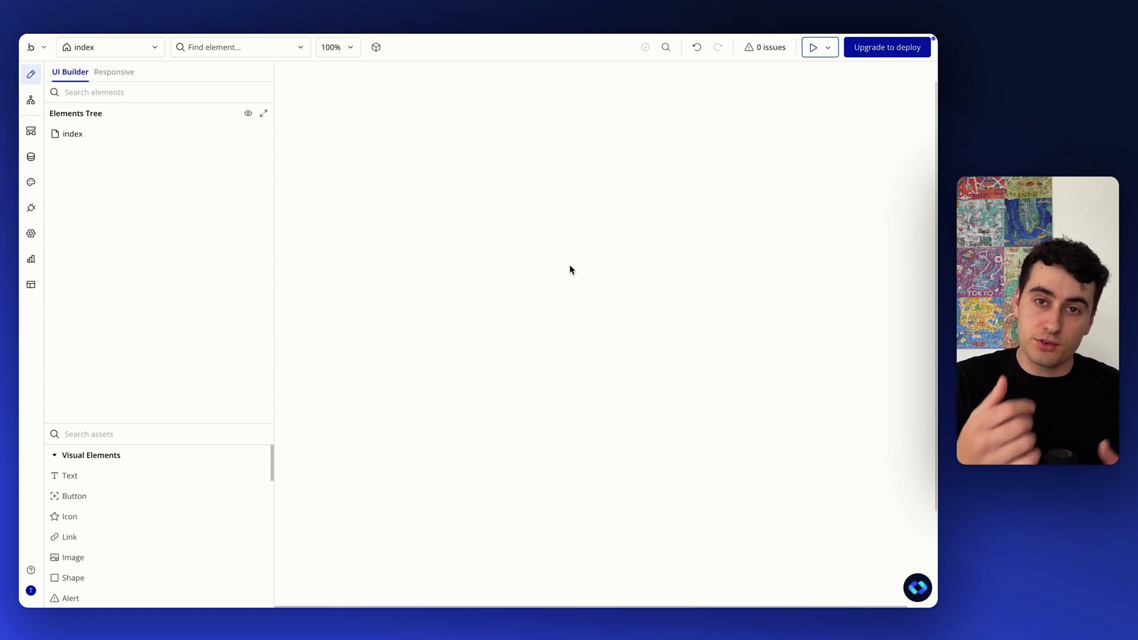
Step: Copy the Table 6 component from the Nocodable components library and paste it with its workflows onto the index page
{"action": "left_click", "coordinate": [917, 589]}
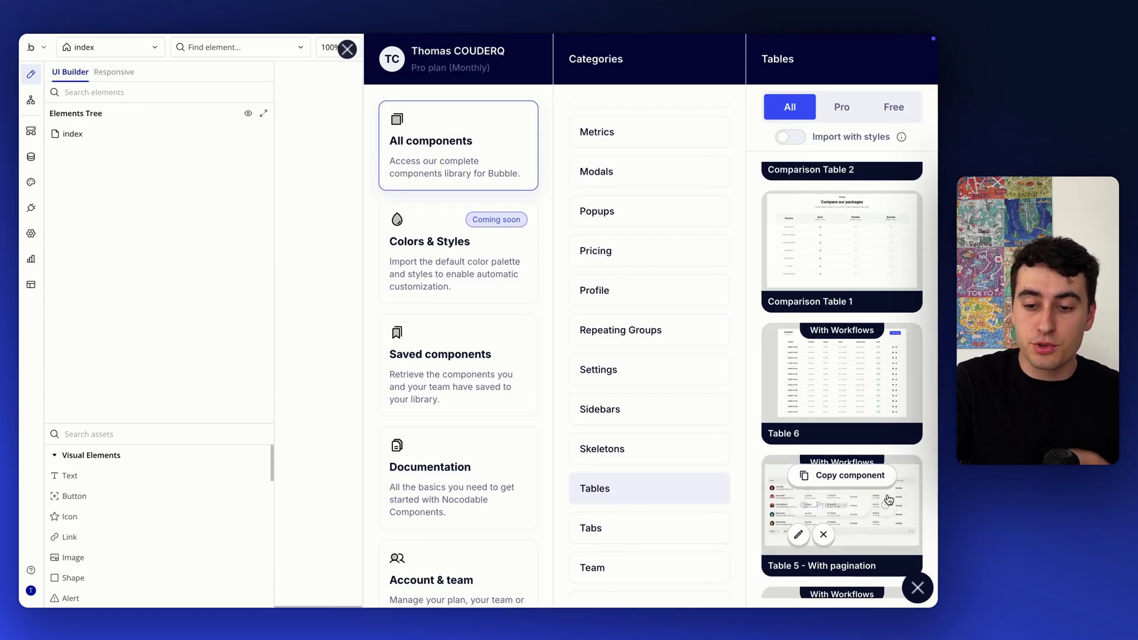
{"action": "mouse_move", "coordinate": [852, 342]}
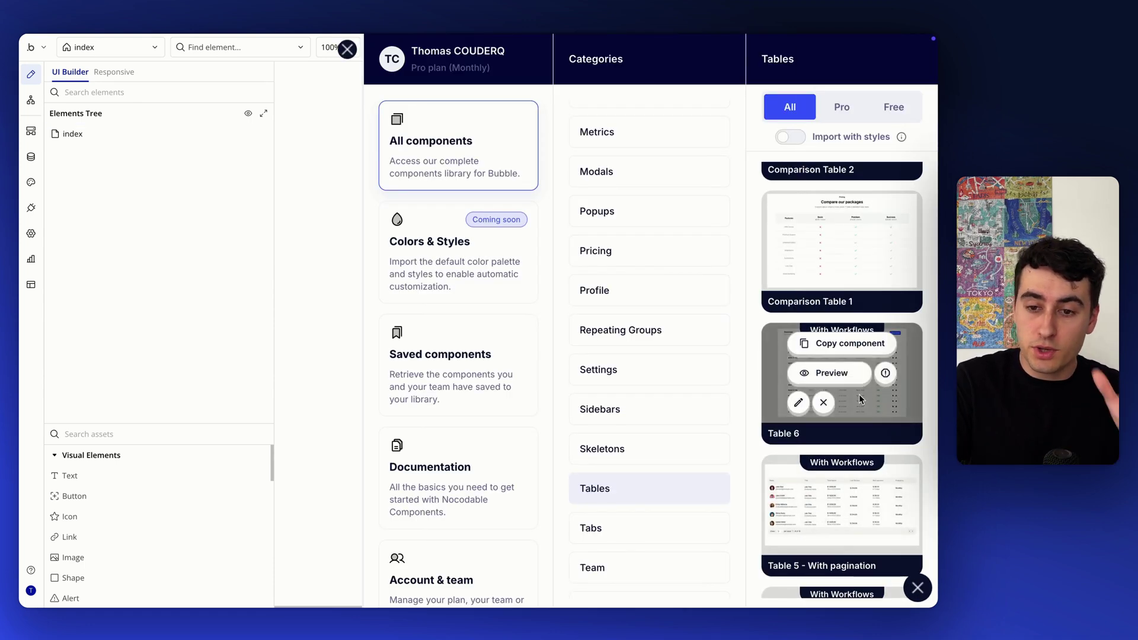
{"action": "left_click", "coordinate": [851, 350]}
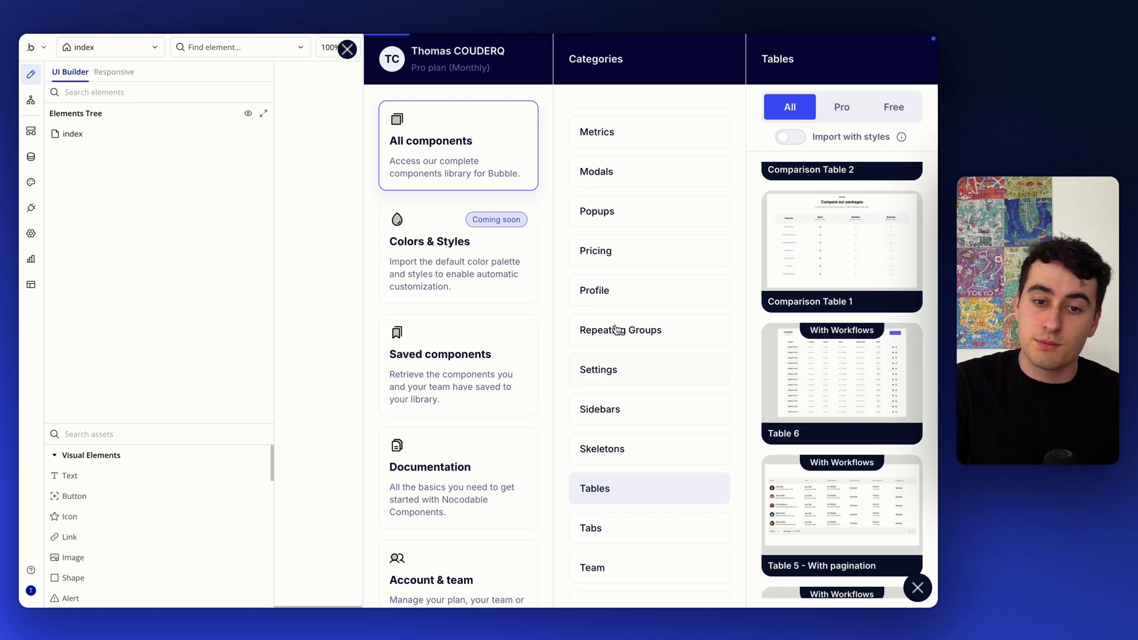
{"action": "left_click", "coordinate": [358, 174]}
{"action": "right_click", "coordinate": [442, 156]}
{"action": "mouse_move", "coordinate": [527, 269]}
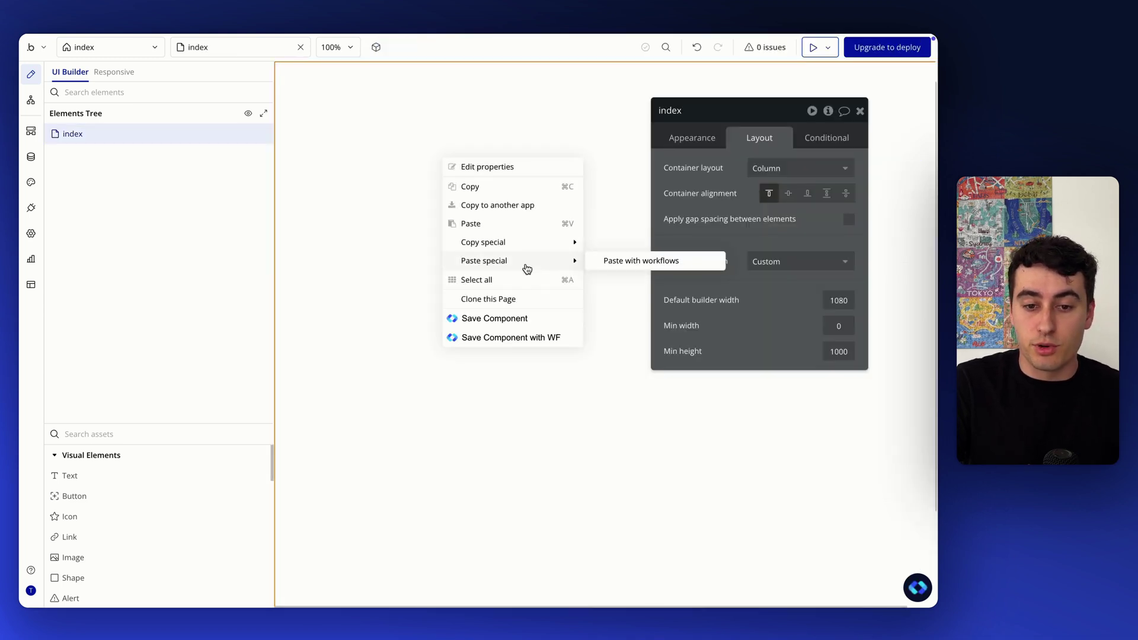
{"action": "left_click", "coordinate": [636, 262]}
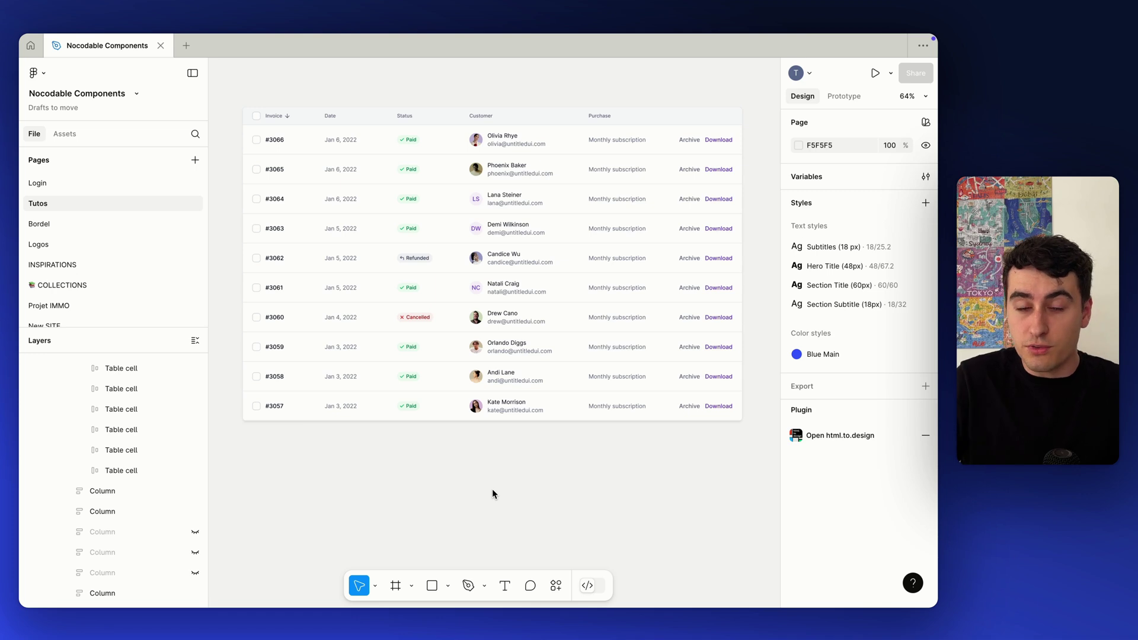
Step: Examine the invoice table's frame and header row in the Figma design
{"action": "left_click", "coordinate": [315, 122]}
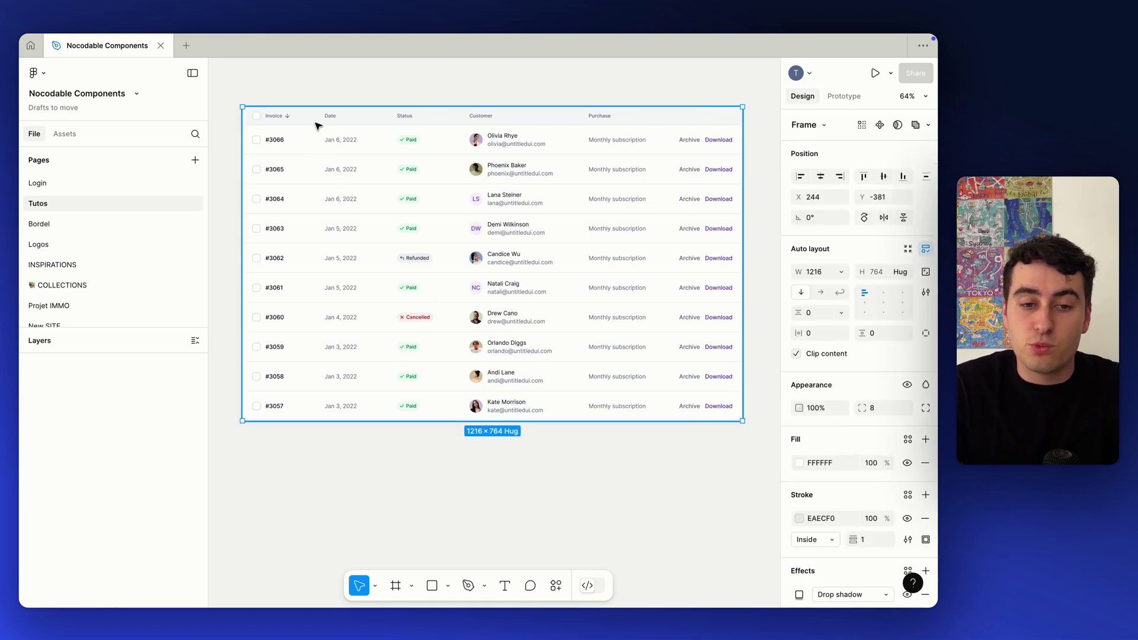
{"action": "double_click", "coordinate": [313, 121]}
{"action": "scroll", "coordinate": [315, 120], "scroll_direction": "up", "scroll_amount": 2}
{"action": "left_click", "coordinate": [334, 122]}
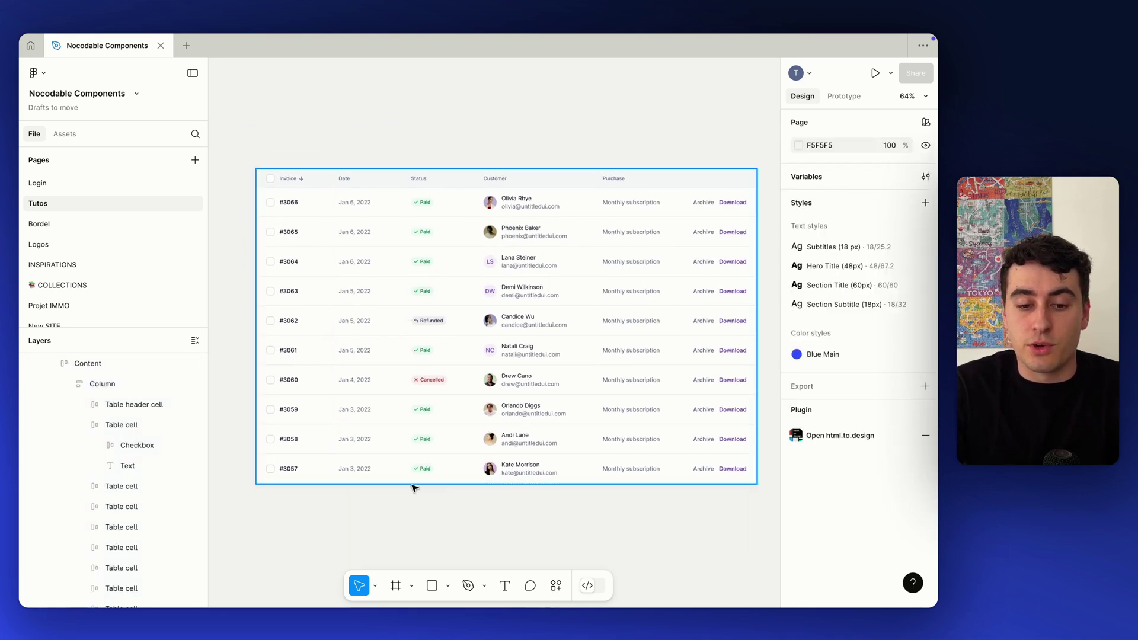
Step: Draw a rectangle along the invoice table's header area and delete it
{"action": "left_click", "coordinate": [432, 586]}
{"action": "mouse_move", "coordinate": [256, 163]}
{"action": "left_mouse_down"}
{"action": "mouse_move", "coordinate": [758, 192]}
{"action": "mouse_move", "coordinate": [707, 145]}
{"action": "left_mouse_up"}
{"action": "key", "text": "Delete"}
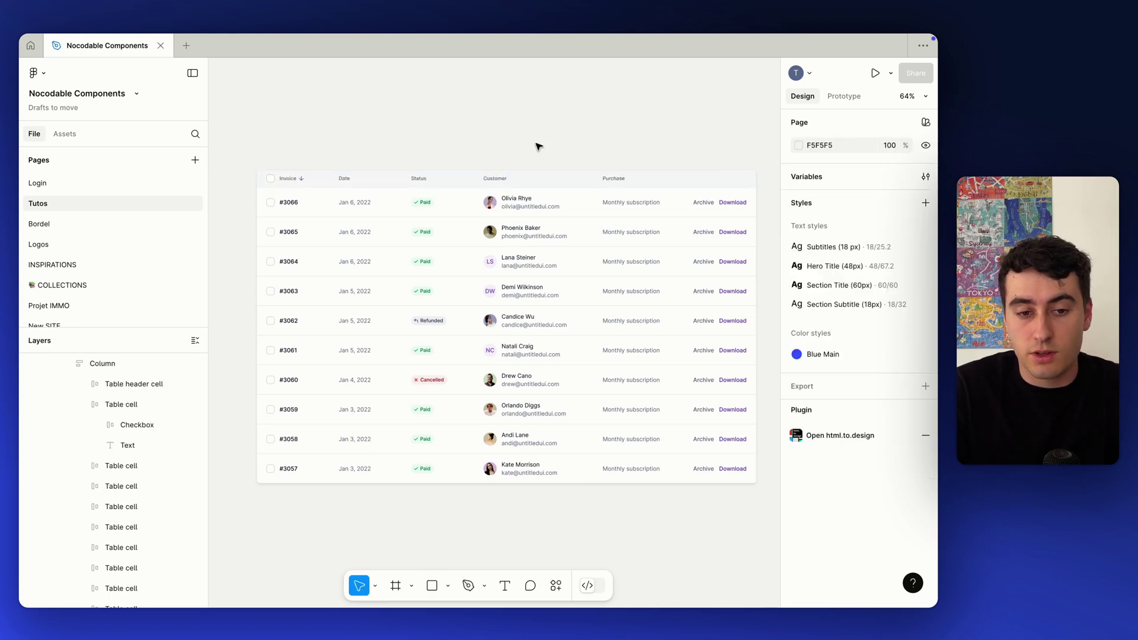
Step: Mark the first invoice row with a rectangle about 1189 × 56 and delete it
{"action": "left_click", "coordinate": [313, 202]}
{"action": "left_click", "coordinate": [232, 254]}
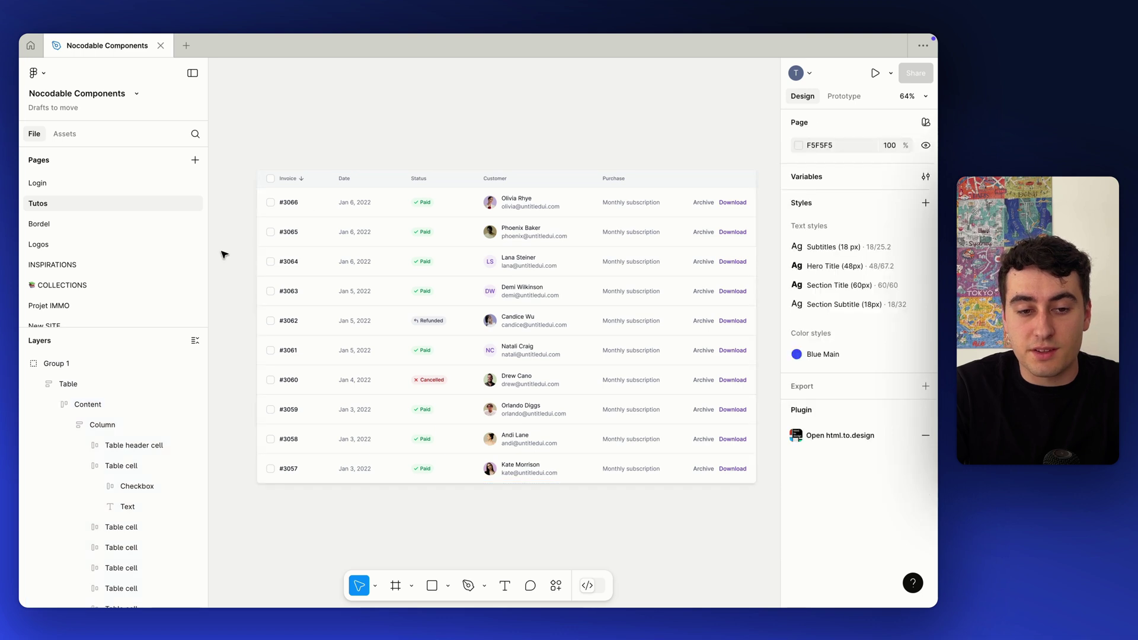
{"action": "left_click", "coordinate": [432, 586]}
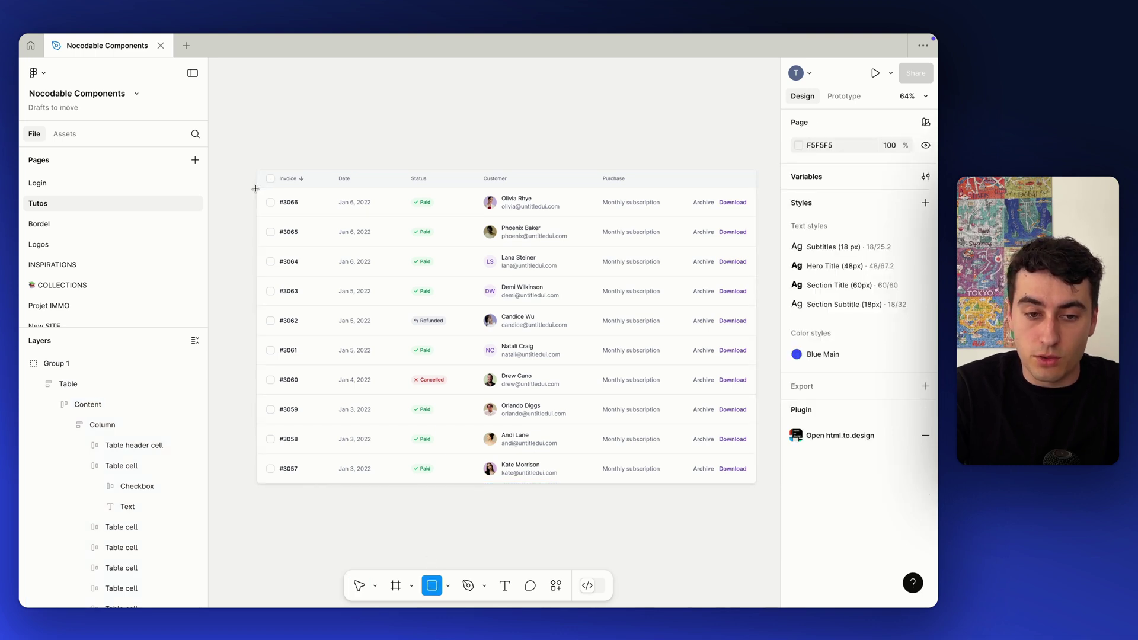
{"action": "left_click_drag", "start_coordinate": [267, 187], "coordinate": [755, 213]}
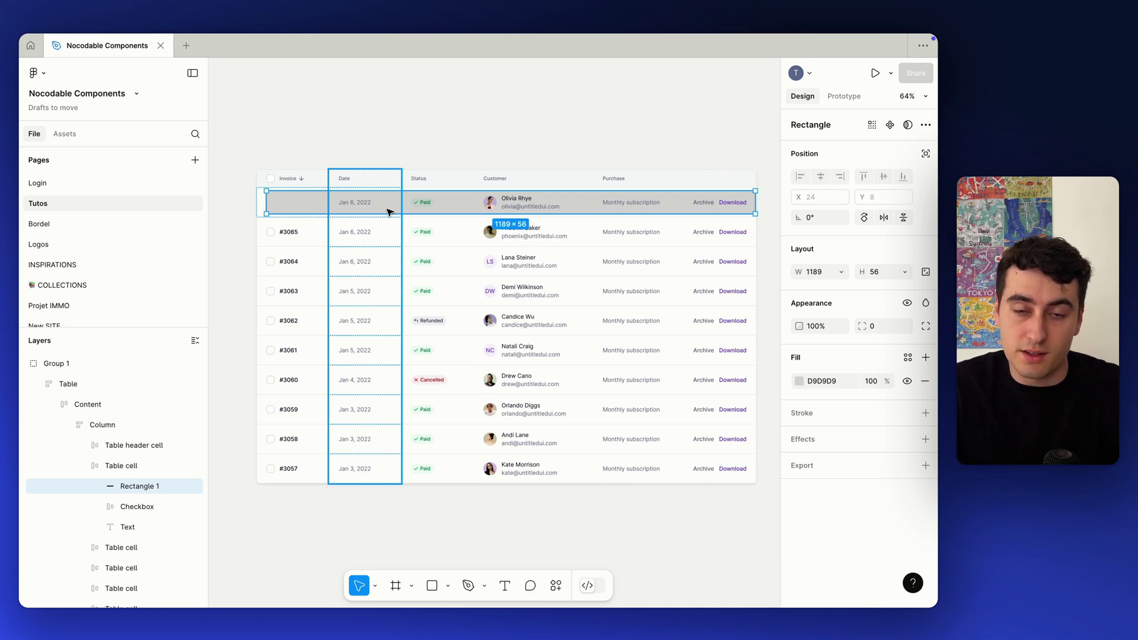
{"action": "key", "text": "Delete"}
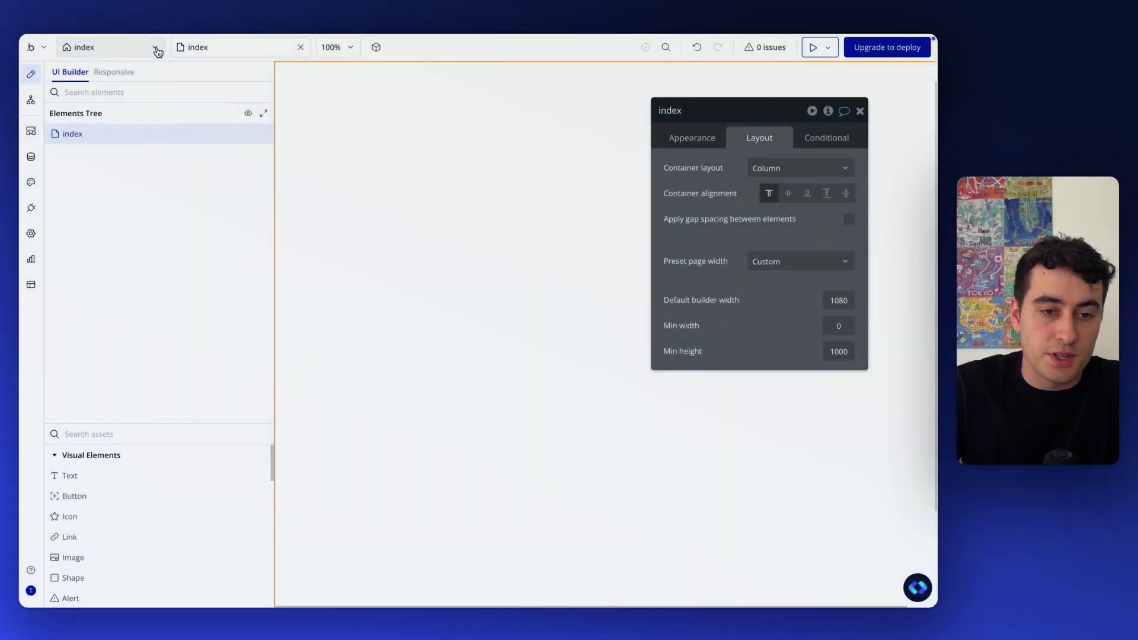
Step: Switch to the Bubble editor and create a new web page named table-tuto
{"action": "left_click", "coordinate": [157, 46]}
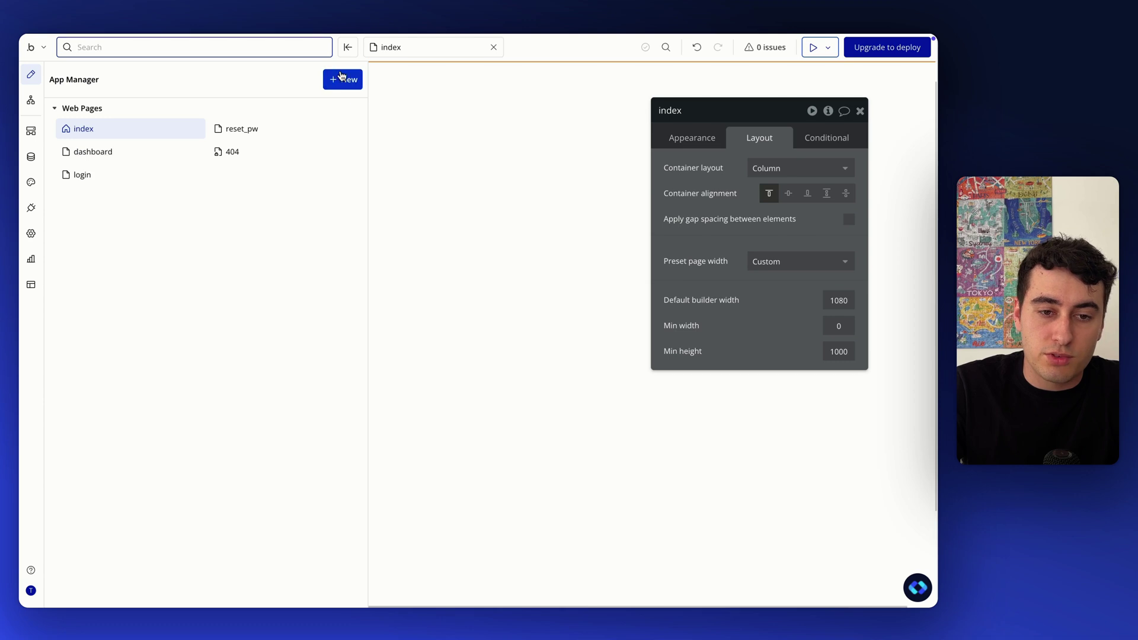
{"action": "left_click", "coordinate": [342, 77]}
{"action": "left_click", "coordinate": [358, 109]}
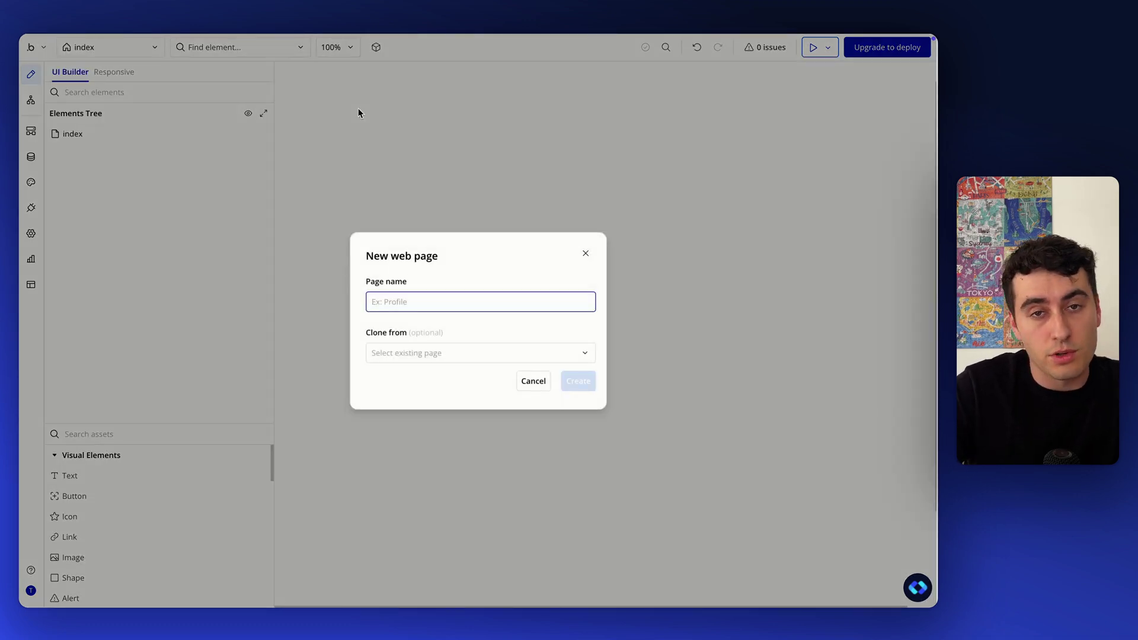
{"action": "type", "text": "table-tuto"}
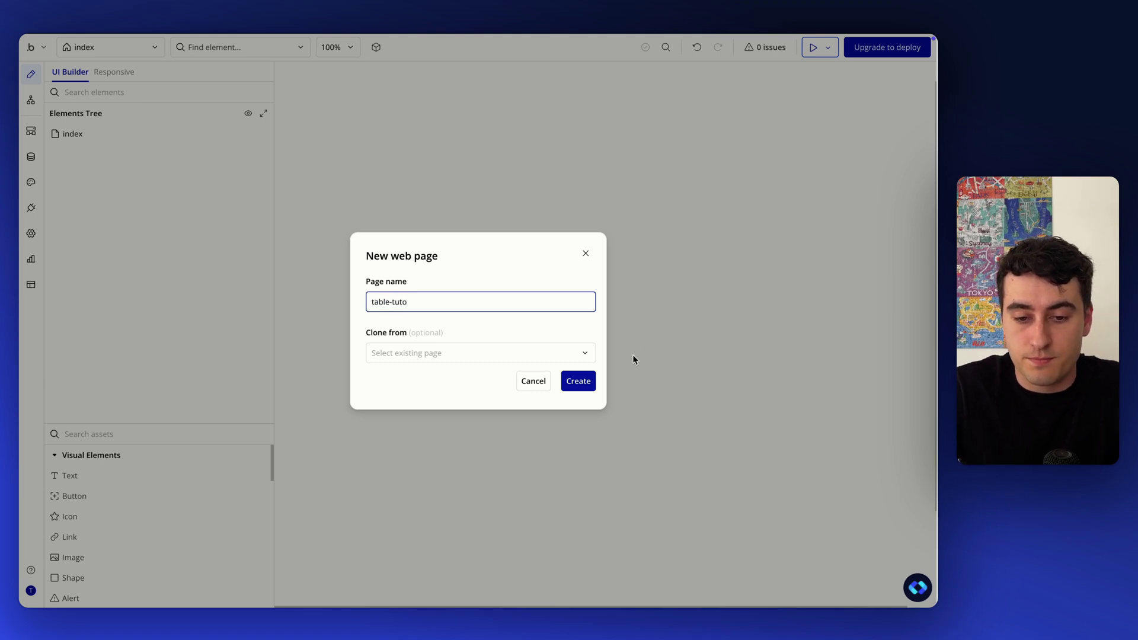
{"action": "left_click", "coordinate": [587, 384]}
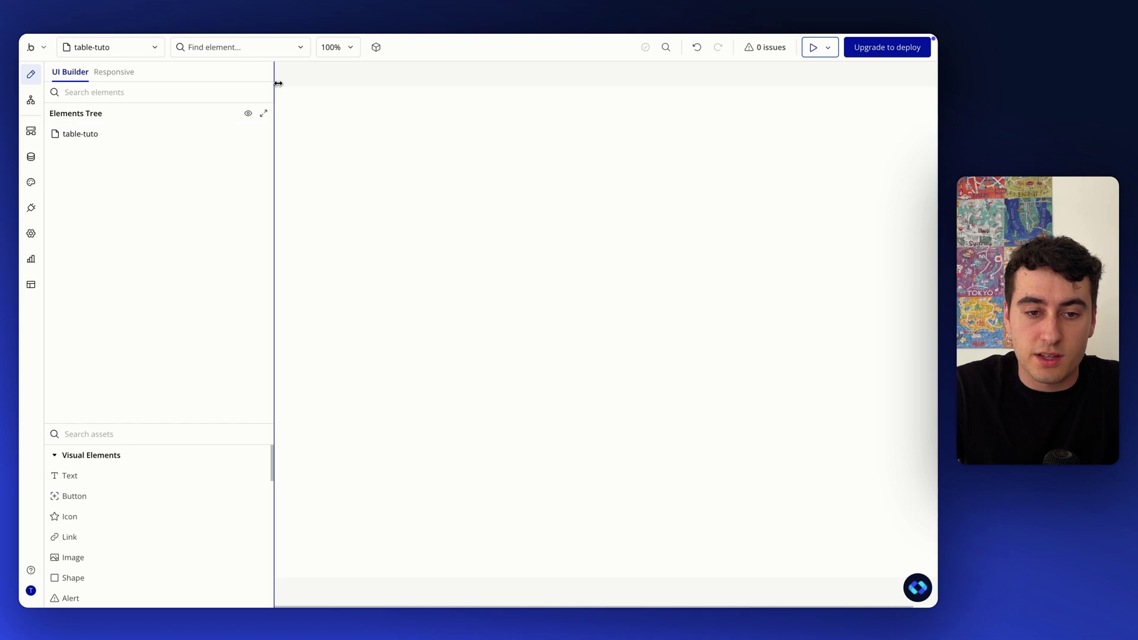
Step: Narrow the elements tree area slightly and set the table-tuto page's container layout to Column
{"action": "left_click_drag", "start_coordinate": [275, 86], "coordinate": [249, 86]}
{"action": "double_click", "coordinate": [508, 159]}
{"action": "left_click", "coordinate": [770, 170]}
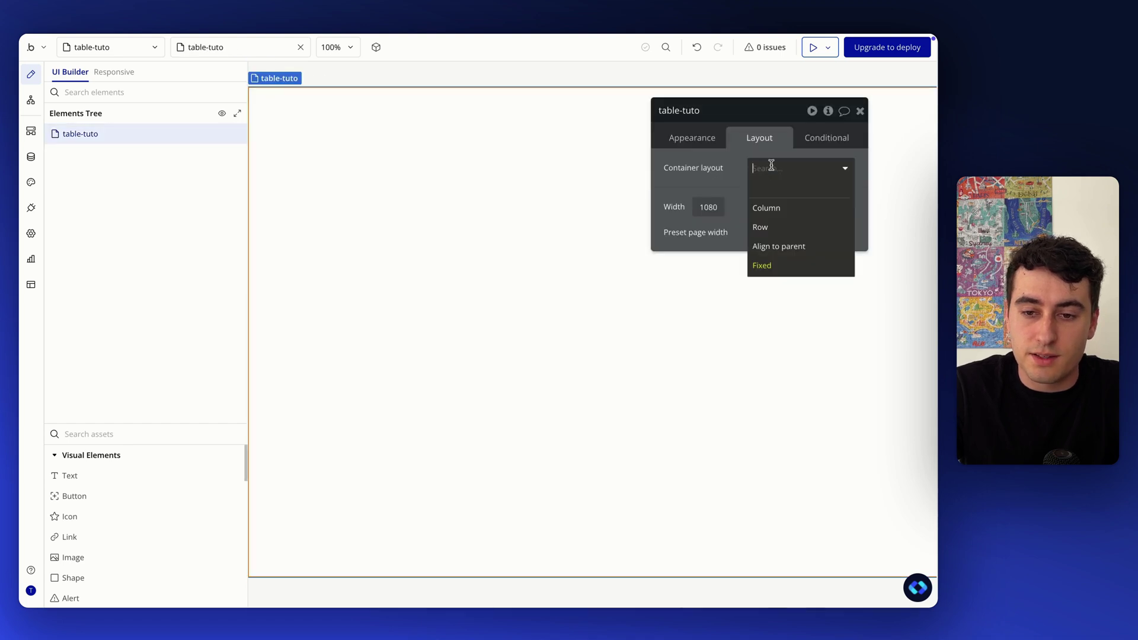
{"action": "left_click", "coordinate": [776, 210]}
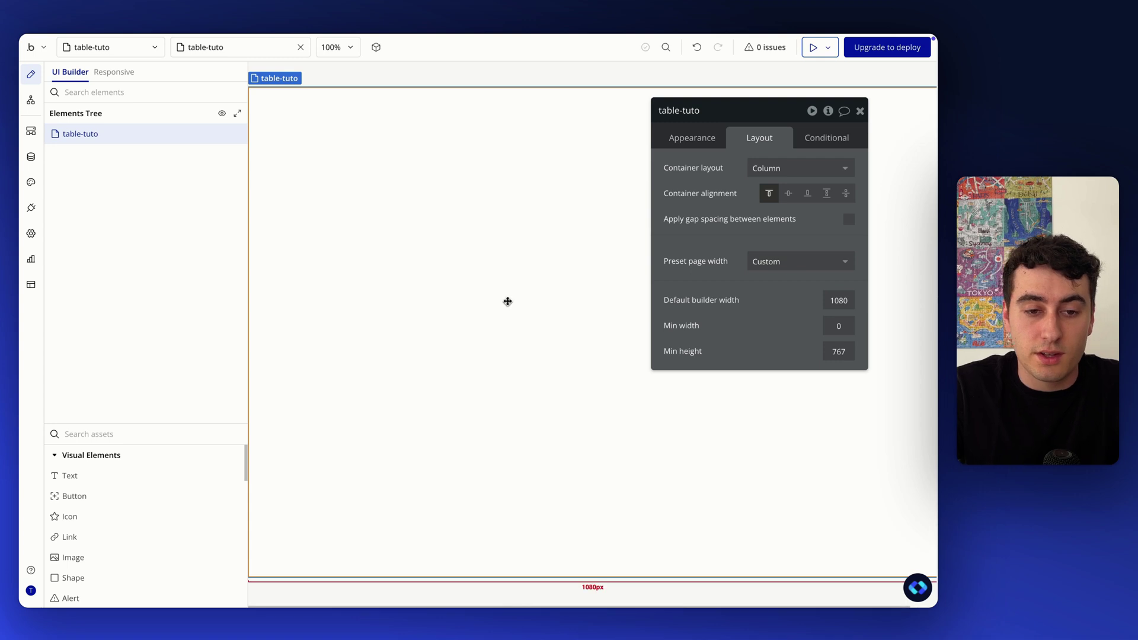
Step: Find the Group container among the assets and place one on the page
{"action": "left_click", "coordinate": [140, 435]}
{"action": "type", "text": "group"}
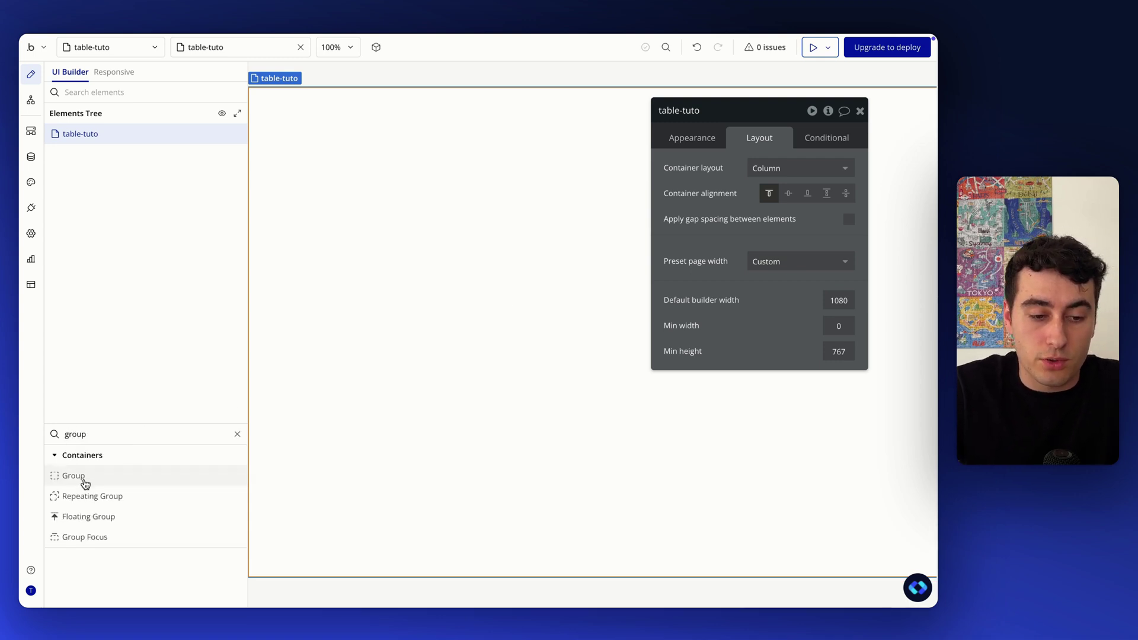
{"action": "left_click_drag", "start_coordinate": [77, 476], "coordinate": [515, 290]}
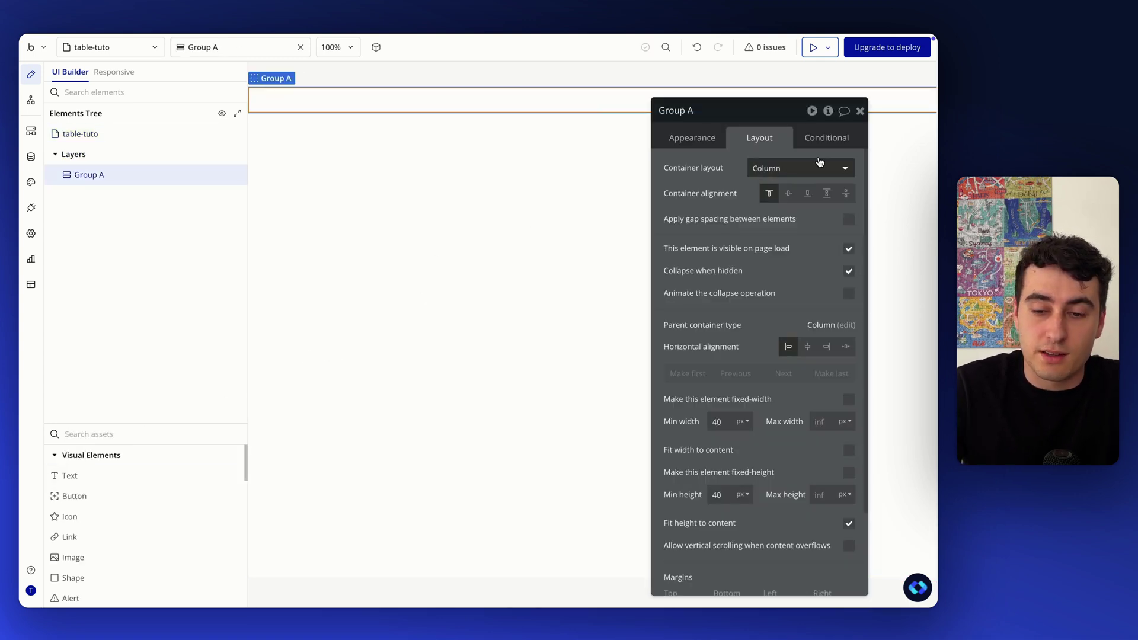
Step: Set the group's left margin to 48 px
{"action": "scroll", "coordinate": [812, 373], "scroll_direction": "down", "scroll_amount": 2}
{"action": "left_click", "coordinate": [775, 551]}
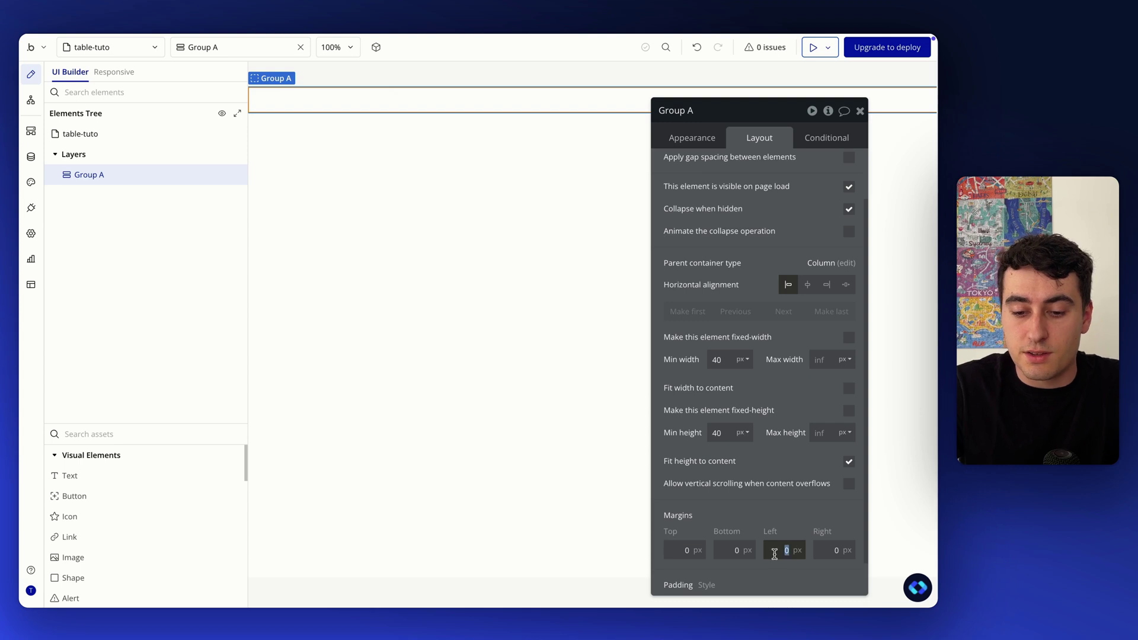
{"action": "type", "text": "48"}
{"action": "key", "text": "Return"}
{"action": "scroll", "coordinate": [765, 520], "scroll_direction": "down", "scroll_amount": 2}
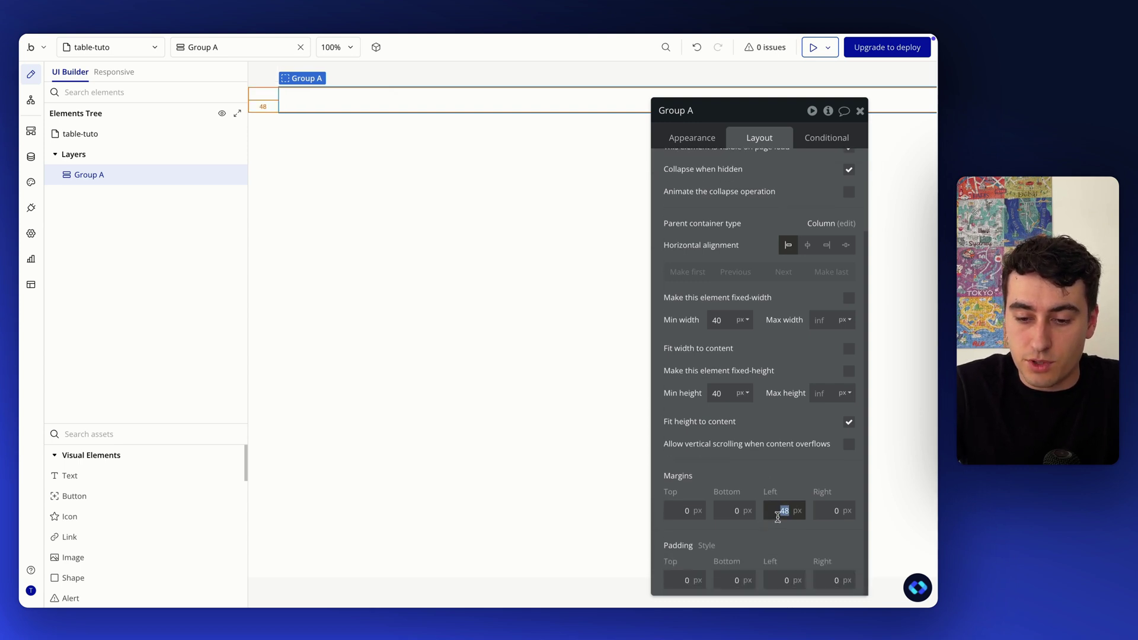
Step: Clear the group's left margin and set its padding to 48 px on all four sides
{"action": "key", "text": "ctrl+x"}
{"action": "left_click", "coordinate": [777, 577]}
{"action": "key", "text": "ctrl+v"}
{"action": "left_click", "coordinate": [830, 578]}
{"action": "key", "text": "ctrl+v"}
{"action": "left_click", "coordinate": [733, 579]}
{"action": "key", "text": "ctrl+v"}
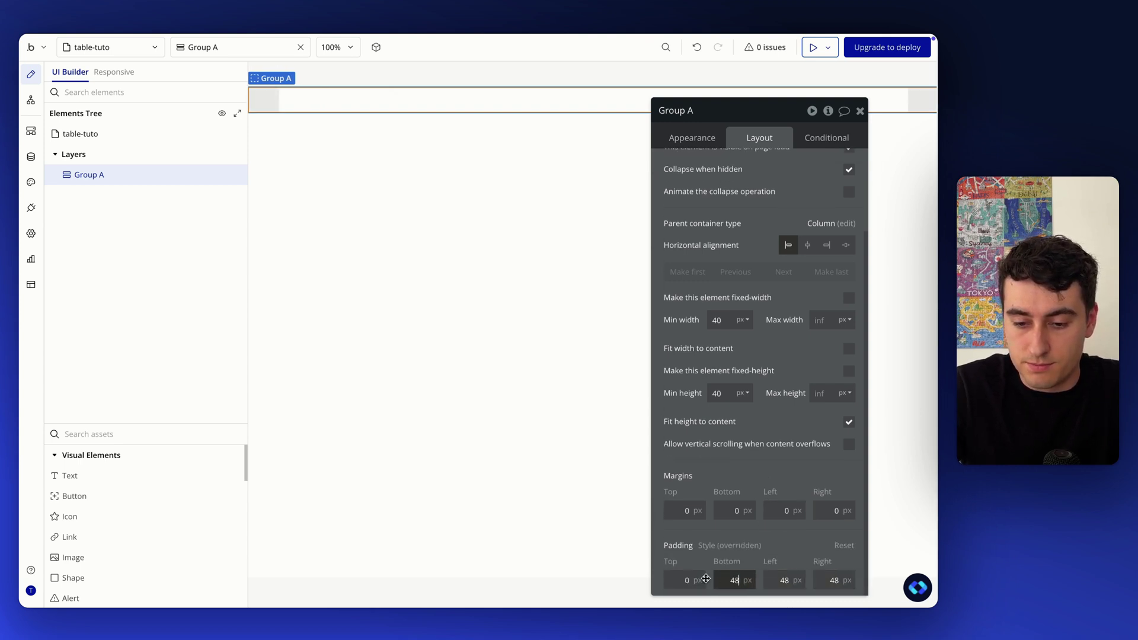
{"action": "left_click", "coordinate": [682, 579]}
{"action": "key", "text": "ctrl+v"}
{"action": "key", "text": "Return"}
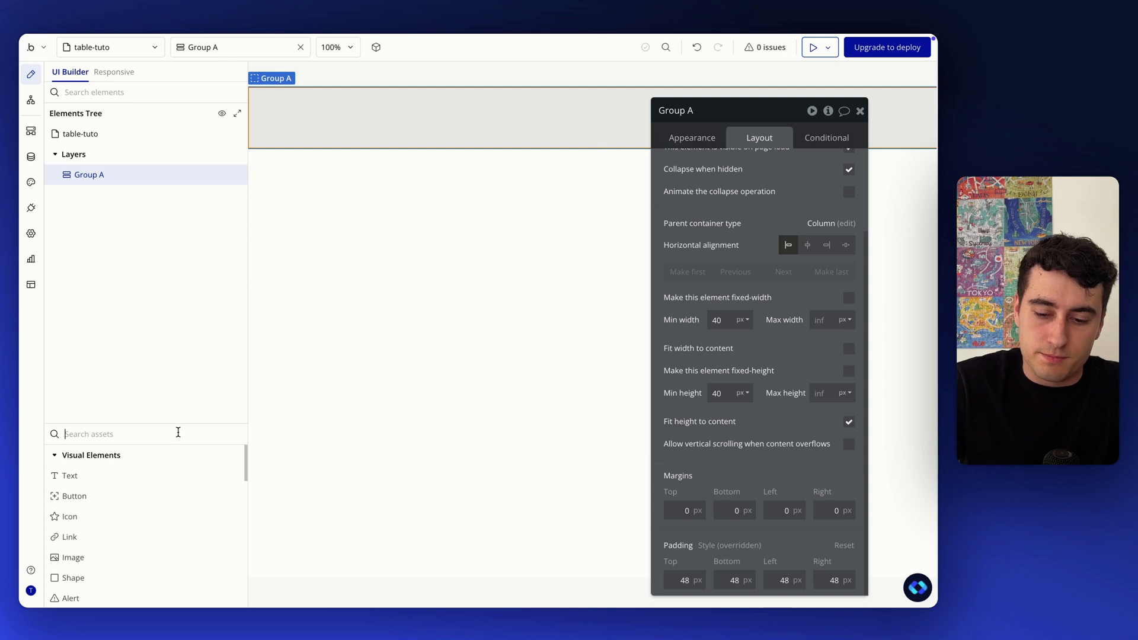
Step: Search the assets for the Repeating Group and Table containers to compare the available options
{"action": "type", "text": "rep"}
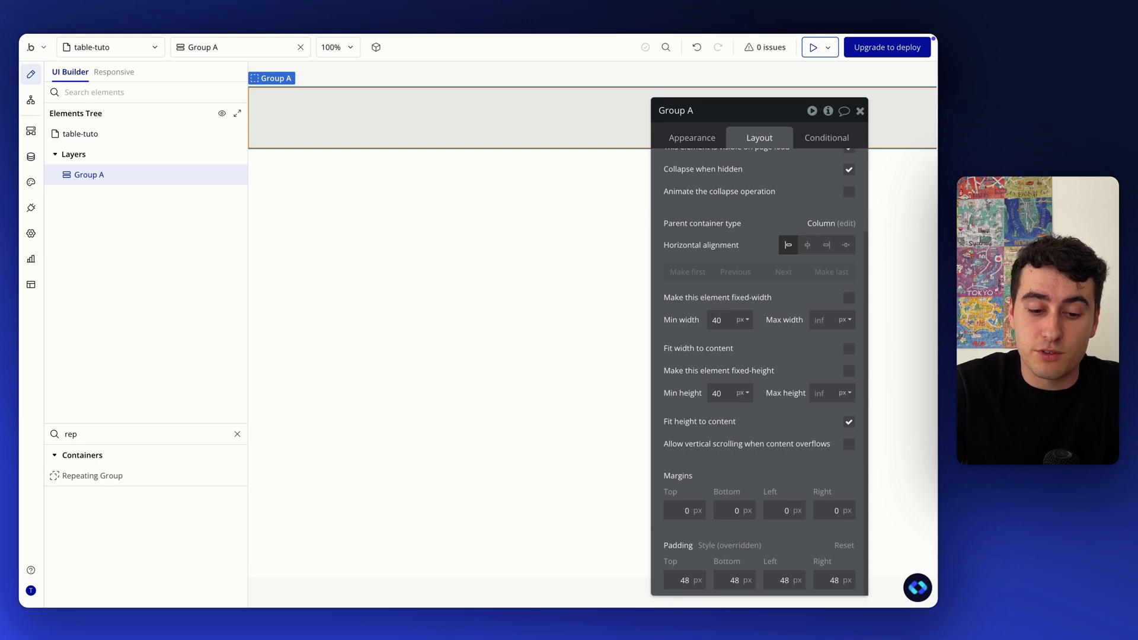
{"action": "key", "text": "BackSpace"}
{"action": "key", "text": "BackSpace"}
{"action": "key", "text": "BackSpace"}
{"action": "type", "text": "table"}
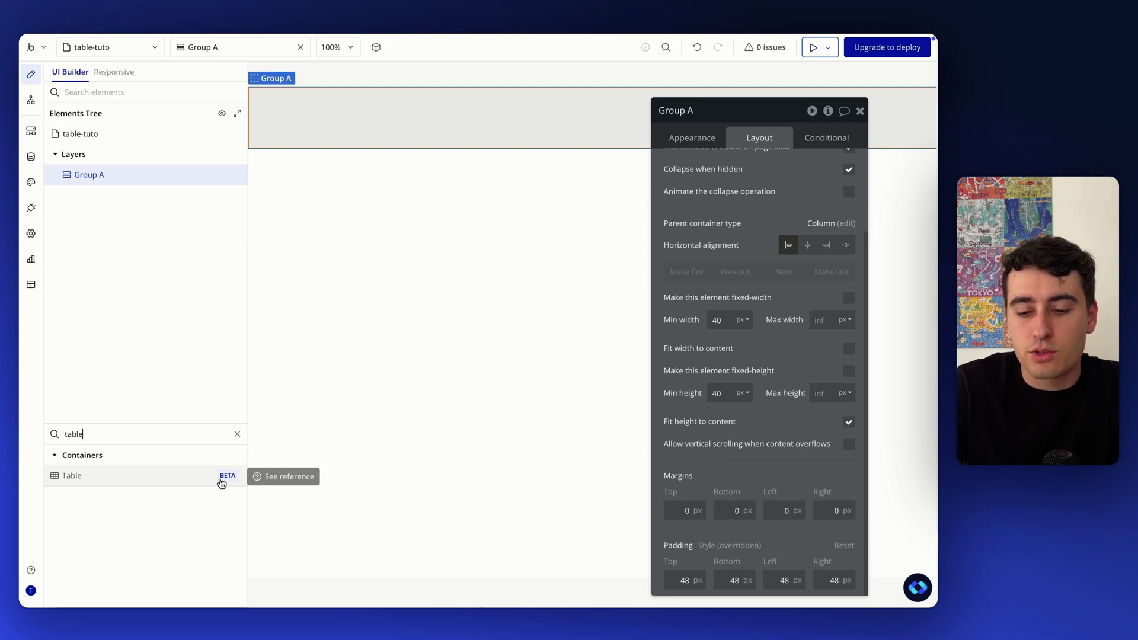
{"action": "key", "text": "BackSpace"}
{"action": "key", "text": "BackSpace"}
{"action": "key", "text": "BackSpace"}
{"action": "key", "text": "BackSpace"}
{"action": "key", "text": "BackSpace"}
{"action": "type", "text": "repe"}
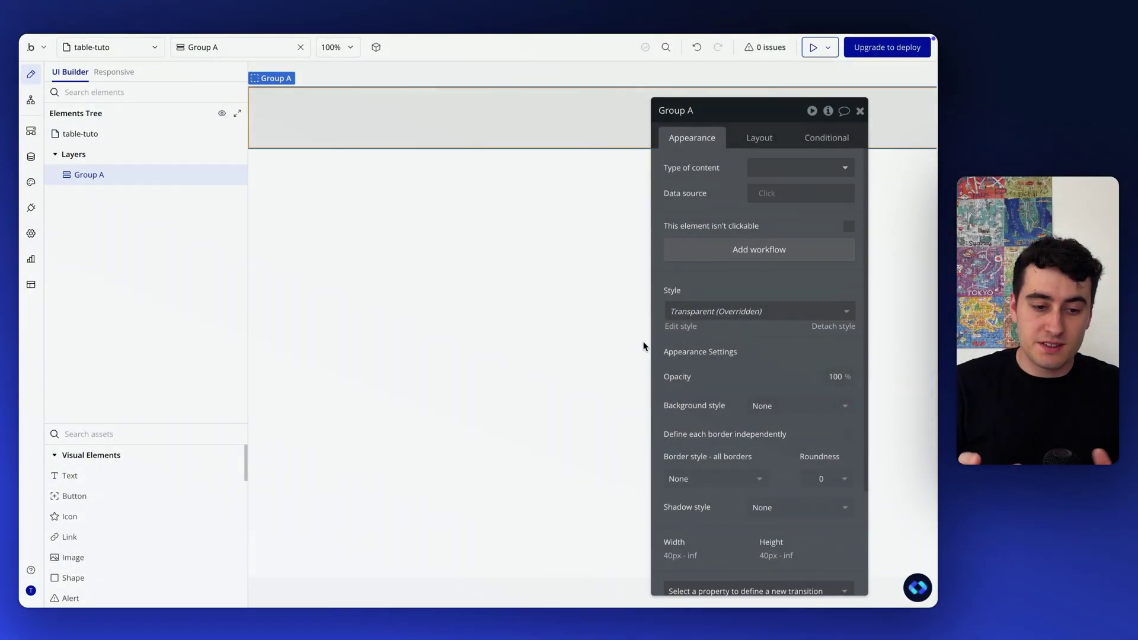
Step: Find the Repeating Group container among the assets and place one inside Group A
{"action": "type", "text": "repe"}
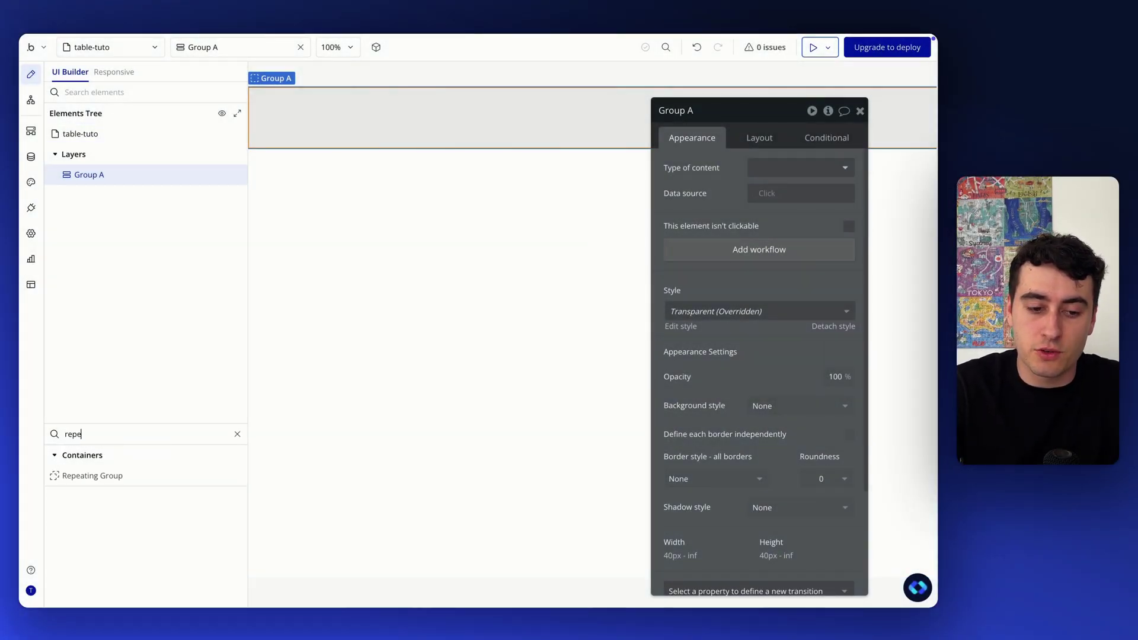
{"action": "left_click", "coordinate": [125, 476]}
{"action": "left_click", "coordinate": [399, 116]}
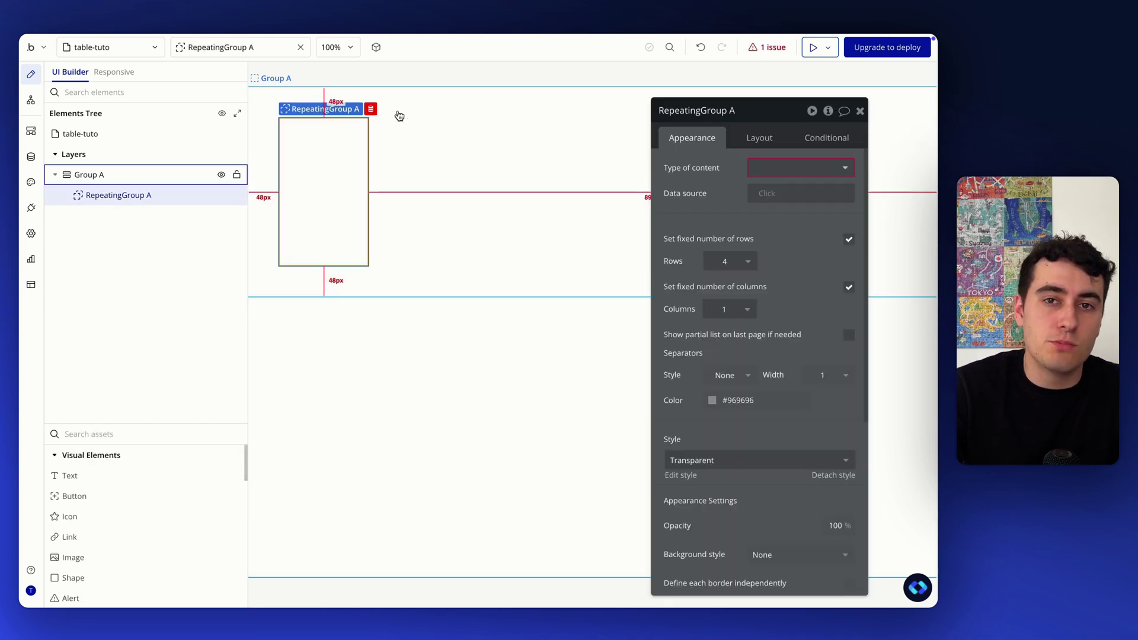
Step: Look up the Table container in the assets again, and return to the Repeating Group search
{"action": "left_click", "coordinate": [148, 427]}
{"action": "type", "text": "table"}
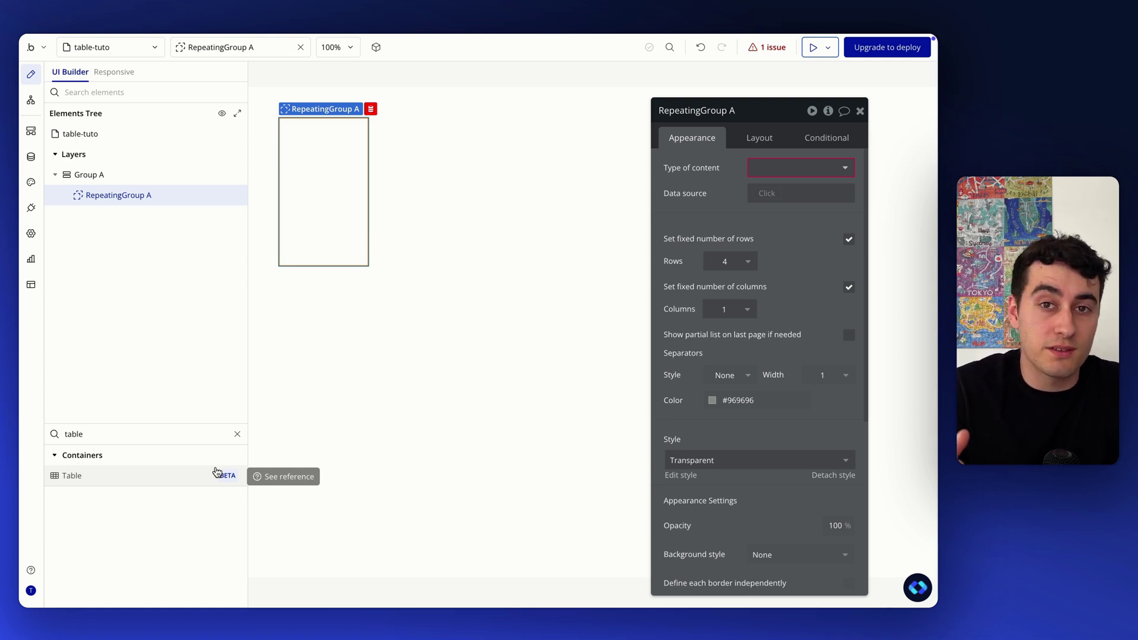
{"action": "key", "text": "BackSpace"}
{"action": "key", "text": "BackSpace"}
{"action": "key", "text": "BackSpace"}
{"action": "key", "text": "BackSpace"}
{"action": "key", "text": "BackSpace"}
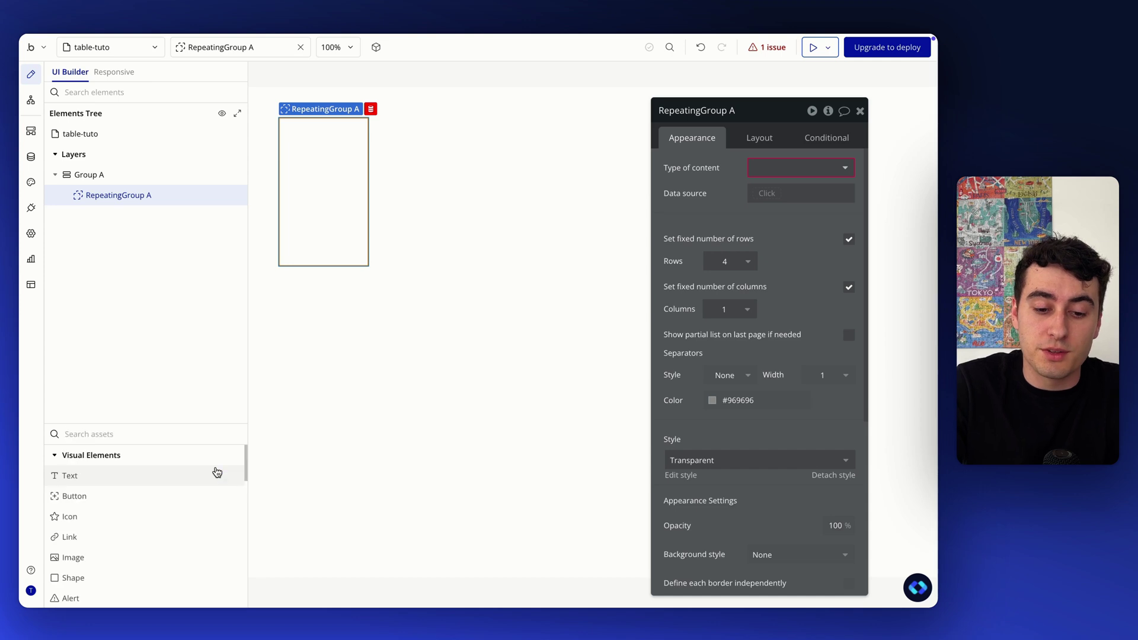
{"action": "type", "text": "repe"}
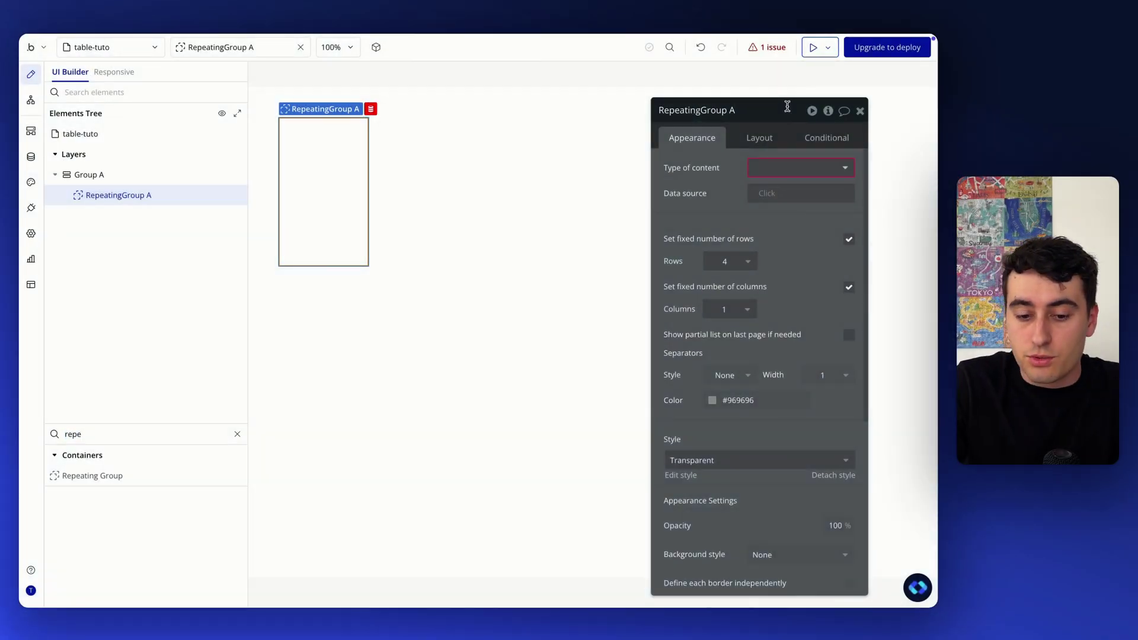
Step: Rename the repeating group as RepeatingGroup TABLE
{"action": "left_click", "coordinate": [787, 106]}
{"action": "key", "text": "BackSpace"}
{"action": "type", "text": "TABLE"}
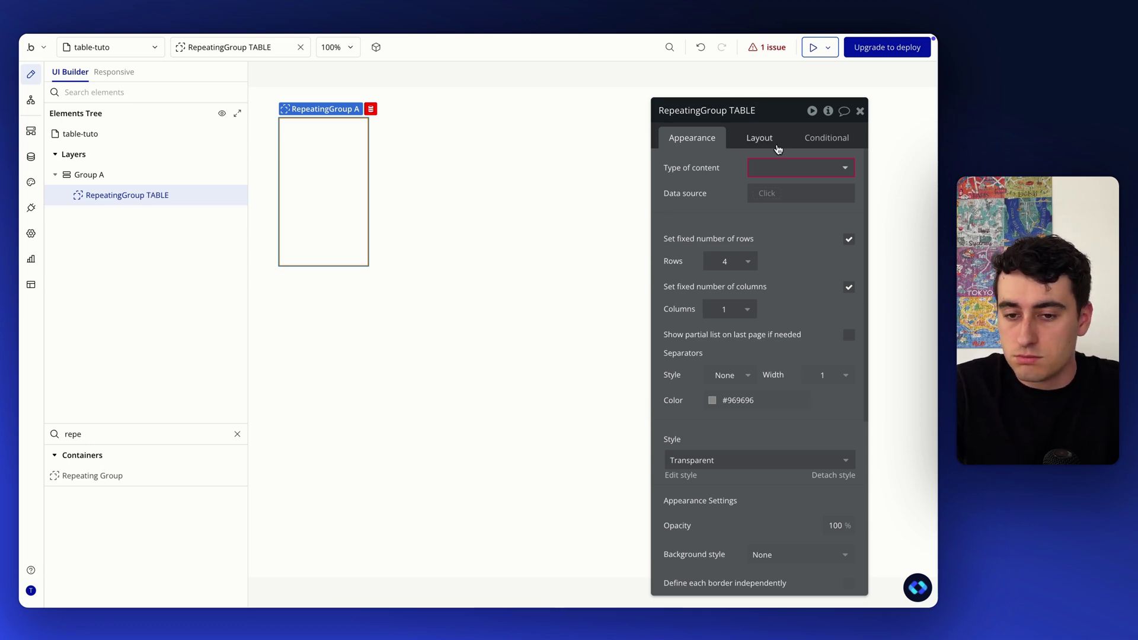
Step: Turn off fitting the repeating group's width to its content in its layout settings
{"action": "left_click", "coordinate": [771, 141]}
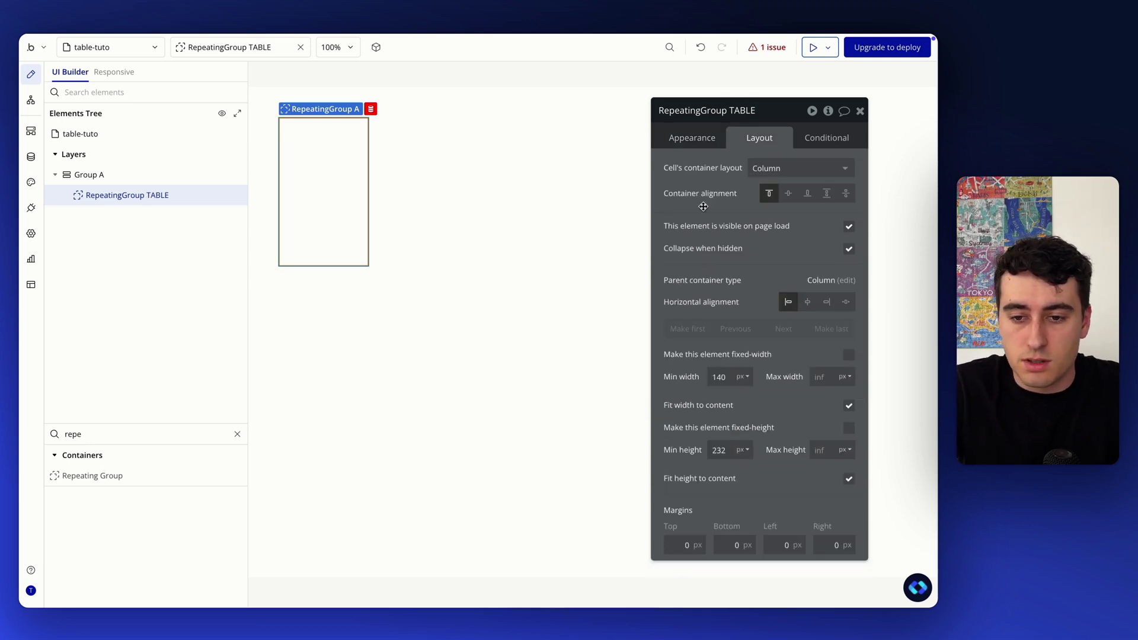
{"action": "left_click", "coordinate": [849, 409]}
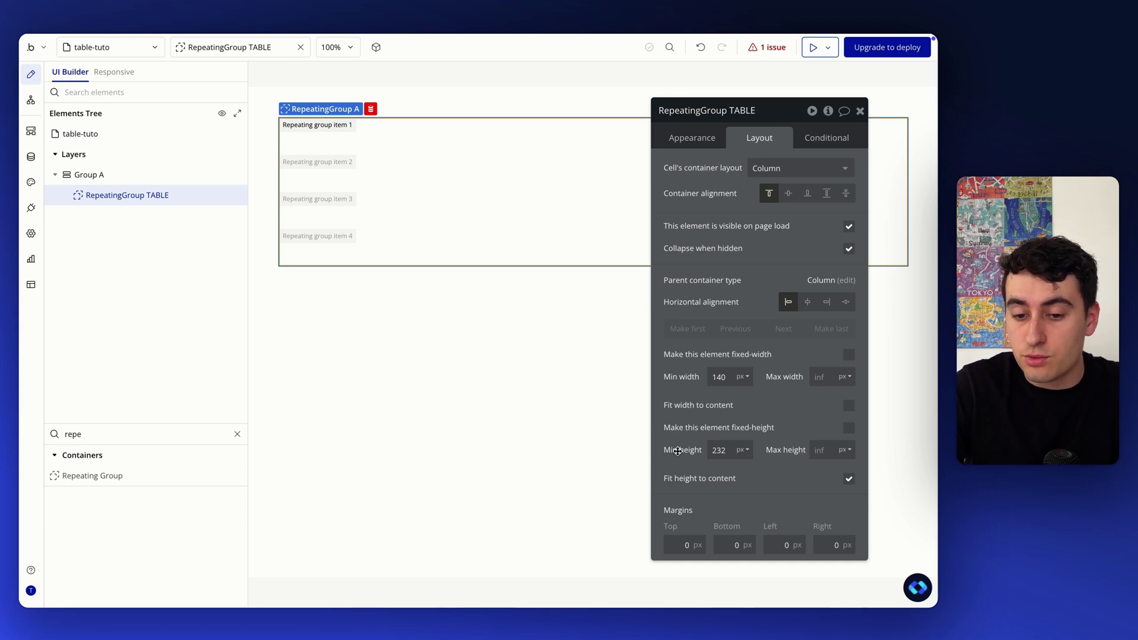
Step: Turn off the fixed number of rows for RepeatingGroup TABLE and set its type of content to Invoices
{"action": "left_click", "coordinate": [749, 425]}
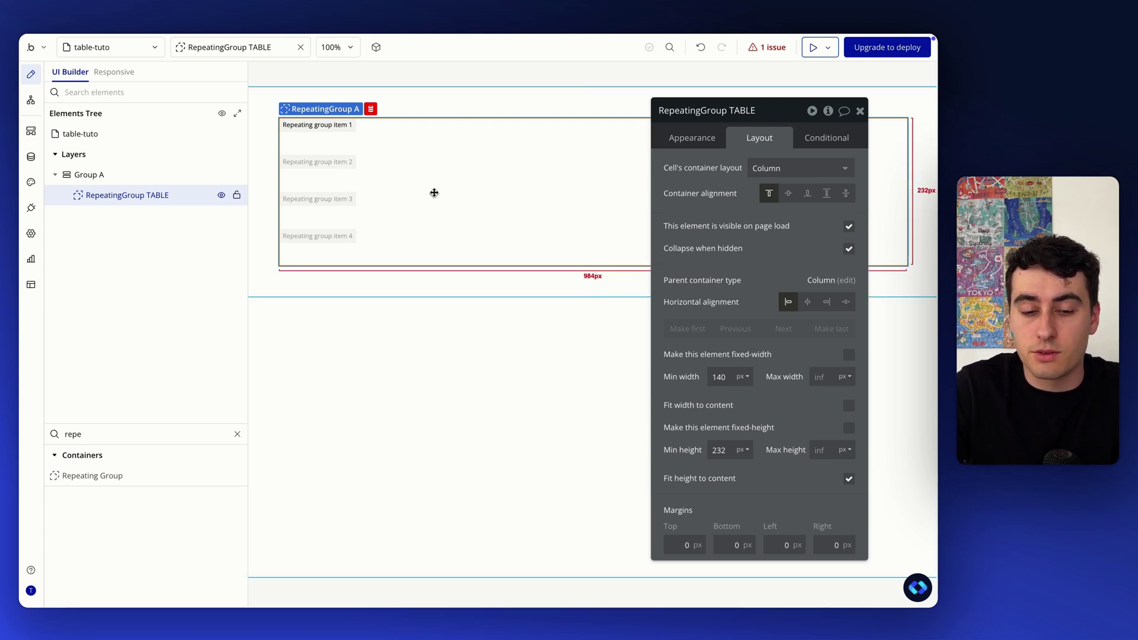
{"action": "left_click", "coordinate": [668, 138]}
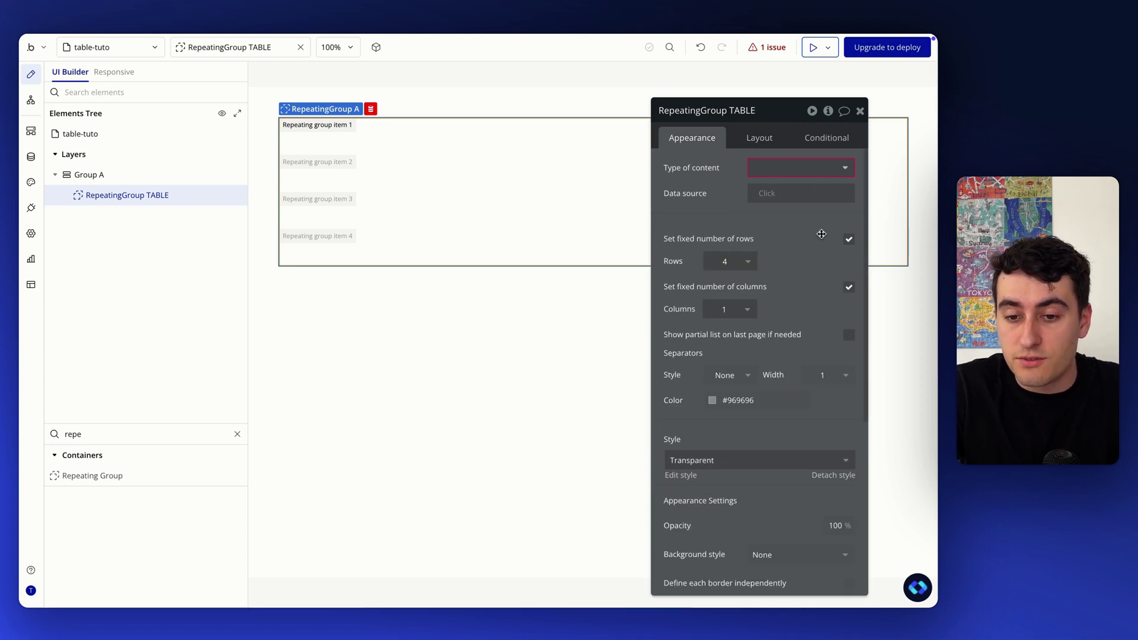
{"action": "left_click", "coordinate": [848, 240]}
{"action": "scroll", "coordinate": [791, 347], "scroll_direction": "down", "scroll_amount": 1}
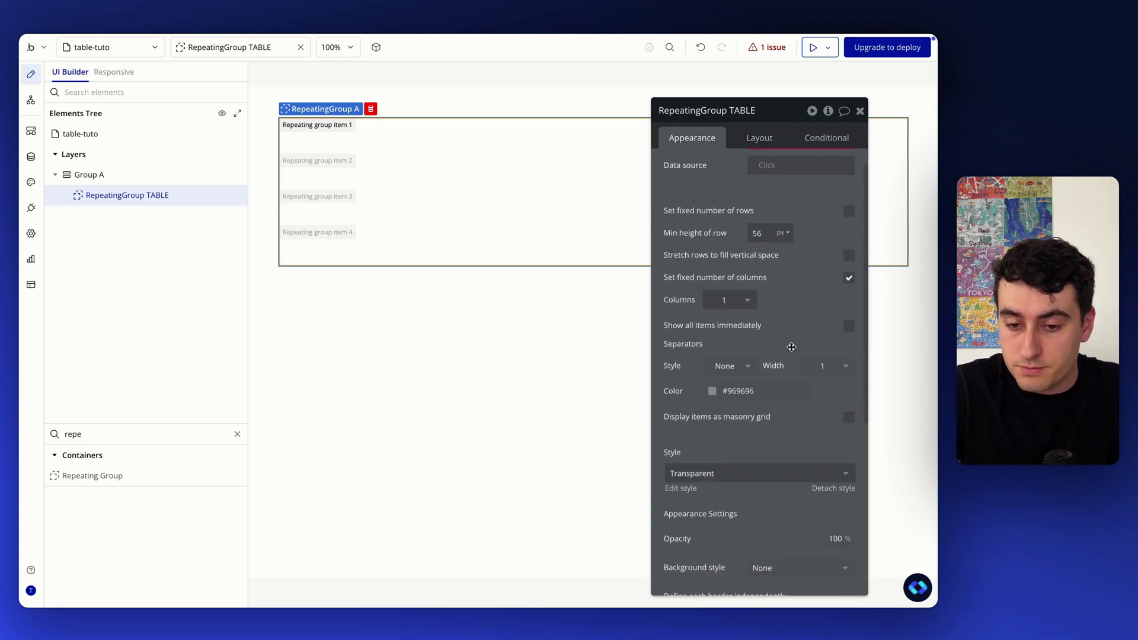
{"action": "key", "text": "ctrl+Up"}
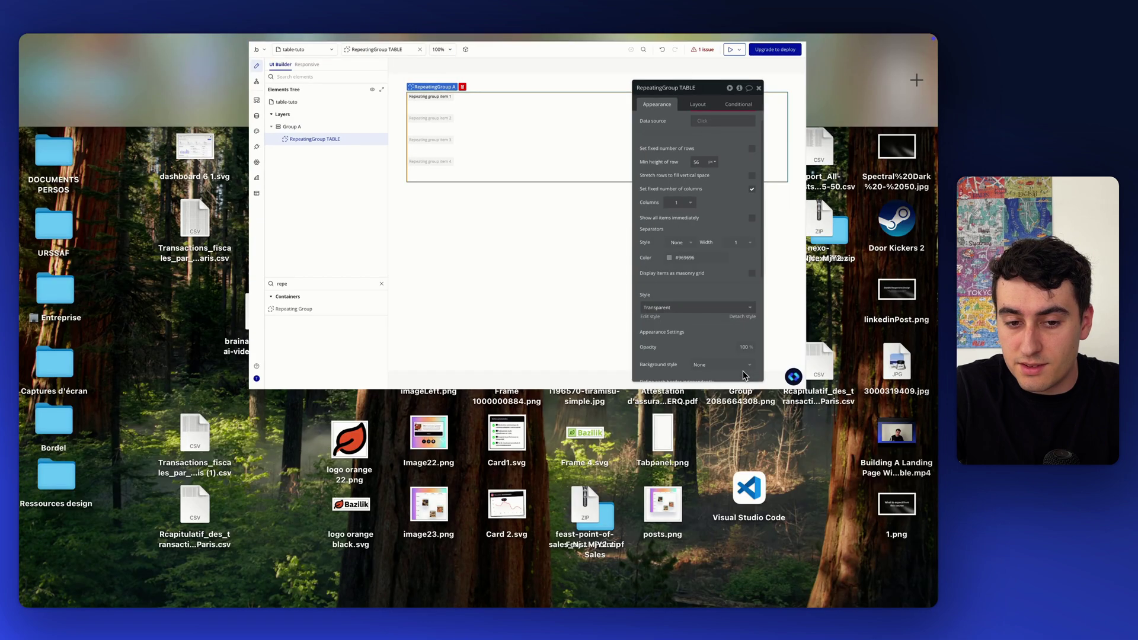
{"action": "key", "text": "ctrl+Up"}
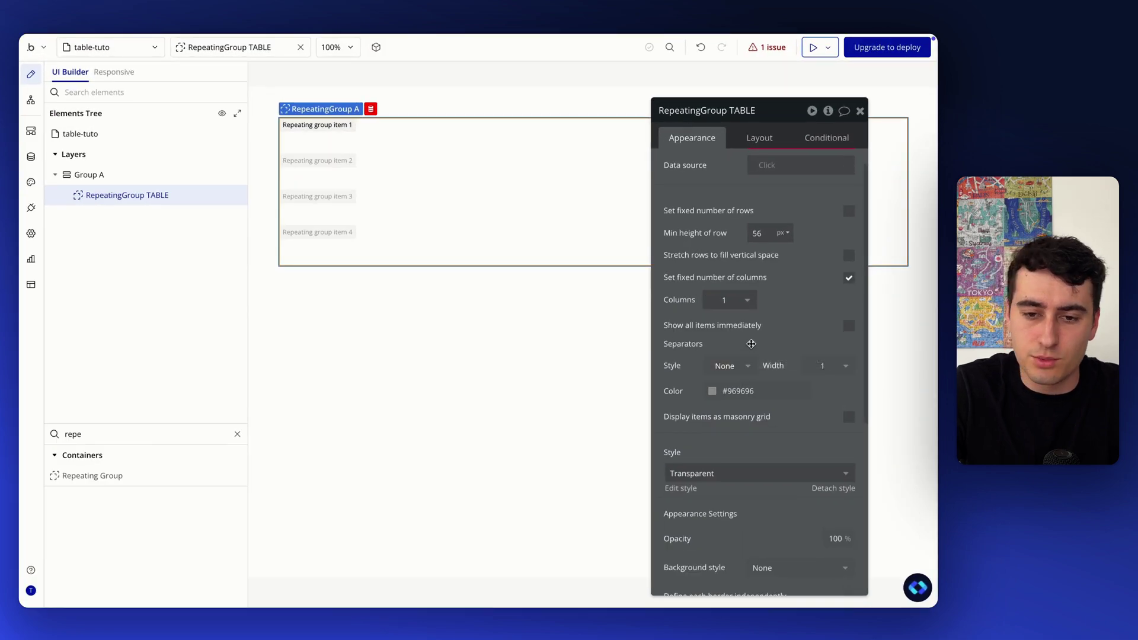
{"action": "scroll", "coordinate": [751, 343], "scroll_direction": "up", "scroll_amount": 1}
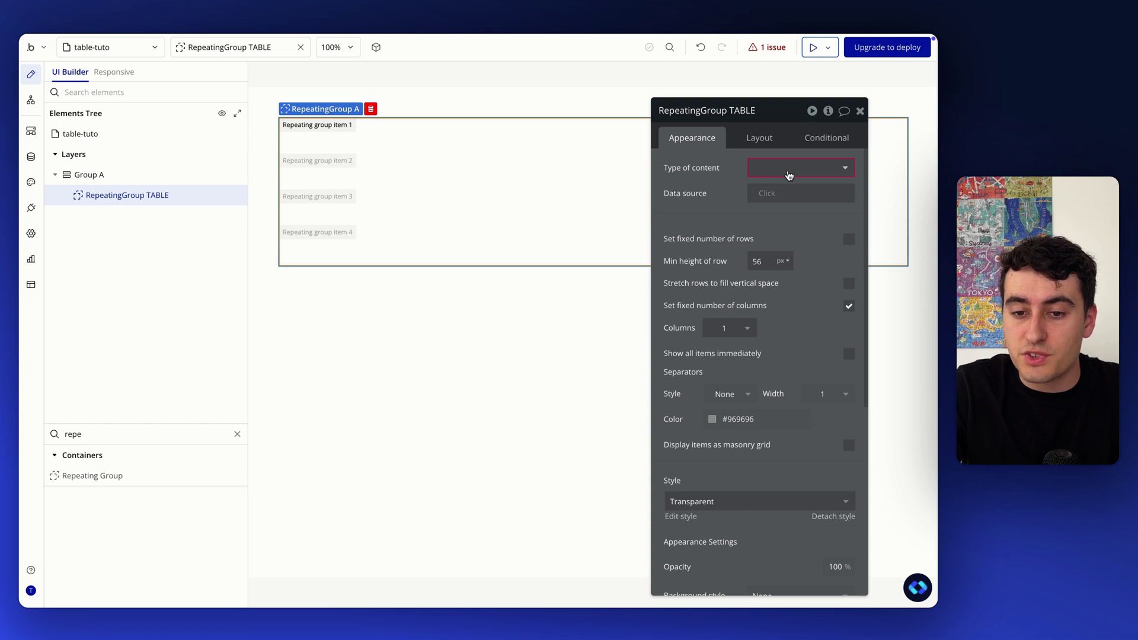
{"action": "left_click", "coordinate": [788, 172]}
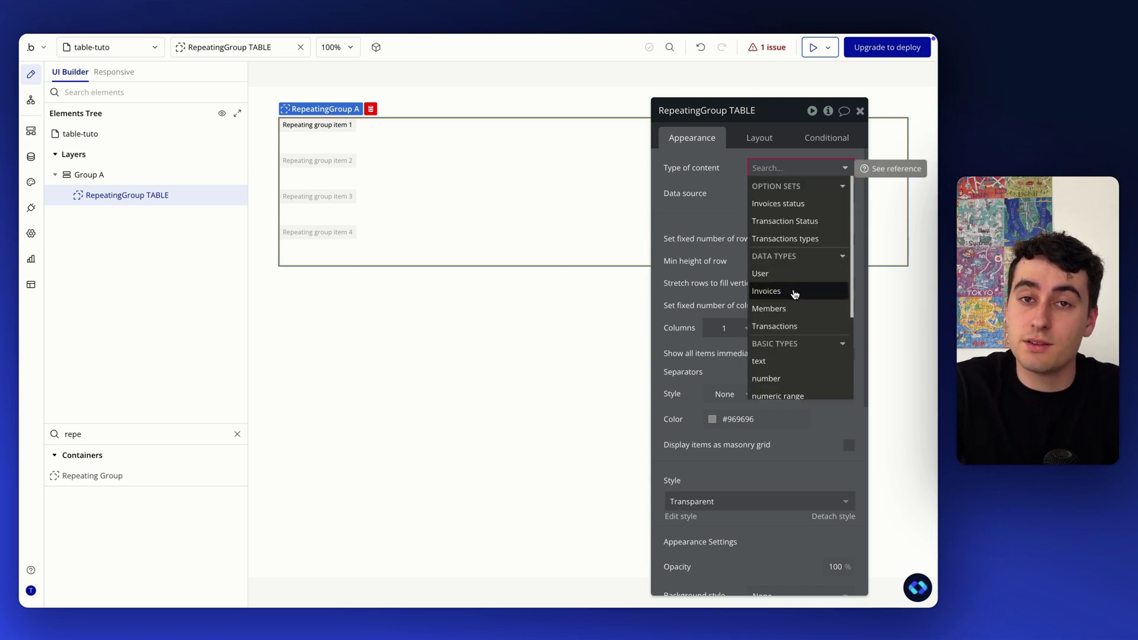
{"action": "left_click", "coordinate": [794, 294]}
Step: Review the fields of the Invoices data type in the database, and return to the page design
{"action": "left_click", "coordinate": [31, 157]}
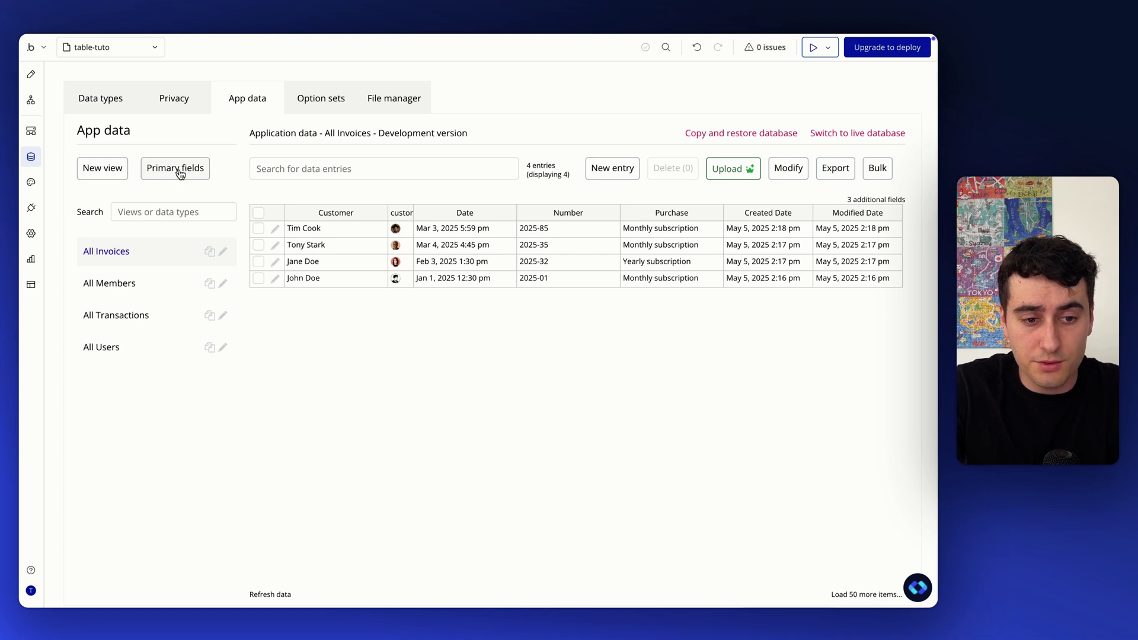
{"action": "left_click", "coordinate": [116, 106]}
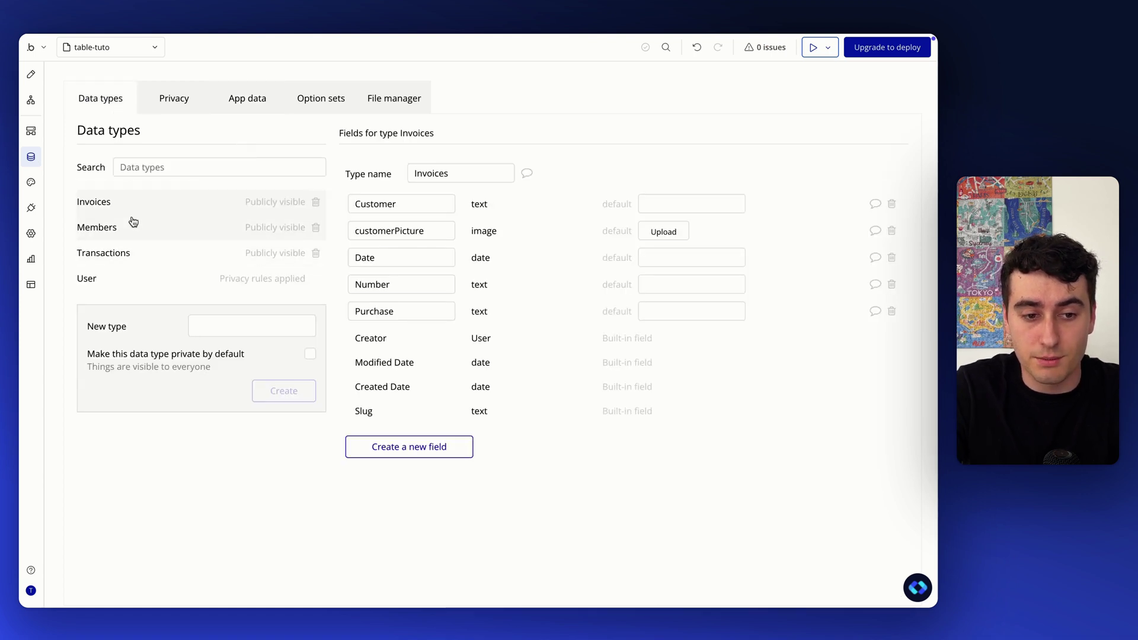
{"action": "left_click", "coordinate": [390, 231]}
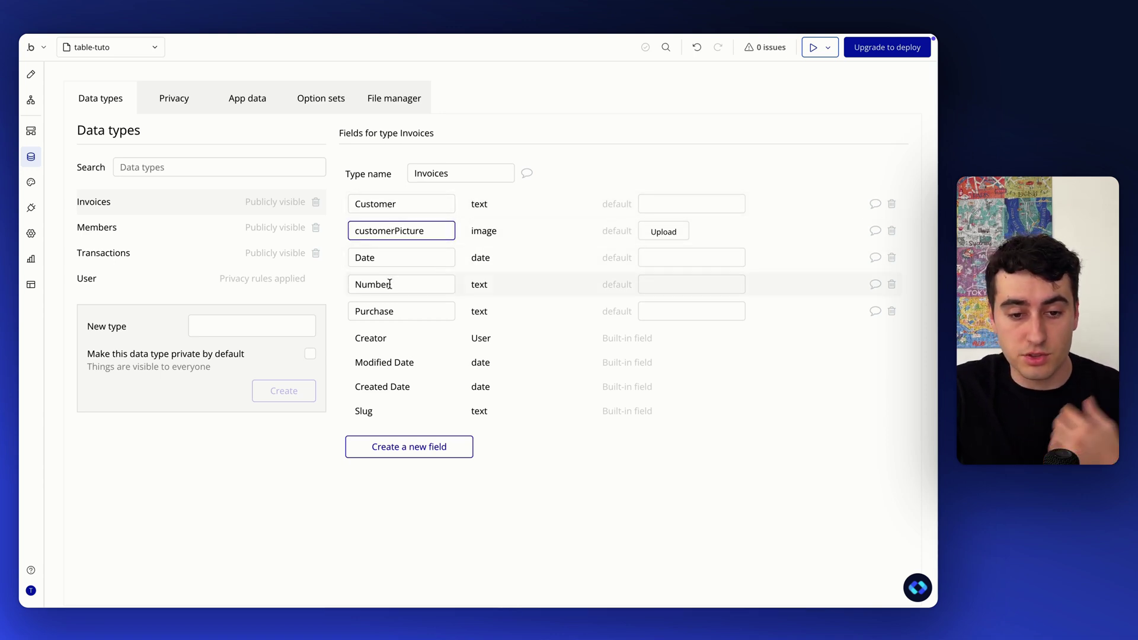
{"action": "left_click", "coordinate": [31, 74]}
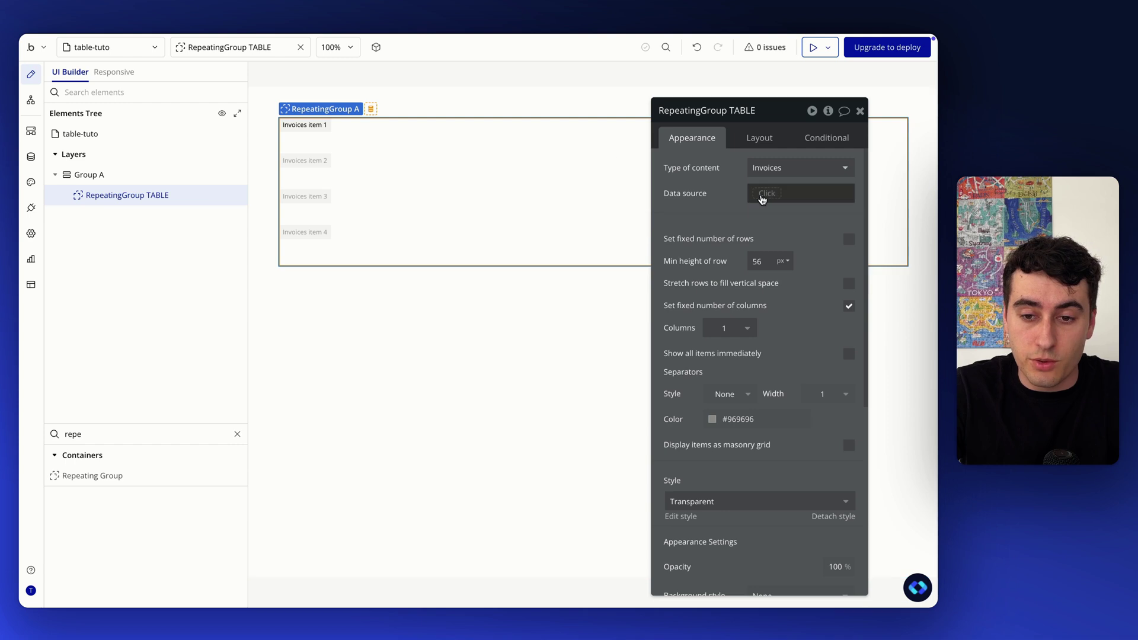
Step: Set the data source of RepeatingGroup TABLE to a search for Invoices without constraints
{"action": "left_click", "coordinate": [765, 194]}
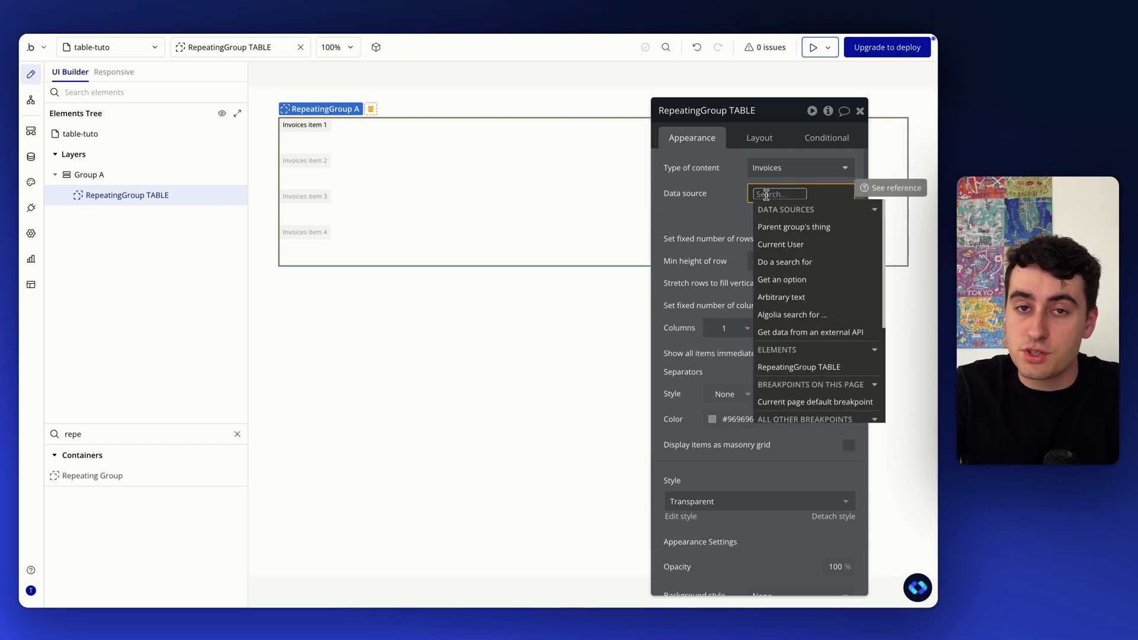
{"action": "type", "text": "do"}
{"action": "left_click", "coordinate": [779, 229]}
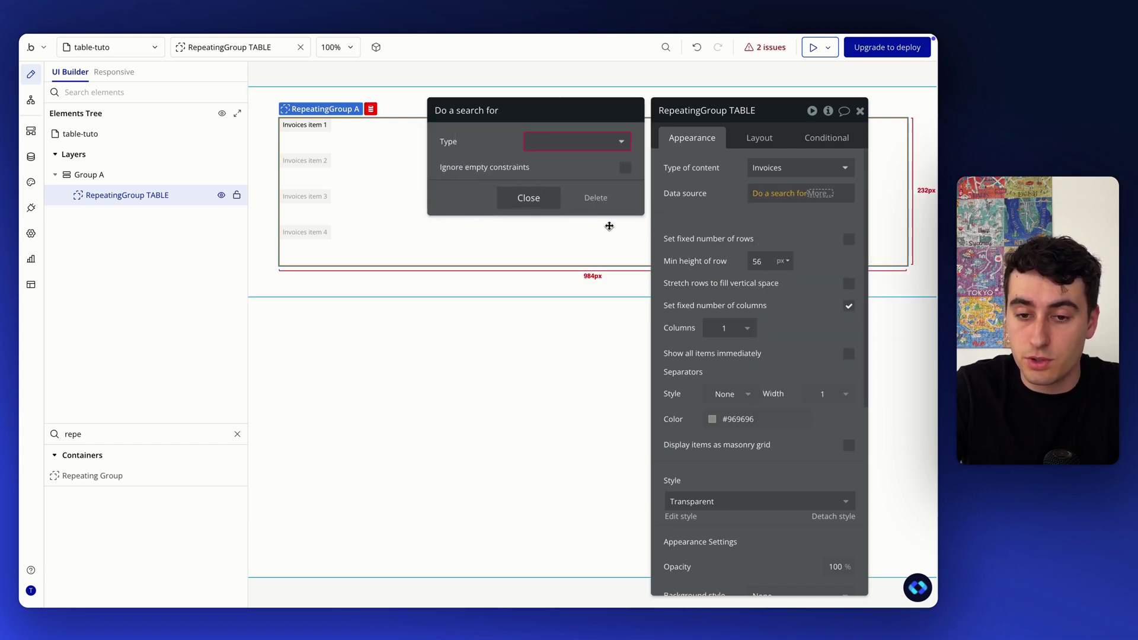
{"action": "type", "text": "invo"}
{"action": "left_click", "coordinate": [553, 178]}
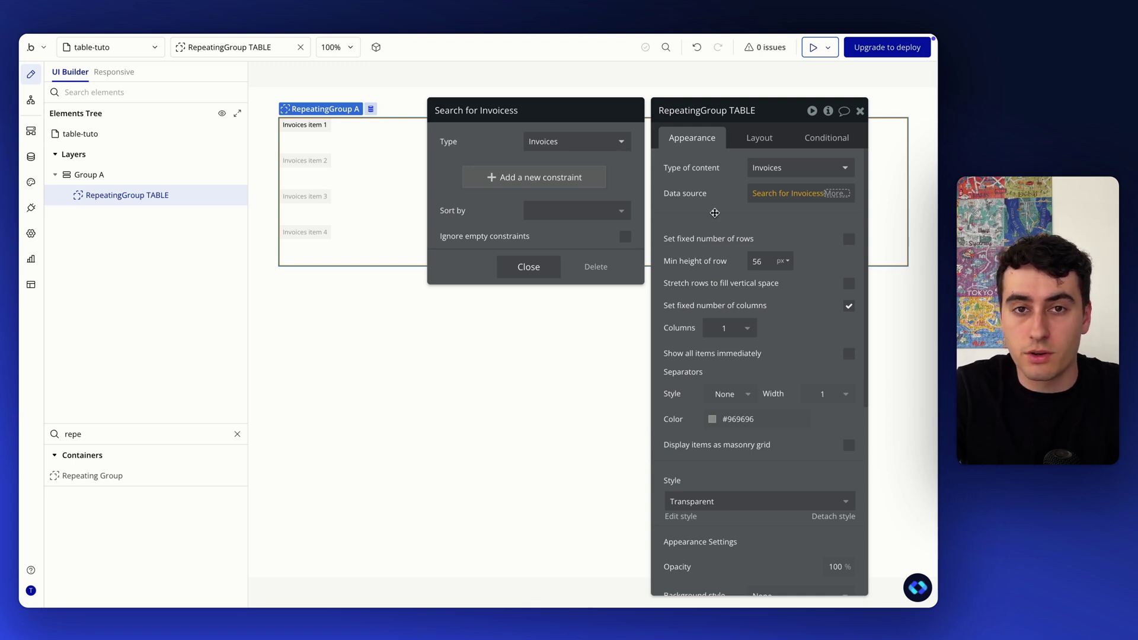
{"action": "left_click", "coordinate": [714, 213]}
{"action": "scroll", "coordinate": [745, 292], "scroll_direction": "down", "scroll_amount": 2}
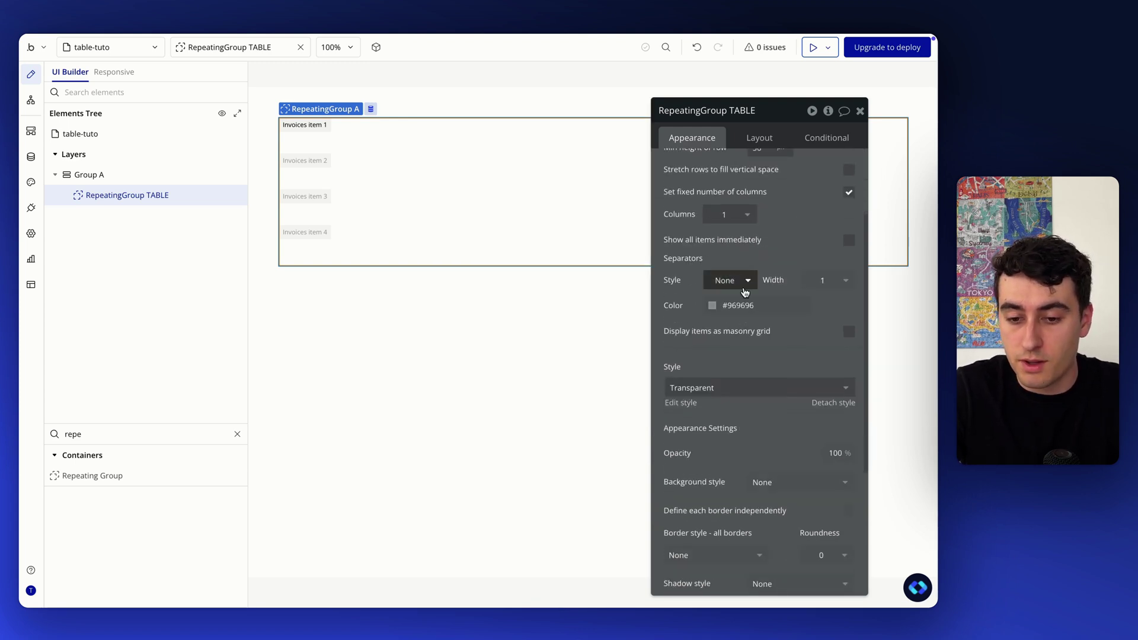
{"action": "scroll", "coordinate": [745, 291], "scroll_direction": "up", "scroll_amount": 2}
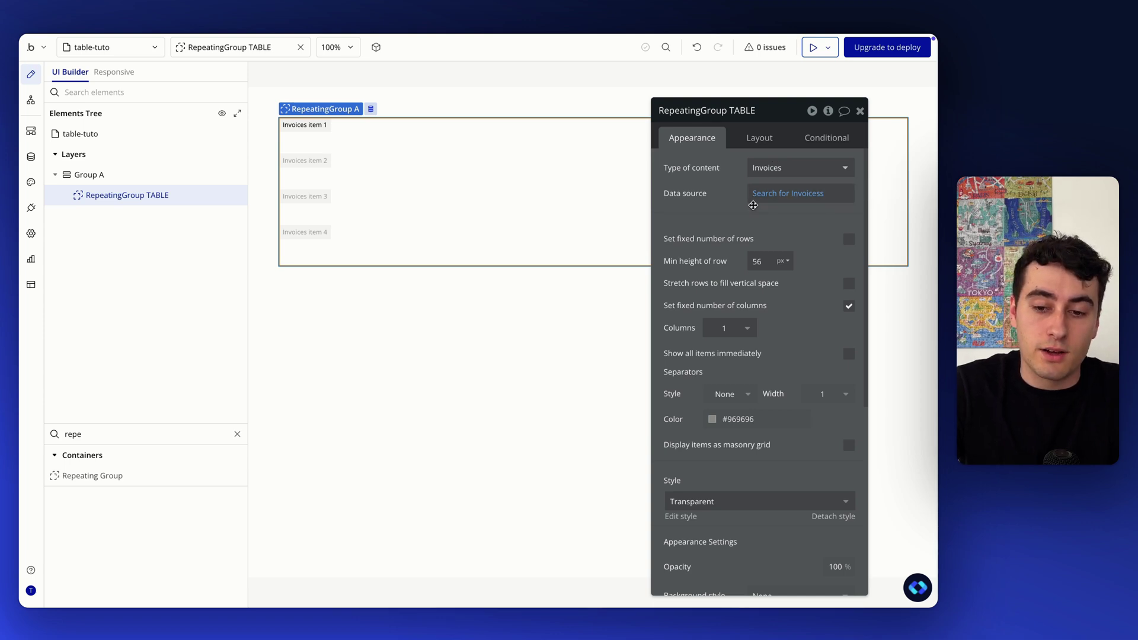
{"action": "scroll", "coordinate": [761, 266], "scroll_direction": "down", "scroll_amount": 5}
{"action": "scroll", "coordinate": [764, 270], "scroll_direction": "up", "scroll_amount": 5}
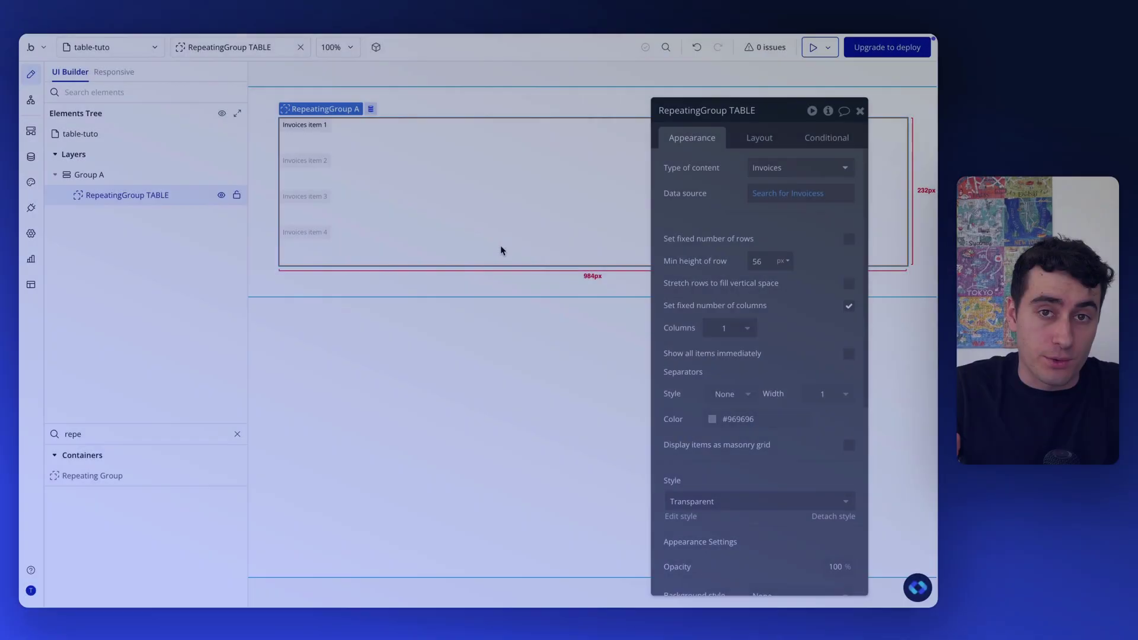
Step: Switch to the Figma table design and examine the first Invoice column cell and the table's row structure
{"action": "key", "text": "ctrl+Up"}
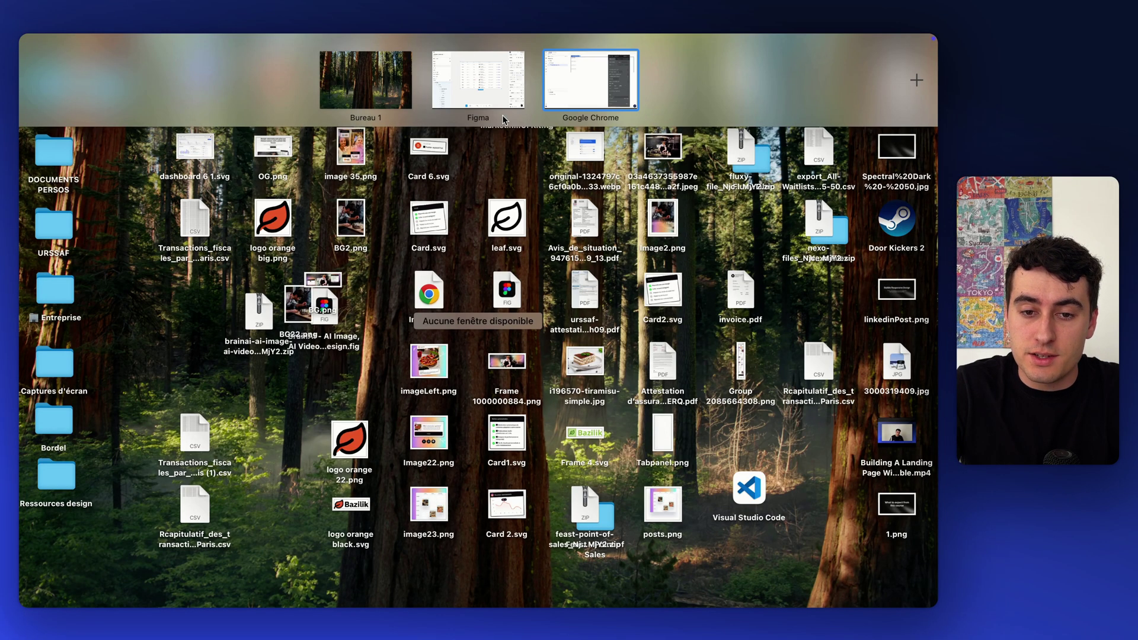
{"action": "left_click", "coordinate": [501, 95]}
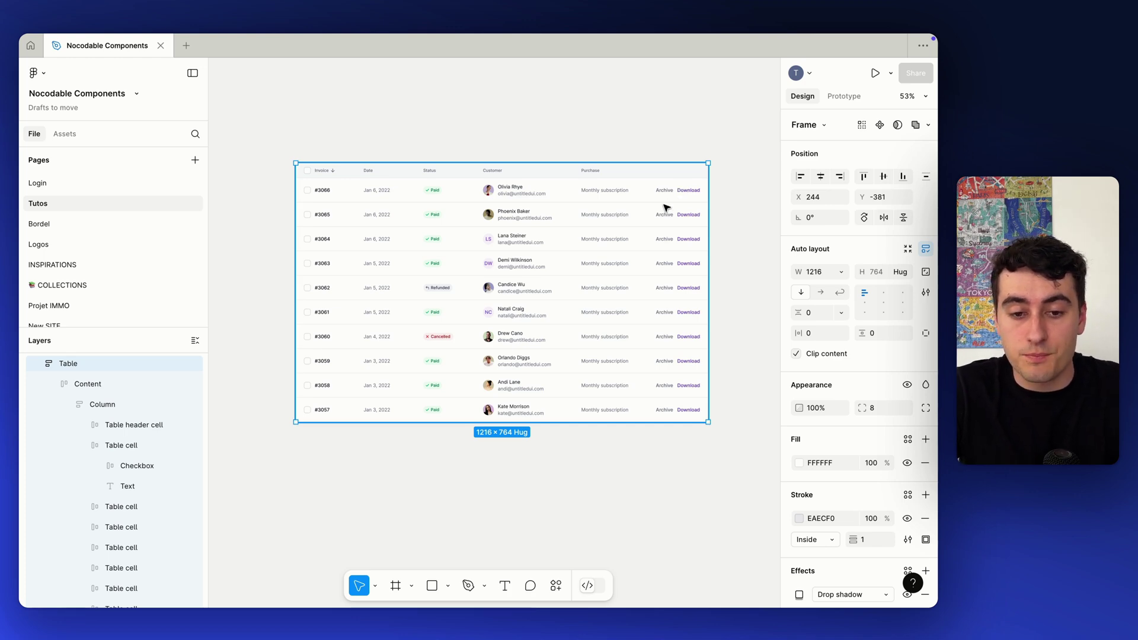
{"action": "scroll", "coordinate": [356, 157], "scroll_direction": "up", "scroll_amount": 5}
{"action": "left_click", "coordinate": [290, 157]}
{"action": "scroll", "coordinate": [308, 129], "scroll_direction": "down", "scroll_amount": 2}
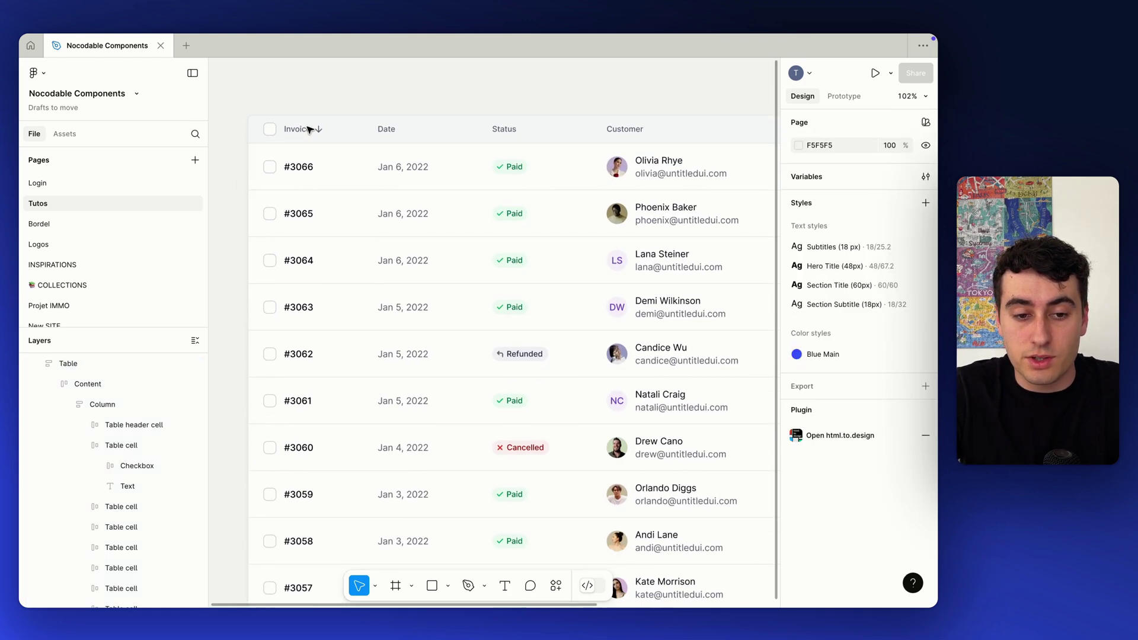
{"action": "double_click", "coordinate": [262, 178]}
{"action": "double_click", "coordinate": [262, 178]}
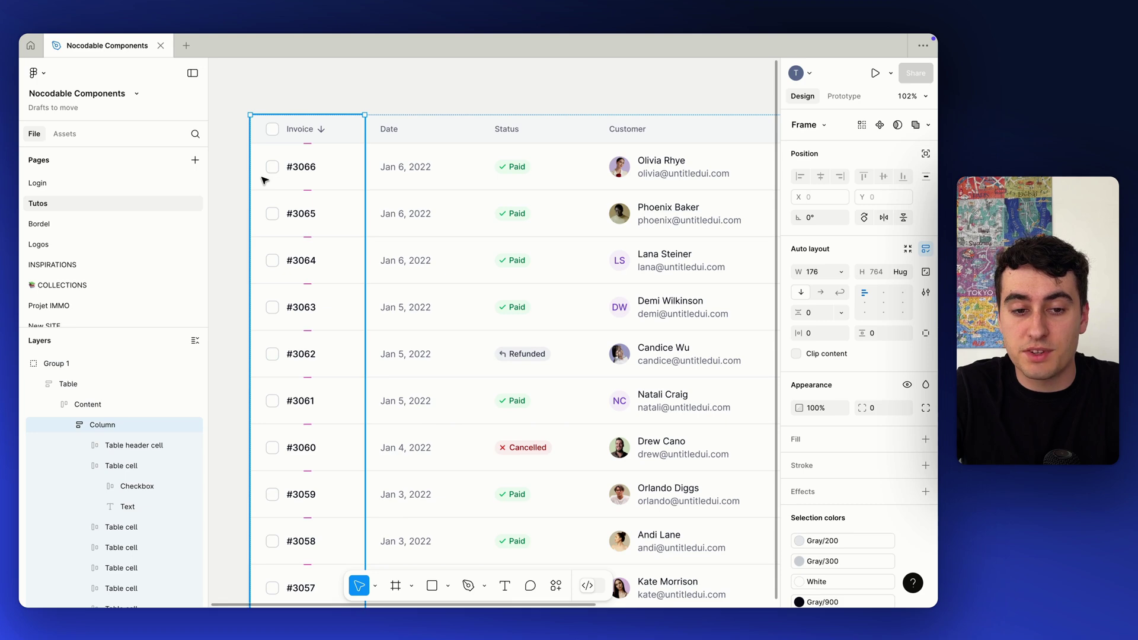
{"action": "double_click", "coordinate": [264, 180]}
{"action": "scroll", "coordinate": [264, 178], "scroll_direction": "up", "scroll_amount": 3}
{"action": "scroll", "coordinate": [264, 178], "scroll_direction": "down", "scroll_amount": 5}
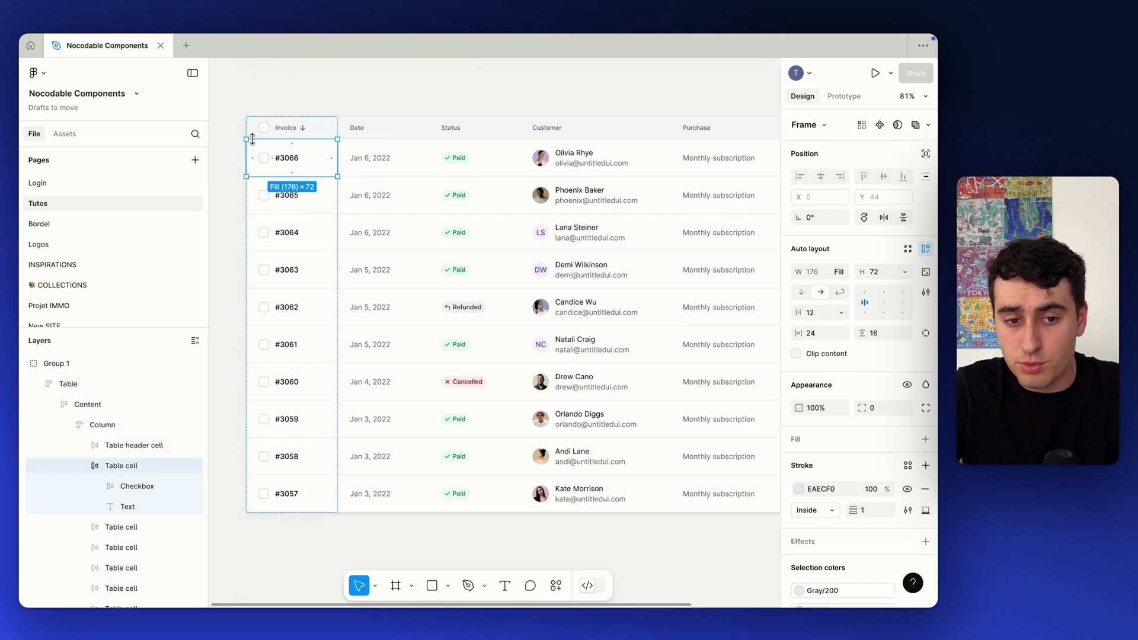
{"action": "scroll", "coordinate": [271, 151], "scroll_direction": "right", "scroll_amount": 2}
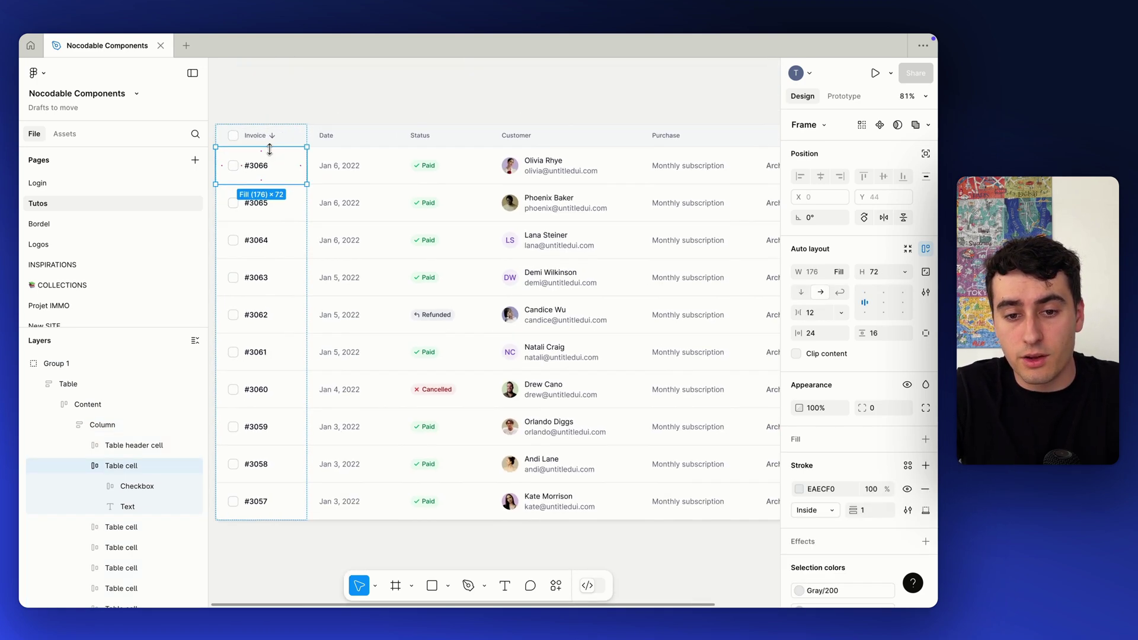
{"action": "scroll", "coordinate": [269, 150], "scroll_direction": "down", "scroll_amount": 5}
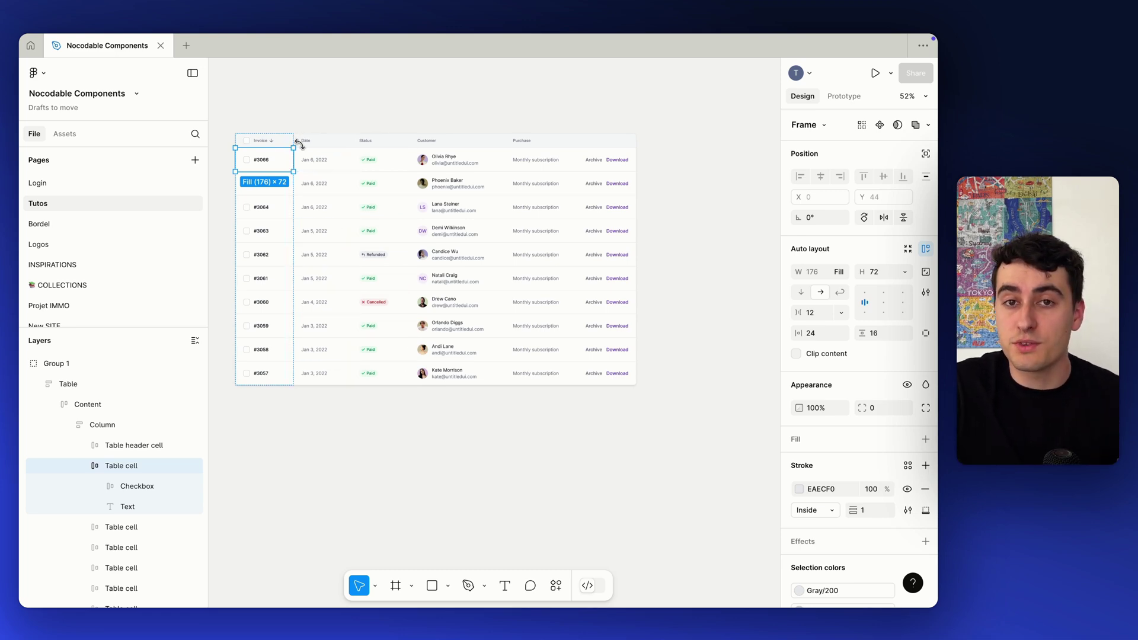
{"action": "left_click", "coordinate": [380, 108]}
Step: Switch back to Bubble, find the Group container among the assets and place one inside RepeatingGroup TABLE
{"action": "key", "text": "ctrl+Up"}
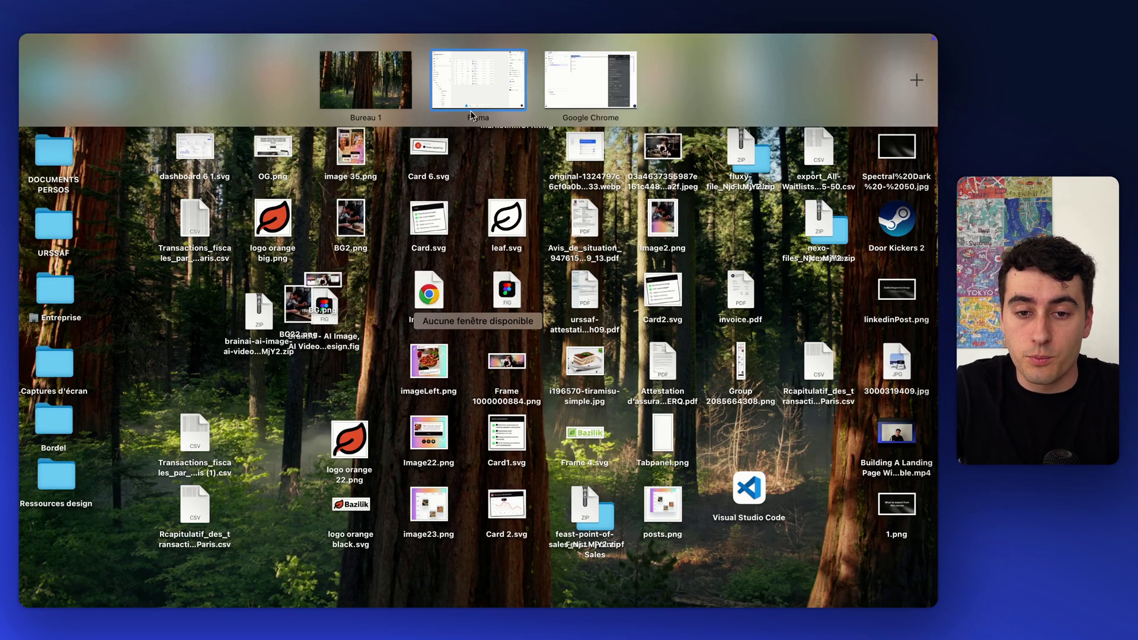
{"action": "left_click", "coordinate": [588, 98]}
{"action": "double_click", "coordinate": [141, 437]}
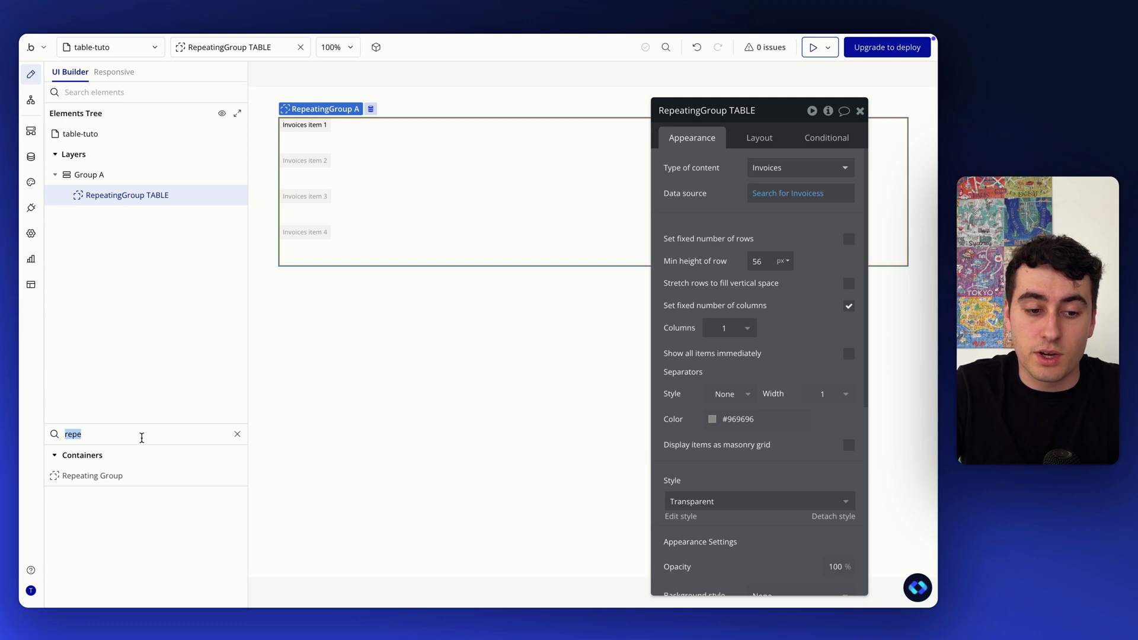
{"action": "type", "text": "group"}
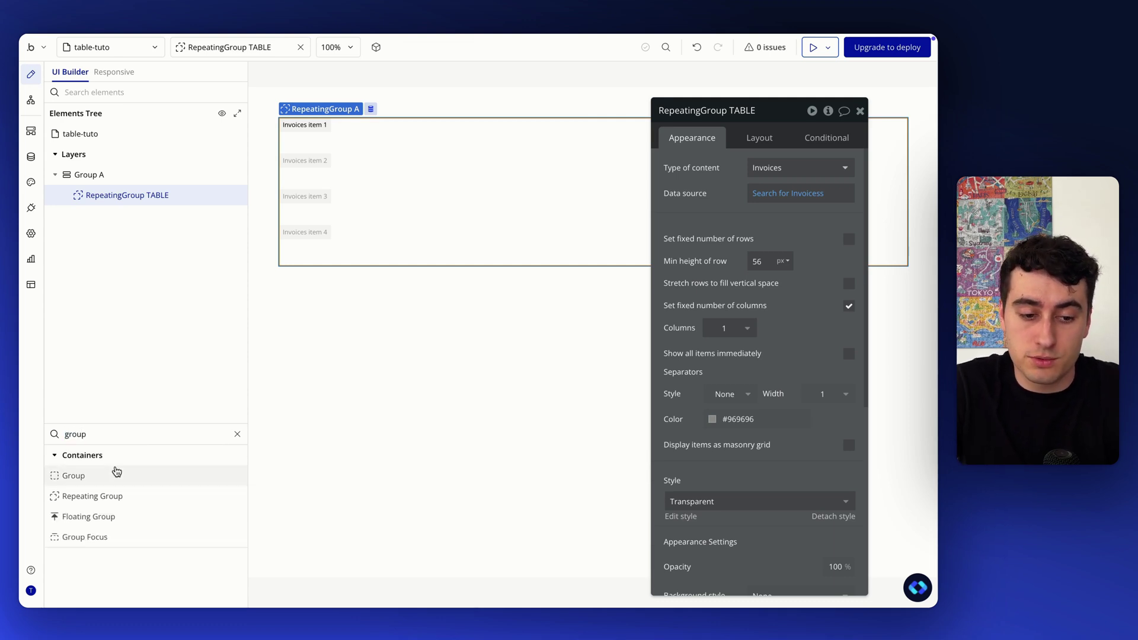
{"action": "left_click_drag", "start_coordinate": [114, 475], "coordinate": [159, 192]}
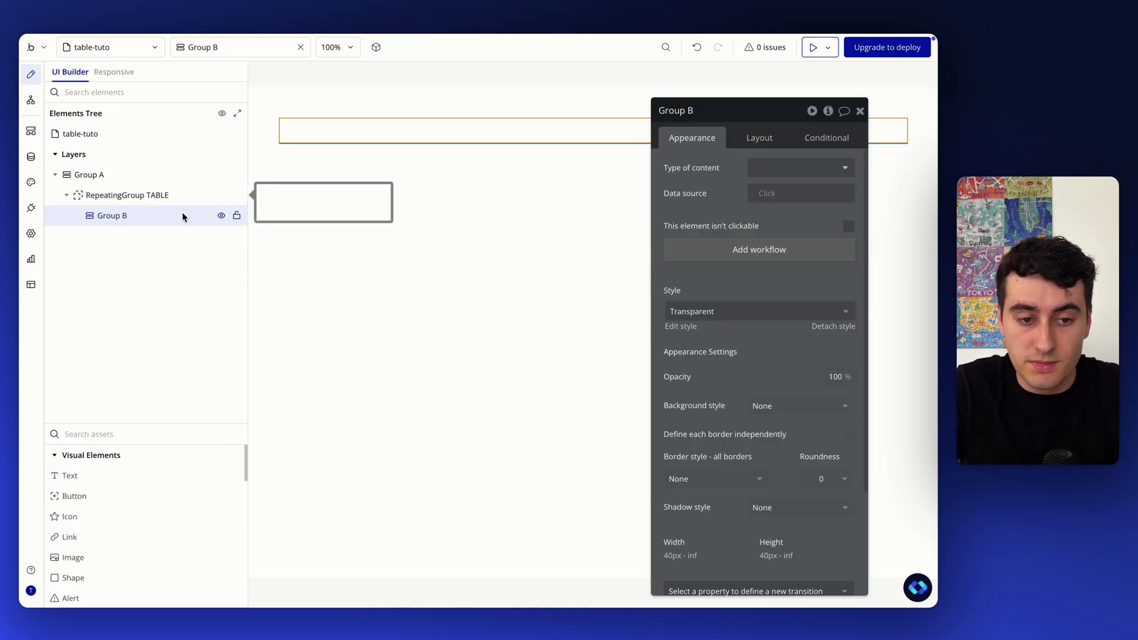
Step: Rename the new group inside the repeating group as Group REPEATING ROW
{"action": "left_click", "coordinate": [728, 111]}
{"action": "key", "text": "BackSpace"}
{"action": "key", "text": "BackSpace"}
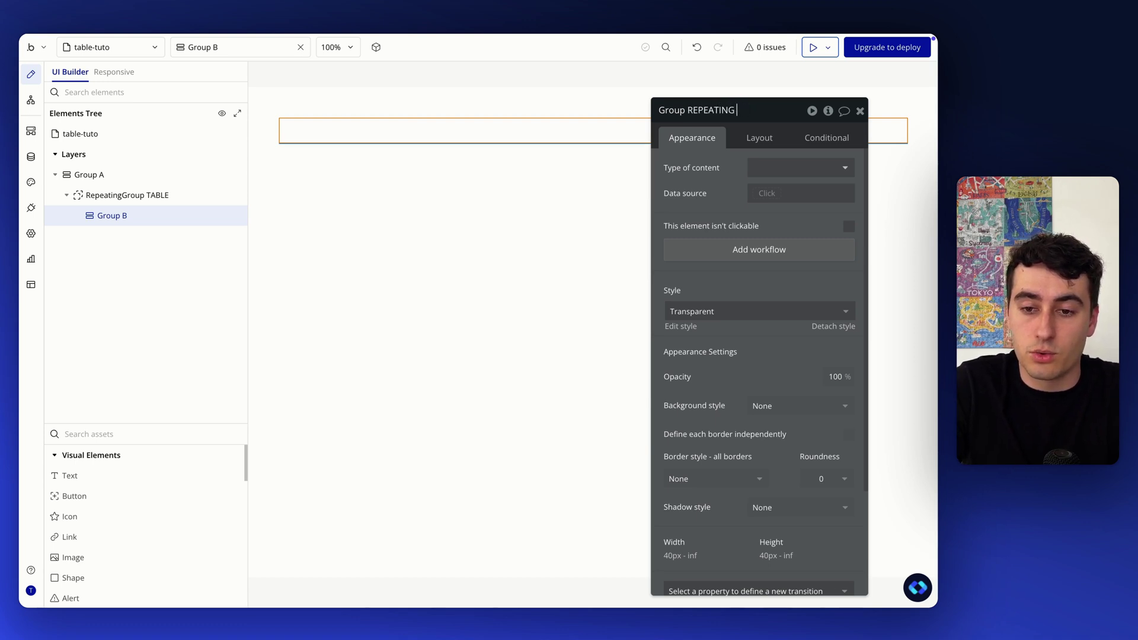
{"action": "key", "text": "Return"}
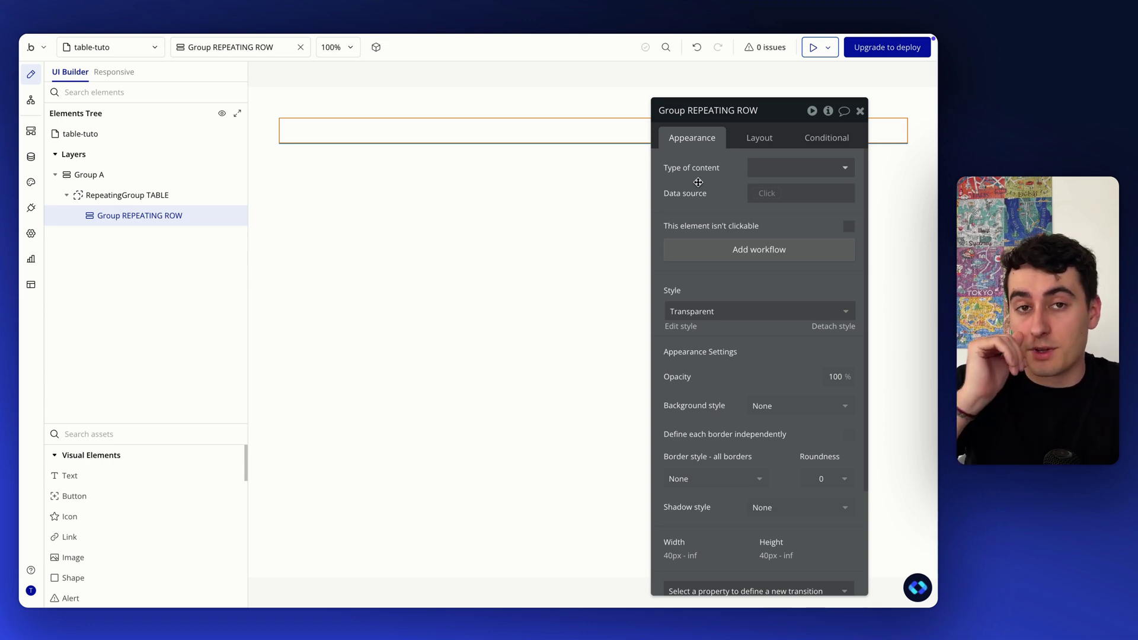
Step: Set the top and bottom padding of Group REPEATING ROW to 16 px
{"action": "left_click", "coordinate": [768, 143]}
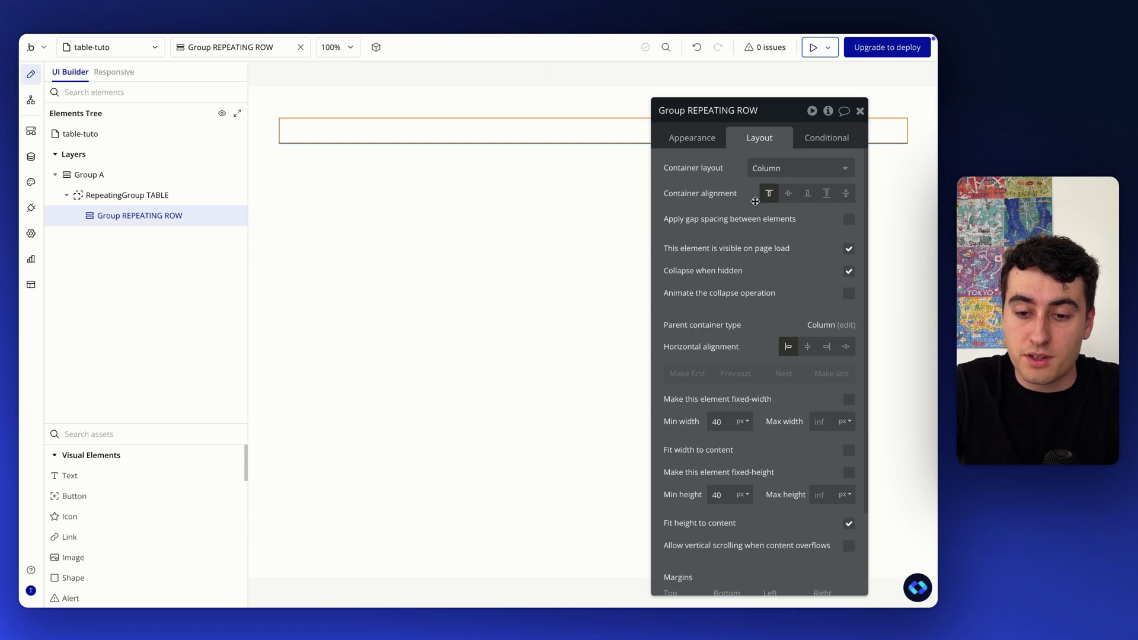
{"action": "scroll", "coordinate": [774, 354], "scroll_direction": "down", "scroll_amount": 2}
{"action": "left_click_drag", "start_coordinate": [772, 394], "coordinate": [774, 311]}
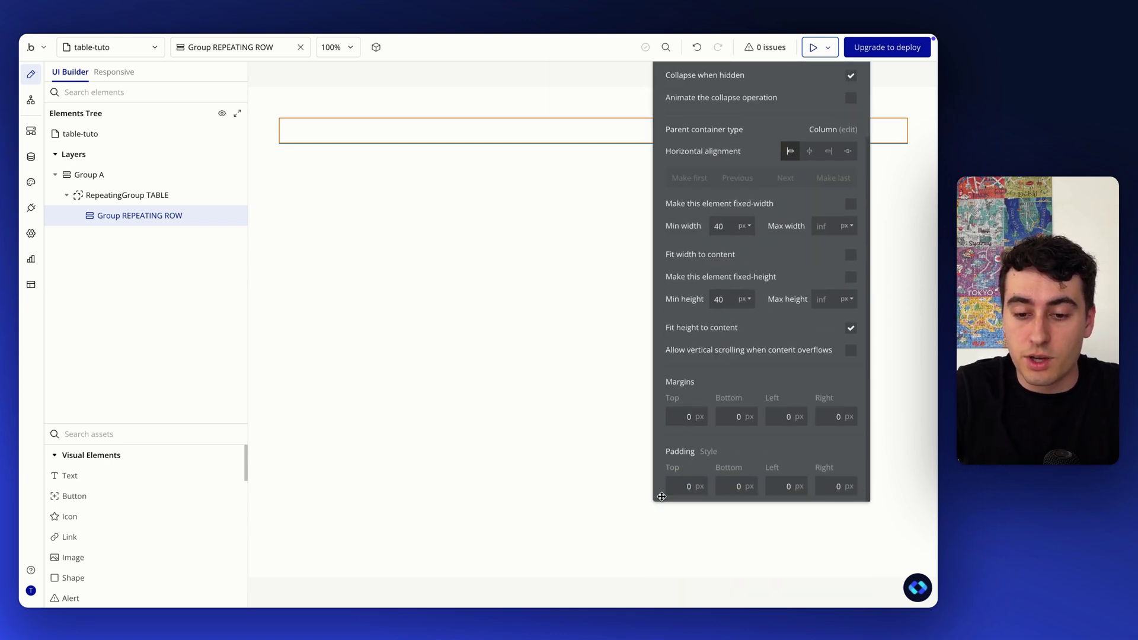
{"action": "left_click", "coordinate": [679, 489]}
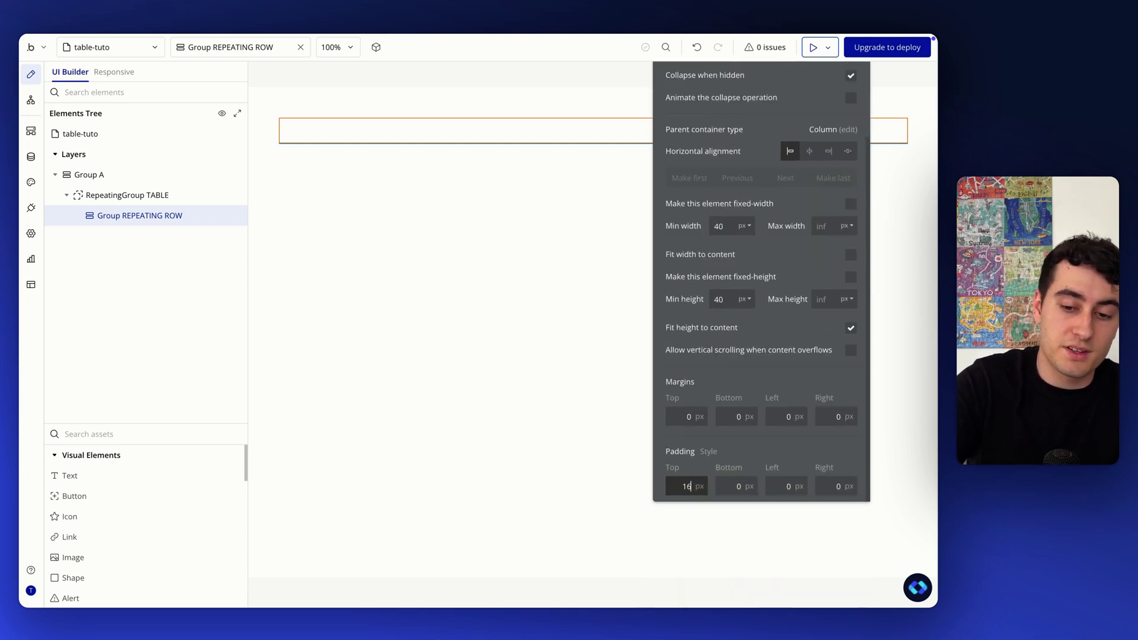
{"action": "left_click", "coordinate": [725, 487]}
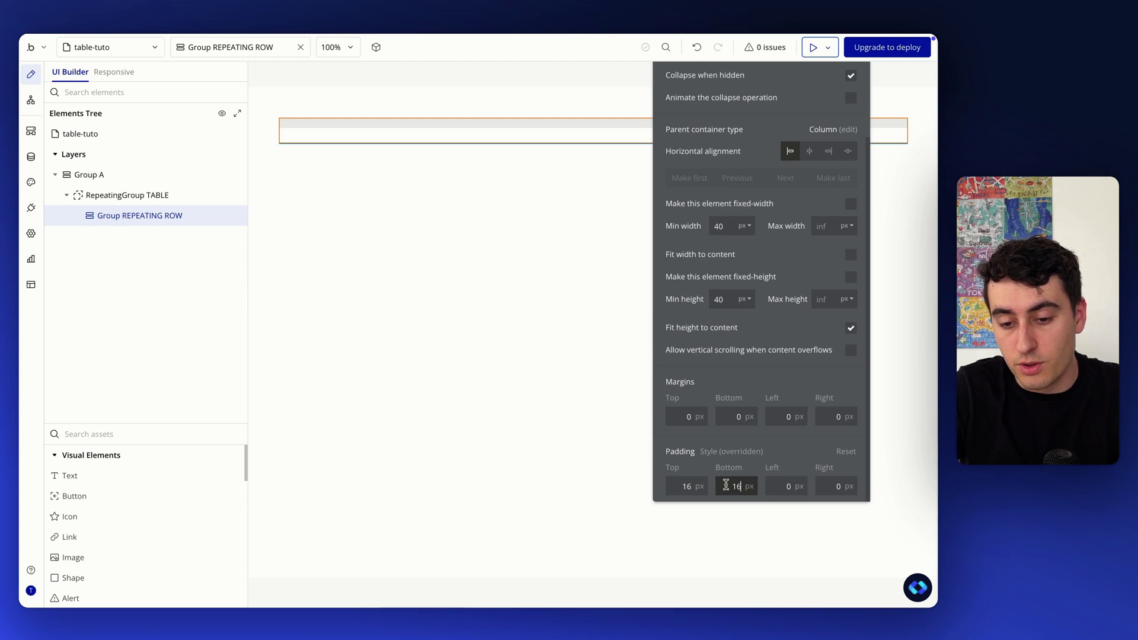
Step: Switch to the Figma table design and examine the padding of the first Invoice column cell
{"action": "key", "text": "ctrl+Up"}
{"action": "left_click", "coordinate": [482, 84]}
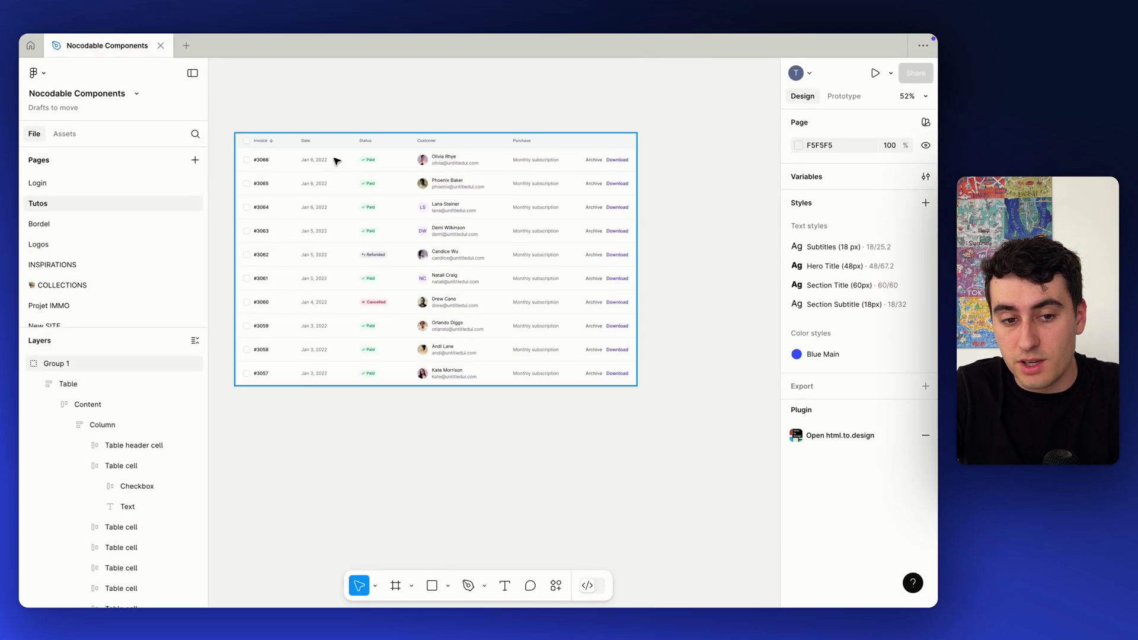
{"action": "scroll", "coordinate": [335, 161], "scroll_direction": "up", "scroll_amount": 4}
{"action": "scroll", "coordinate": [265, 170], "scroll_direction": "left", "scroll_amount": 2}
{"action": "left_click", "coordinate": [247, 180]}
{"action": "double_click", "coordinate": [248, 180]}
{"action": "scroll", "coordinate": [249, 181], "scroll_direction": "up", "scroll_amount": 7}
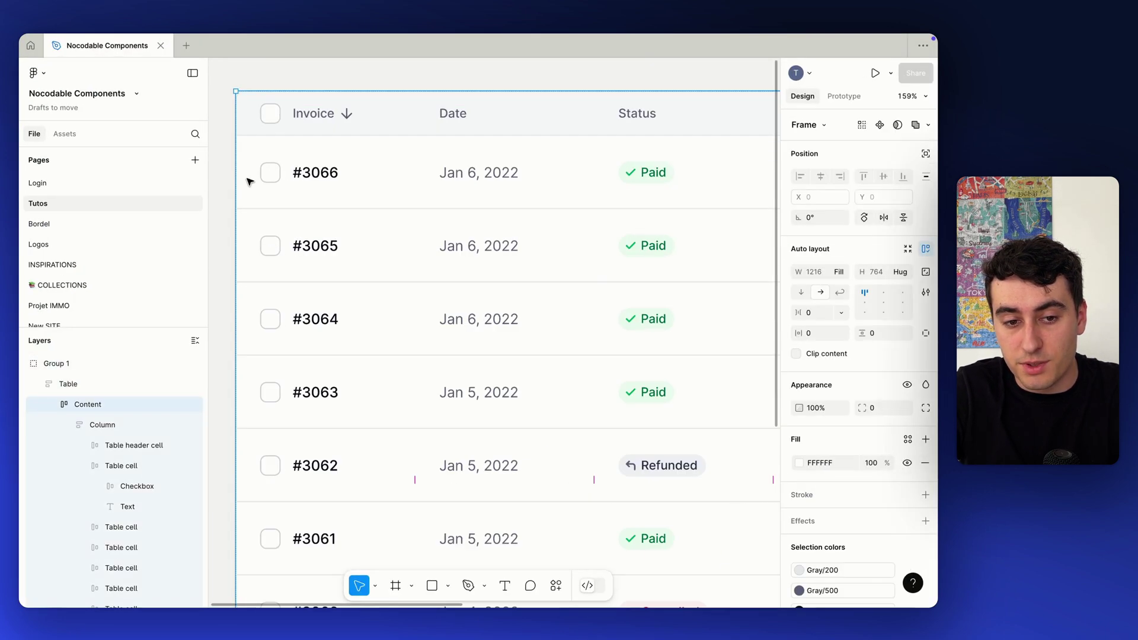
{"action": "left_click", "coordinate": [247, 180]}
{"action": "left_click", "coordinate": [248, 177]}
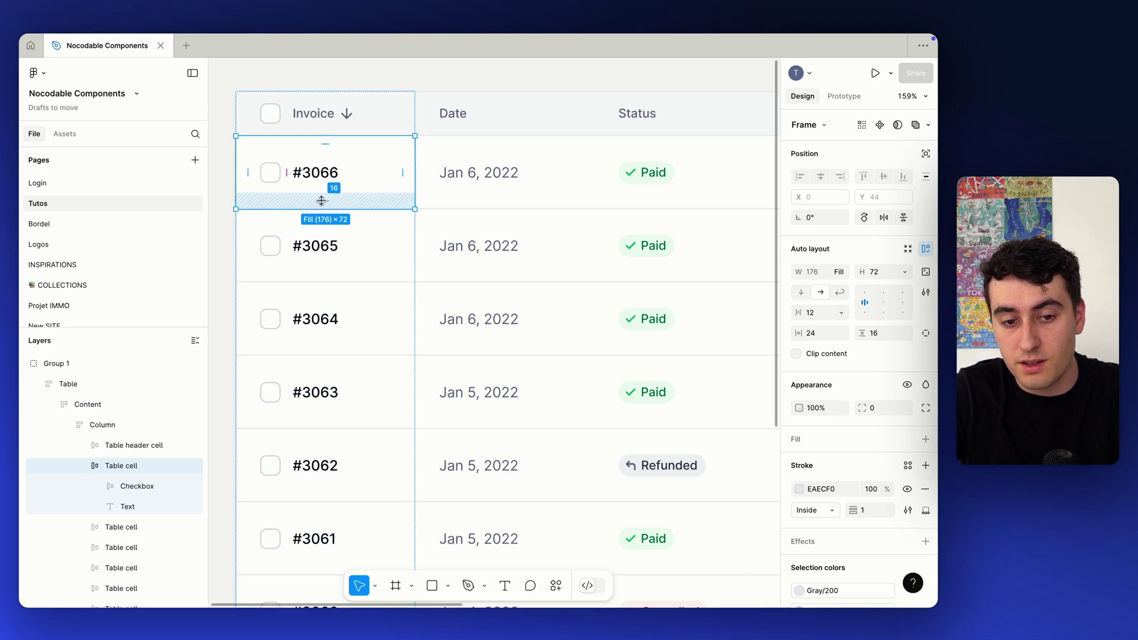
Step: Examine the layout of the first Date cell, the first Invoice cell and the Archive/Download column in the Figma table
{"action": "left_click", "coordinate": [454, 162]}
{"action": "left_click", "coordinate": [454, 162]}
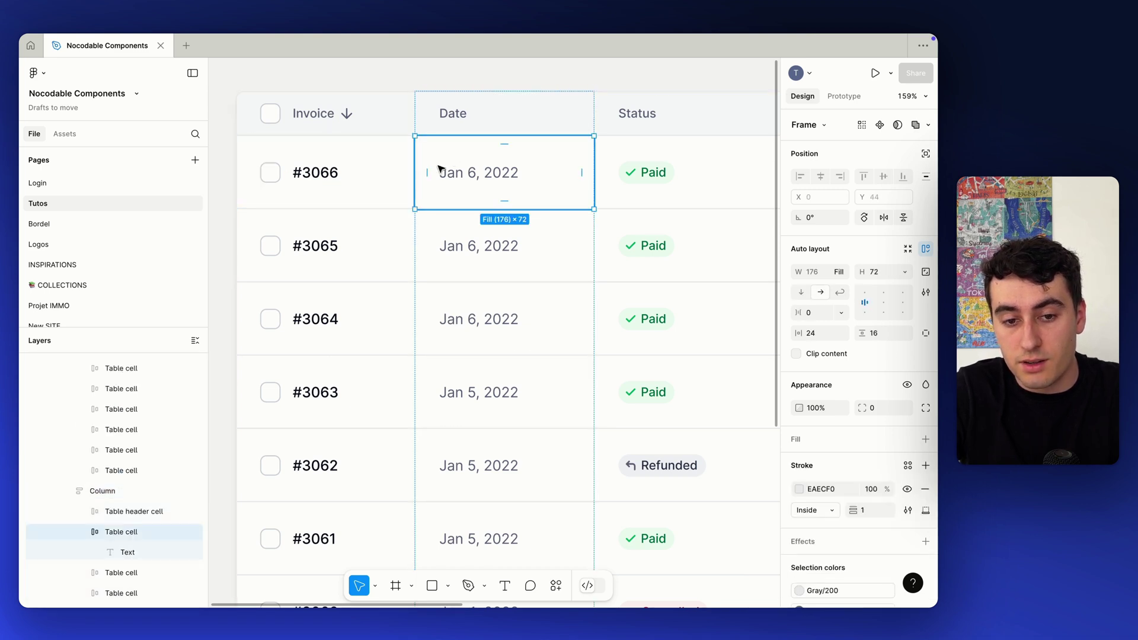
{"action": "scroll", "coordinate": [424, 176], "scroll_direction": "down", "scroll_amount": 3}
{"action": "scroll", "coordinate": [480, 195], "scroll_direction": "down", "scroll_amount": 4}
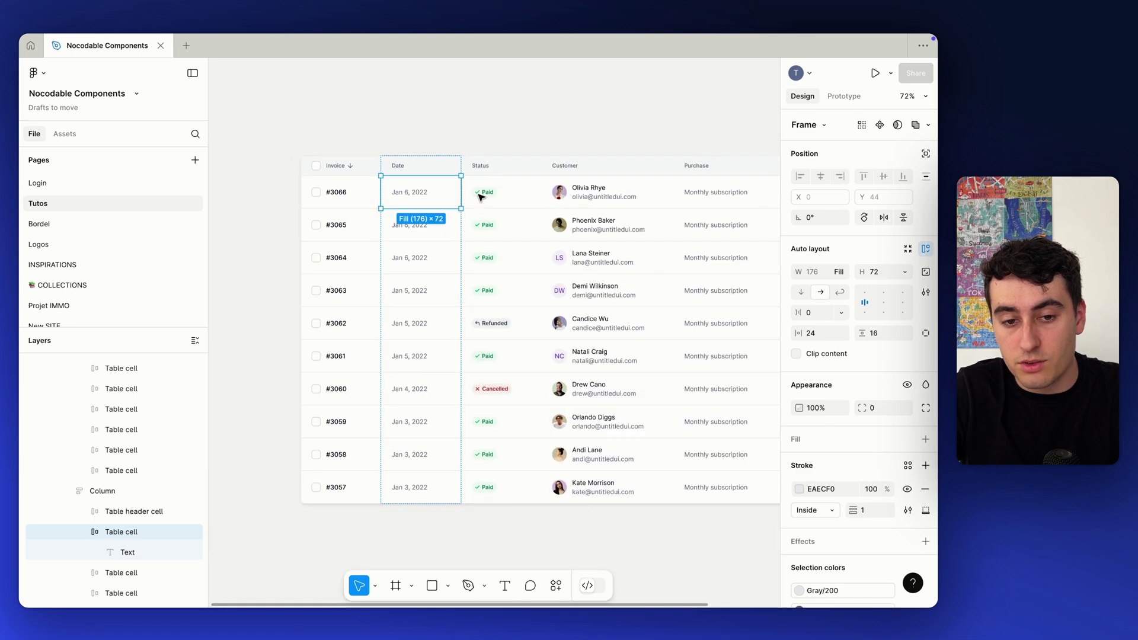
{"action": "left_click", "coordinate": [309, 193]}
{"action": "scroll", "coordinate": [305, 193], "scroll_direction": "down", "scroll_amount": 3}
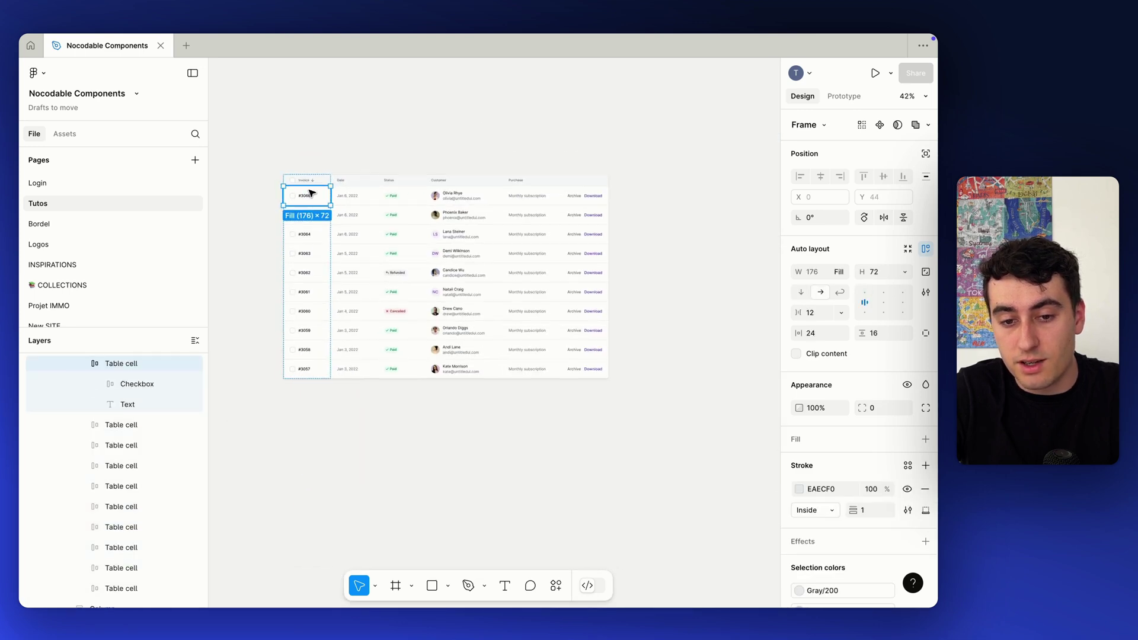
{"action": "left_click", "coordinate": [575, 205]}
{"action": "scroll", "coordinate": [351, 195], "scroll_direction": "up", "scroll_amount": 5}
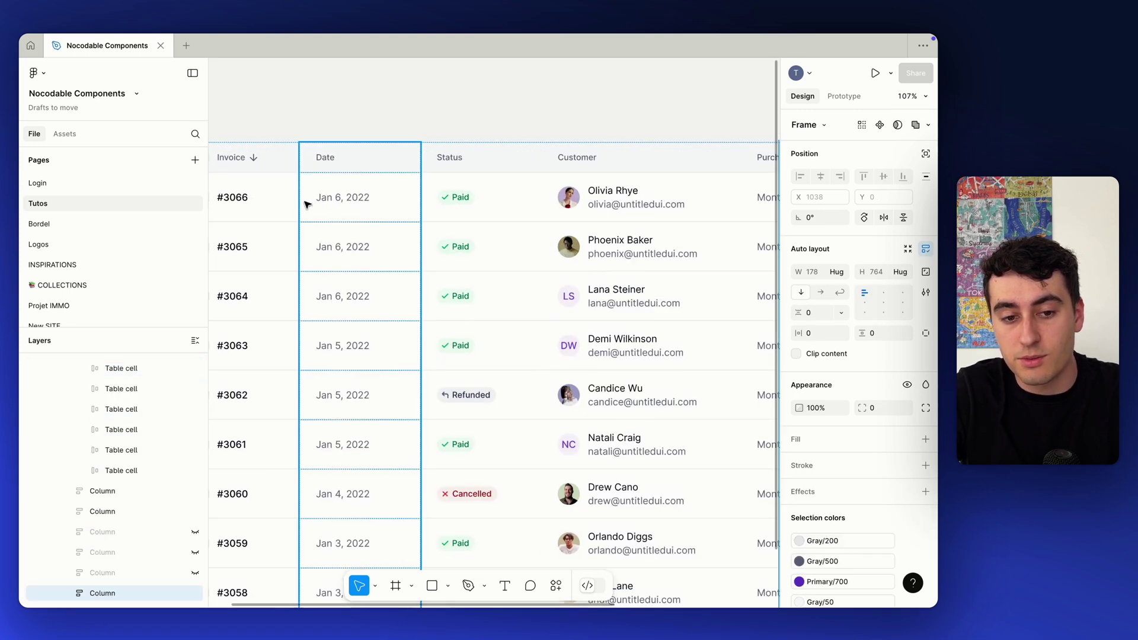
{"action": "scroll", "coordinate": [442, 195], "scroll_direction": "down", "scroll_amount": 5}
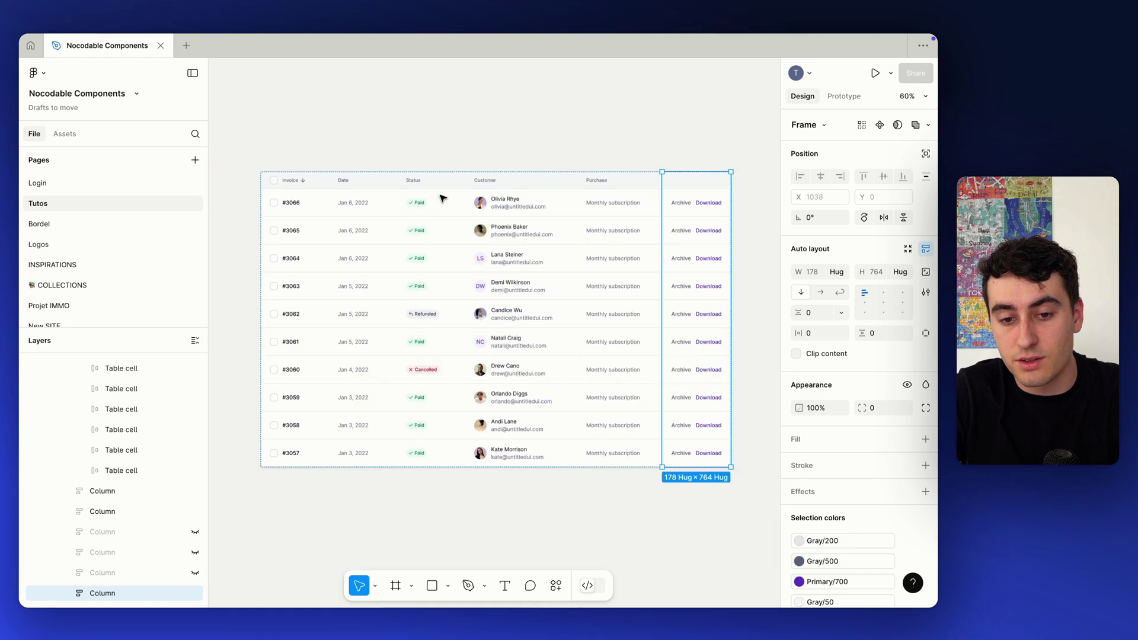
Step: Switch back to Bubble and set the left and right padding of Group REPEATING ROW to 24 px
{"action": "key", "text": "ctrl+Up"}
{"action": "left_click", "coordinate": [571, 83]}
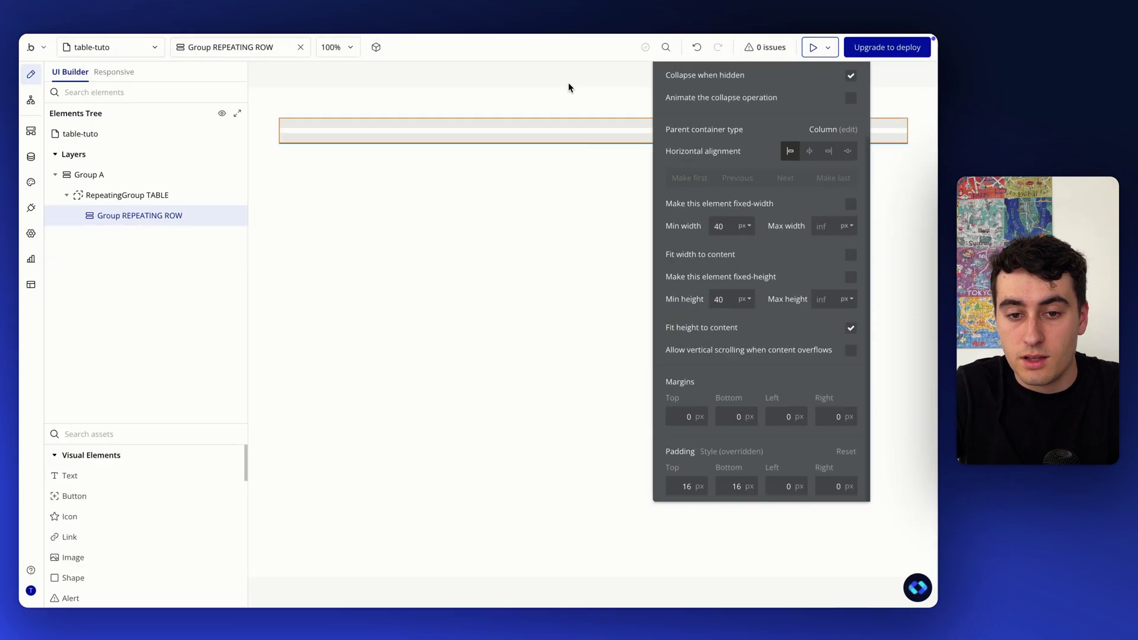
{"action": "scroll", "coordinate": [791, 475], "scroll_direction": "up", "scroll_amount": 1}
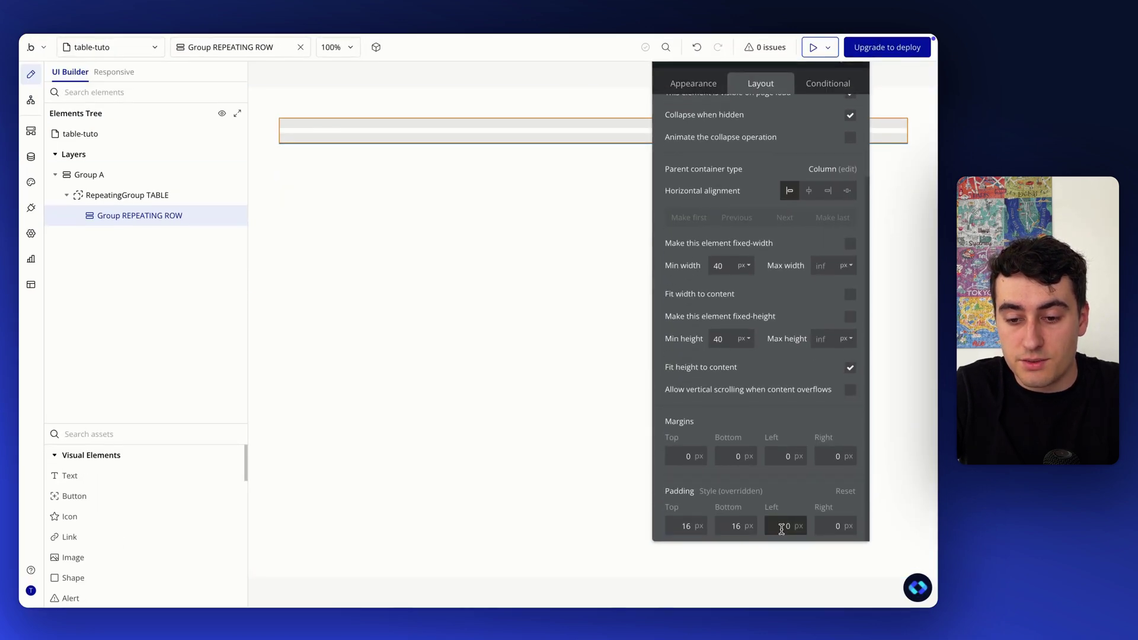
{"action": "type", "text": "24"}
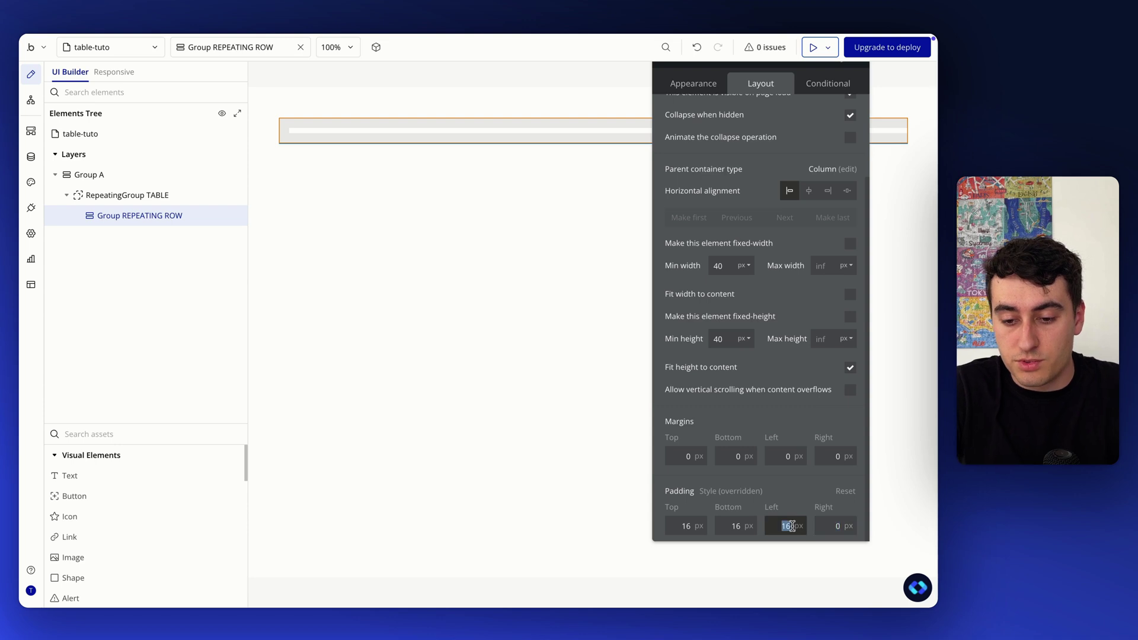
{"action": "key", "text": "Tab"}
{"action": "type", "text": "24"}
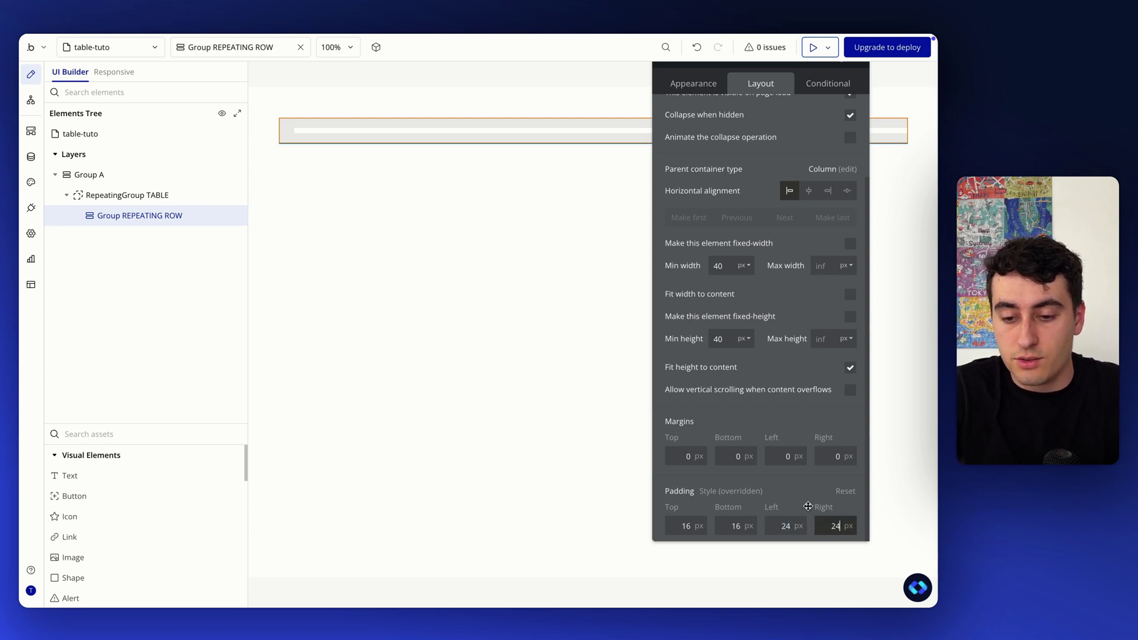
{"action": "left_click", "coordinate": [800, 489]}
Step: Make Group REPEATING ROW a Row container with gap spacing applied, using a row gap and column gap of 24 px
{"action": "scroll", "coordinate": [779, 256], "scroll_direction": "up", "scroll_amount": 4}
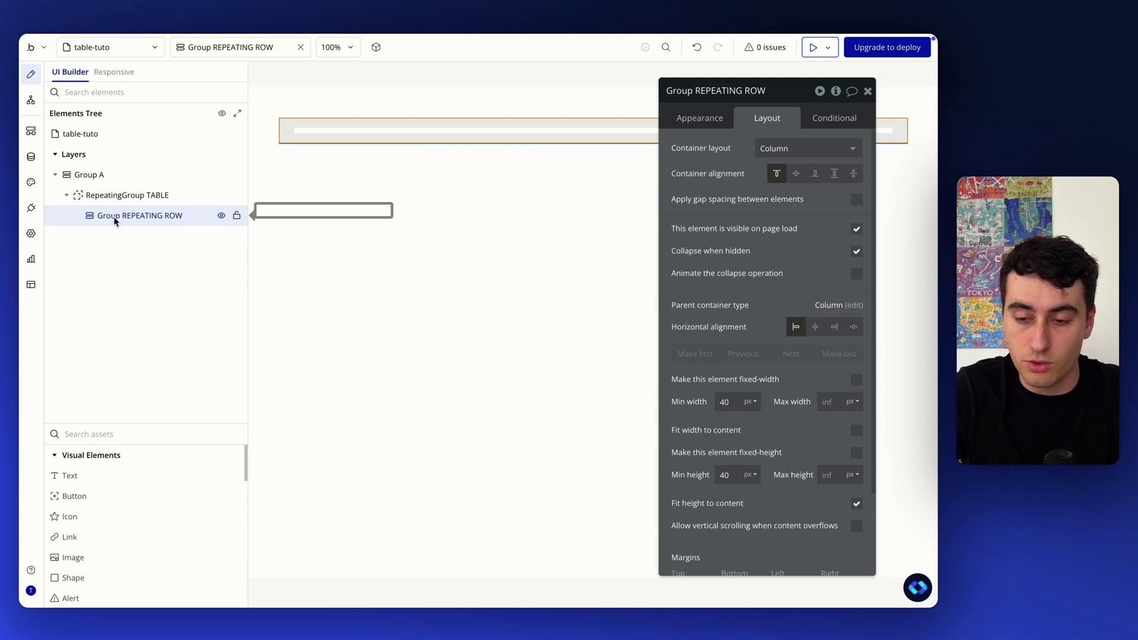
{"action": "left_click", "coordinate": [856, 200]}
{"action": "left_click", "coordinate": [847, 221]}
{"action": "type", "text": "24"}
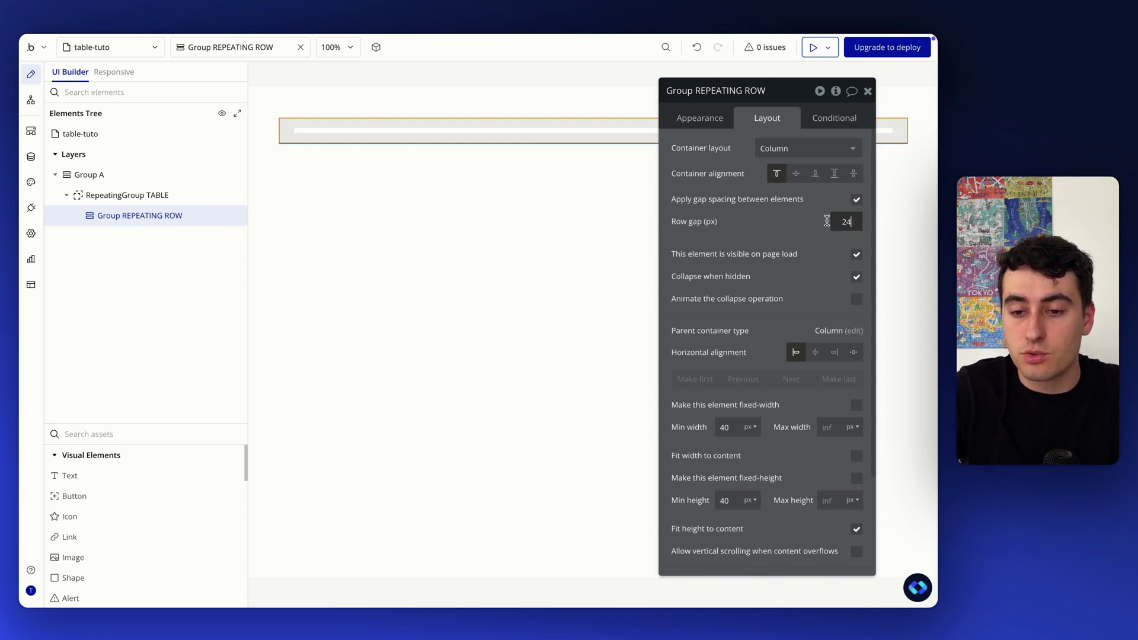
{"action": "left_click", "coordinate": [780, 150]}
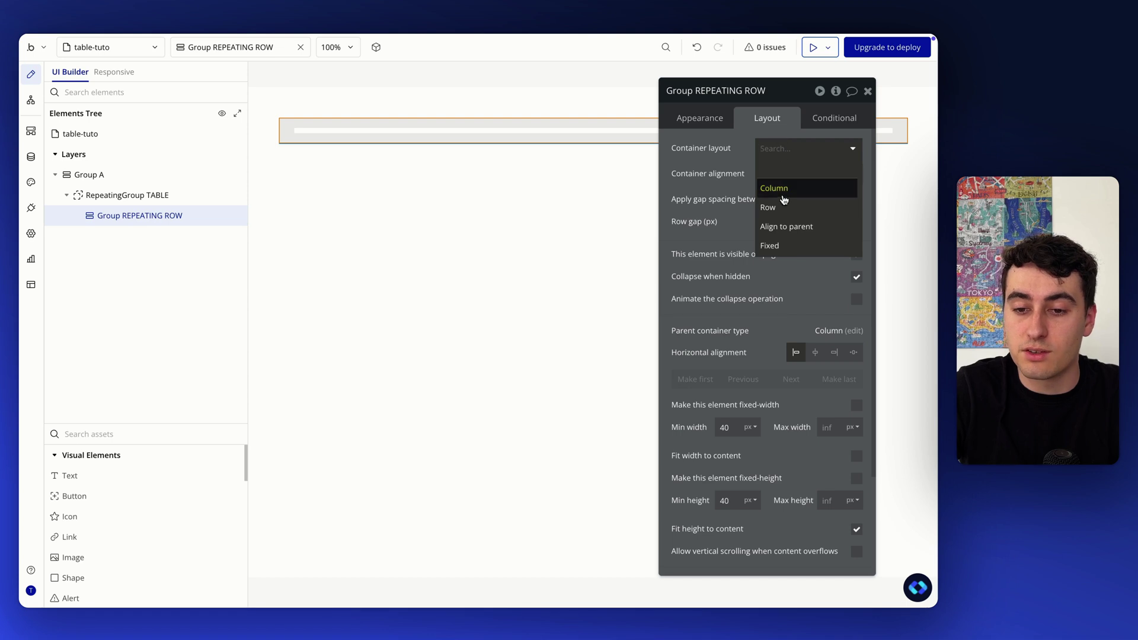
{"action": "left_click", "coordinate": [784, 207]}
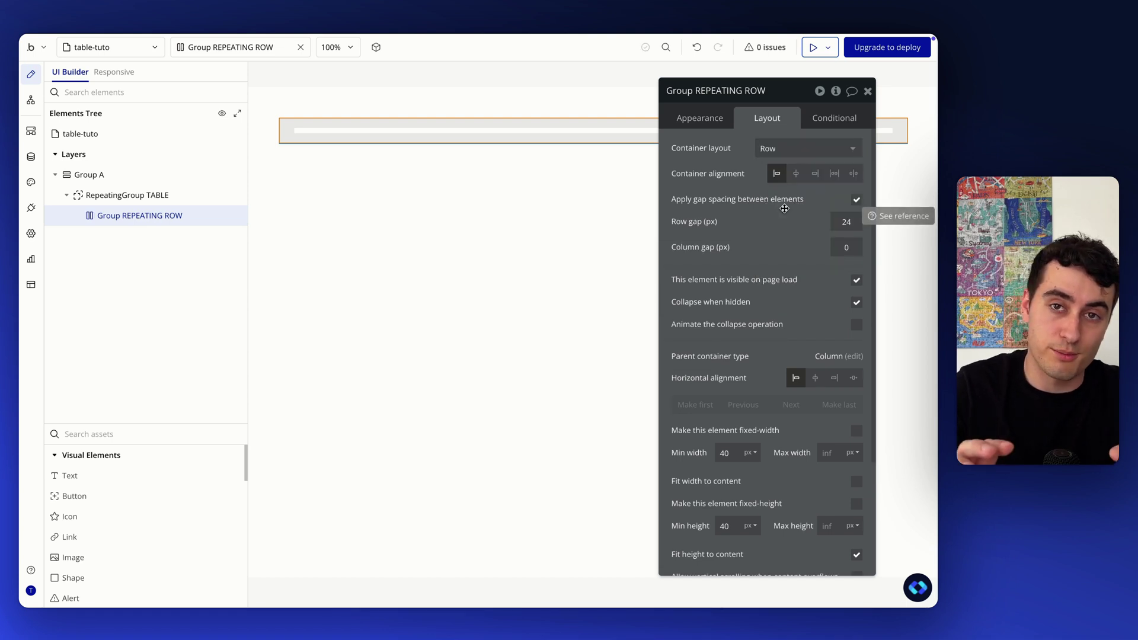
{"action": "left_click", "coordinate": [845, 245]}
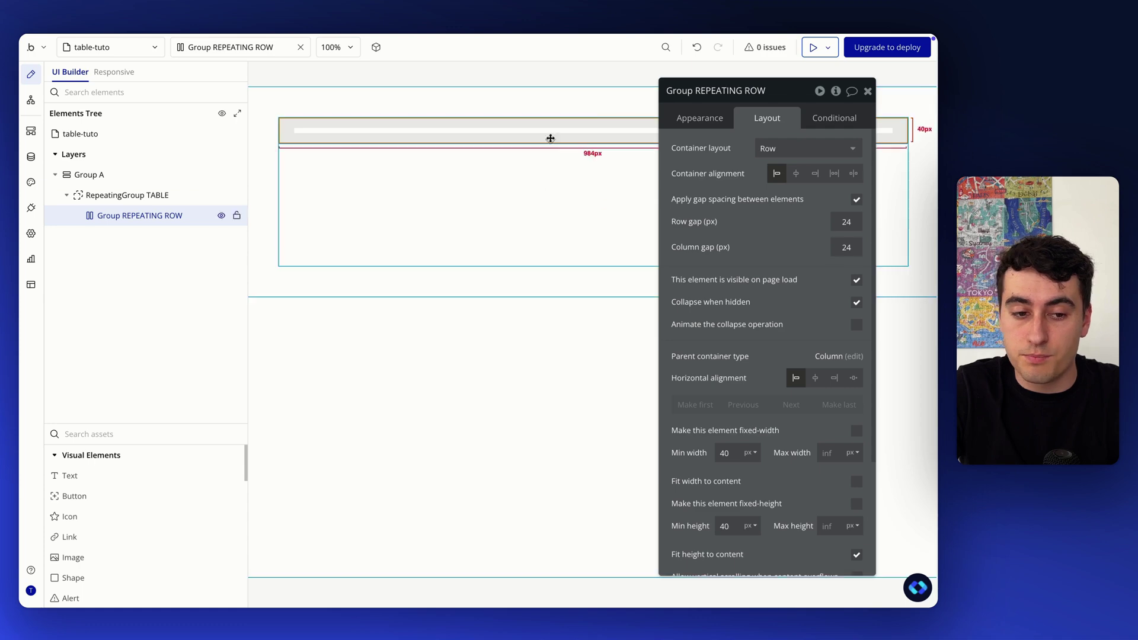
Step: Switch to the Figma table design and examine the checkbox and invoice number text in the first Invoice cell
{"action": "key", "text": "ctrl+Up"}
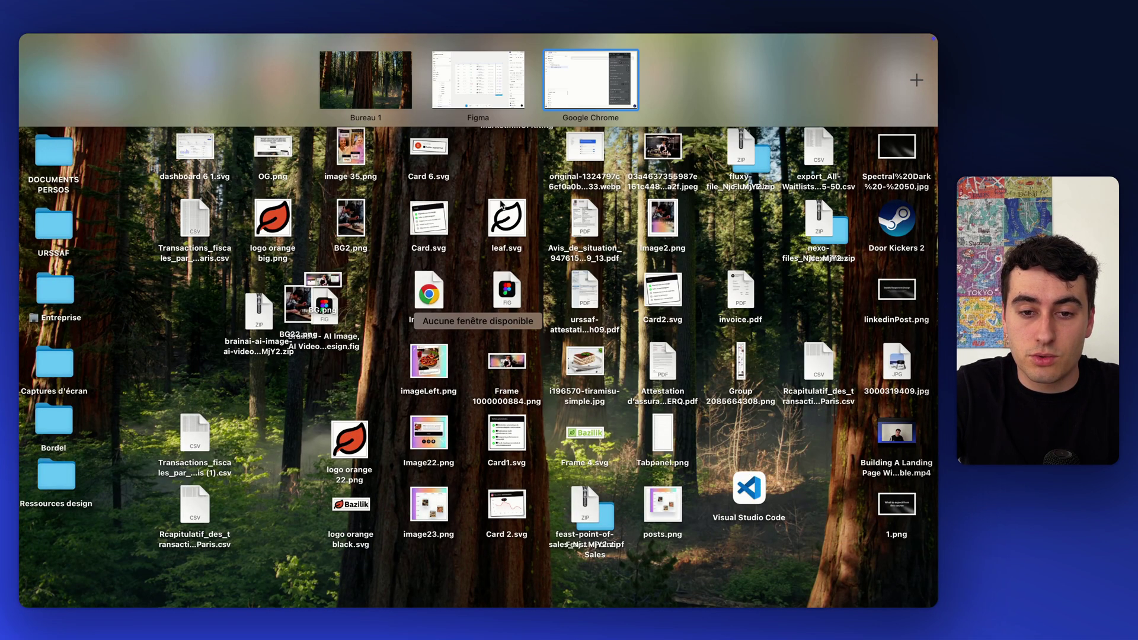
{"action": "left_click", "coordinate": [474, 67]}
{"action": "scroll", "coordinate": [282, 211], "scroll_direction": "up", "scroll_amount": 5}
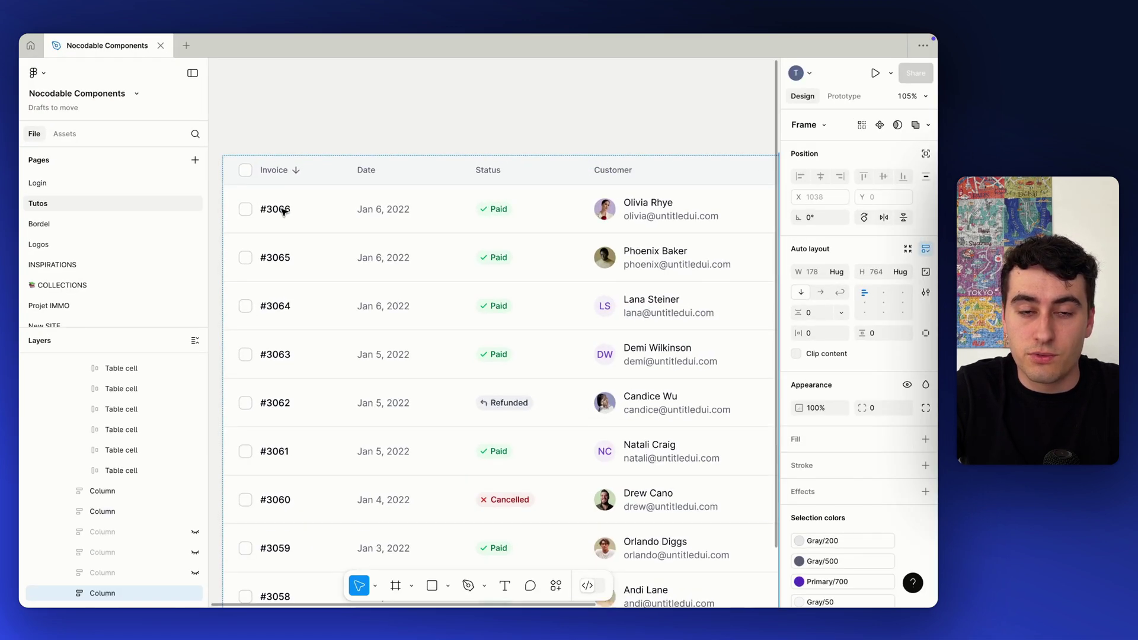
{"action": "double_click", "coordinate": [279, 213]}
{"action": "scroll", "coordinate": [246, 209], "scroll_direction": "up", "scroll_amount": 4}
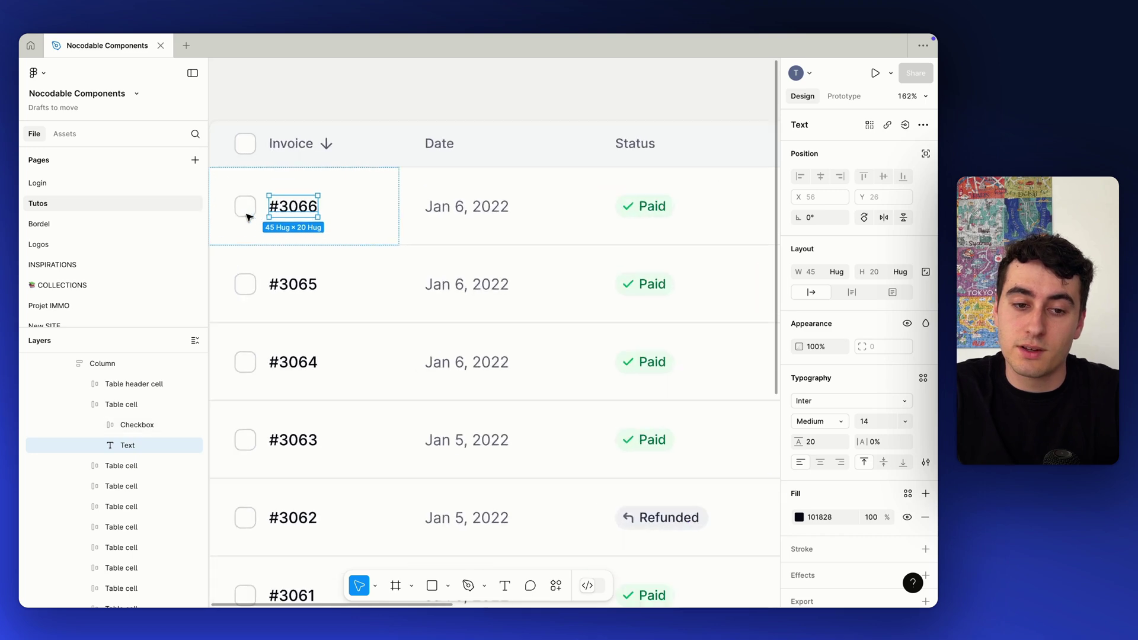
{"action": "left_click", "coordinate": [247, 211]}
{"action": "left_click", "coordinate": [295, 207]}
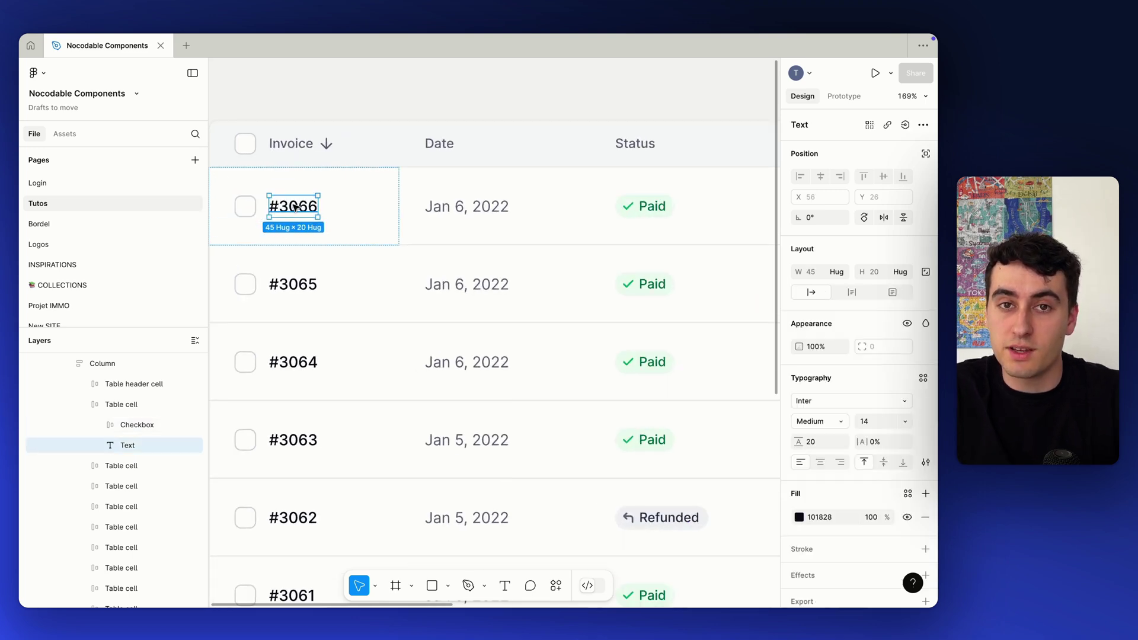
{"action": "scroll", "coordinate": [295, 207], "scroll_direction": "down", "scroll_amount": 5}
Step: Switch back to Bubble, find the Icon element among the assets and place one inside Group REPEATING ROW
{"action": "key", "text": "ctrl+Up"}
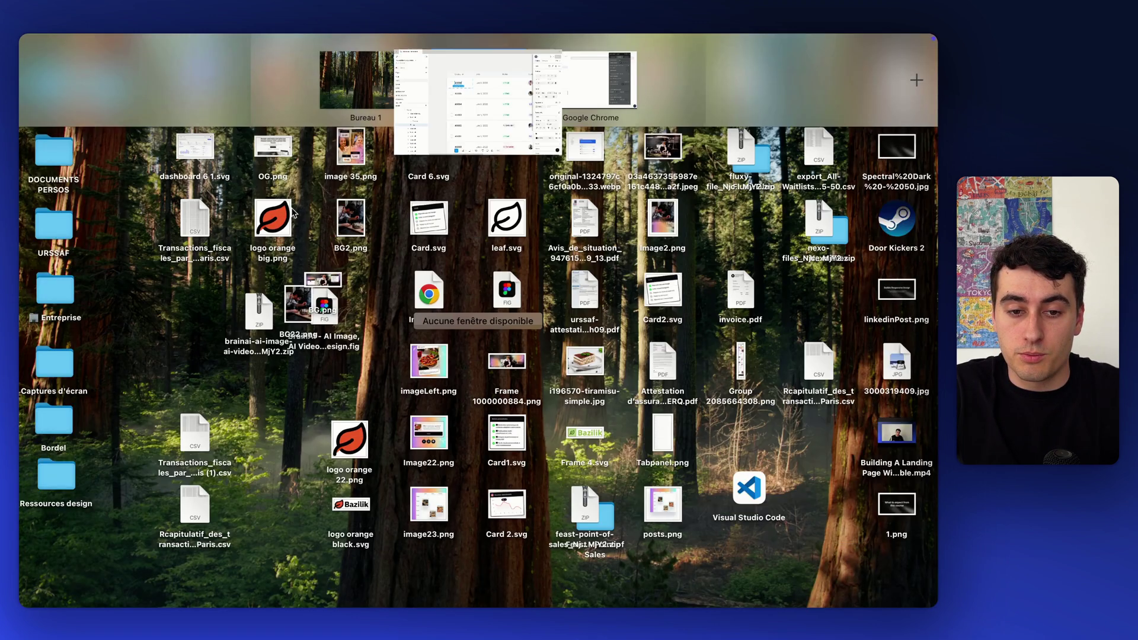
{"action": "left_click", "coordinate": [572, 77]}
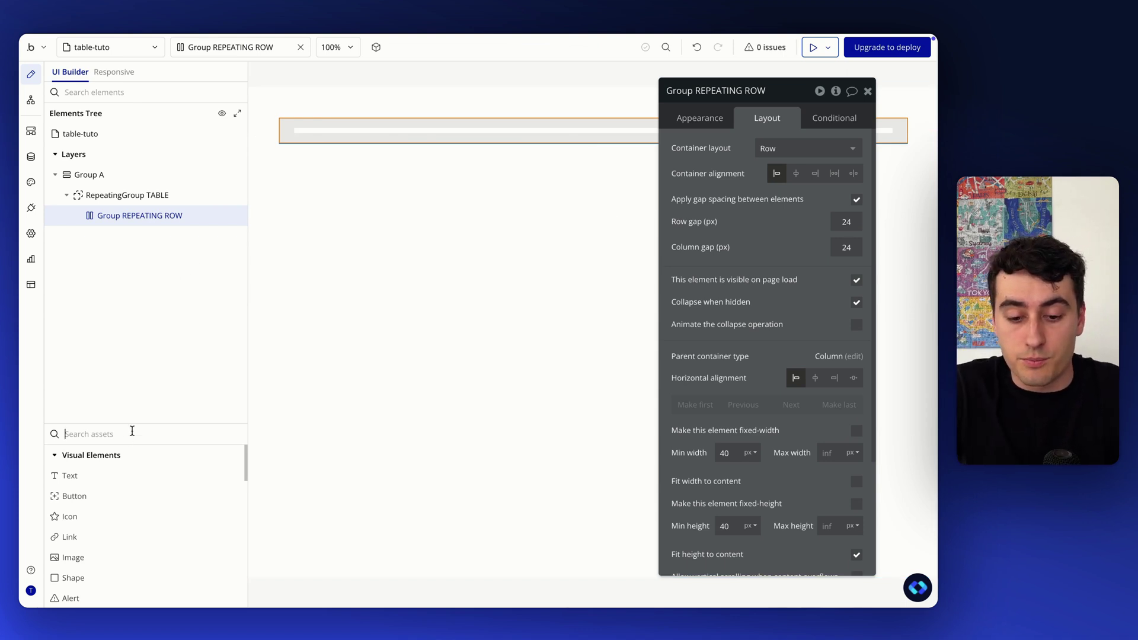
{"action": "type", "text": "ico"}
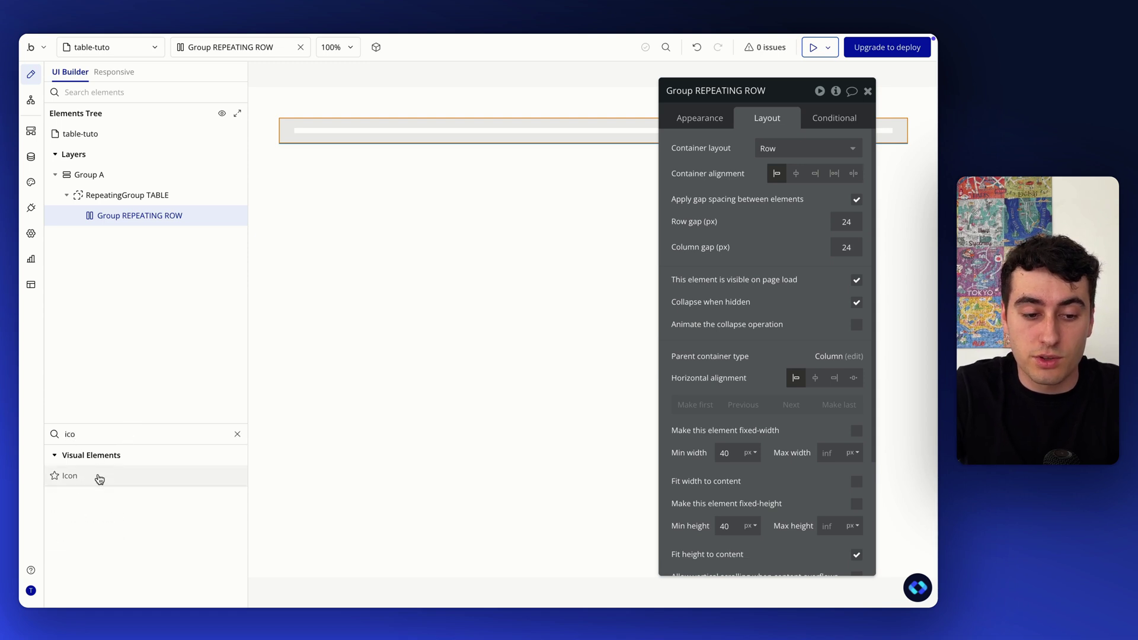
{"action": "left_click_drag", "start_coordinate": [97, 476], "coordinate": [159, 216]}
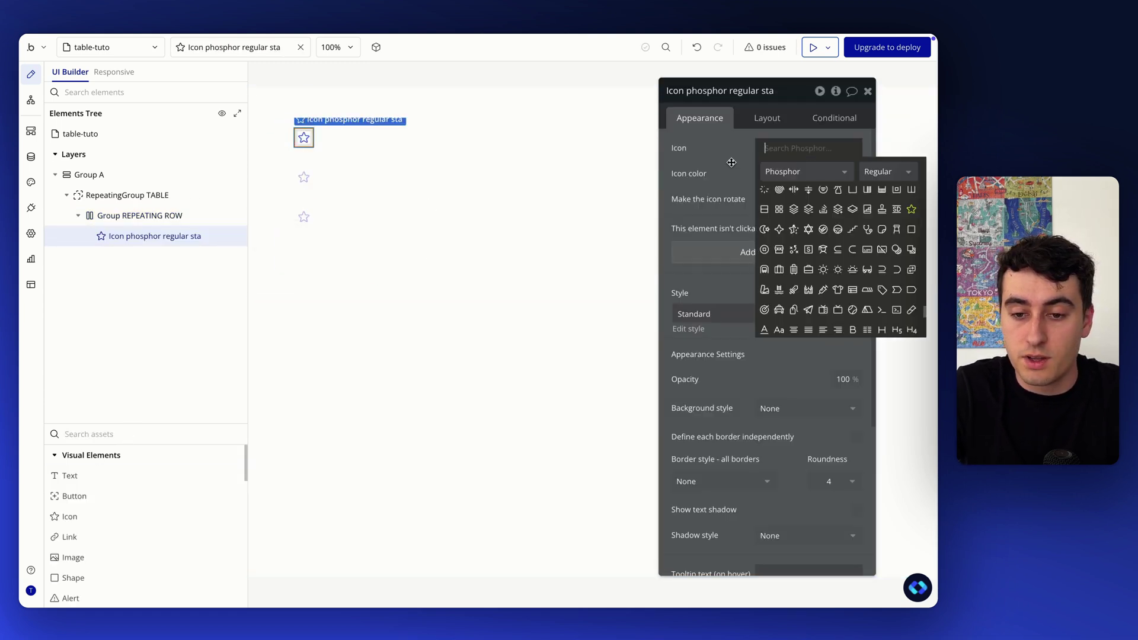
Step: Find the Phosphor Square symbol and assign it to the new icon
{"action": "type", "text": "box"}
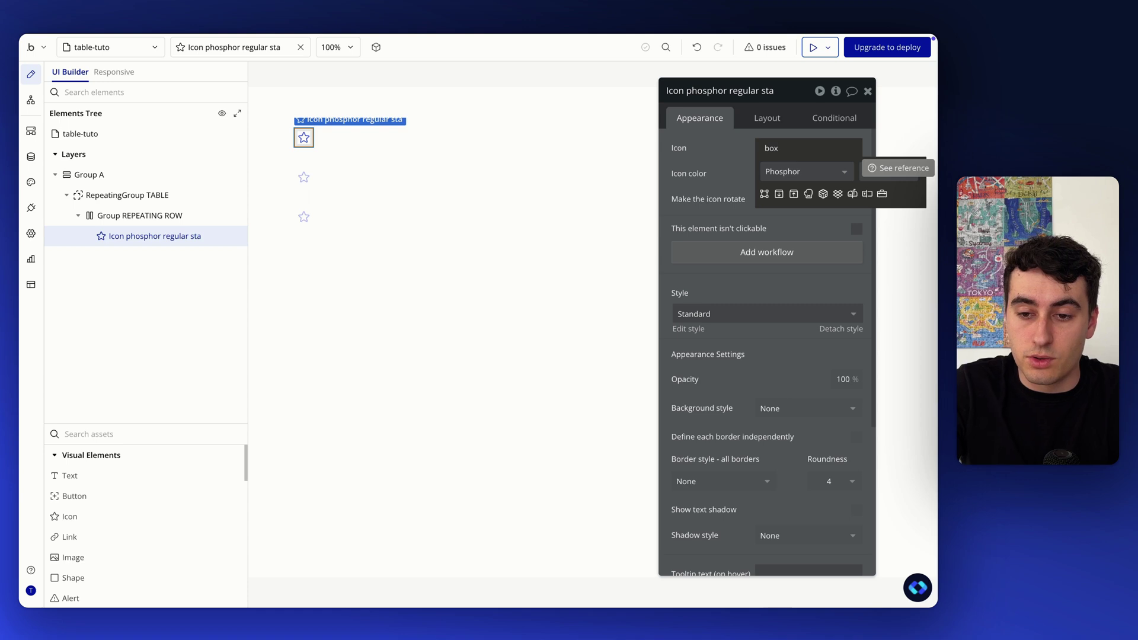
{"action": "key", "text": "BackSpace"}
{"action": "key", "text": "BackSpace"}
{"action": "key", "text": "BackSpace"}
{"action": "type", "text": "squa"}
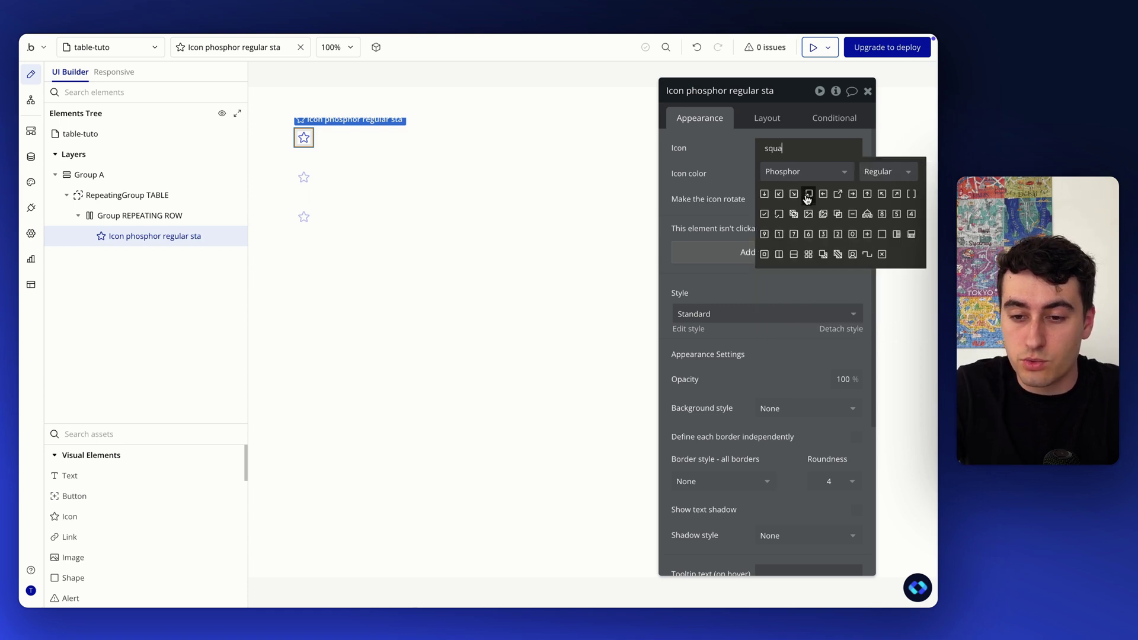
{"action": "left_click", "coordinate": [866, 241]}
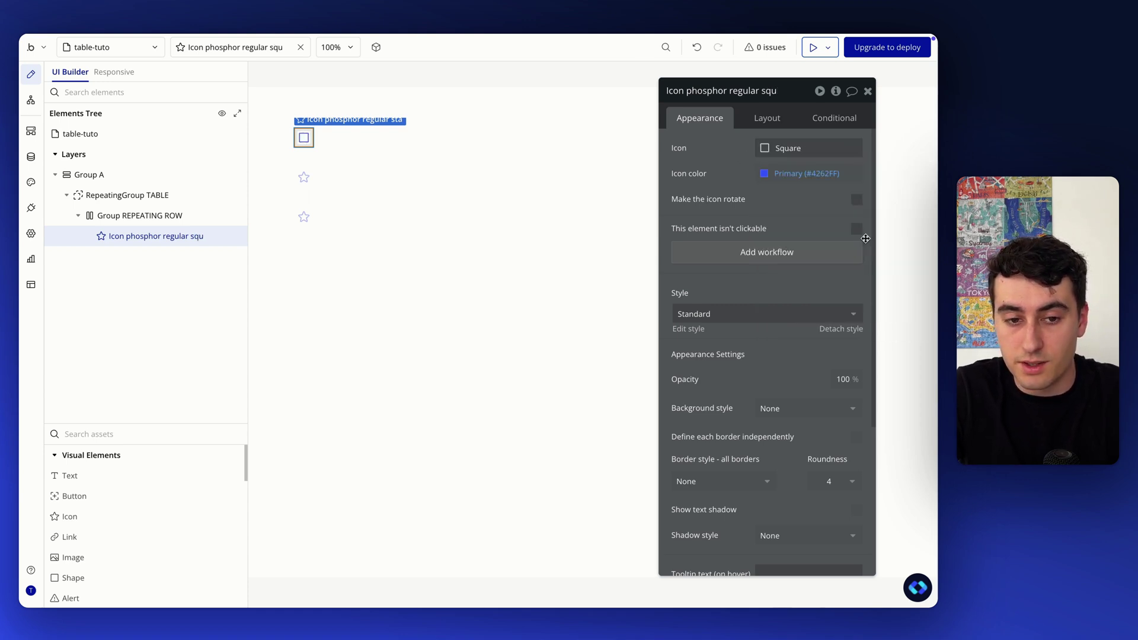
Step: Set the top, bottom, left and right padding of the square icon to 0 px
{"action": "left_click", "coordinate": [767, 117]}
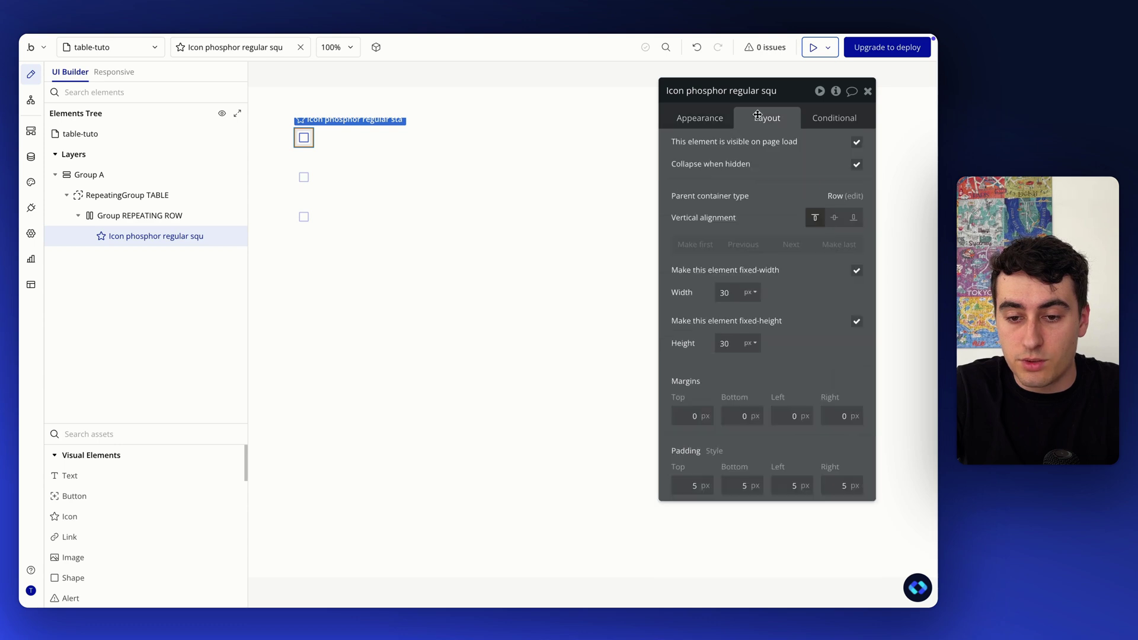
{"action": "left_click", "coordinate": [683, 484]}
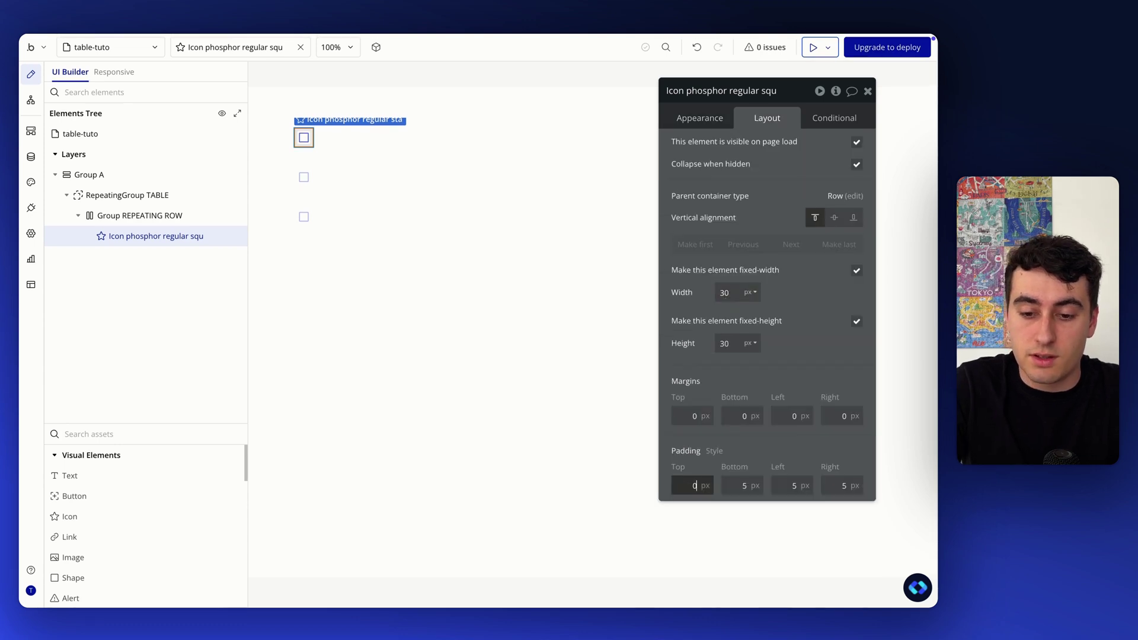
{"action": "type", "text": "0"}
{"action": "left_click", "coordinate": [742, 485]}
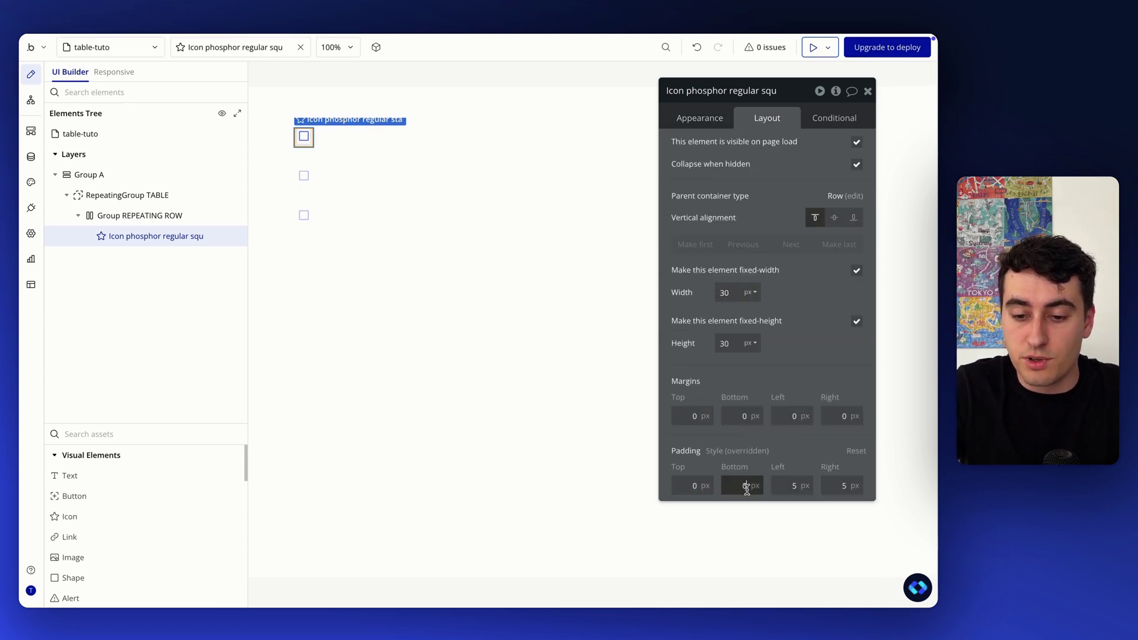
{"action": "left_click", "coordinate": [793, 484]}
{"action": "type", "text": "0"}
{"action": "left_click", "coordinate": [841, 485]}
{"action": "type", "text": "0"}
{"action": "key", "text": "Return"}
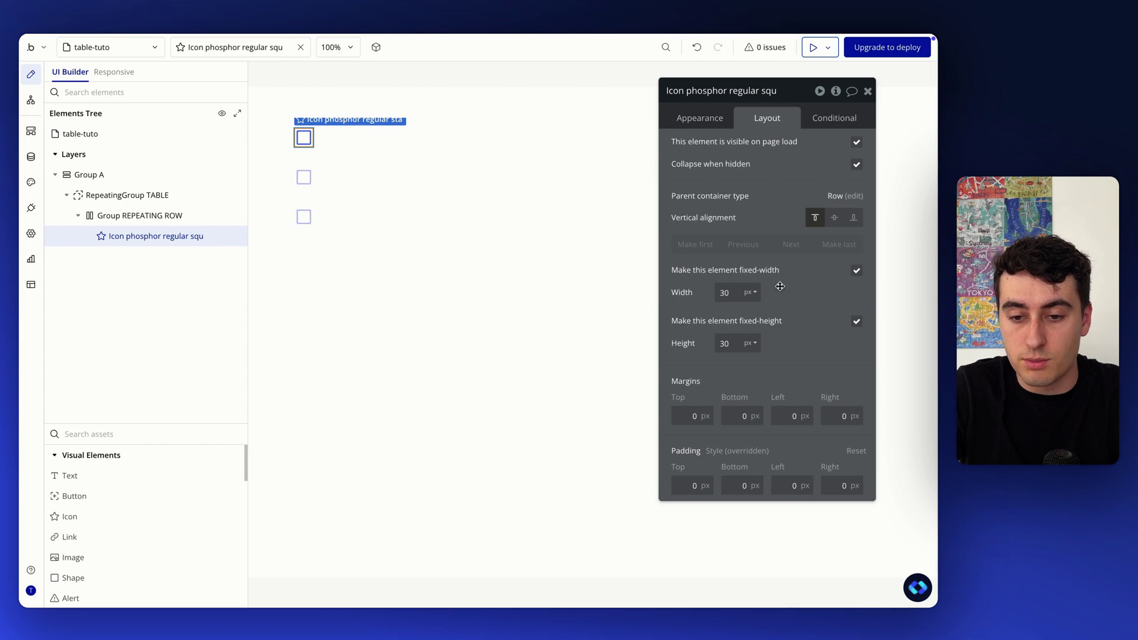
Step: Set the square icon's fixed width and height to 24 px
{"action": "left_click", "coordinate": [724, 291]}
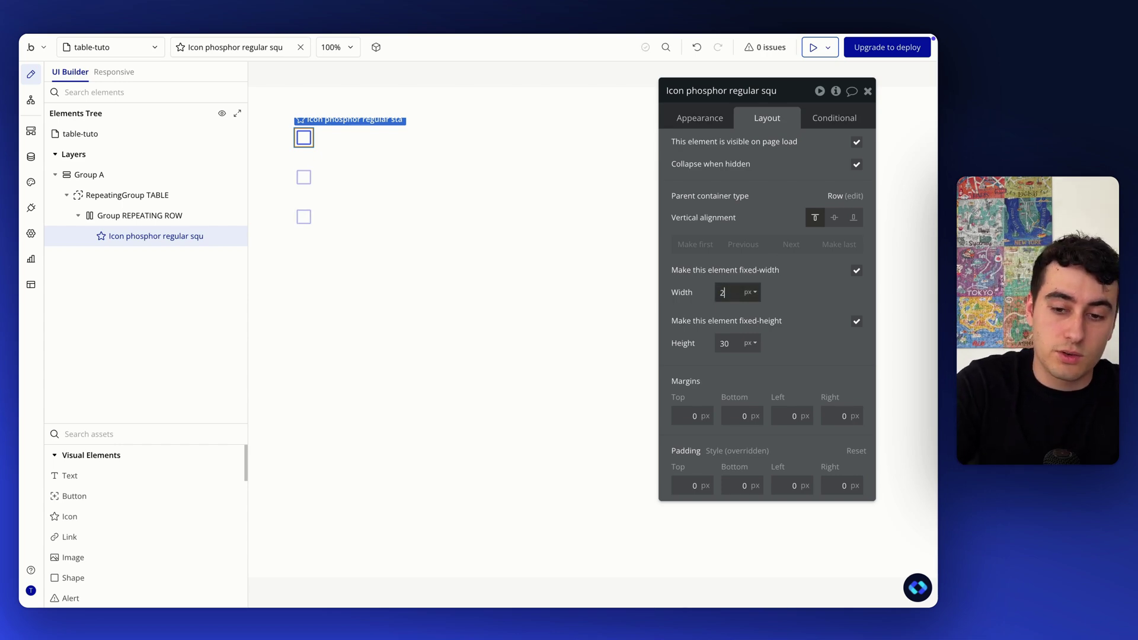
{"action": "left_click", "coordinate": [724, 336]}
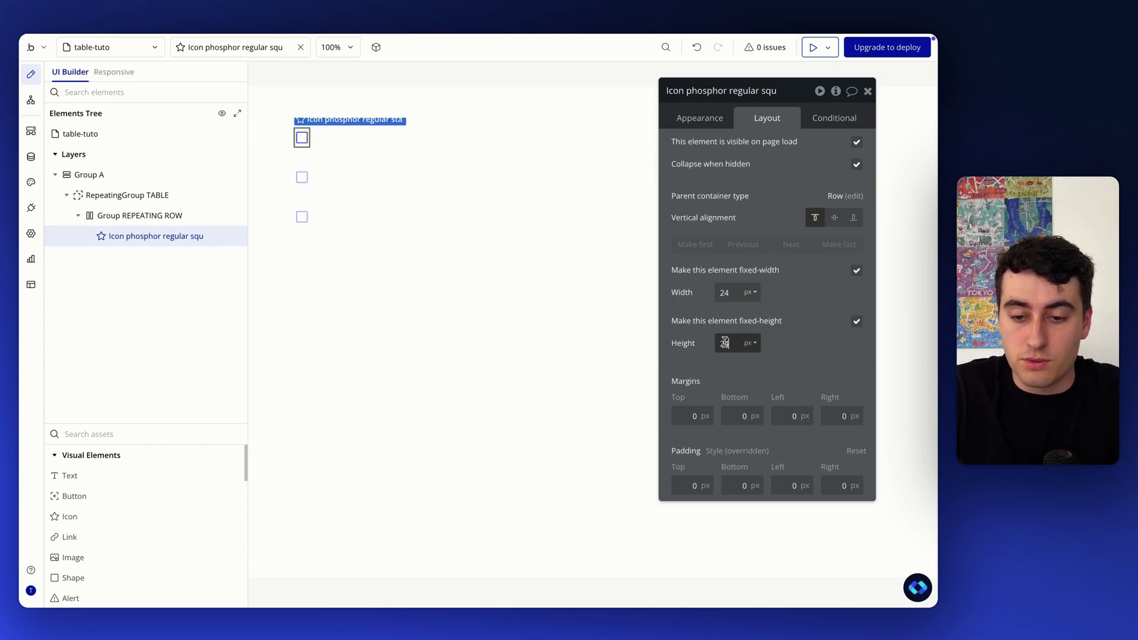
{"action": "key", "text": "Return"}
Step: Switch to Figma and copy the stroke colour D0D5DD of the checkbox in the #3066 invoice row
{"action": "key", "text": "ctrl+Up"}
{"action": "left_click", "coordinate": [488, 81]}
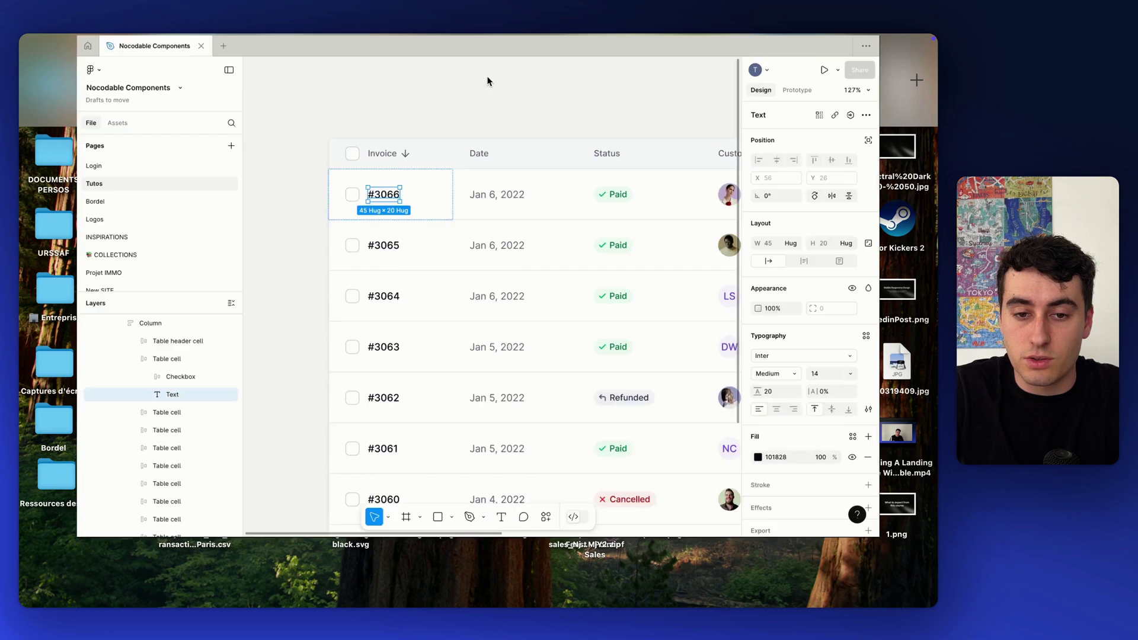
{"action": "scroll", "coordinate": [322, 216], "scroll_direction": "up", "scroll_amount": 5}
{"action": "double_click", "coordinate": [351, 216]}
{"action": "scroll", "coordinate": [351, 217], "scroll_direction": "up", "scroll_amount": 5}
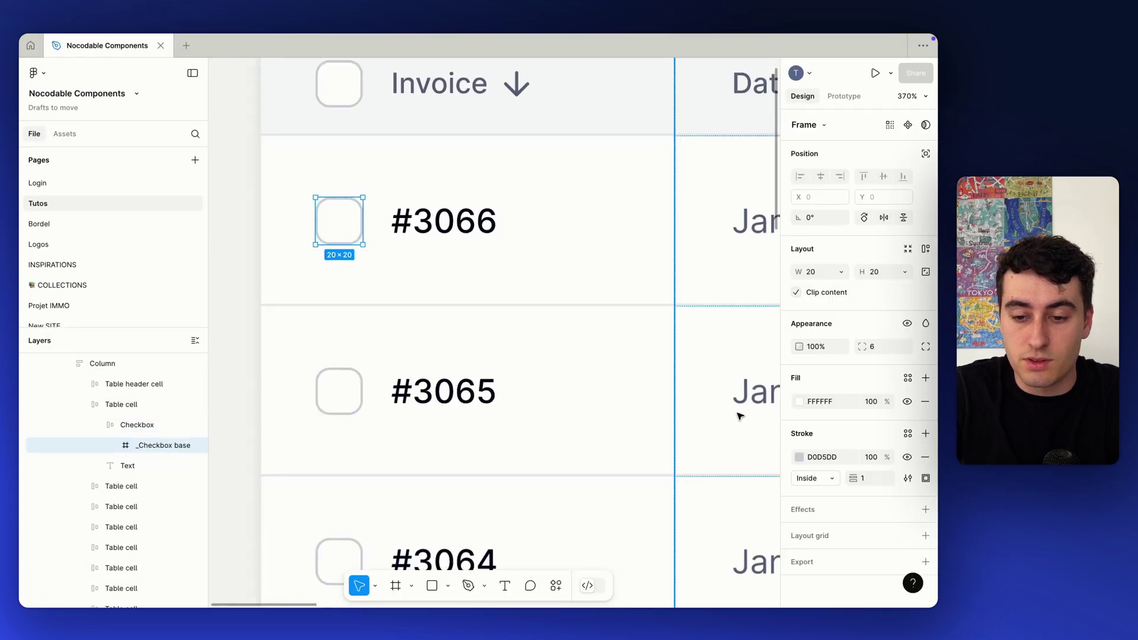
{"action": "left_click", "coordinate": [822, 457]}
{"action": "key", "text": "ctrl+c"}
Step: Switch back to Bubble and set the square icon's colour to the copied #D0D5DD
{"action": "key", "text": "ctrl+Up"}
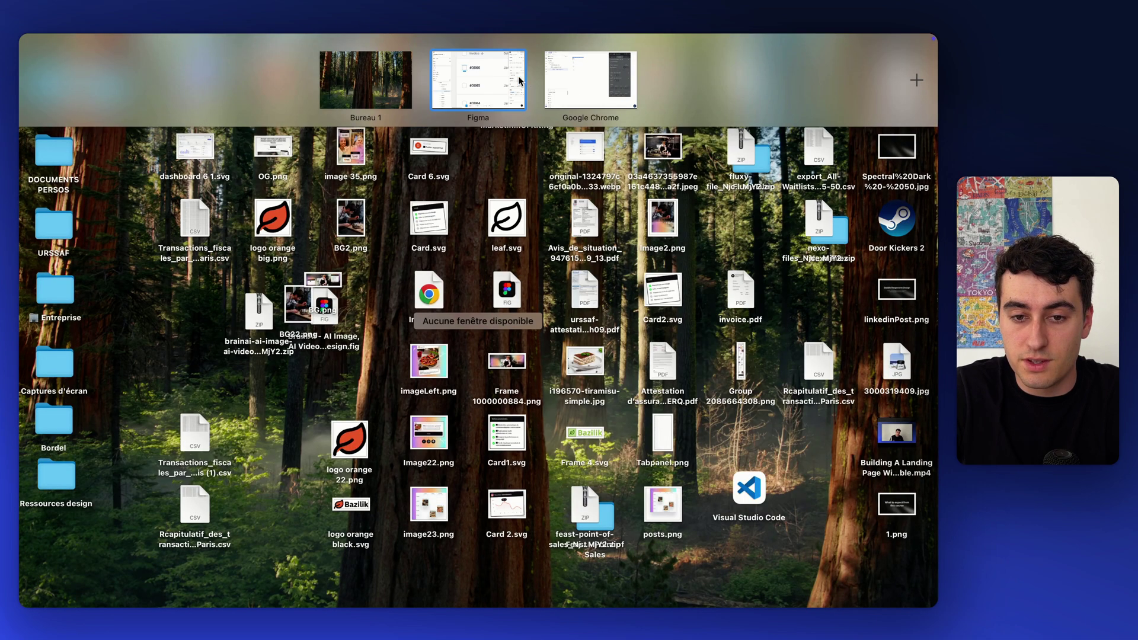
{"action": "left_click", "coordinate": [519, 80]}
{"action": "left_click", "coordinate": [717, 125]}
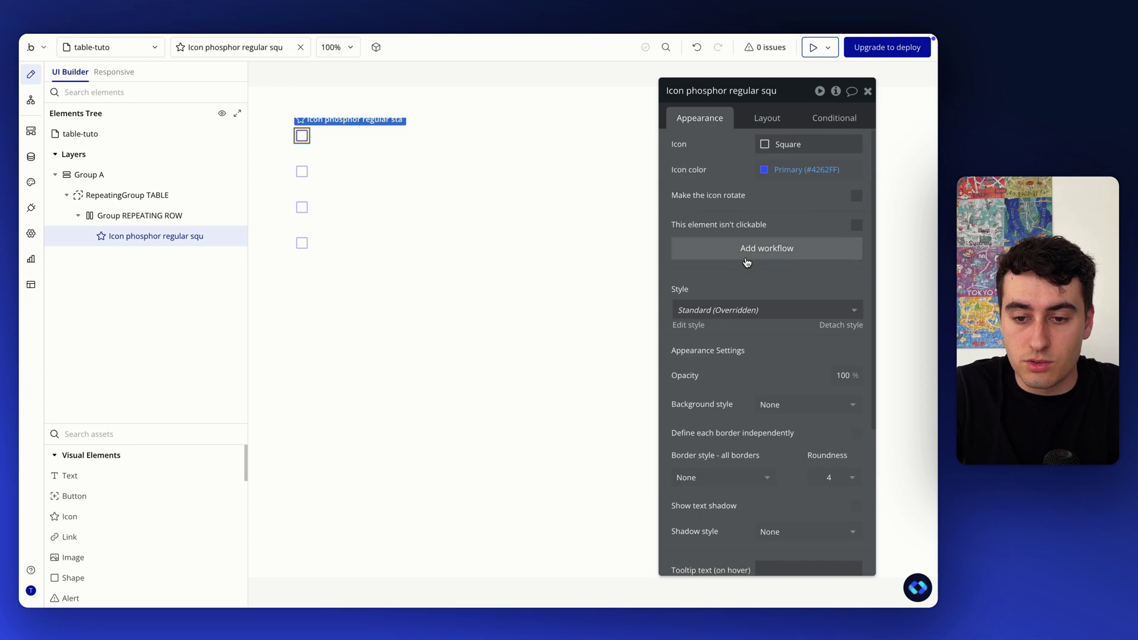
{"action": "left_click", "coordinate": [765, 172]}
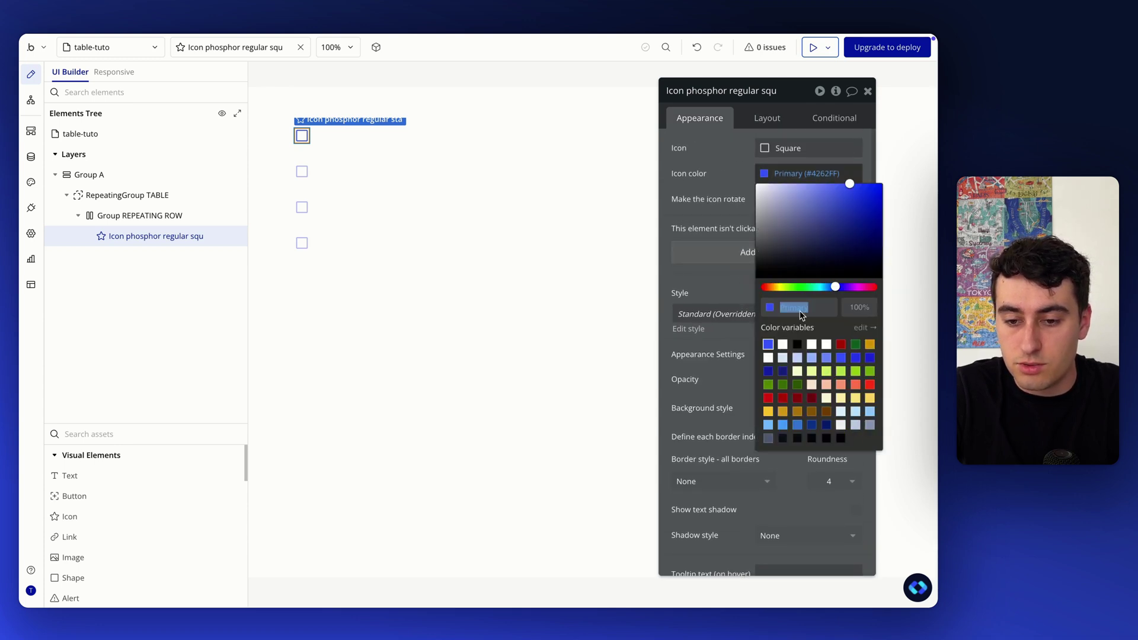
{"action": "key", "text": "ctrl+v"}
{"action": "key", "text": "Return"}
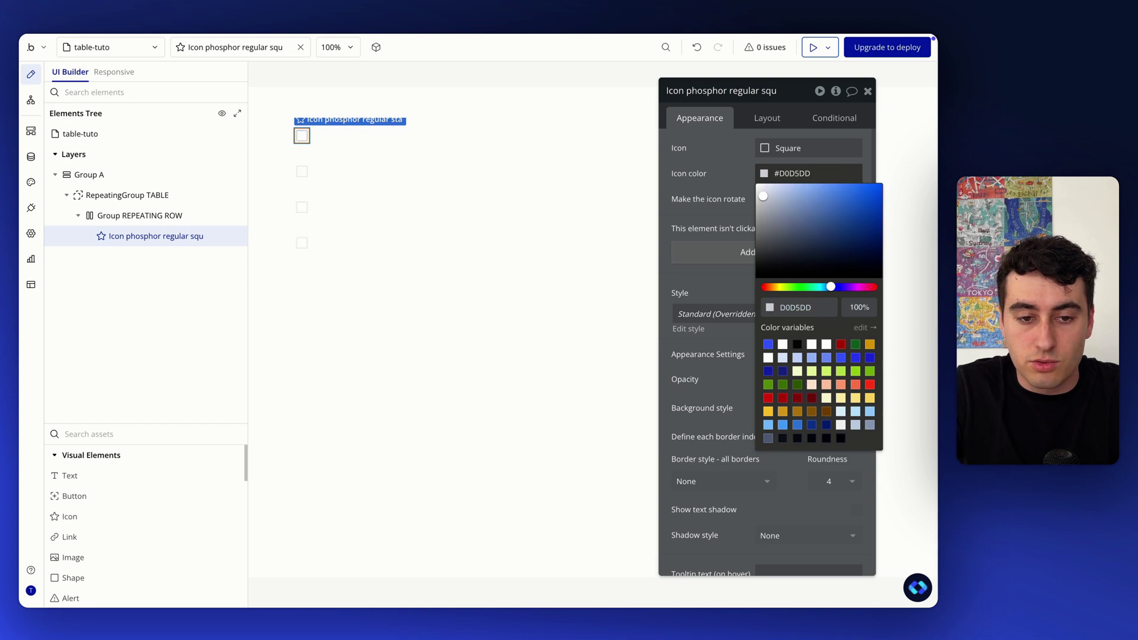
{"action": "left_click", "coordinate": [706, 225]}
{"action": "left_click", "coordinate": [389, 231]}
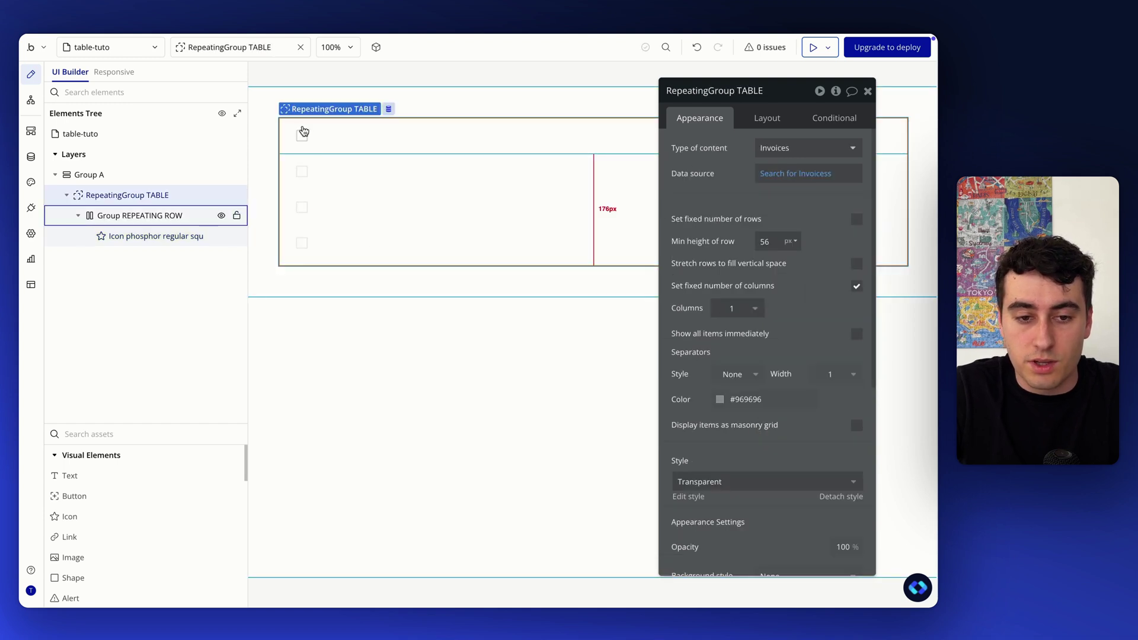
{"action": "left_click", "coordinate": [291, 139]}
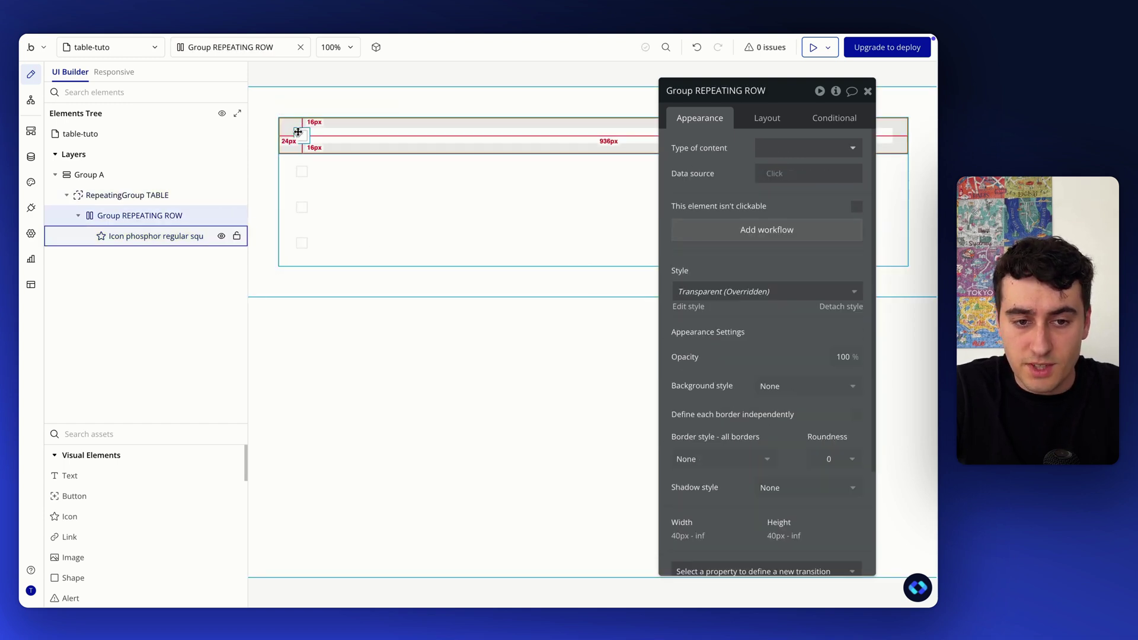
{"action": "left_click", "coordinate": [302, 135]}
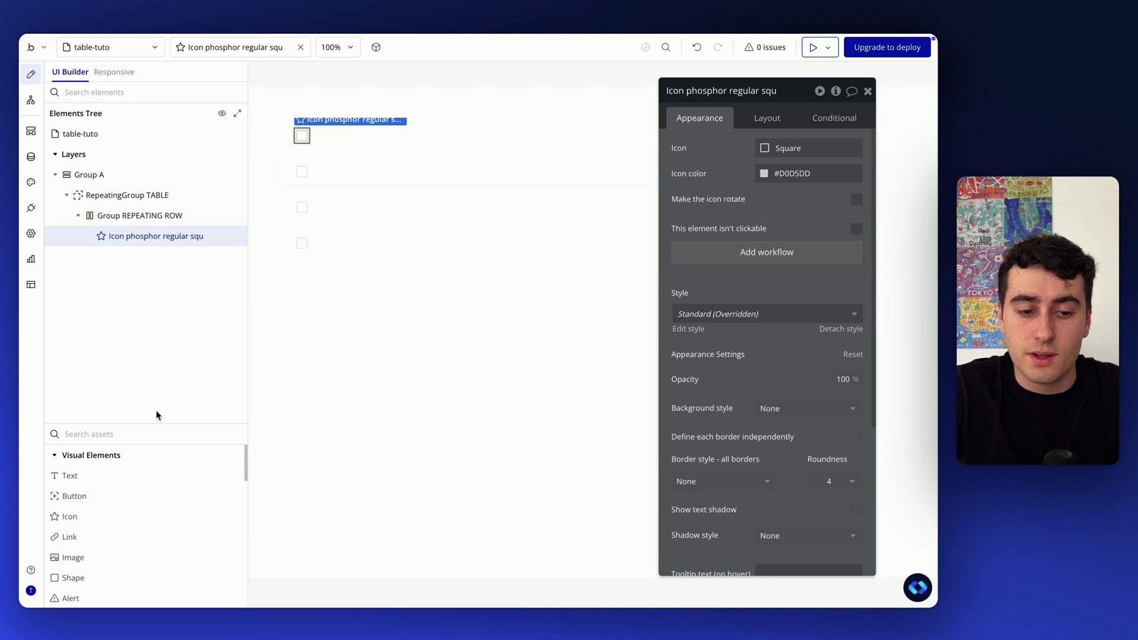
Step: Place a Text element after the square icon in Group REPEATING ROW and set its content to #3053
{"action": "type", "text": "tex"}
{"action": "left_click_drag", "start_coordinate": [112, 472], "coordinate": [358, 148]}
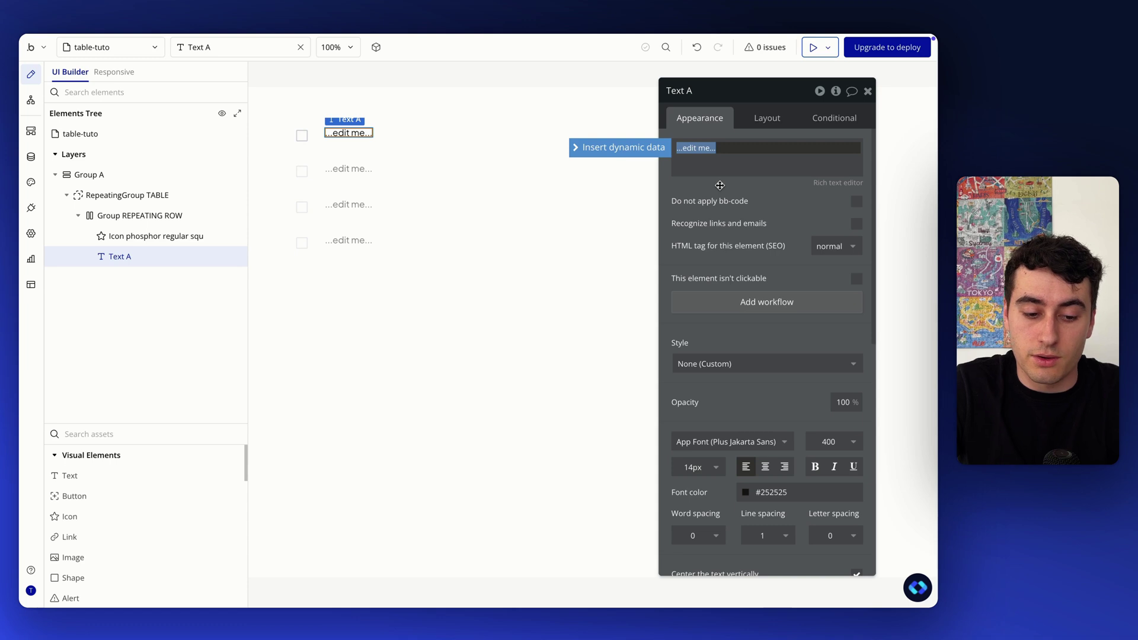
{"action": "type", "text": "#3053"}
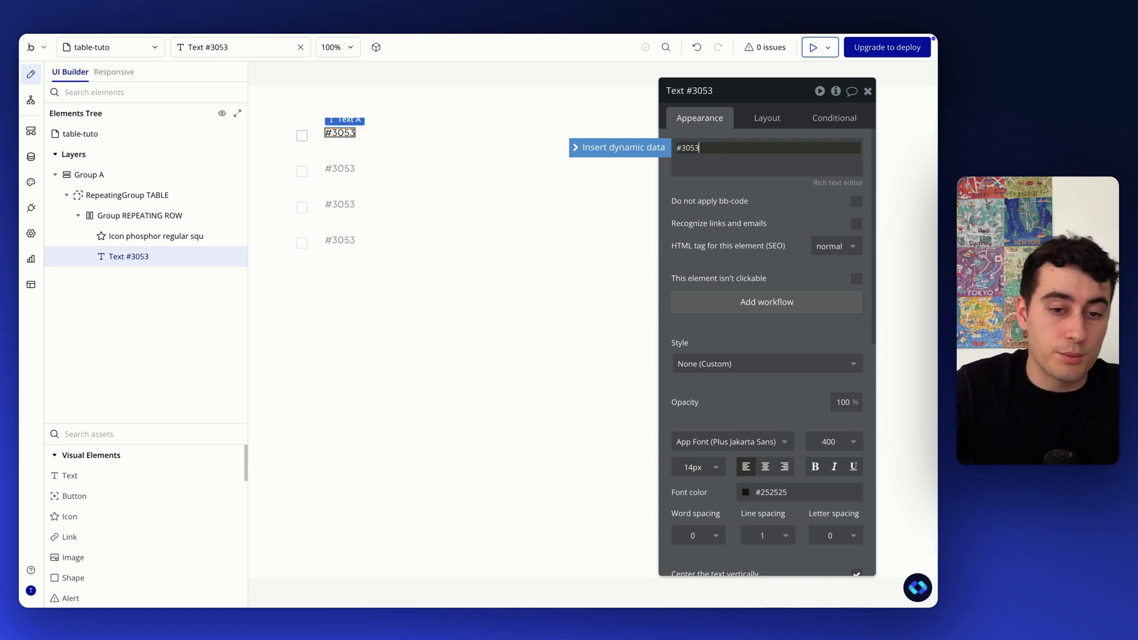
Step: Centre both the #3053 text and the square icon vertically within the repeating row
{"action": "left_click", "coordinate": [767, 119]}
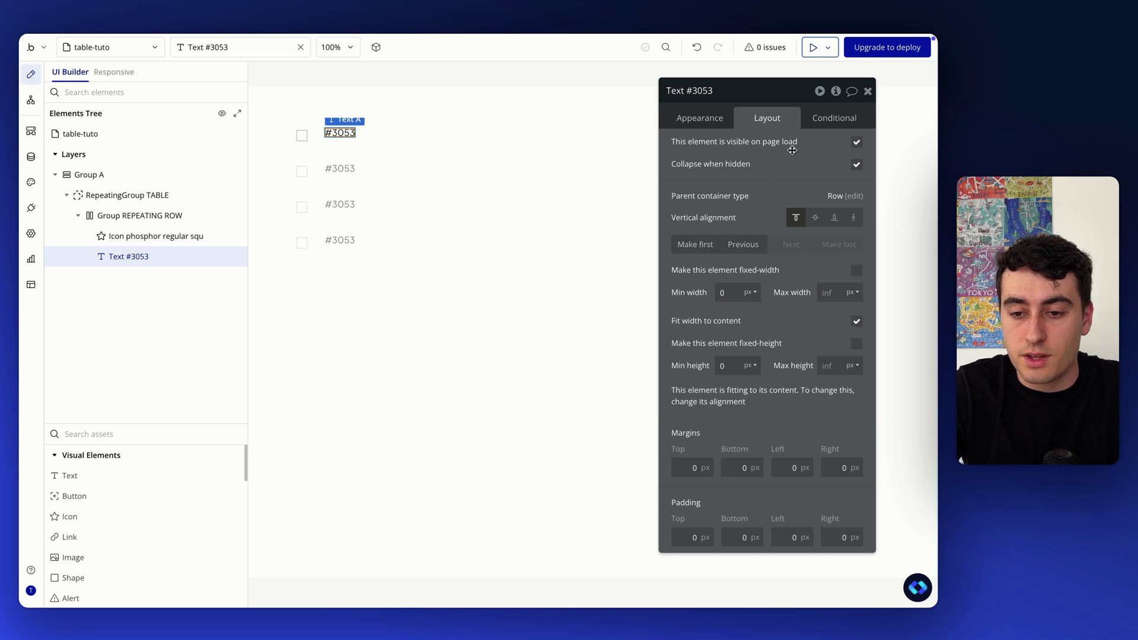
{"action": "left_click", "coordinate": [715, 122]}
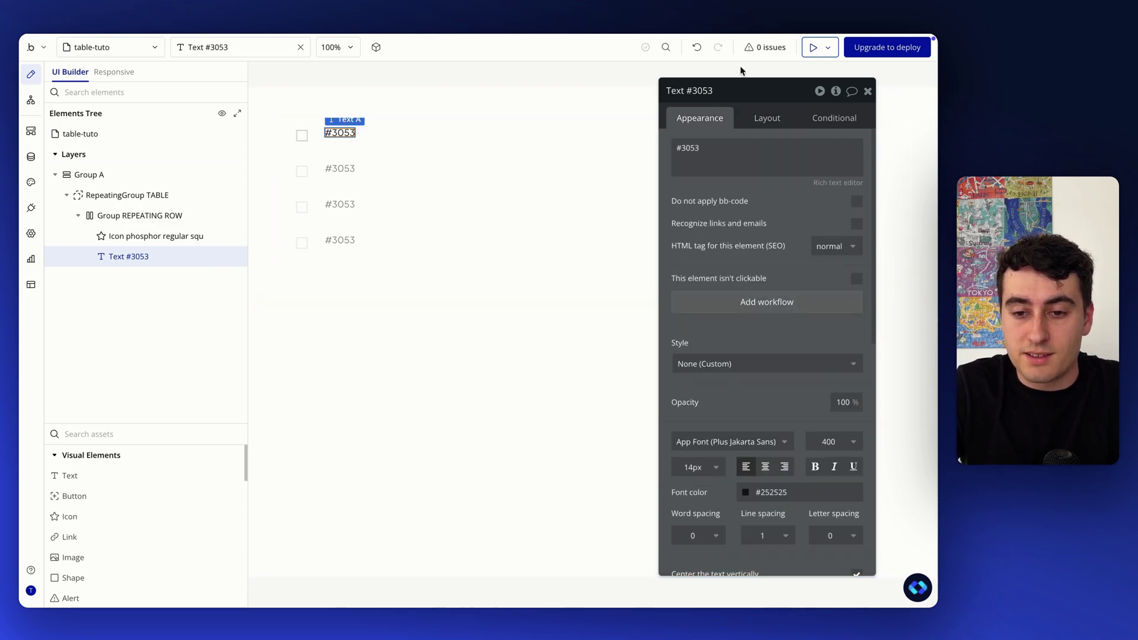
{"action": "left_click", "coordinate": [766, 118]}
{"action": "left_click", "coordinate": [813, 218]}
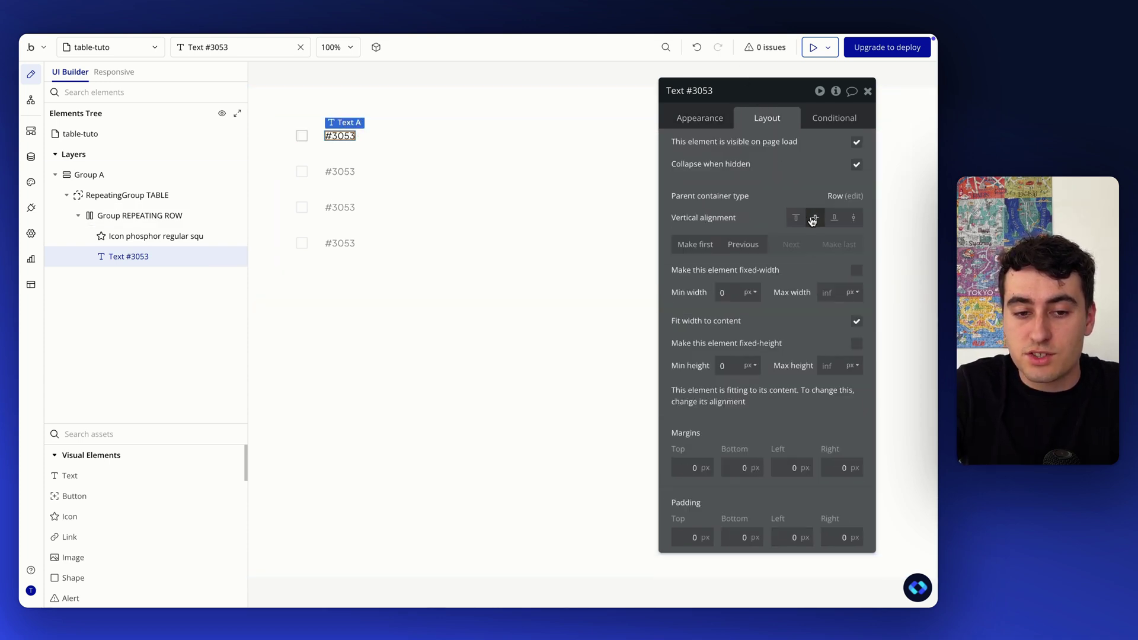
{"action": "left_click", "coordinate": [301, 142]}
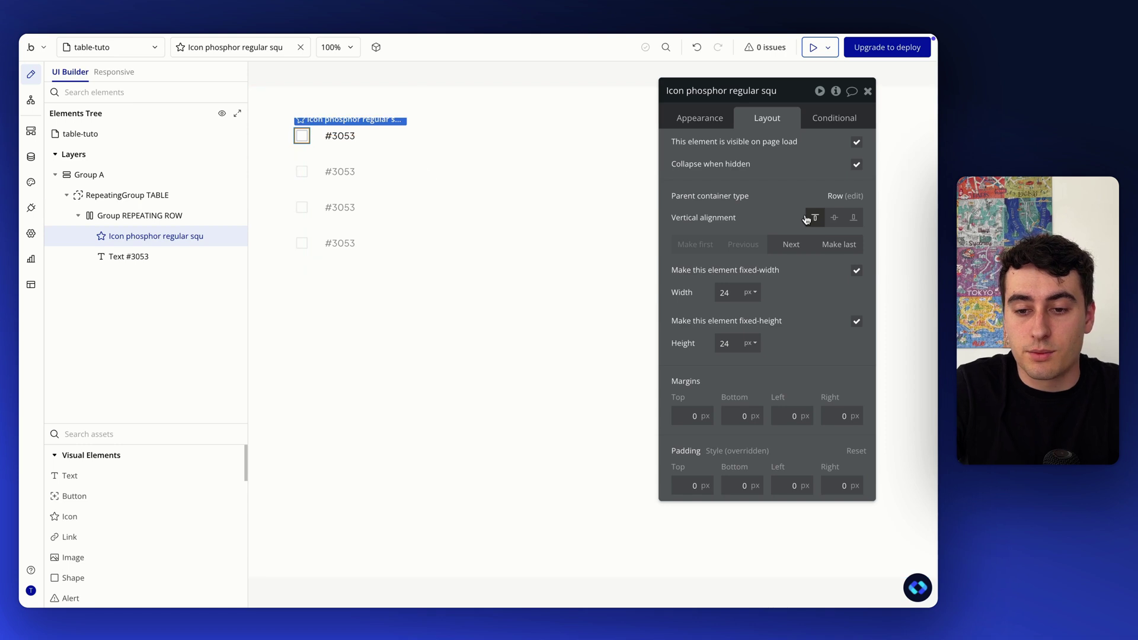
{"action": "left_click", "coordinate": [833, 221]}
Step: Turn off fitting the width to content for the #3053 text
{"action": "left_click", "coordinate": [349, 139]}
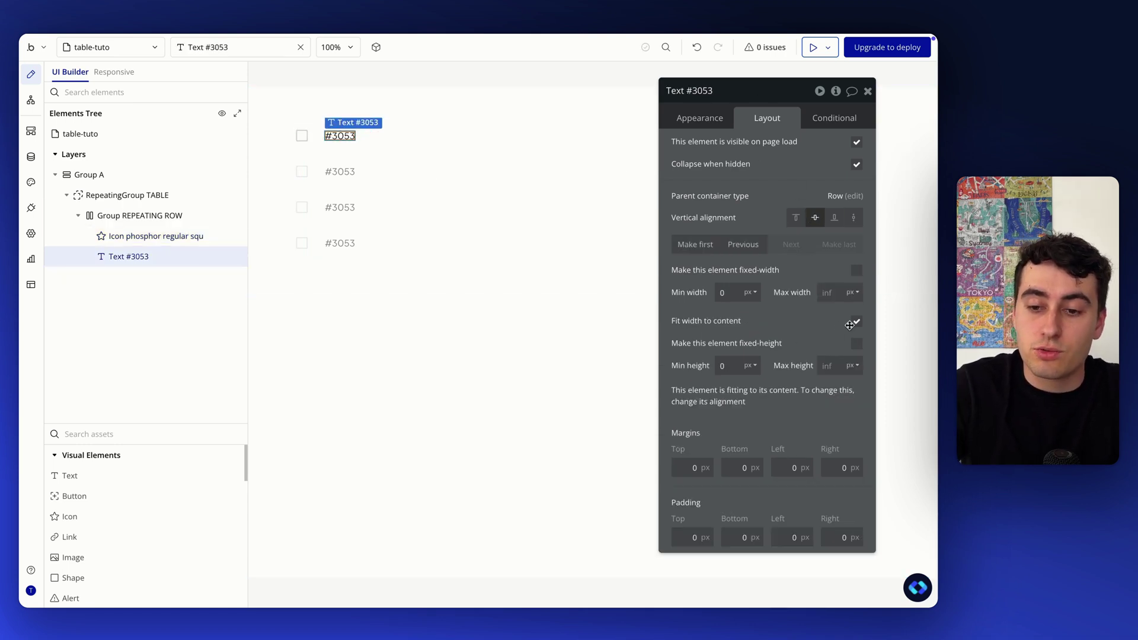
{"action": "left_click", "coordinate": [298, 140]}
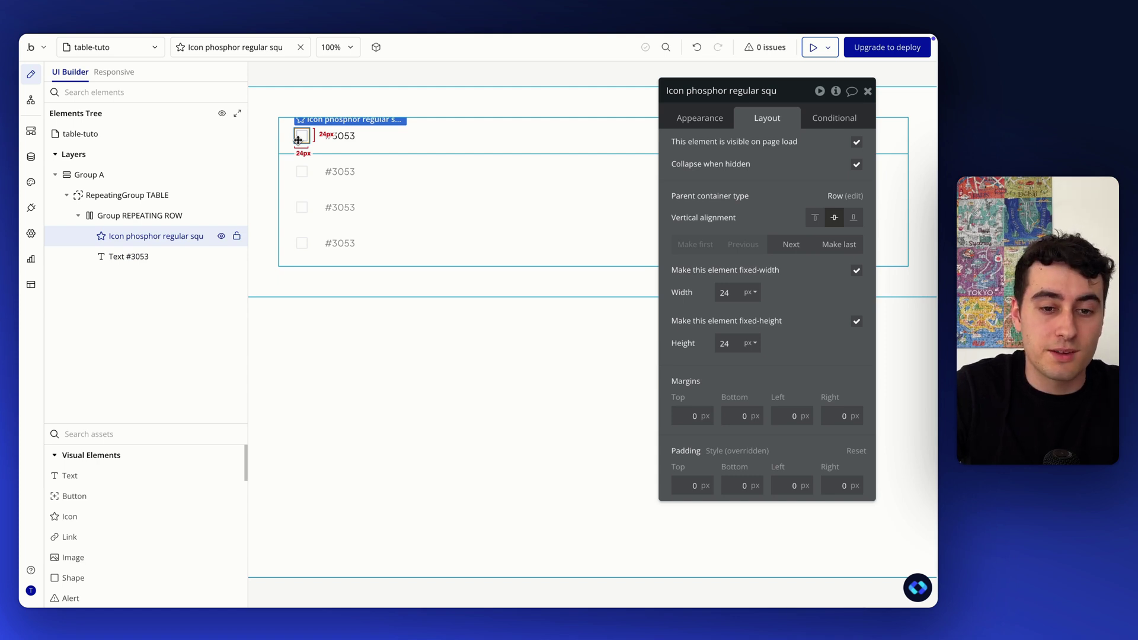
{"action": "left_click", "coordinate": [349, 136]}
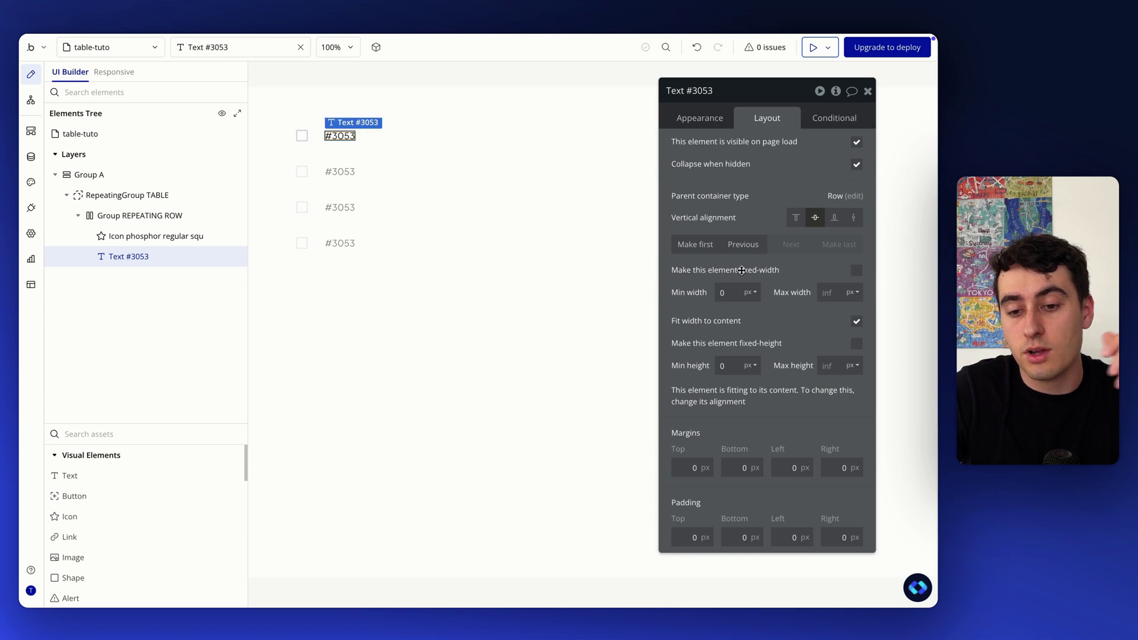
{"action": "left_click", "coordinate": [855, 324]}
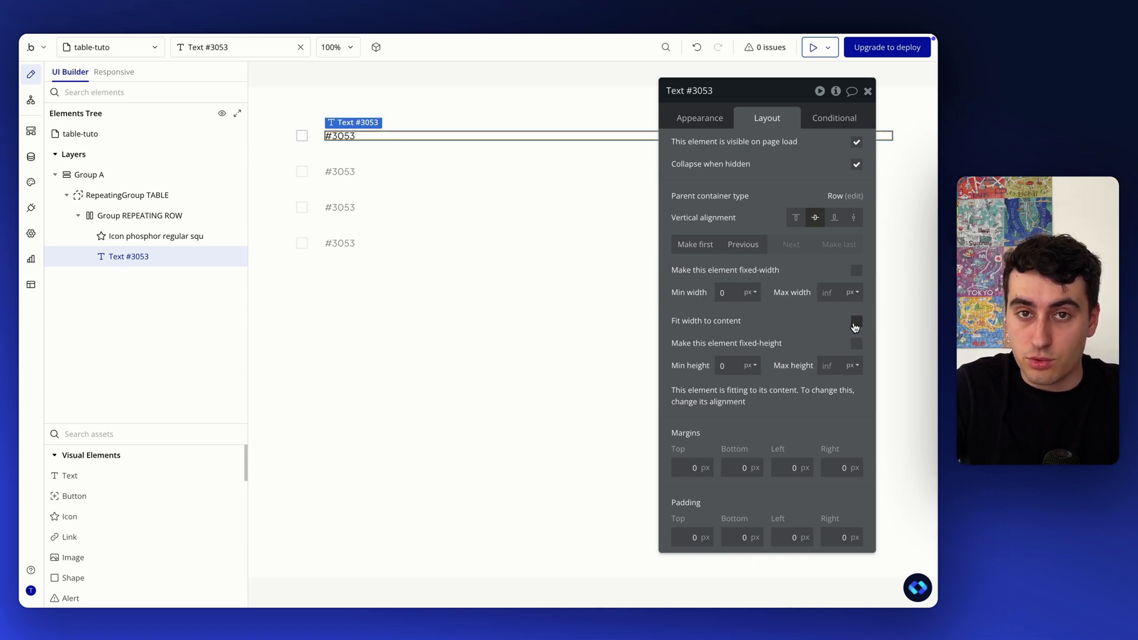
Step: Switch to Figma and examine the font weight, size and fill colour of the #3066 invoice text
{"action": "left_click", "coordinate": [709, 119]}
{"action": "scroll", "coordinate": [768, 260], "scroll_direction": "down", "scroll_amount": 2}
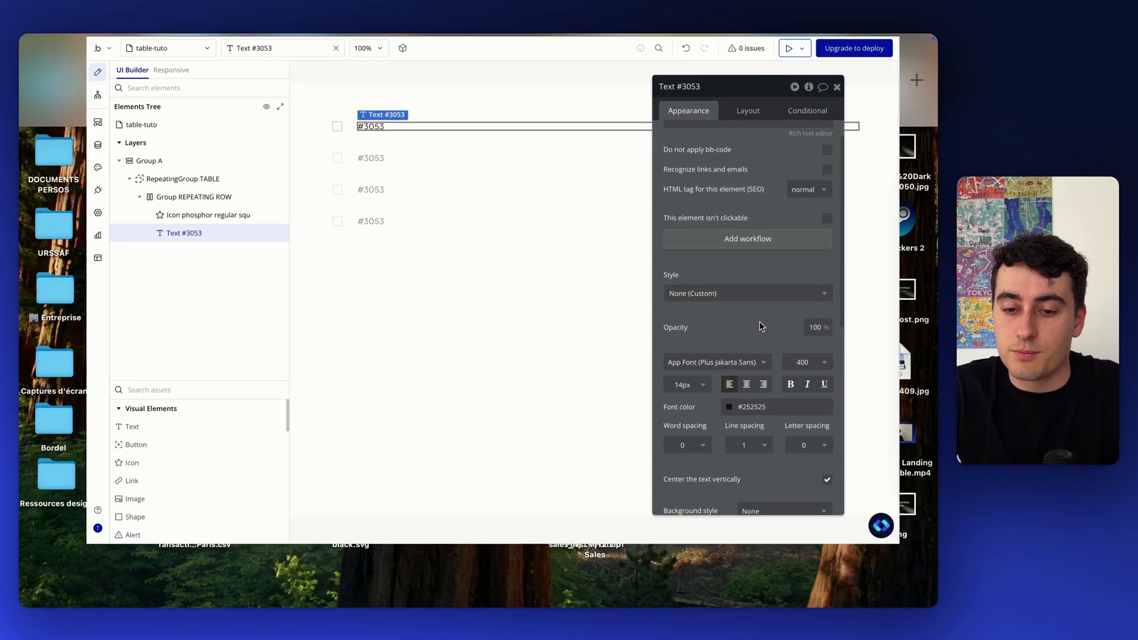
{"action": "key", "text": "ctrl+Up"}
{"action": "left_click", "coordinate": [490, 94]}
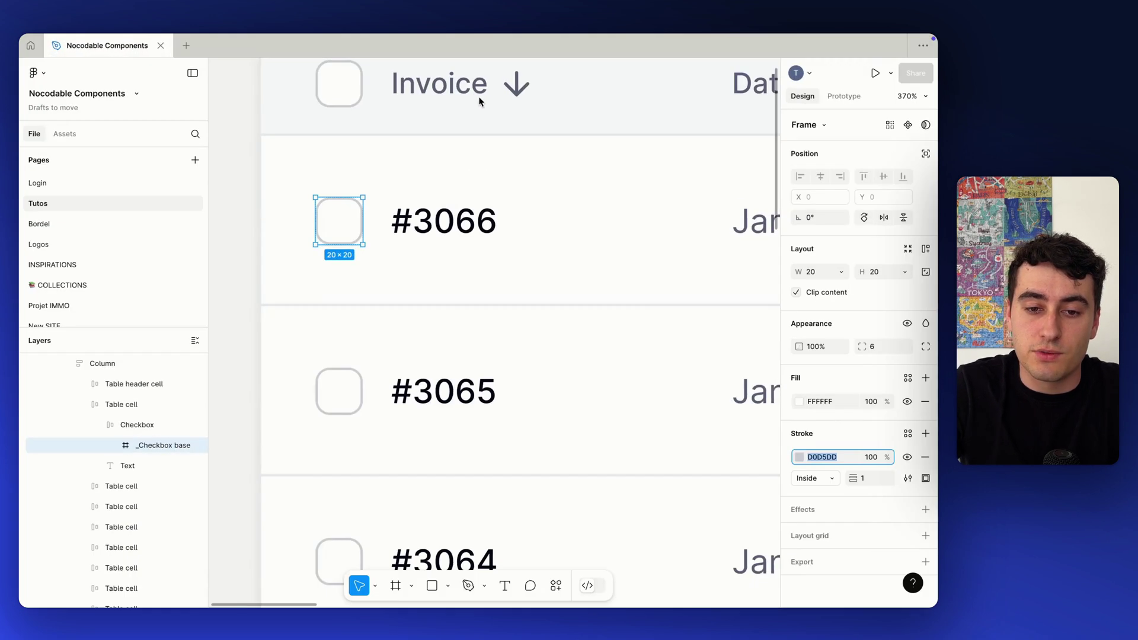
{"action": "double_click", "coordinate": [448, 233]}
{"action": "scroll", "coordinate": [448, 233], "scroll_direction": "down", "scroll_amount": 3}
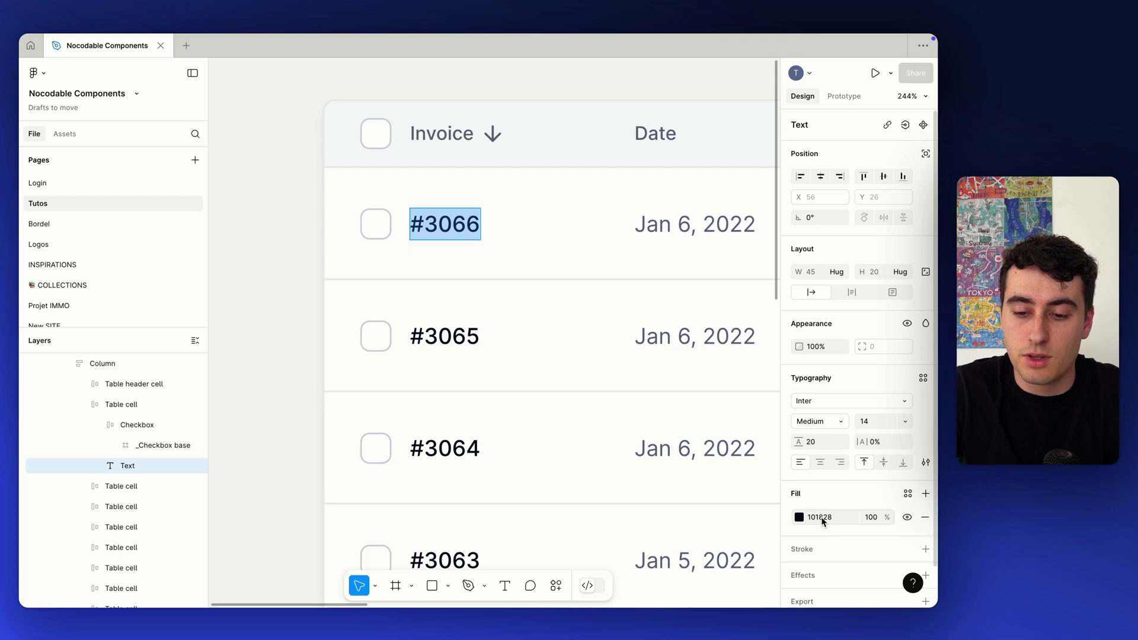
Step: Switch back to Bubble and apply the 14pt_black_500_medium style to the #3053 text
{"action": "key", "text": "ctrl+Up"}
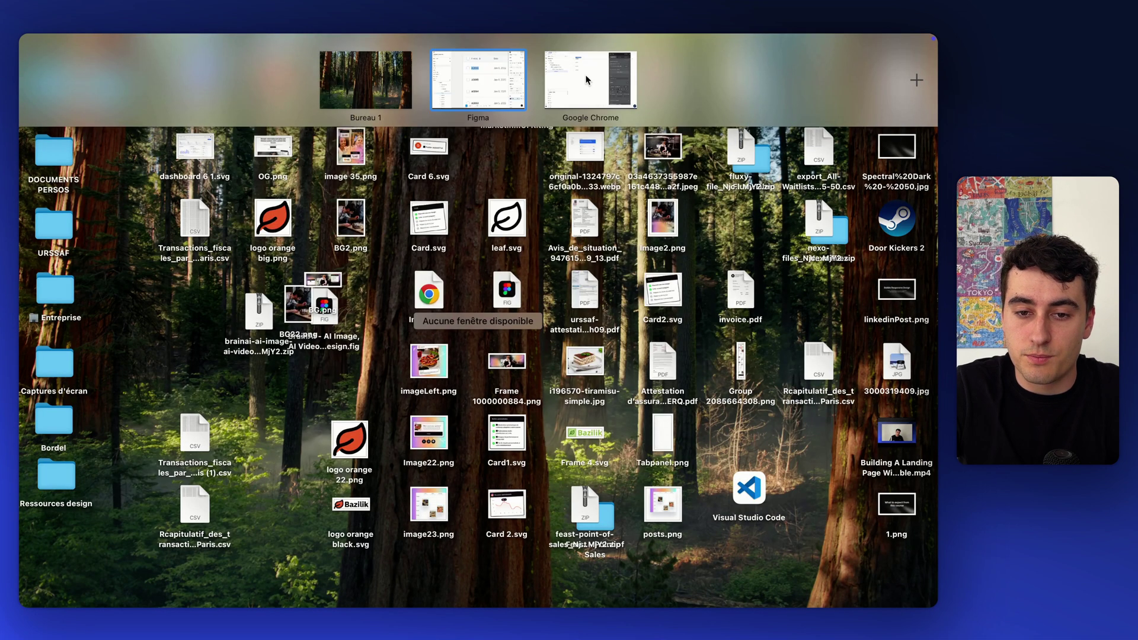
{"action": "left_click", "coordinate": [586, 80]}
{"action": "scroll", "coordinate": [775, 325], "scroll_direction": "down", "scroll_amount": 1}
{"action": "left_click", "coordinate": [768, 285]}
{"action": "type", "text": "1"}
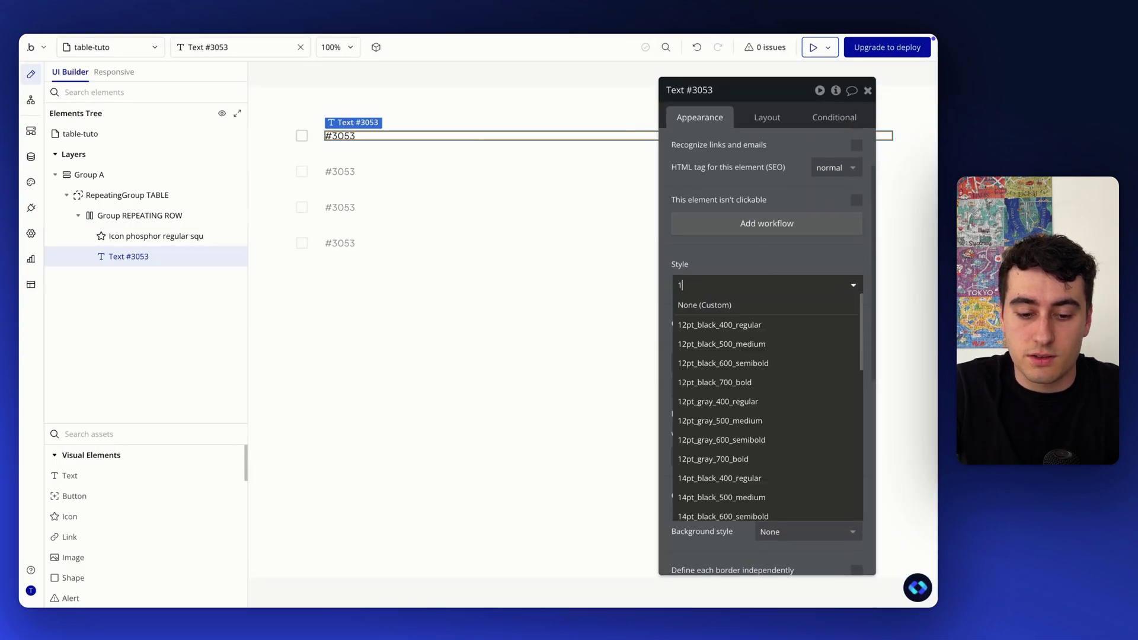
{"action": "type", "text": "4pt"}
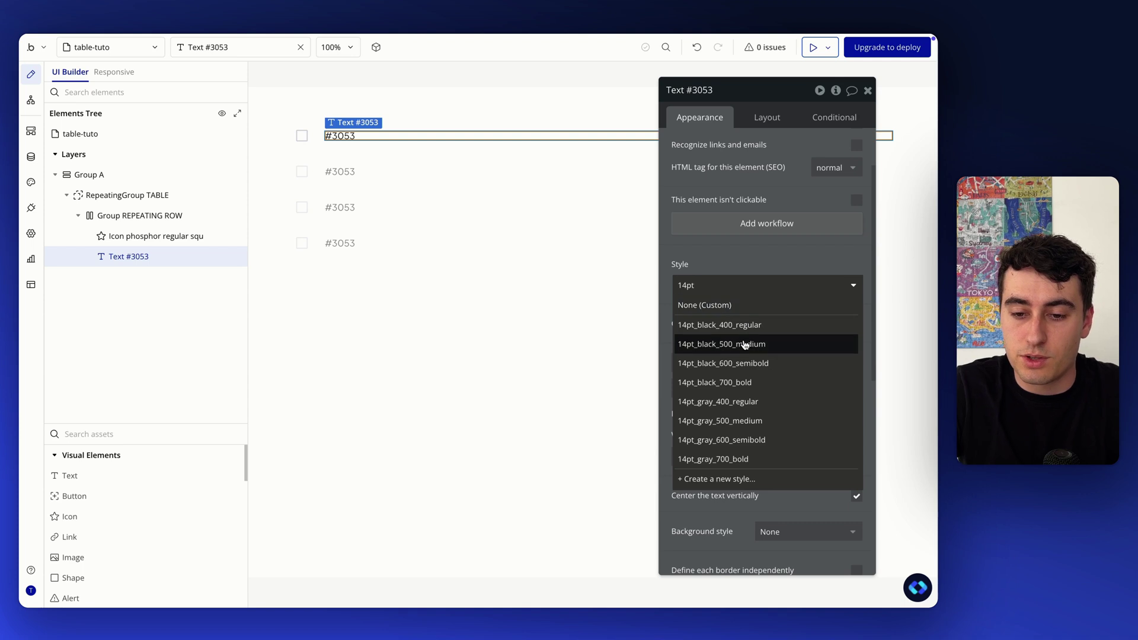
{"action": "left_click", "coordinate": [700, 351]}
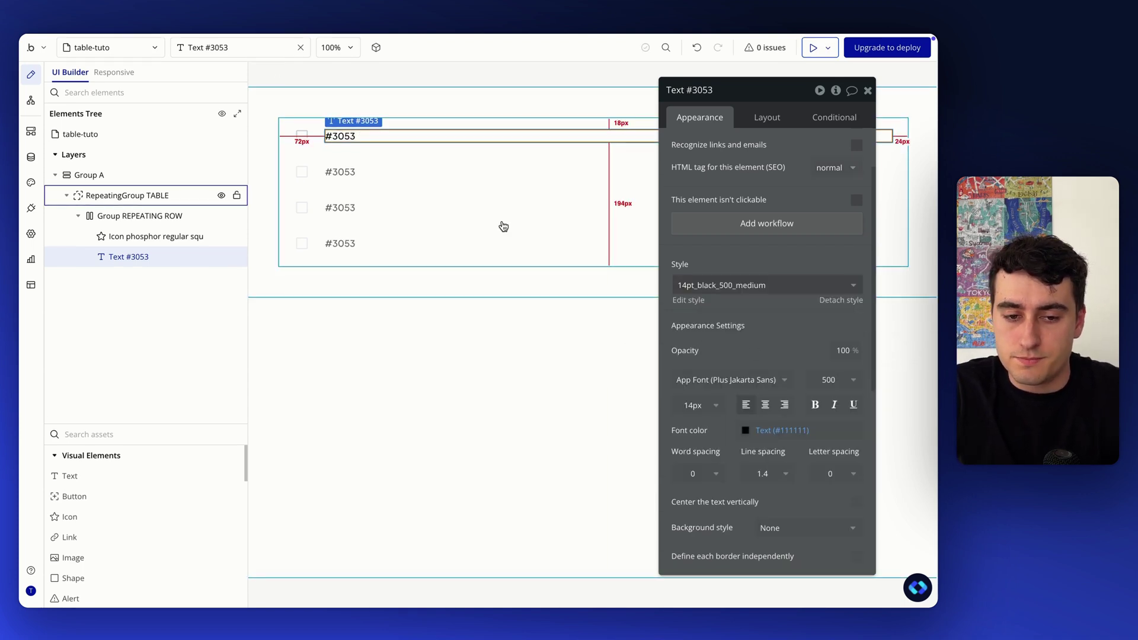
{"action": "left_click", "coordinate": [394, 320]}
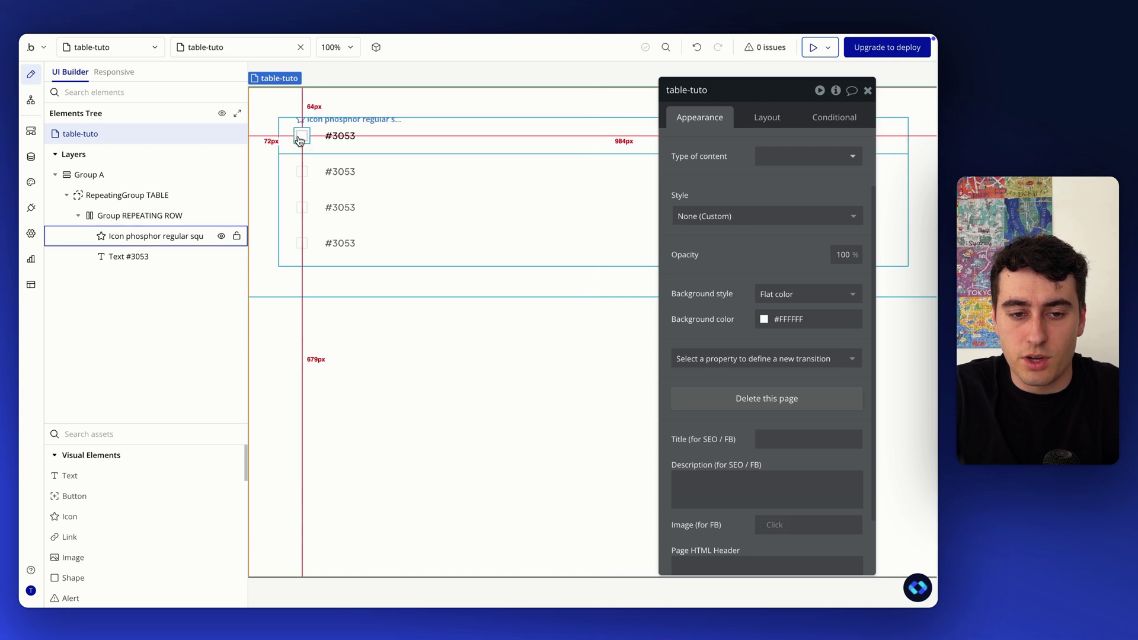
Step: Switch to Figma and examine the typography and fill colour of the first row's date text
{"action": "key", "text": "ctrl+Up"}
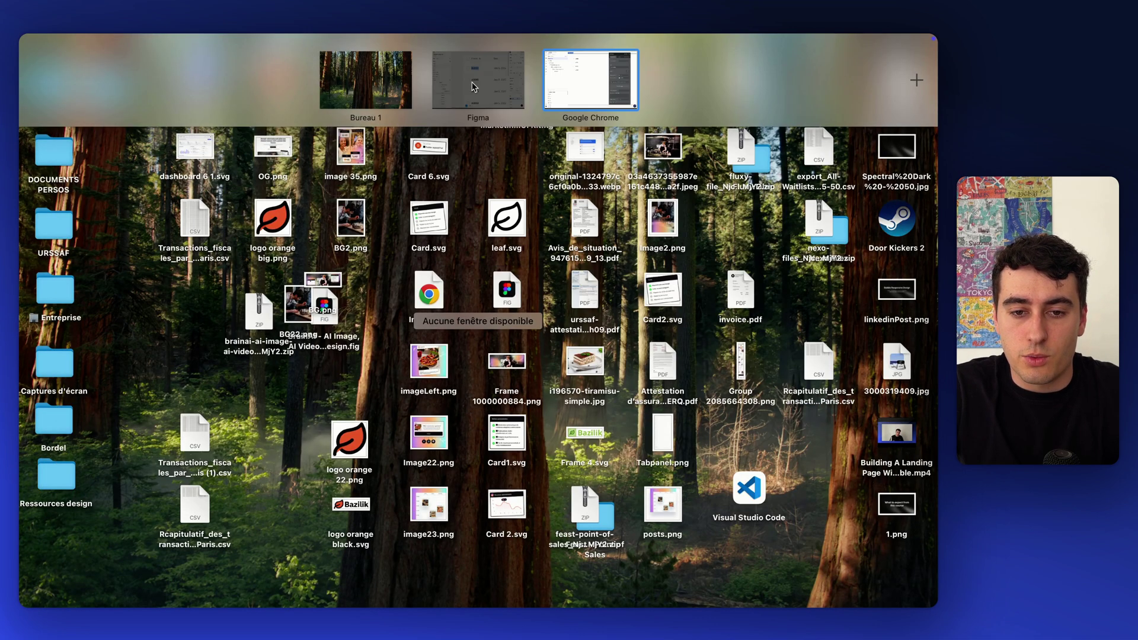
{"action": "left_click", "coordinate": [505, 84]}
{"action": "double_click", "coordinate": [546, 217]}
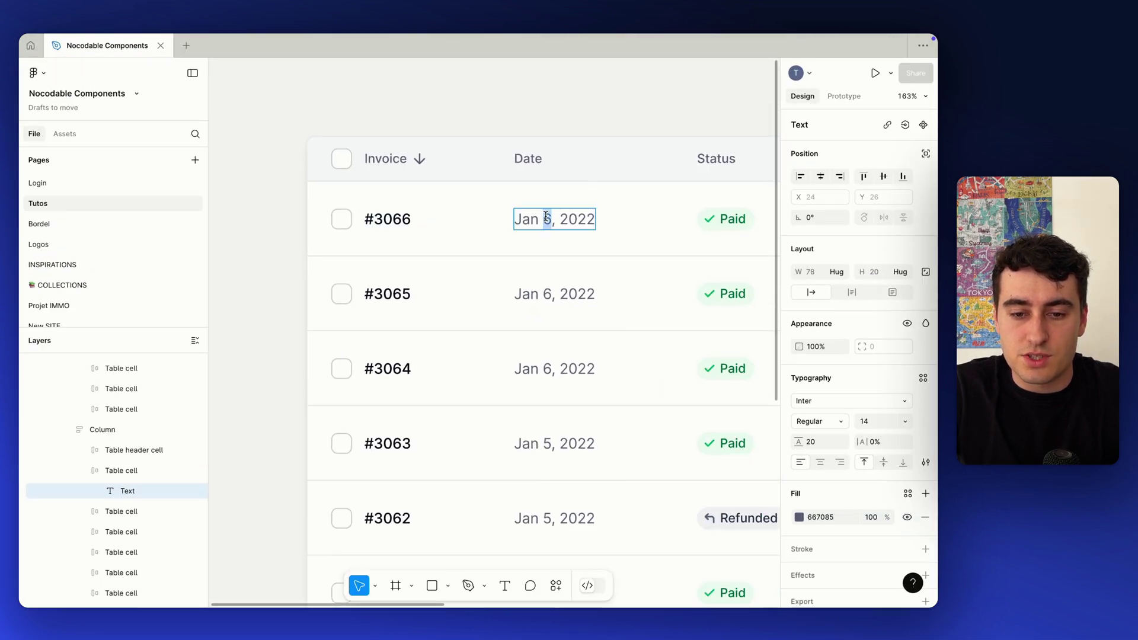
{"action": "scroll", "coordinate": [546, 216], "scroll_direction": "down", "scroll_amount": 3}
Step: Switch back to Bubble and duplicate the #3053 text within Group REPEATING ROW
{"action": "key", "text": "ctrl+Up"}
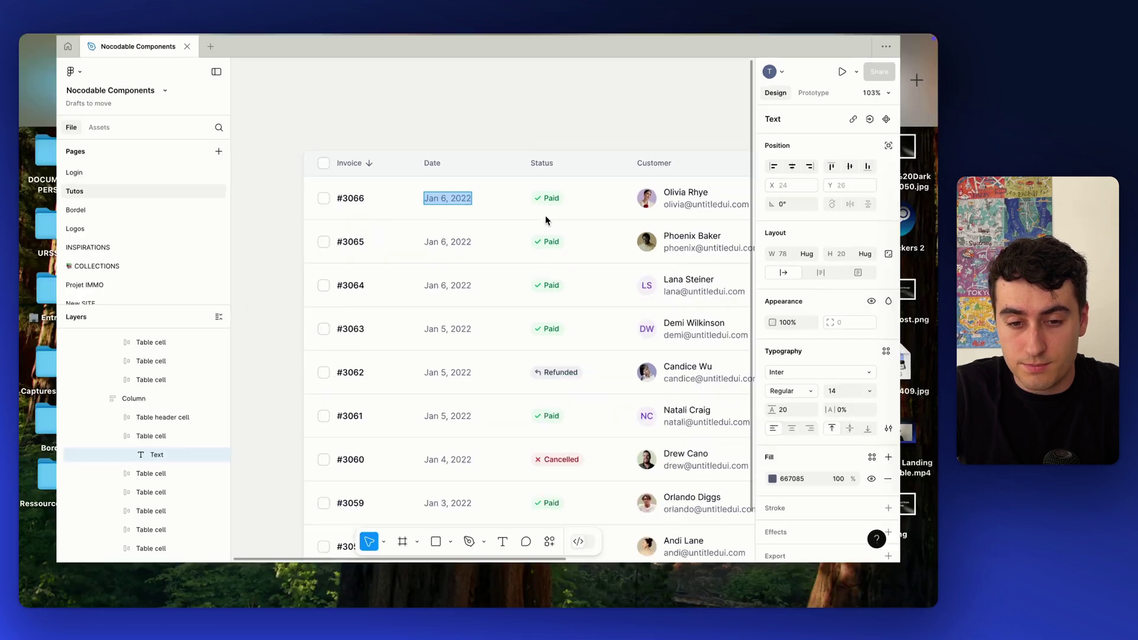
{"action": "left_click", "coordinate": [574, 101]}
{"action": "left_click", "coordinate": [330, 136]}
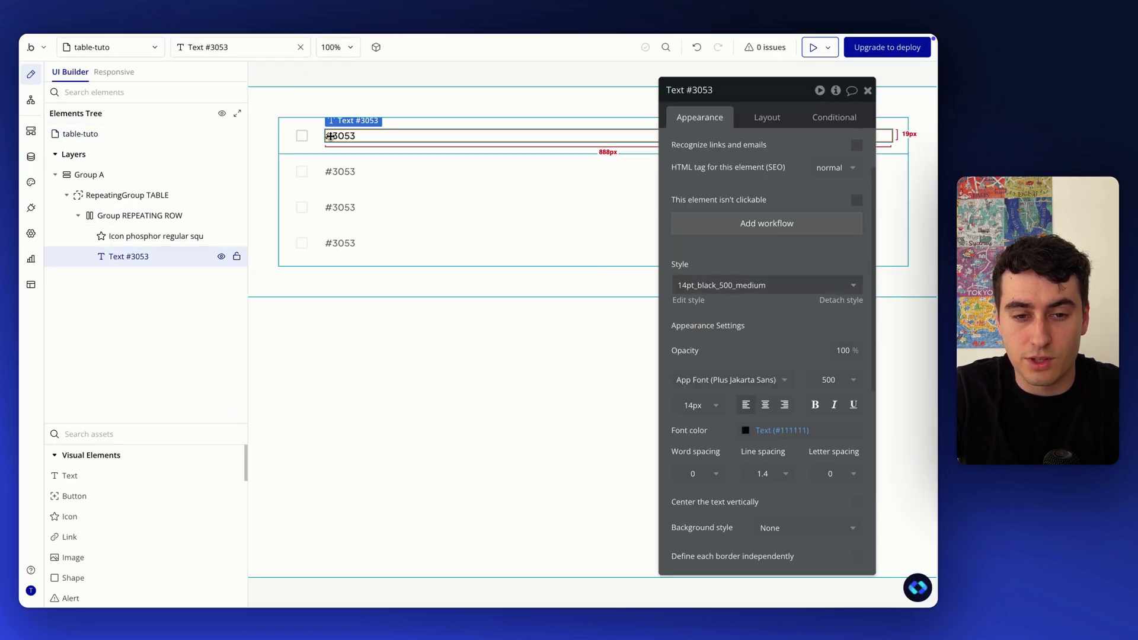
{"action": "key", "text": "ctrl+c"}
{"action": "key", "text": "ctrl+v"}
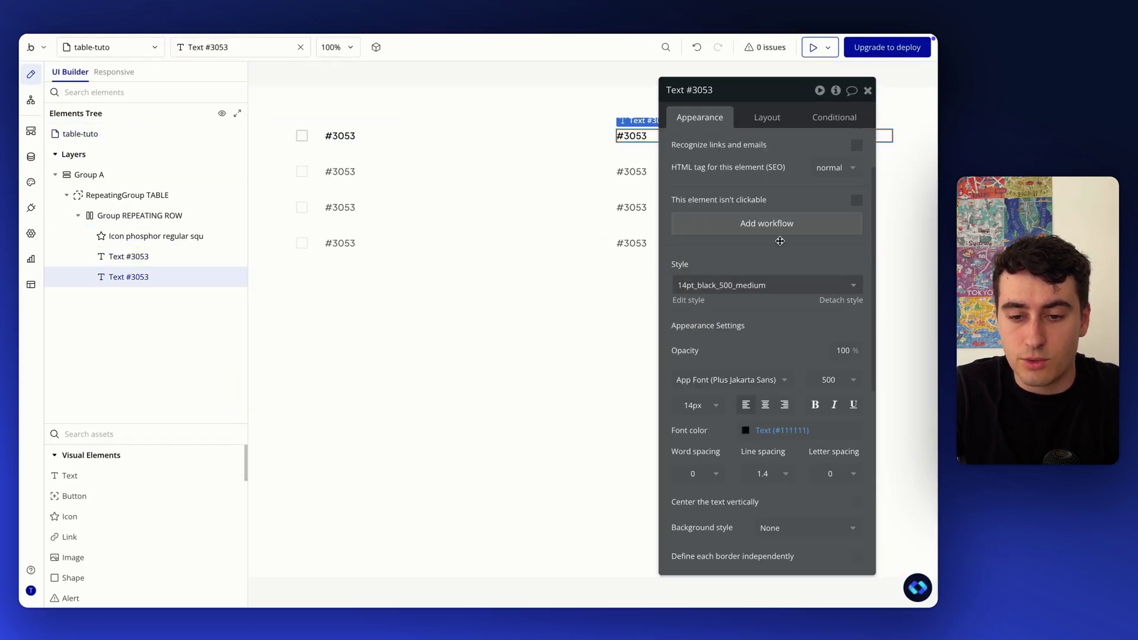
Step: Apply the 14pt_gray_500_medium style to the duplicated text
{"action": "left_click", "coordinate": [744, 285]}
{"action": "type", "text": "14pt"}
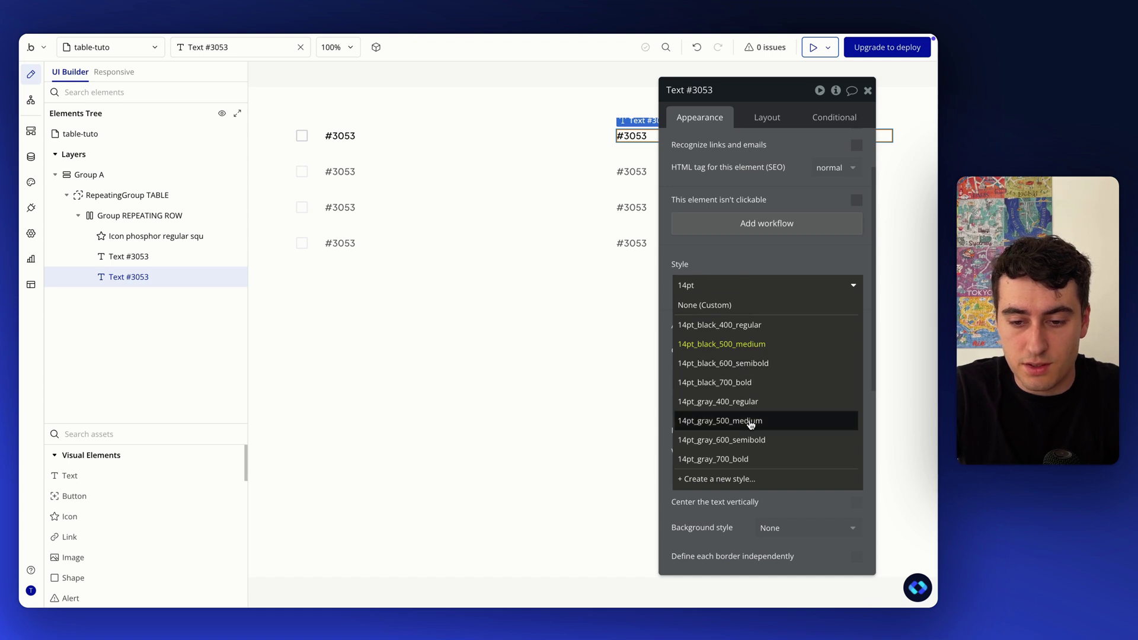
{"action": "left_click", "coordinate": [759, 423]}
Step: Move the property editor clear of the row and replace the duplicated text's content with 14/03/2025
{"action": "left_click_drag", "start_coordinate": [756, 90], "coordinate": [363, 90]}
{"action": "scroll", "coordinate": [369, 159], "scroll_direction": "up", "scroll_amount": 2}
{"action": "left_click", "coordinate": [369, 159]}
{"action": "key", "text": "ctrl+a"}
{"action": "type", "text": "14"}
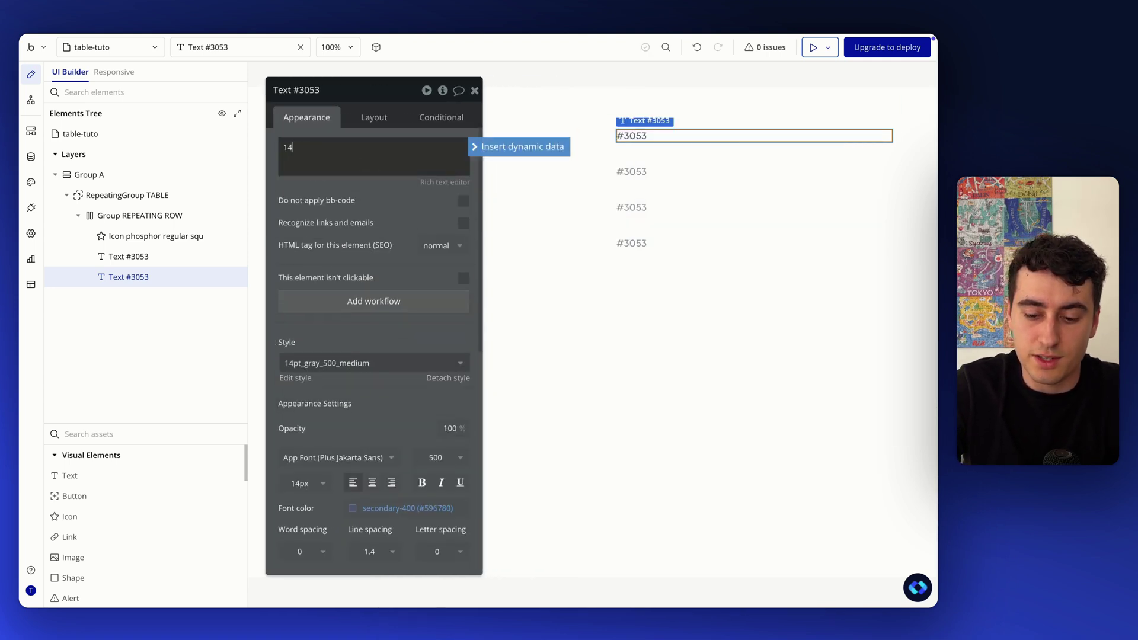
{"action": "type", "text": "/03/2025"}
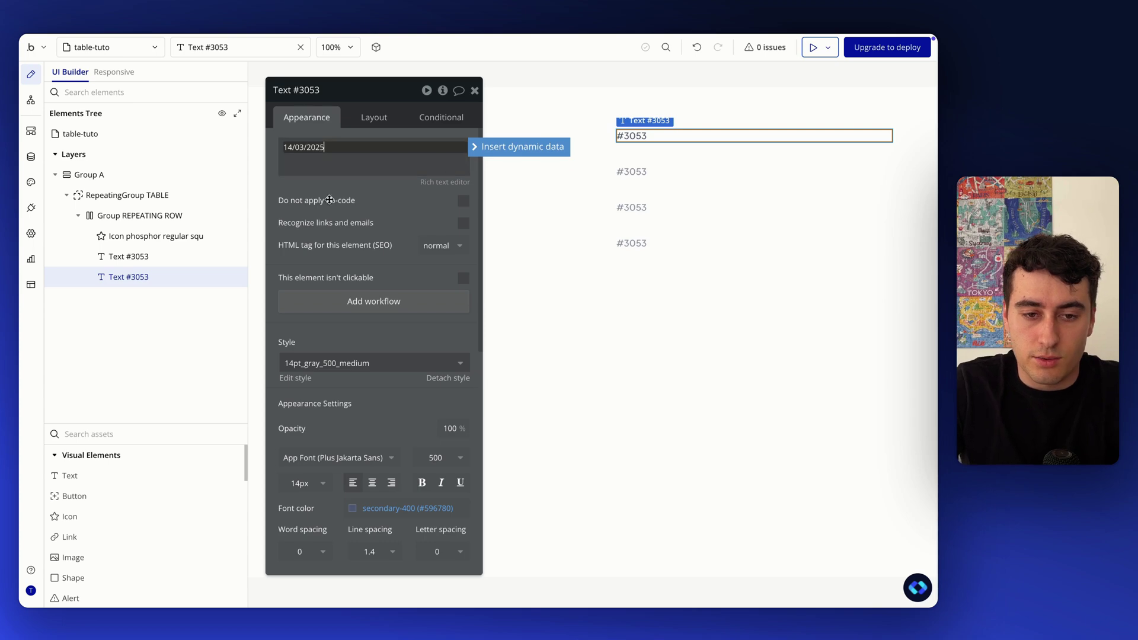
Step: Switch to Figma and examine the size, padding and layout of the first row's Paid status badge and its table cell
{"action": "left_click_drag", "start_coordinate": [398, 210], "coordinate": [193, 231]}
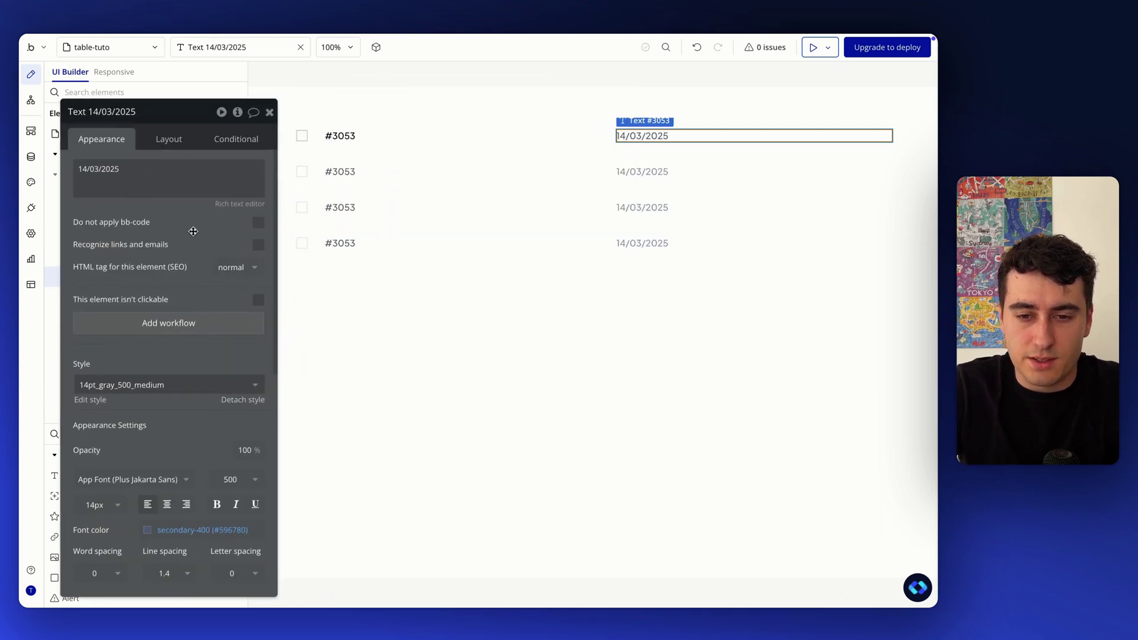
{"action": "key", "text": "ctrl+Up"}
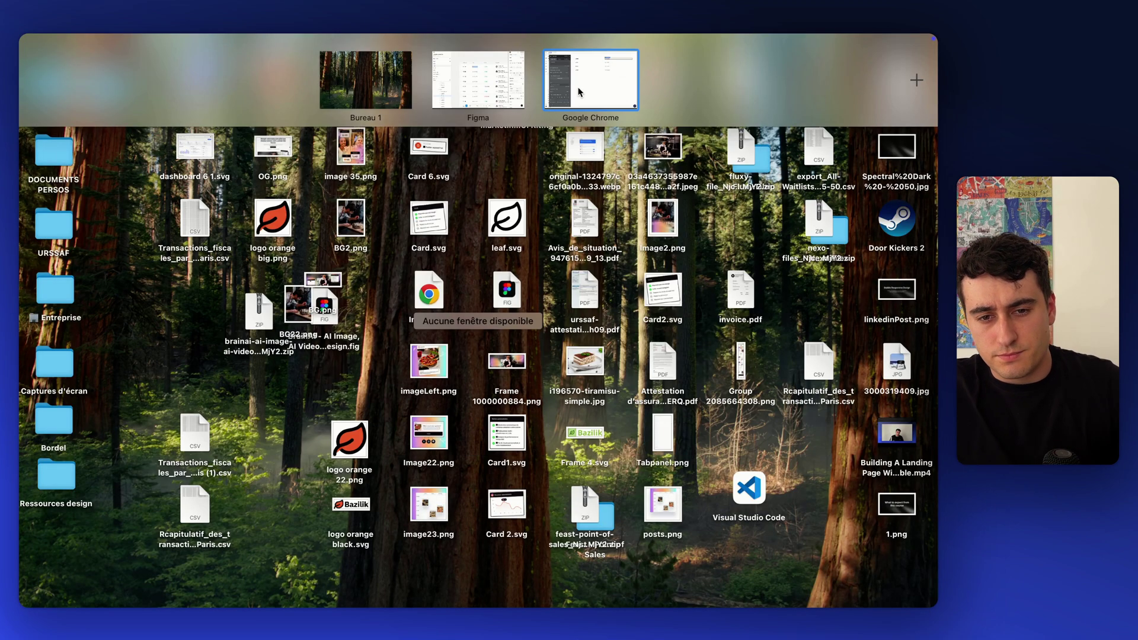
{"action": "left_click", "coordinate": [579, 89]}
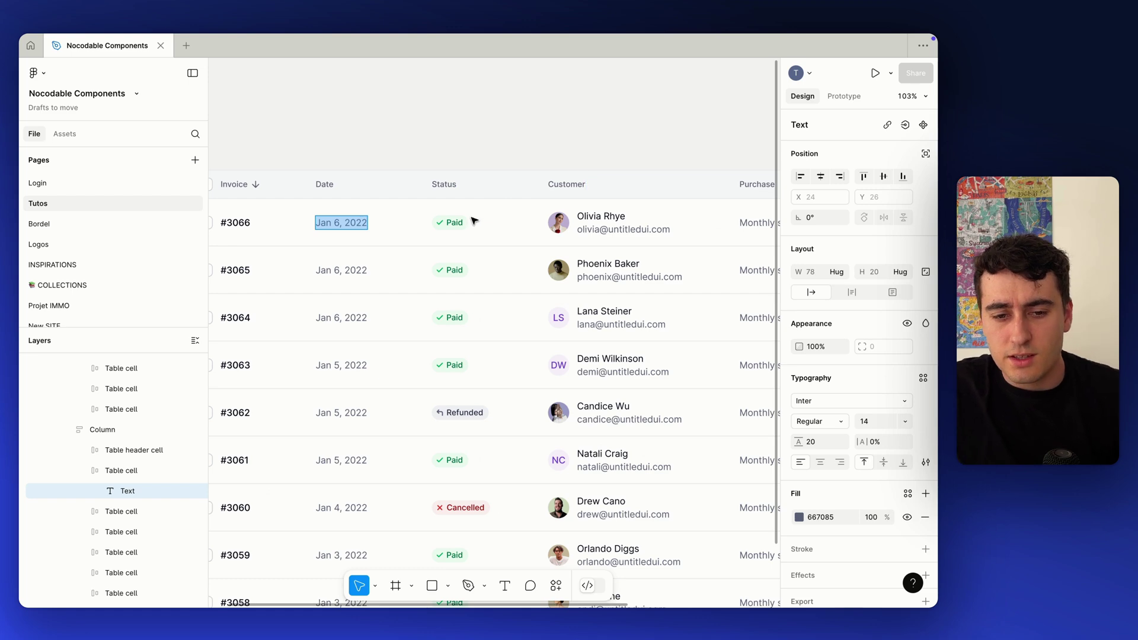
{"action": "scroll", "coordinate": [474, 221], "scroll_direction": "up", "scroll_amount": 5}
{"action": "left_click", "coordinate": [462, 234]}
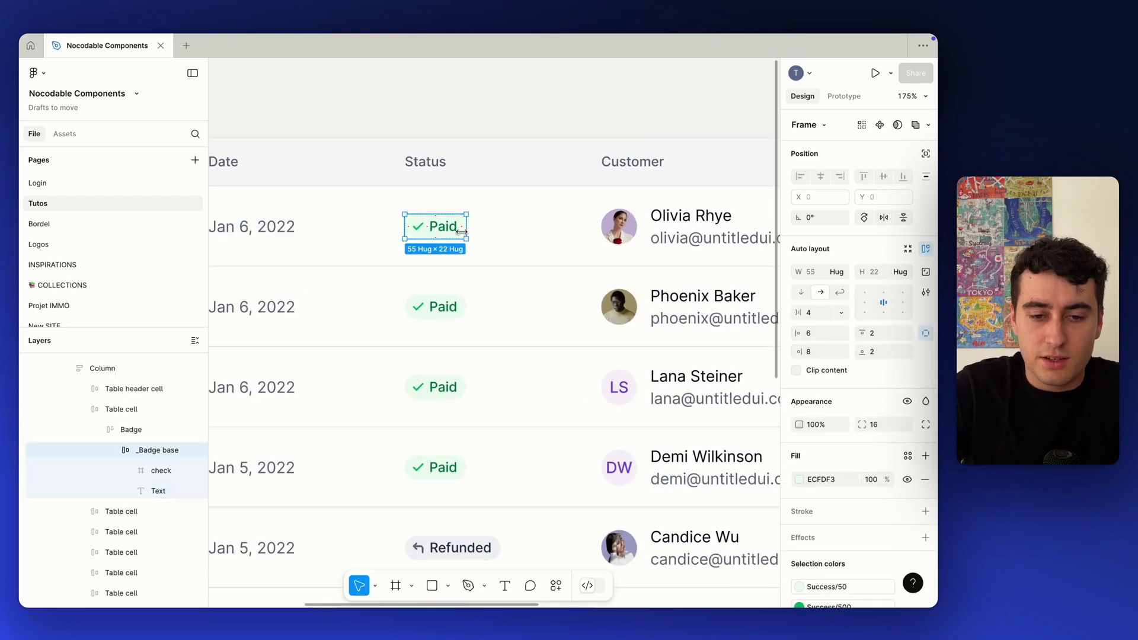
{"action": "scroll", "coordinate": [461, 232], "scroll_direction": "down", "scroll_amount": 4}
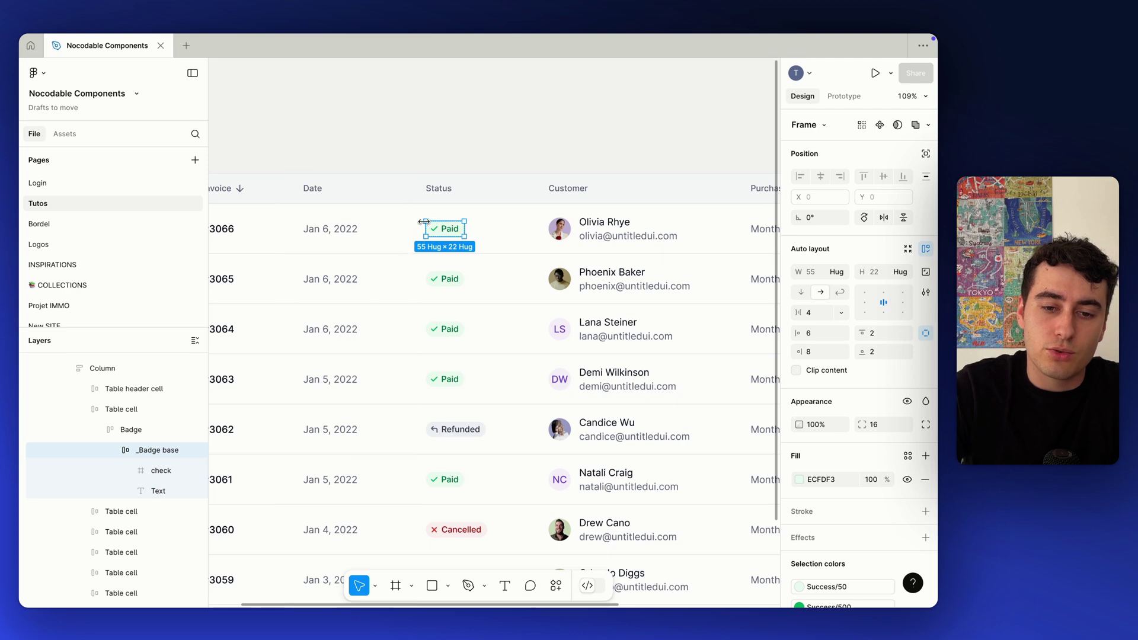
{"action": "scroll", "coordinate": [461, 234], "scroll_direction": "up", "scroll_amount": 5}
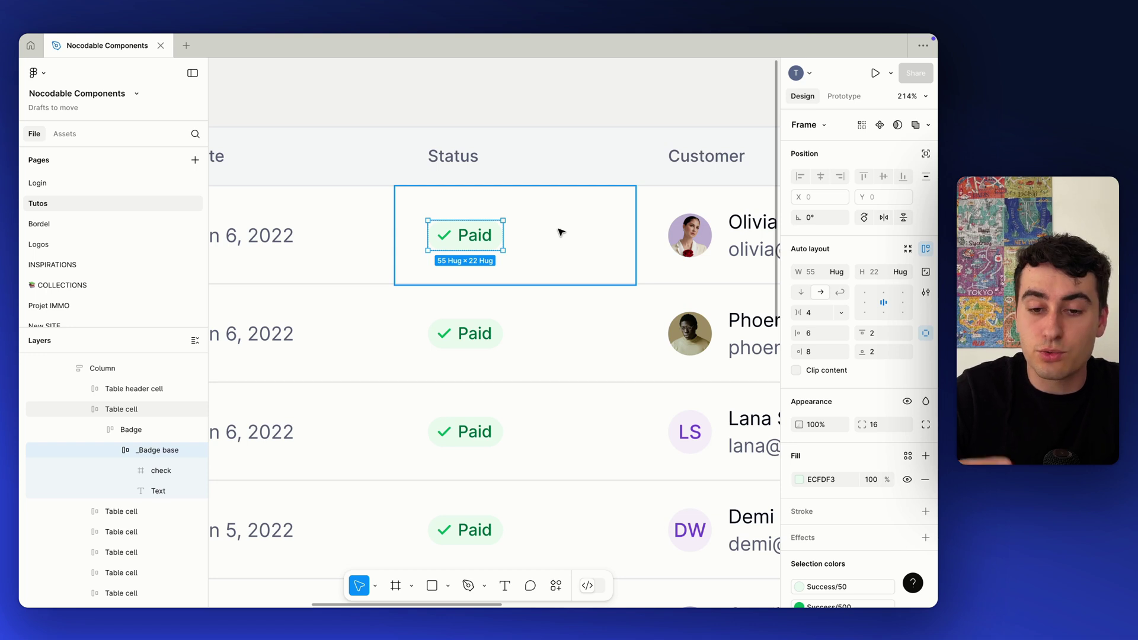
{"action": "left_click", "coordinate": [536, 231]}
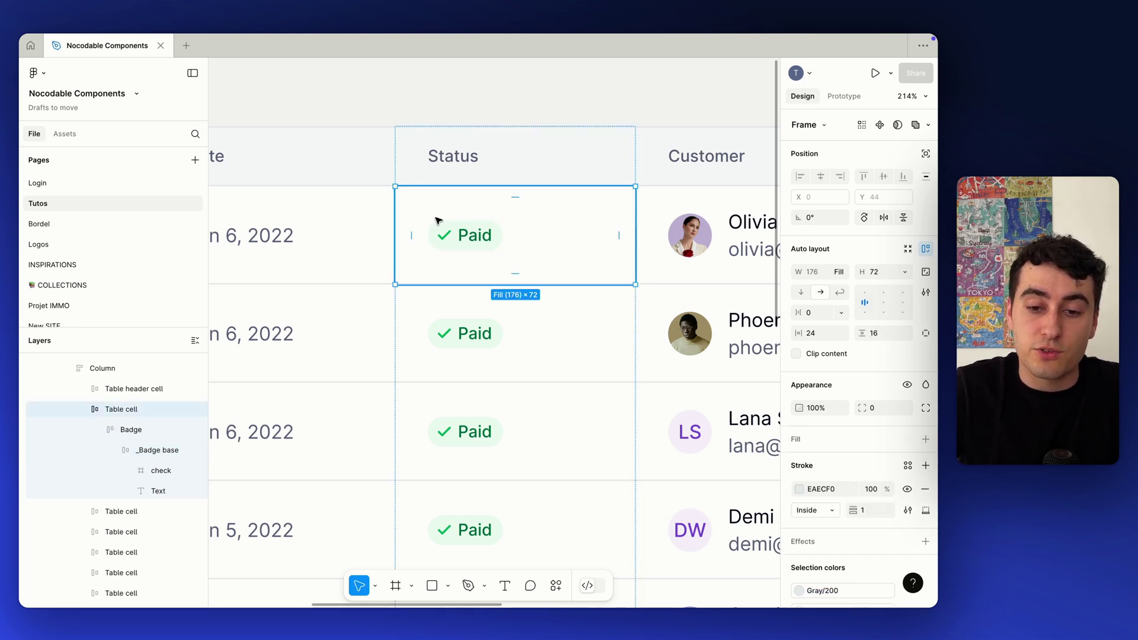
{"action": "scroll", "coordinate": [610, 237], "scroll_direction": "down", "scroll_amount": 2}
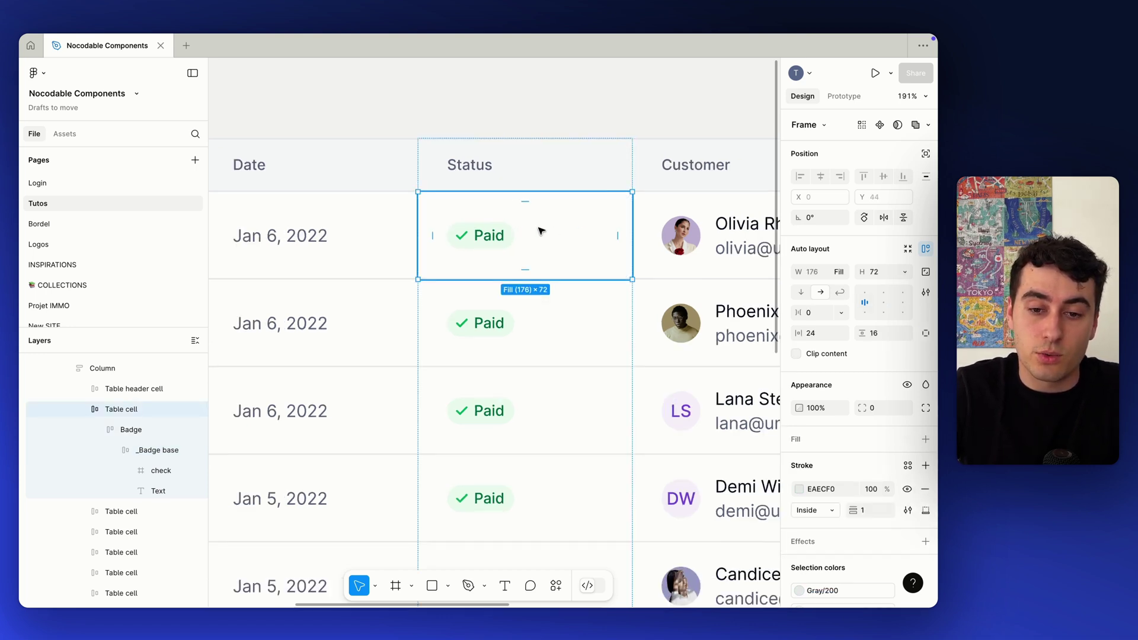
{"action": "left_click", "coordinate": [479, 240]}
{"action": "scroll", "coordinate": [486, 240], "scroll_direction": "up", "scroll_amount": 5}
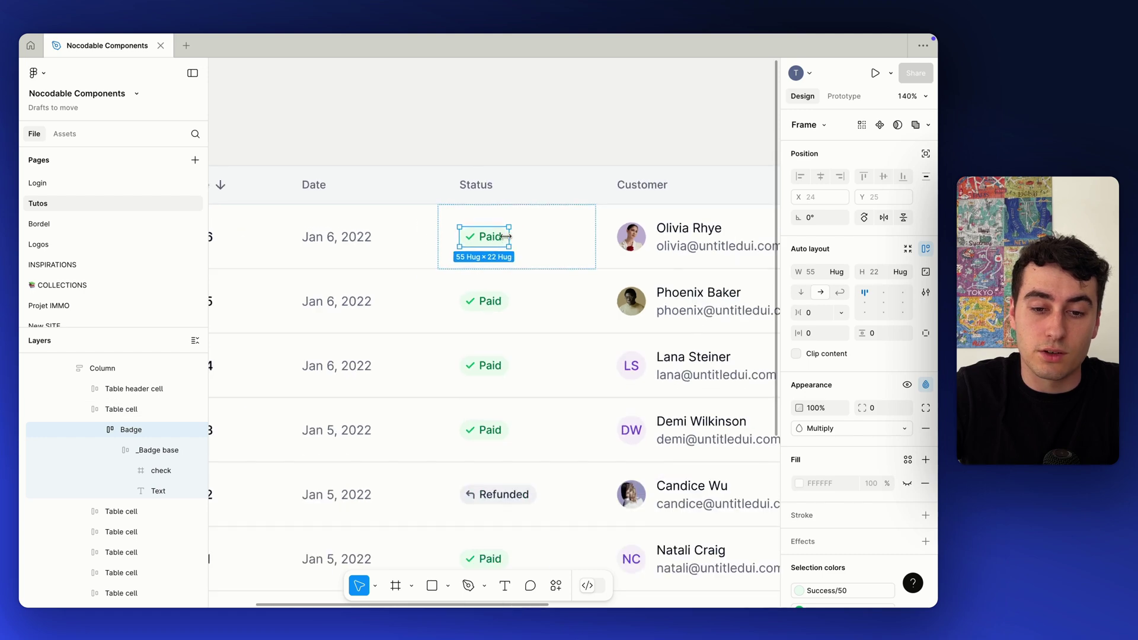
{"action": "scroll", "coordinate": [488, 238], "scroll_direction": "down", "scroll_amount": 6}
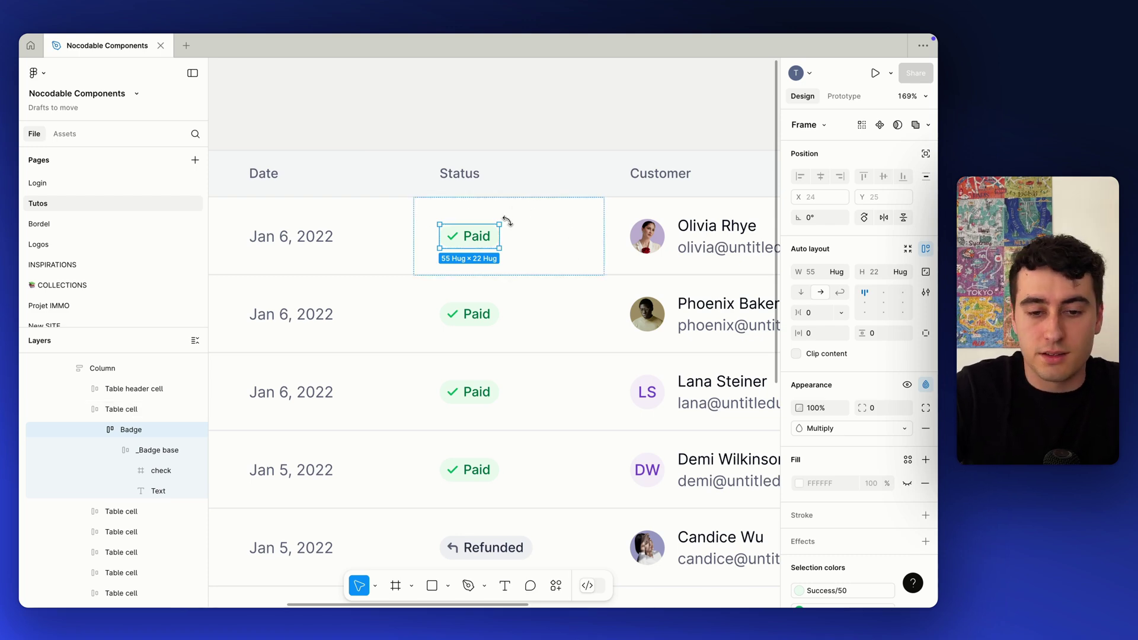
Step: Switch back to Bubble and insert a new Group element into Group REPEATING ROW
{"action": "key", "text": "ctrl+Up"}
{"action": "left_click", "coordinate": [587, 81]}
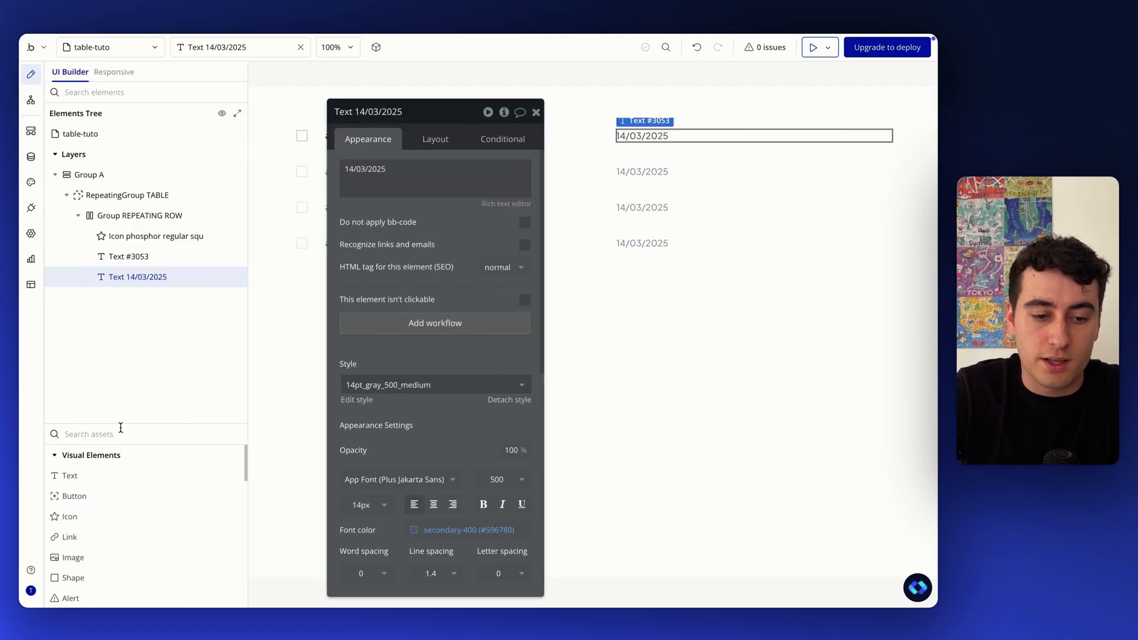
{"action": "left_click", "coordinate": [120, 431]}
{"action": "type", "text": "group"}
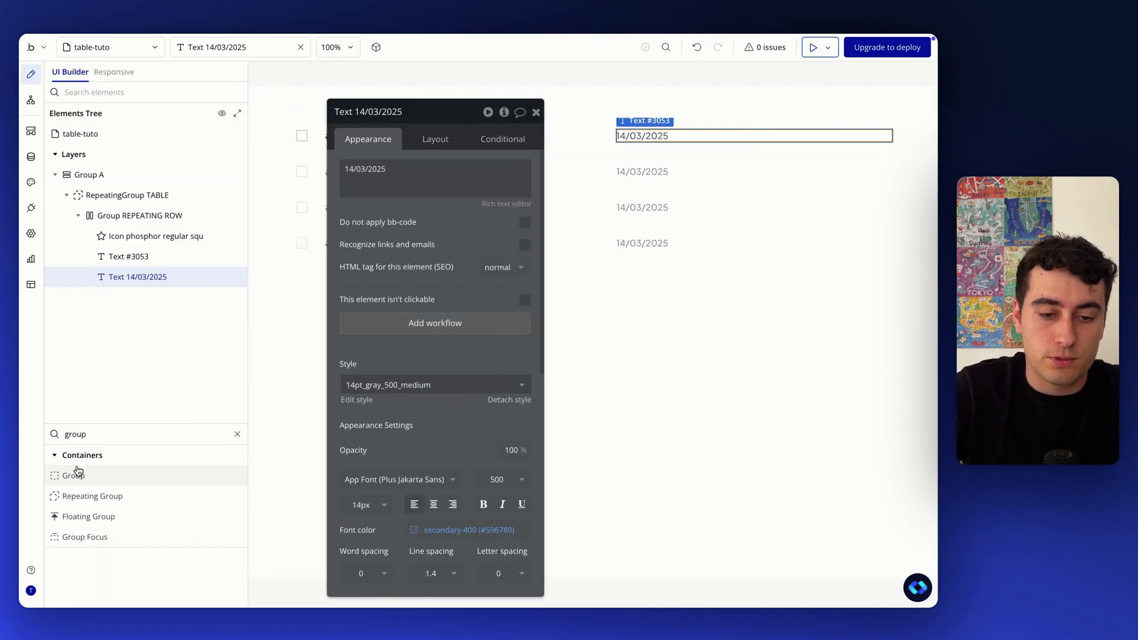
{"action": "left_click_drag", "start_coordinate": [72, 475], "coordinate": [603, 140]}
Step: Make the new group fit its width to content and set its padding to 10 px left and right, 4 px top and bottom
{"action": "left_click", "coordinate": [440, 136]}
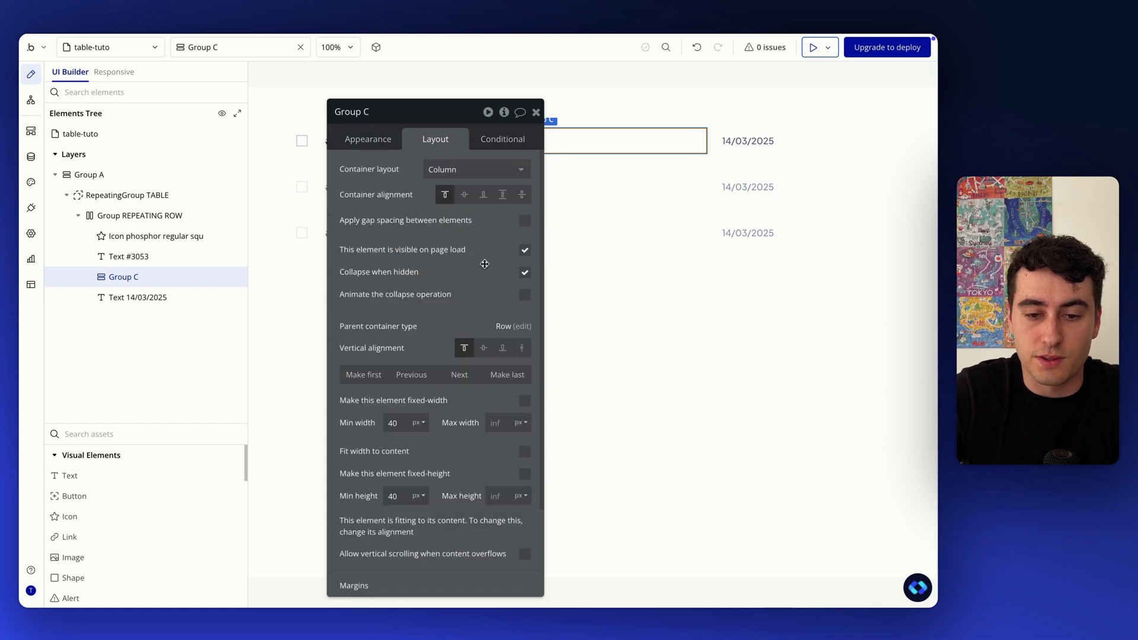
{"action": "left_click", "coordinate": [523, 453]}
{"action": "scroll", "coordinate": [451, 356], "scroll_direction": "down", "scroll_amount": 3}
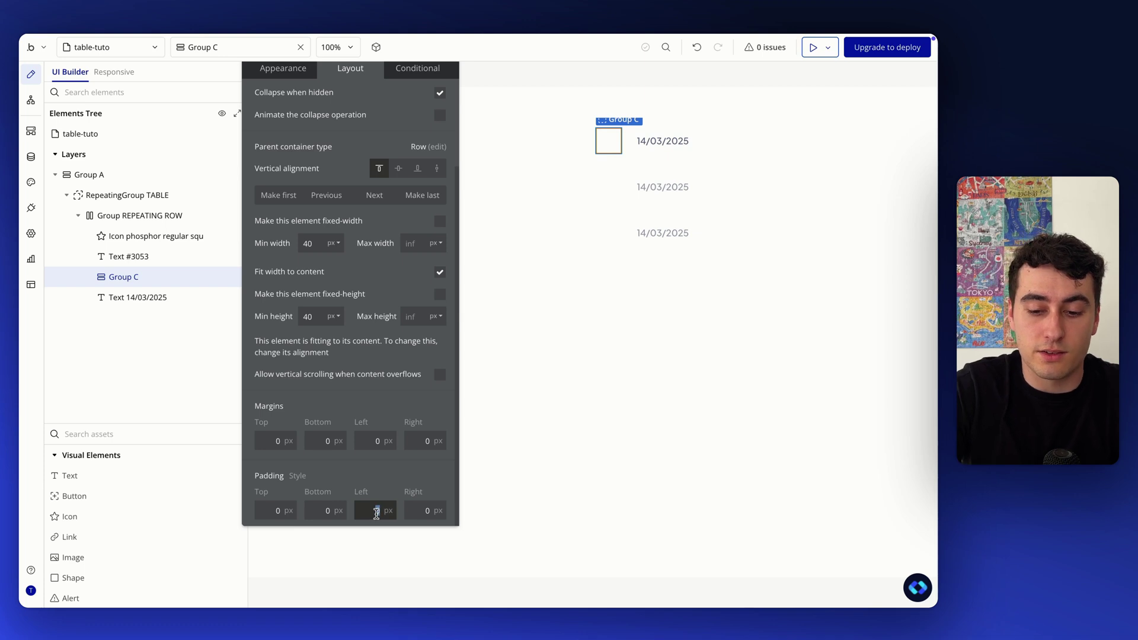
{"action": "left_click", "coordinate": [420, 511]}
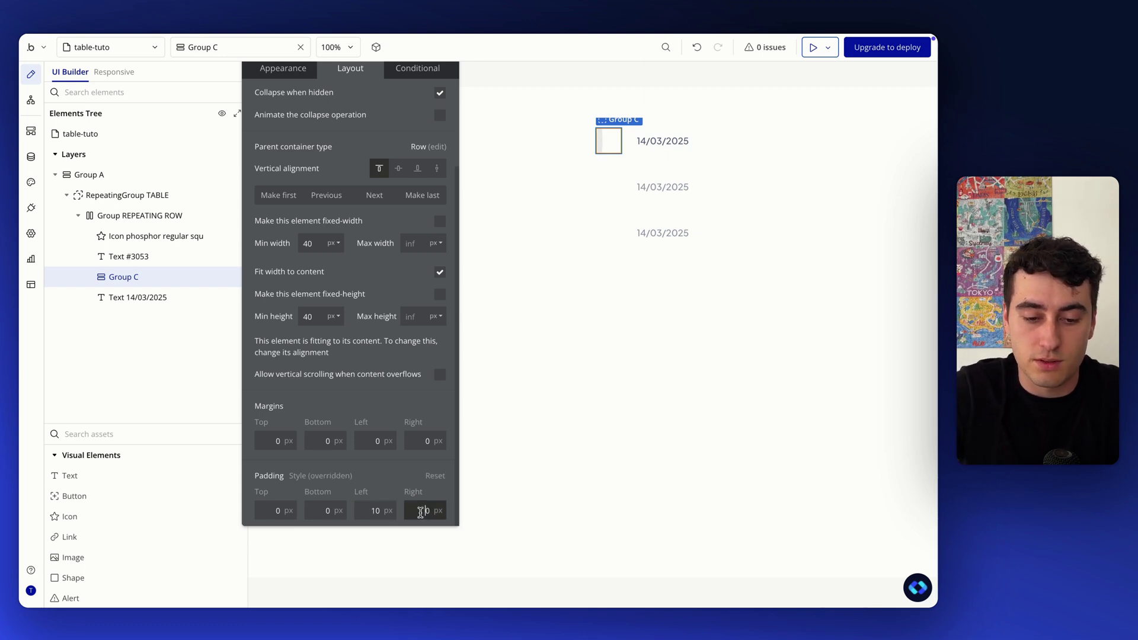
{"action": "type", "text": "10"}
{"action": "double_click", "coordinate": [309, 511]}
{"action": "type", "text": "4"}
{"action": "double_click", "coordinate": [261, 514]}
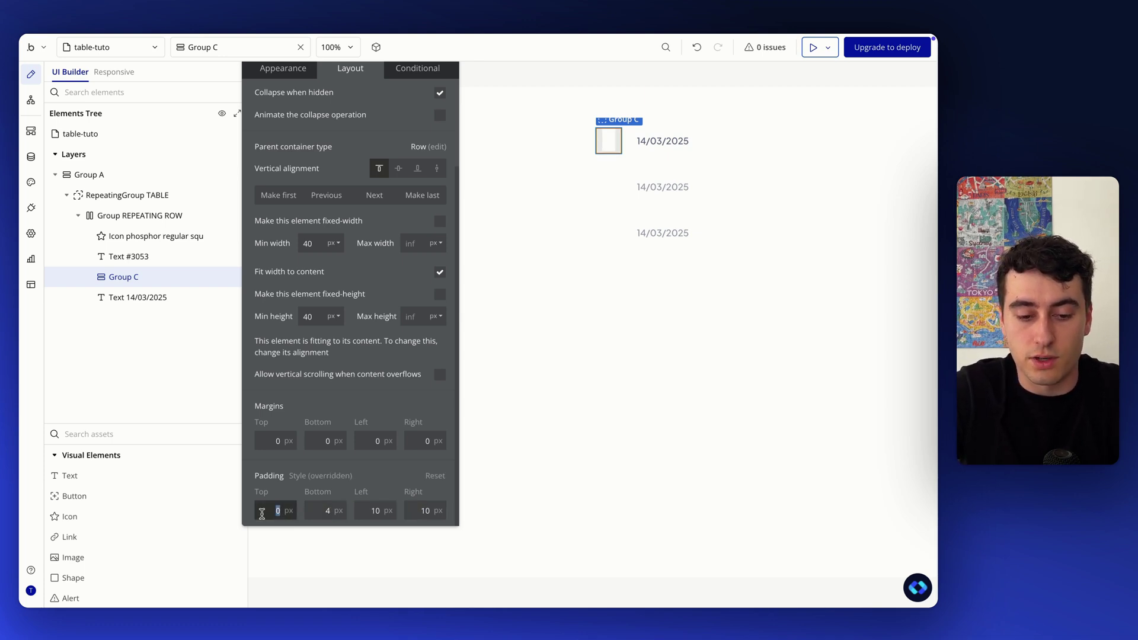
{"action": "type", "text": "4"}
{"action": "left_click", "coordinate": [384, 477]}
{"action": "left_click_drag", "start_coordinate": [390, 388], "coordinate": [389, 419]}
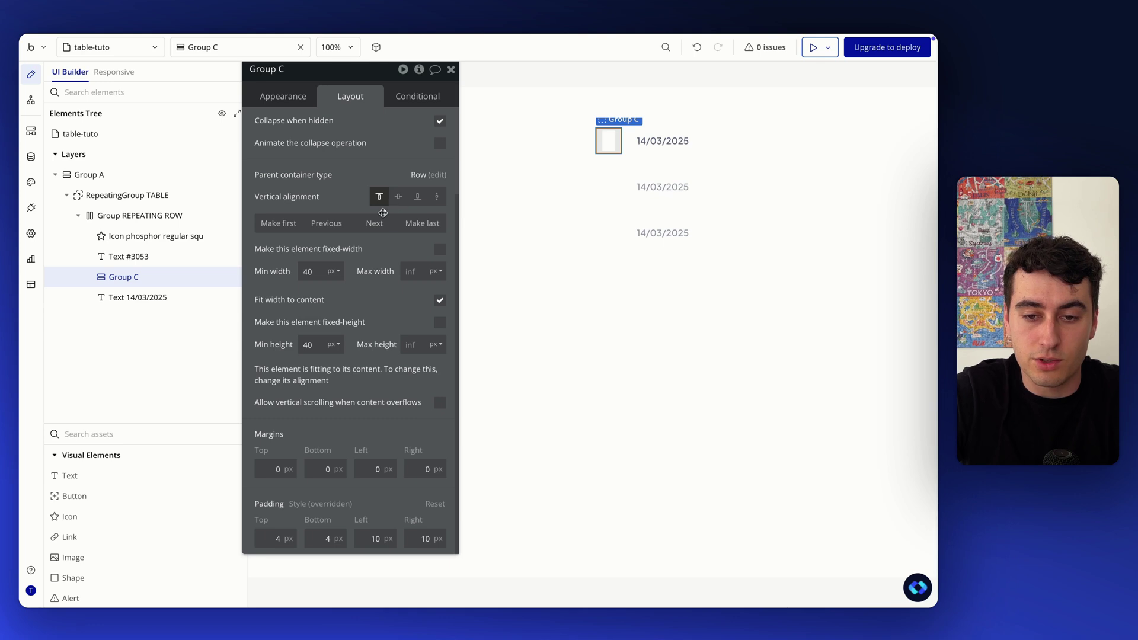
Step: Place the new group after the date text, vertically centred in the row, and rename it Group BADGE STATUS
{"action": "left_click", "coordinate": [374, 223]}
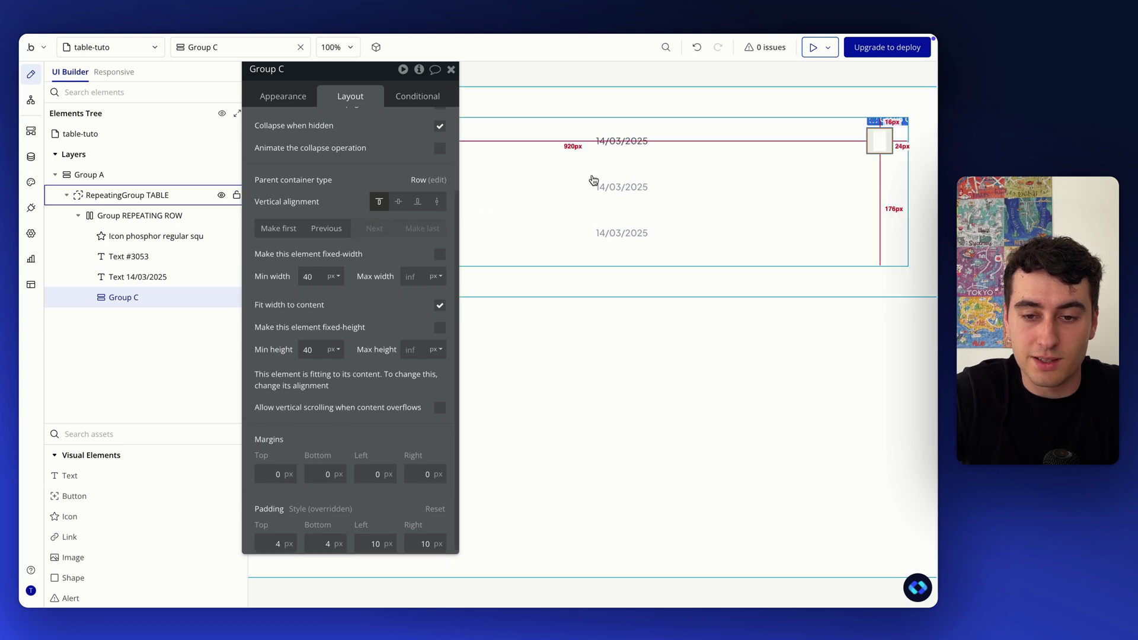
{"action": "left_click", "coordinate": [400, 203]}
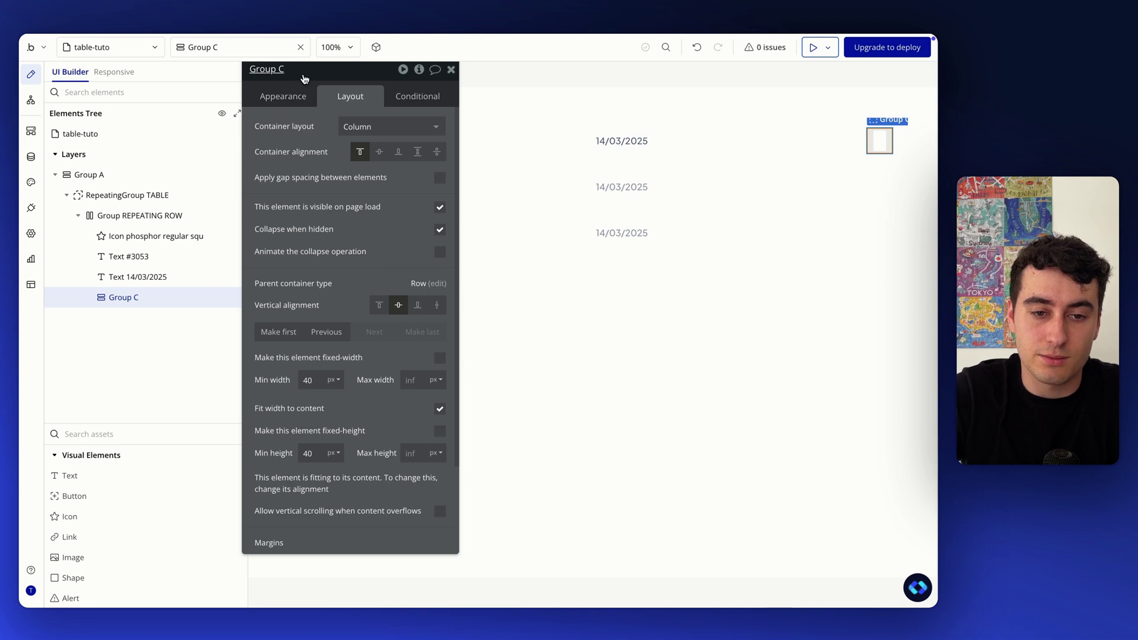
{"action": "left_click", "coordinate": [304, 75]}
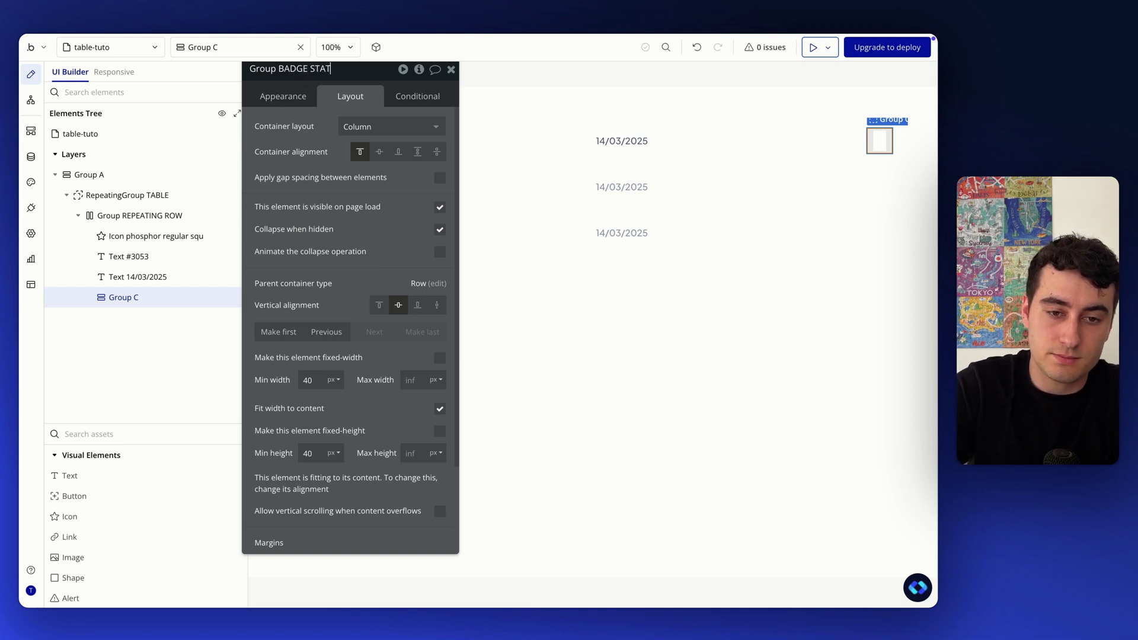
{"action": "key", "text": "Return"}
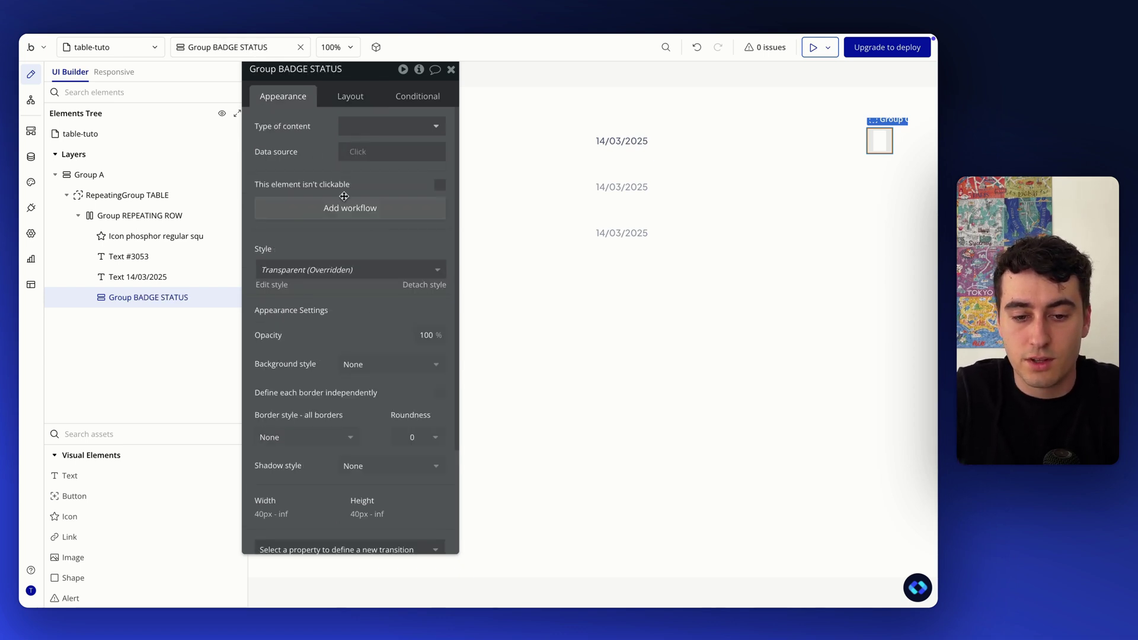
Step: Set the roundness of Group BADGE STATUS to 100 and its background style to Flat color
{"action": "left_click", "coordinate": [412, 437]}
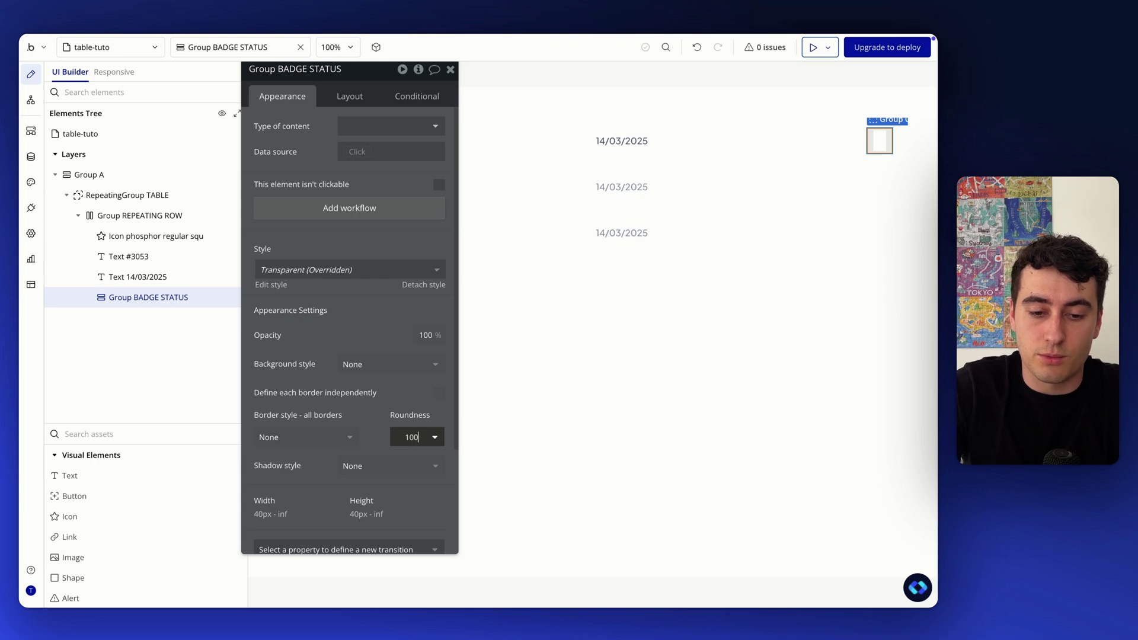
{"action": "left_click", "coordinate": [404, 372]}
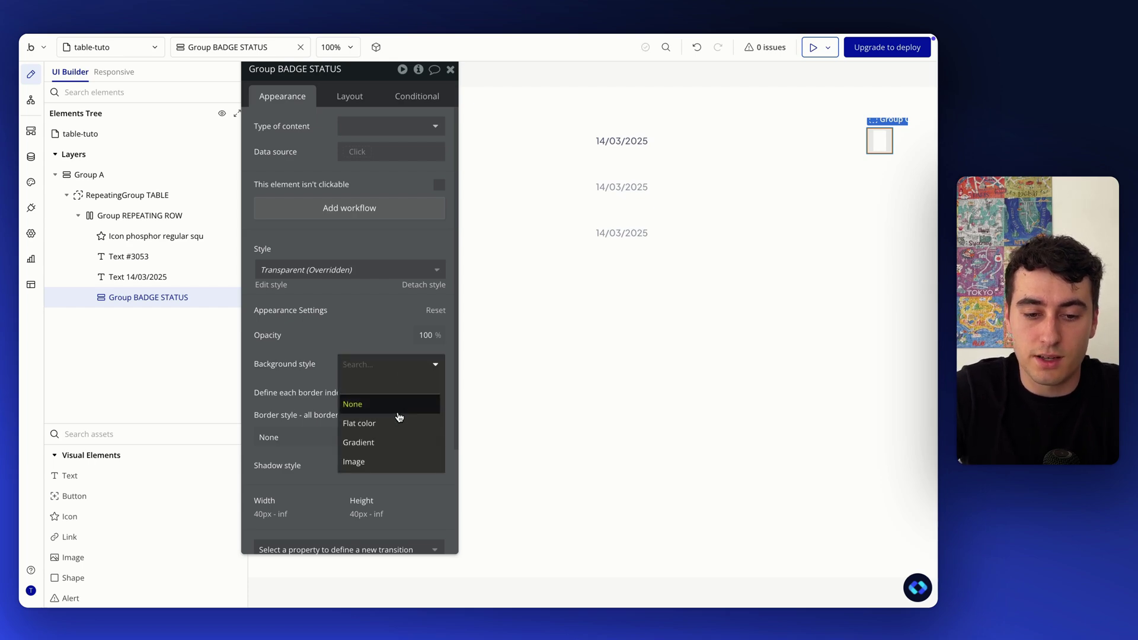
{"action": "left_click", "coordinate": [398, 412]}
{"action": "left_click", "coordinate": [387, 373]}
{"action": "left_click", "coordinate": [381, 424]}
Step: Switch to Figma and copy the fill colour ECFDF3 of the first row's Paid badge base
{"action": "key", "text": "ctrl+Up"}
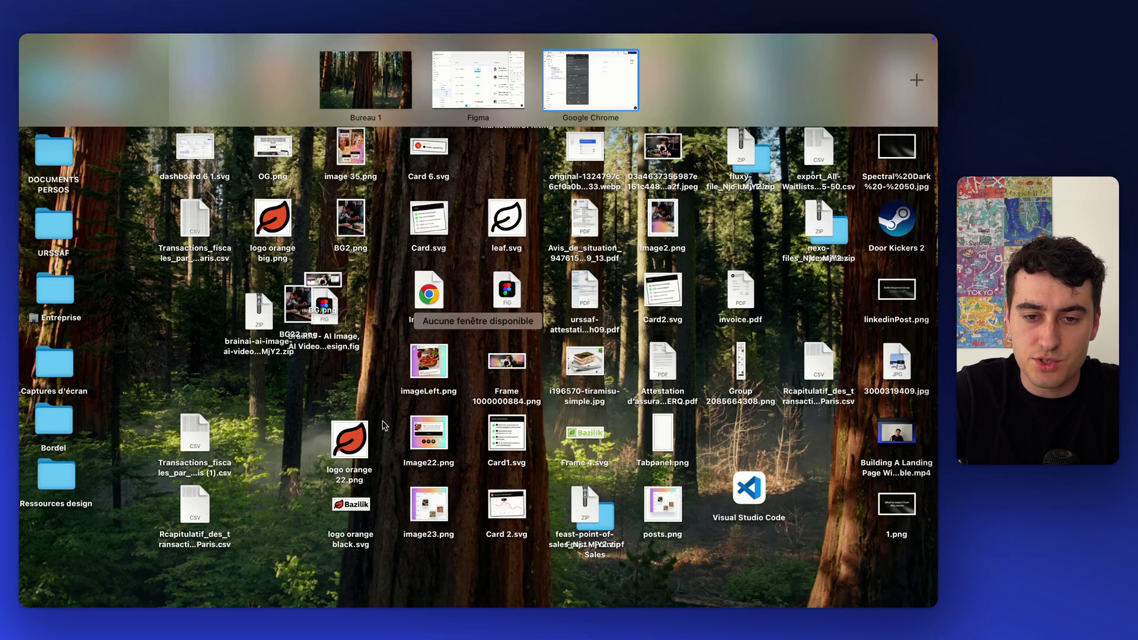
{"action": "left_click", "coordinate": [466, 122]}
{"action": "scroll", "coordinate": [490, 193], "scroll_direction": "up", "scroll_amount": 3}
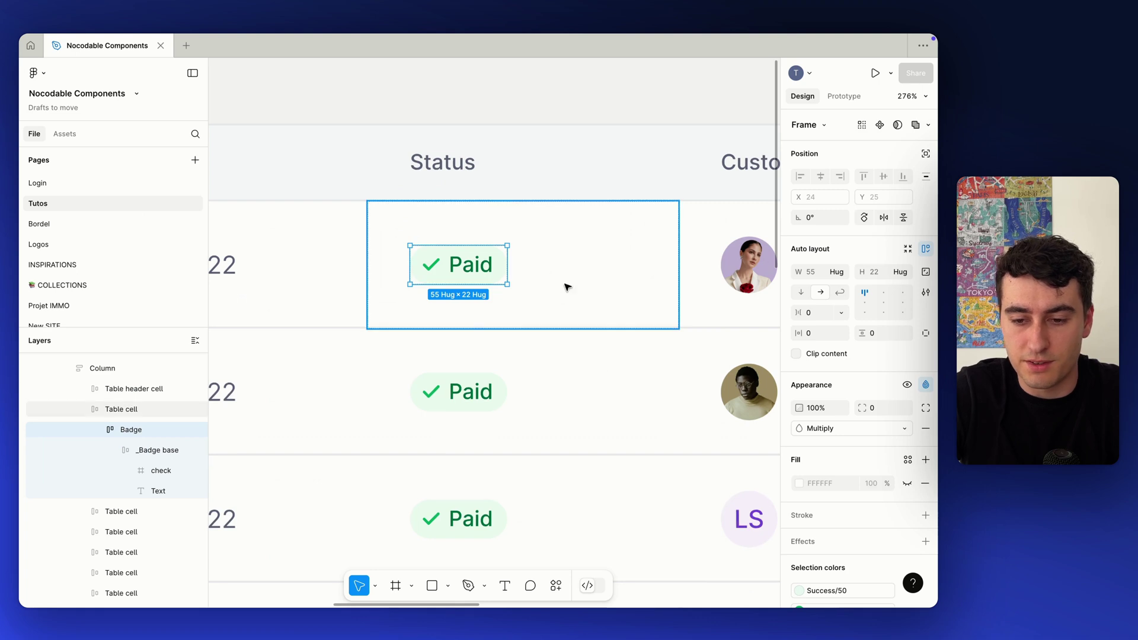
{"action": "scroll", "coordinate": [820, 497], "scroll_direction": "down", "scroll_amount": 1}
{"action": "scroll", "coordinate": [820, 497], "scroll_direction": "down", "scroll_amount": 2}
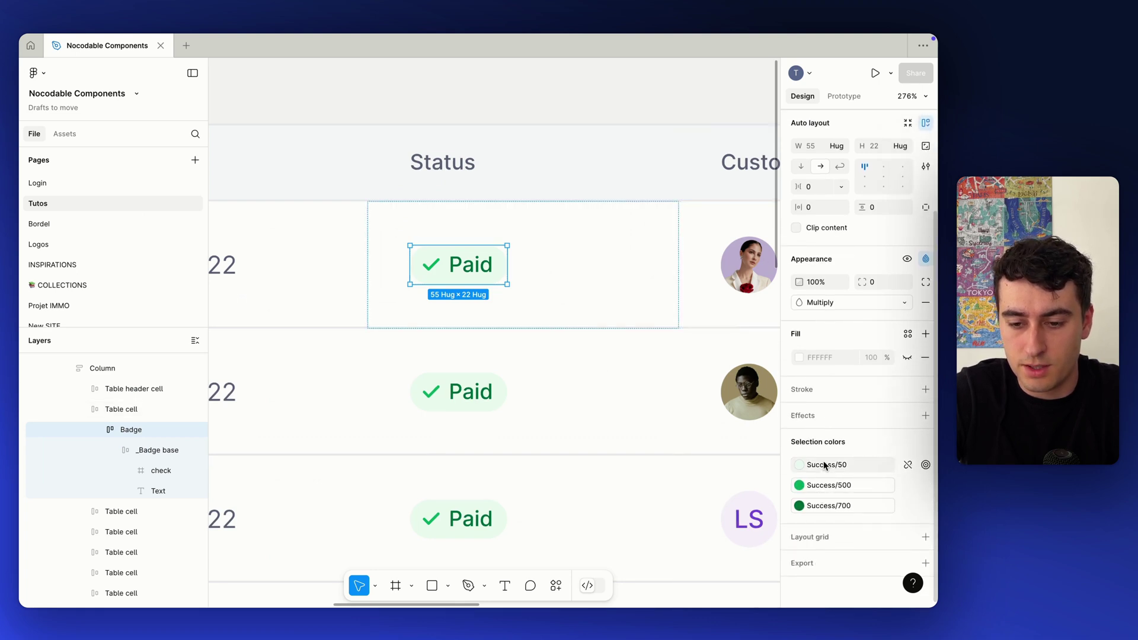
{"action": "double_click", "coordinate": [497, 265]}
{"action": "scroll", "coordinate": [497, 265], "scroll_direction": "up", "scroll_amount": 3}
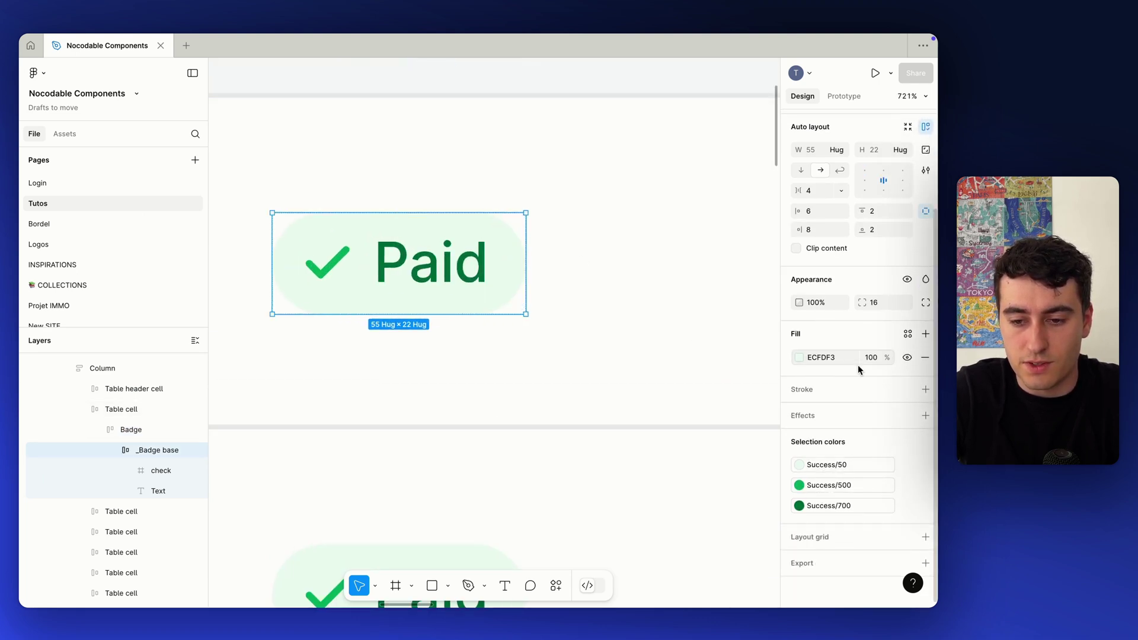
{"action": "left_click", "coordinate": [824, 358]}
{"action": "key", "text": "ctrl+c"}
Step: Switch back to Bubble and set the background color of Group BADGE STATUS to #ECFDF3
{"action": "key", "text": "ctrl+Up"}
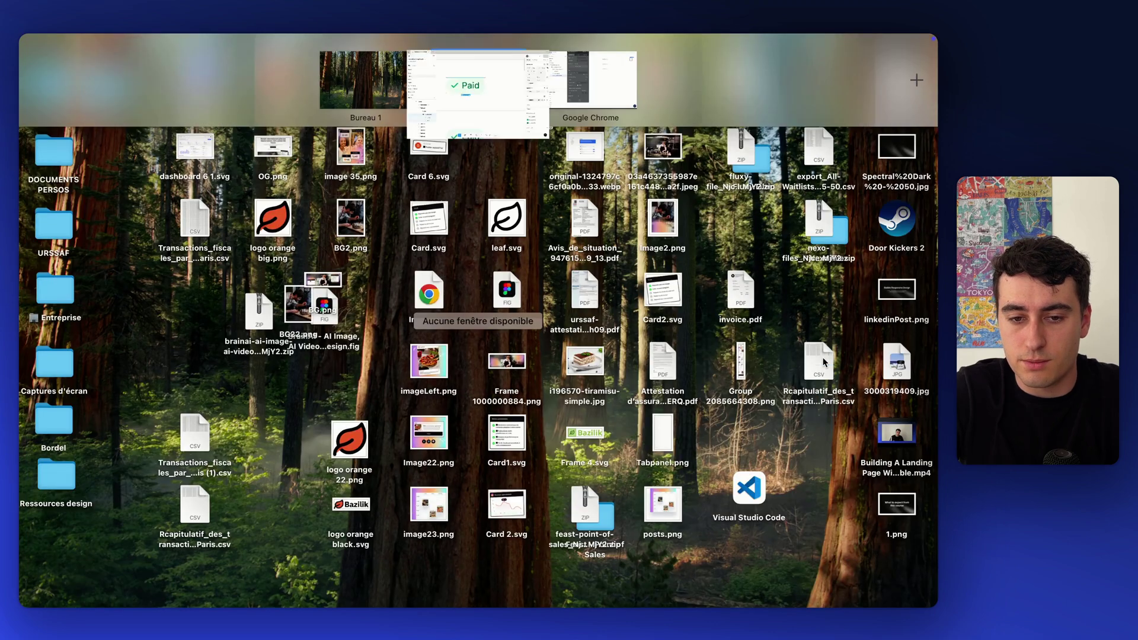
{"action": "left_click", "coordinate": [598, 99]}
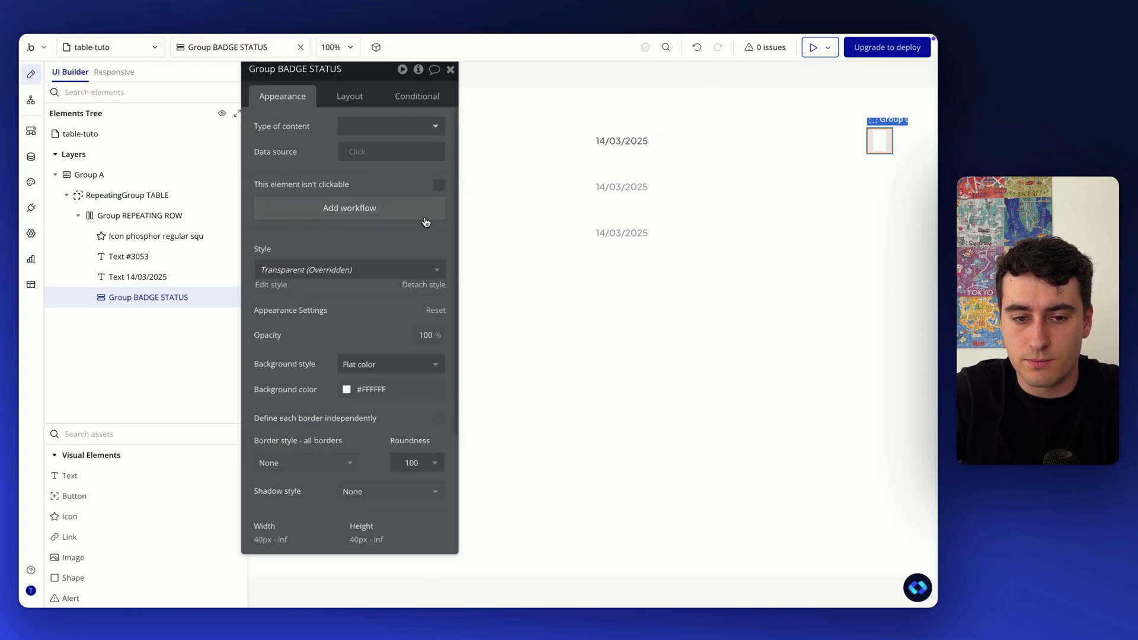
{"action": "left_click", "coordinate": [372, 390]}
{"action": "key", "text": "ctrl+v"}
{"action": "key", "text": "Return"}
{"action": "left_click", "coordinate": [870, 178]}
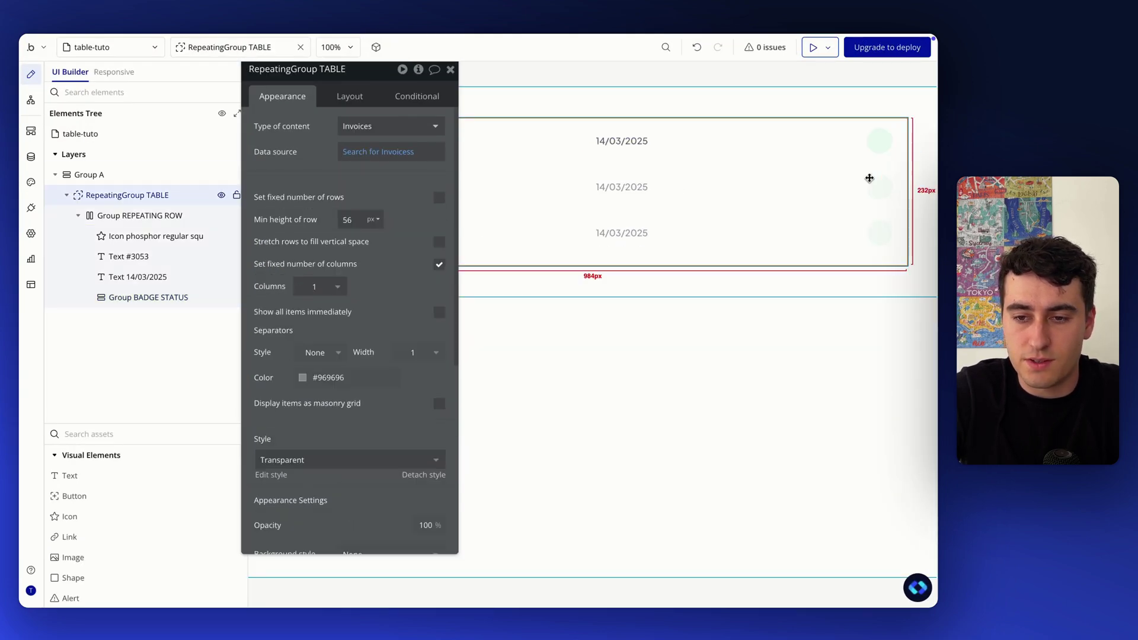
{"action": "left_click", "coordinate": [879, 142]}
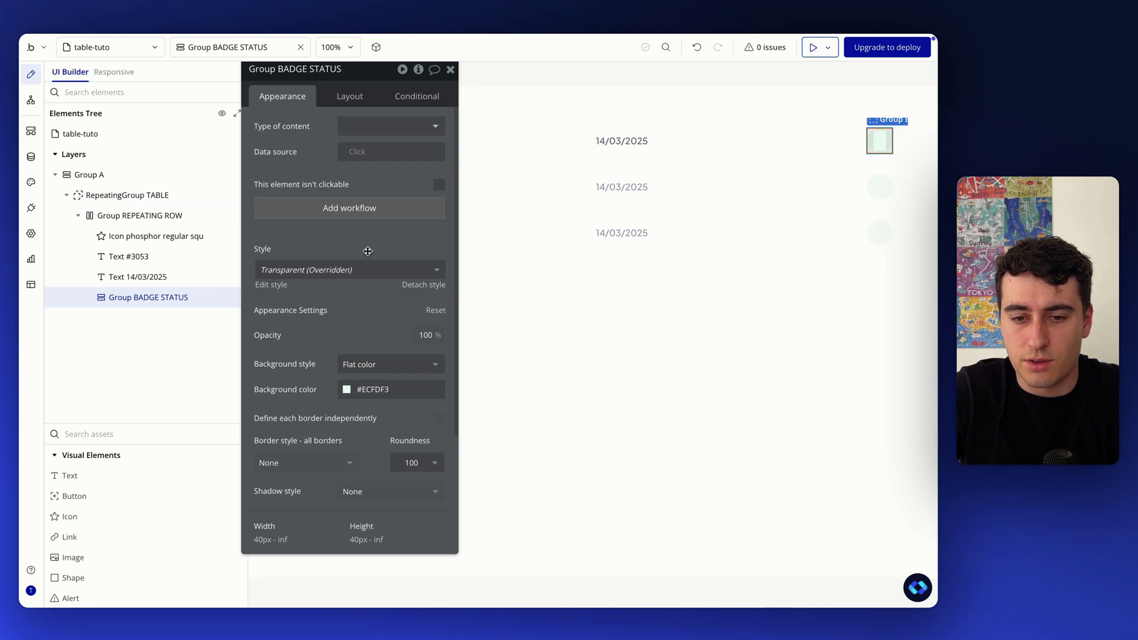
Step: Copy the 14/03/2025 text into Group BADGE STATUS and replace the copy's content with Paid
{"action": "left_click", "coordinate": [618, 140]}
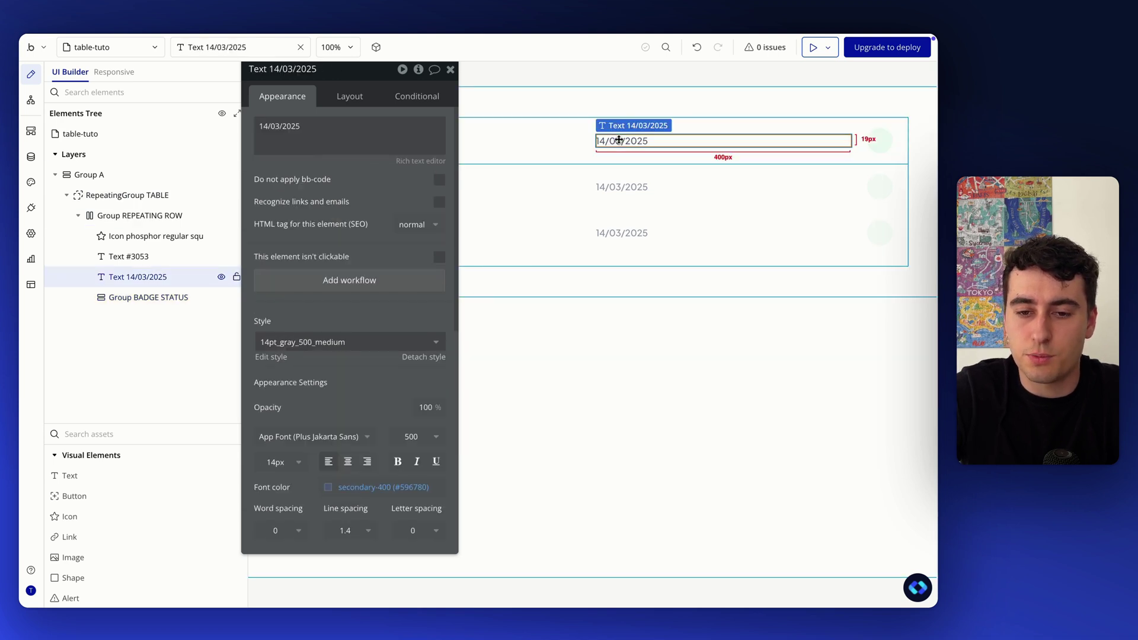
{"action": "left_click", "coordinate": [892, 144]}
{"action": "left_click", "coordinate": [884, 142]}
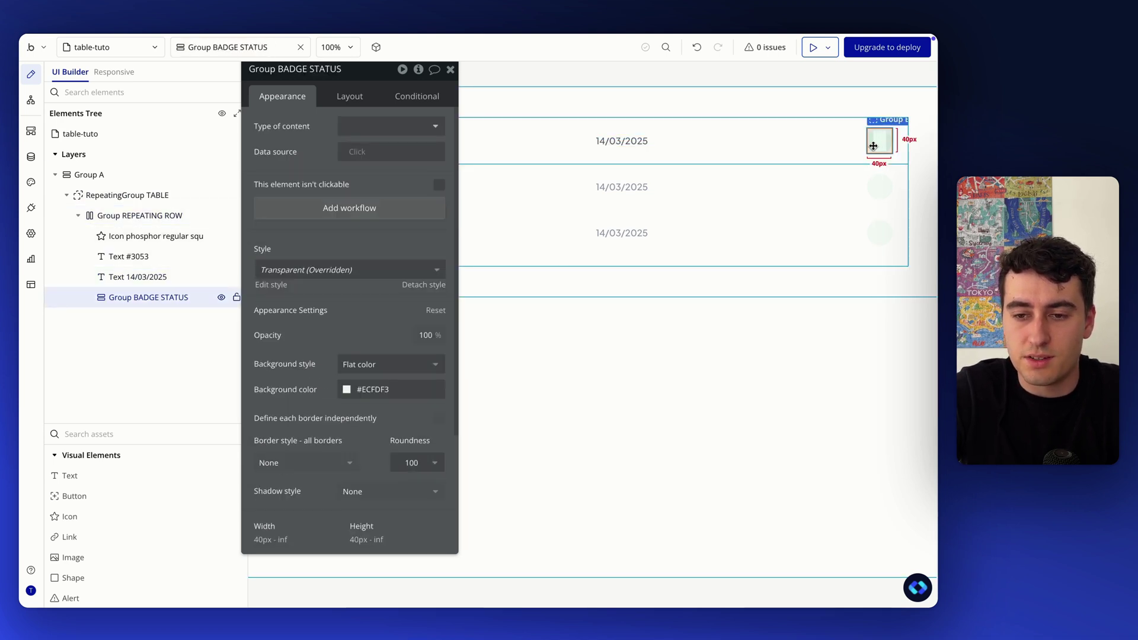
{"action": "key", "text": "ctrl+v"}
{"action": "triple_click", "coordinate": [316, 142]}
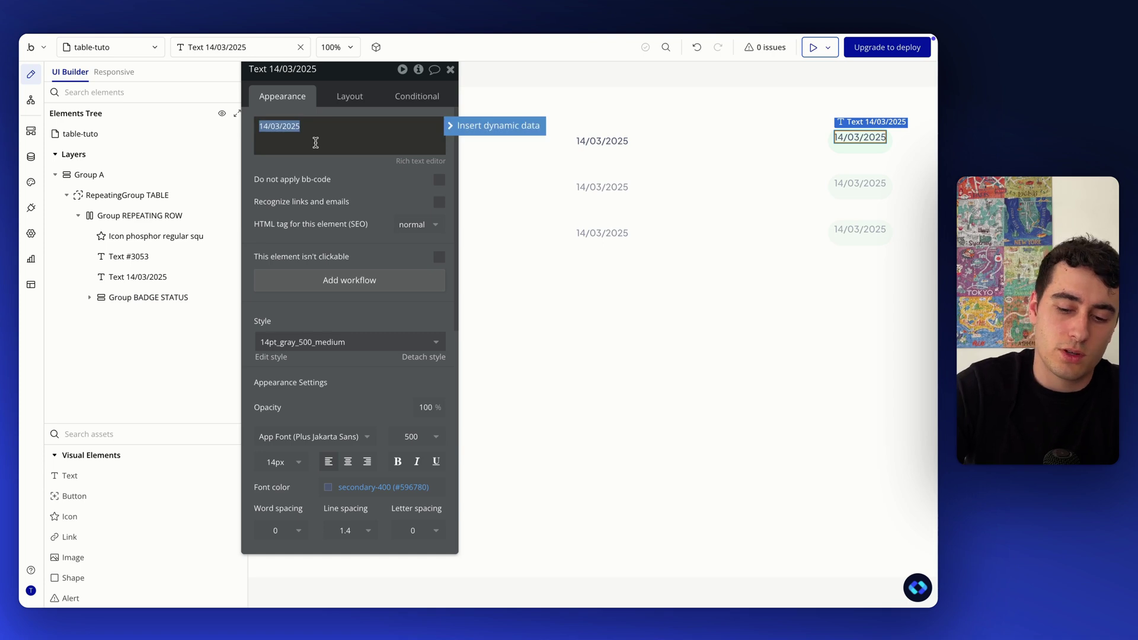
{"action": "type", "text": "Paid"}
{"action": "left_click", "coordinate": [311, 220]}
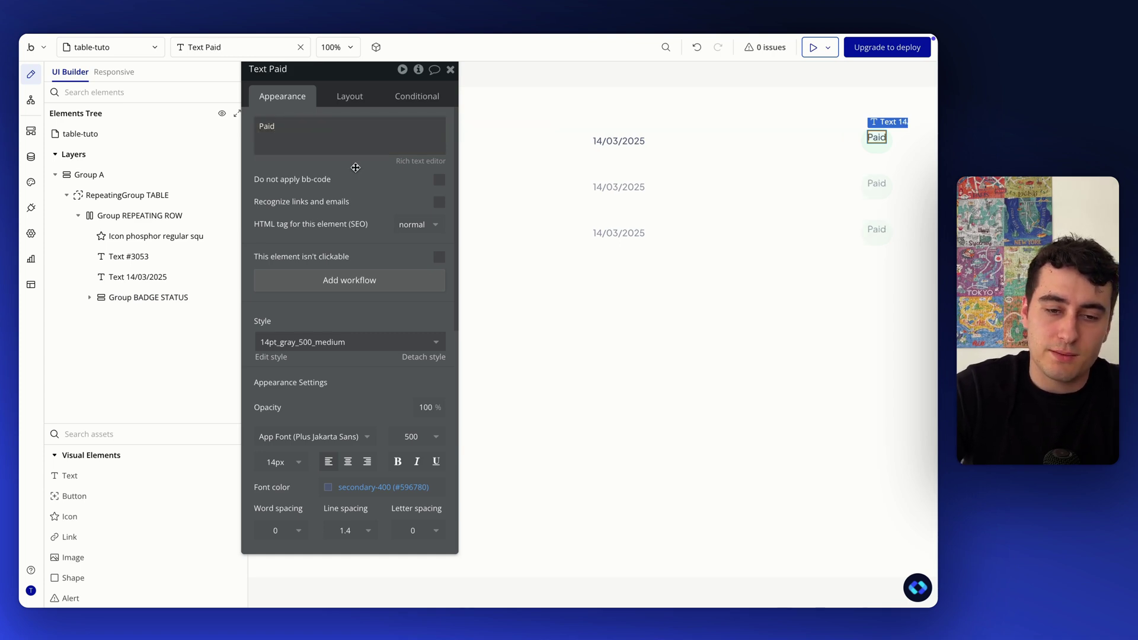
Step: Fit the Paid text's width to its content and set the minimum height of Group BADGE STATUS to 0
{"action": "left_click", "coordinate": [349, 96]}
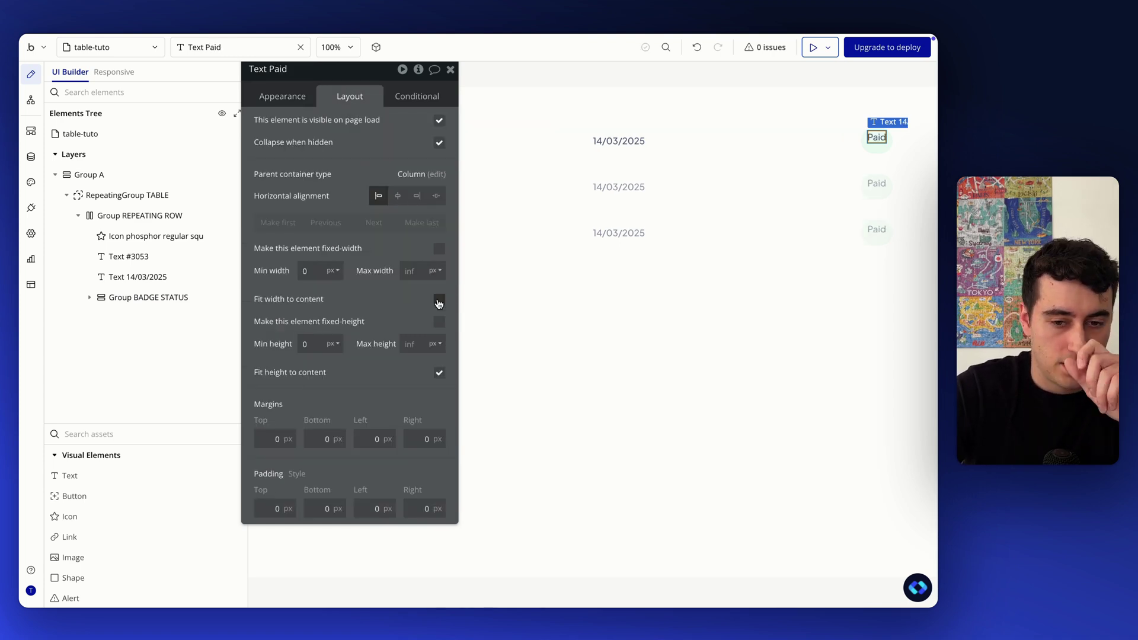
{"action": "left_click", "coordinate": [439, 300]}
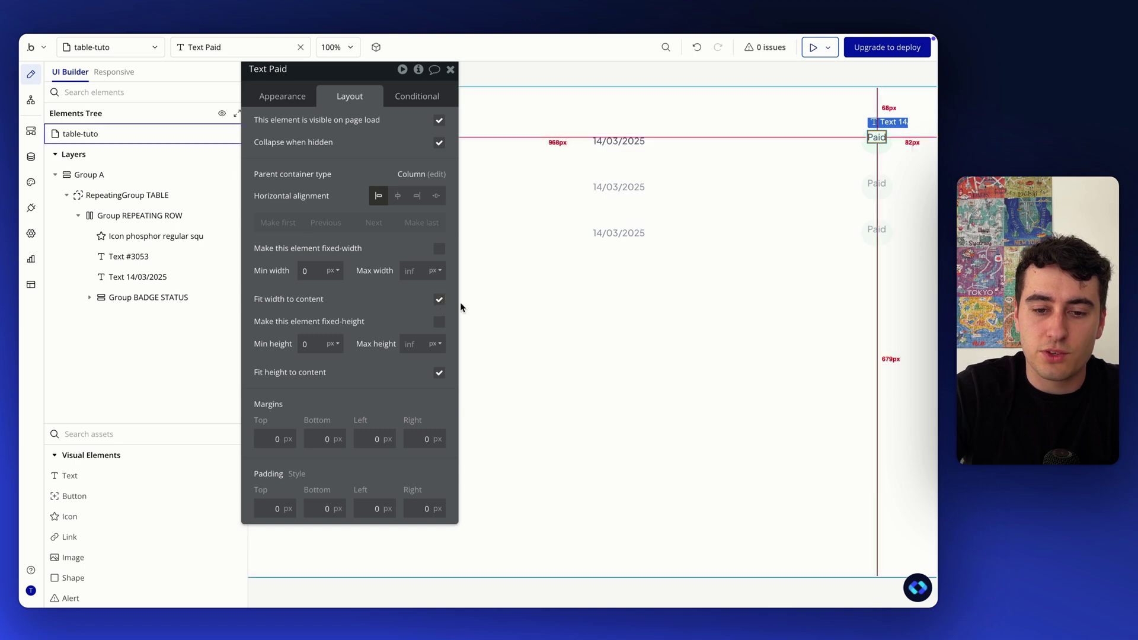
{"action": "left_click", "coordinate": [865, 156]}
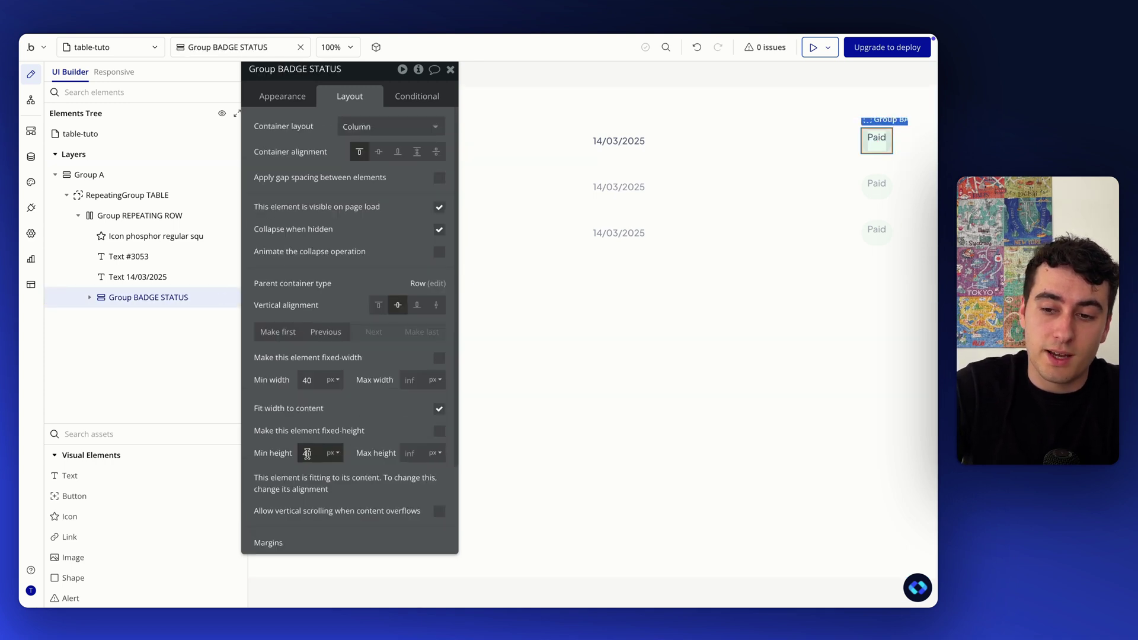
{"action": "left_click", "coordinate": [841, 147]}
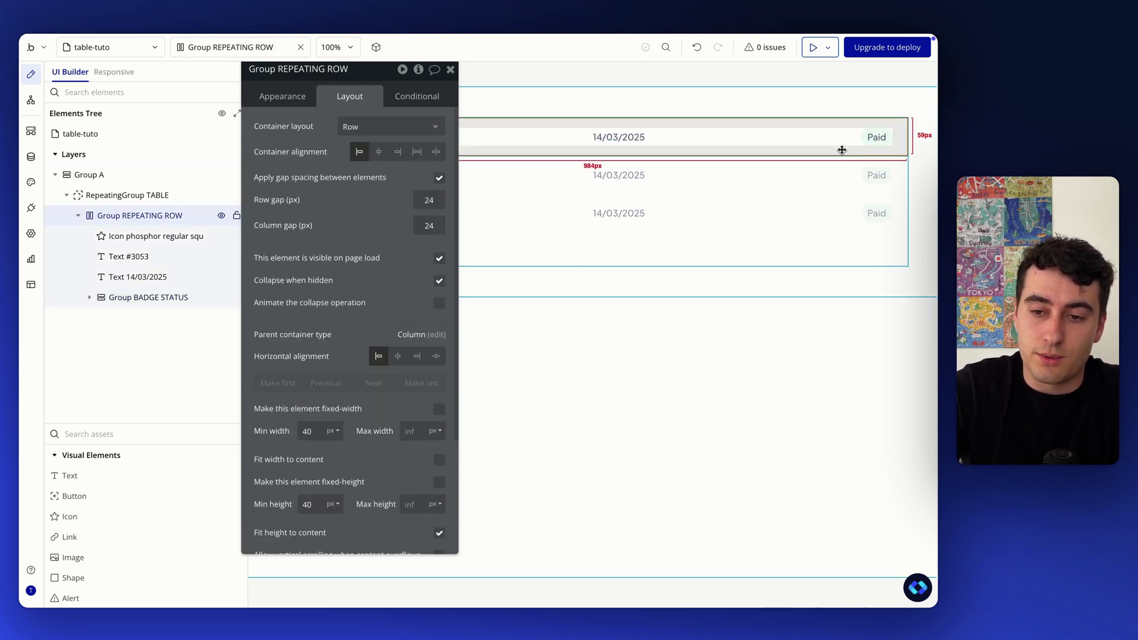
Step: Add an icon above the Paid text in Group BADGE STATUS and set it to the Phosphor Bold Check
{"action": "left_click", "coordinate": [865, 144]}
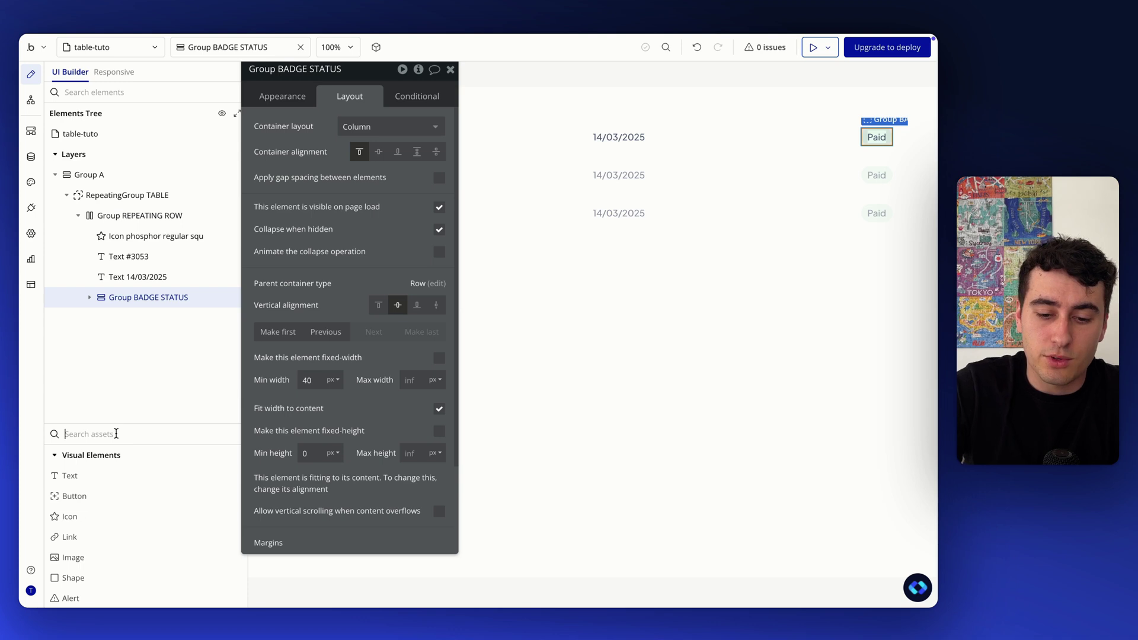
{"action": "type", "text": "ico"}
{"action": "left_click_drag", "start_coordinate": [89, 474], "coordinate": [871, 139]}
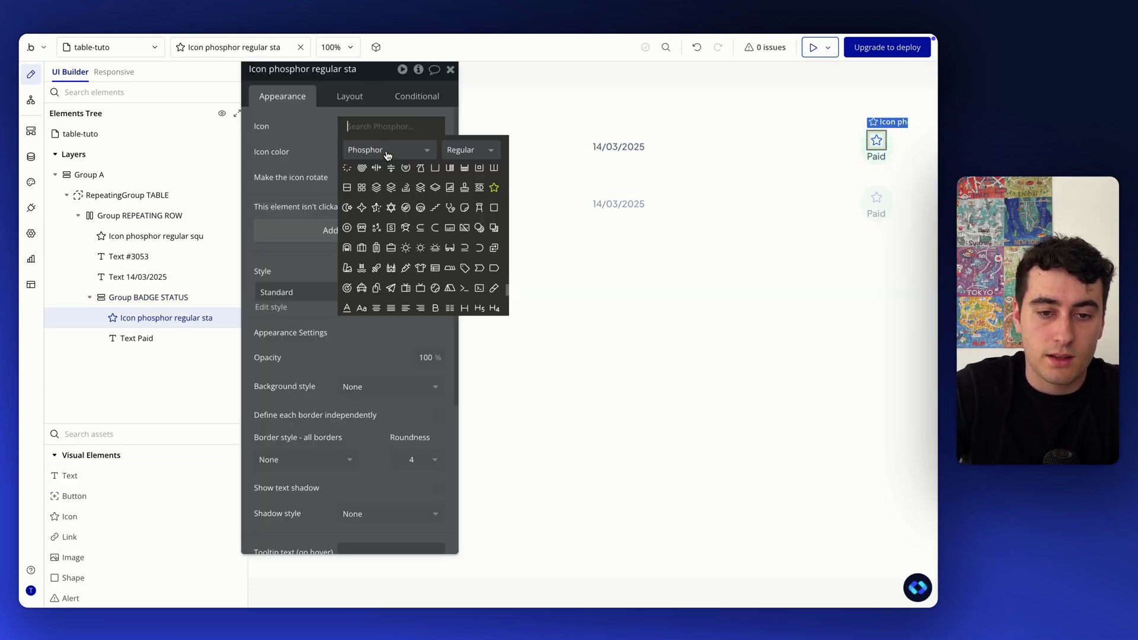
{"action": "type", "text": "check"}
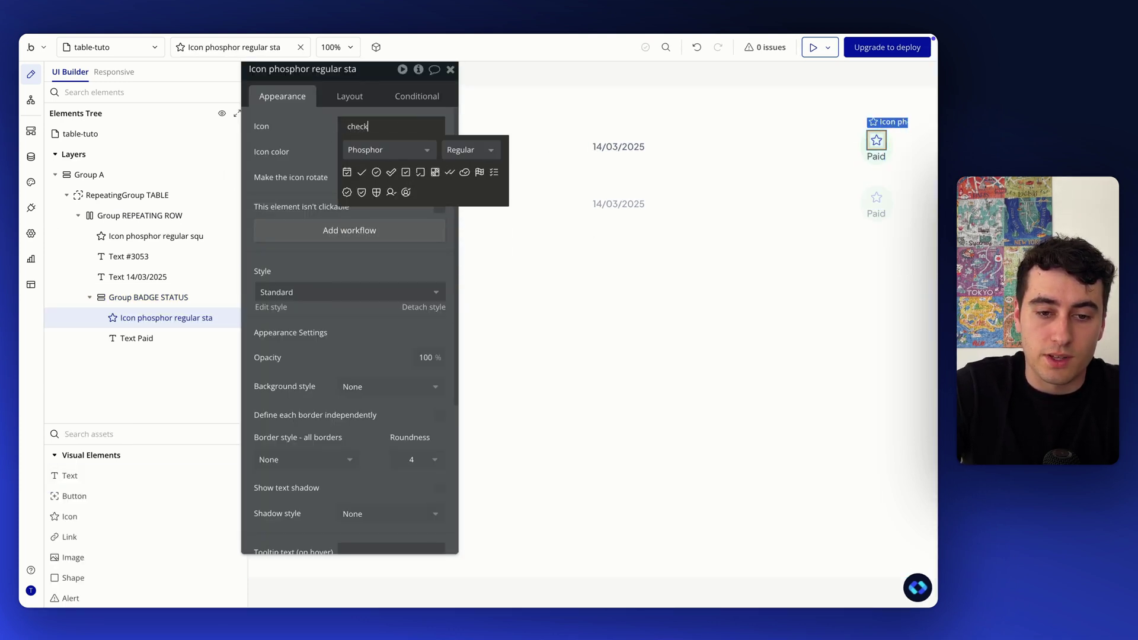
{"action": "left_click", "coordinate": [471, 153]}
{"action": "left_click", "coordinate": [459, 240]}
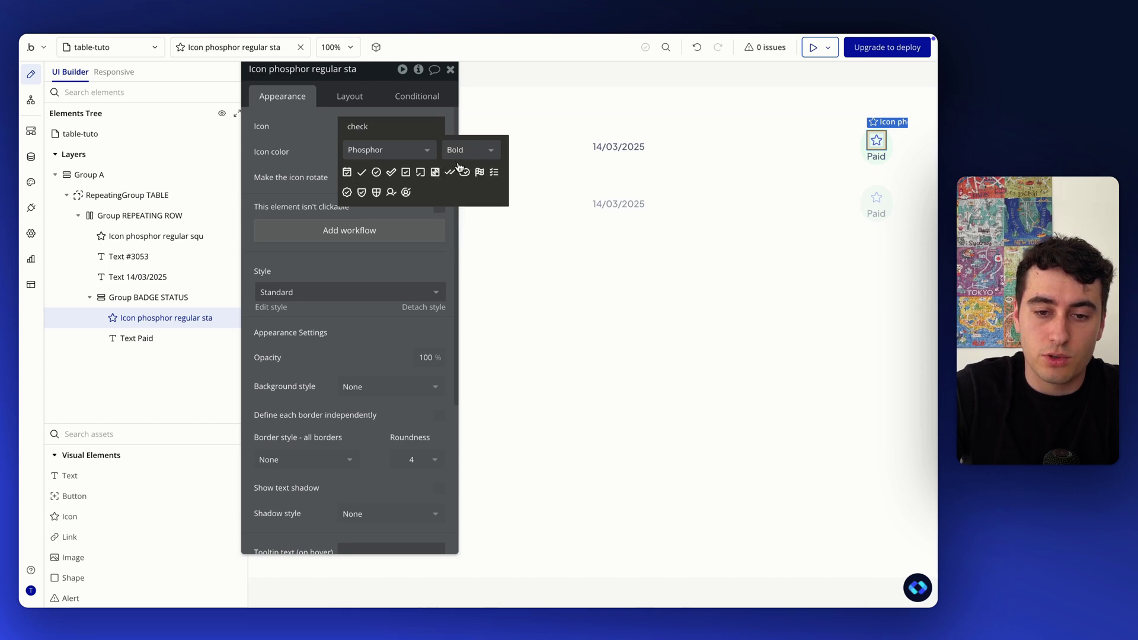
{"action": "left_click", "coordinate": [362, 172]}
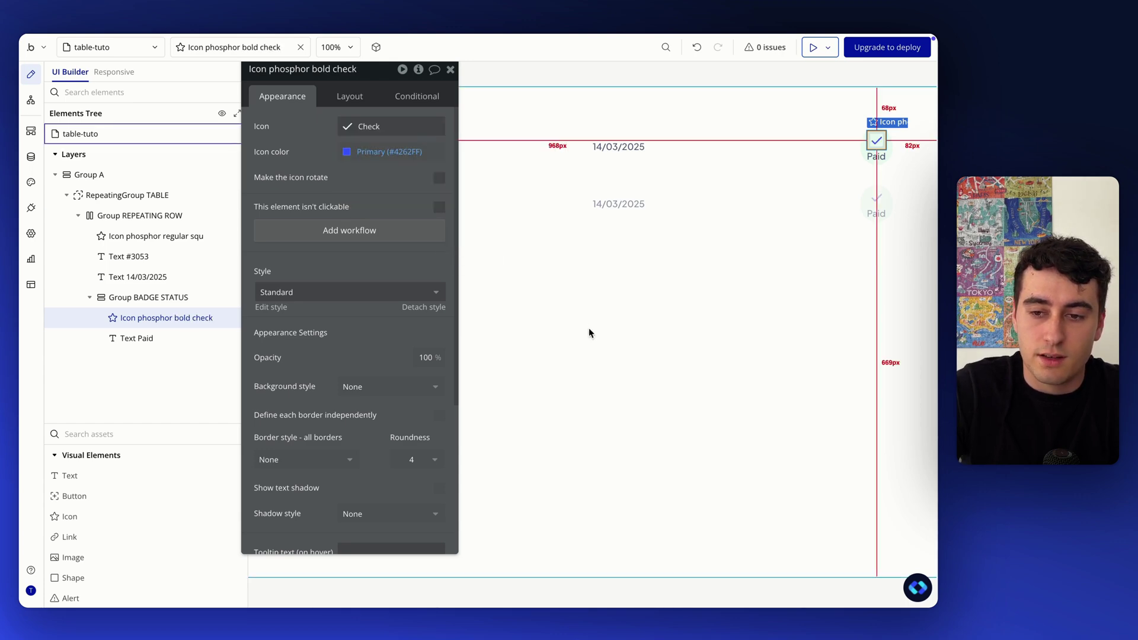
Step: Switch to Figma and copy the color 12B76A of the check icon in the first row's Paid badge
{"action": "key", "text": "ctrl+Up"}
{"action": "left_click", "coordinate": [476, 80]}
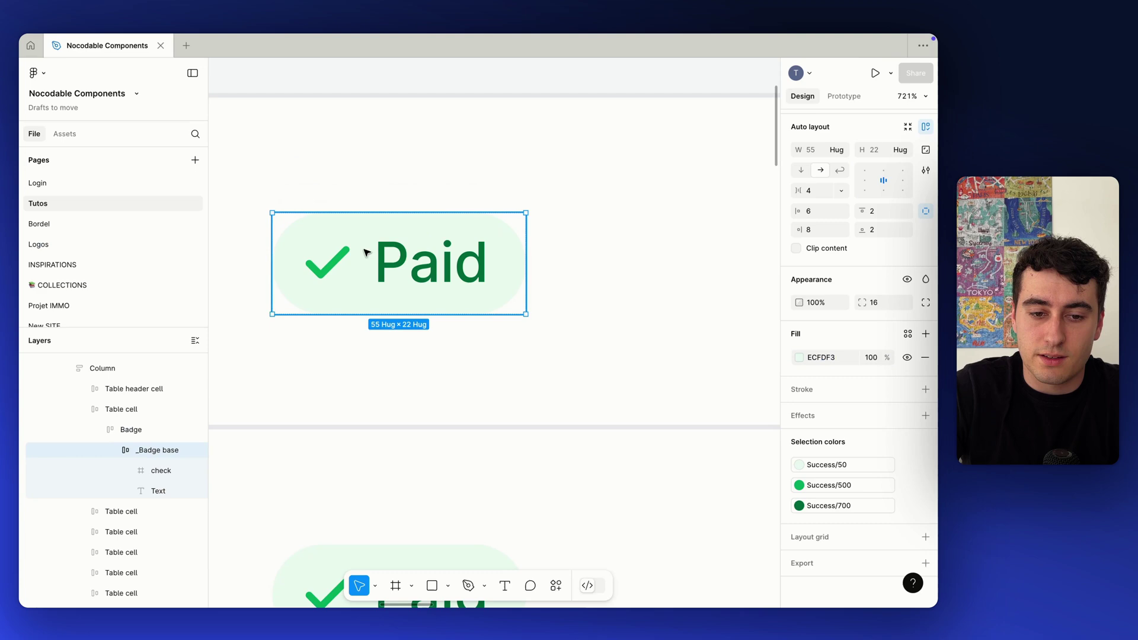
{"action": "left_click", "coordinate": [322, 264]}
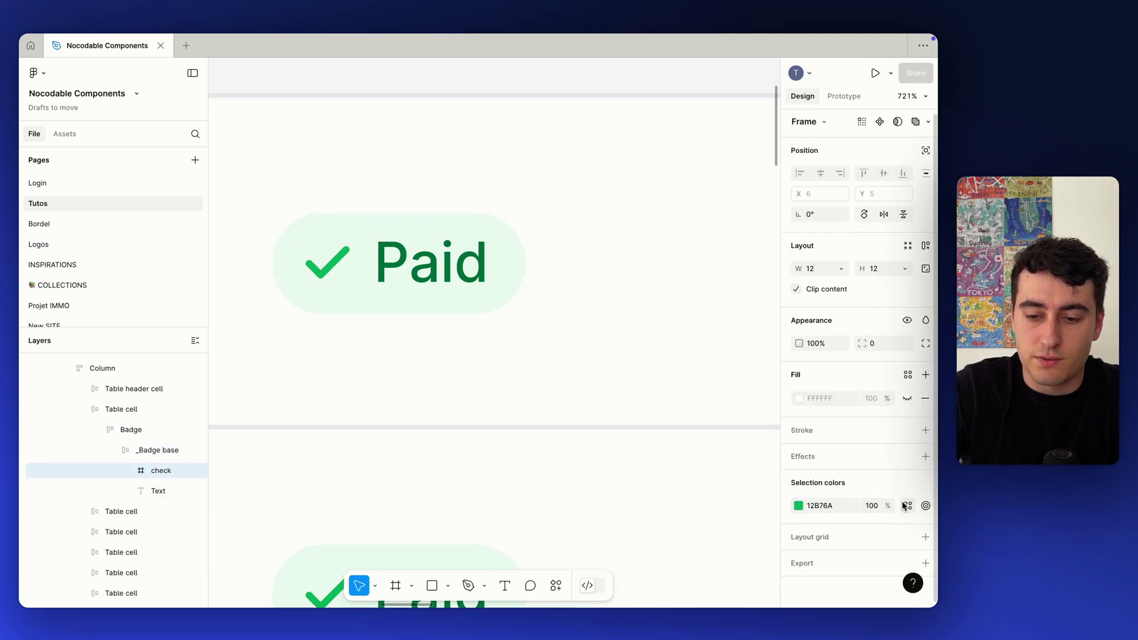
{"action": "left_click", "coordinate": [815, 508]}
{"action": "key", "text": "super+c"}
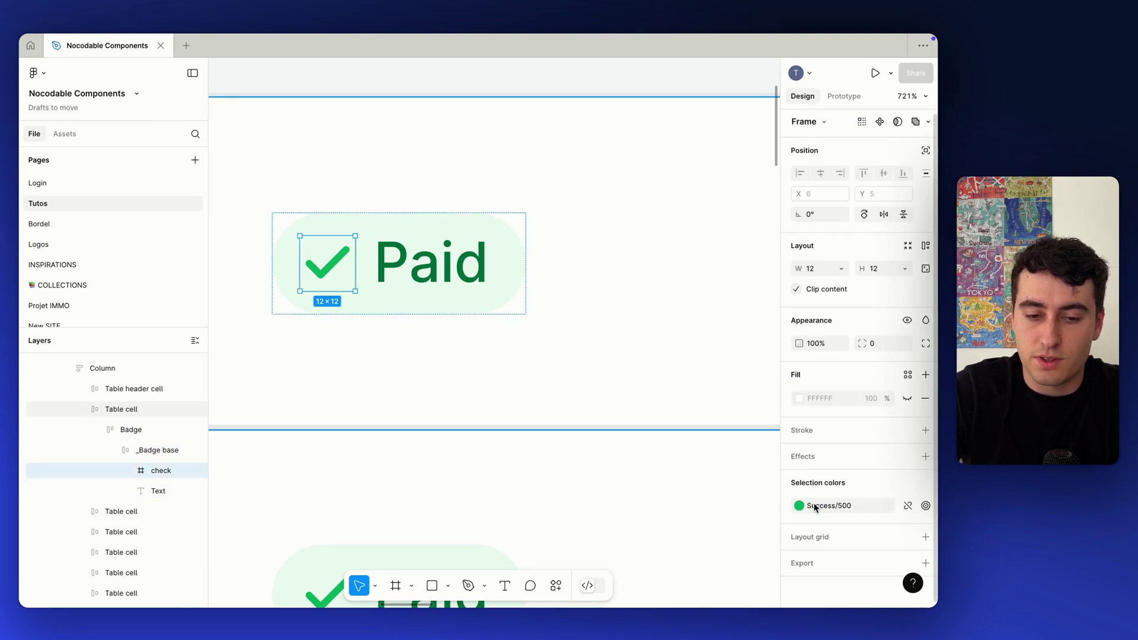
Step: Switch back to Bubble and set the badge check icon's color to #12B76A
{"action": "key", "text": "ctrl+Up"}
{"action": "left_click", "coordinate": [621, 70]}
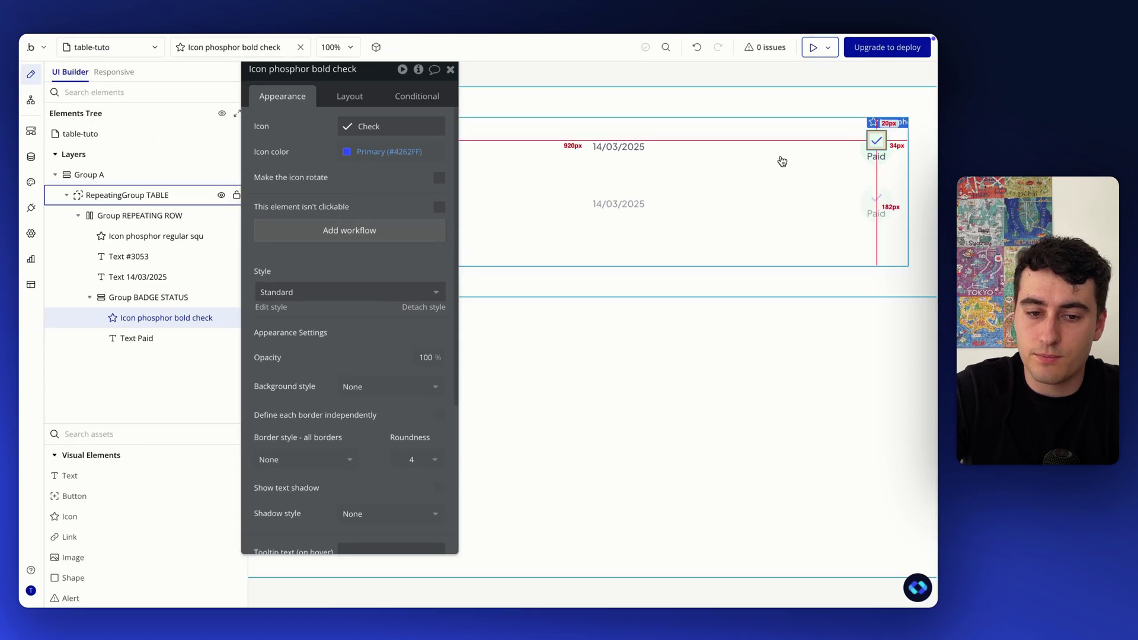
{"action": "left_click", "coordinate": [382, 147]}
{"action": "key", "text": "super+v"}
{"action": "left_click", "coordinate": [292, 165]}
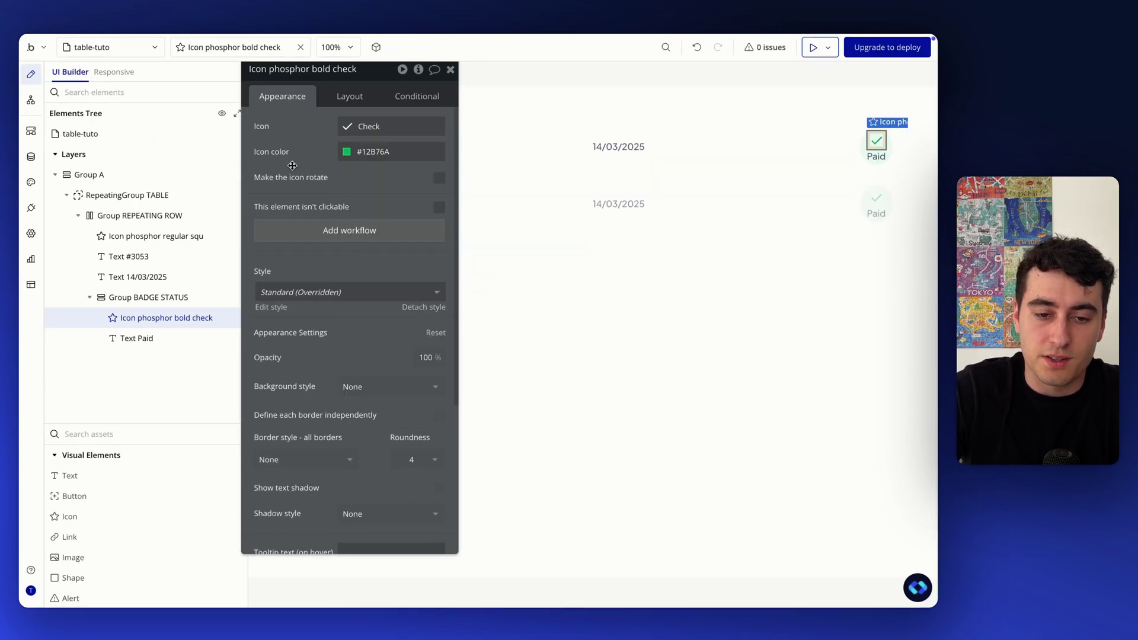
Step: Set the check icon's padding to 0 px on all four sides
{"action": "left_click", "coordinate": [351, 97]}
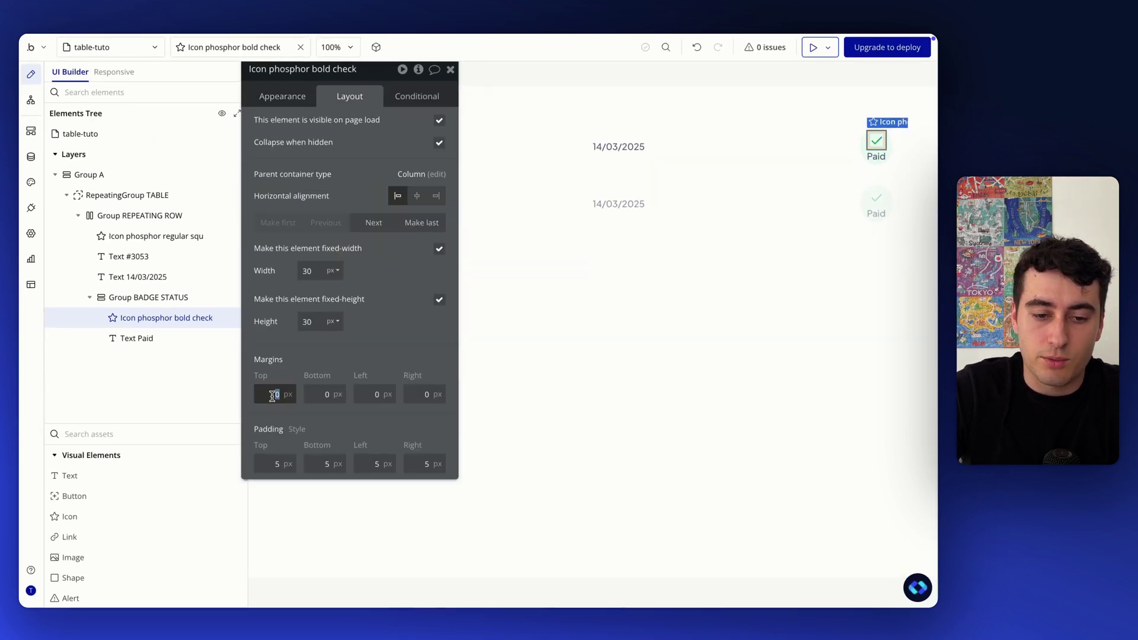
{"action": "left_click", "coordinate": [268, 463]}
{"action": "type", "text": "0"}
{"action": "key", "text": "Tab"}
{"action": "type", "text": "0"}
{"action": "key", "text": "Tab"}
{"action": "type", "text": "0"}
{"action": "key", "text": "Tab"}
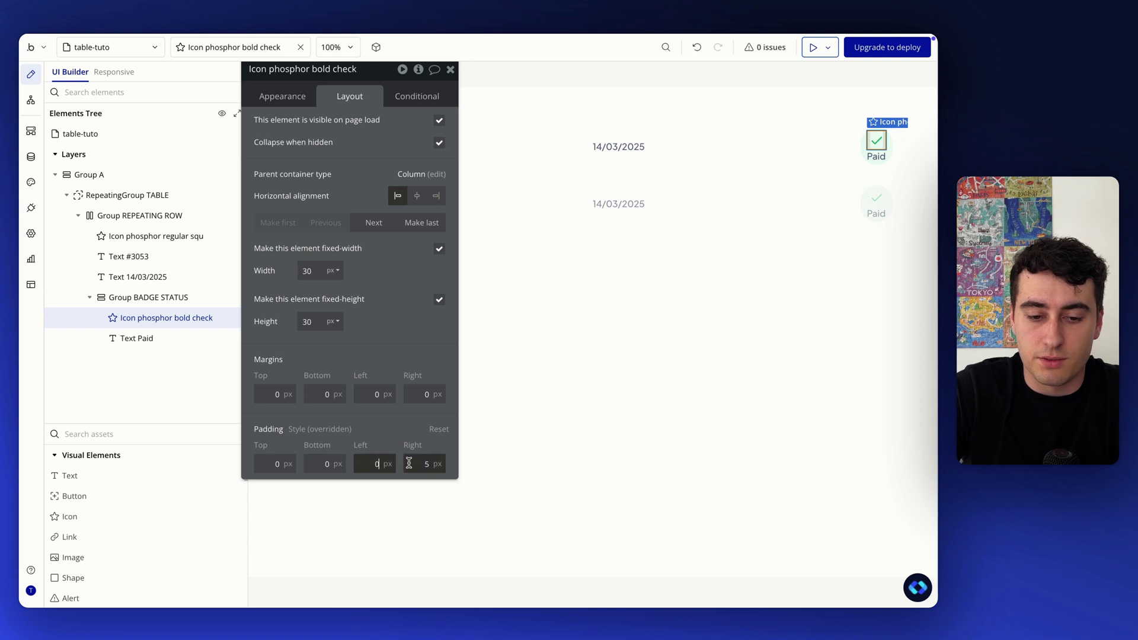
{"action": "type", "text": "0"}
{"action": "left_click", "coordinate": [413, 431]}
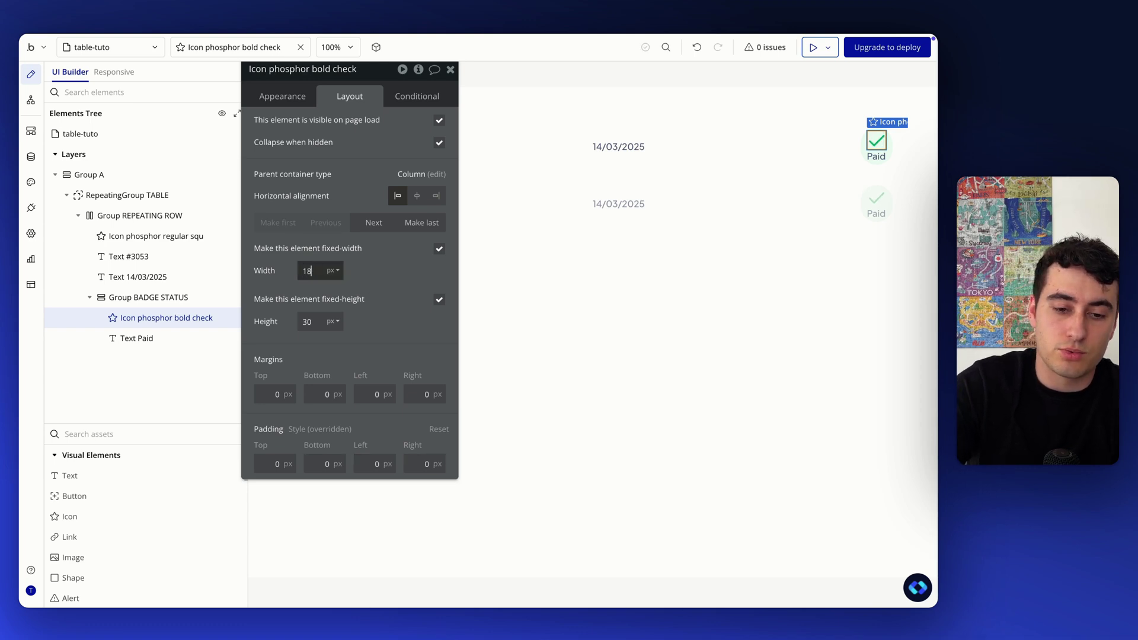
Step: Set the check icon's fixed width and height to 18 px
{"action": "key", "text": "Tab"}
{"action": "type", "text": "18"}
{"action": "left_click", "coordinate": [386, 322]}
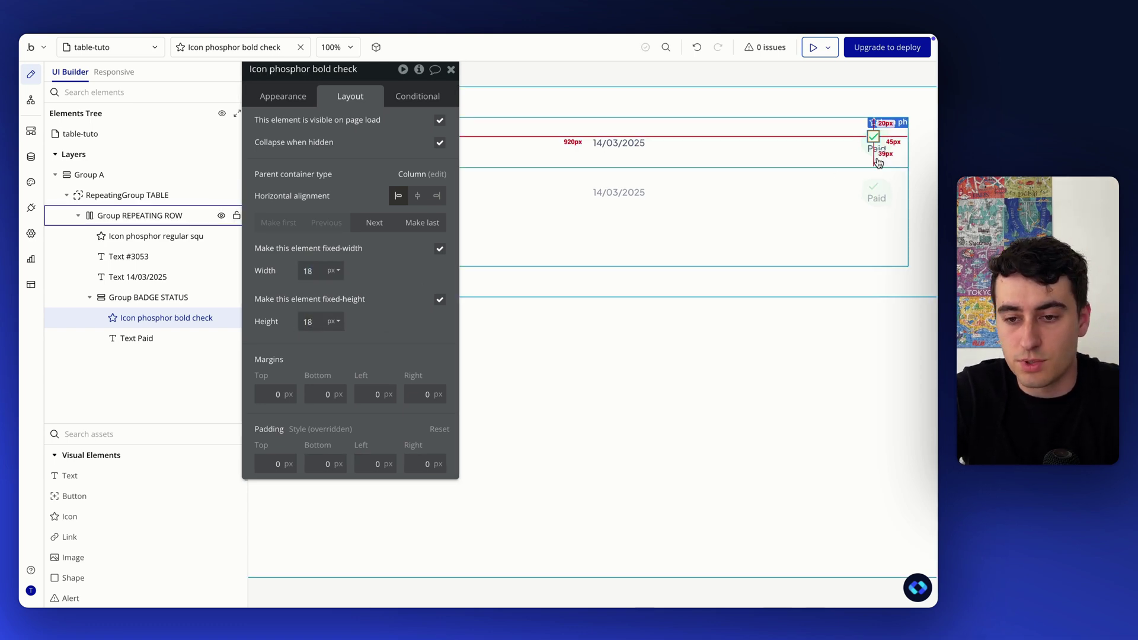
Step: Change the container layout of Group BADGE STATUS to Row and apply gap spacing with a column gap of 6 px
{"action": "left_click", "coordinate": [887, 143]}
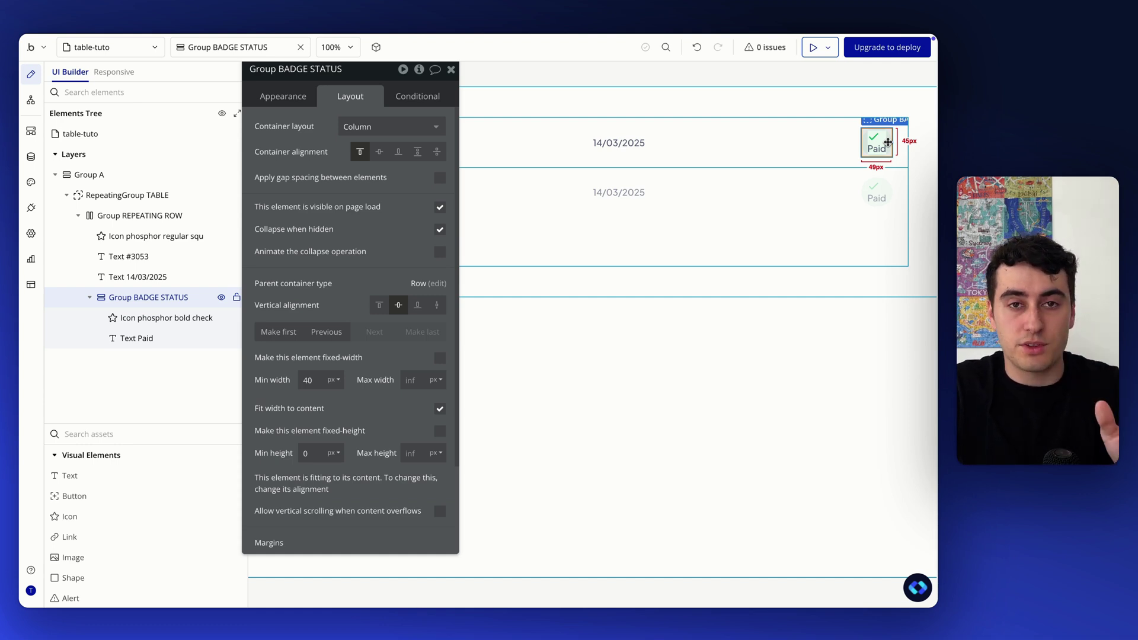
{"action": "left_click", "coordinate": [411, 127]}
{"action": "left_click", "coordinate": [395, 185]}
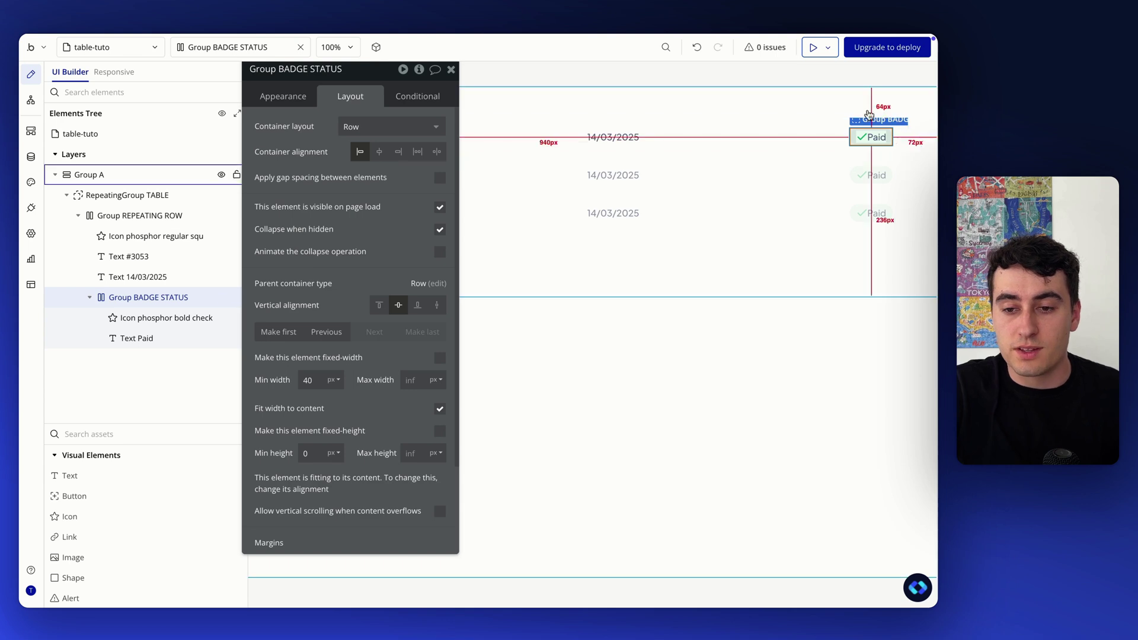
{"action": "left_click", "coordinate": [438, 180]}
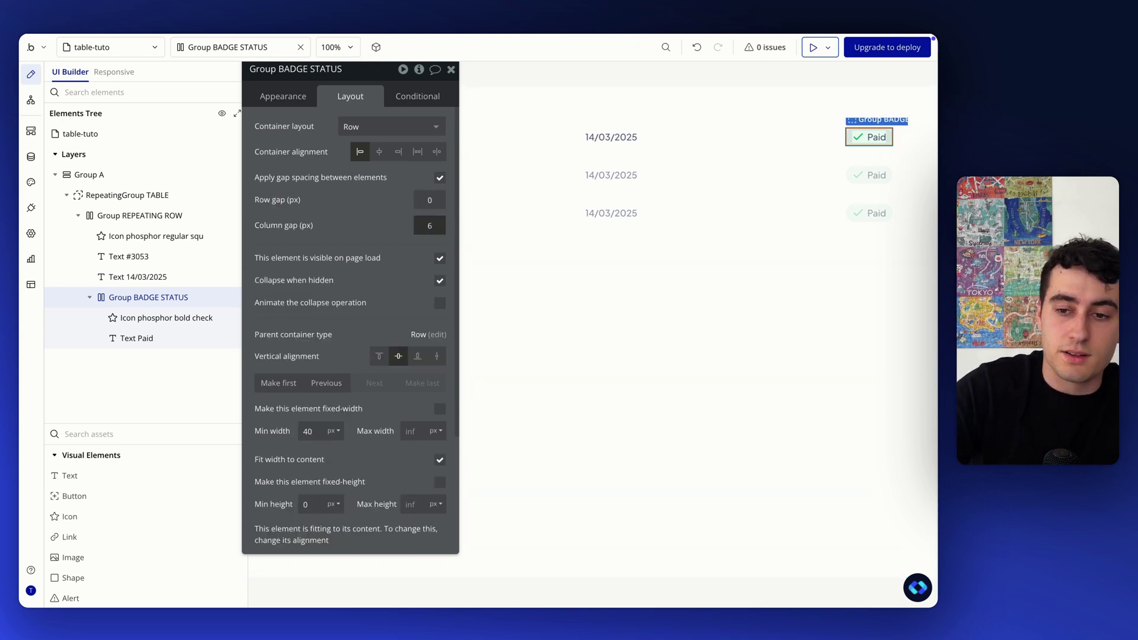
Step: Select the Paid text in the badge, then switch to Figma and copy the fill color 027A48 of its Paid label
{"action": "left_click", "coordinate": [876, 138]}
{"action": "key", "text": "ctrl+Up"}
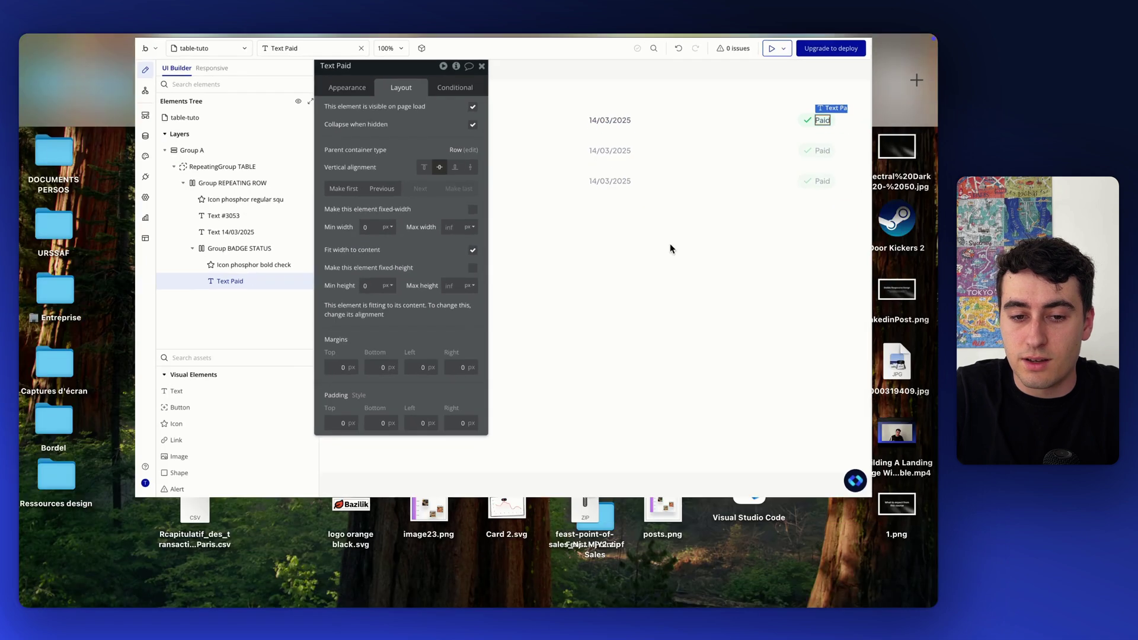
{"action": "left_click", "coordinate": [488, 98]}
{"action": "double_click", "coordinate": [460, 260]}
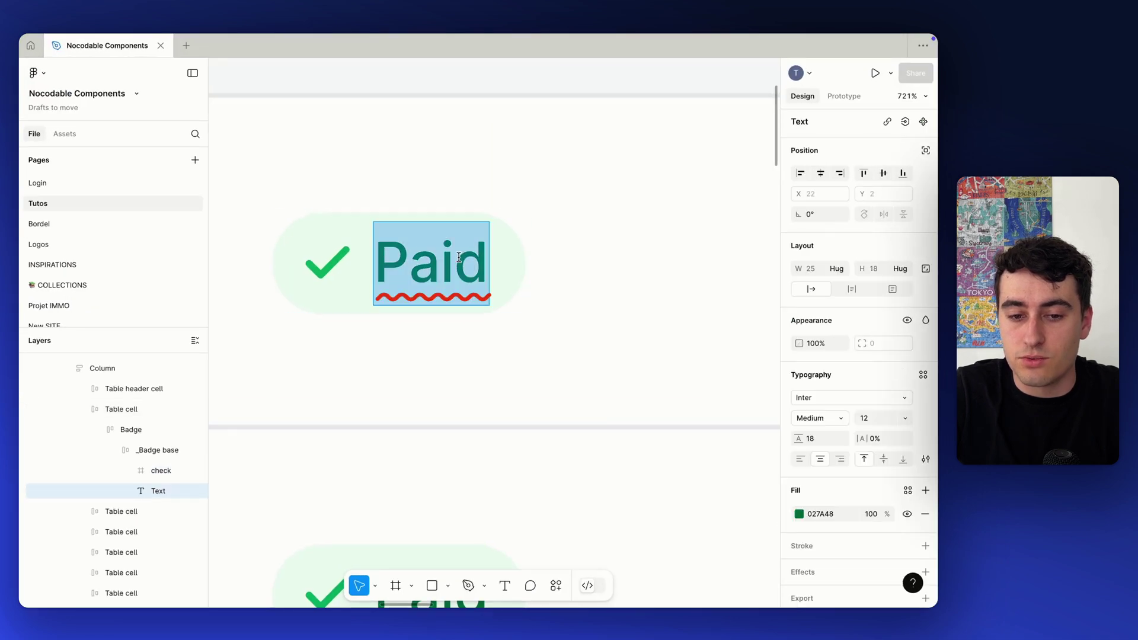
{"action": "left_click", "coordinate": [827, 515]}
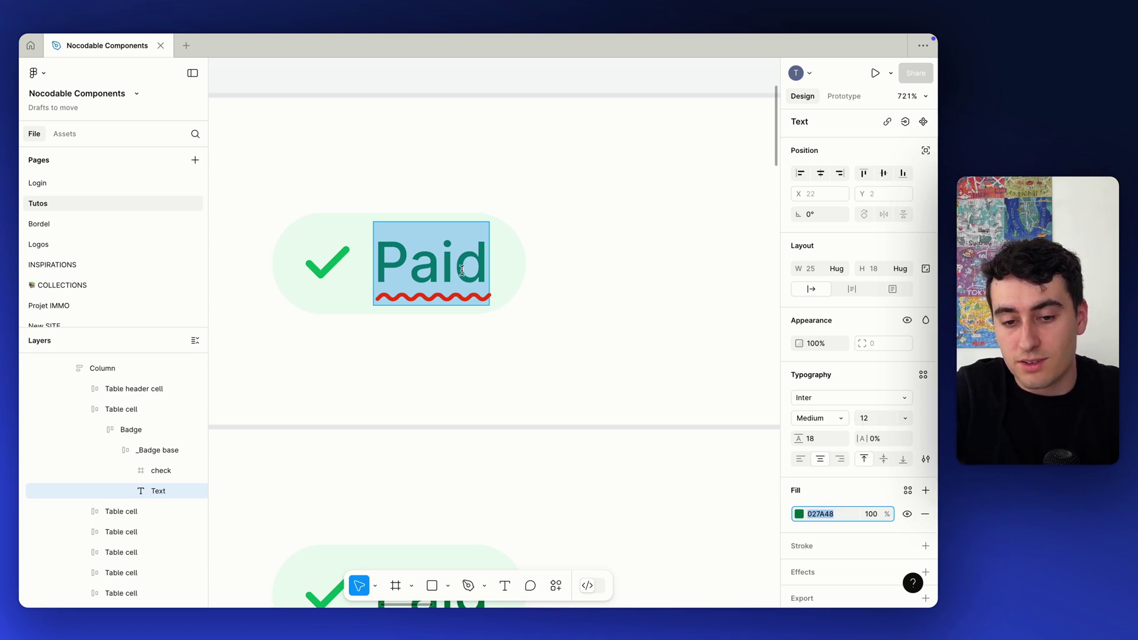
Step: Switch back to Bubble and apply the 12pt_black_500_medium style to the Paid text
{"action": "key", "text": "ctrl+Up"}
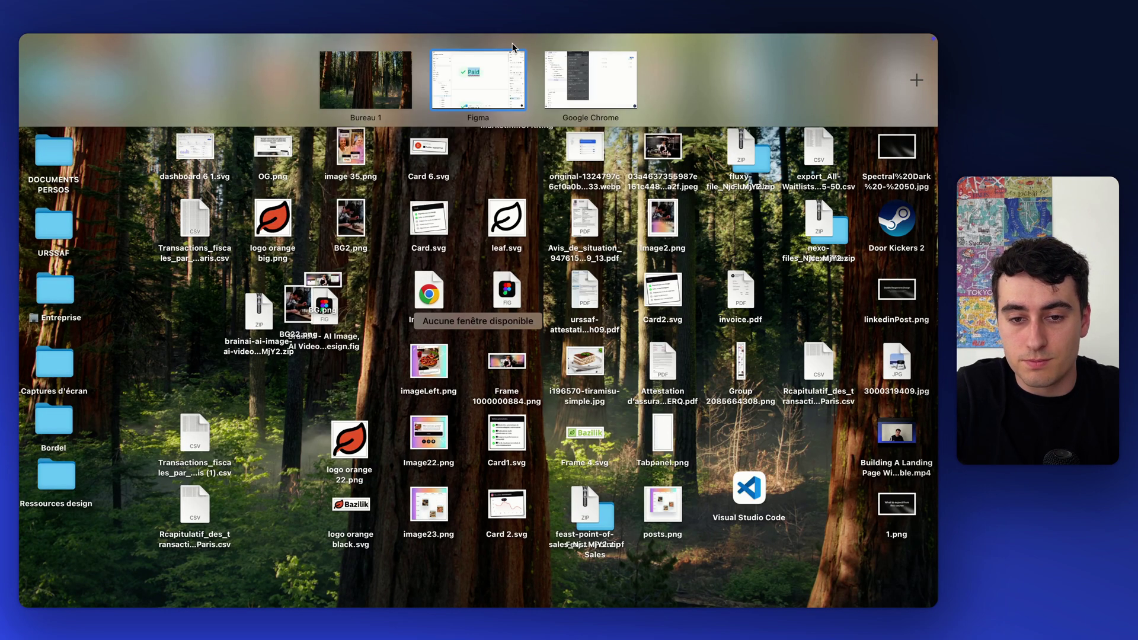
{"action": "left_click", "coordinate": [576, 71]}
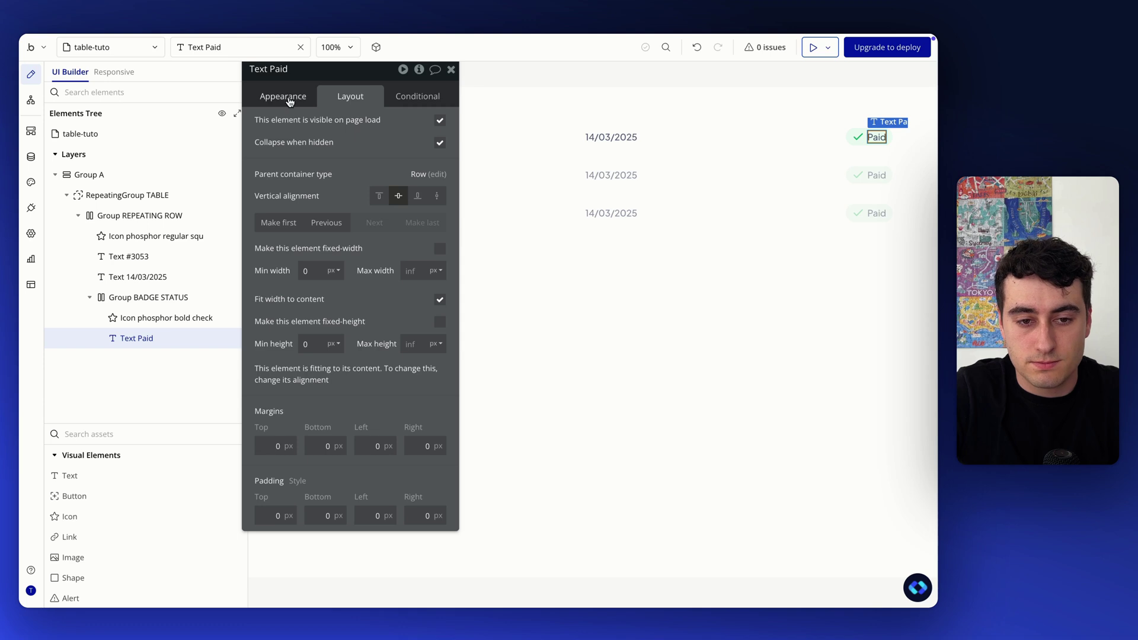
{"action": "left_click", "coordinate": [290, 102]}
{"action": "left_click", "coordinate": [338, 342]}
{"action": "type", "text": "12"}
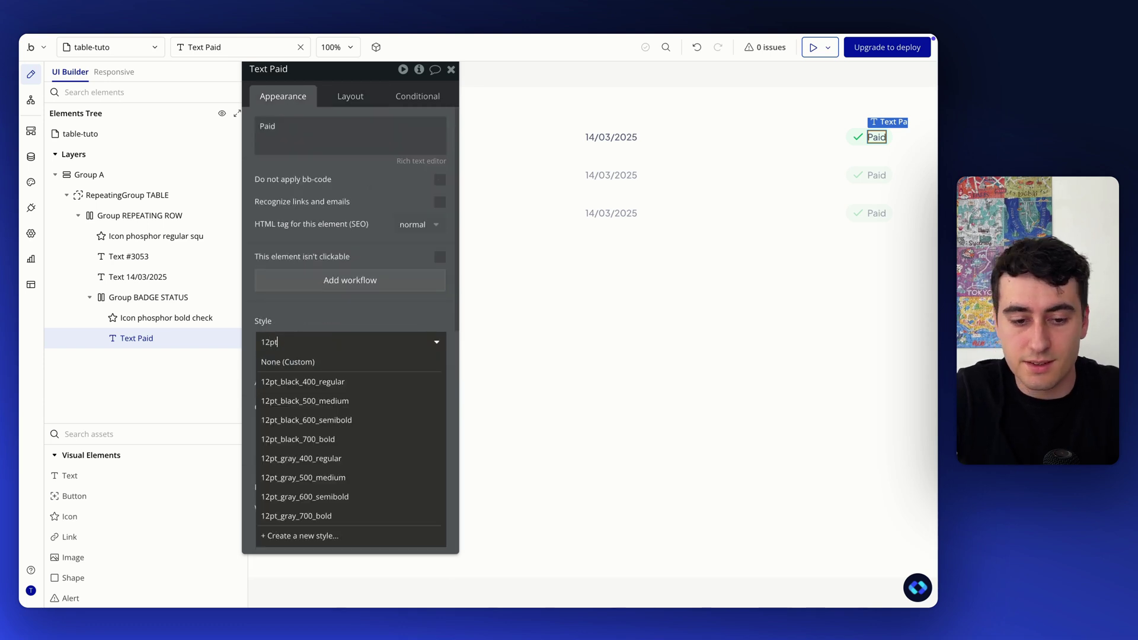
{"action": "type", "text": "pt"}
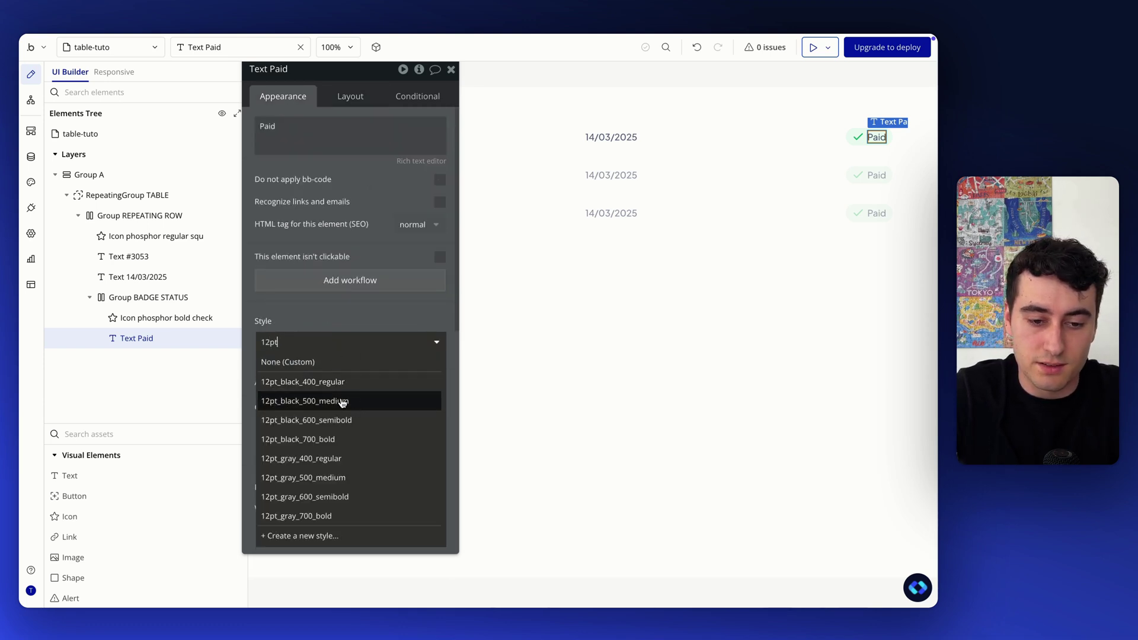
{"action": "left_click", "coordinate": [342, 402]}
Step: Set the font color of the Paid text to #027A48
{"action": "scroll", "coordinate": [361, 379], "scroll_direction": "down", "scroll_amount": 3}
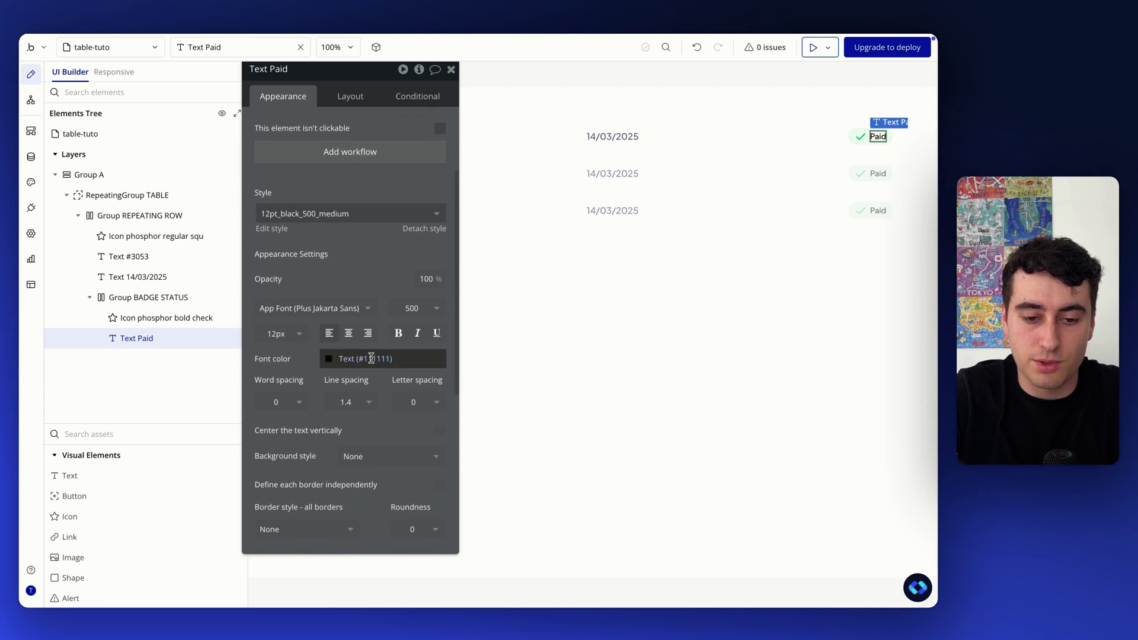
{"action": "left_click", "coordinate": [371, 358]}
{"action": "left_click", "coordinate": [369, 467]}
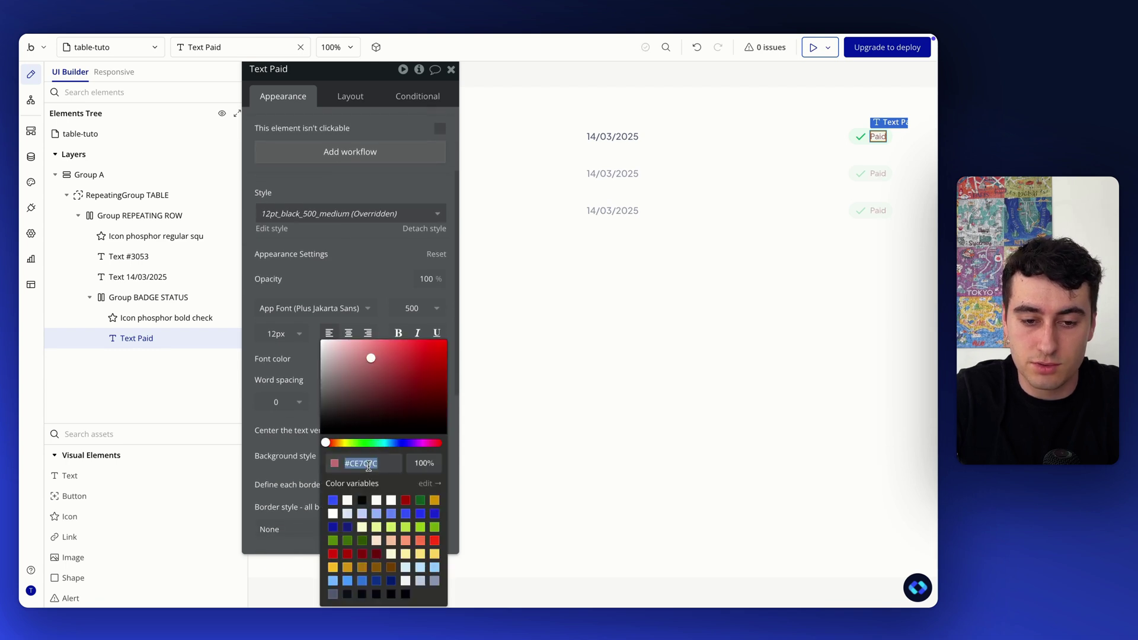
{"action": "type", "text": "#027A48"}
{"action": "left_click", "coordinate": [349, 262]}
Step: Set the font size of the Paid text to 14px
{"action": "left_click", "coordinate": [886, 136]}
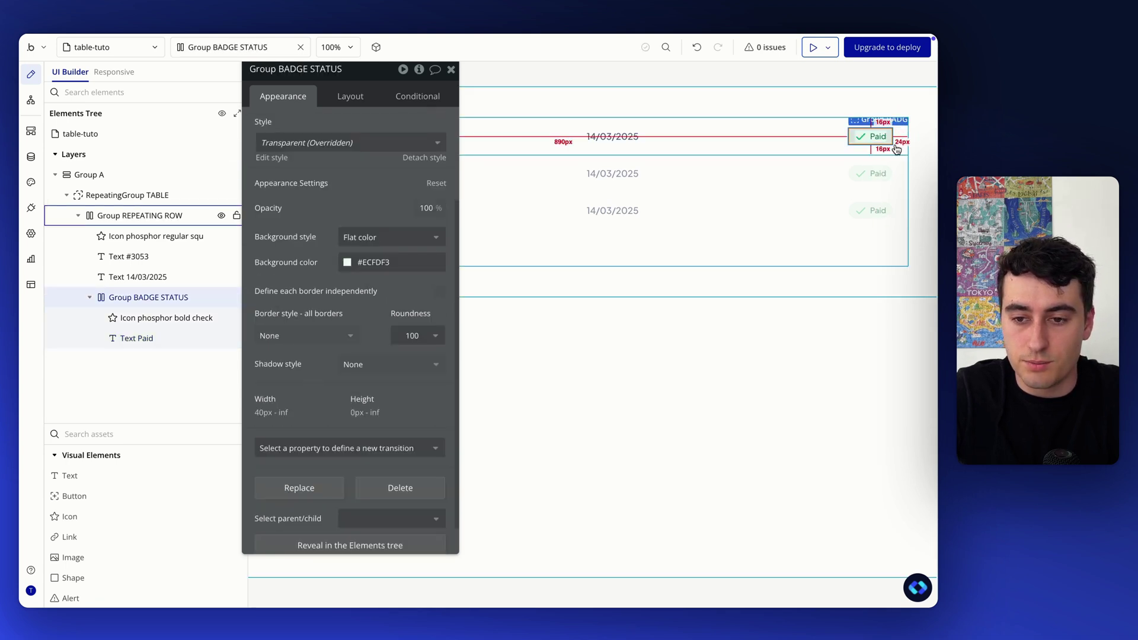
{"action": "left_click", "coordinate": [877, 140]}
{"action": "left_click", "coordinate": [877, 137]}
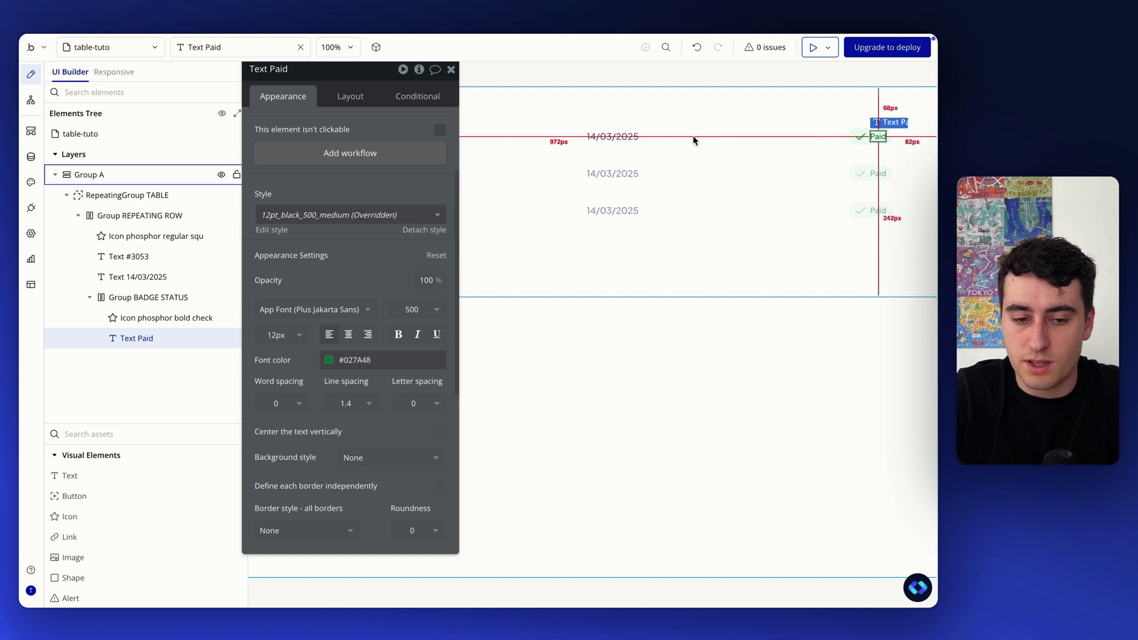
{"action": "left_click", "coordinate": [279, 336]}
{"action": "left_click", "coordinate": [265, 509]}
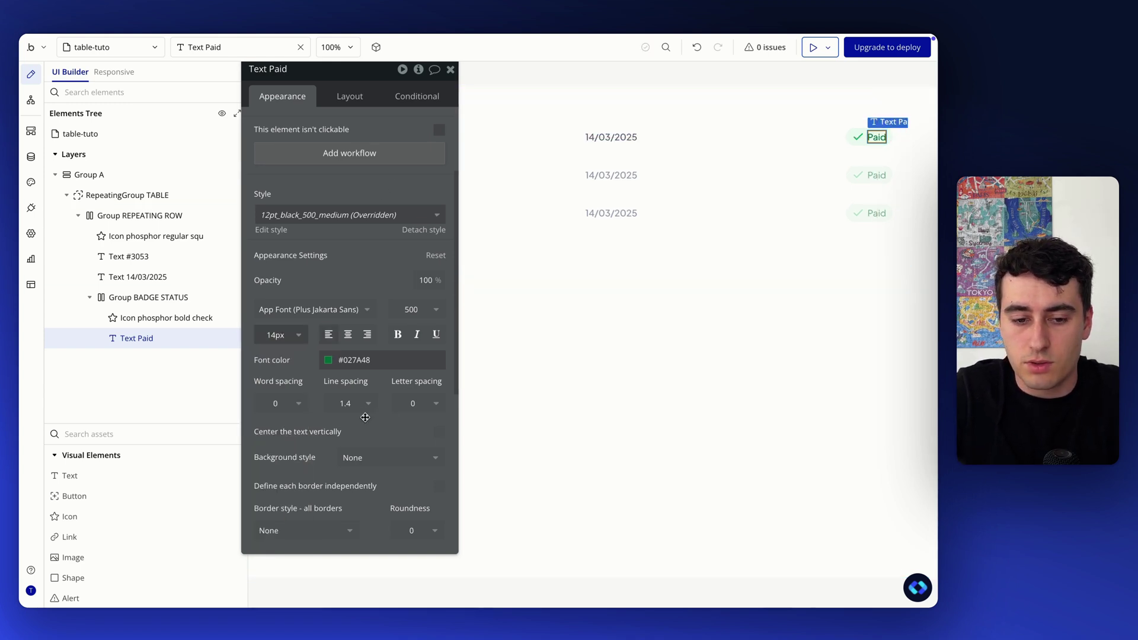
{"action": "left_click", "coordinate": [810, 409]}
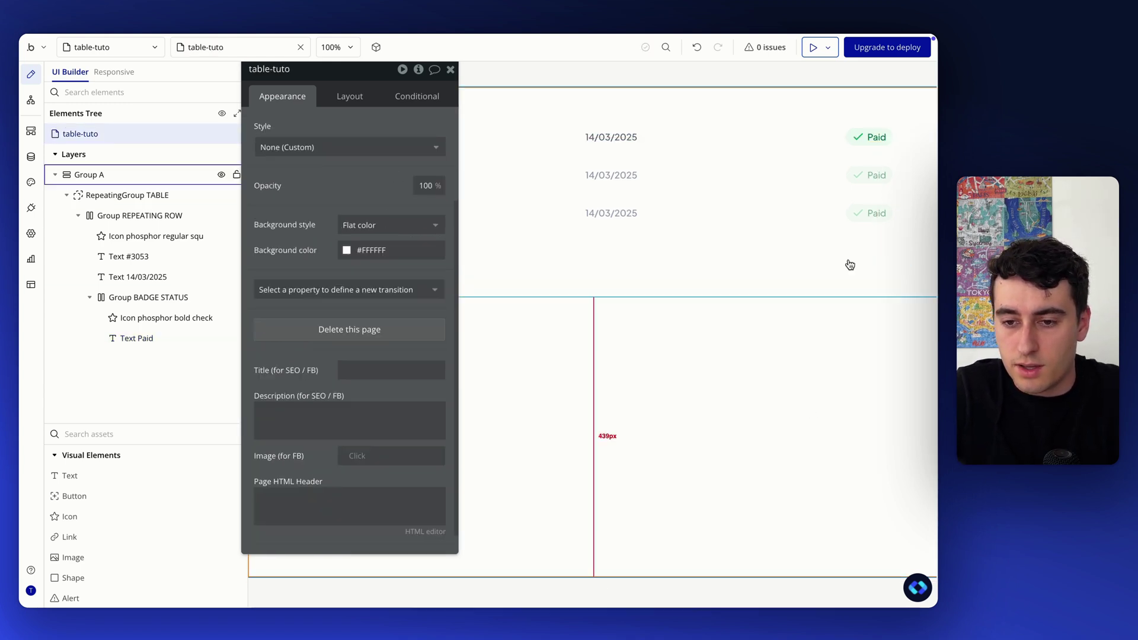
Step: Wrap Group BADGE STATUS in a row container and name the new group Group BADGE CONTAINER
{"action": "left_click", "coordinate": [889, 143]}
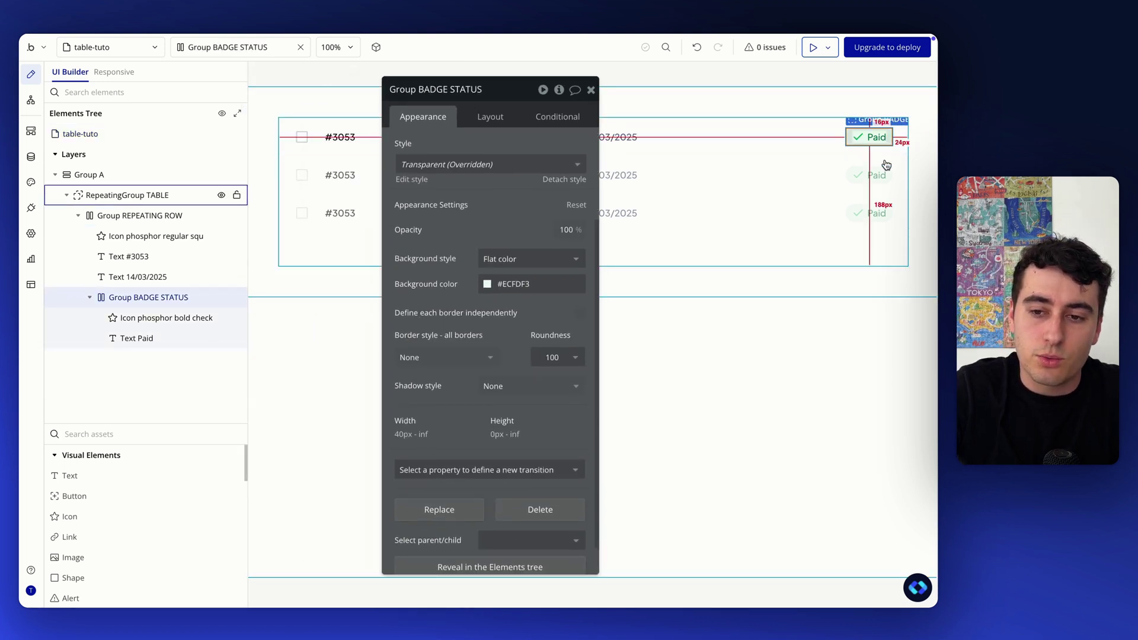
{"action": "left_click", "coordinate": [89, 297]}
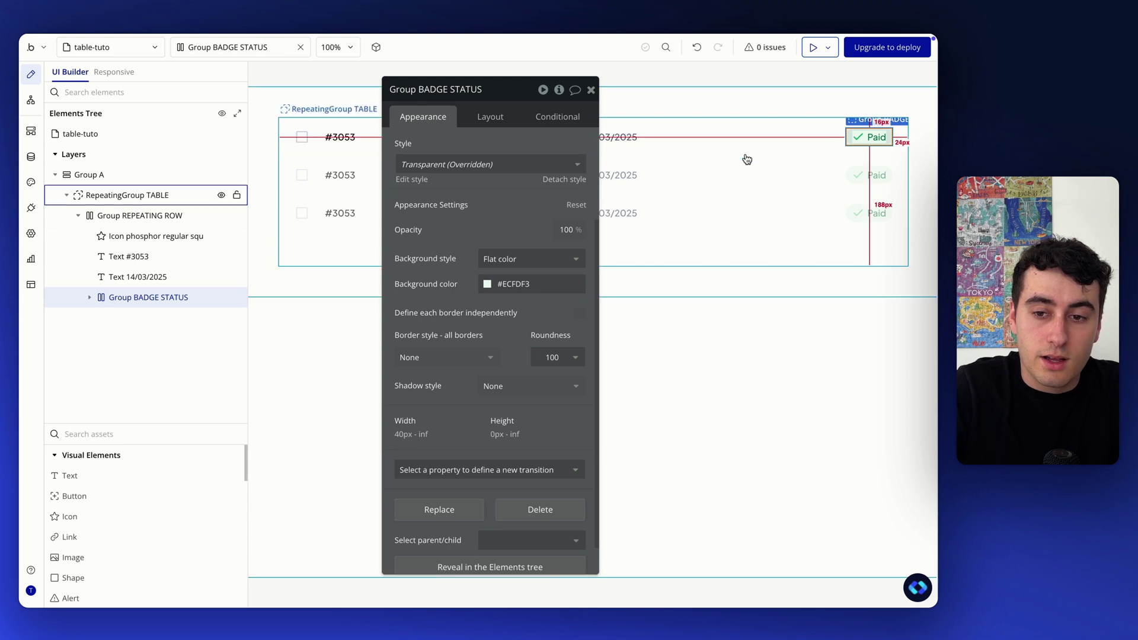
{"action": "left_click_drag", "start_coordinate": [530, 118], "coordinate": [395, 115]}
{"action": "left_click", "coordinate": [355, 112]}
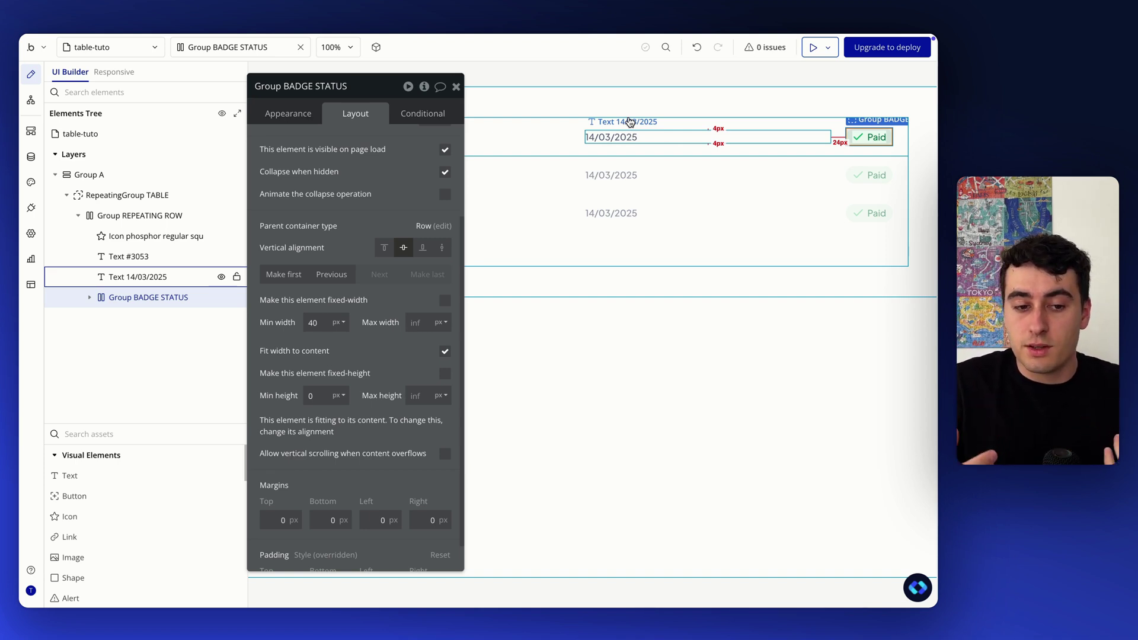
{"action": "right_click", "coordinate": [131, 298]}
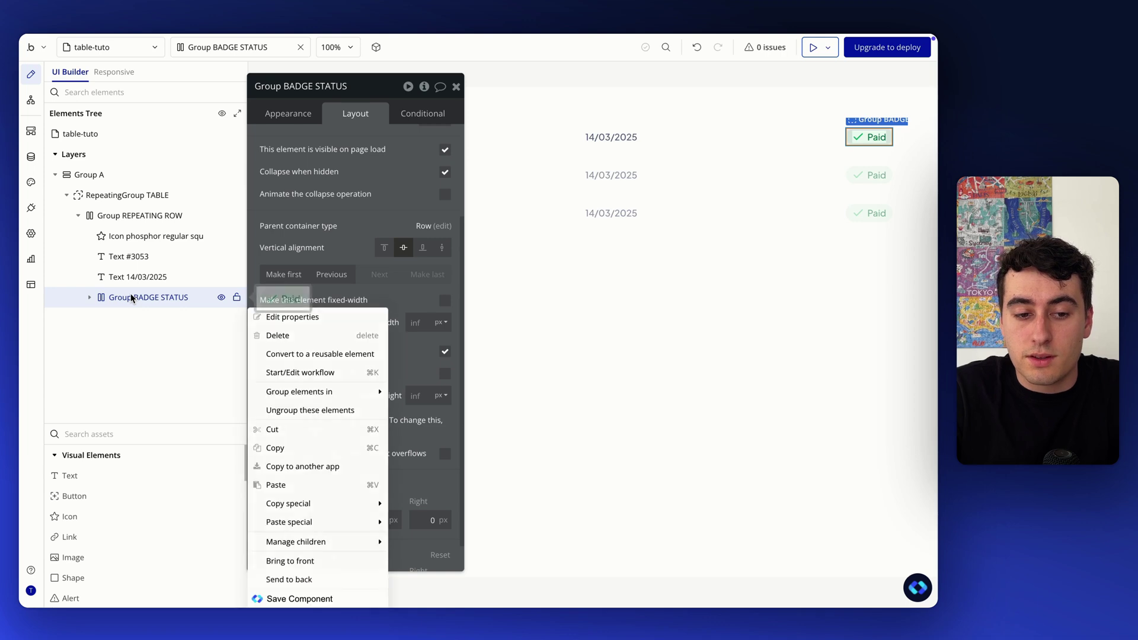
{"action": "mouse_move", "coordinate": [320, 389]}
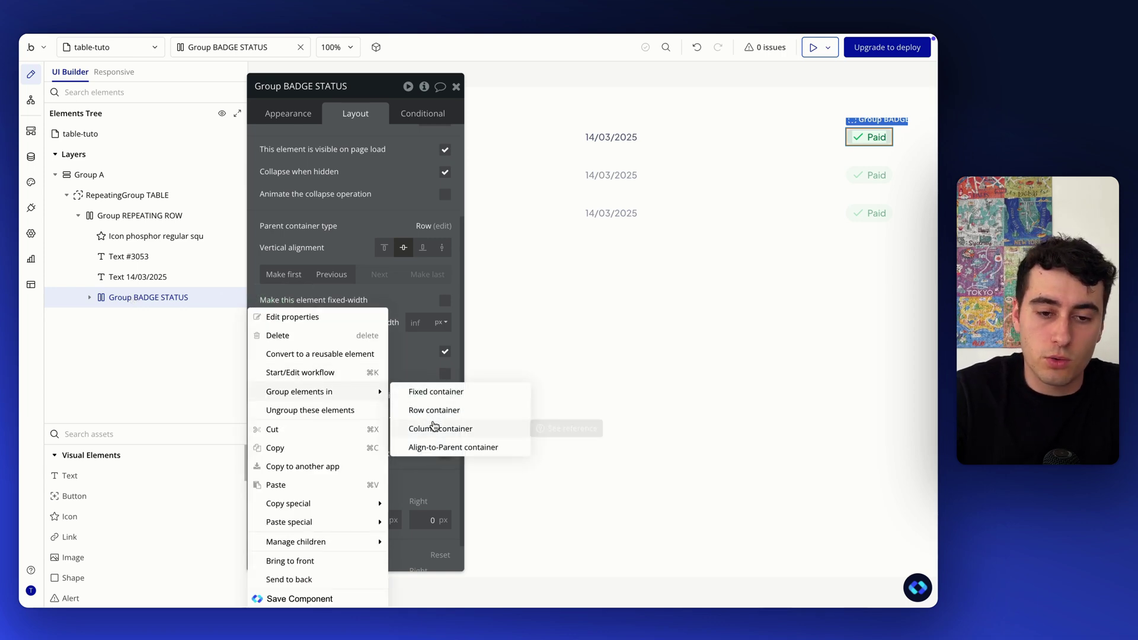
{"action": "left_click", "coordinate": [434, 410]}
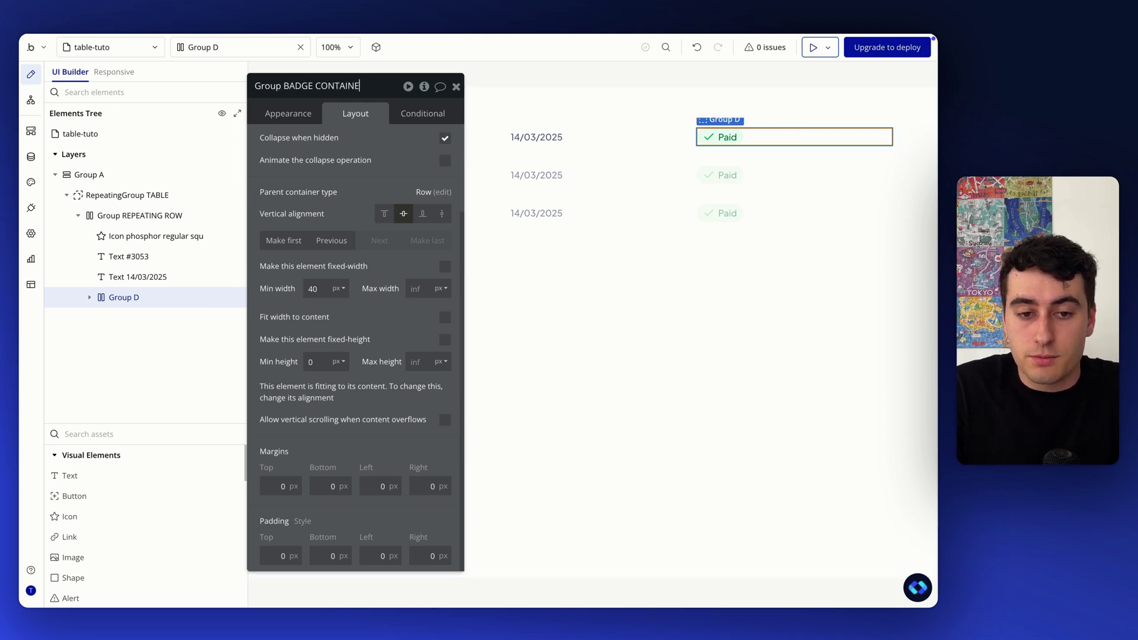
{"action": "type", "text": "R"}
{"action": "key", "text": "Return"}
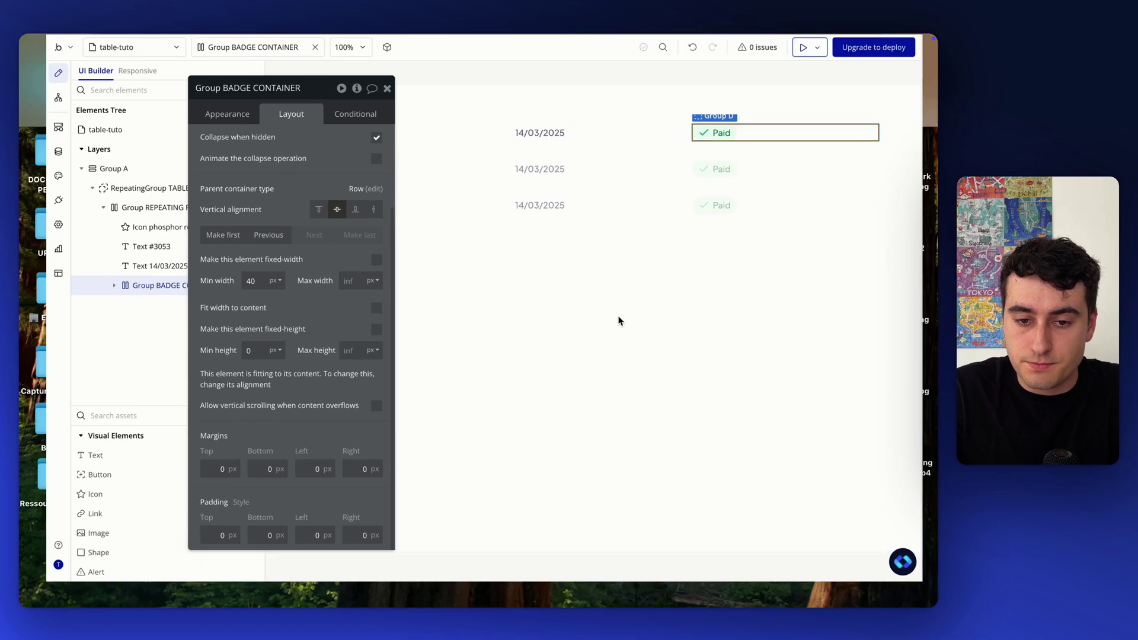
Step: Switch to Figma and examine the layout of the first Customer cell, including its avatar and its two-line text block
{"action": "key", "text": "ctrl+Up"}
{"action": "left_click", "coordinate": [507, 95]}
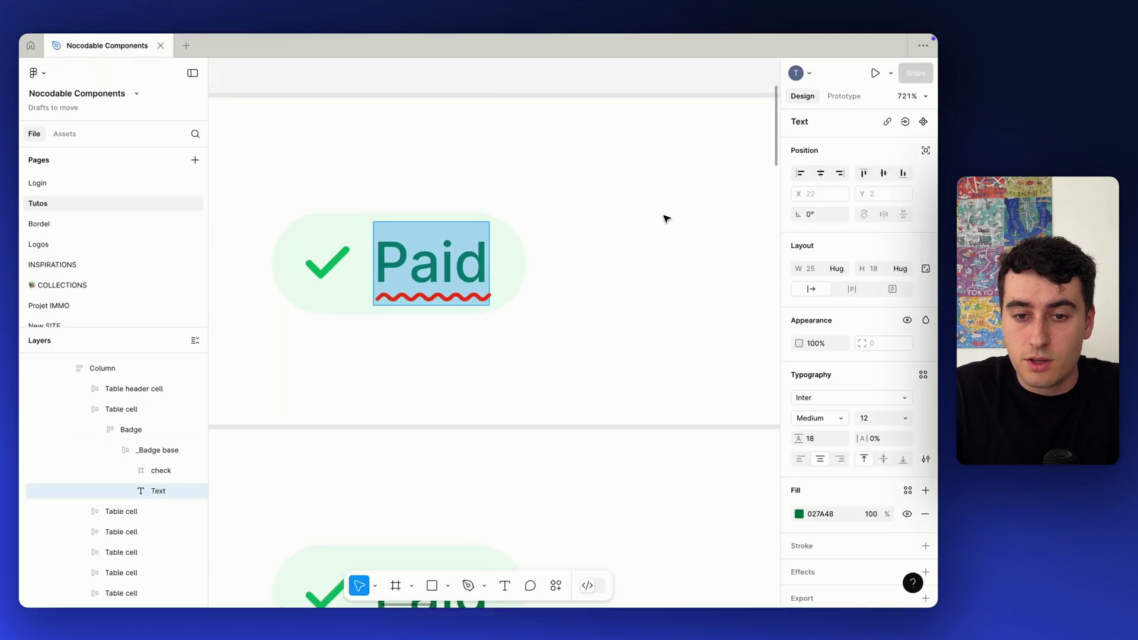
{"action": "scroll", "coordinate": [665, 219], "scroll_direction": "down", "scroll_amount": 6}
{"action": "scroll", "coordinate": [570, 186], "scroll_direction": "right", "scroll_amount": 4}
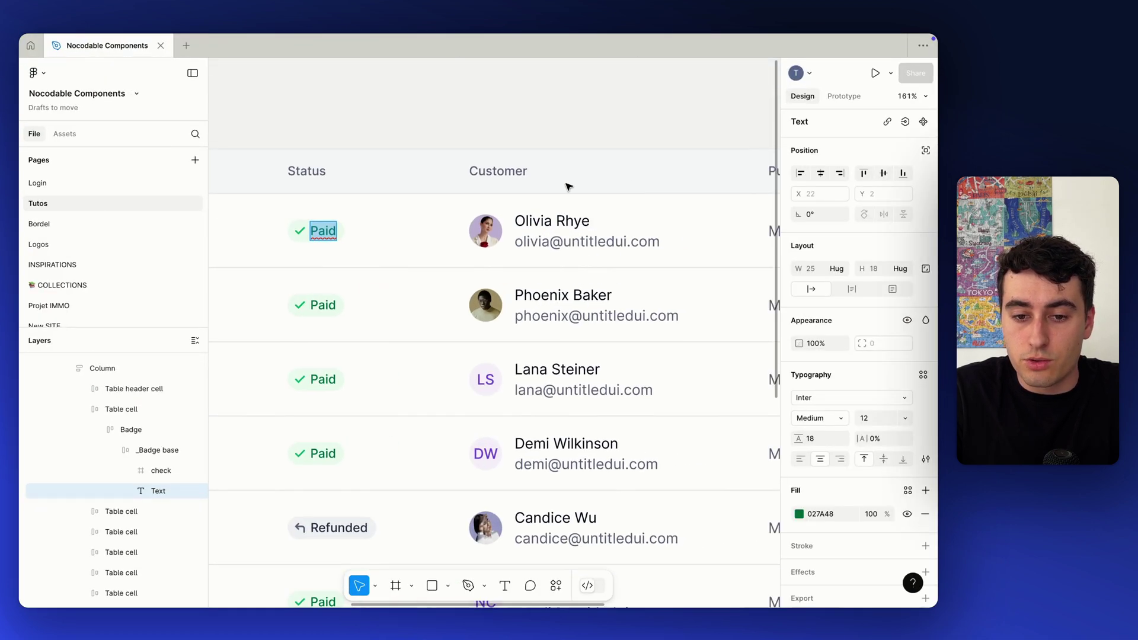
{"action": "scroll", "coordinate": [442, 208], "scroll_direction": "right", "scroll_amount": 3}
{"action": "left_click", "coordinate": [442, 208]}
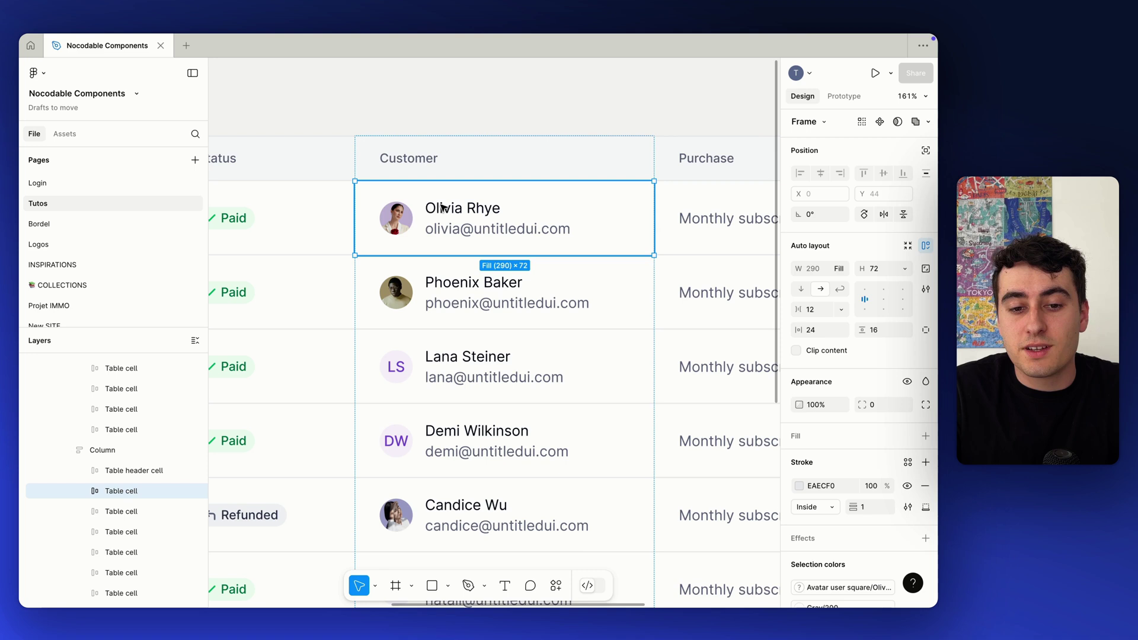
{"action": "left_click", "coordinate": [394, 214]}
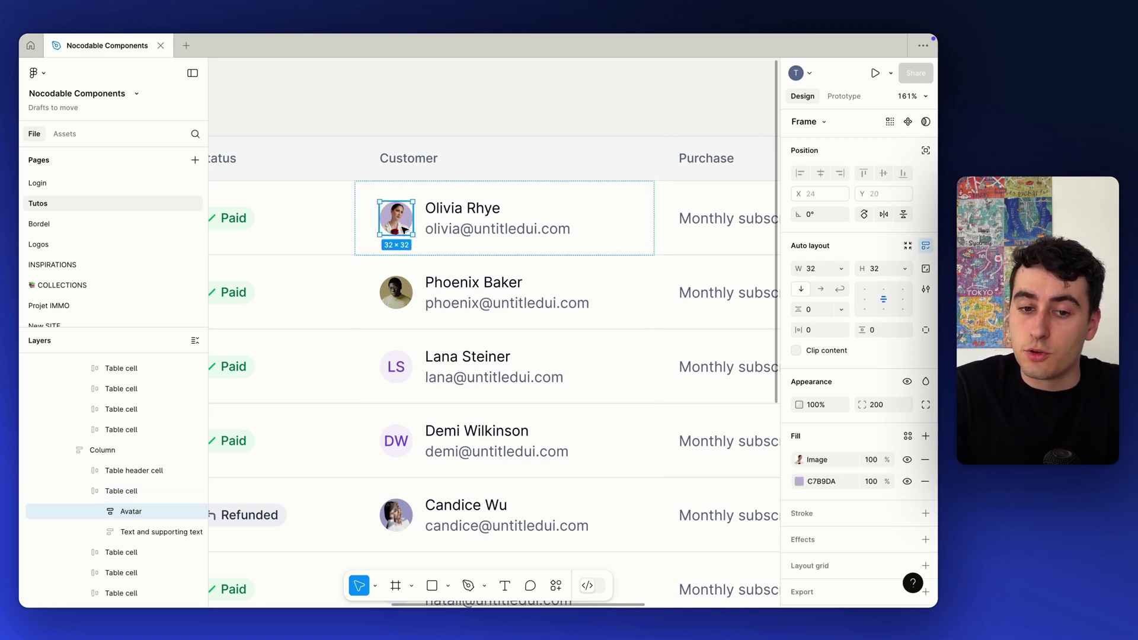
{"action": "left_click", "coordinate": [467, 228]}
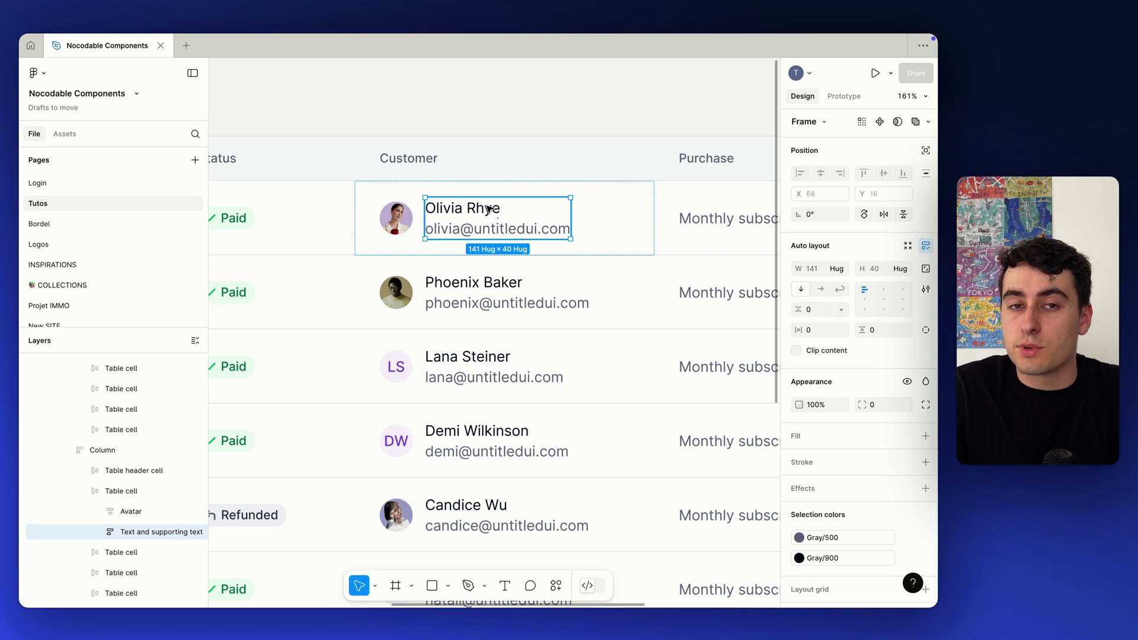
{"action": "scroll", "coordinate": [489, 209], "scroll_direction": "down", "scroll_amount": 3}
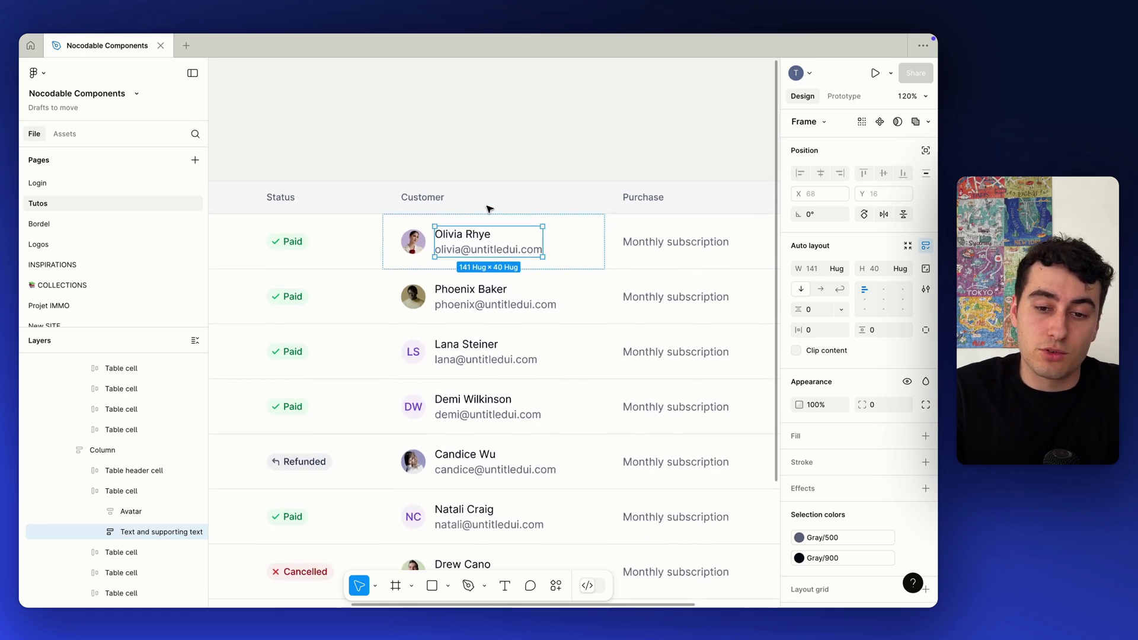
{"action": "left_click", "coordinate": [577, 252]}
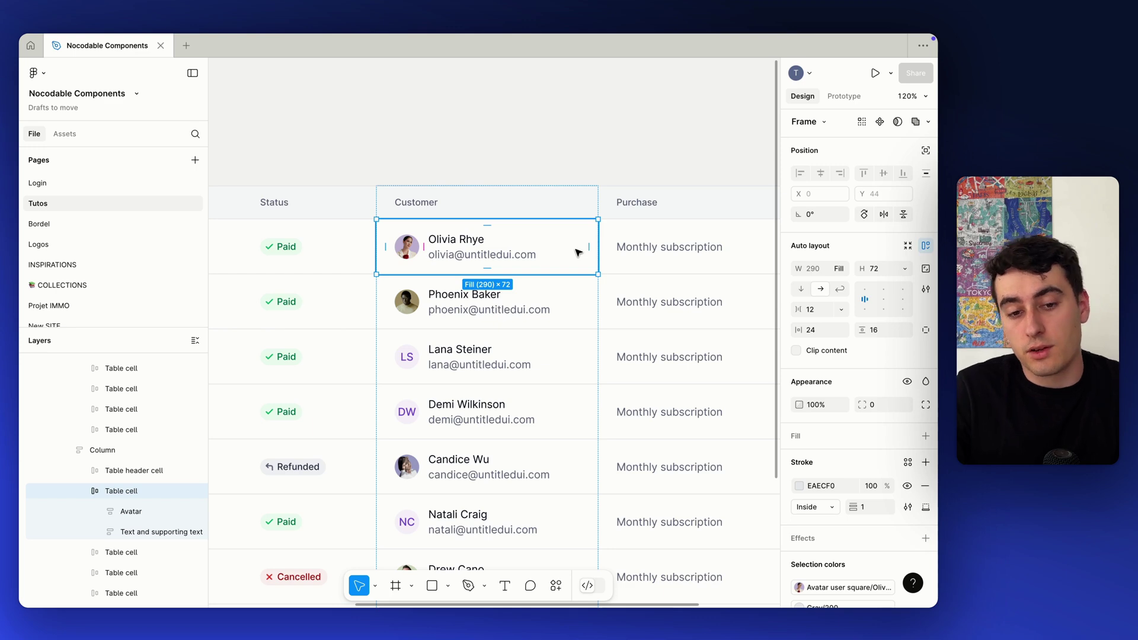
Step: Switch back to Bubble, add a group to the repeating row after Group BADGE CONTAINER, and name it Group CUSTOMER INFO
{"action": "key", "text": "ctrl+Up"}
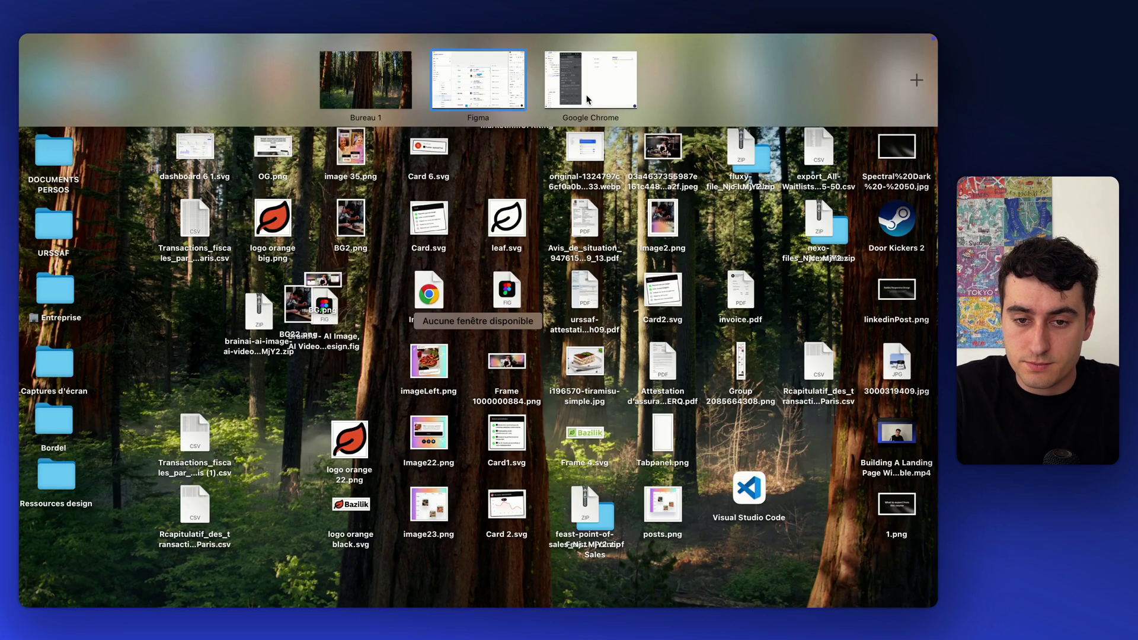
{"action": "left_click", "coordinate": [588, 99]}
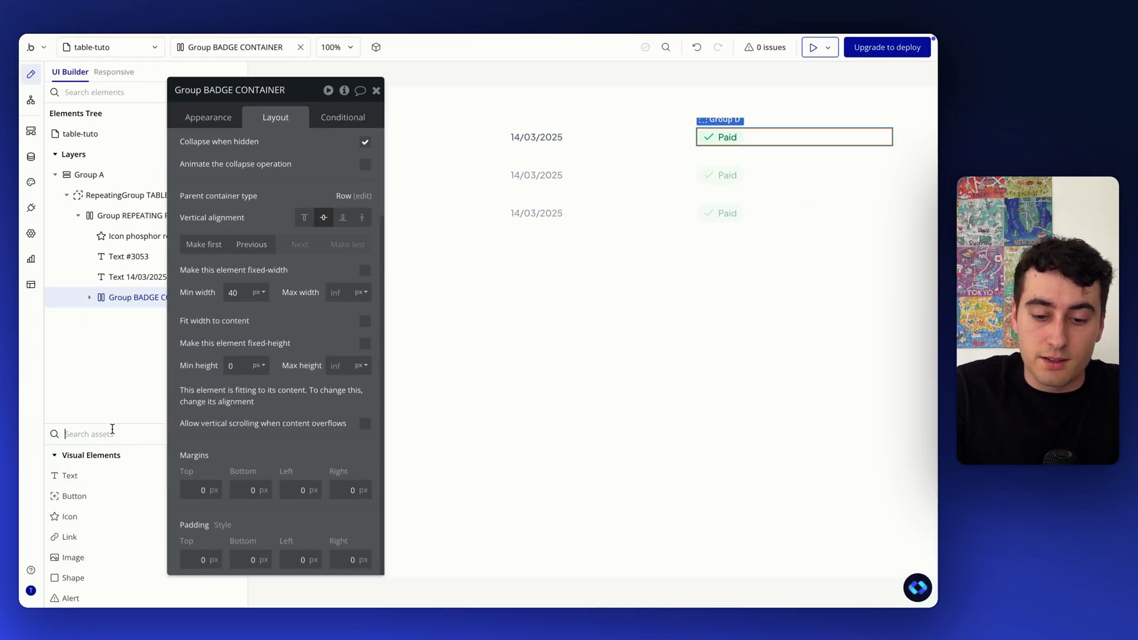
{"action": "type", "text": "group"}
{"action": "left_click_drag", "start_coordinate": [74, 475], "coordinate": [692, 145]}
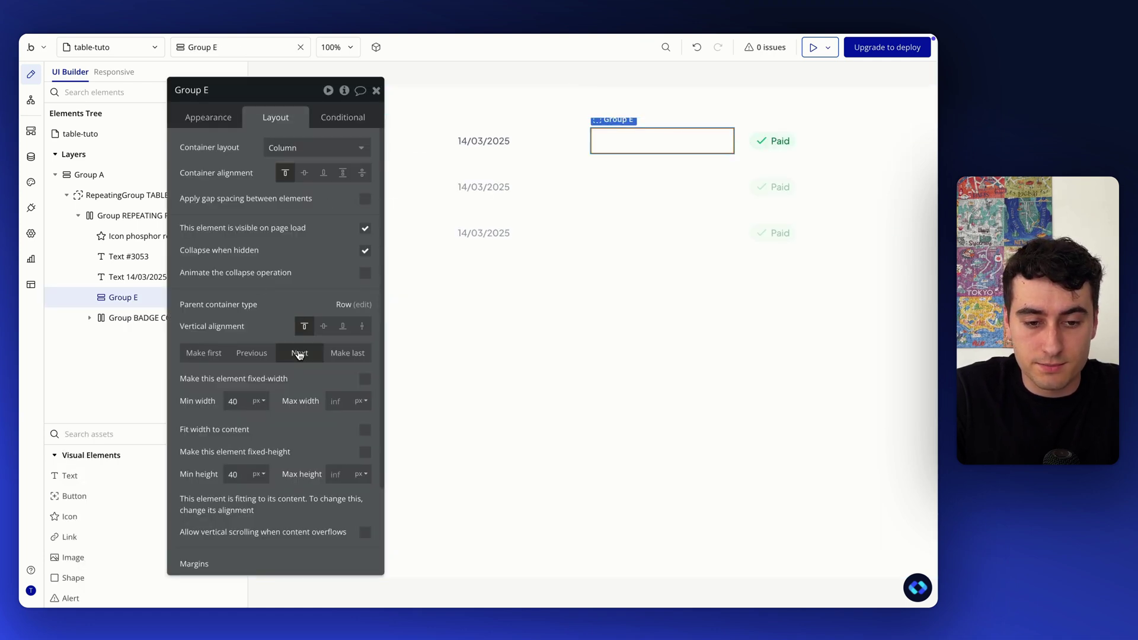
{"action": "left_click", "coordinate": [298, 352]}
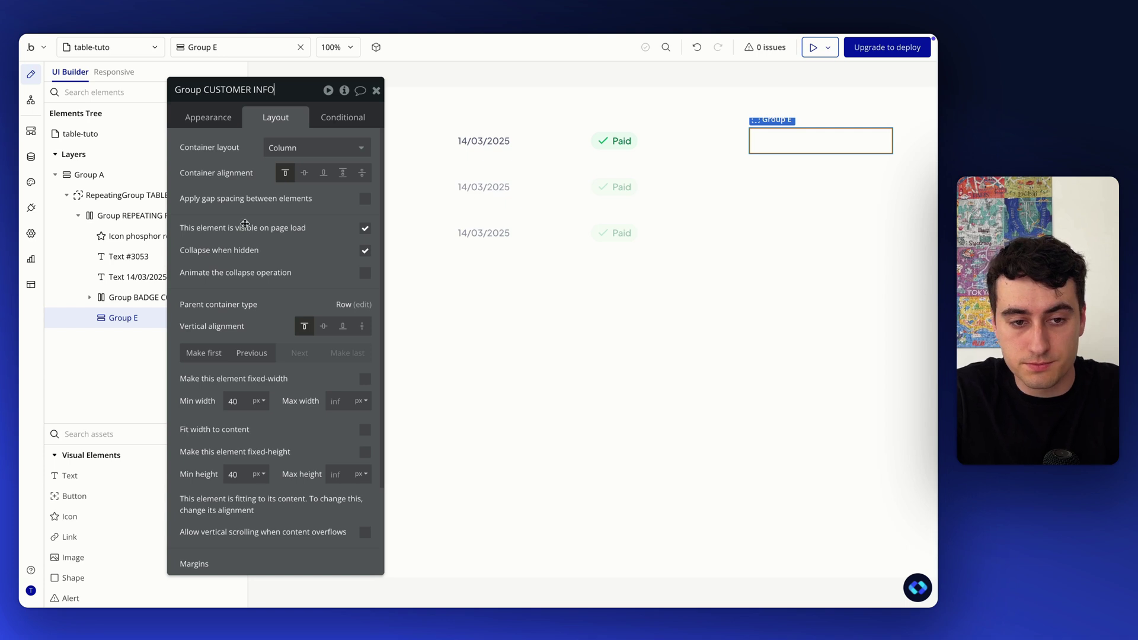
{"action": "key", "text": "Return"}
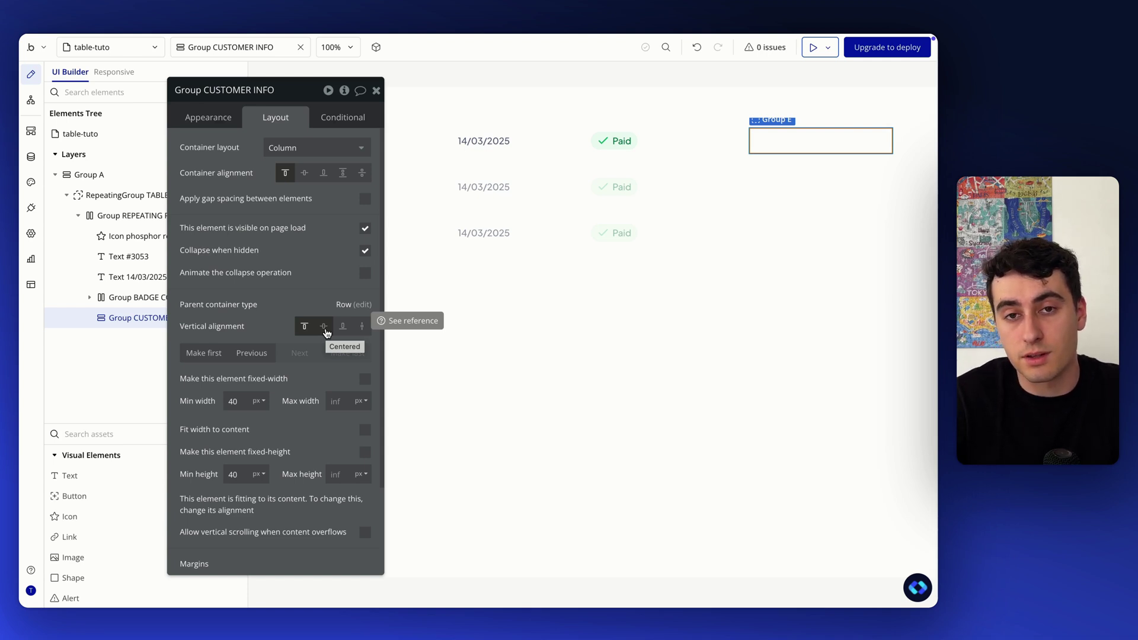
Step: Give Group CUSTOMER INFO a Row container layout with a column gap of 8 px and centered vertical alignment
{"action": "left_click", "coordinate": [300, 148]}
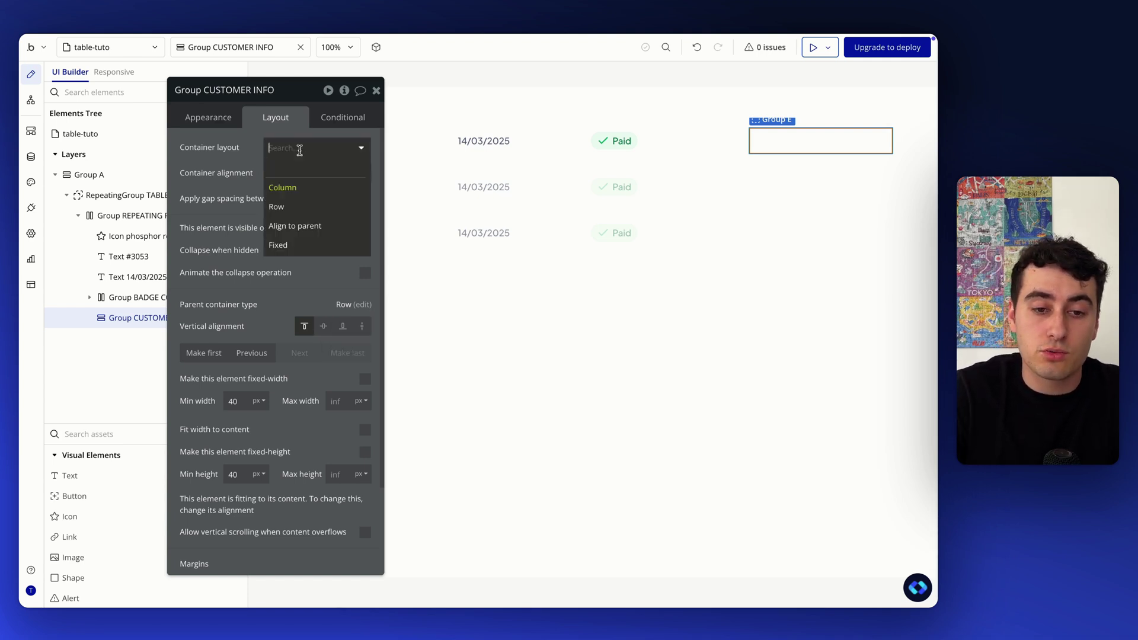
{"action": "left_click", "coordinate": [300, 203]}
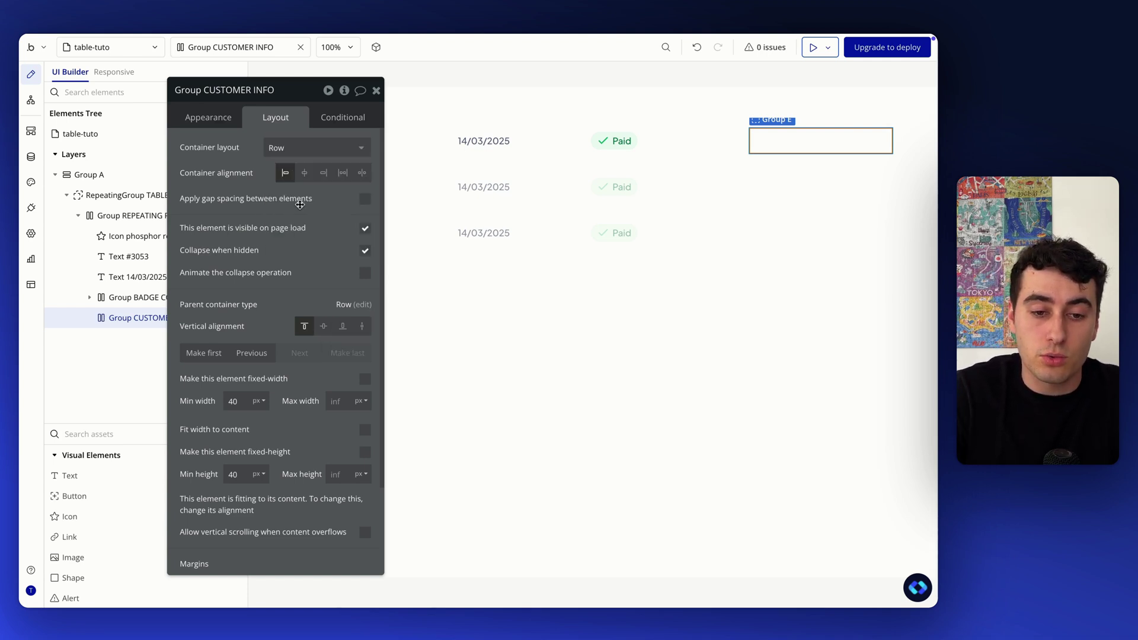
{"action": "left_click", "coordinate": [366, 200]}
{"action": "left_click", "coordinate": [352, 244]}
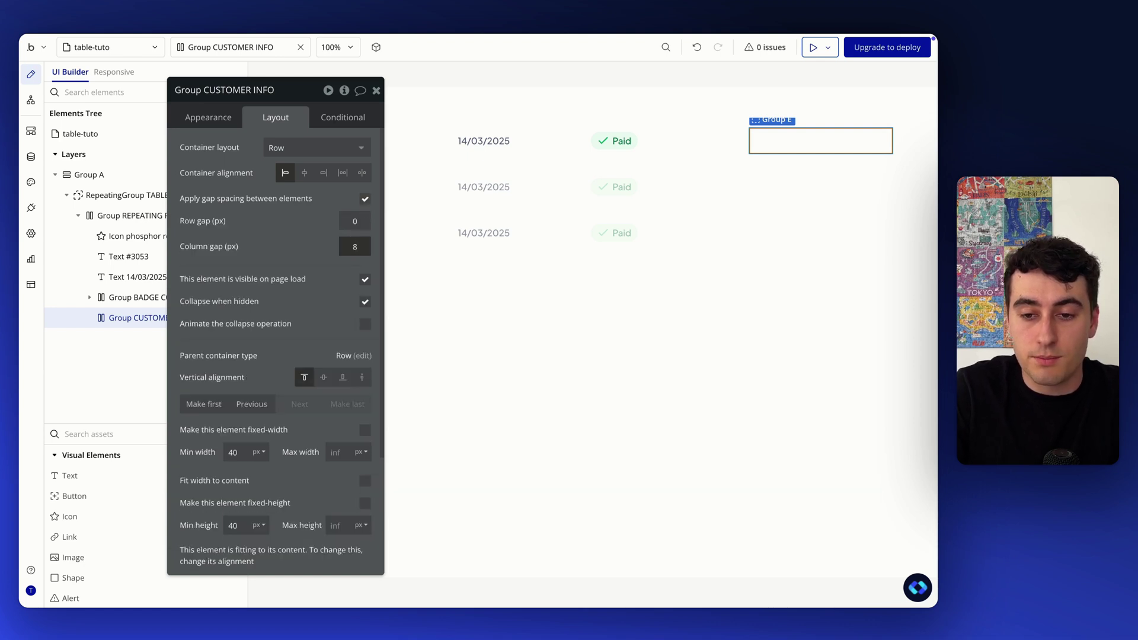
{"action": "left_click", "coordinate": [299, 275]}
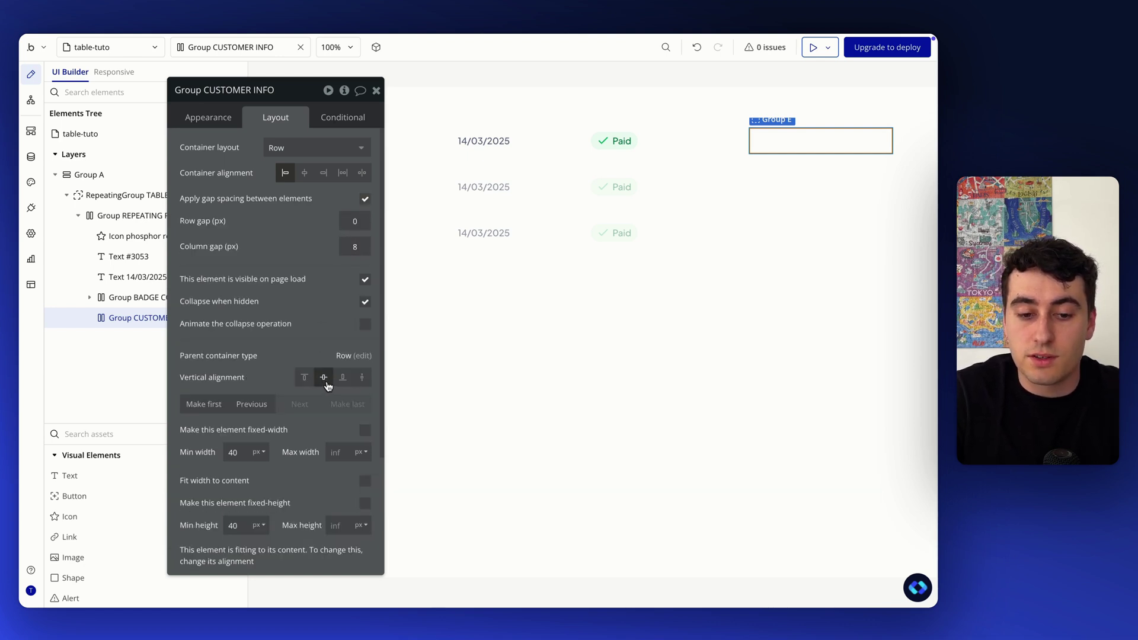
Step: Place an Image element inside Group CUSTOMER INFO
{"action": "left_click_drag", "start_coordinate": [295, 327], "coordinate": [353, 326]}
{"action": "left_click", "coordinate": [183, 426]}
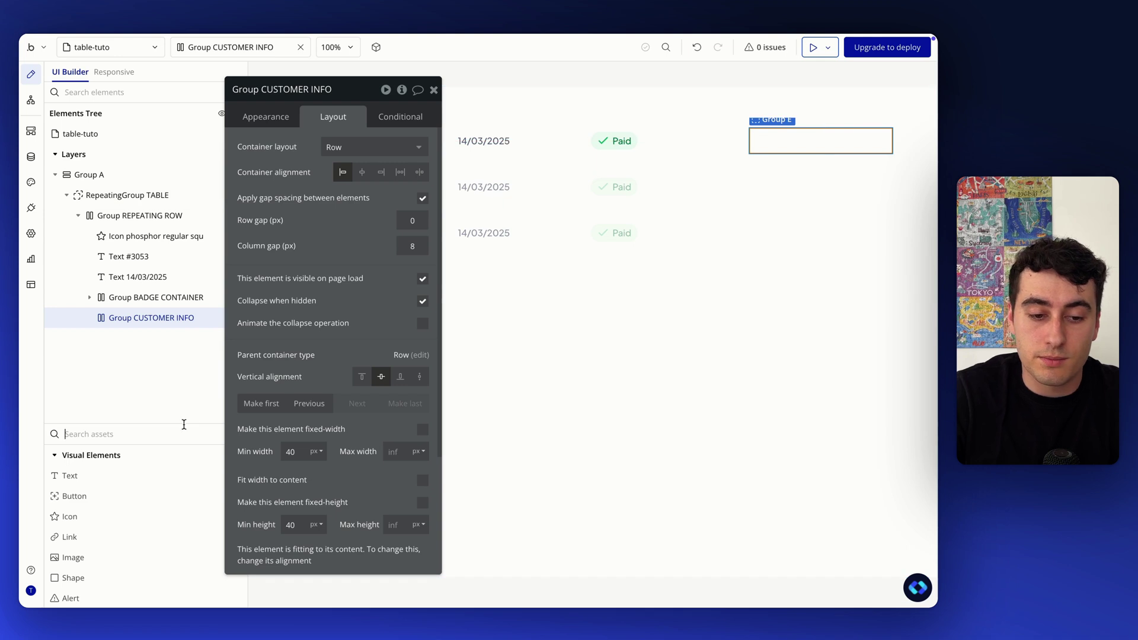
{"action": "type", "text": "ima"}
{"action": "left_click_drag", "start_coordinate": [148, 476], "coordinate": [148, 321]}
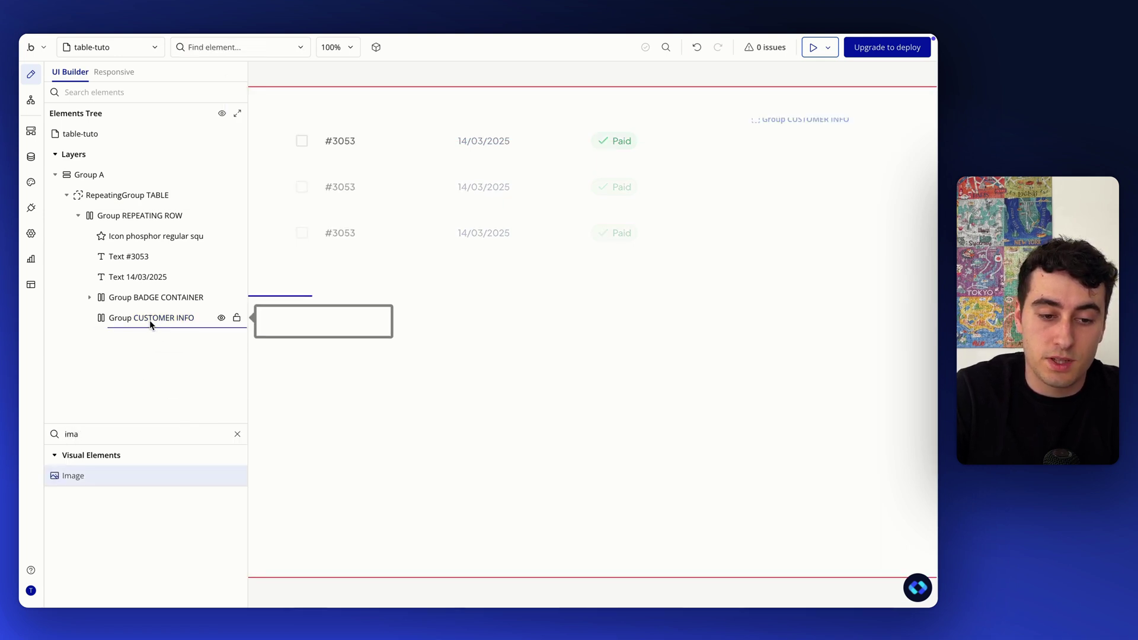
Step: Keep the customer image's aspect ratio fixed at 1 x 1 and set its width to 48 px
{"action": "left_click", "coordinate": [326, 115]}
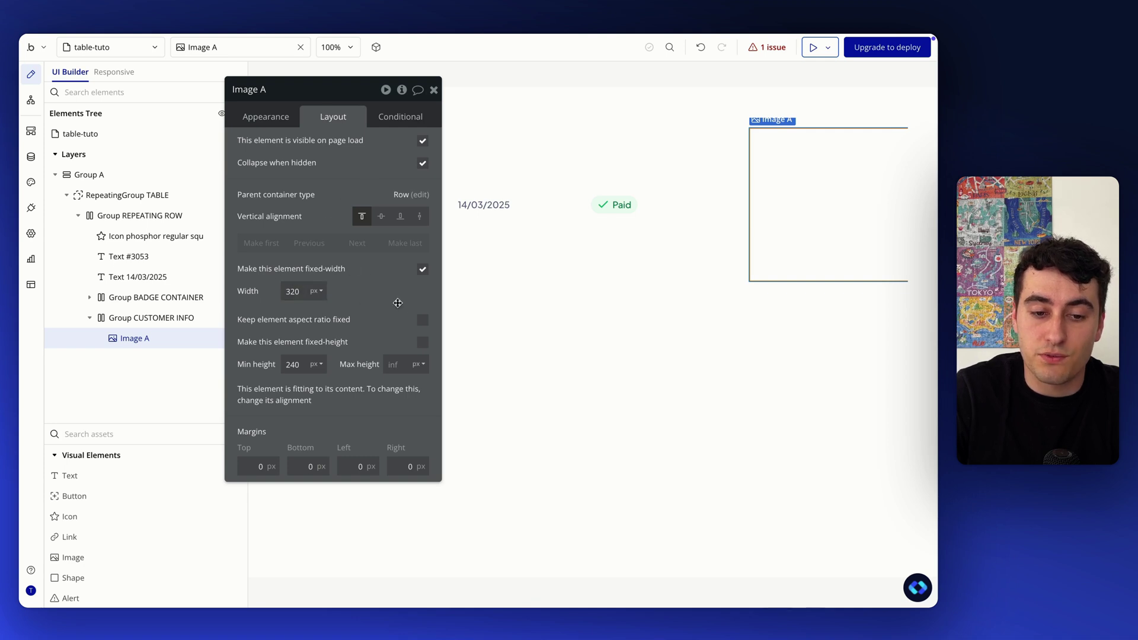
{"action": "left_click", "coordinate": [423, 322]}
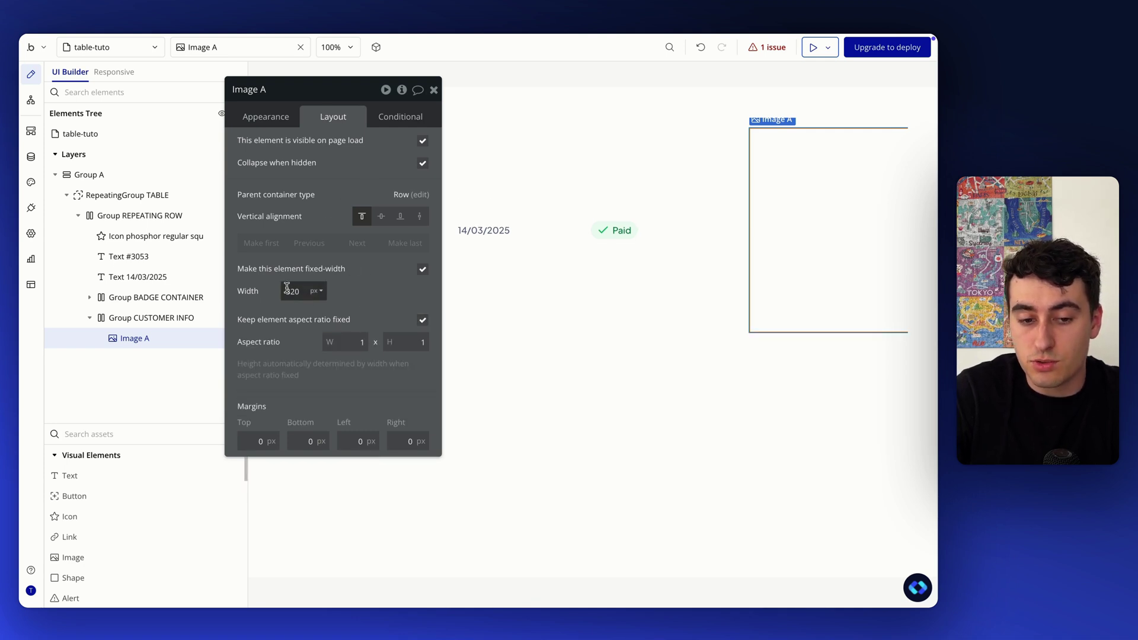
{"action": "type", "text": "48"}
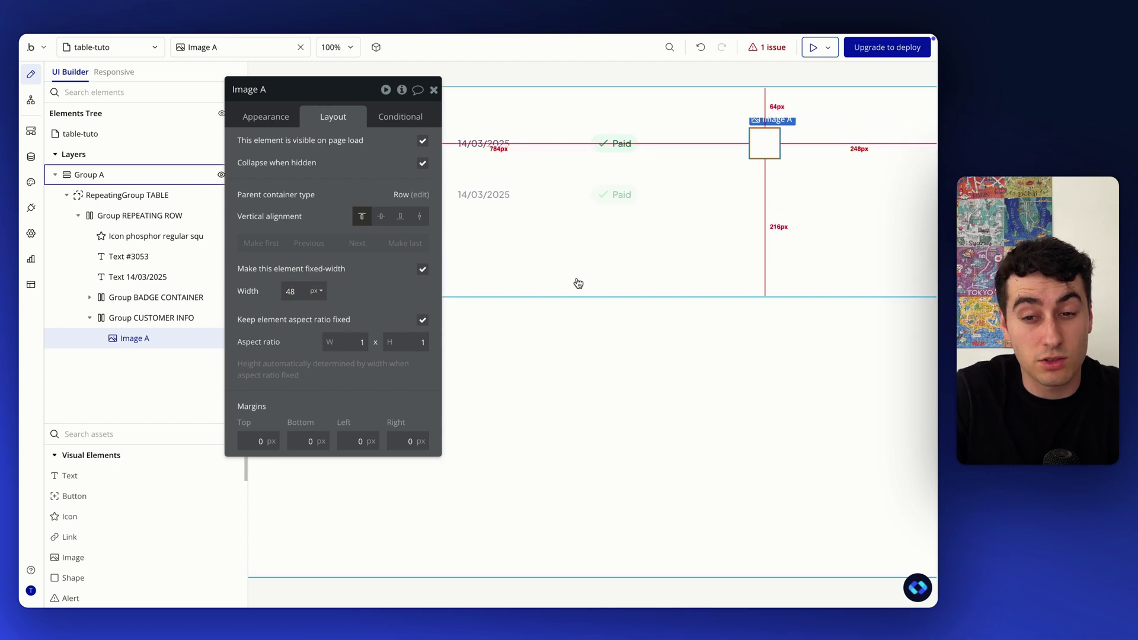
Step: Check the avatar in the Customer cell in Figma, then return to Bubble and set the image's width to 32 px
{"action": "key", "text": "ctrl+Up"}
{"action": "left_click", "coordinate": [491, 73]}
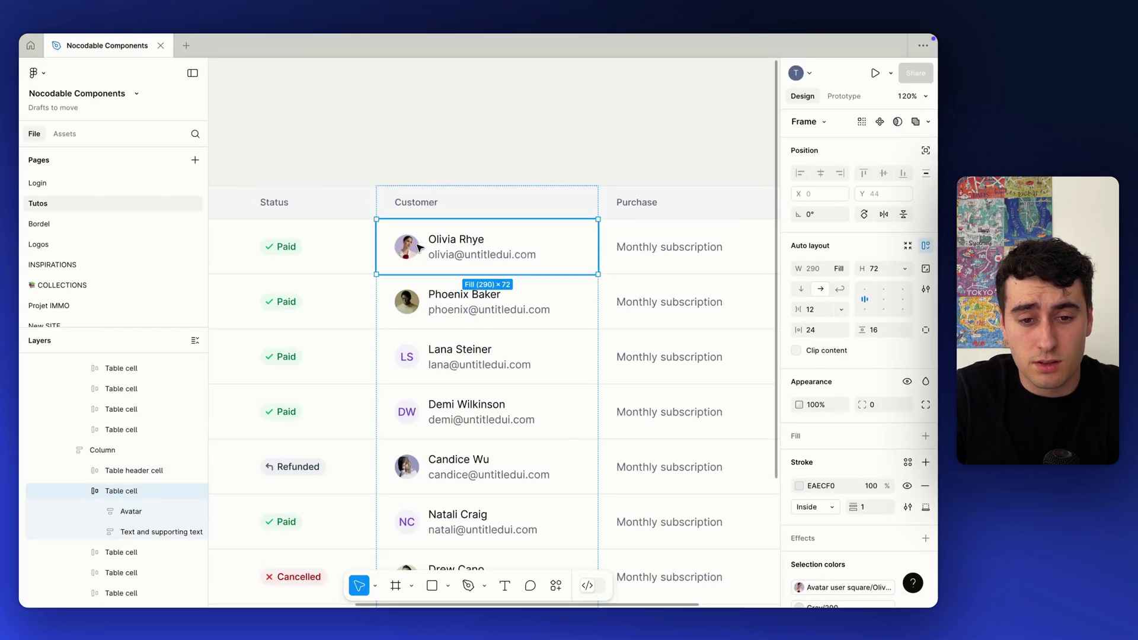
{"action": "left_click", "coordinate": [416, 249]}
{"action": "key", "text": "ctrl+Up"}
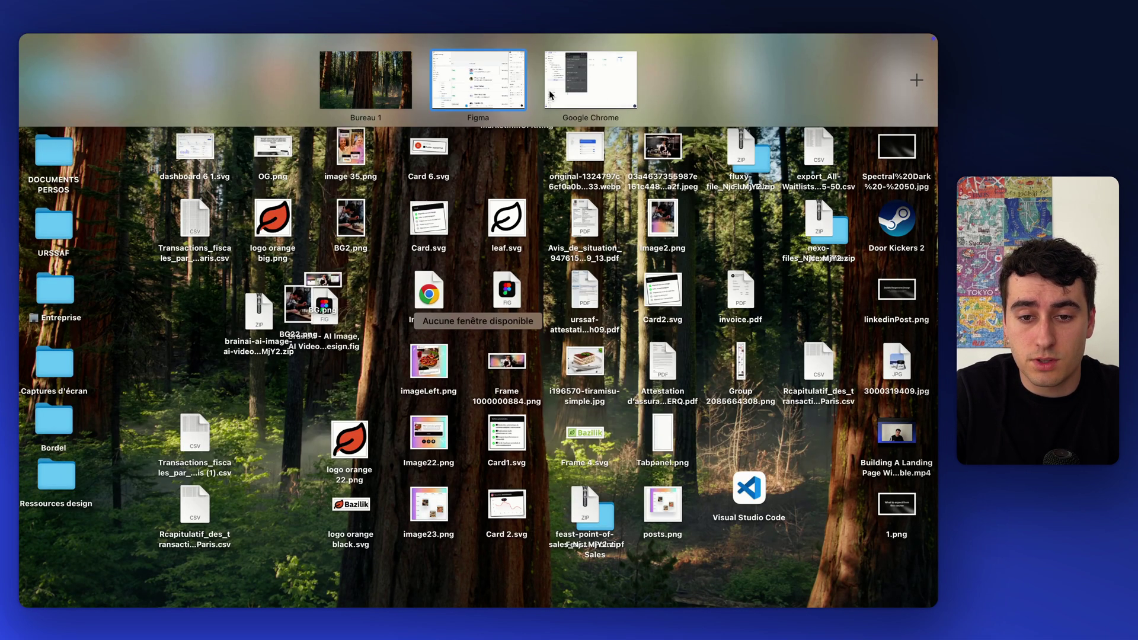
{"action": "left_click", "coordinate": [590, 80]}
{"action": "double_click", "coordinate": [291, 290]}
{"action": "type", "text": "32"}
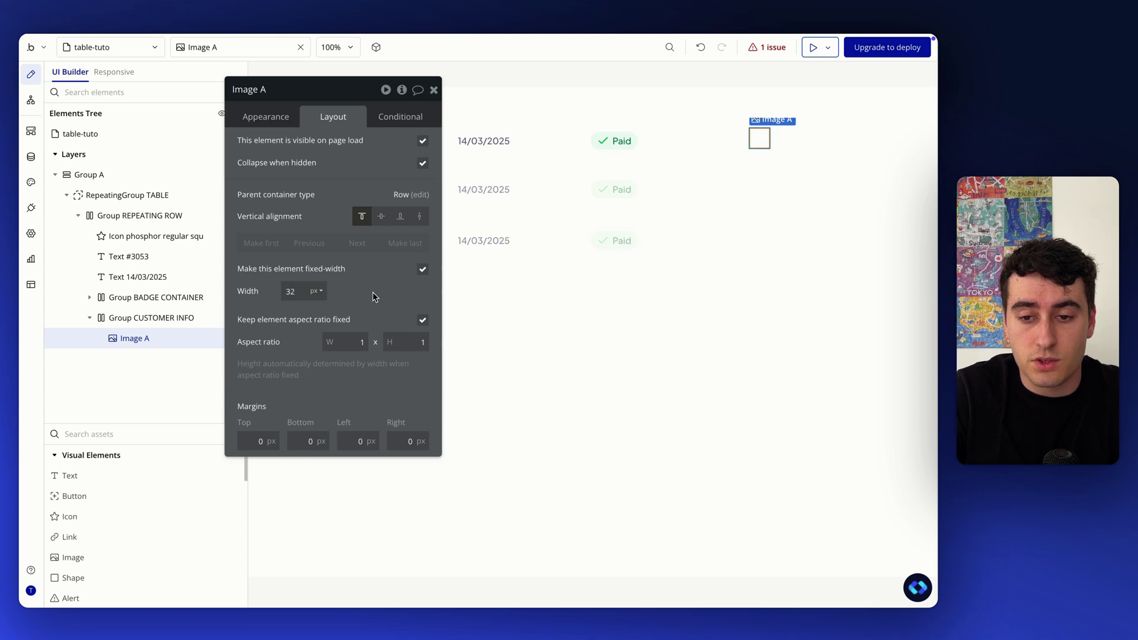
Step: Set the customer image's roundness to 100 and upload Ellipse 36.png from the Round Pps folder as its static image
{"action": "left_click", "coordinate": [274, 117]}
{"action": "scroll", "coordinate": [355, 274], "scroll_direction": "down", "scroll_amount": 2}
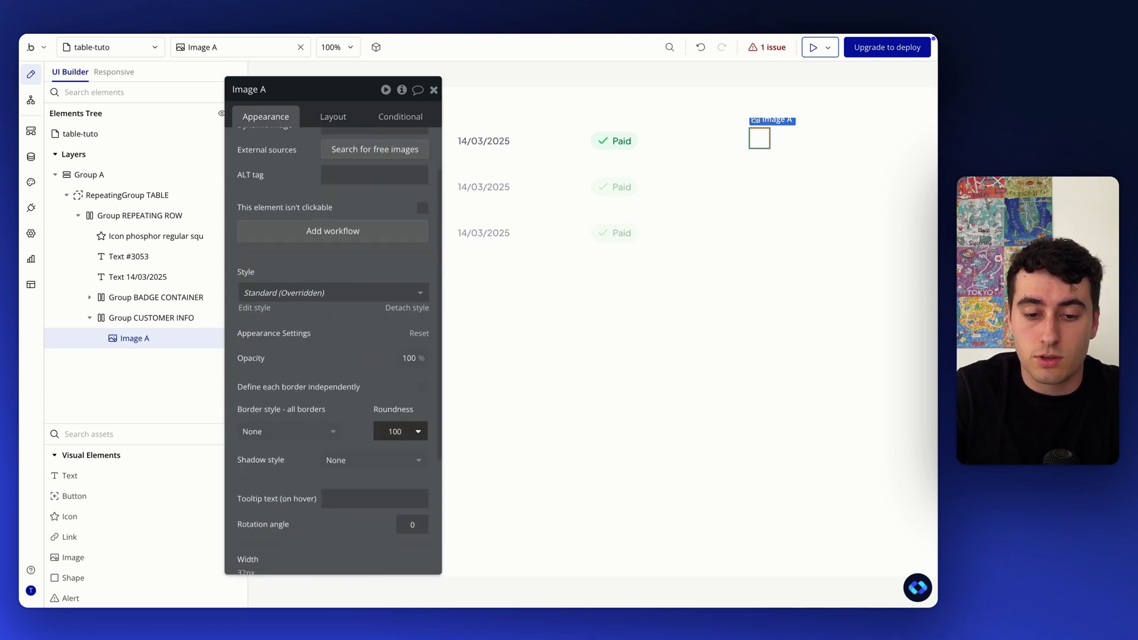
{"action": "scroll", "coordinate": [361, 366], "scroll_direction": "up", "scroll_amount": 2}
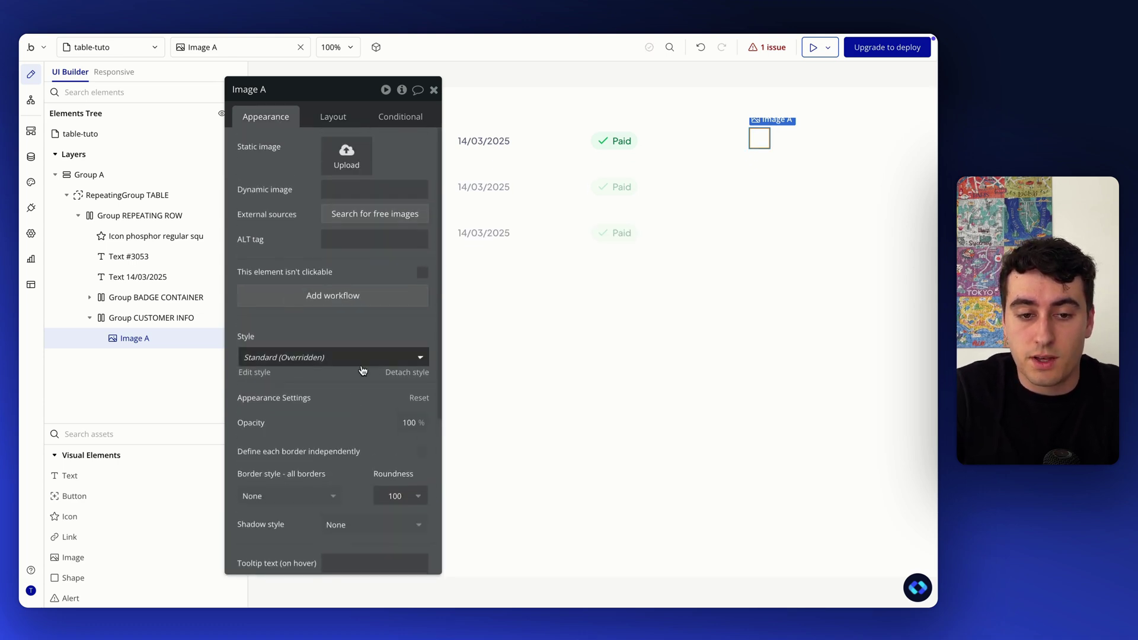
{"action": "left_click", "coordinate": [342, 161]}
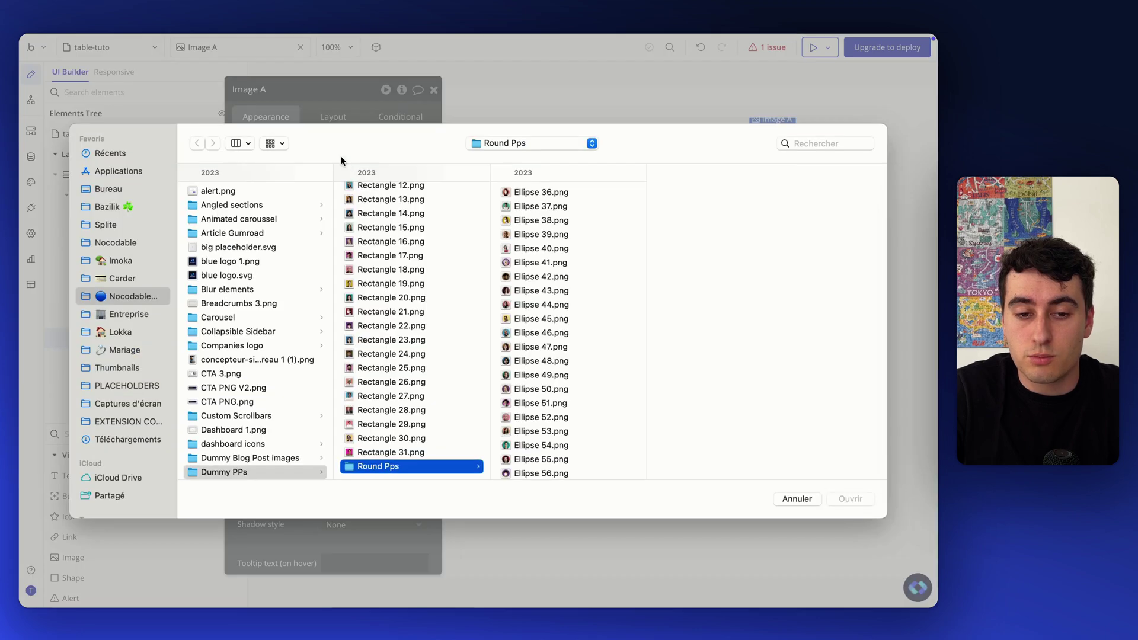
{"action": "double_click", "coordinate": [532, 193]}
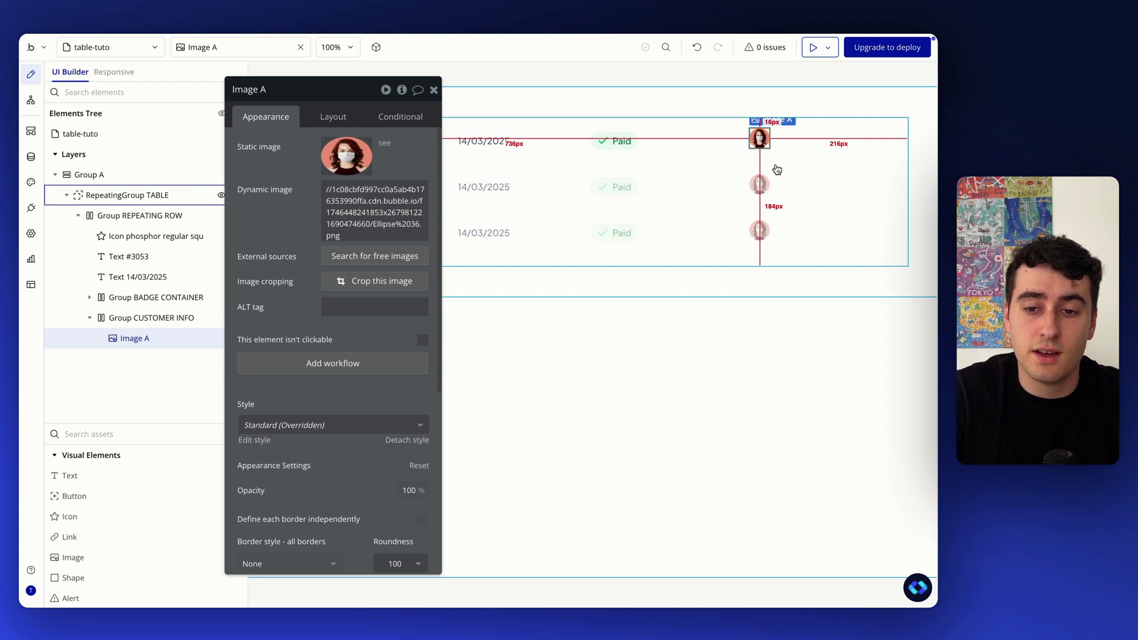
Step: Set the vertical alignment of the customer image inside Group CUSTOMER INFO to centered
{"action": "left_click", "coordinate": [795, 145]}
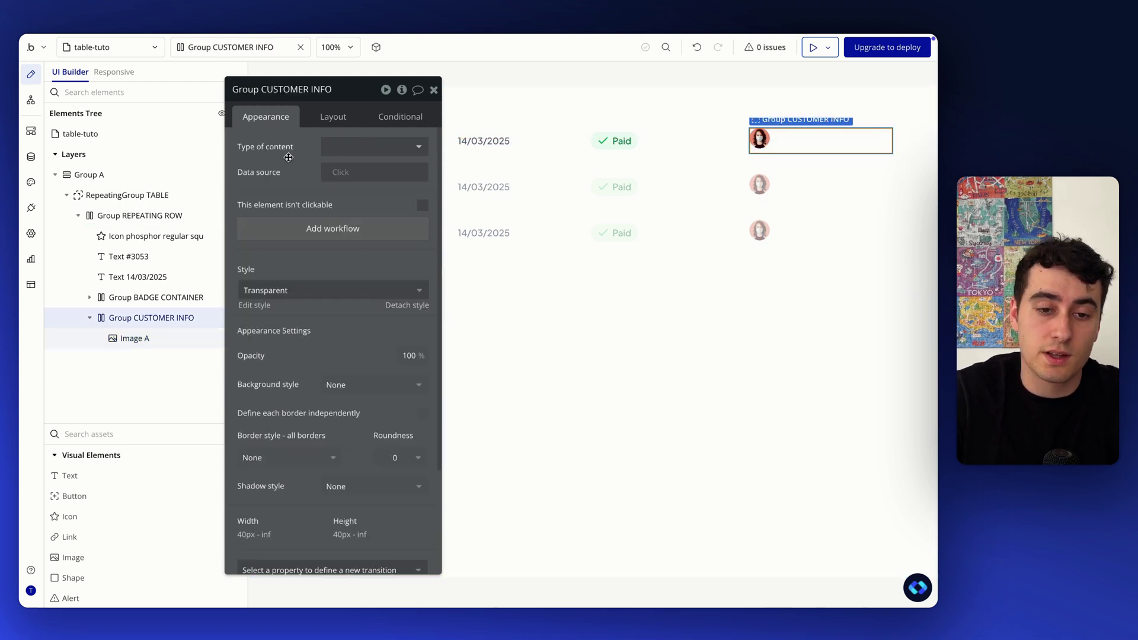
{"action": "left_click", "coordinate": [765, 142]}
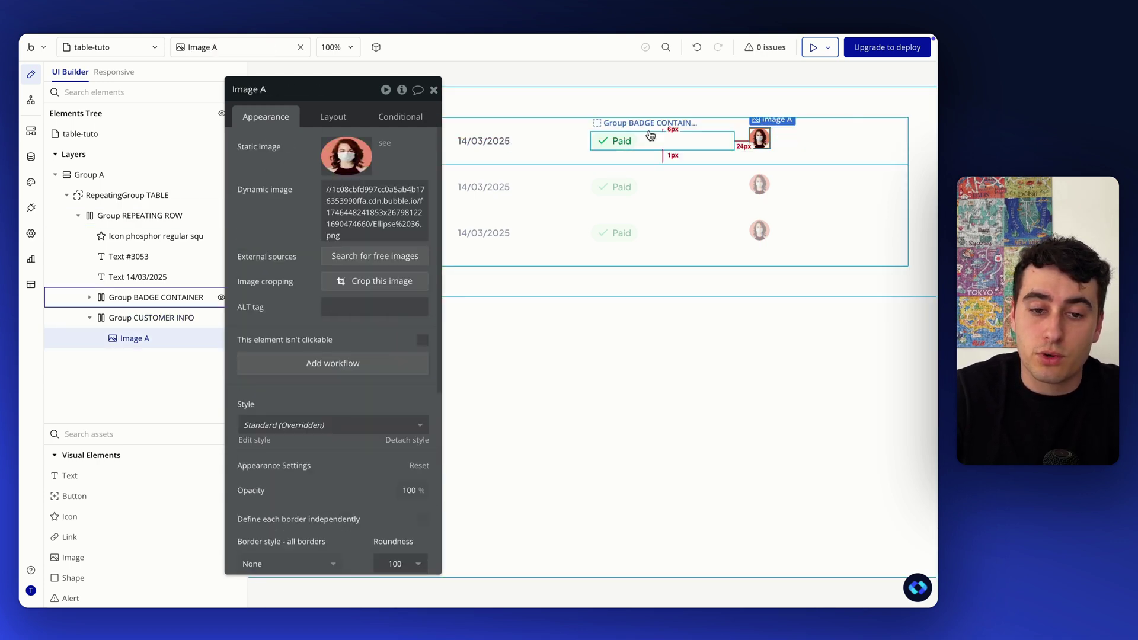
{"action": "left_click", "coordinate": [332, 117]}
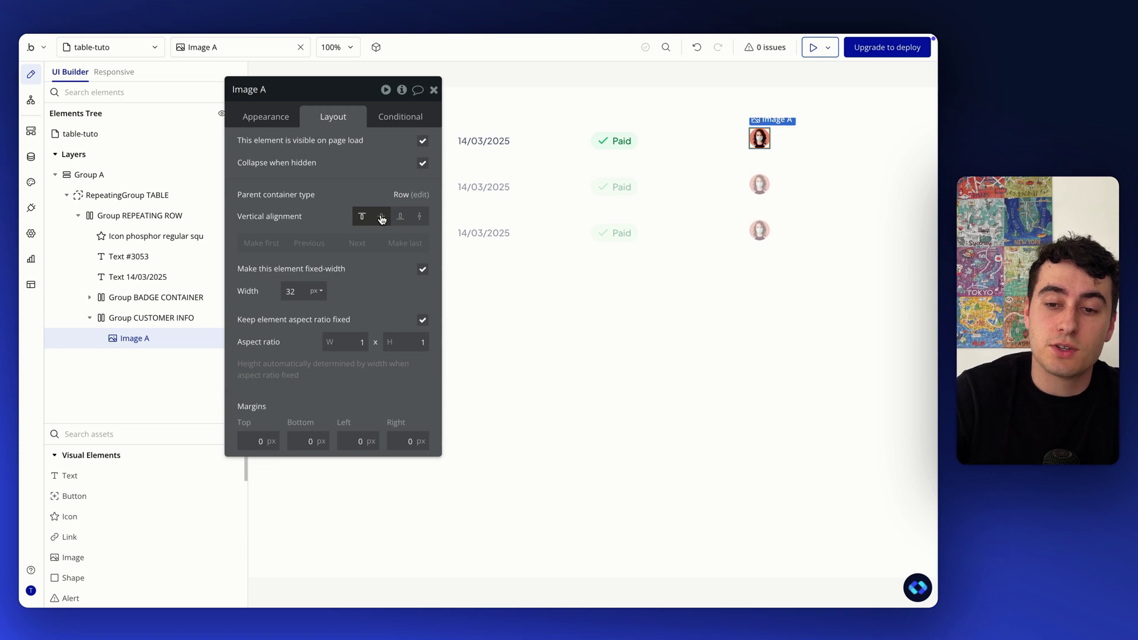
{"action": "left_click", "coordinate": [381, 217]}
Step: Set the minimum height of Group CUSTOMER INFO to 0 px
{"action": "left_click", "coordinate": [778, 133]}
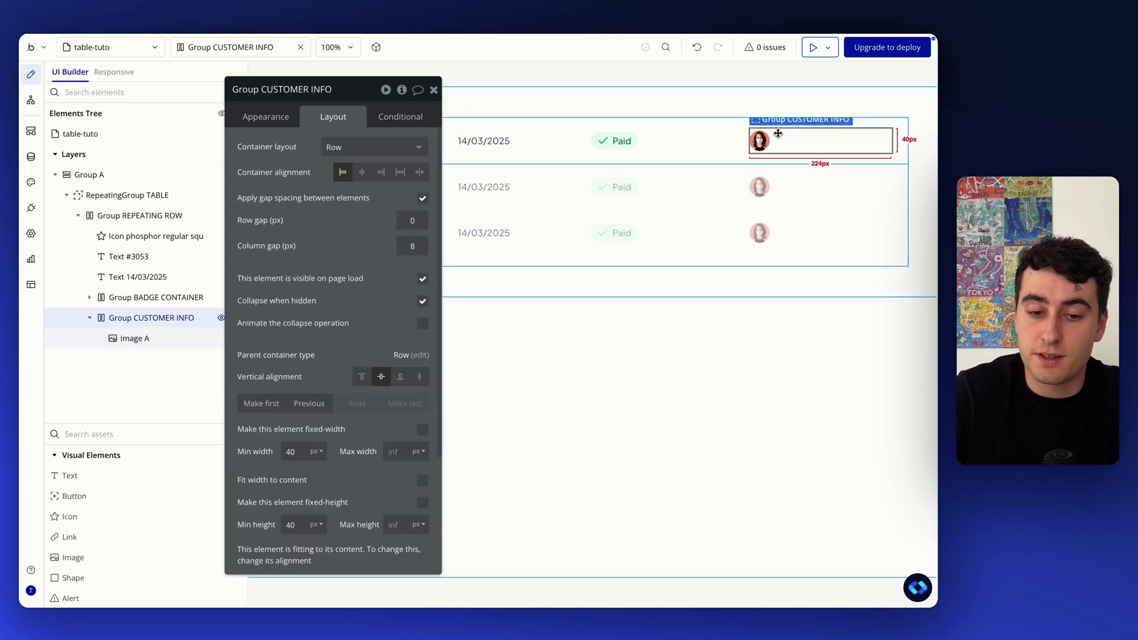
{"action": "scroll", "coordinate": [289, 456], "scroll_direction": "down", "scroll_amount": 2}
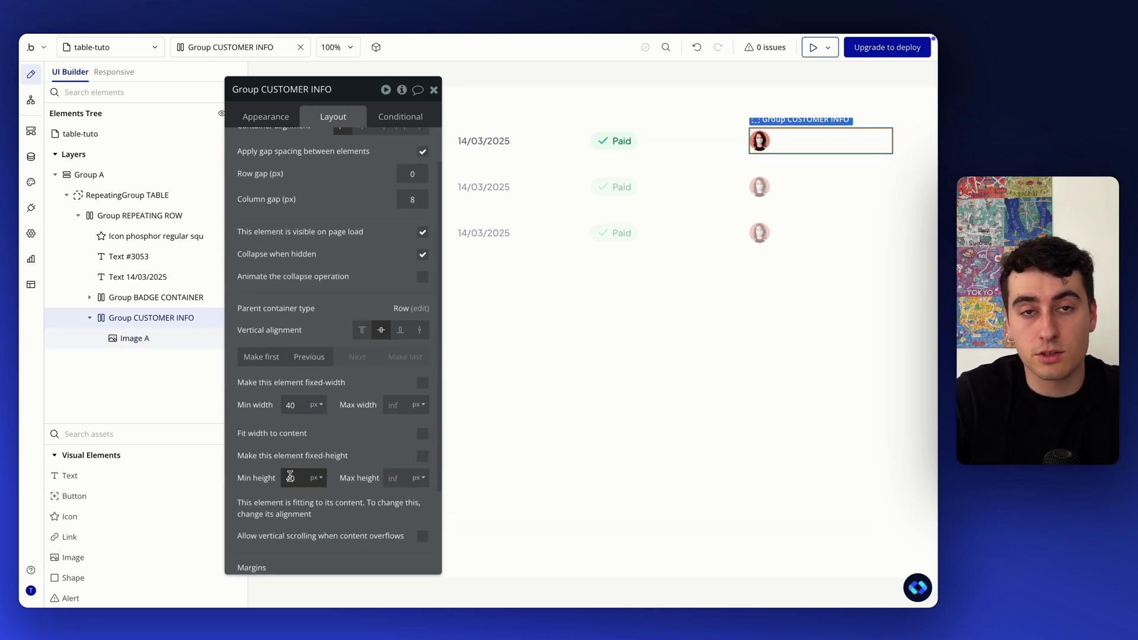
{"action": "left_click", "coordinate": [291, 478]}
{"action": "key", "text": "BackSpace"}
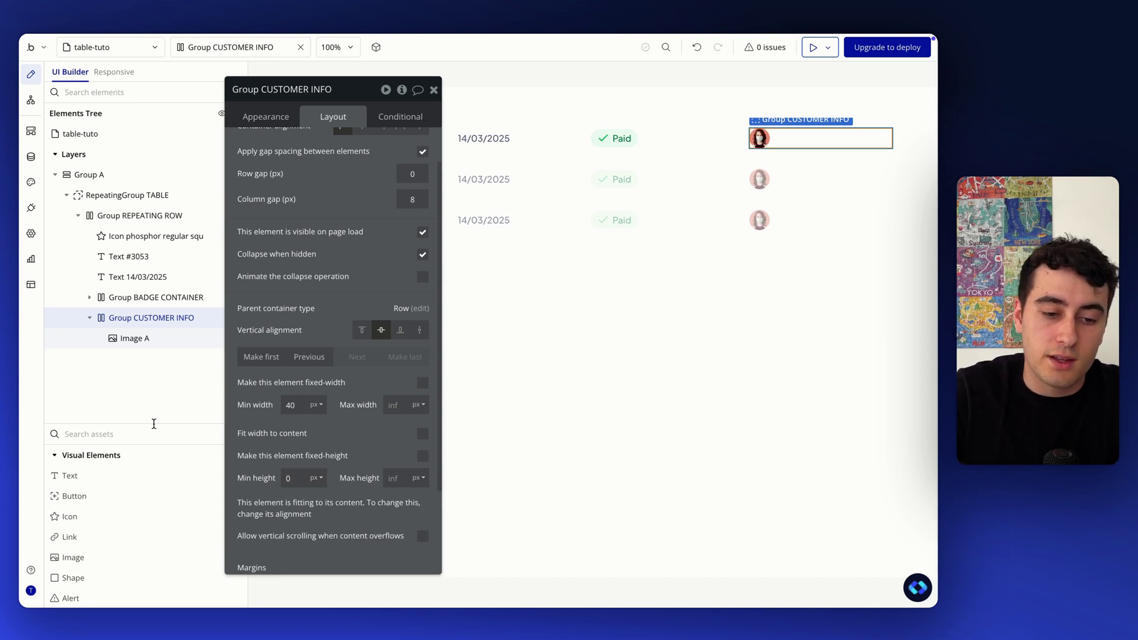
Step: Copy the date text into Group CUSTOMER INFO beside the image and replace its content with the customer's full name
{"action": "left_click", "coordinate": [481, 138]}
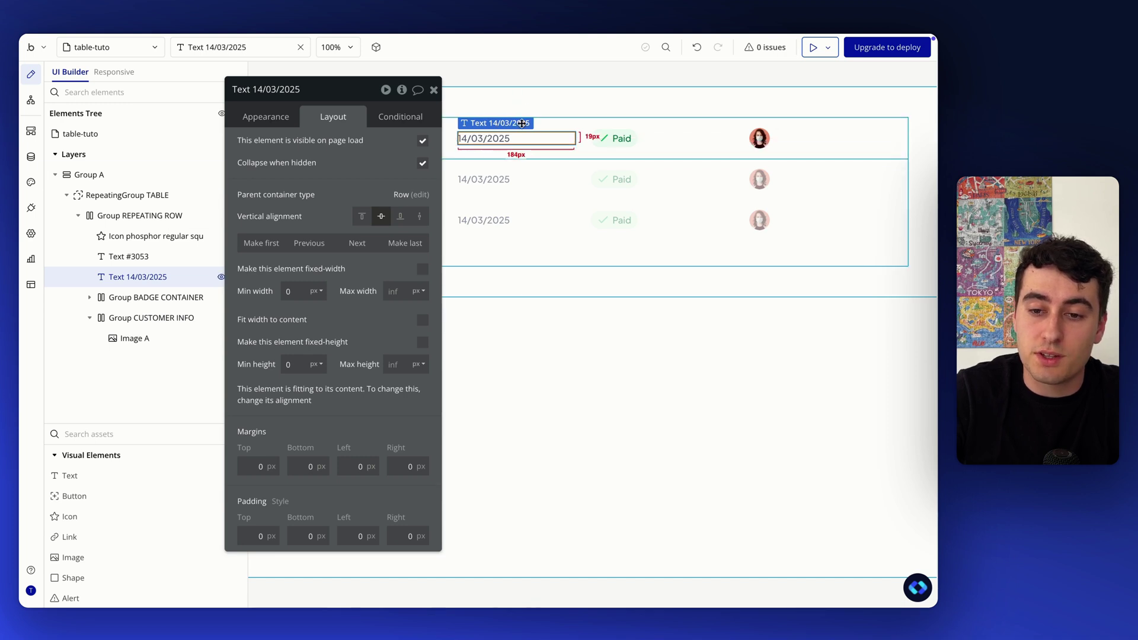
{"action": "left_click", "coordinate": [800, 137]}
{"action": "key", "text": "ctrl+v"}
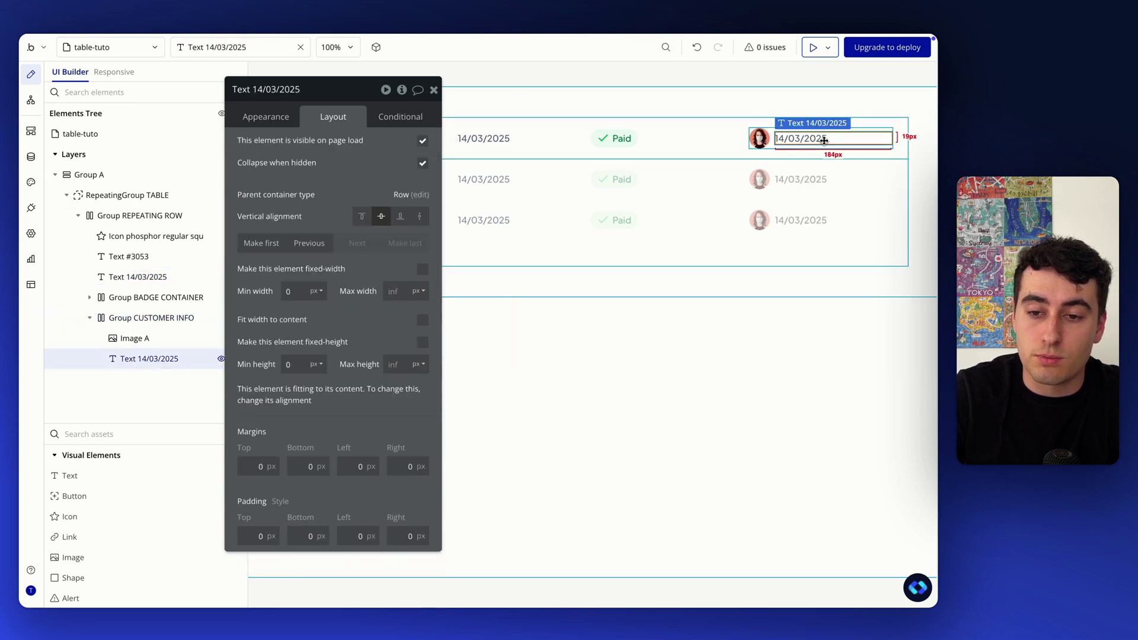
{"action": "double_click", "coordinate": [824, 140]}
{"action": "type", "text": "Jane Doe"}
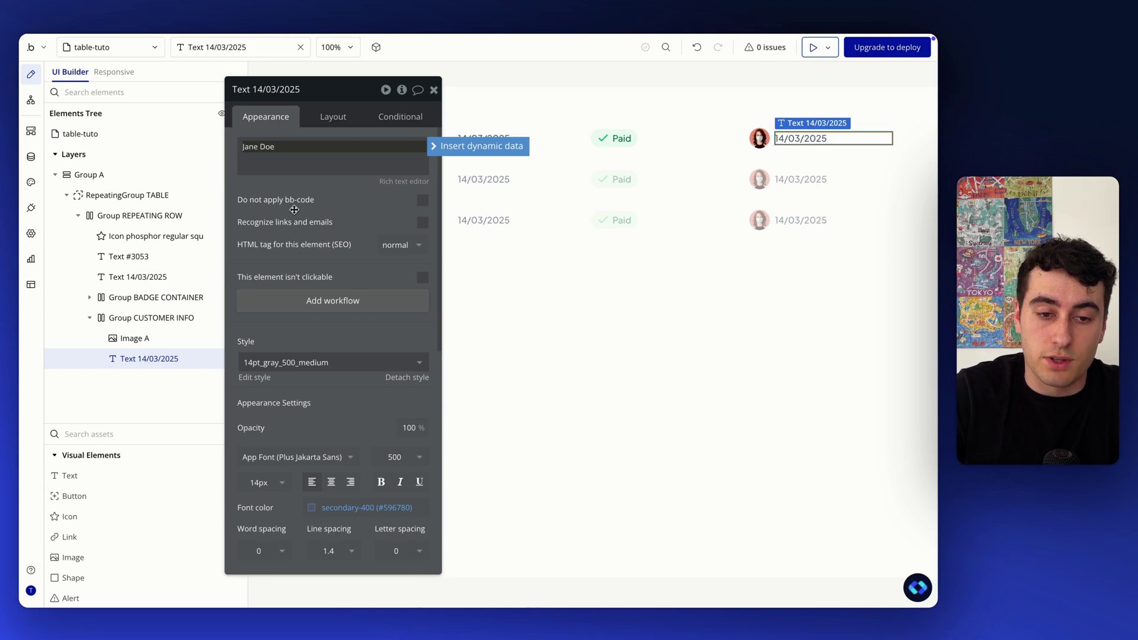
{"action": "left_click", "coordinate": [294, 210]}
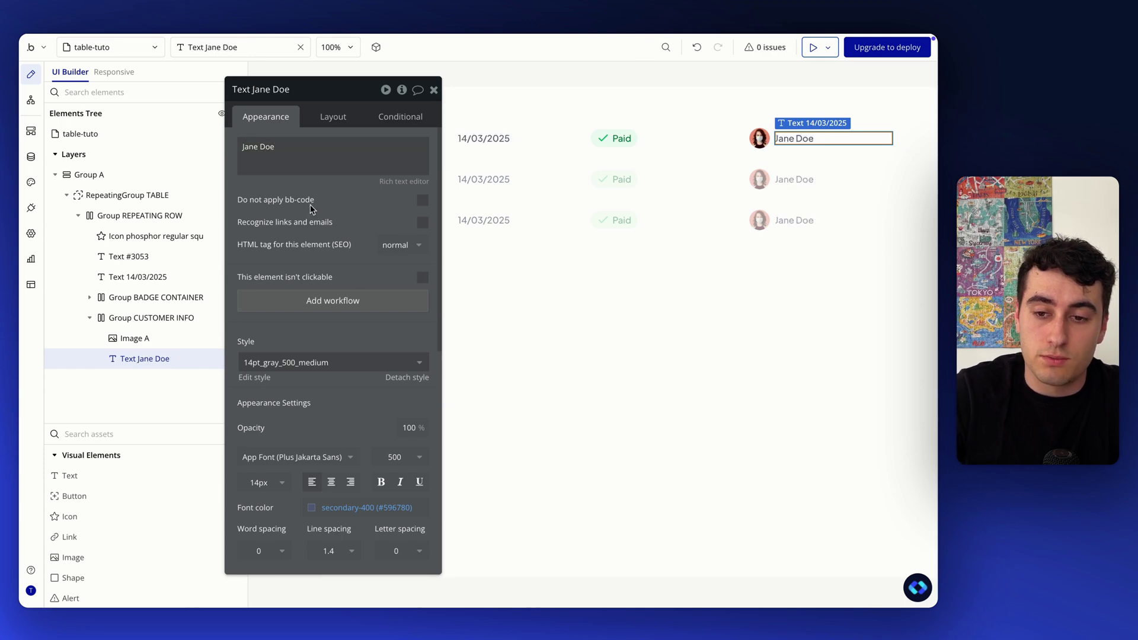
Step: Check the typography and fill color of the first customer's name in Figma, then return to Bubble
{"action": "key", "text": "ctrl+Up"}
{"action": "left_click", "coordinate": [464, 77]}
{"action": "left_click", "coordinate": [479, 237]}
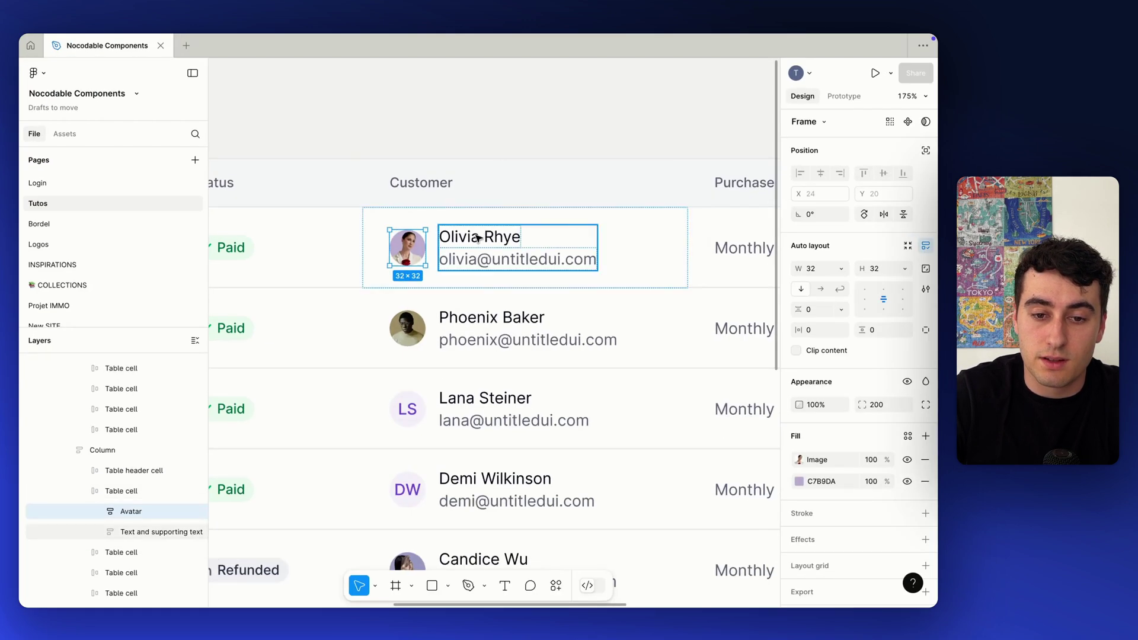
{"action": "double_click", "coordinate": [479, 237]}
{"action": "double_click", "coordinate": [479, 237]}
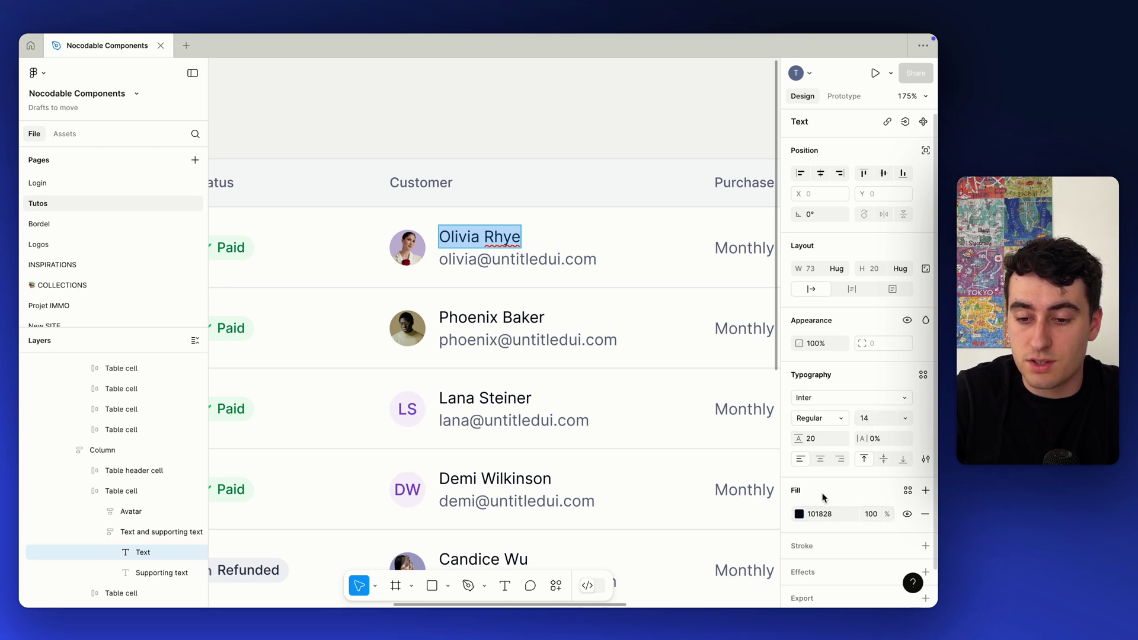
{"action": "left_click", "coordinate": [817, 515]}
{"action": "key", "text": "ctrl+Up"}
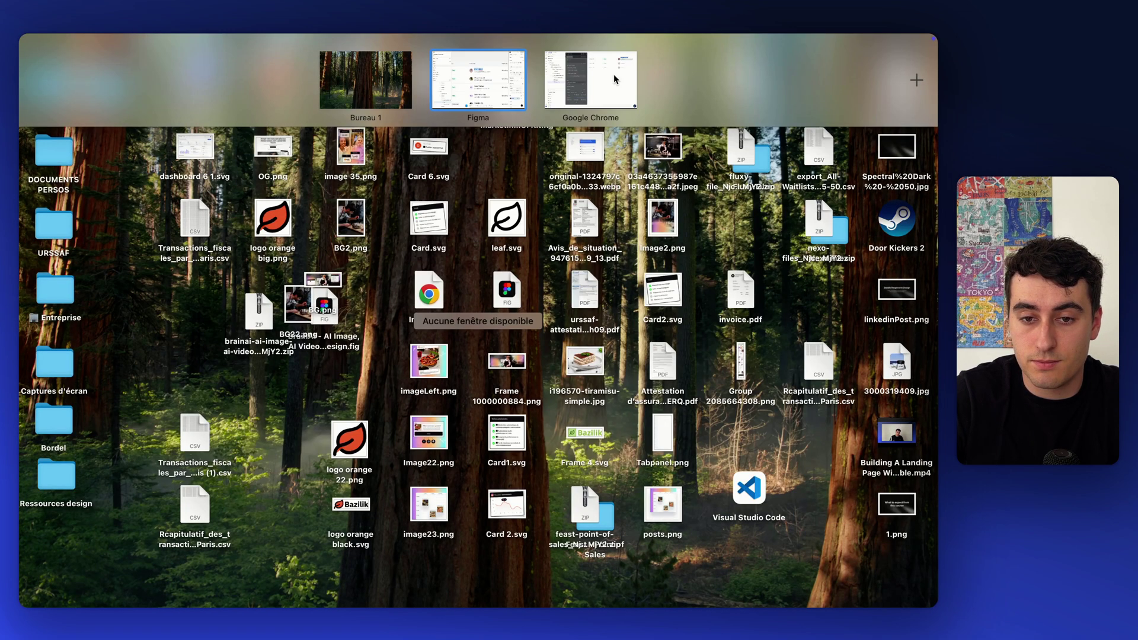
{"action": "left_click", "coordinate": [614, 73]}
Step: Apply the 14pt_black_500_medium style to the customer name text
{"action": "left_click", "coordinate": [245, 362]}
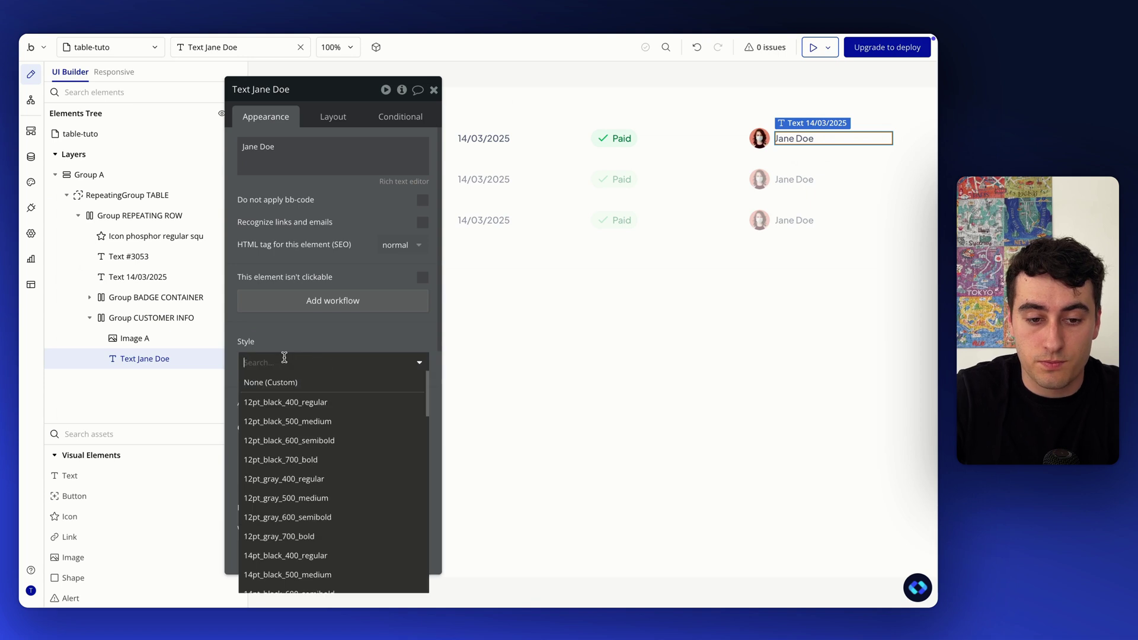
{"action": "type", "text": "14pt"}
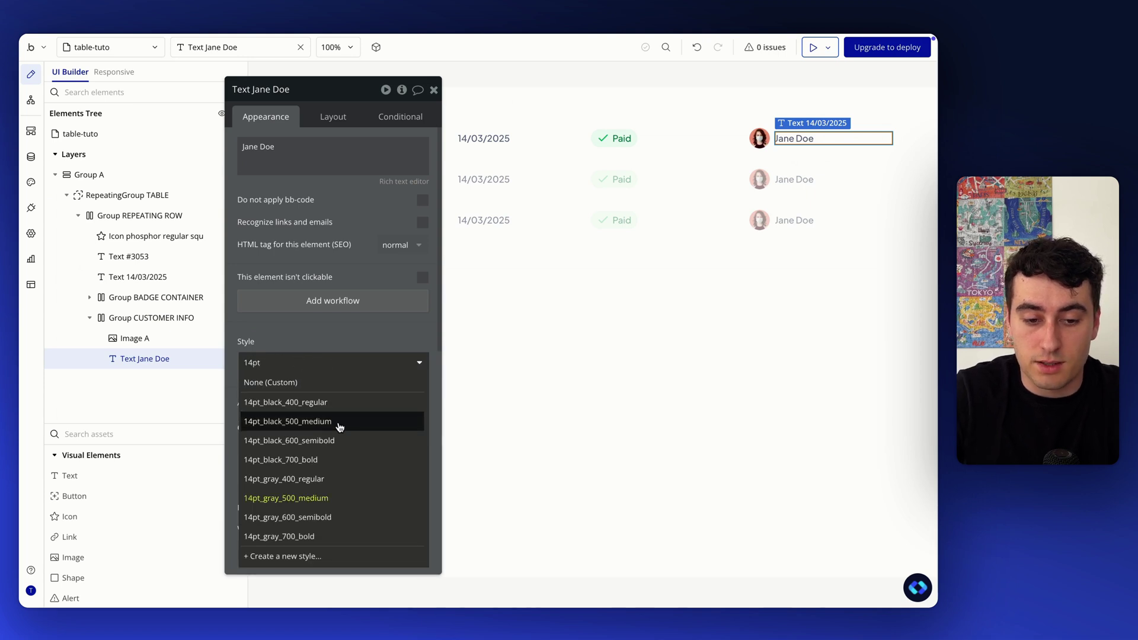
{"action": "mouse_move", "coordinate": [336, 429]}
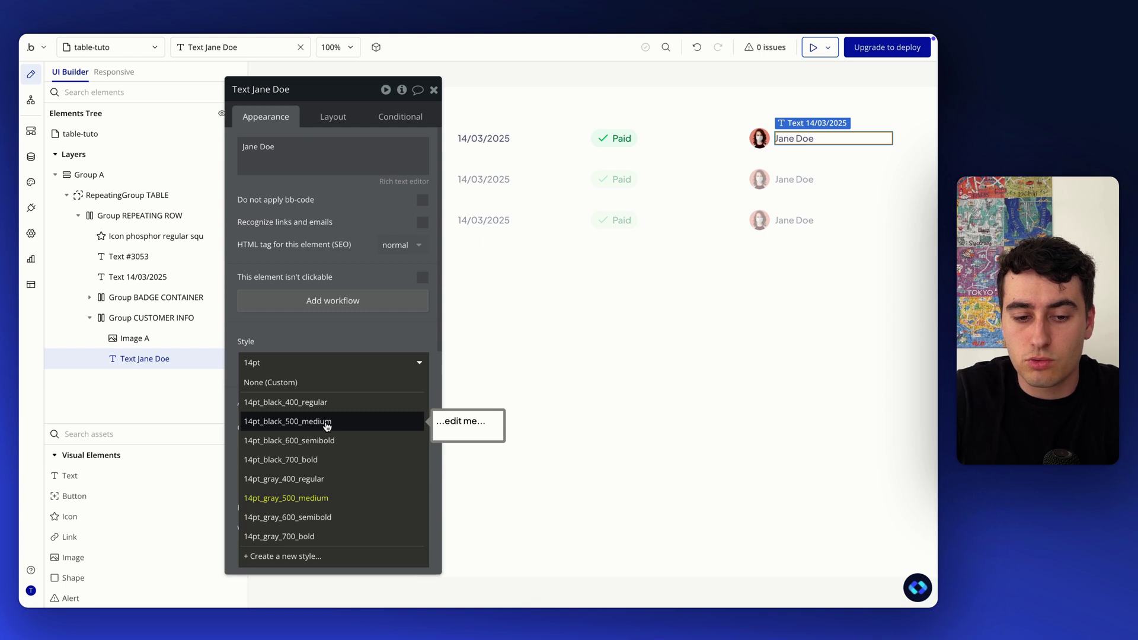
{"action": "left_click", "coordinate": [306, 422]}
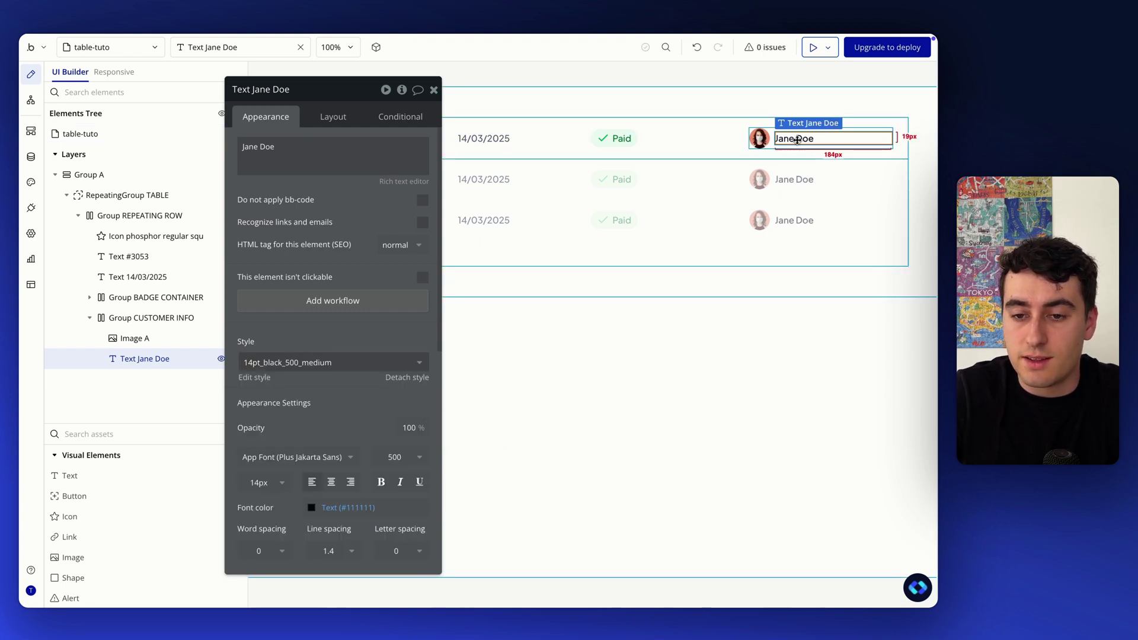
Step: Duplicate the customer name text and replace the copy's content with the customer's e-mail address
{"action": "key", "text": "ctrl+d"}
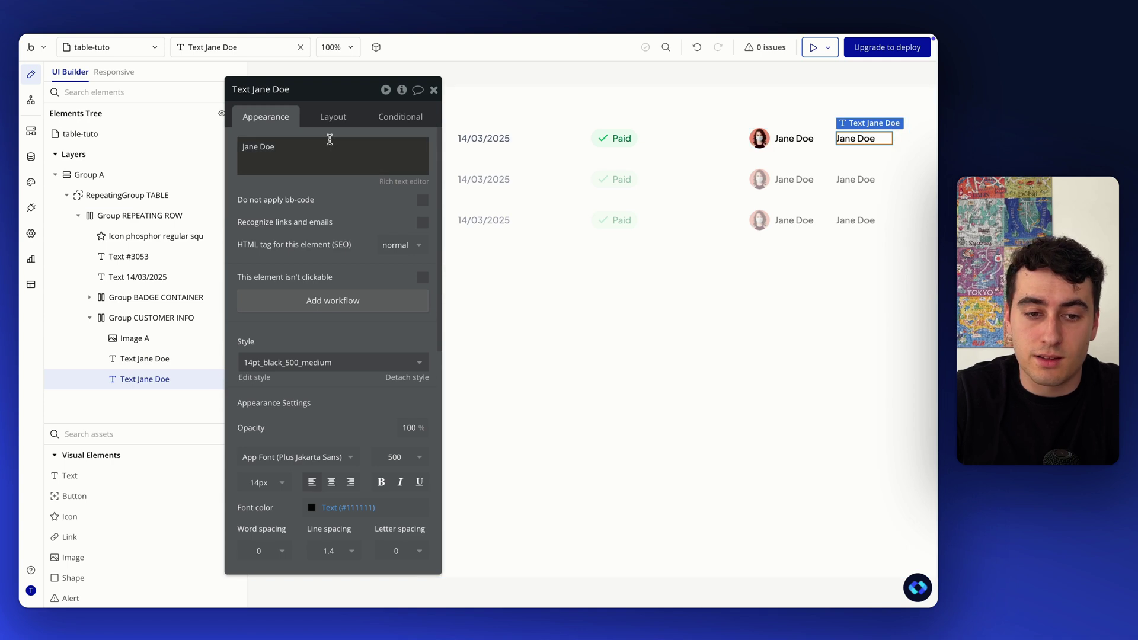
{"action": "triple_click", "coordinate": [329, 140]}
{"action": "key", "text": "BackSpace"}
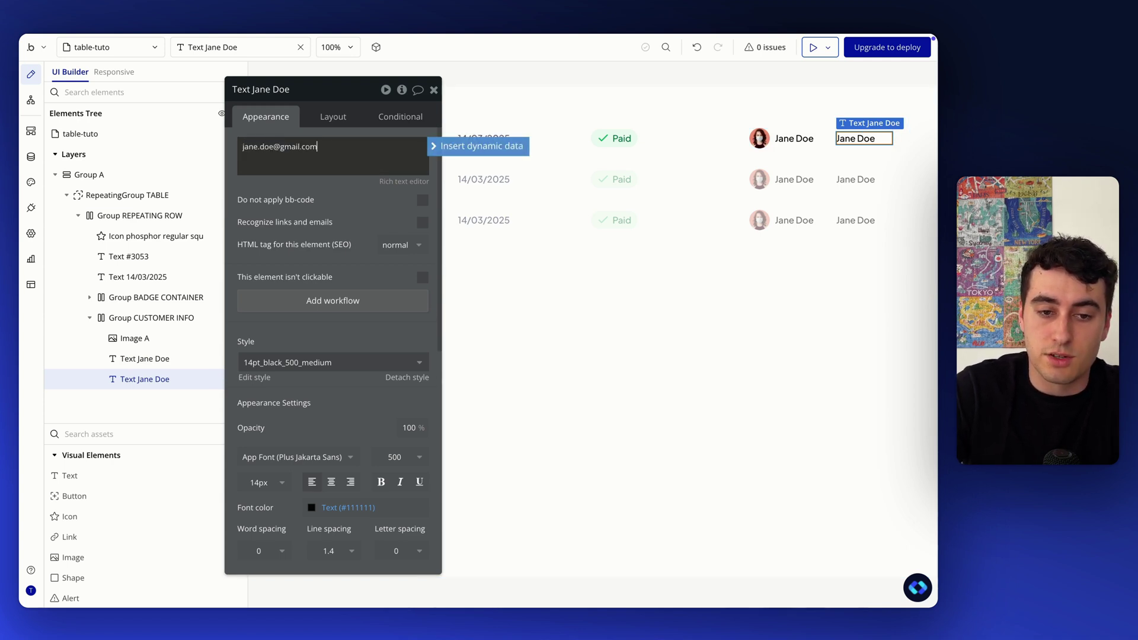
{"action": "left_click", "coordinate": [231, 229]}
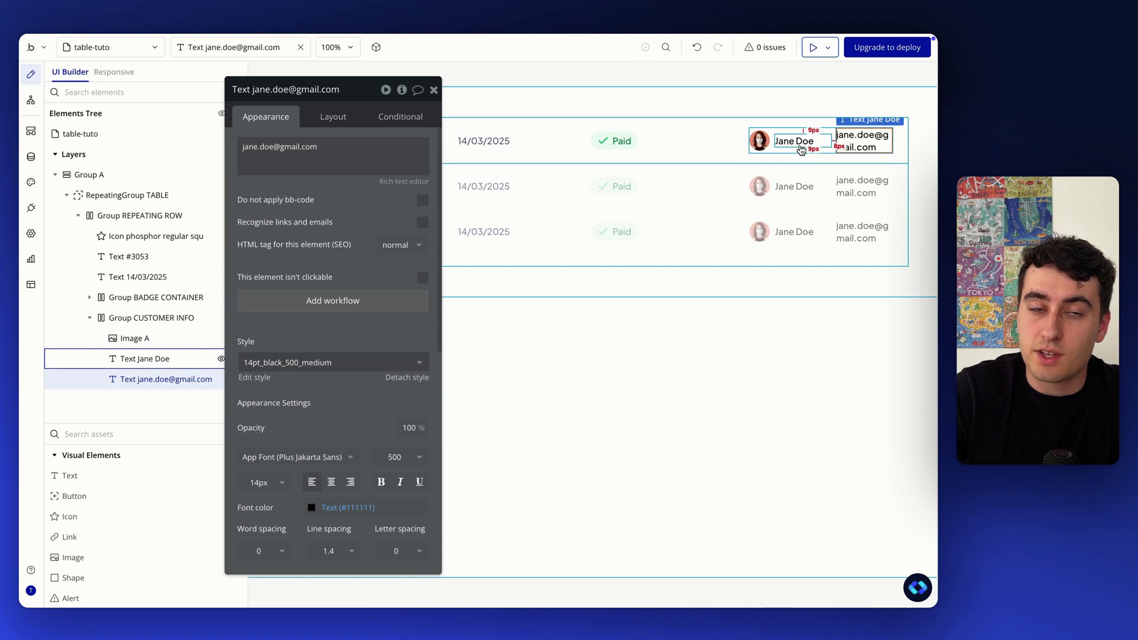
Step: Apply the 14pt_gray_400_regular style to the customer e-mail text
{"action": "left_click", "coordinate": [308, 362]}
{"action": "type", "text": "14pt"}
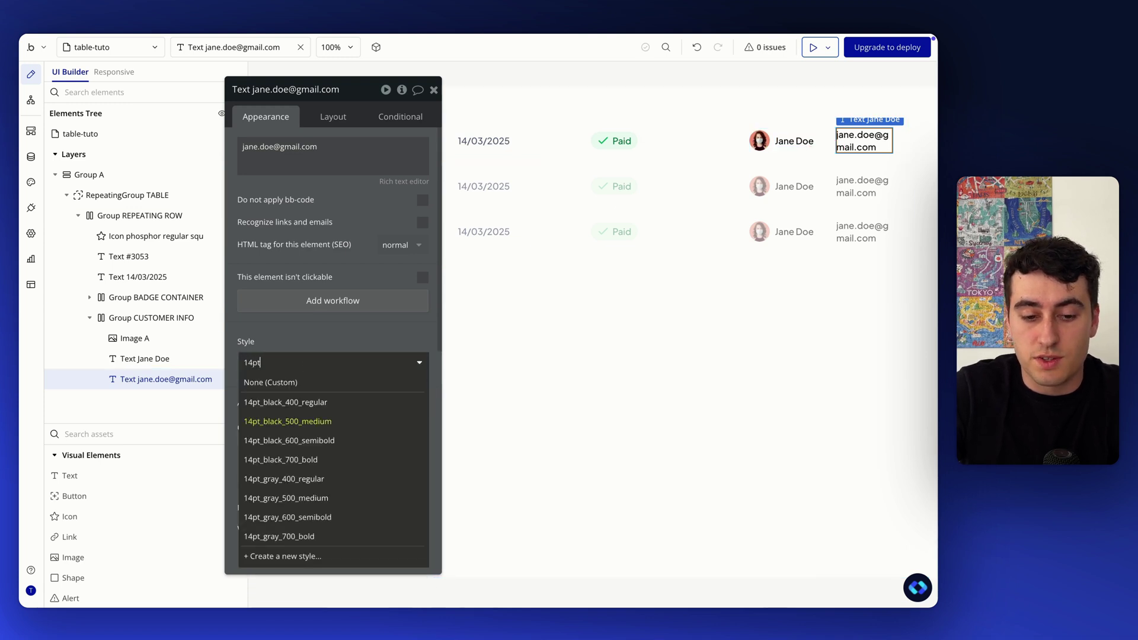
{"action": "left_click", "coordinate": [325, 479]}
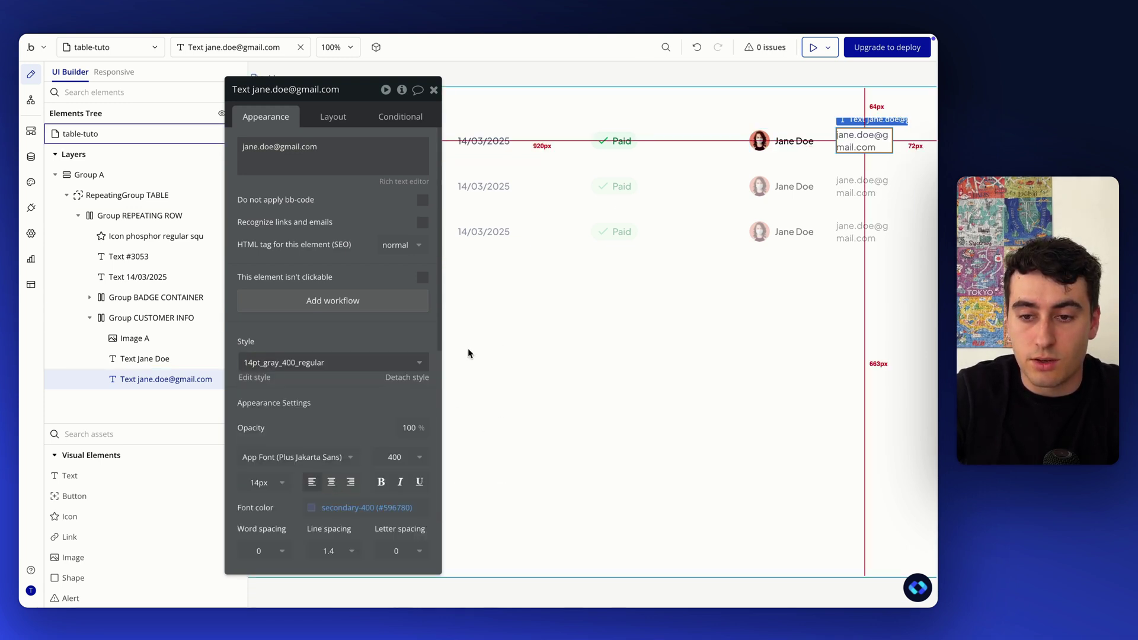
Step: Group the customer name and e-mail texts together in a column container
{"action": "left_click", "coordinate": [793, 145]}
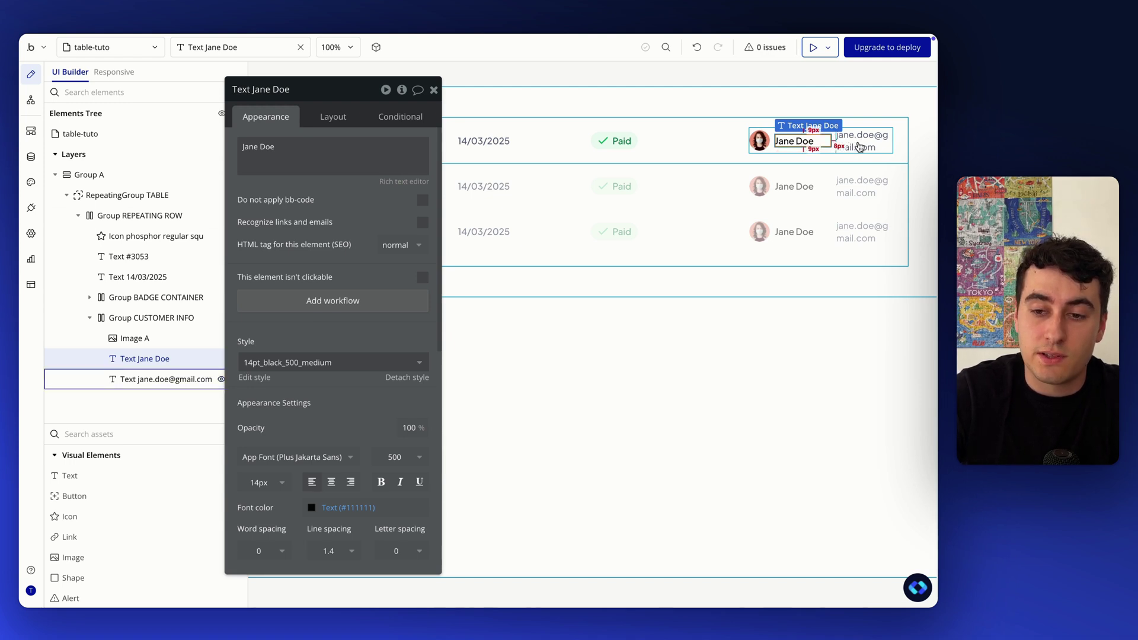
{"action": "left_click", "coordinate": [859, 146], "text": "shift"}
{"action": "right_click", "coordinate": [858, 146]}
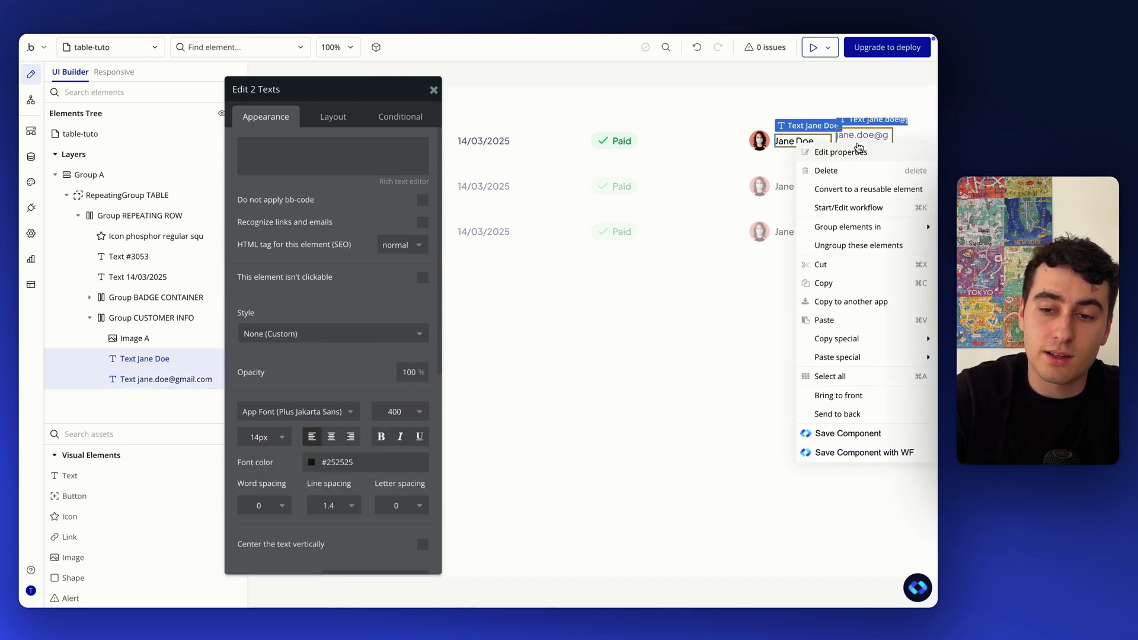
{"action": "mouse_move", "coordinate": [847, 226]}
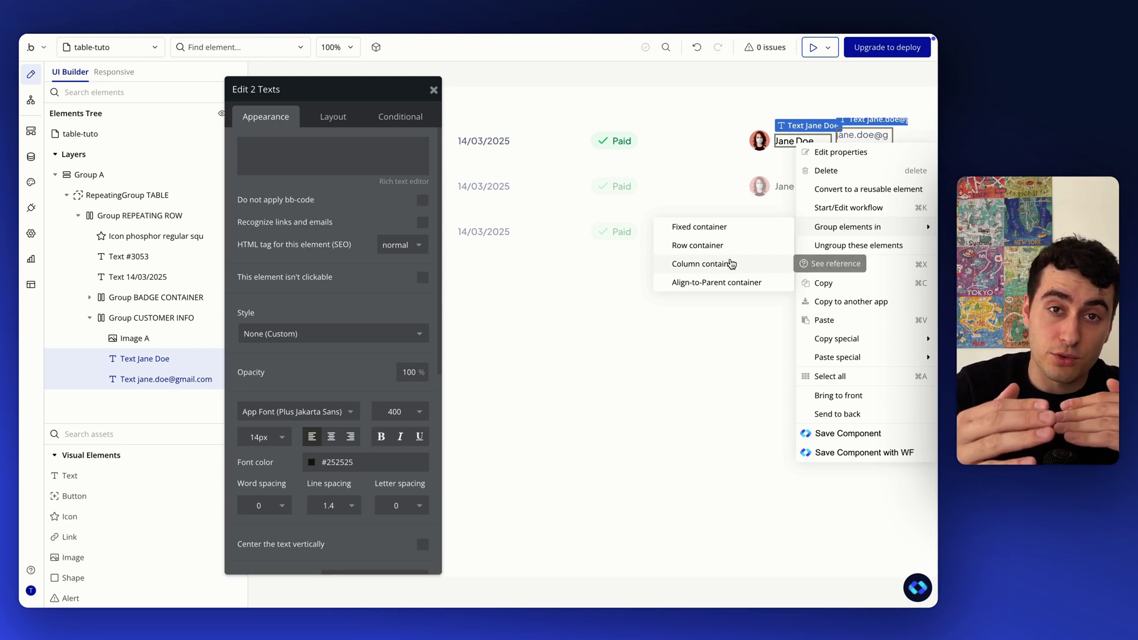
{"action": "left_click", "coordinate": [732, 264]}
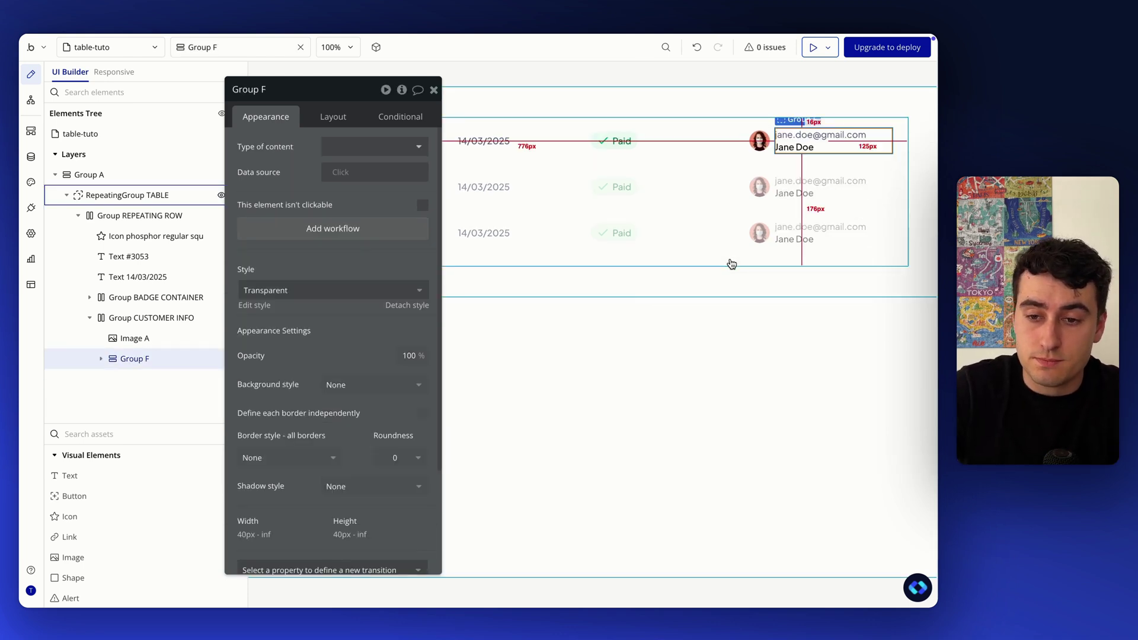
Step: Move the customer name text above the e-mail text in the column group
{"action": "left_click", "coordinate": [803, 151]}
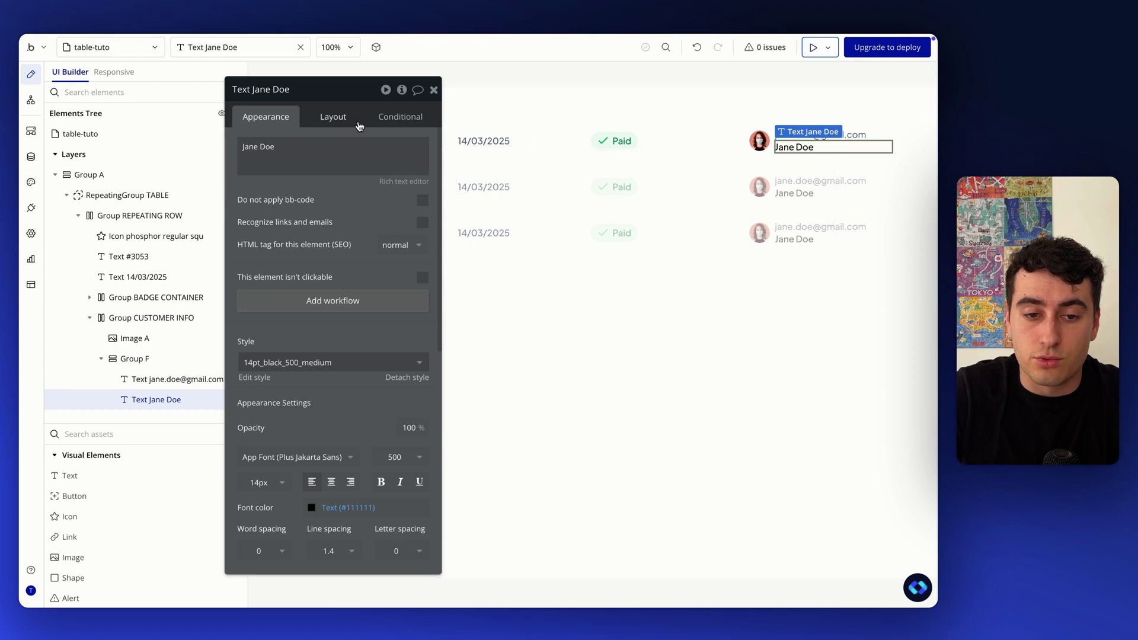
{"action": "left_click", "coordinate": [334, 118]}
{"action": "left_click", "coordinate": [309, 243]}
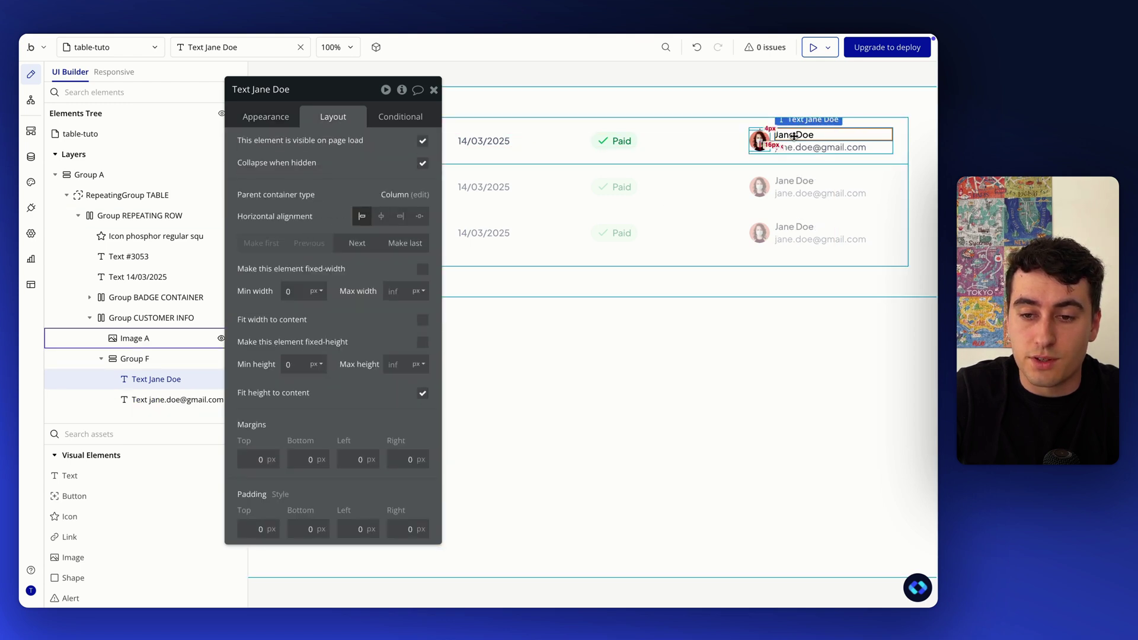
{"action": "left_click", "coordinate": [766, 148]}
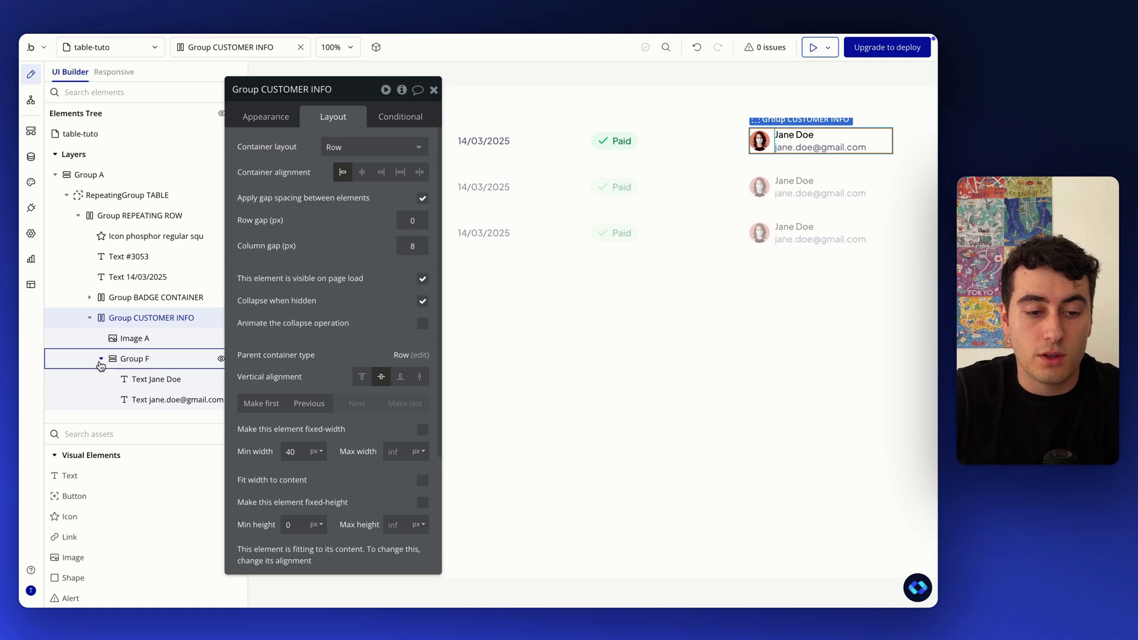
{"action": "left_click", "coordinate": [142, 360]}
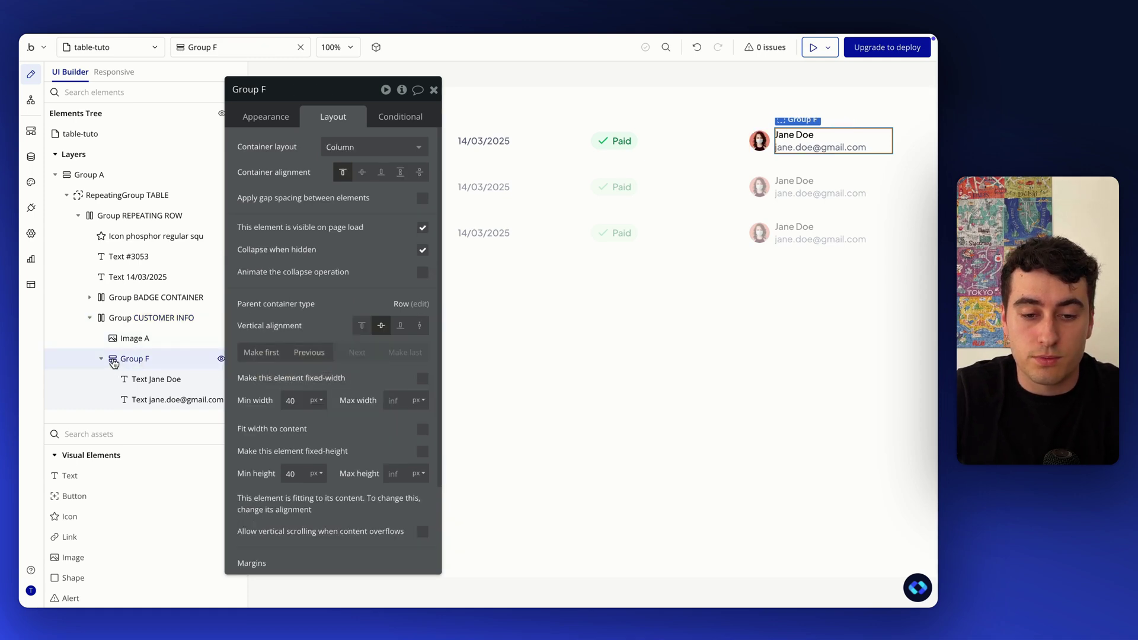
{"action": "left_click", "coordinate": [769, 149]}
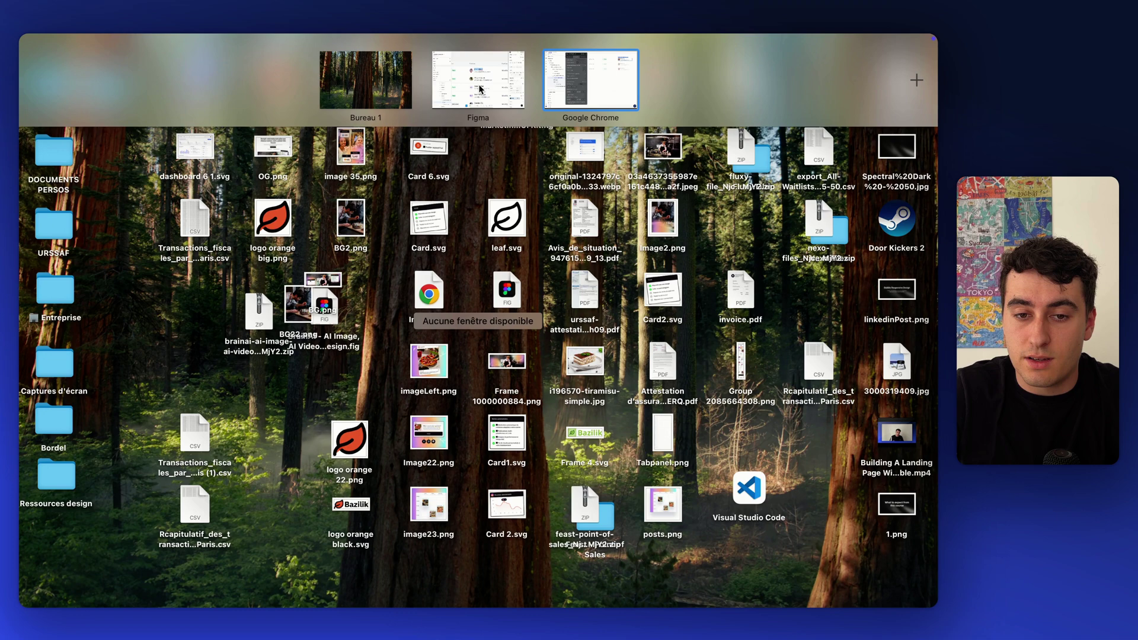
Step: Check the subscription text in the Purchase column of the Figma table, then return to Bubble
{"action": "left_click", "coordinate": [478, 88]}
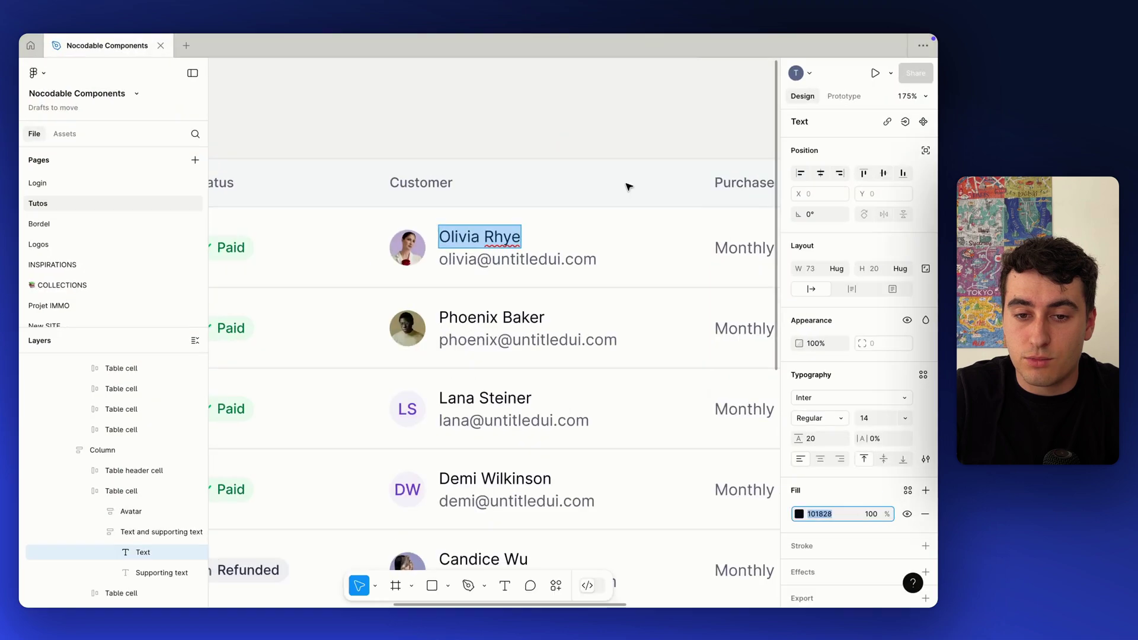
{"action": "scroll", "coordinate": [626, 184], "scroll_direction": "right", "scroll_amount": 4}
{"action": "scroll", "coordinate": [628, 186], "scroll_direction": "down", "scroll_amount": 5}
{"action": "left_click", "coordinate": [504, 213]}
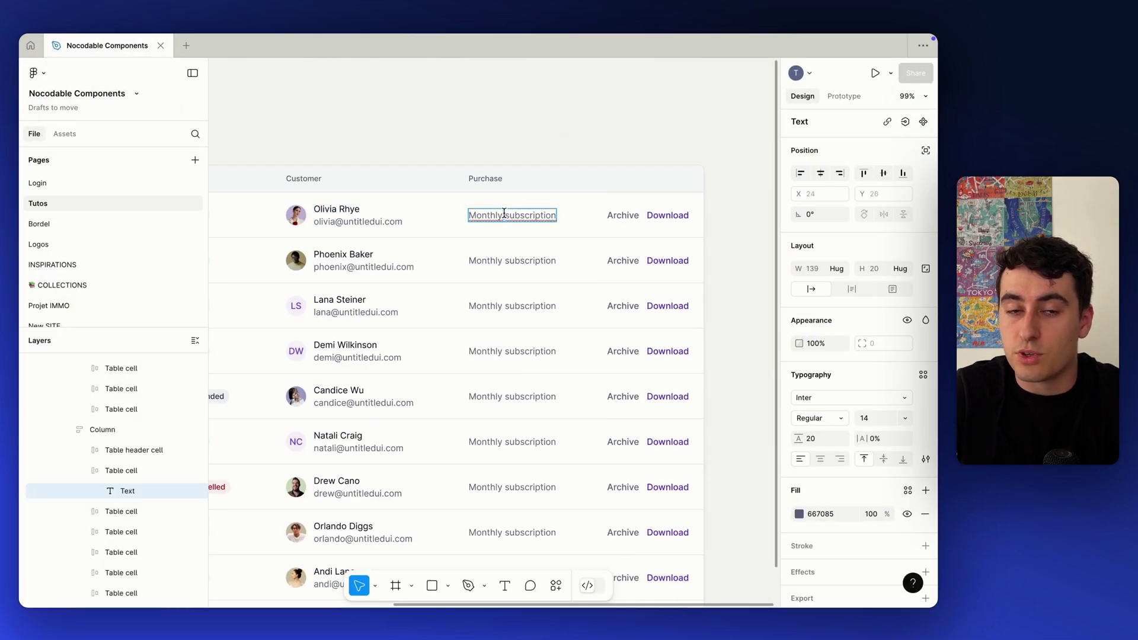
{"action": "key", "text": "ctrl+Up"}
{"action": "left_click", "coordinate": [478, 77]}
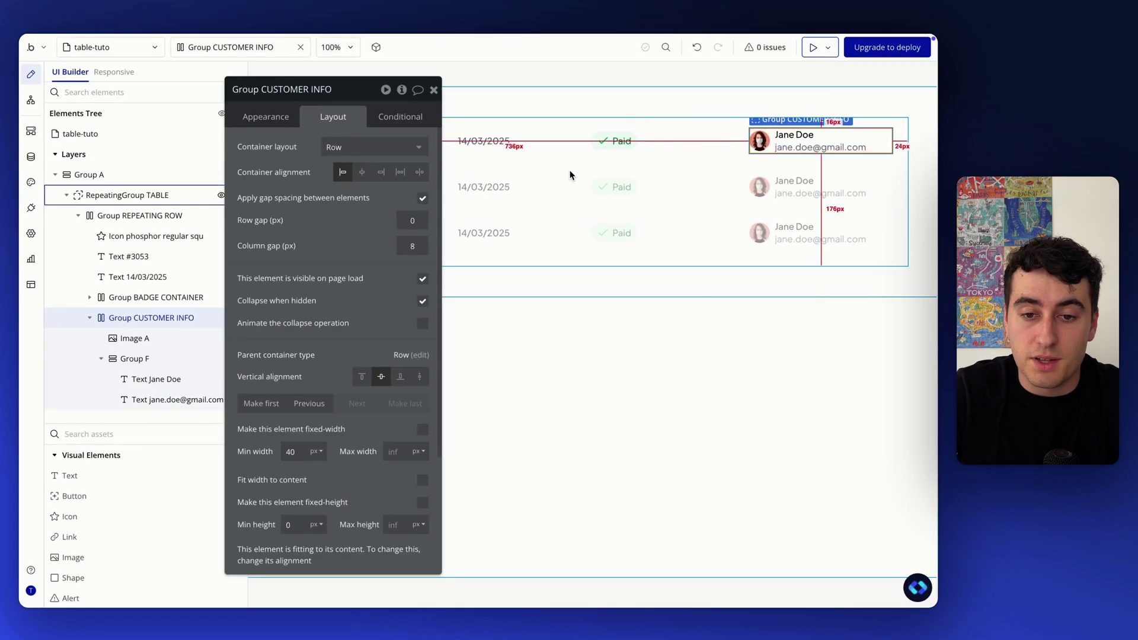
Step: Duplicate the 14/03/2025 date text and move the copy after the customer info group, at the end of the repeating row
{"action": "left_click", "coordinate": [490, 141]}
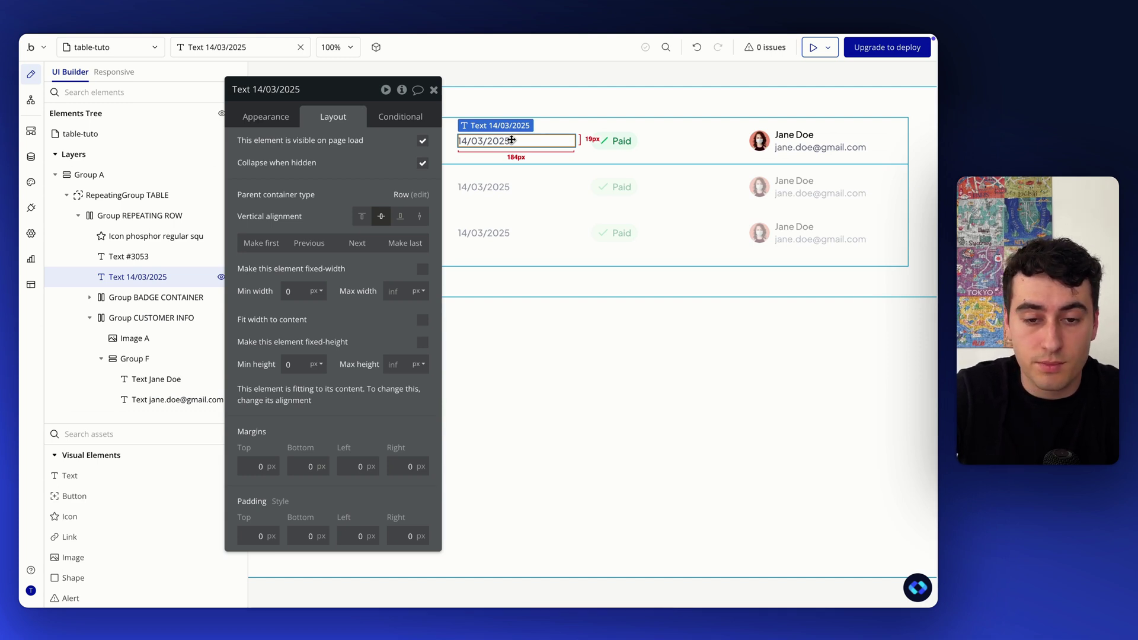
{"action": "left_click", "coordinate": [358, 244]}
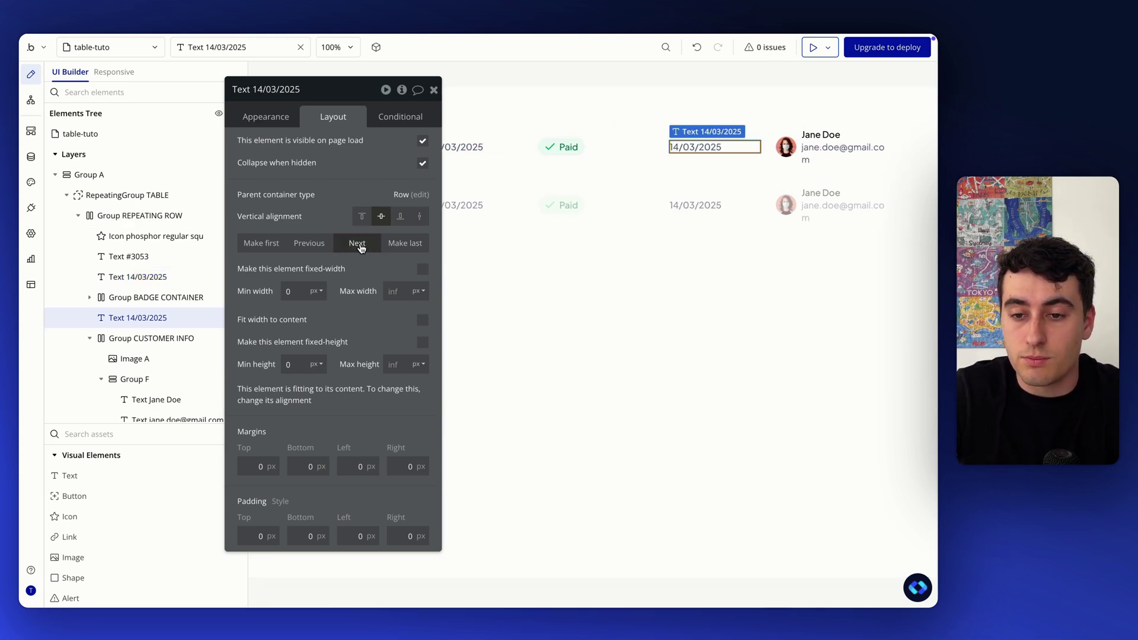
{"action": "left_click", "coordinate": [359, 245]}
{"action": "left_click_drag", "start_coordinate": [296, 177], "coordinate": [92, 231]}
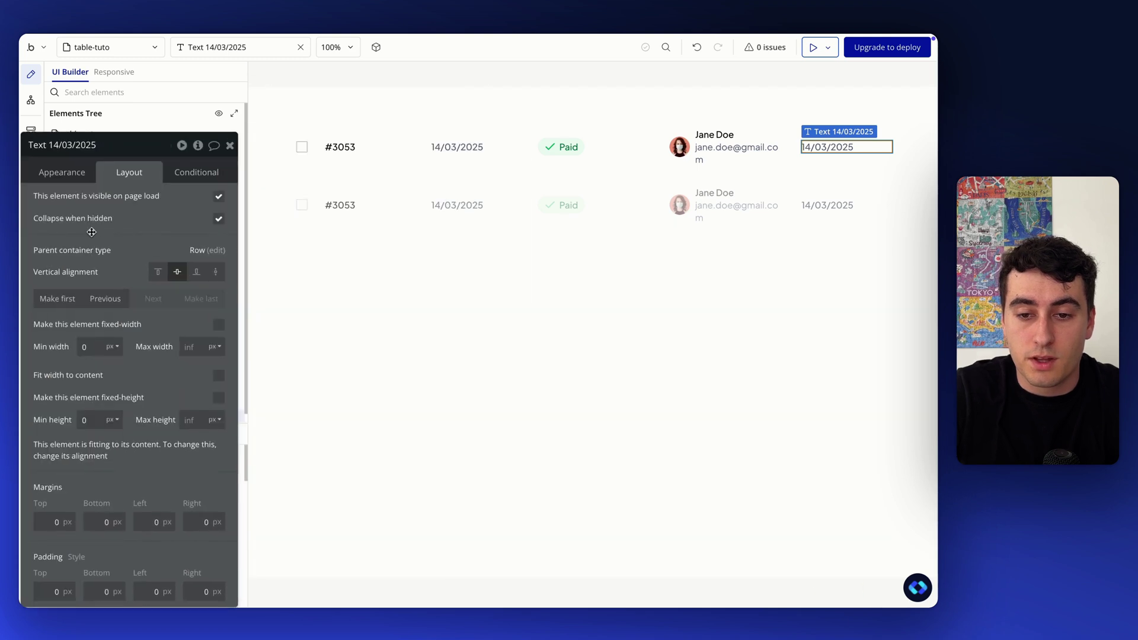
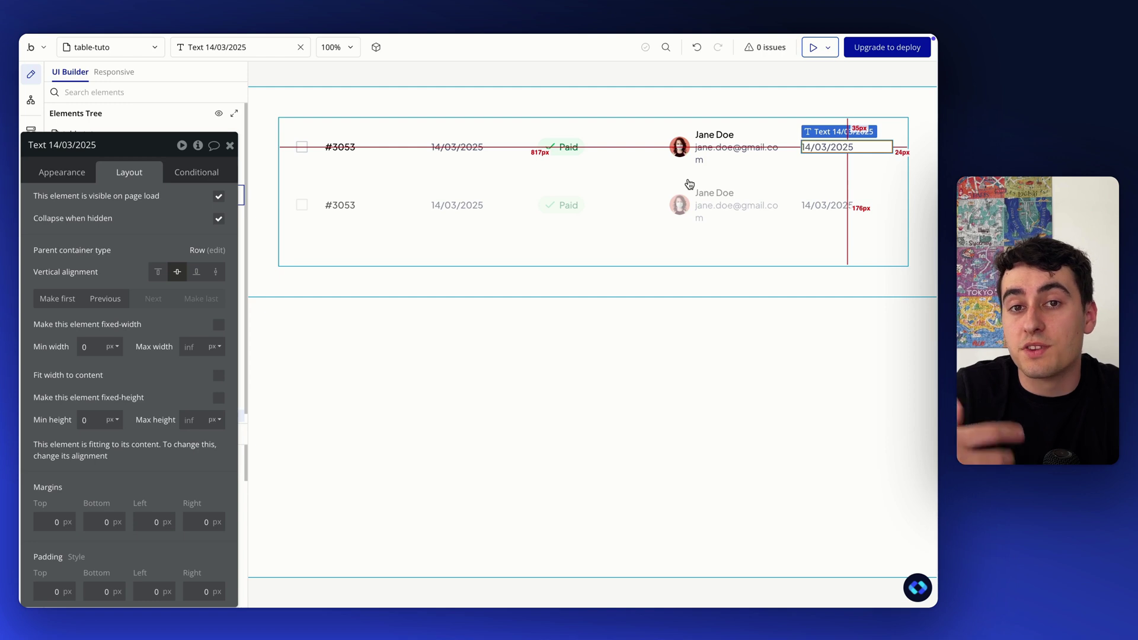
Step: Limit the customer e-mail text to a max height of 25 px
{"action": "left_click", "coordinate": [725, 153]}
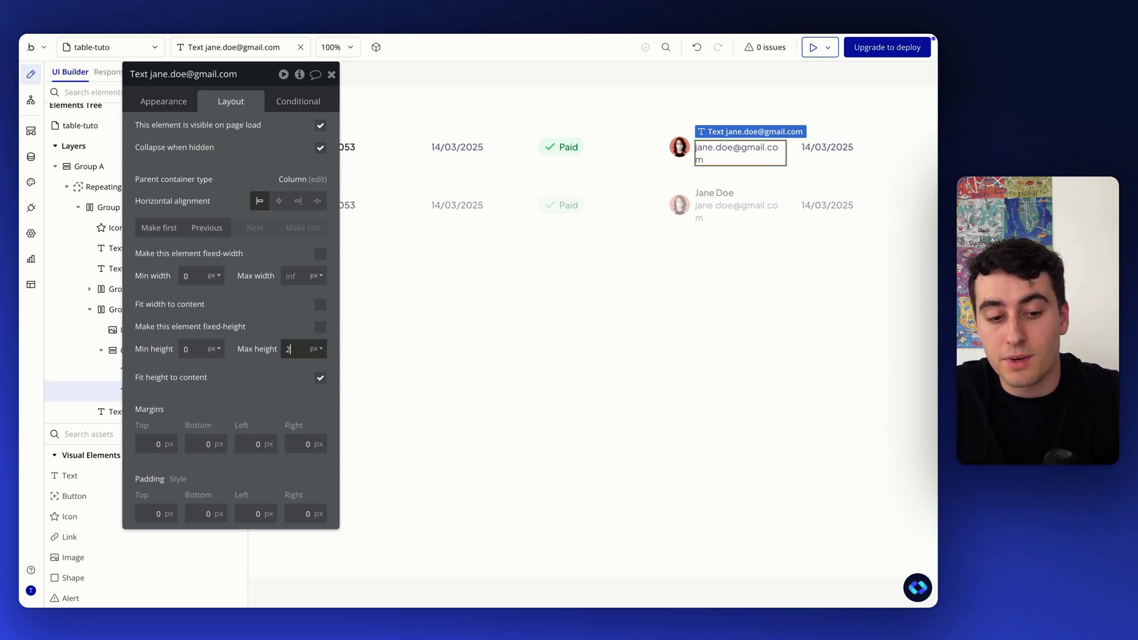
{"action": "key", "text": "Return"}
{"action": "left_click", "coordinate": [728, 227]}
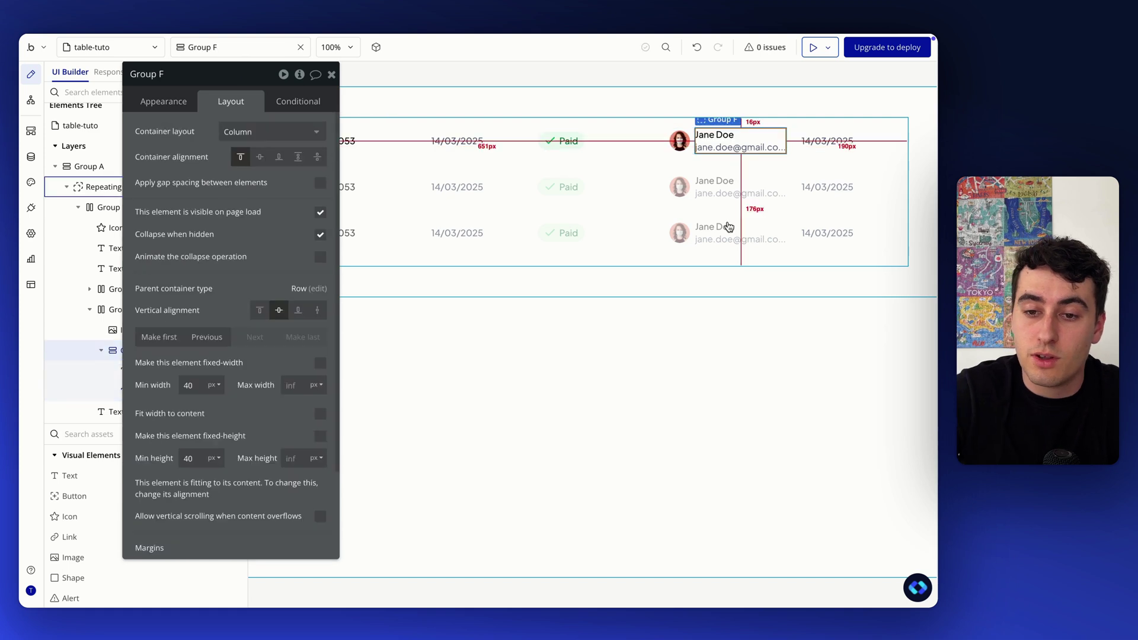
{"action": "left_click", "coordinate": [709, 300]}
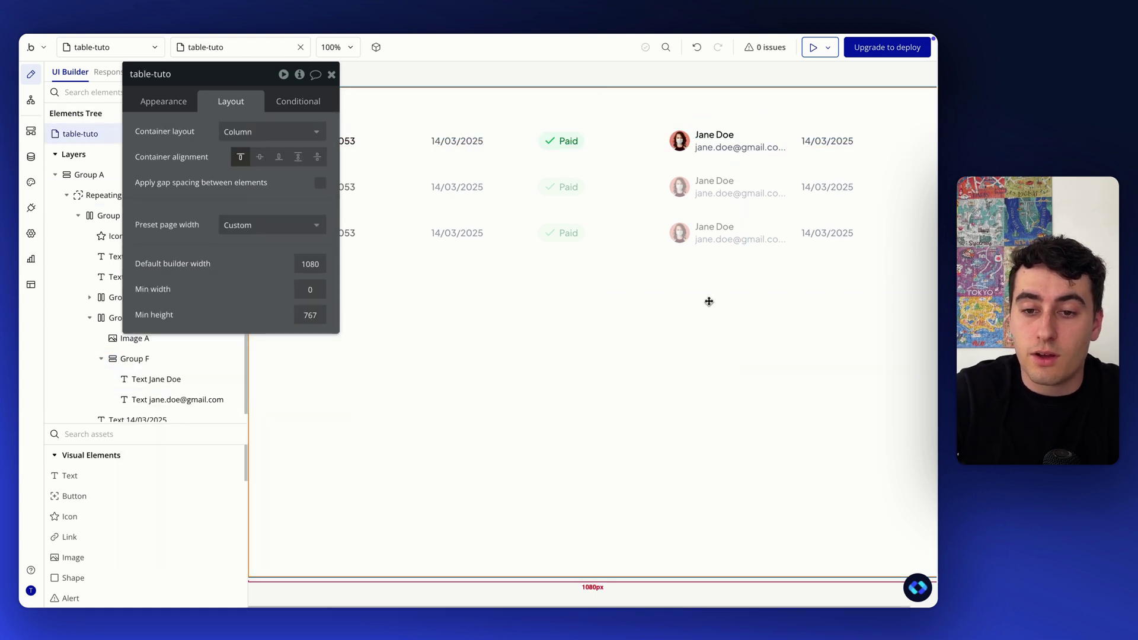
{"action": "left_click", "coordinate": [715, 154]}
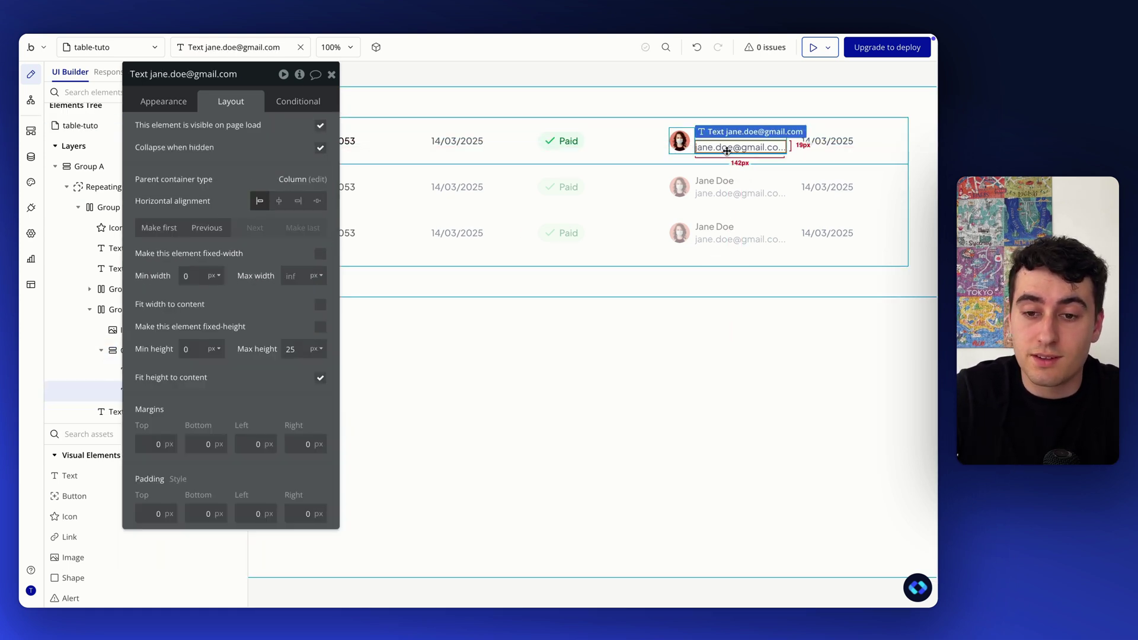
{"action": "left_click", "coordinate": [705, 160]}
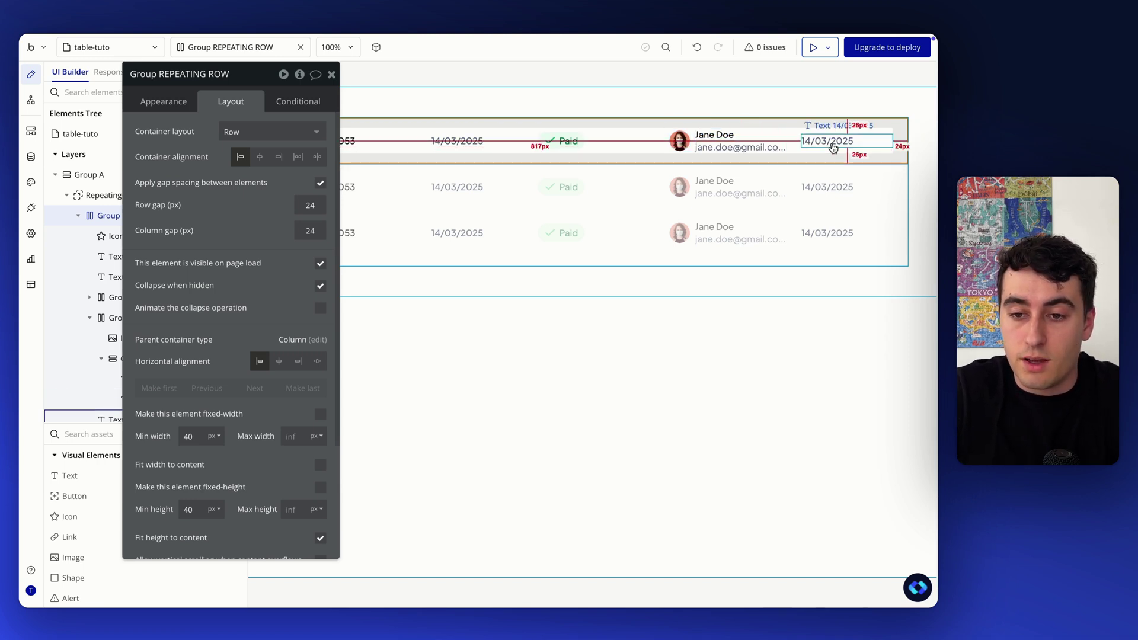
Step: Change the content of the date text at the end of the row to "Monthly subscription"
{"action": "left_click", "coordinate": [832, 144]}
{"action": "left_click", "coordinate": [164, 101]}
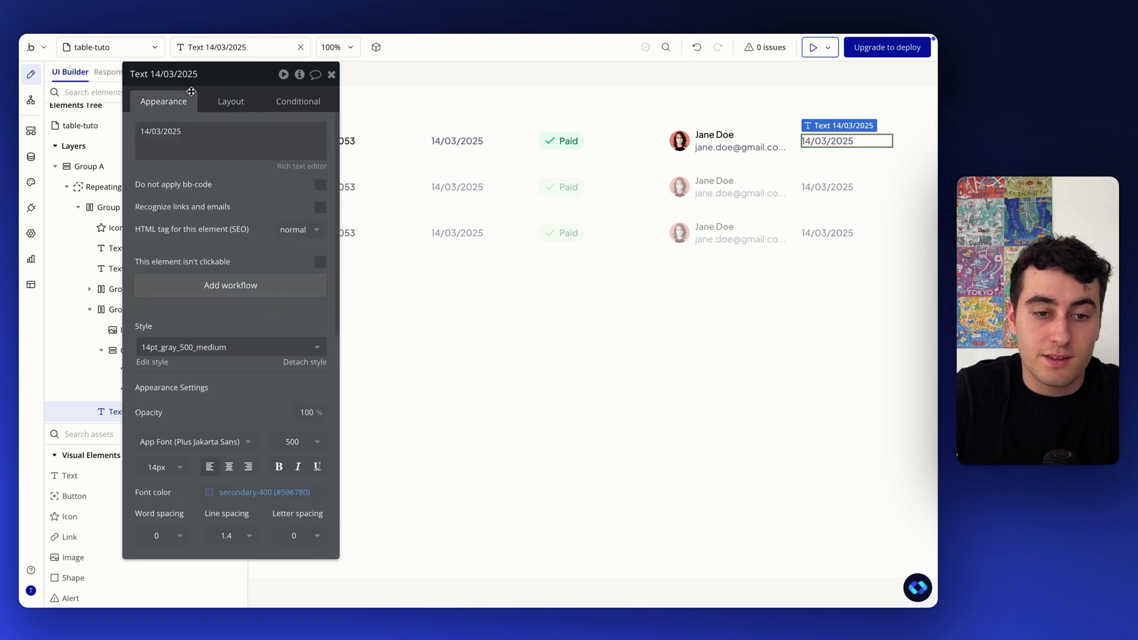
{"action": "triple_click", "coordinate": [207, 124]}
{"action": "type", "text": "Monthly s"}
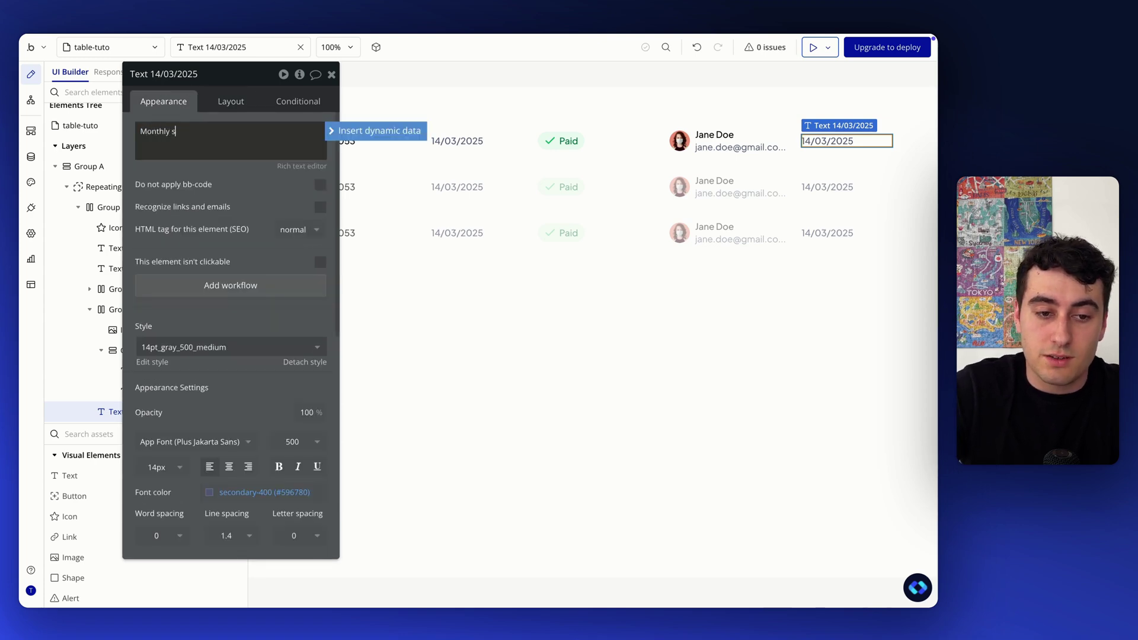
{"action": "type", "text": "ubscription"}
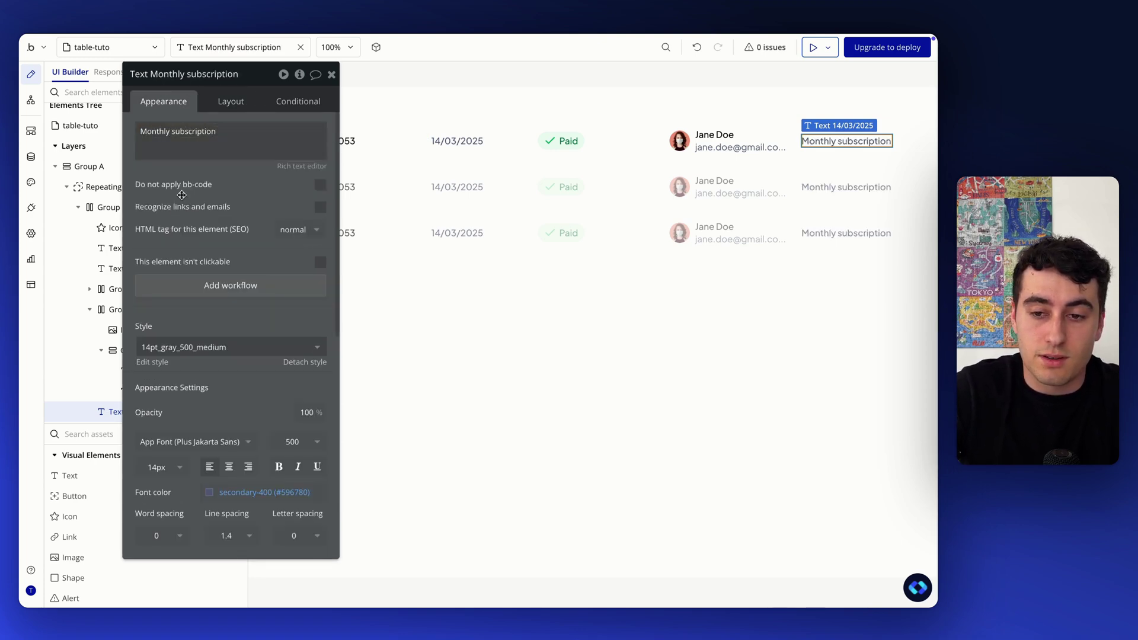
Step: Switch to Figma and examine the text styling of the Archive and Download labels in the table's first row
{"action": "key", "text": "ctrl+Up"}
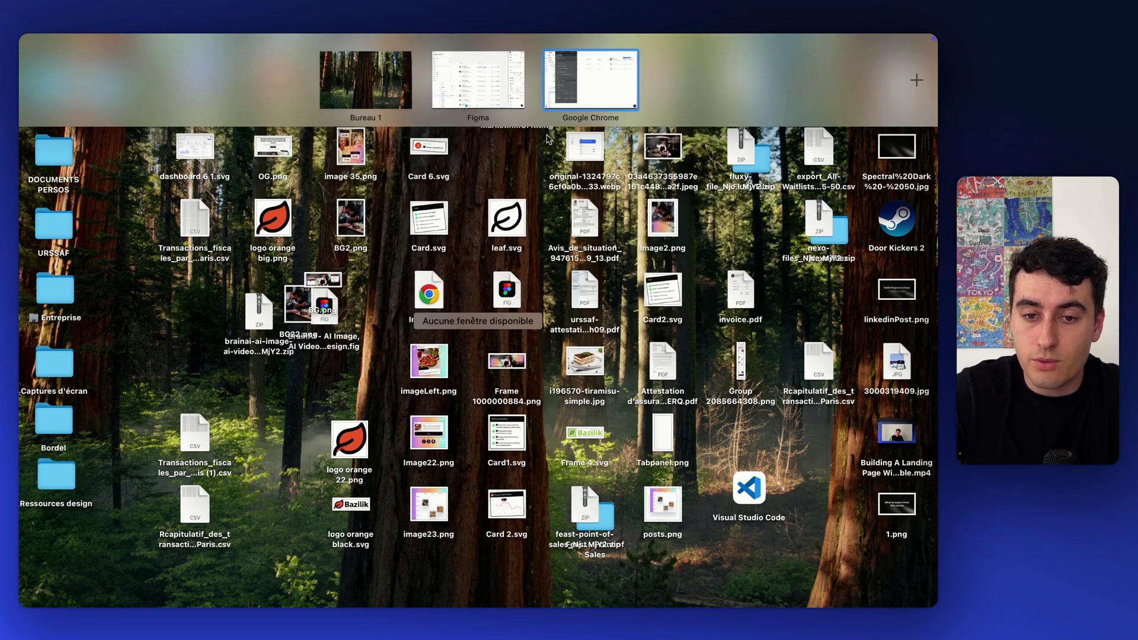
{"action": "left_click", "coordinate": [485, 101]}
{"action": "left_click", "coordinate": [628, 218]}
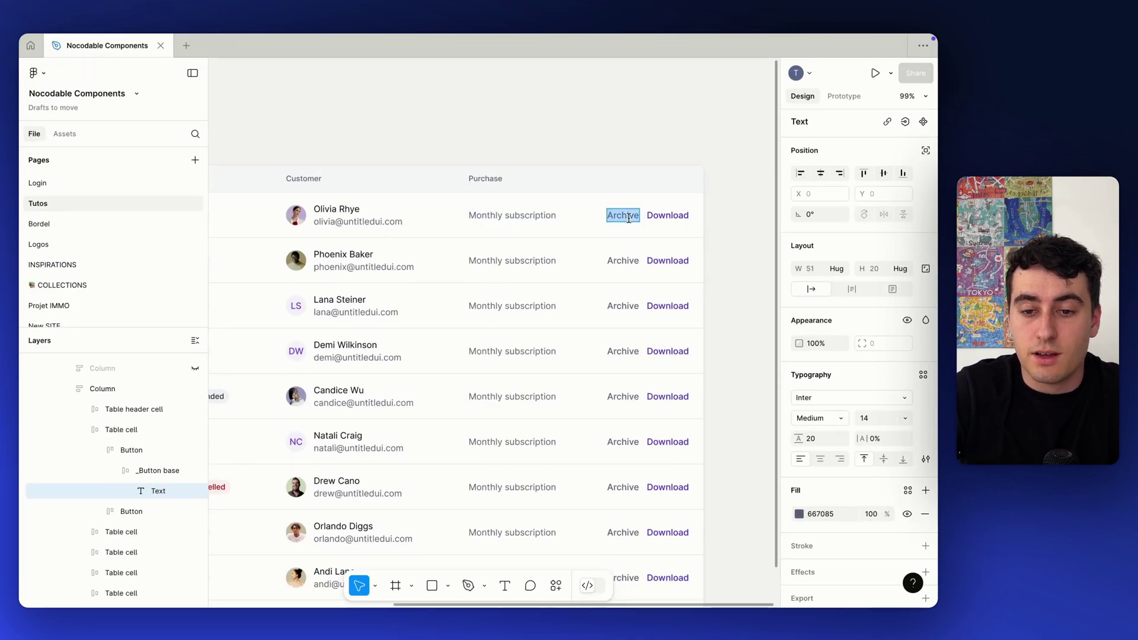
{"action": "scroll", "coordinate": [629, 218], "scroll_direction": "up", "scroll_amount": 5}
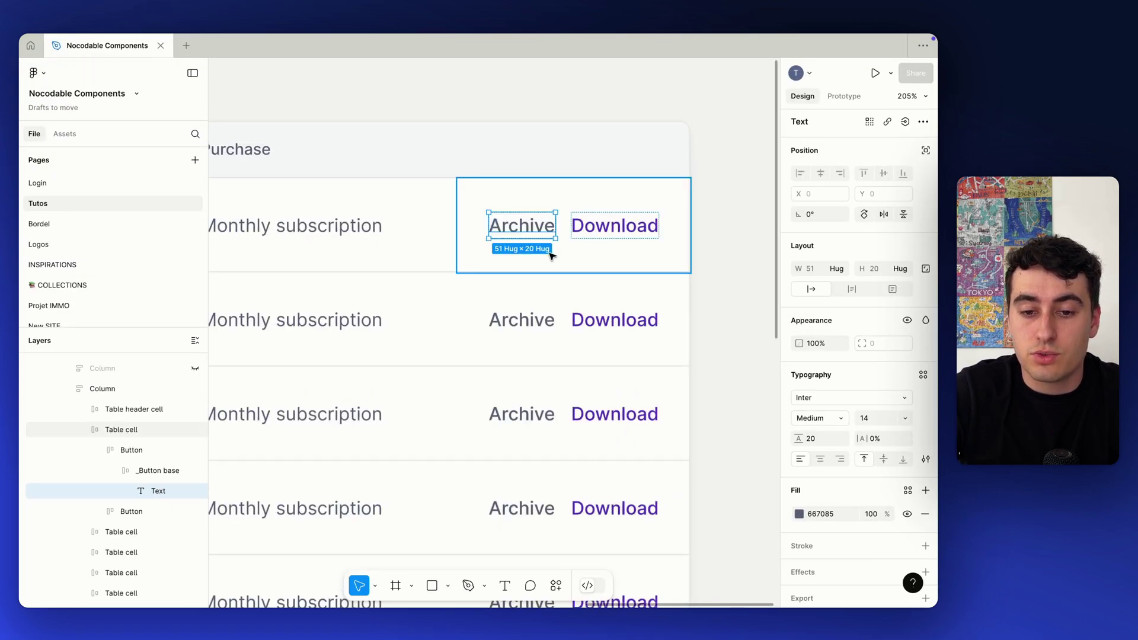
{"action": "double_click", "coordinate": [524, 224]}
{"action": "double_click", "coordinate": [614, 227]}
{"action": "scroll", "coordinate": [617, 231], "scroll_direction": "down", "scroll_amount": 5}
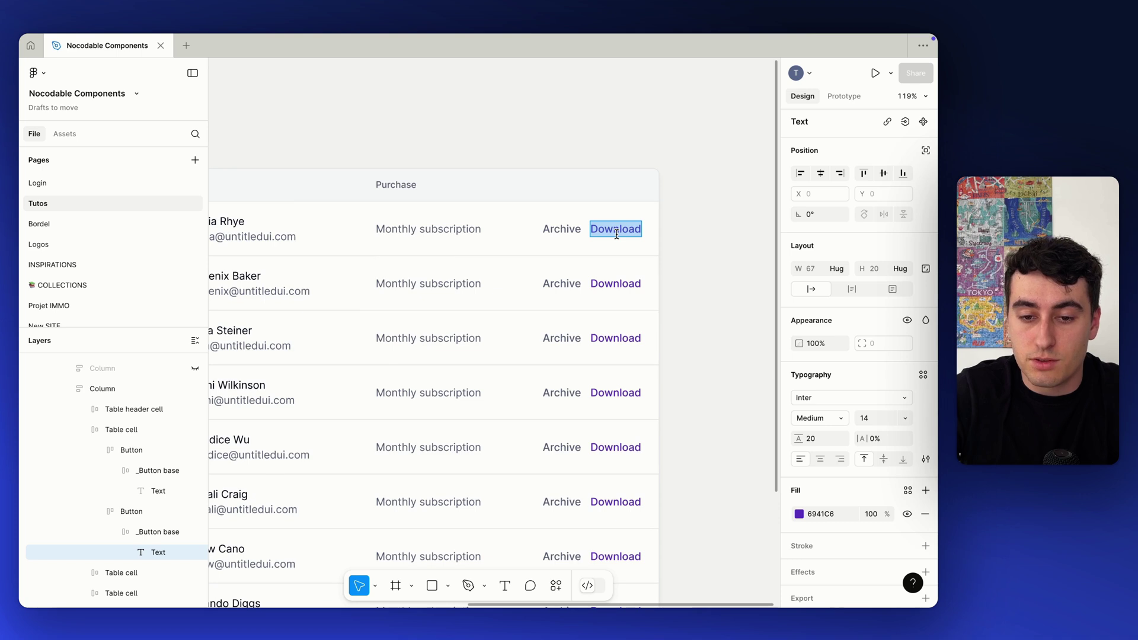
{"action": "key", "text": "Escape"}
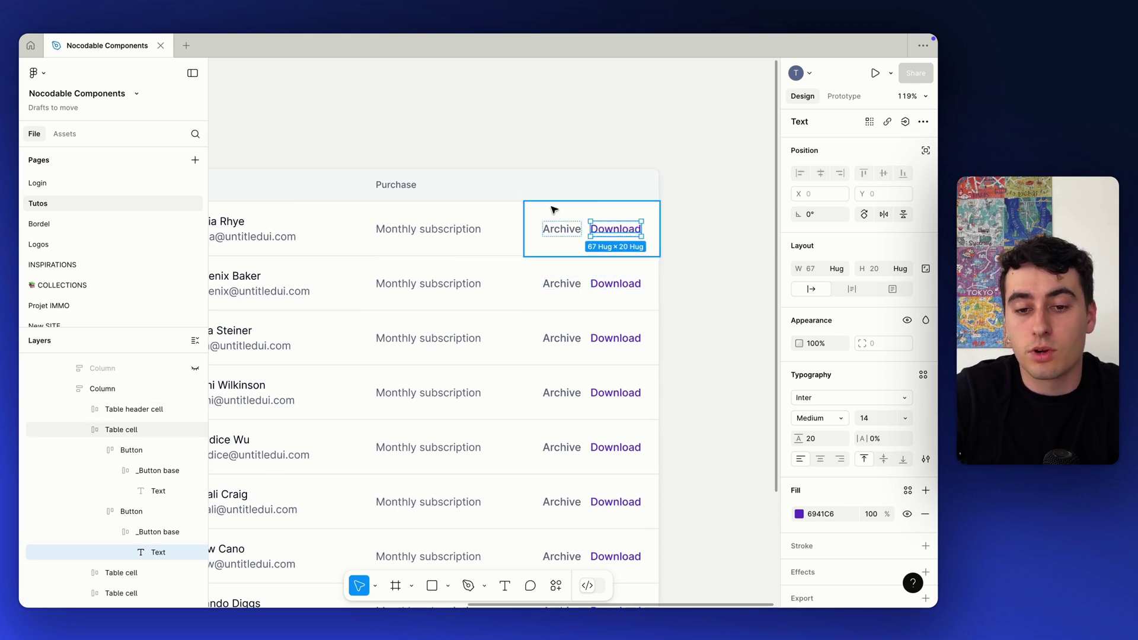
Step: Examine the structure of the Archive and Download buttons in the Figma table cell, then return to Bubble
{"action": "left_click", "coordinate": [579, 231]}
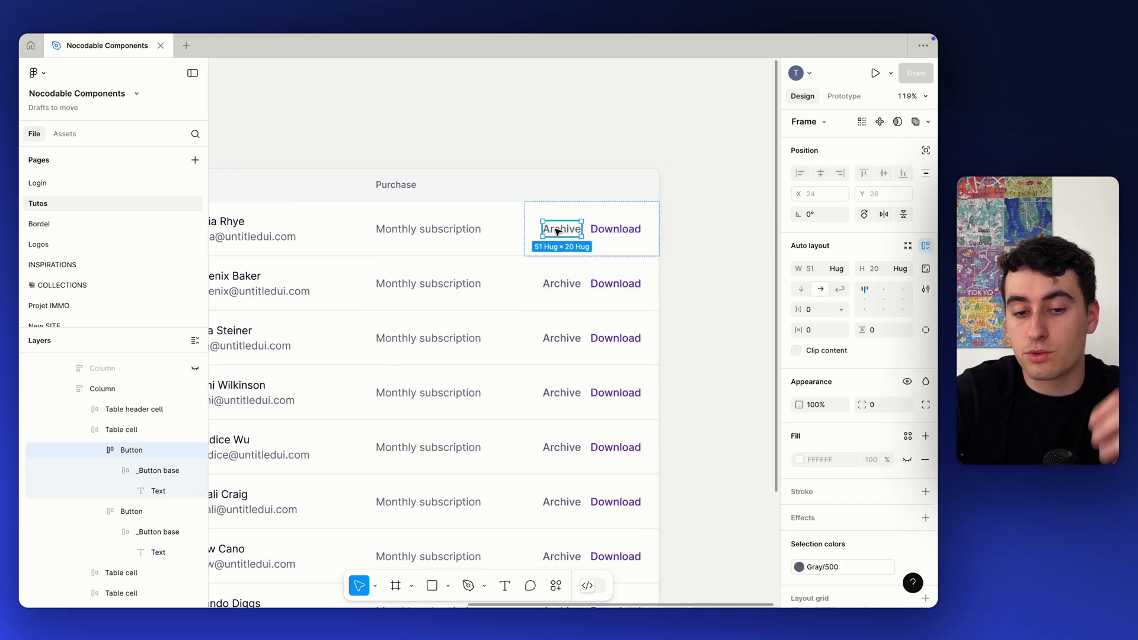
{"action": "double_click", "coordinate": [558, 232]}
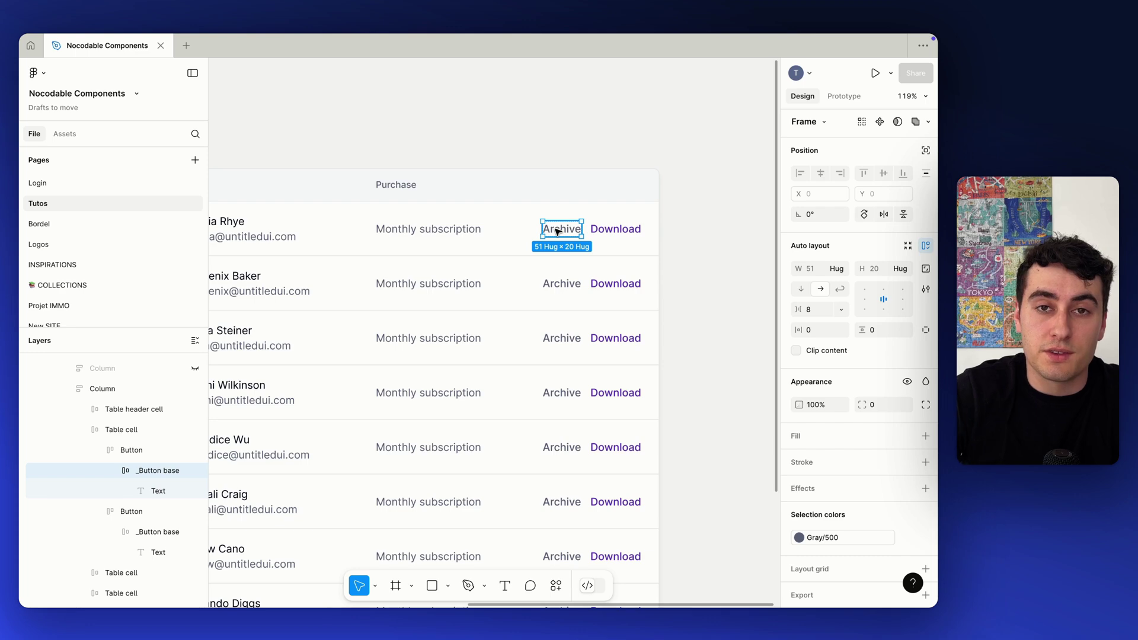
{"action": "double_click", "coordinate": [557, 231]}
{"action": "left_click", "coordinate": [617, 230]}
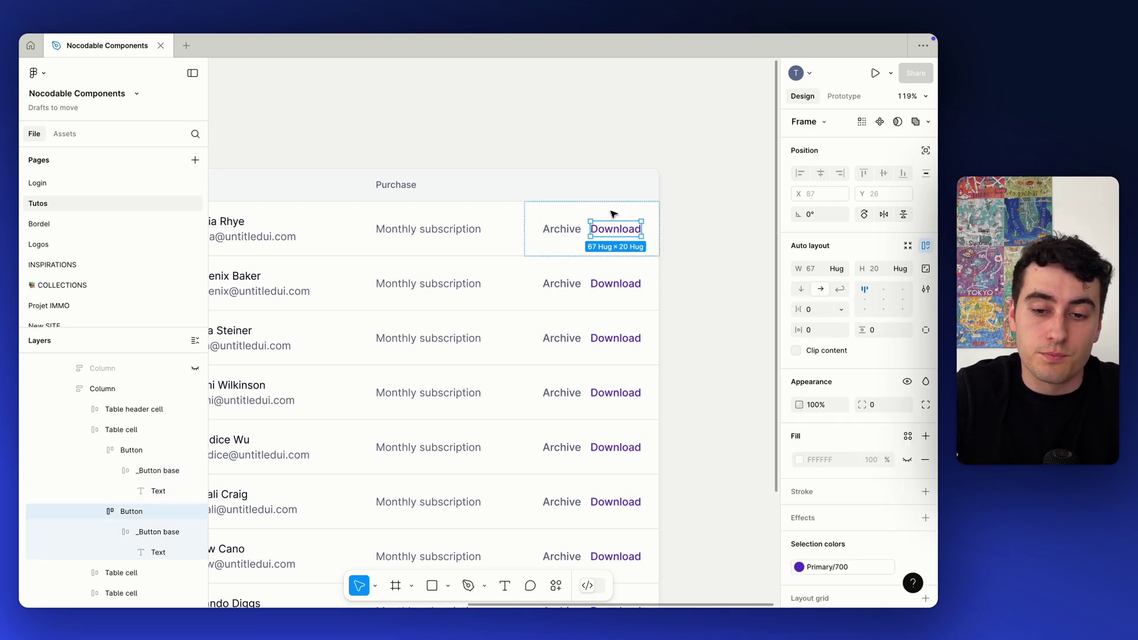
{"action": "left_click", "coordinate": [550, 214]}
{"action": "key", "text": "ctrl+Up"}
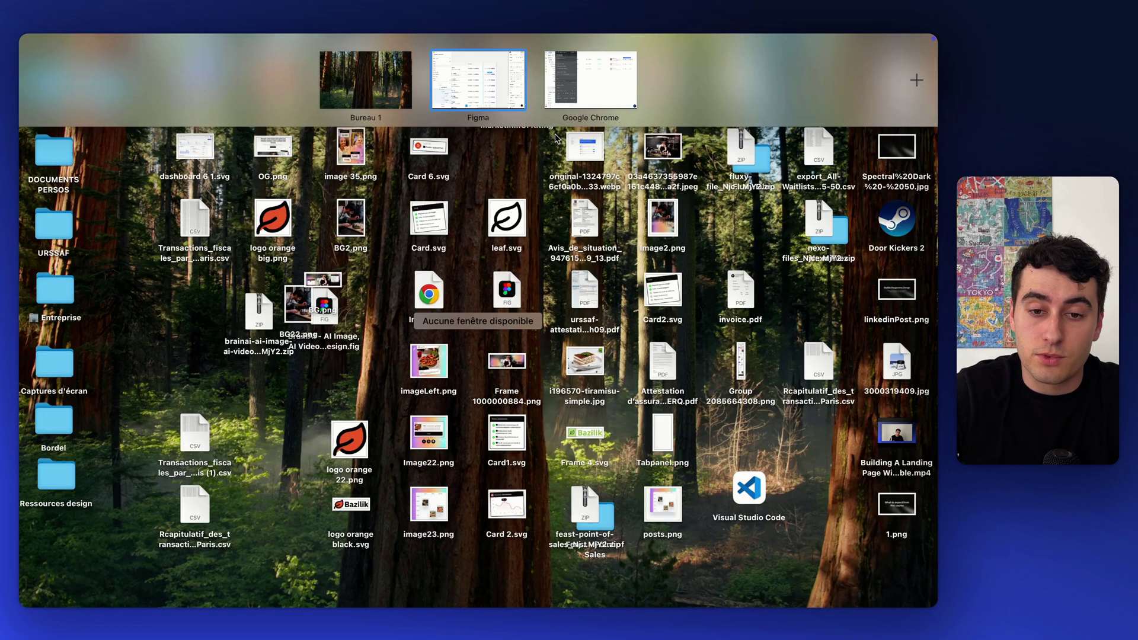
{"action": "left_click", "coordinate": [594, 79]}
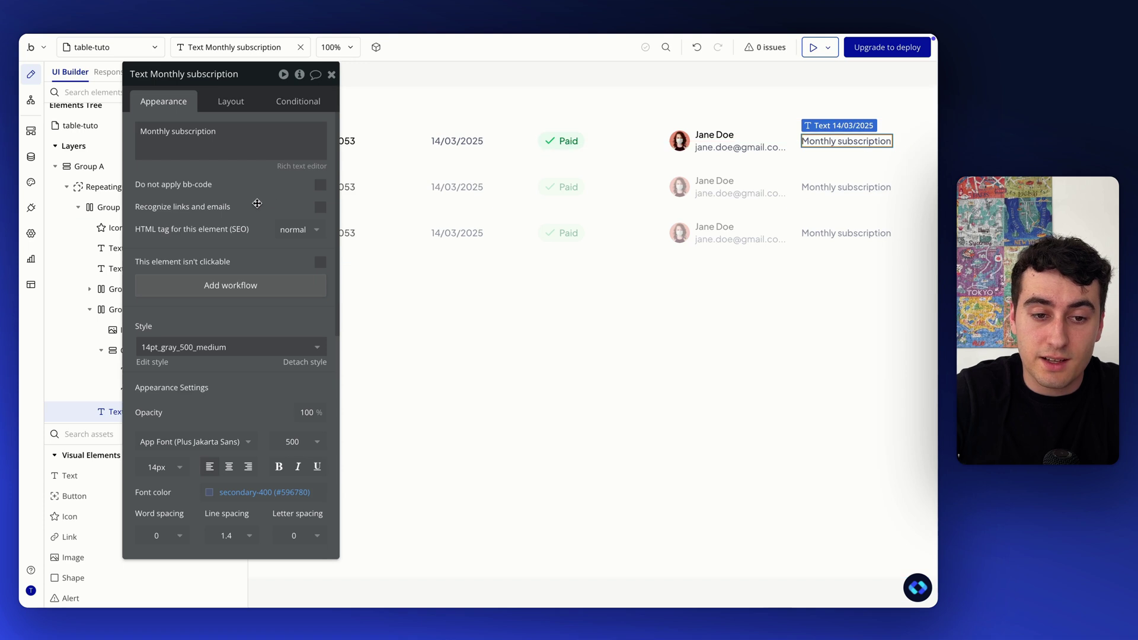
Step: Duplicate the Monthly subscription text in the repeating row and change the copy's content to "Archive"
{"action": "left_click_drag", "start_coordinate": [257, 203], "coordinate": [317, 203]}
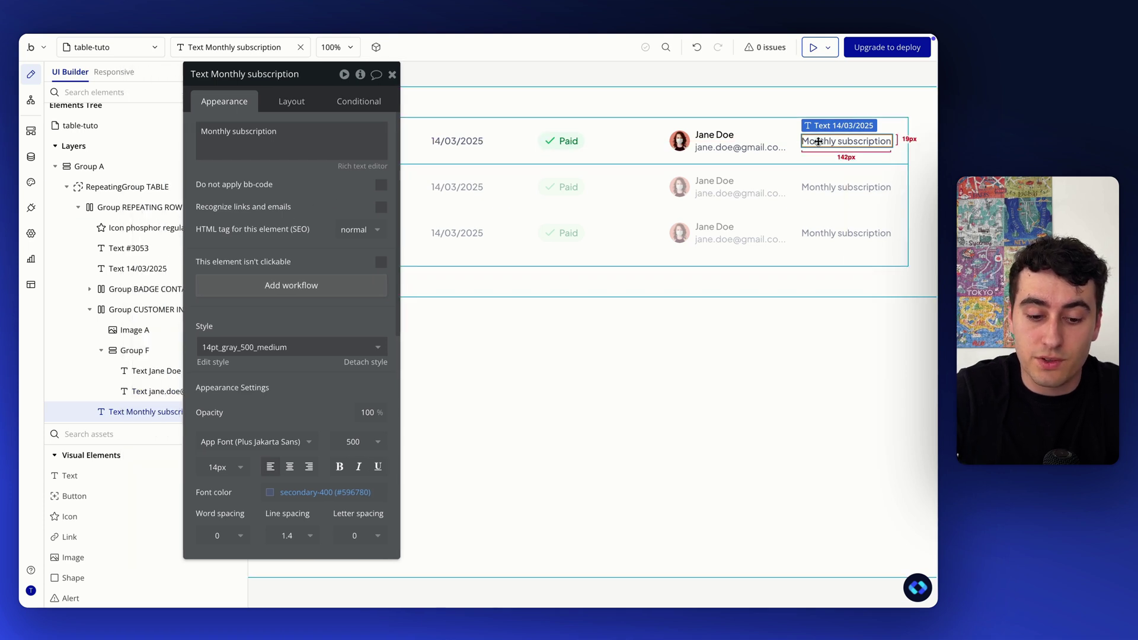
{"action": "key", "text": "super+d"}
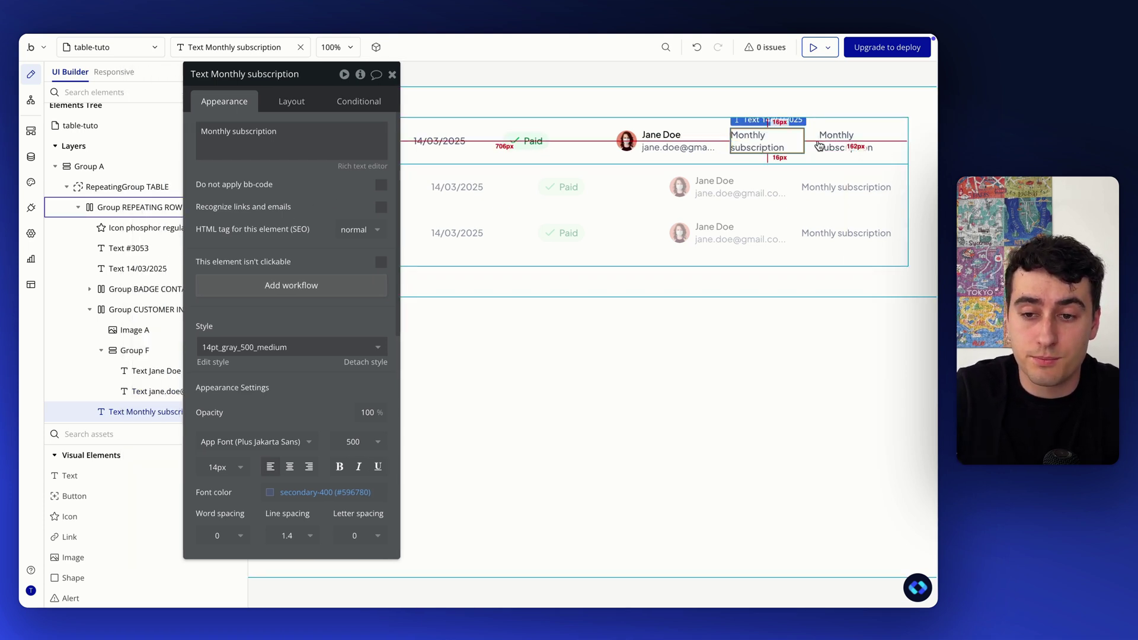
{"action": "triple_click", "coordinate": [318, 134]}
{"action": "type", "text": "Archive"}
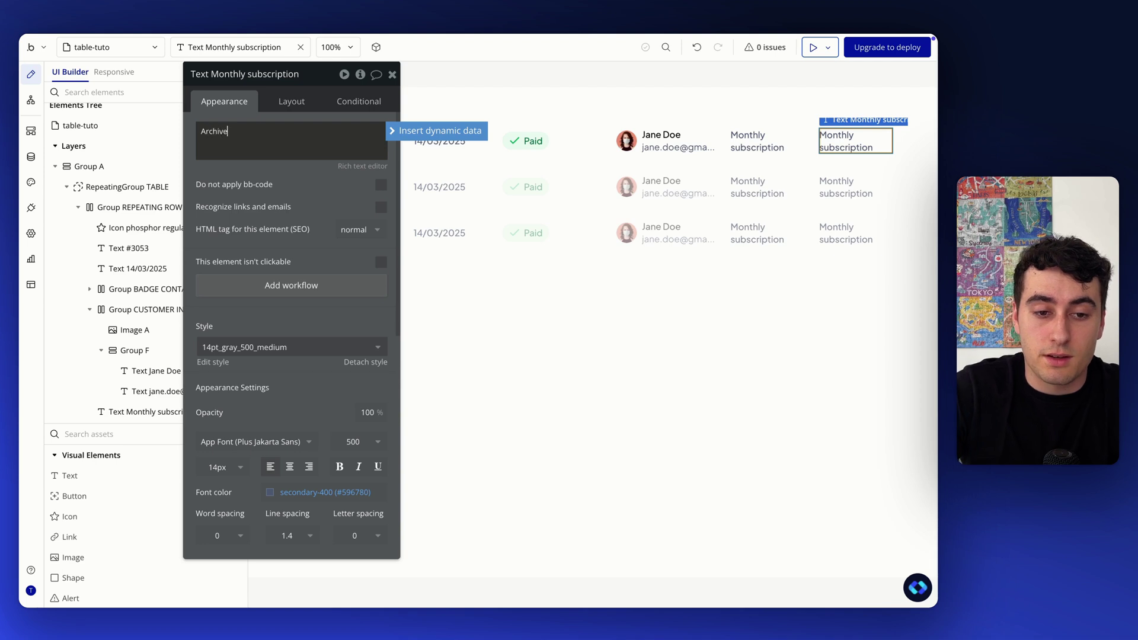
{"action": "left_click", "coordinate": [240, 203]}
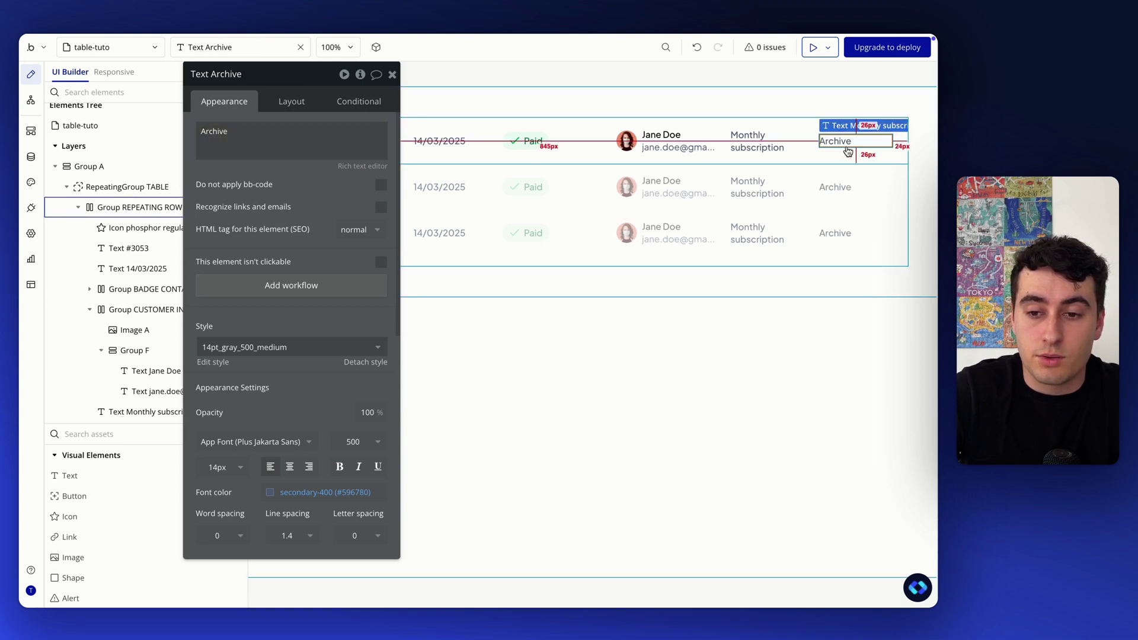
Step: Duplicate the Archive text and change the copy's content to "Download"
{"action": "key", "text": "super+d"}
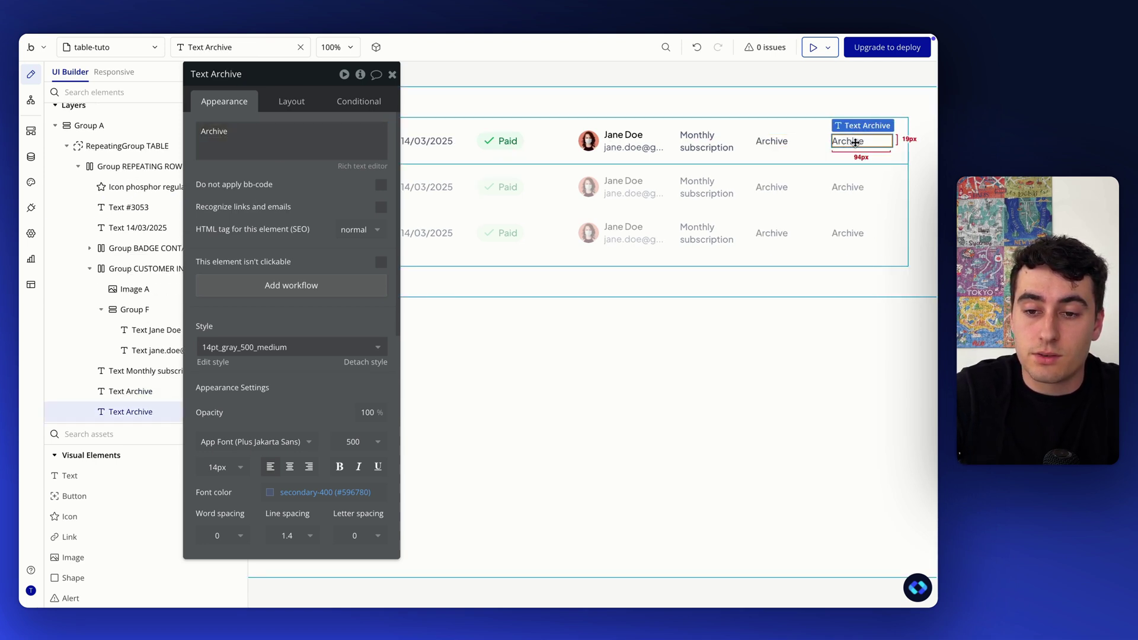
{"action": "triple_click", "coordinate": [290, 131]}
{"action": "type", "text": "Download"}
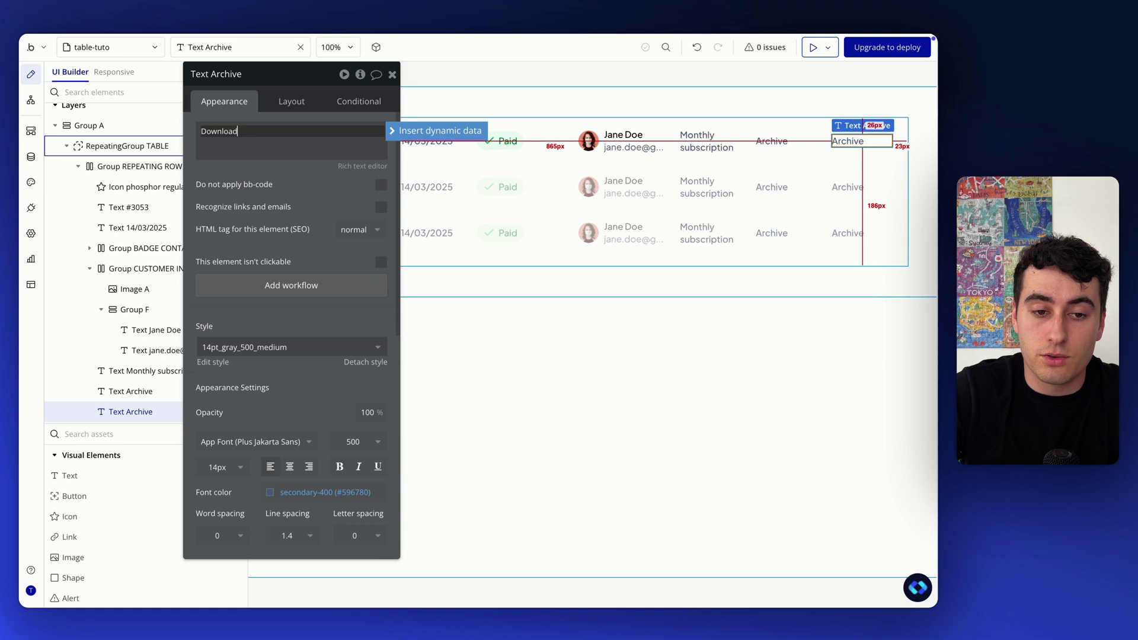
Step: Set the font color of the Download text in the table row to the Primary color variable
{"action": "left_click", "coordinate": [262, 219]}
{"action": "scroll", "coordinate": [262, 219], "scroll_direction": "down", "scroll_amount": 1}
{"action": "scroll", "coordinate": [278, 334], "scroll_direction": "down", "scroll_amount": 1}
{"action": "scroll", "coordinate": [278, 335], "scroll_direction": "down", "scroll_amount": 1}
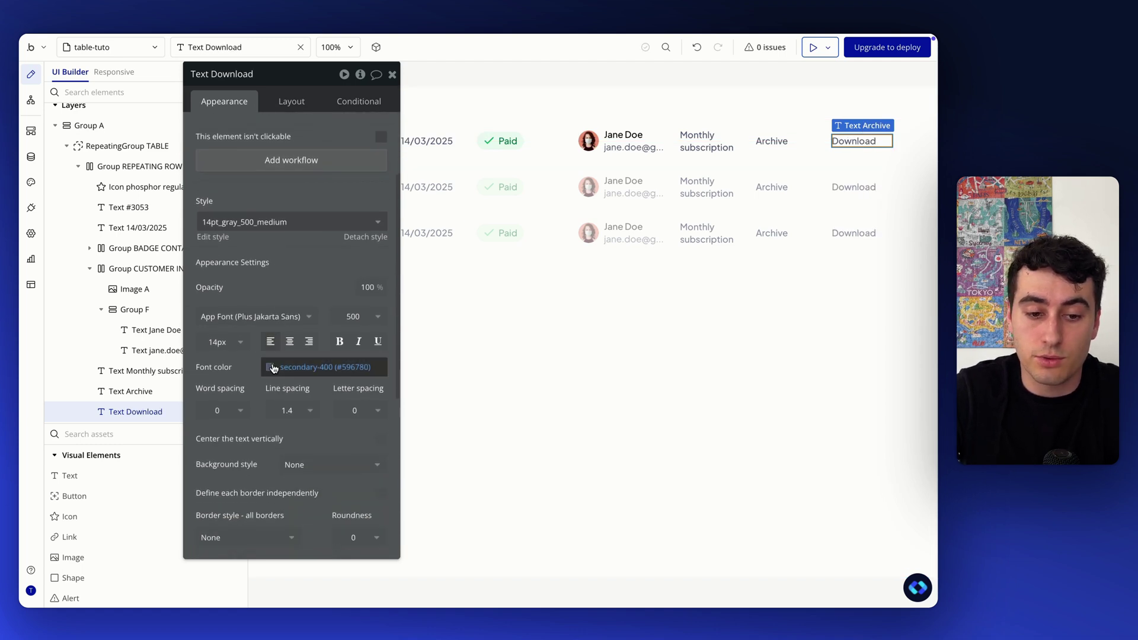
{"action": "left_click", "coordinate": [272, 367]}
{"action": "left_click", "coordinate": [279, 502]}
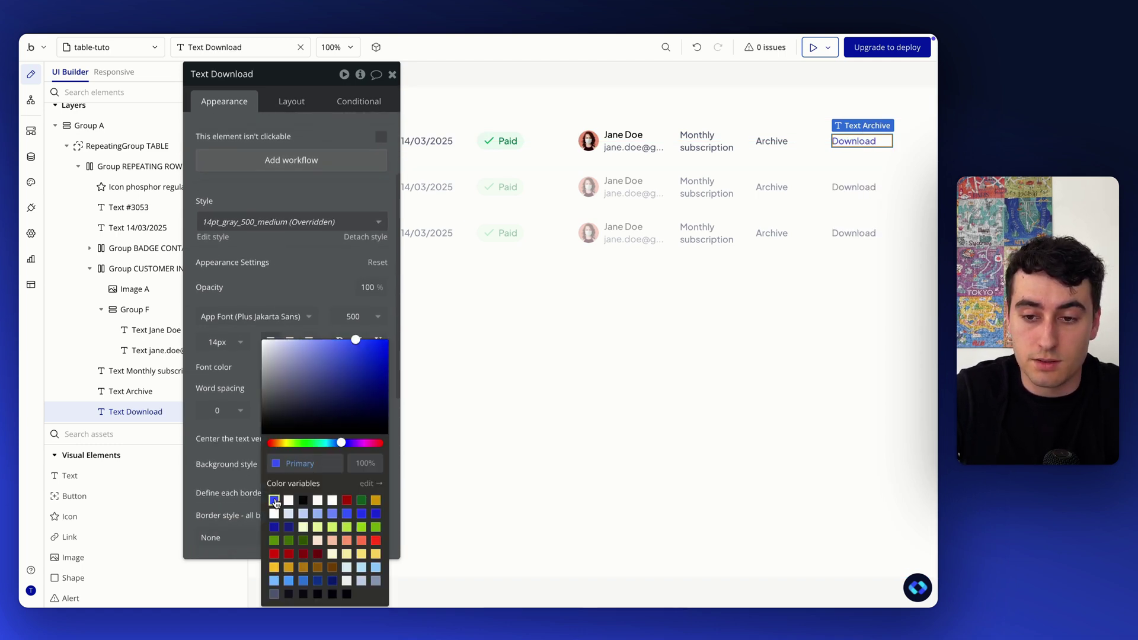
{"action": "left_click", "coordinate": [301, 268]}
{"action": "scroll", "coordinate": [300, 268], "scroll_direction": "up", "scroll_amount": 3}
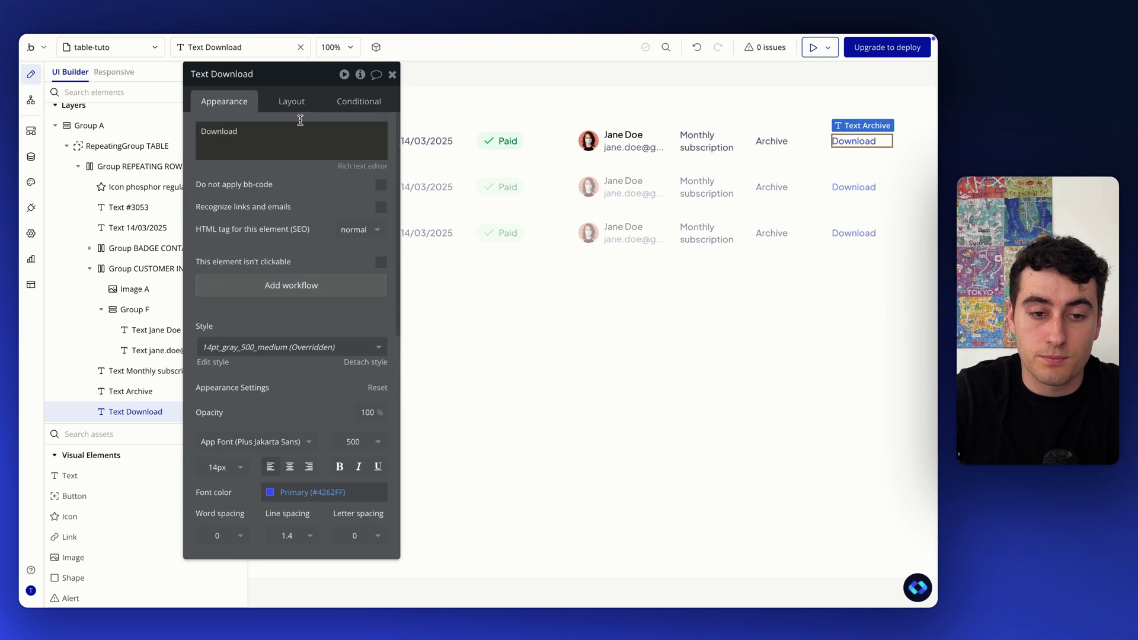
Step: Group the Archive and Download texts in a row container named Group ACTIONS and open its layout settings
{"action": "left_click", "coordinate": [765, 141]}
{"action": "left_click", "coordinate": [849, 143], "text": "shift"}
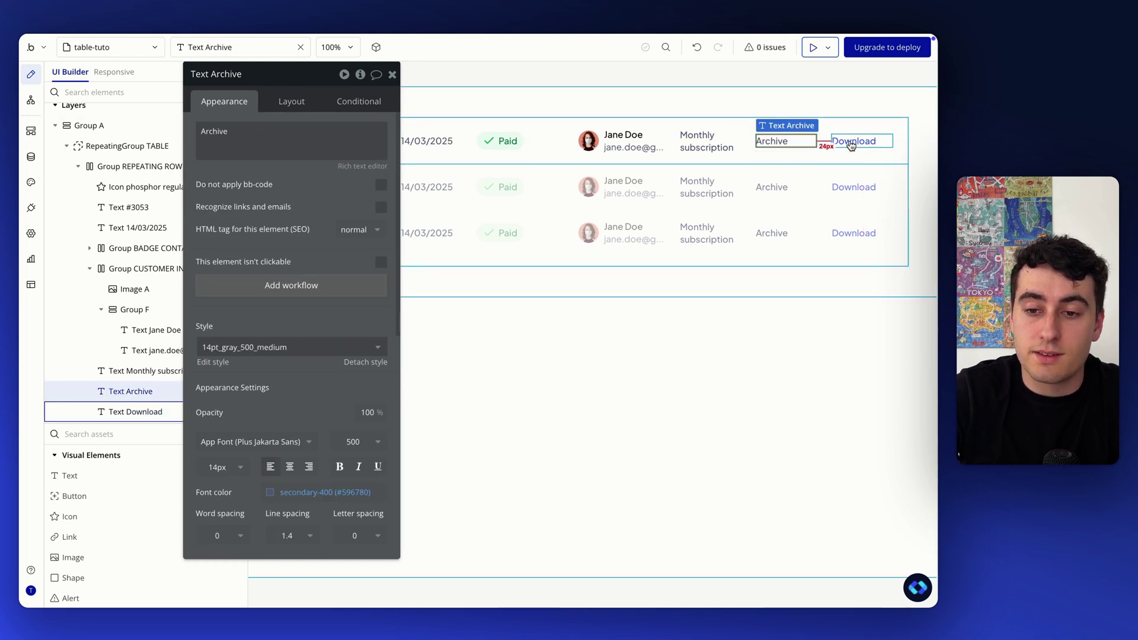
{"action": "right_click", "coordinate": [852, 148]}
{"action": "mouse_move", "coordinate": [855, 224]}
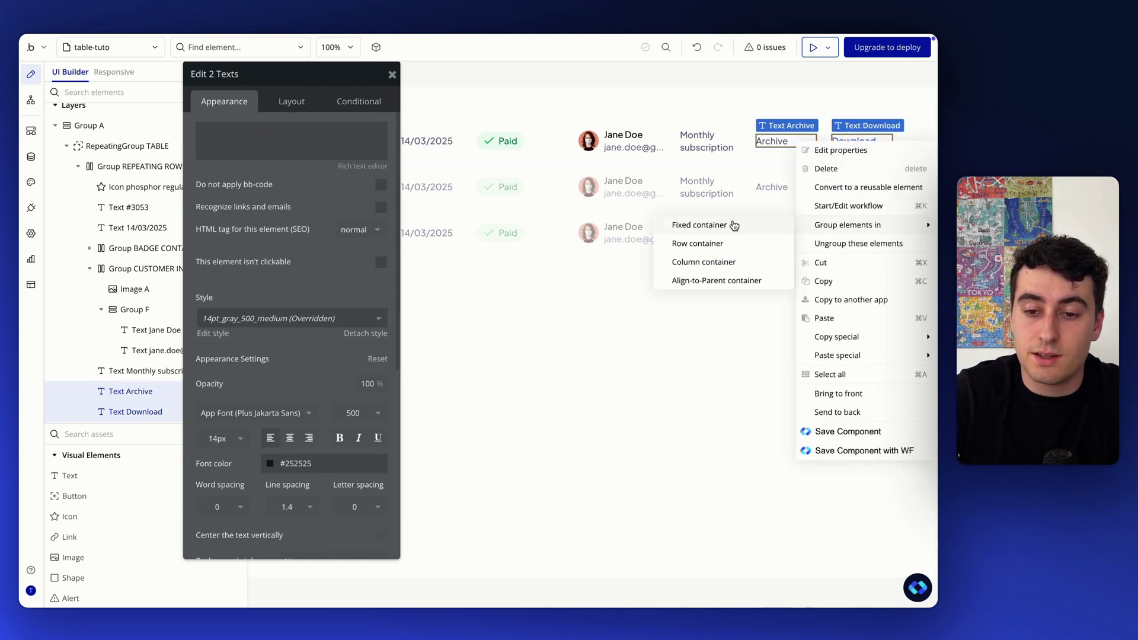
{"action": "left_click", "coordinate": [734, 243]}
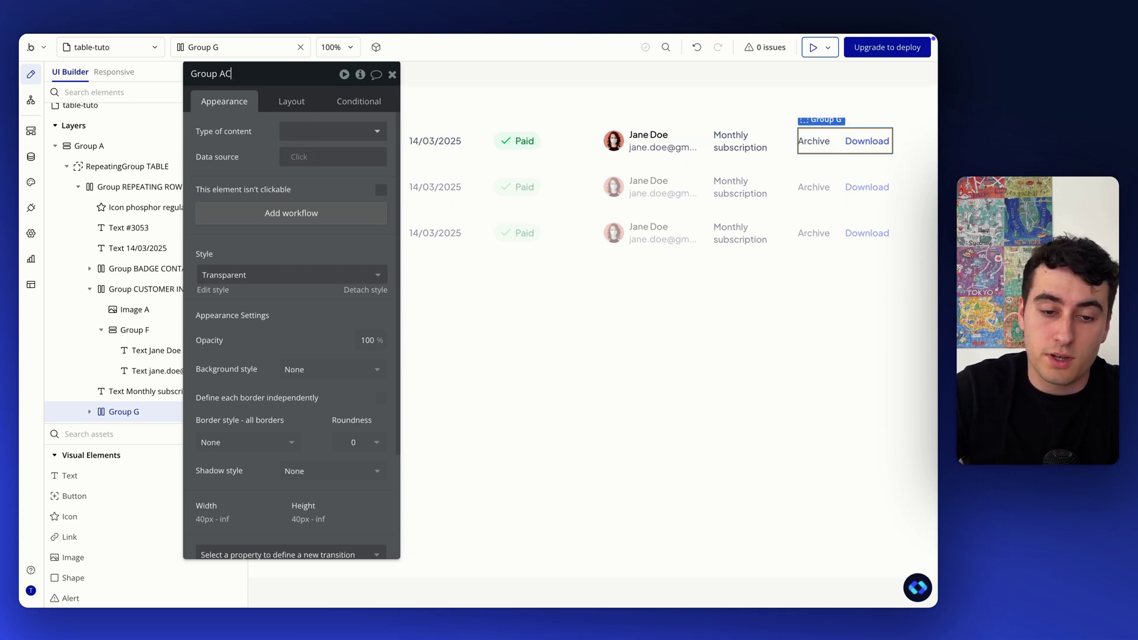
{"action": "left_click", "coordinate": [294, 103]}
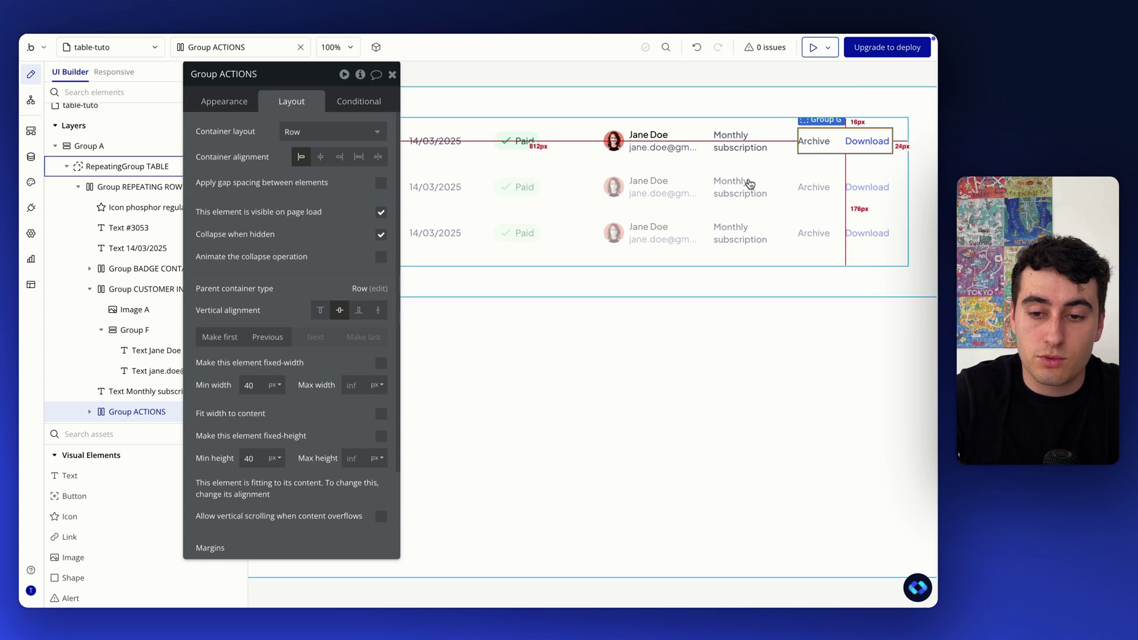
Step: Make both the Archive and Download texts fit their width to content
{"action": "left_click", "coordinate": [814, 141]}
{"action": "left_click", "coordinate": [856, 140], "text": "shift"}
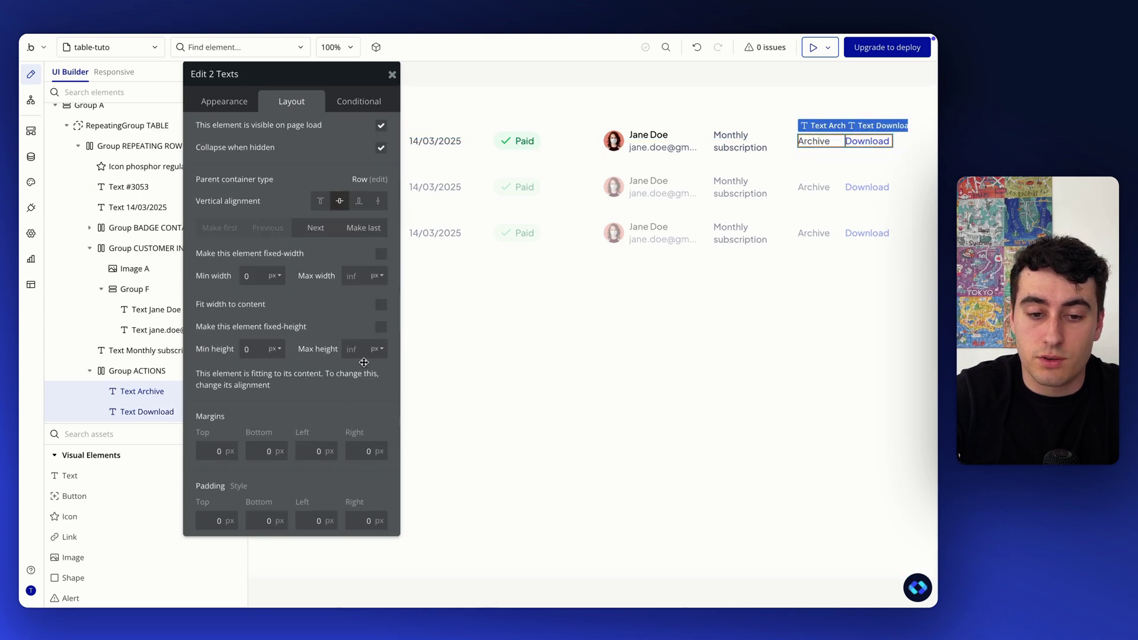
{"action": "left_click", "coordinate": [381, 304]}
Step: Give Group ACTIONS an 8 px column gap, fit its width to content and set its minimum height to 0
{"action": "left_click", "coordinate": [882, 147]}
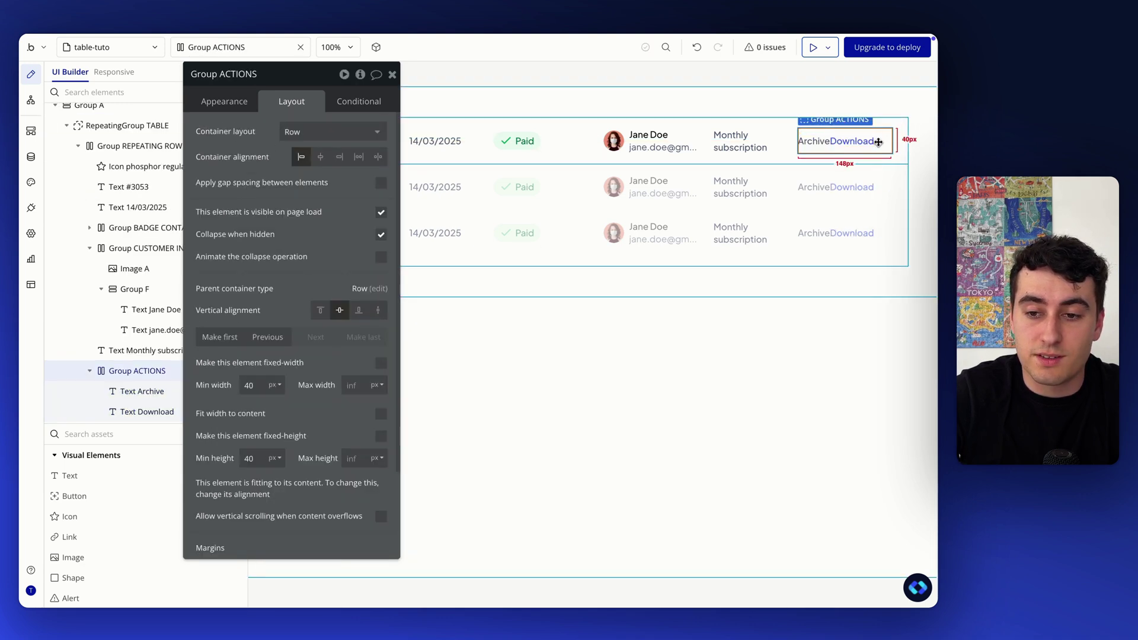
{"action": "left_click", "coordinate": [381, 184]}
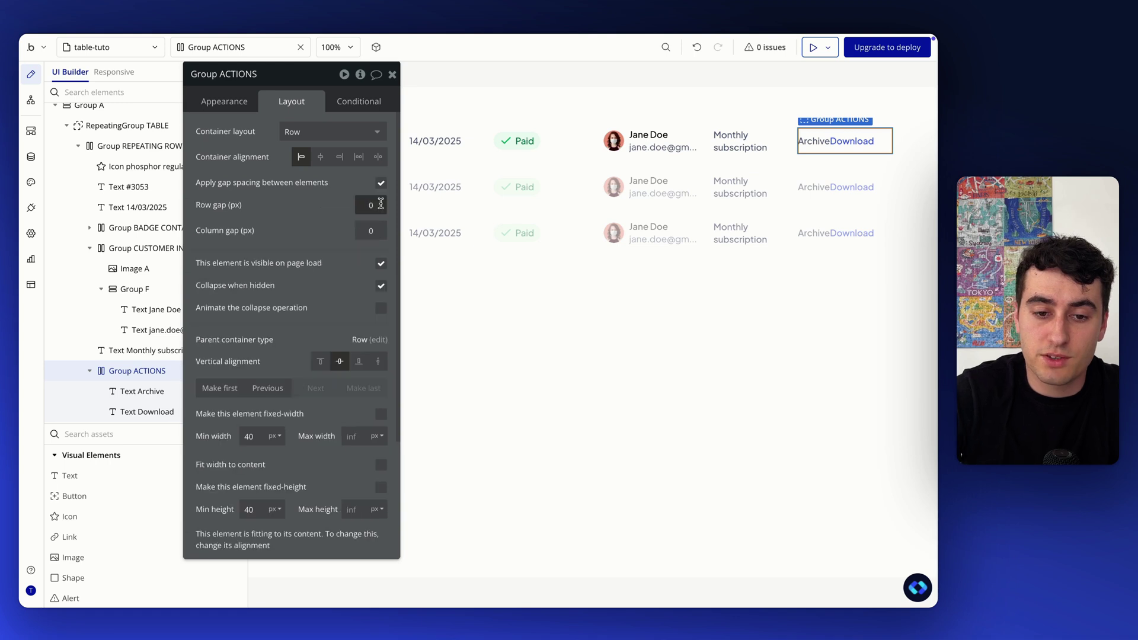
{"action": "left_click", "coordinate": [368, 231]}
{"action": "type", "text": "8"}
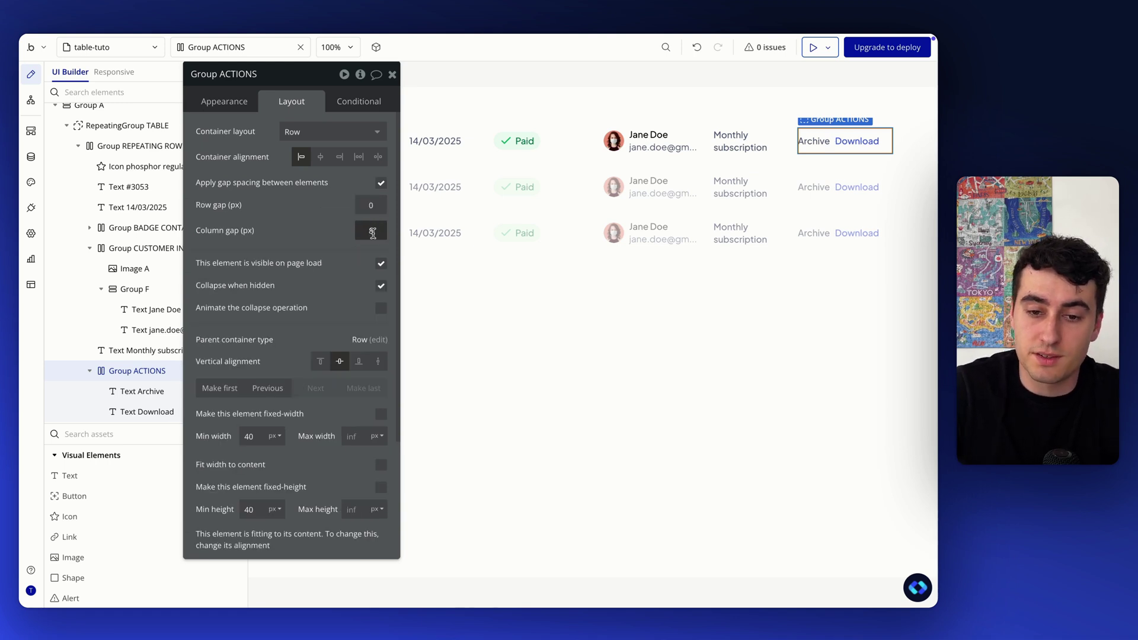
{"action": "left_click", "coordinate": [381, 465]}
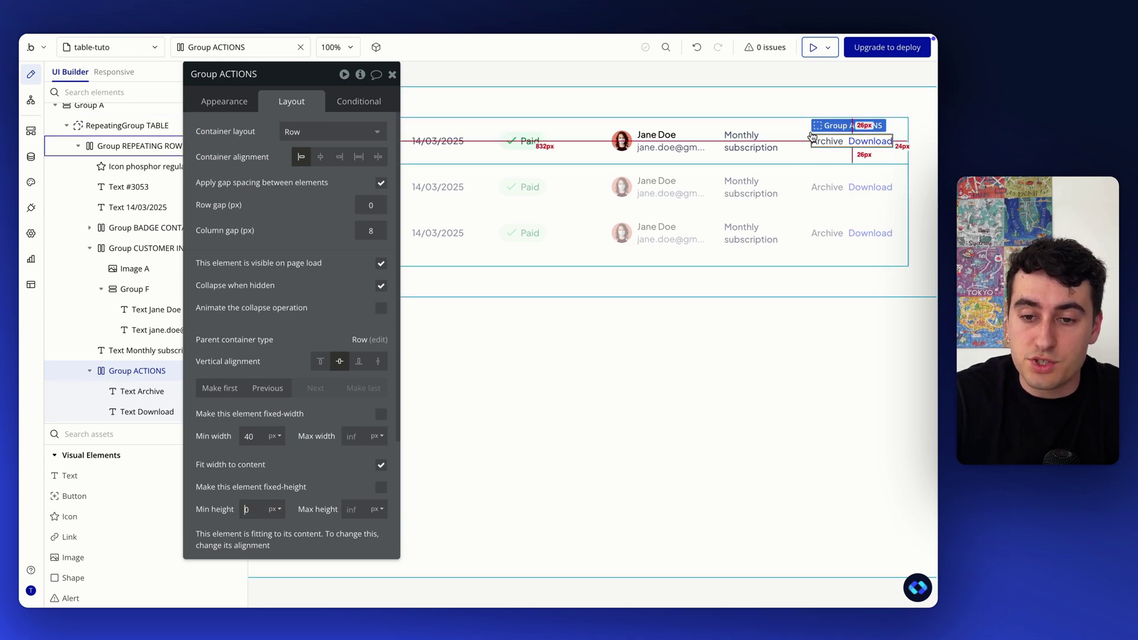
Step: Close the property editor and preview the table-tuto page
{"action": "left_click_drag", "start_coordinate": [305, 244], "coordinate": [164, 243]}
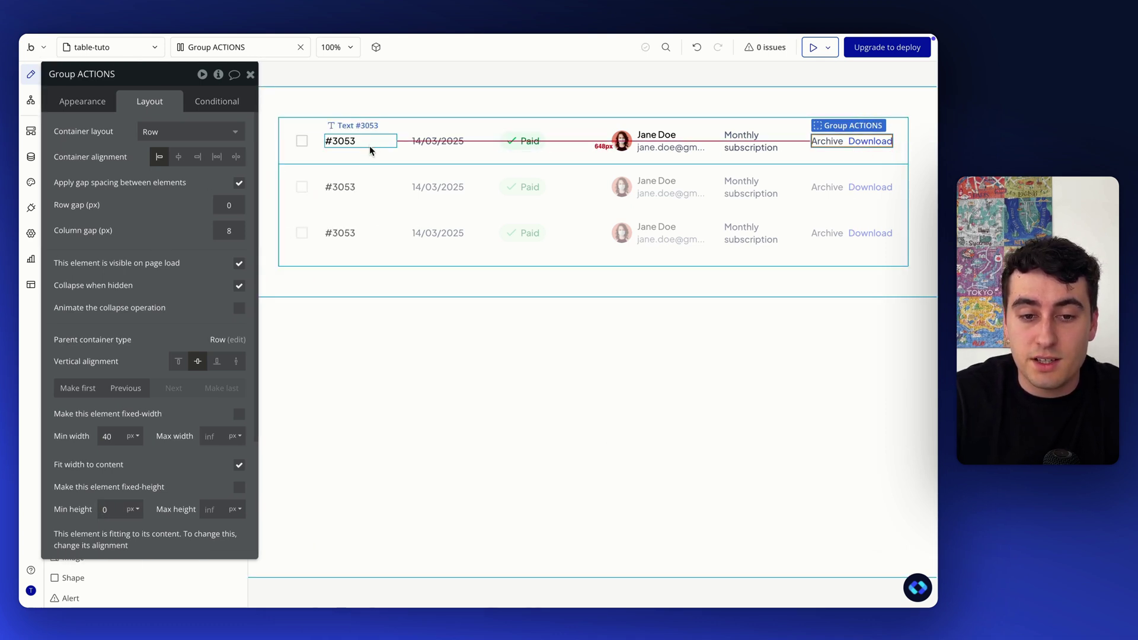
{"action": "left_click", "coordinate": [251, 76]}
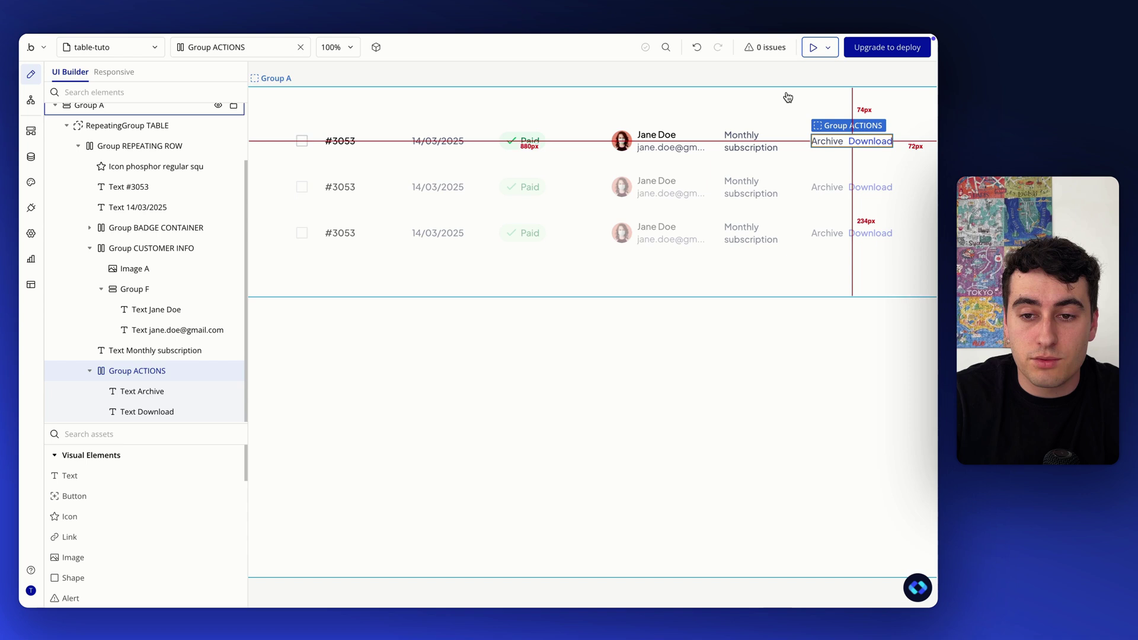
{"action": "left_click", "coordinate": [808, 50]}
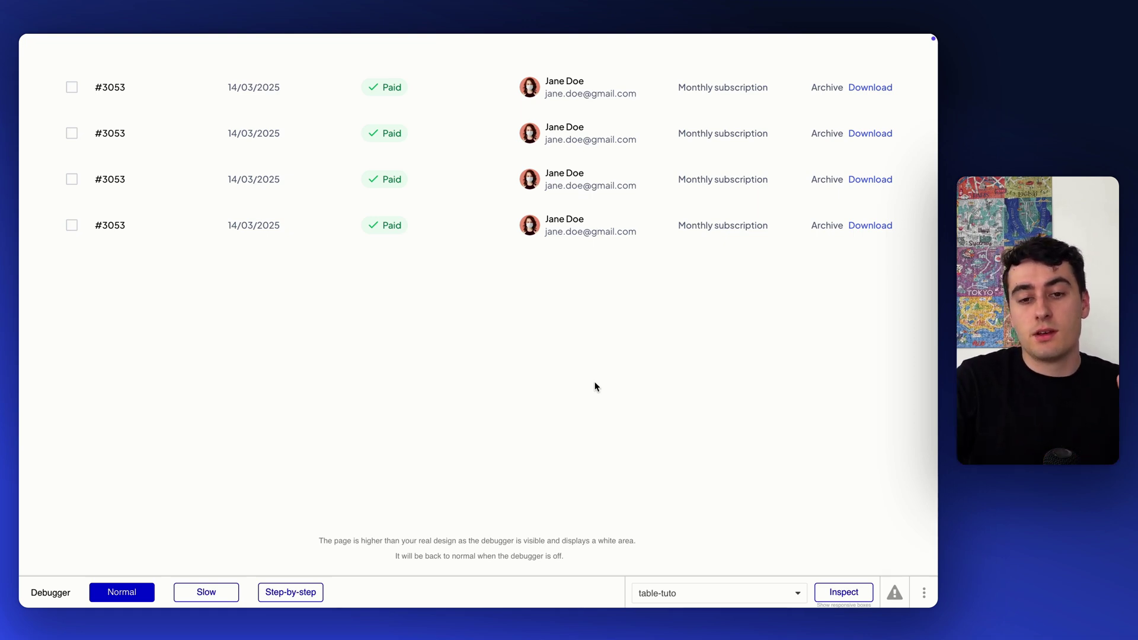
Step: Examine how the date and customer info columns are laid out in the first row of the previewed table
{"action": "left_click_drag", "start_coordinate": [544, 83], "coordinate": [604, 104]}
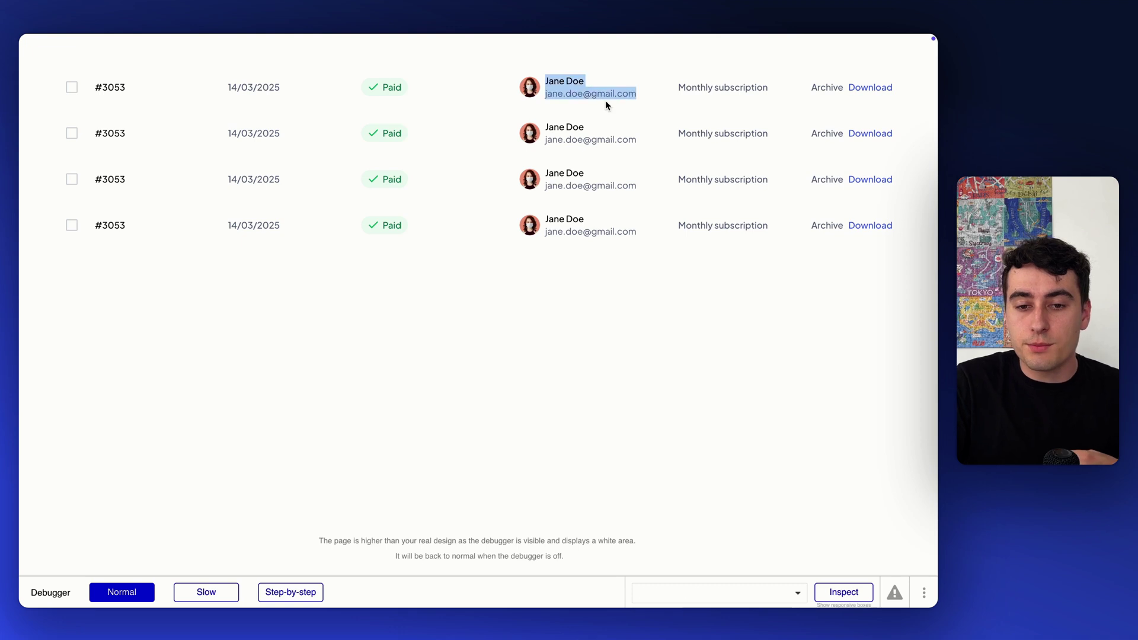
{"action": "left_click", "coordinate": [580, 92]}
{"action": "left_click_drag", "start_coordinate": [544, 82], "coordinate": [630, 98]}
{"action": "left_click", "coordinate": [585, 89]}
{"action": "left_click", "coordinate": [553, 97]}
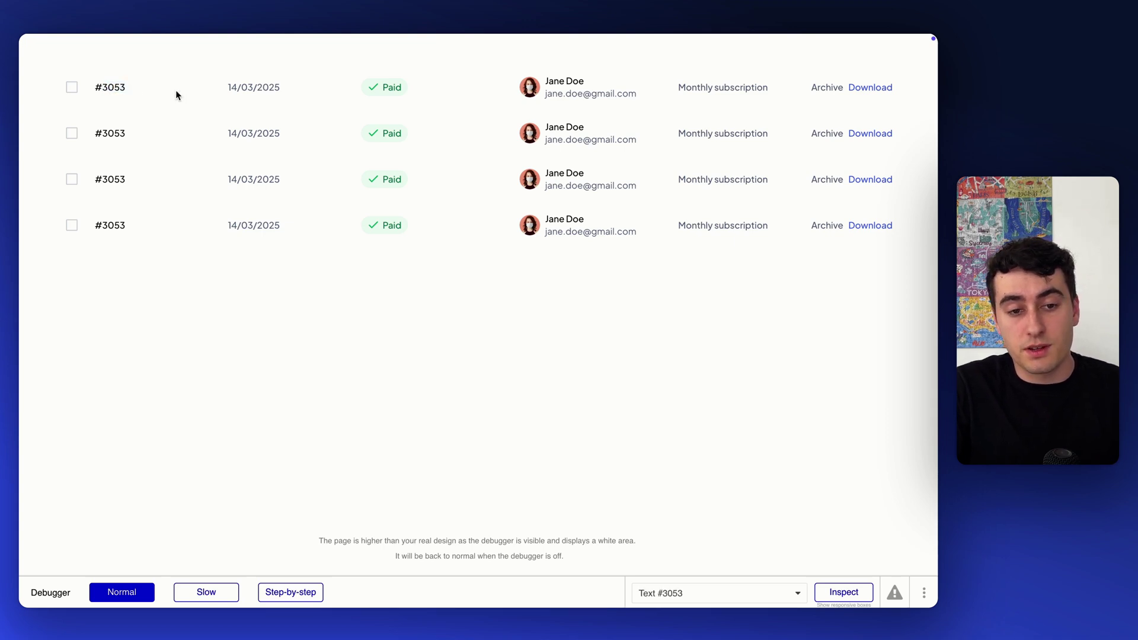
{"action": "triple_click", "coordinate": [239, 86]}
{"action": "left_click", "coordinate": [284, 94]}
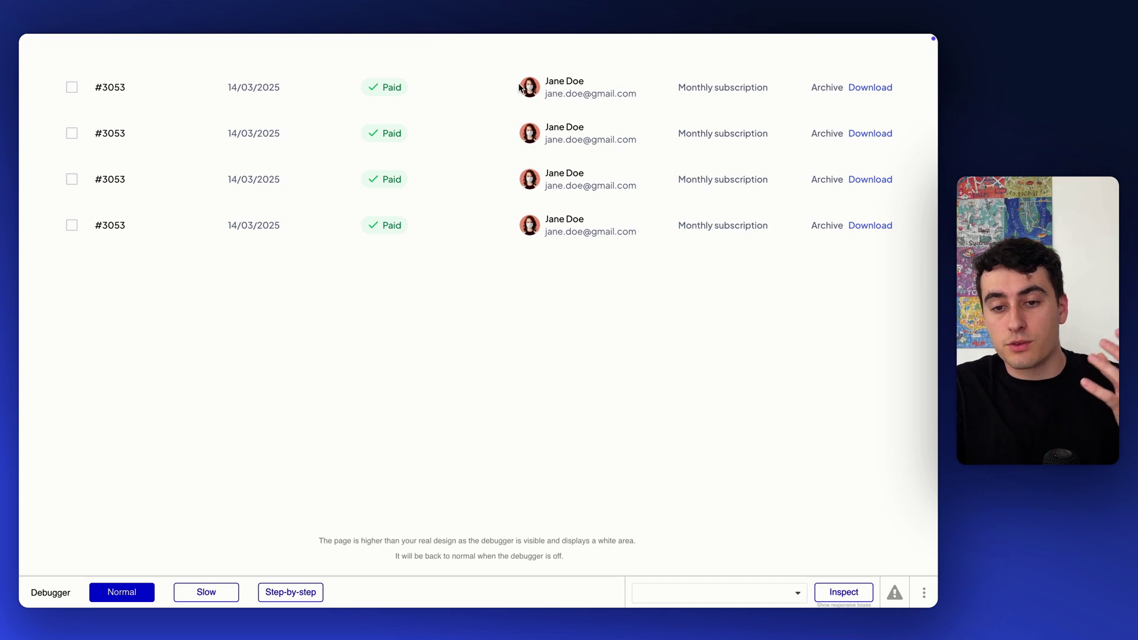
{"action": "left_click_drag", "start_coordinate": [524, 86], "coordinate": [597, 107]}
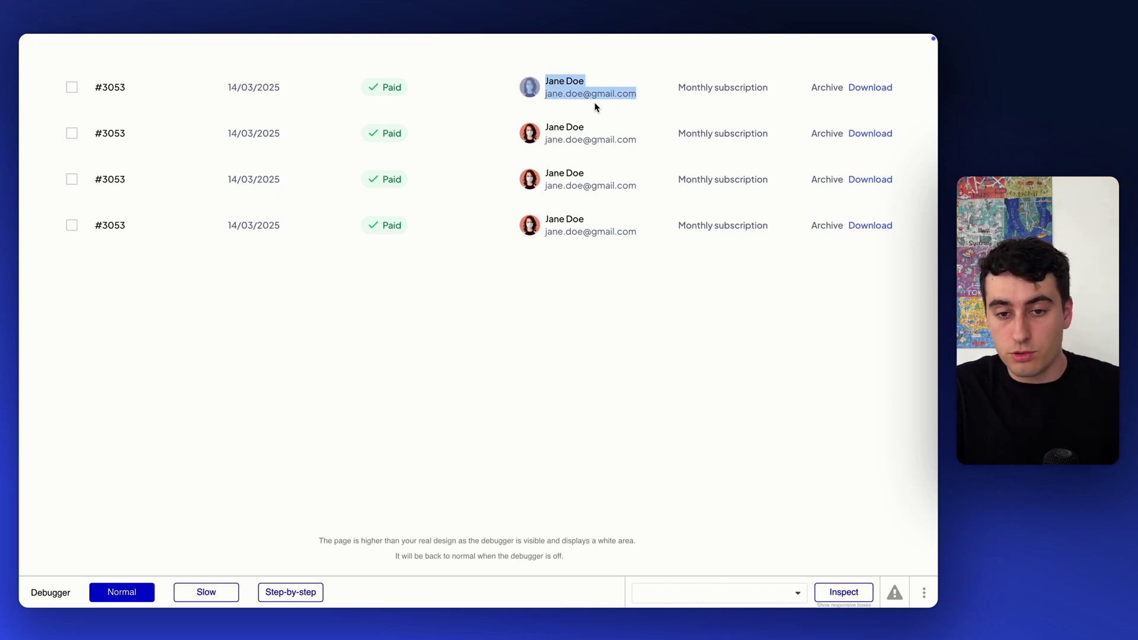
{"action": "left_click", "coordinate": [587, 93]}
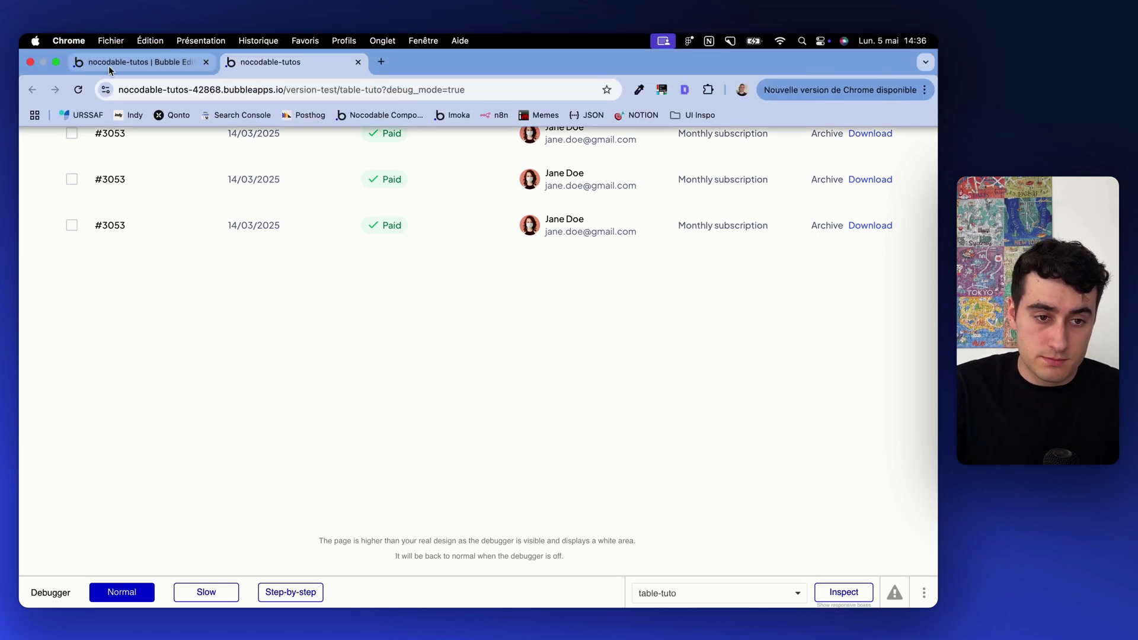
Step: Switch back to the Bubble editor and try an 80 px minimum width on the number text beside the checkbox
{"action": "left_click", "coordinate": [140, 46]}
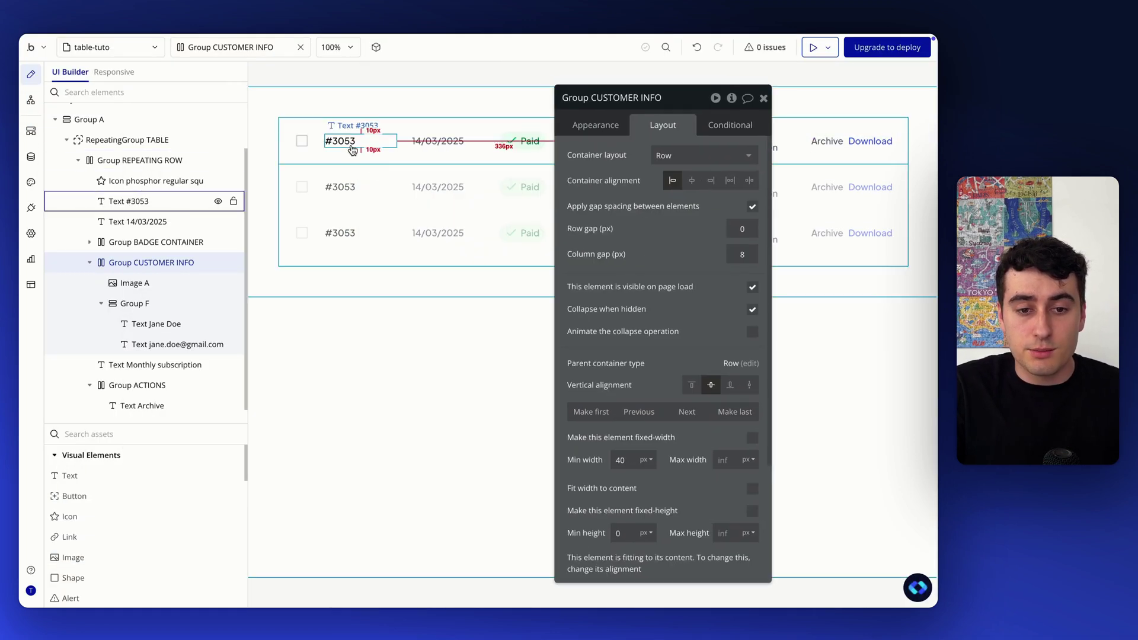
{"action": "left_click", "coordinate": [130, 199]}
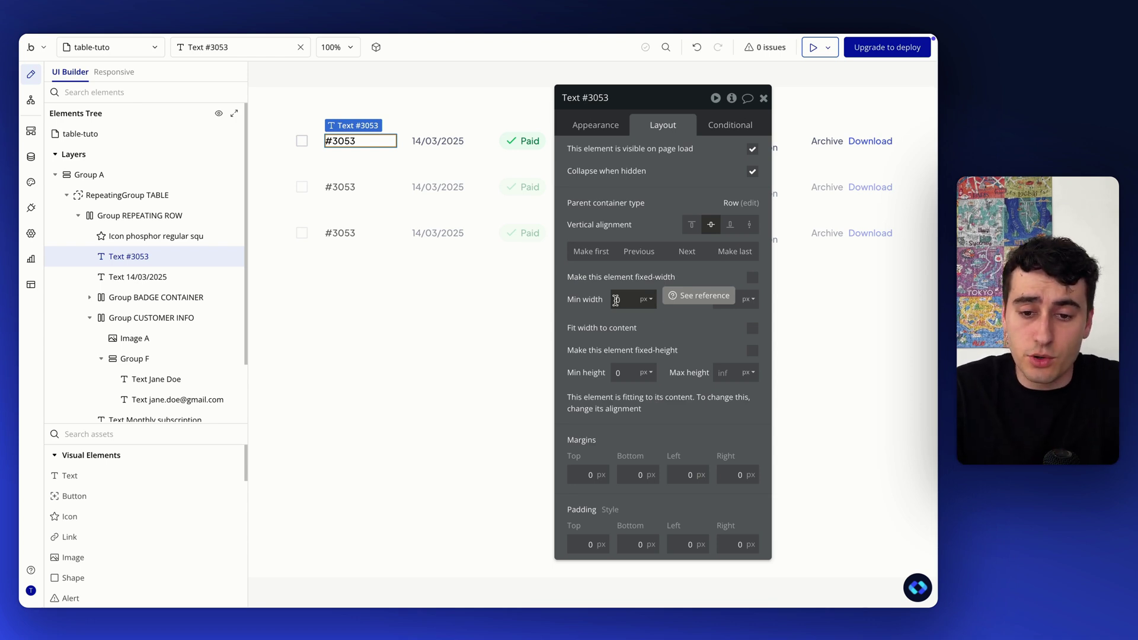
{"action": "left_click_drag", "start_coordinate": [677, 325], "coordinate": [168, 327]}
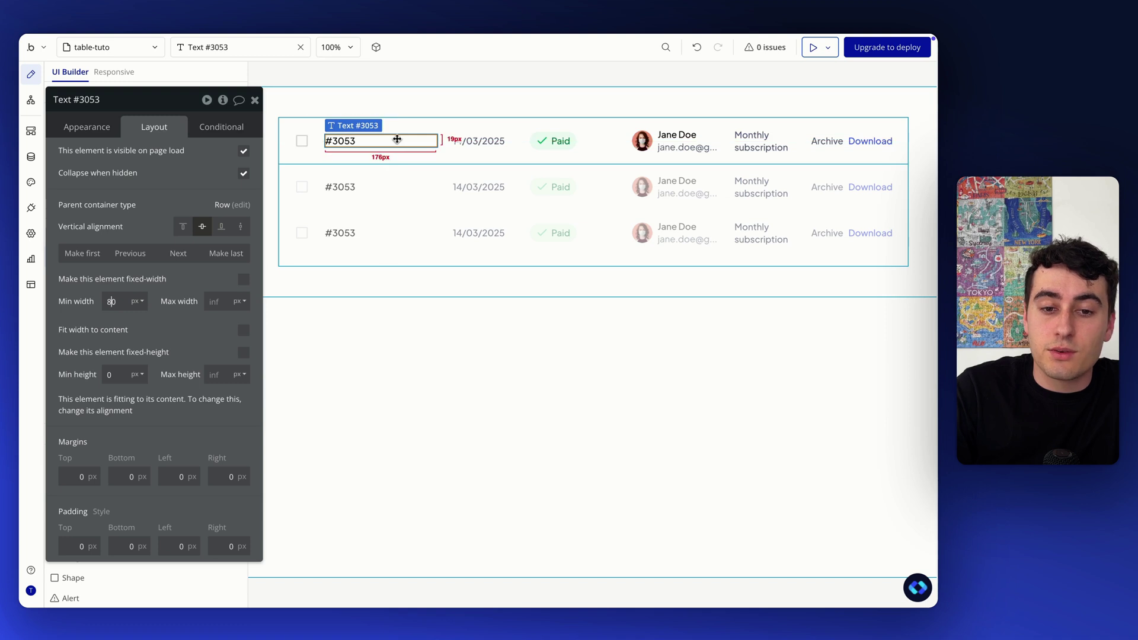
{"action": "left_click", "coordinate": [501, 141]}
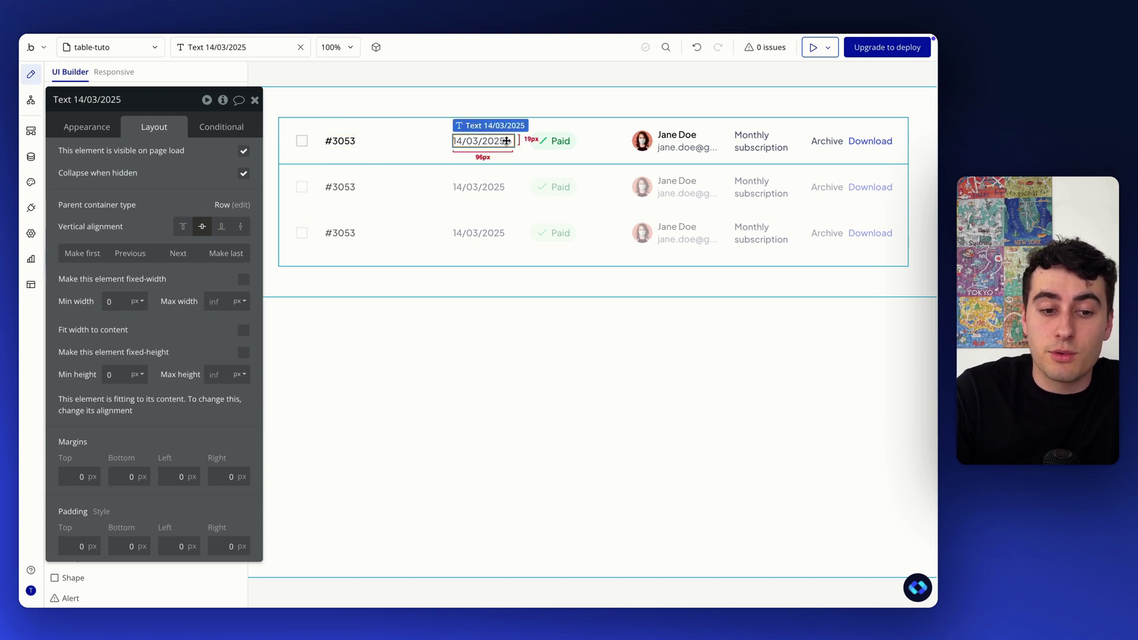
{"action": "left_click", "coordinate": [350, 142]}
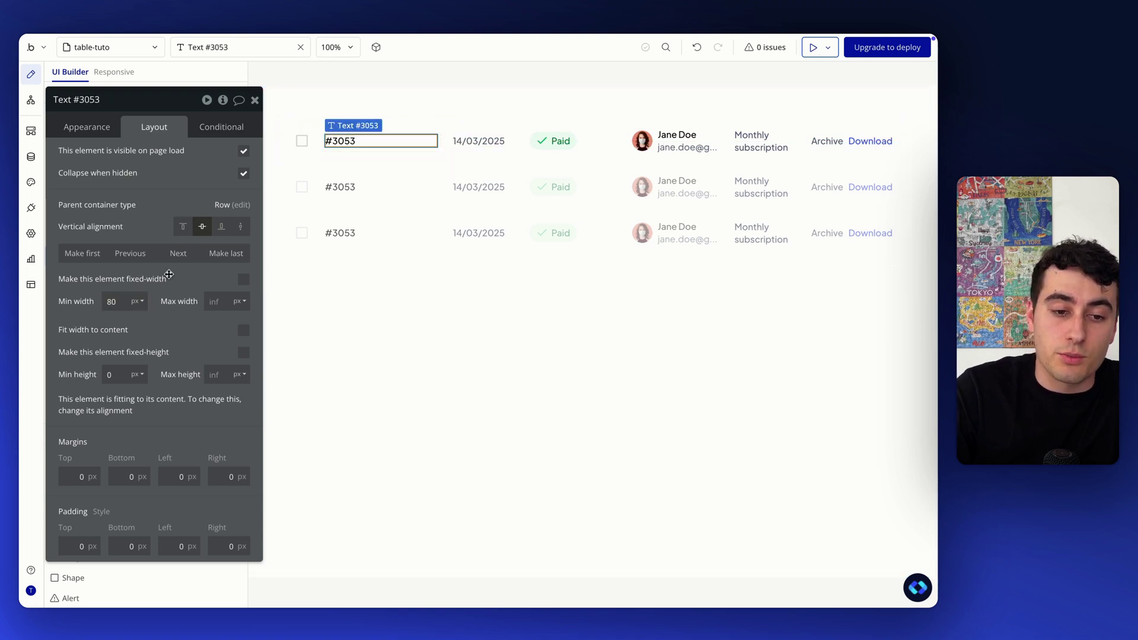
Step: Set the number text's minimum width to 10 px and its maximum width to 70 px
{"action": "key", "text": "Return"}
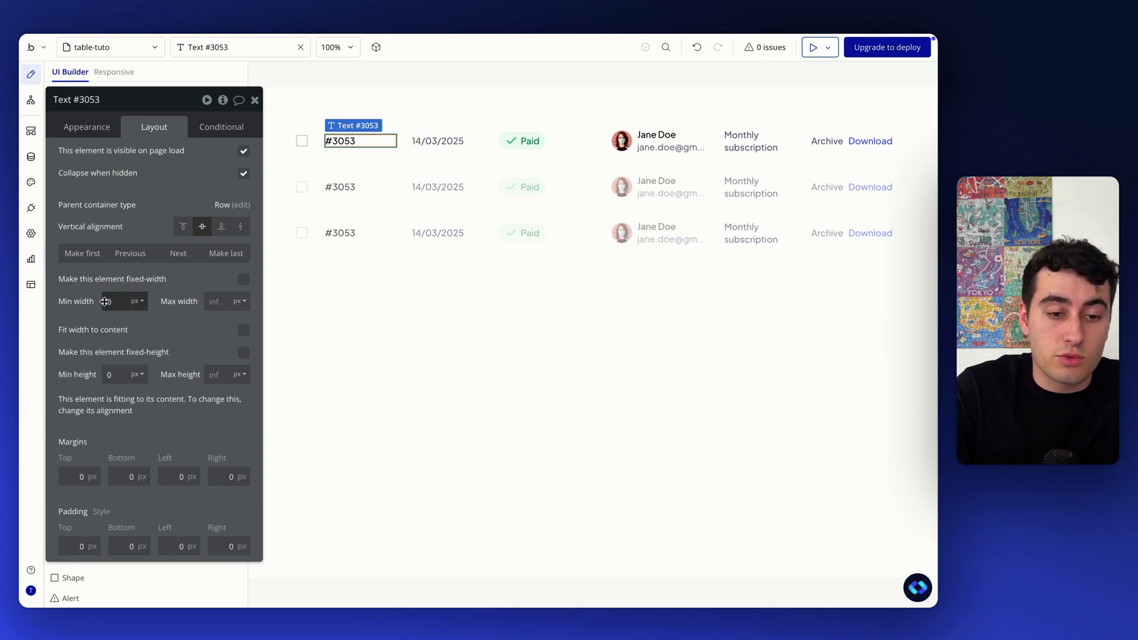
{"action": "left_click", "coordinate": [154, 321]}
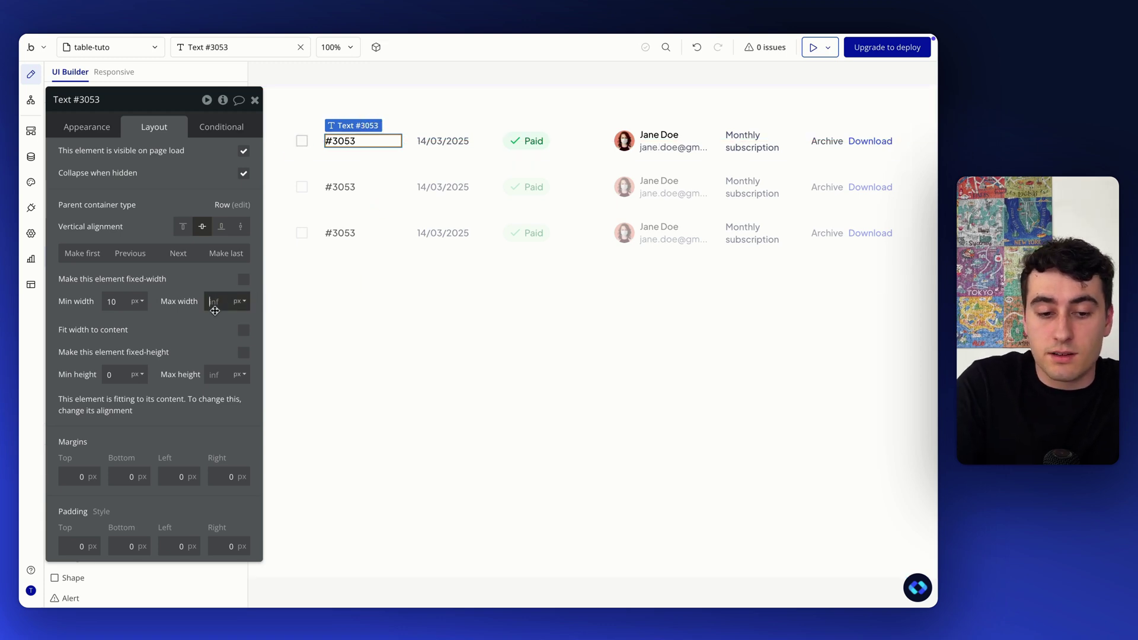
{"action": "type", "text": "70"}
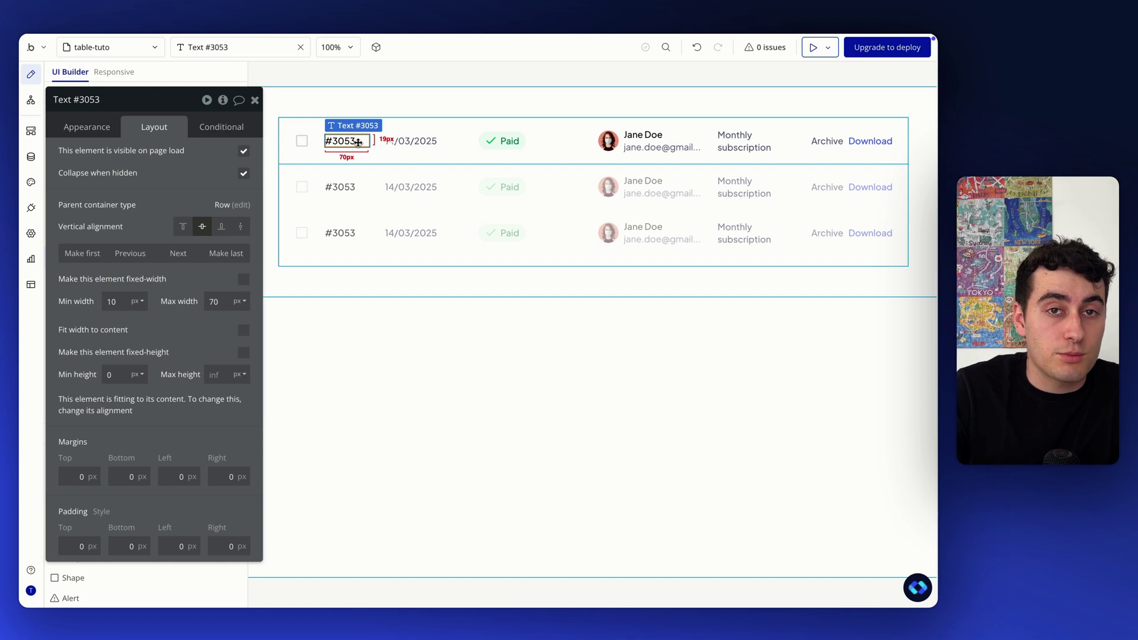
Step: Set the date text's maximum width to 100 px and its minimum width to 10 px
{"action": "left_click", "coordinate": [418, 142]}
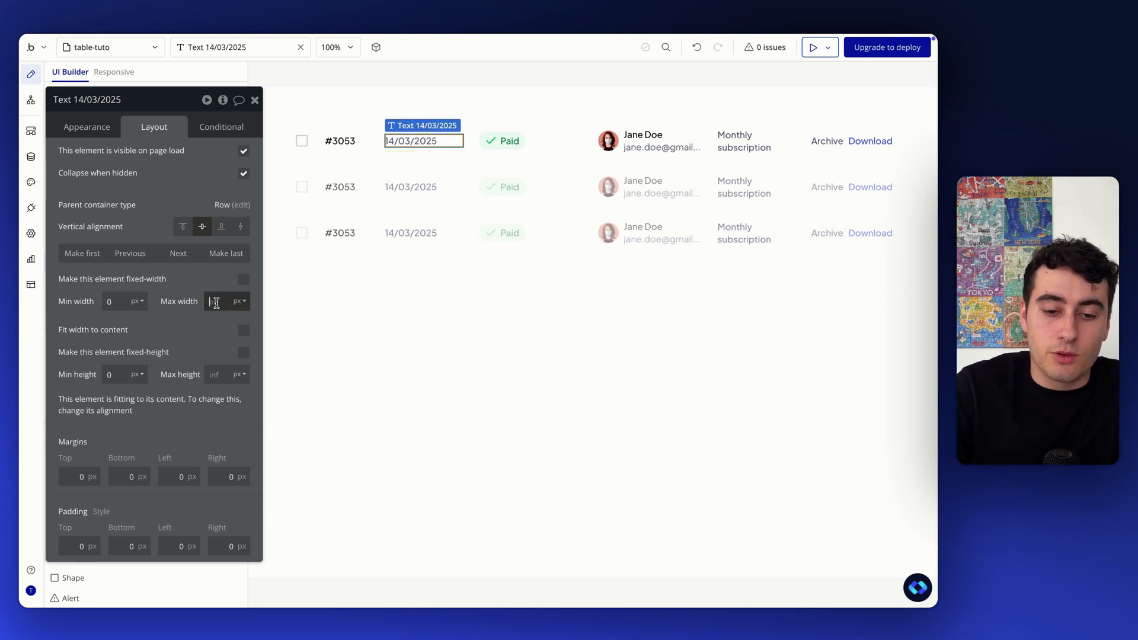
{"action": "key", "text": "Return"}
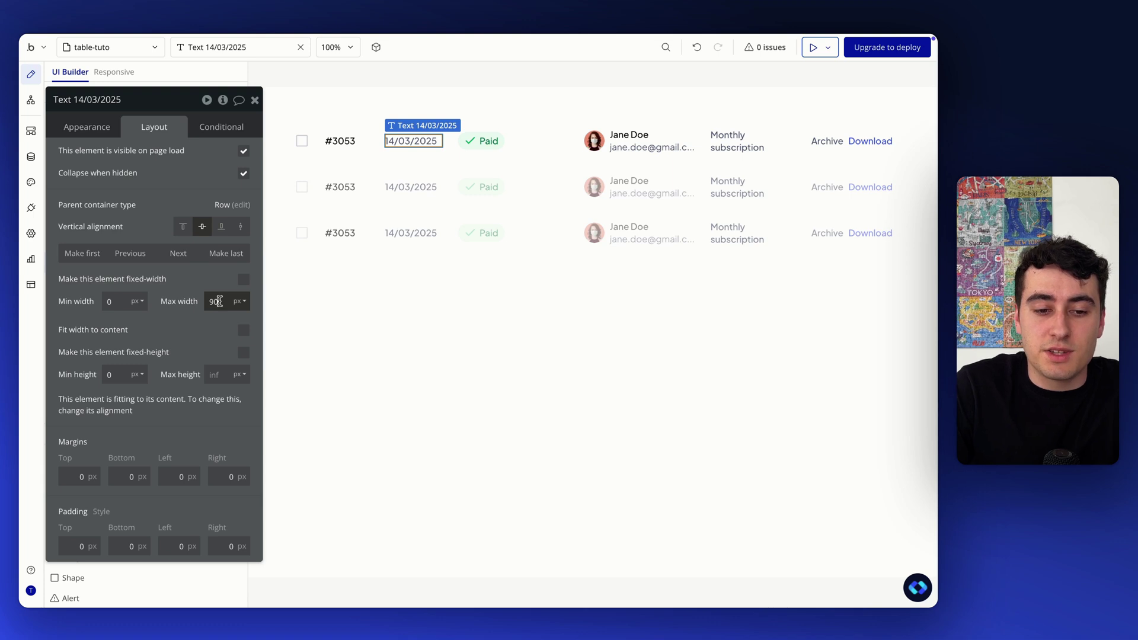
{"action": "type", "text": "100"}
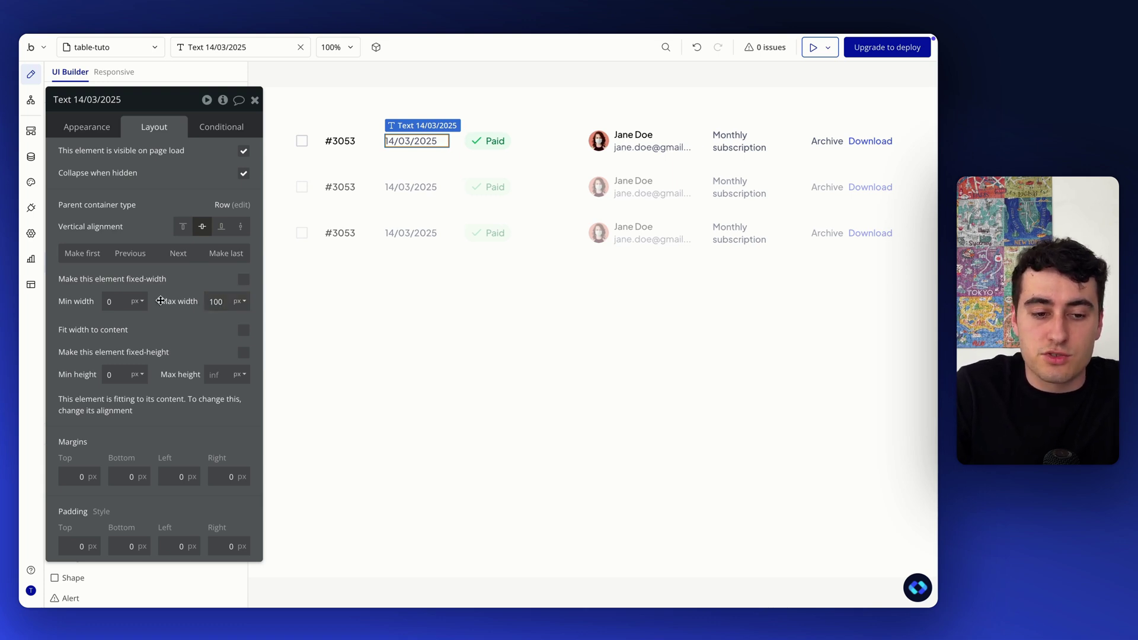
{"action": "type", "text": "1"}
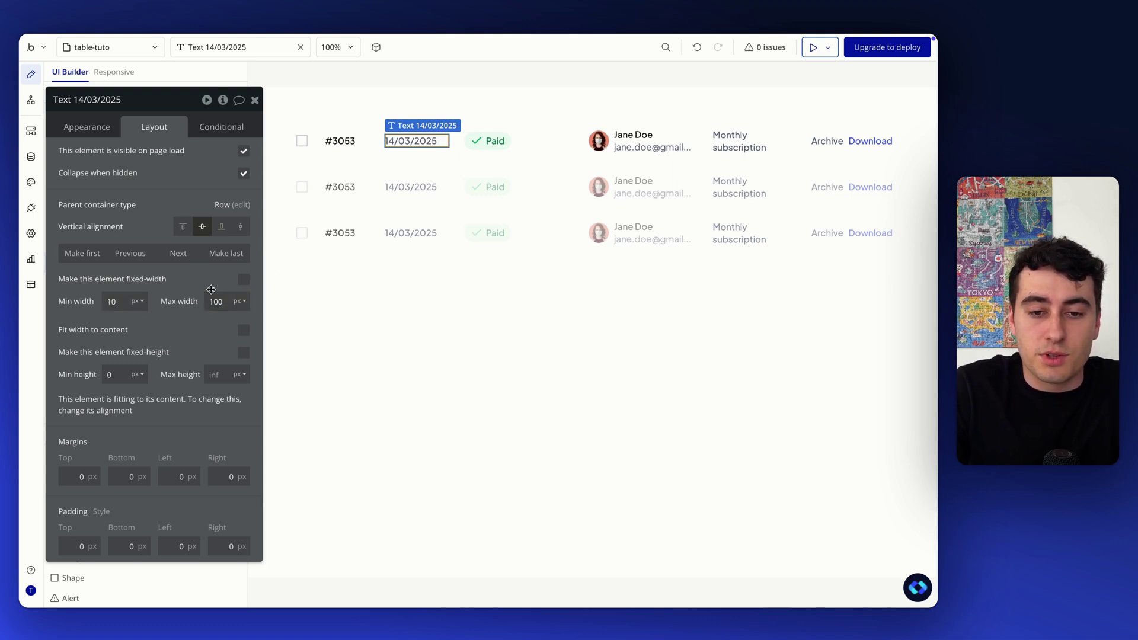
Step: Set the maximum width of Group BADGE CONTAINER to 130 px
{"action": "left_click", "coordinate": [510, 148]}
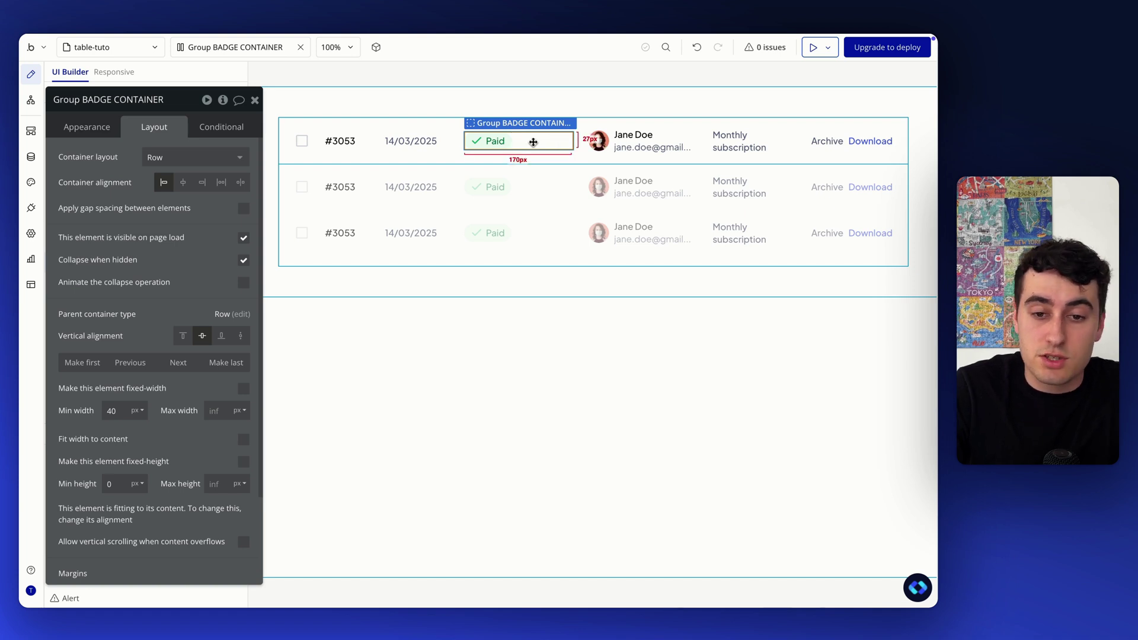
{"action": "left_click", "coordinate": [217, 409]}
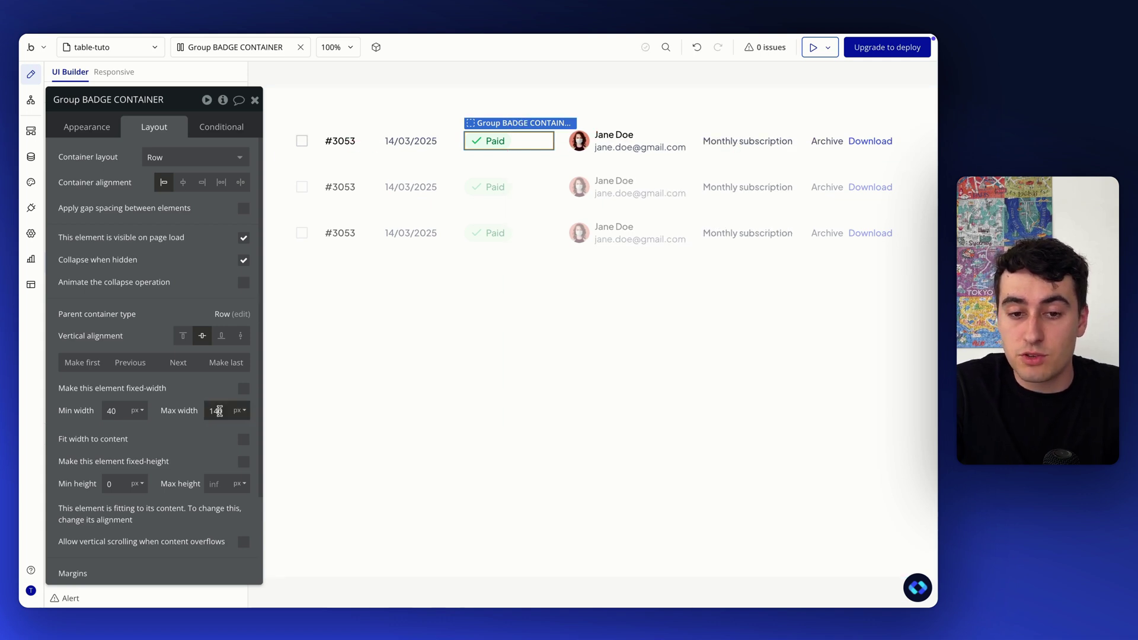
{"action": "type", "text": "3"}
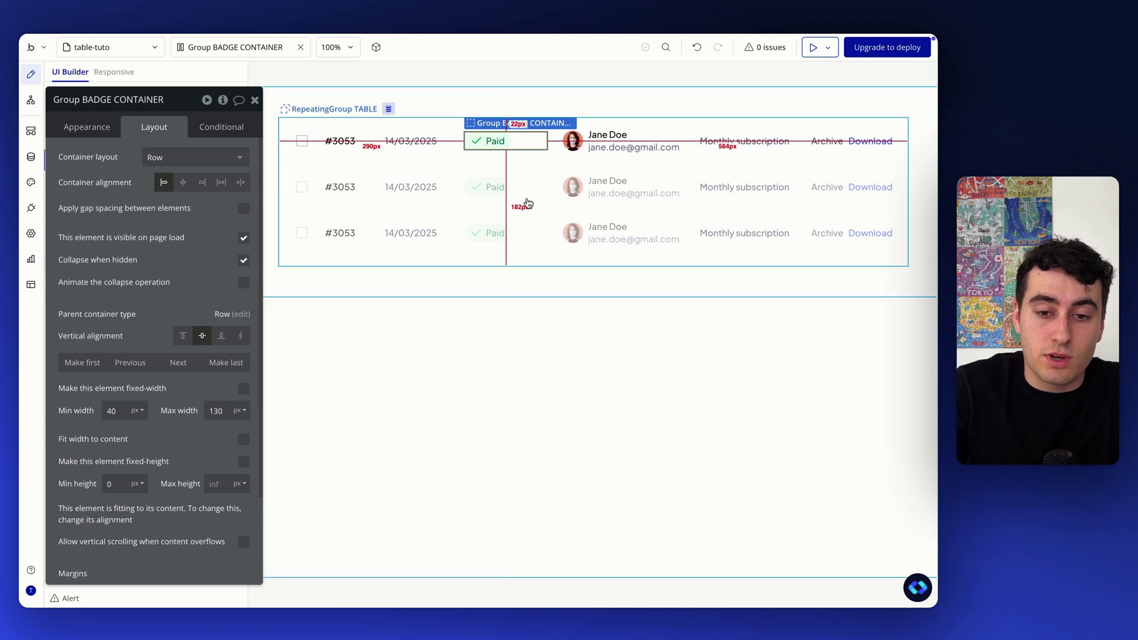
Step: Set the minimum width of Group BADGE CONTAINER to 10 px and of Group CUSTOMER INFO to 180 px
{"action": "left_click", "coordinate": [112, 413]}
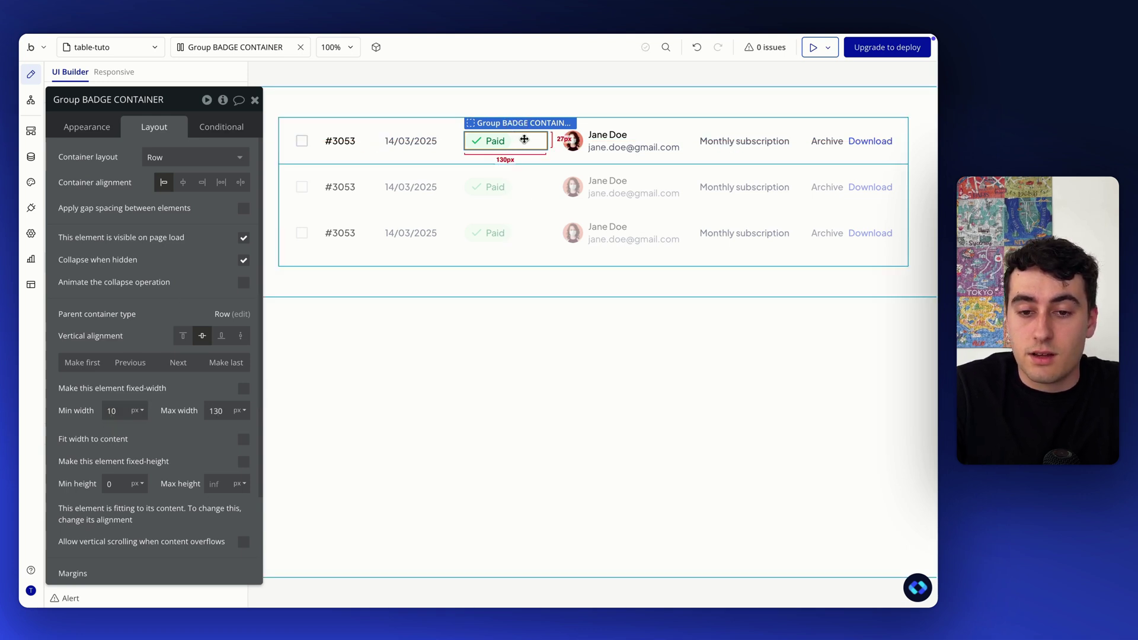
{"action": "left_click", "coordinate": [585, 149]}
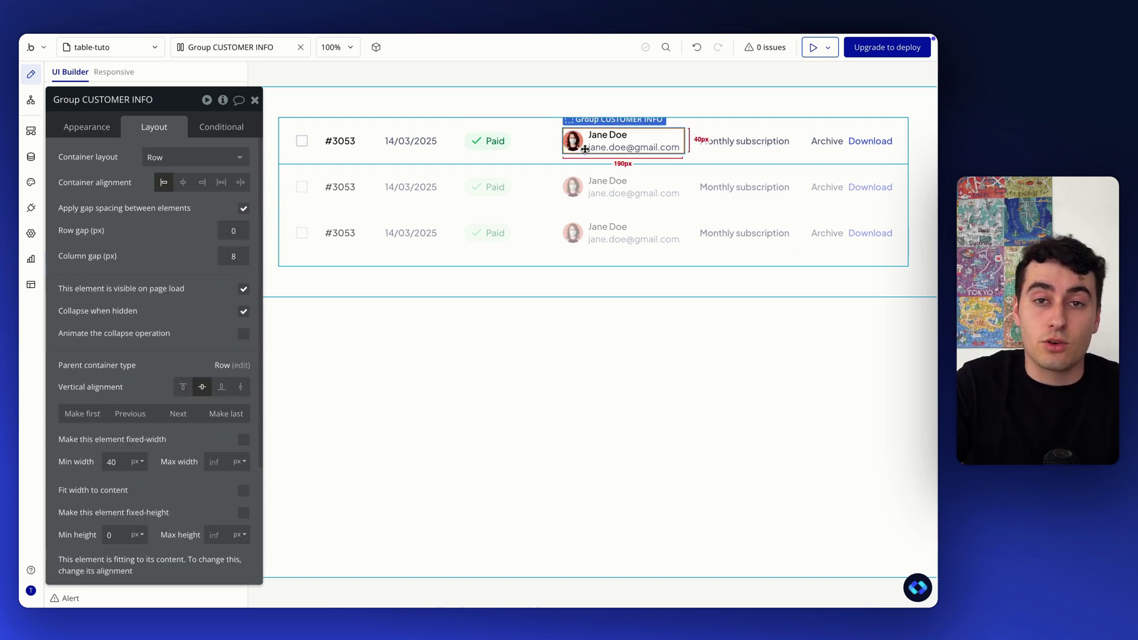
{"action": "left_click", "coordinate": [586, 151]}
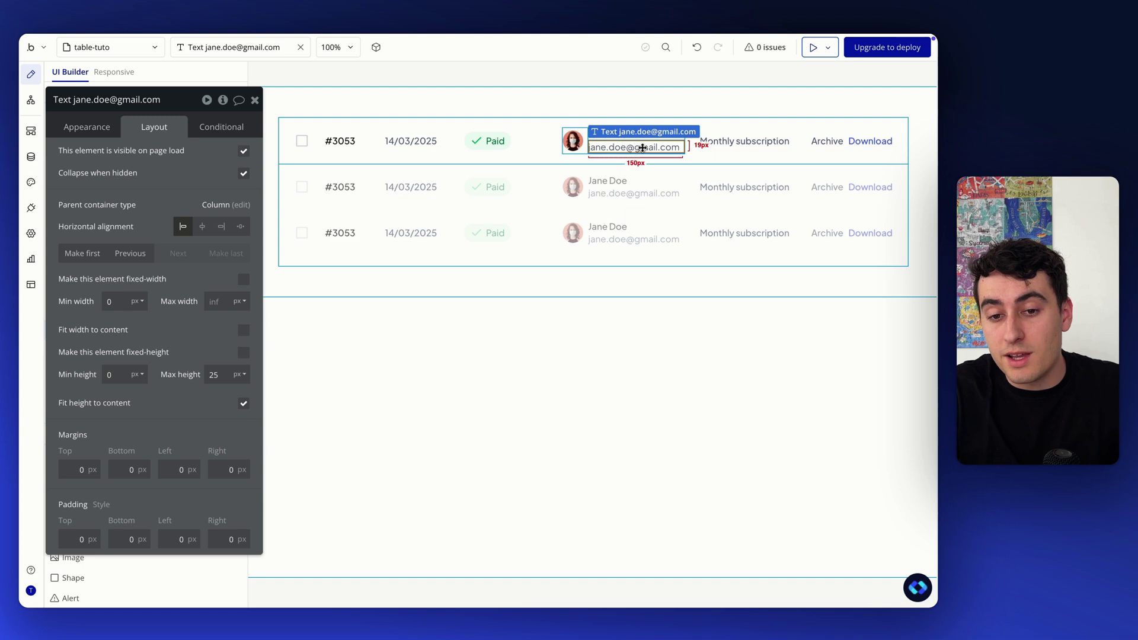
{"action": "left_click", "coordinate": [585, 150]}
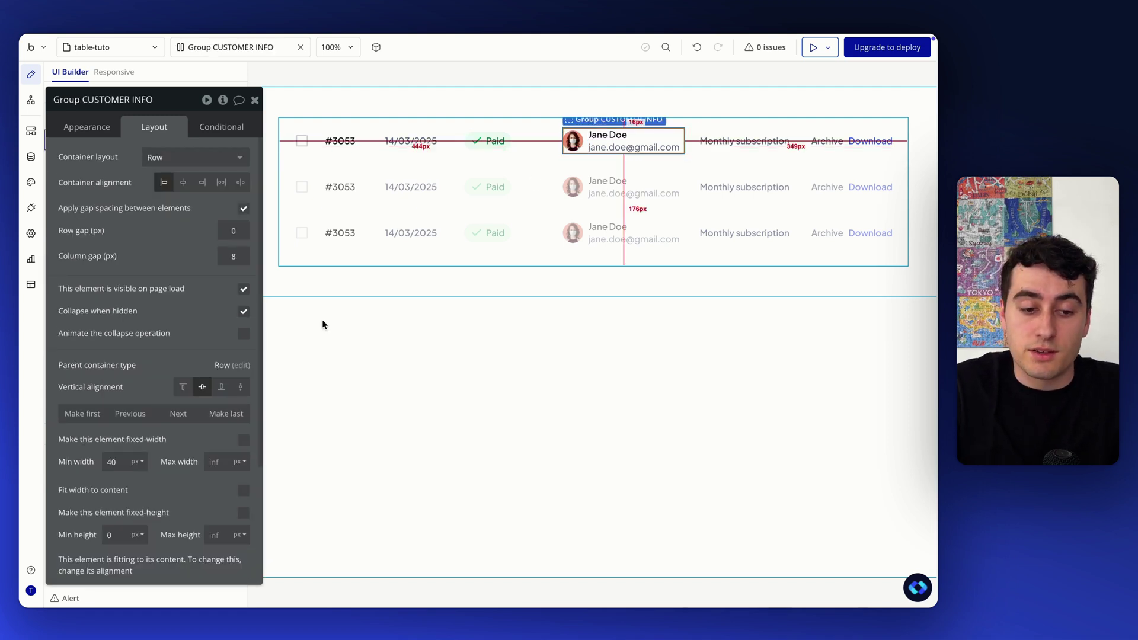
{"action": "scroll", "coordinate": [119, 415], "scroll_direction": "down", "scroll_amount": 1}
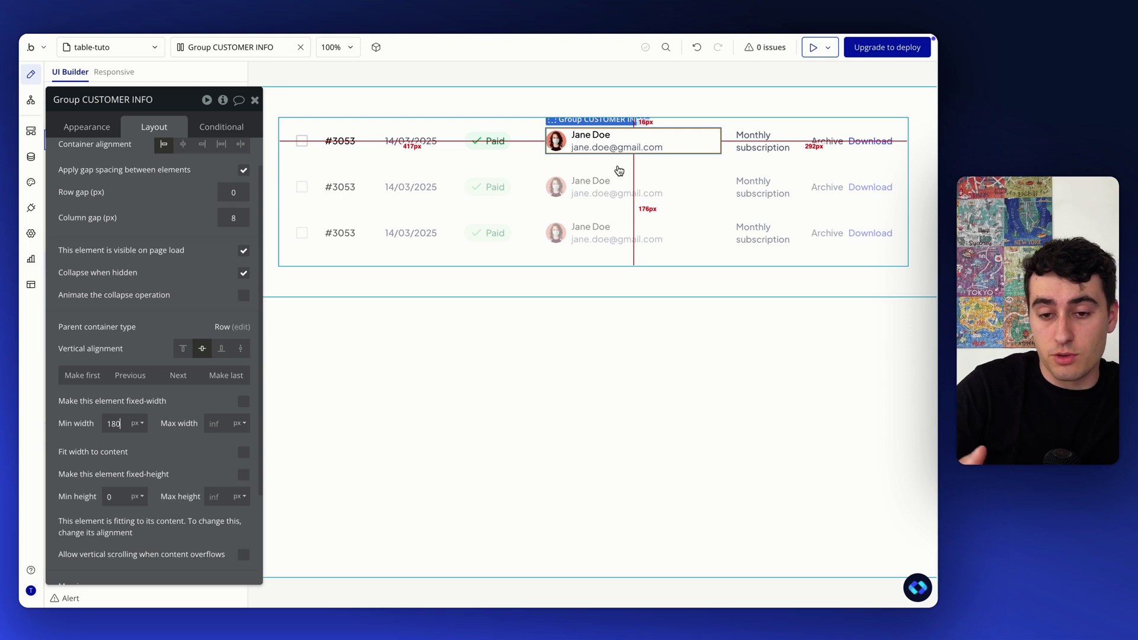
Step: Set the minimum width of the Monthly subscription text to 100 px
{"action": "left_click", "coordinate": [763, 151]}
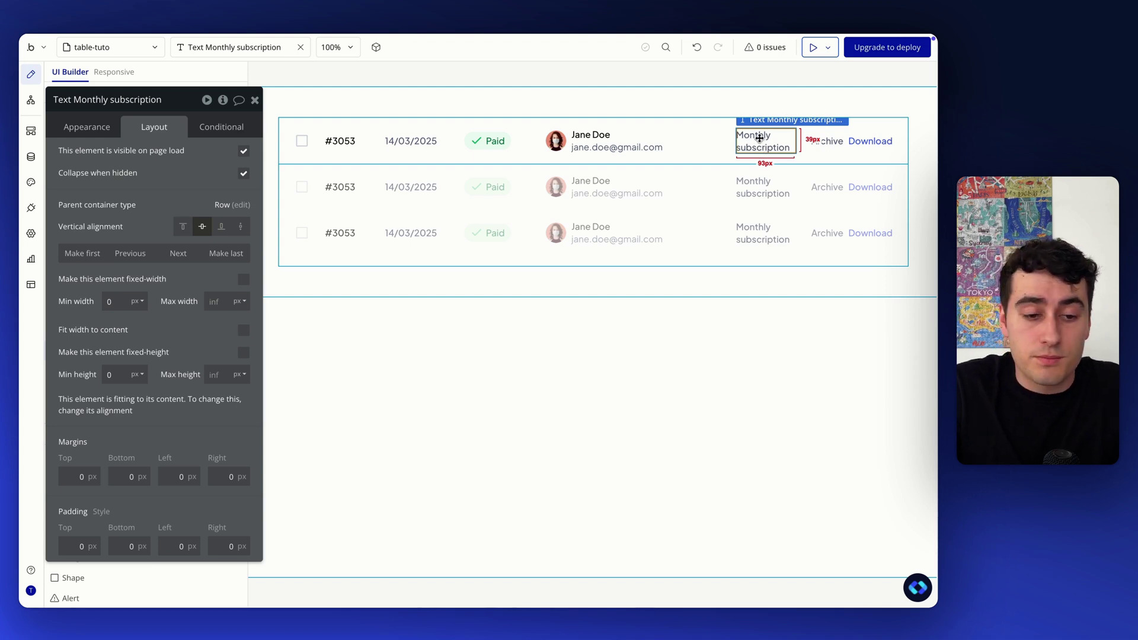
{"action": "left_click", "coordinate": [111, 302]}
{"action": "type", "text": "1"}
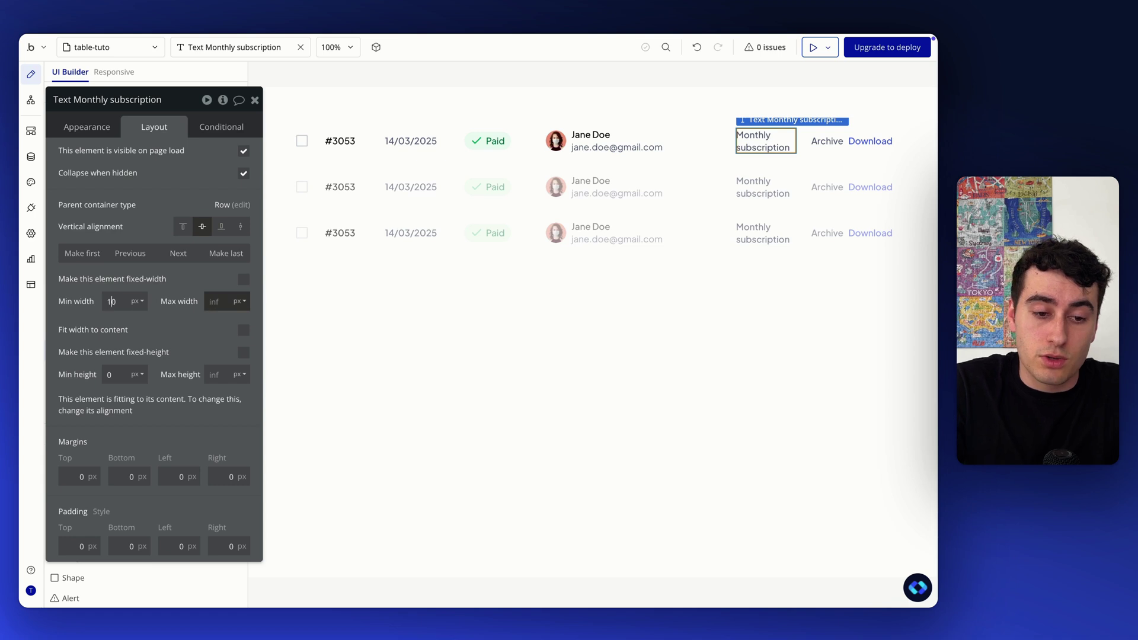
{"action": "type", "text": "0"}
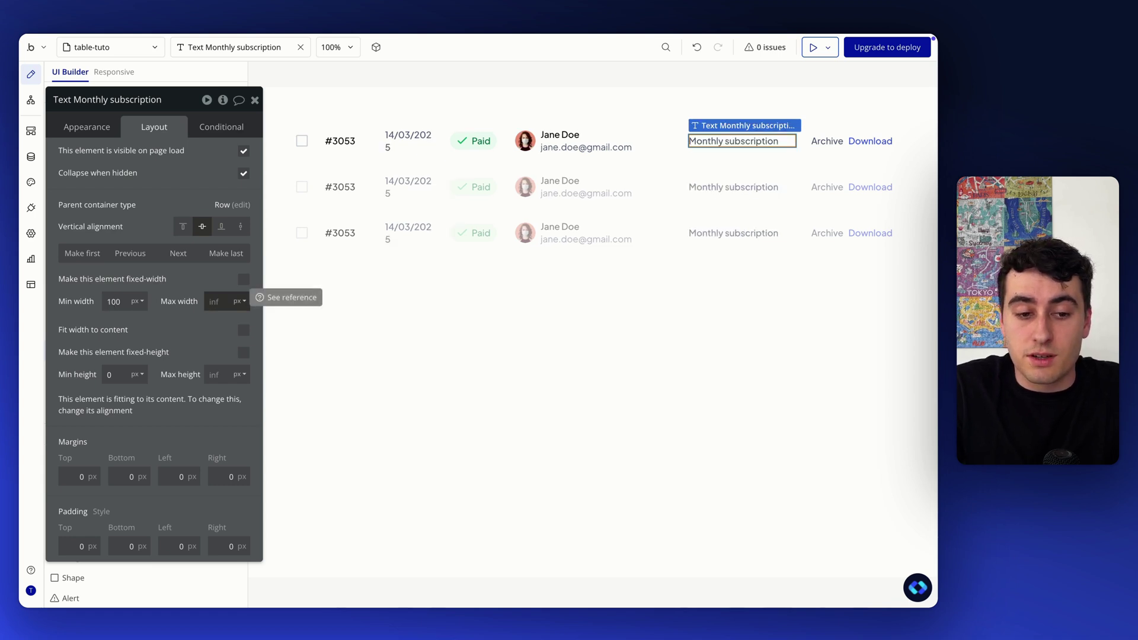
Step: Inspect the width settings of Group ACTIONS and its texts, and preview the reloaded page to check the column widths
{"action": "left_click", "coordinate": [845, 143]}
{"action": "scroll", "coordinate": [210, 457], "scroll_direction": "down", "scroll_amount": 1}
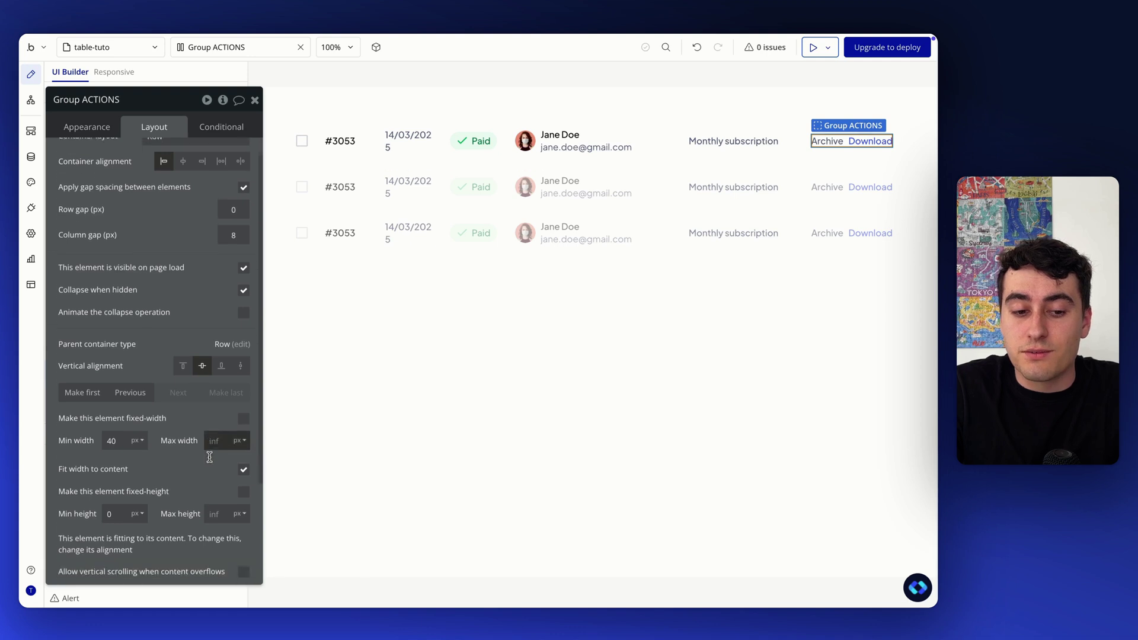
{"action": "left_click", "coordinate": [829, 142]}
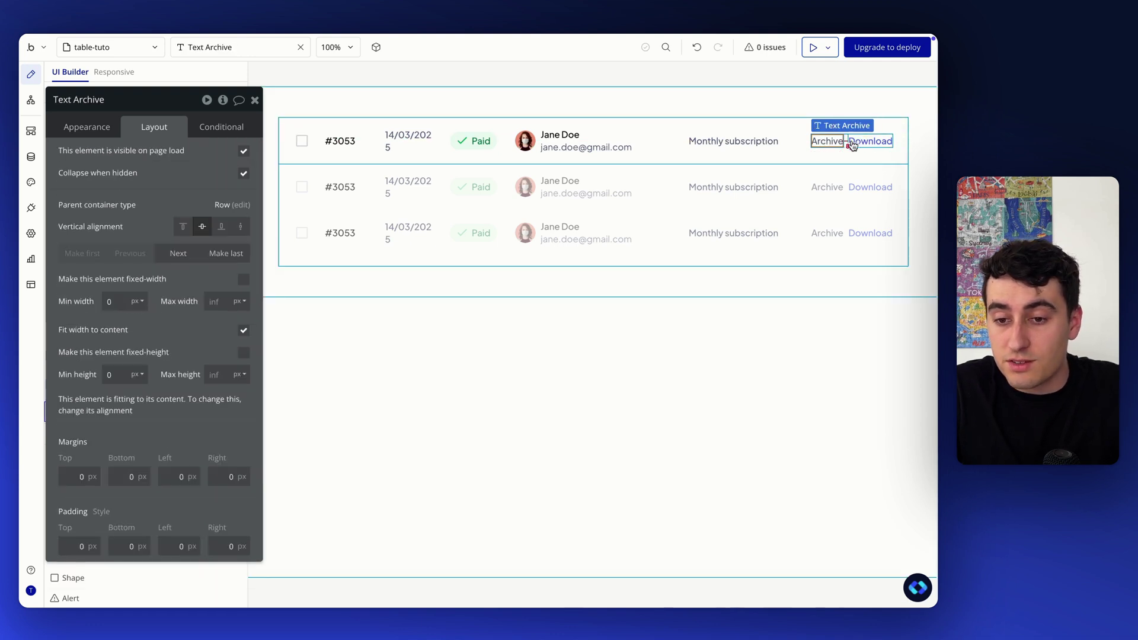
{"action": "left_click", "coordinate": [859, 142]}
{"action": "left_click", "coordinate": [842, 143]}
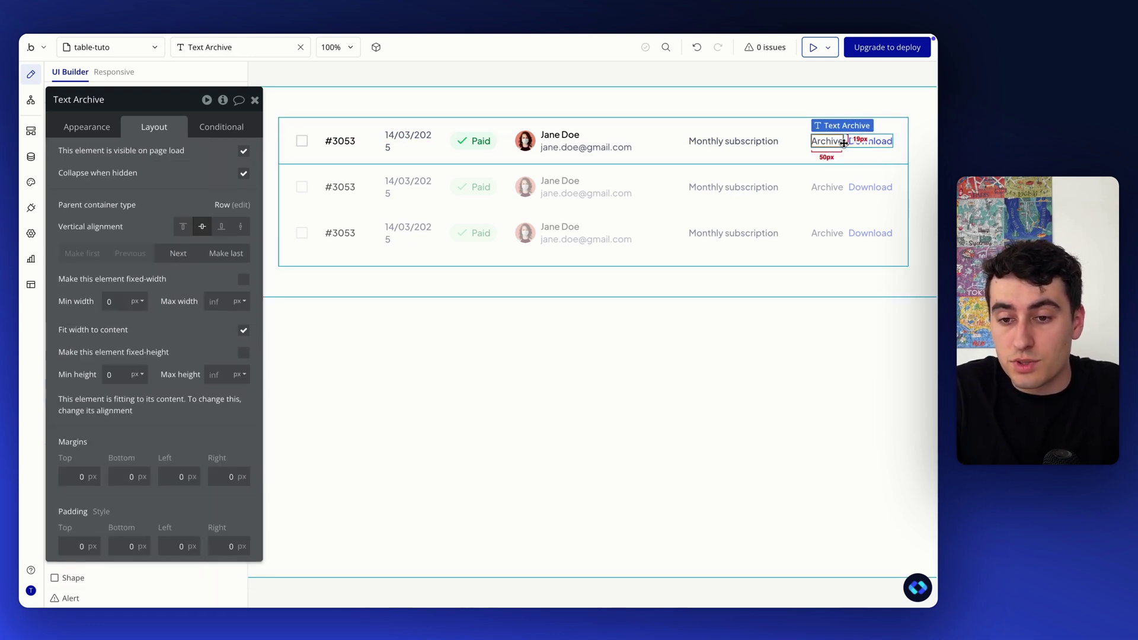
{"action": "left_click", "coordinate": [814, 47]}
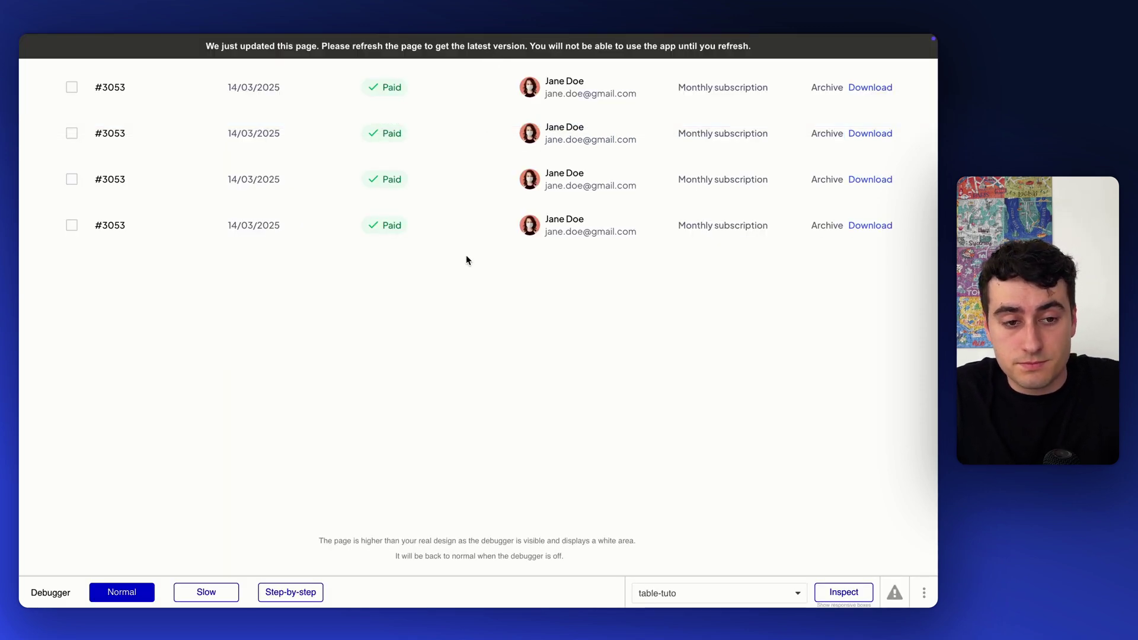
{"action": "key", "text": "super+r"}
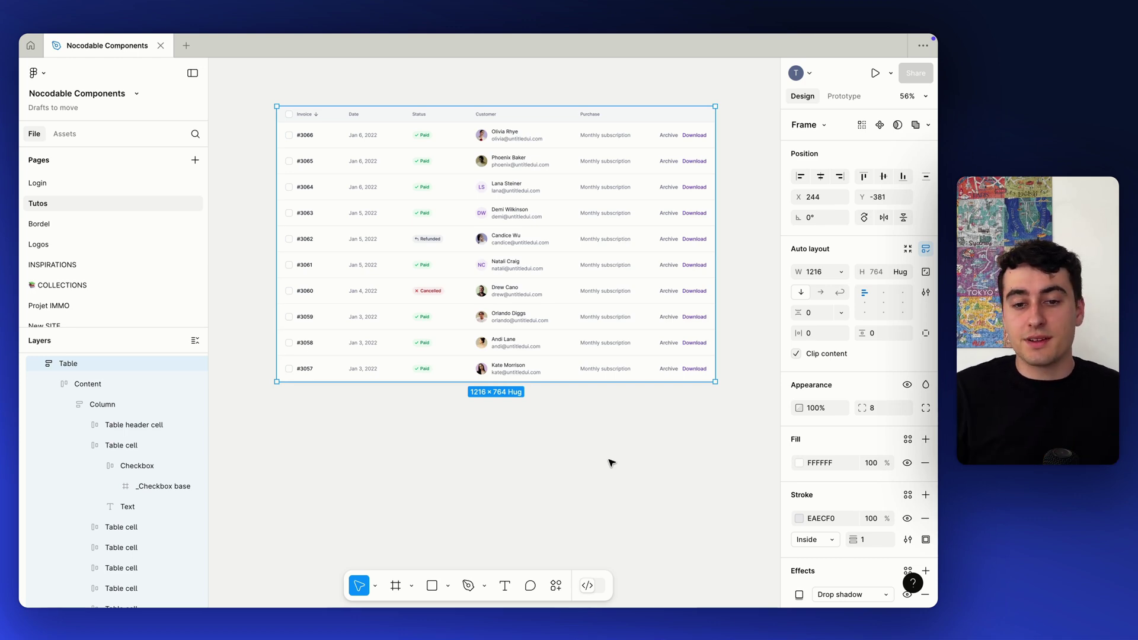
Step: Examine how the Date and Invoice columns are structured in the Figma table design
{"action": "left_click", "coordinate": [446, 112]}
{"action": "scroll", "coordinate": [447, 111], "scroll_direction": "up", "scroll_amount": 5}
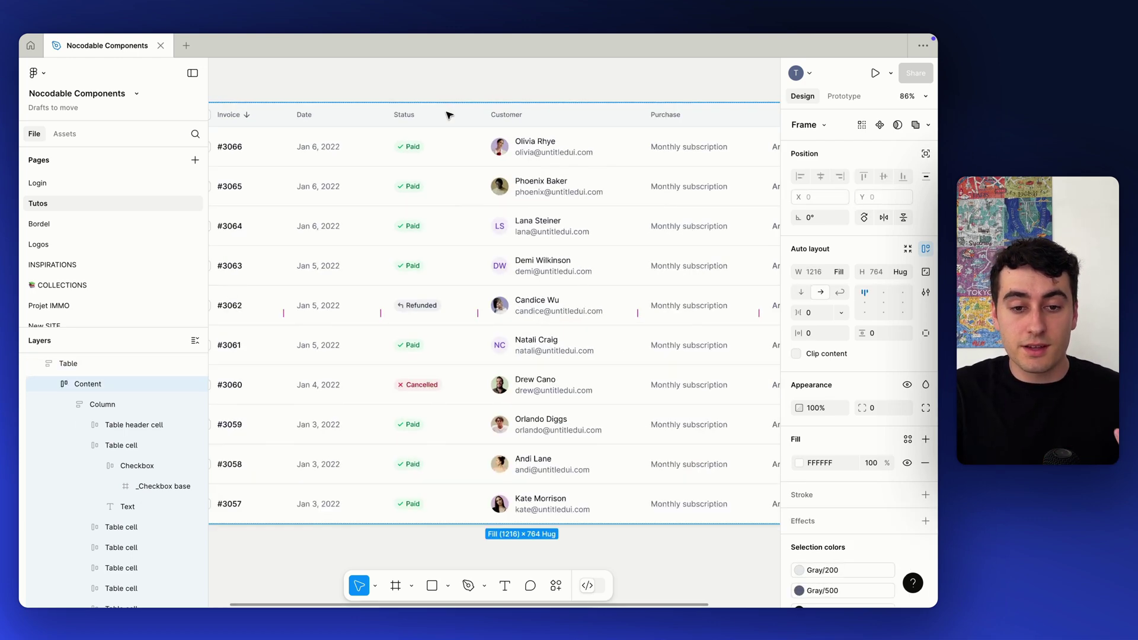
{"action": "scroll", "coordinate": [447, 115], "scroll_direction": "down", "scroll_amount": 3}
{"action": "left_click", "coordinate": [342, 126]}
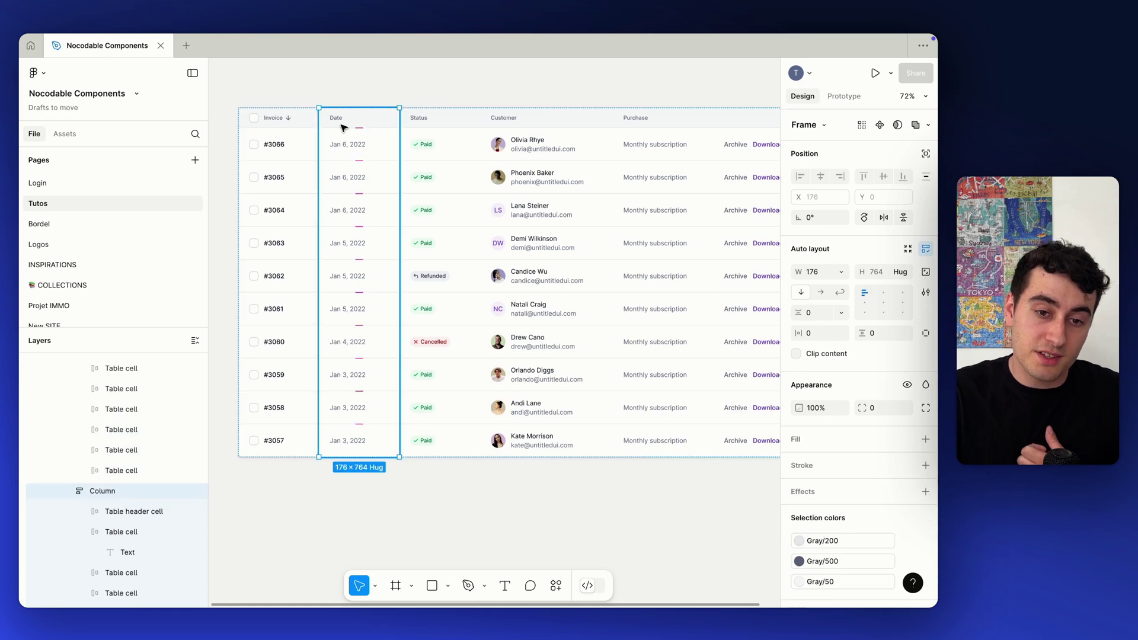
{"action": "left_click", "coordinate": [309, 122]}
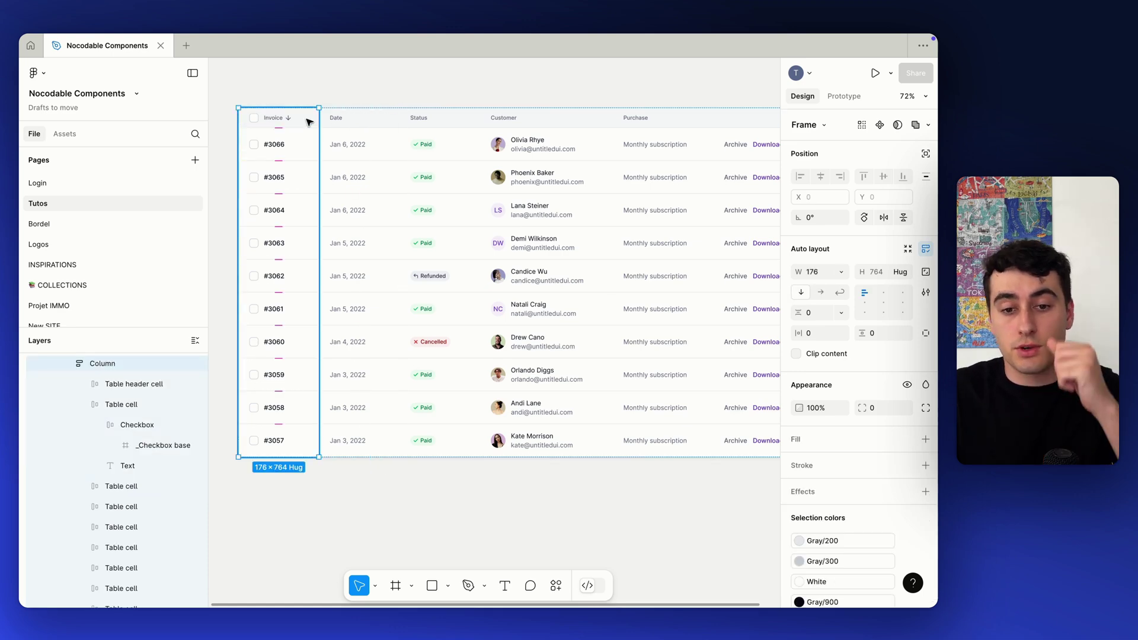
{"action": "scroll", "coordinate": [309, 122], "scroll_direction": "down", "scroll_amount": 3}
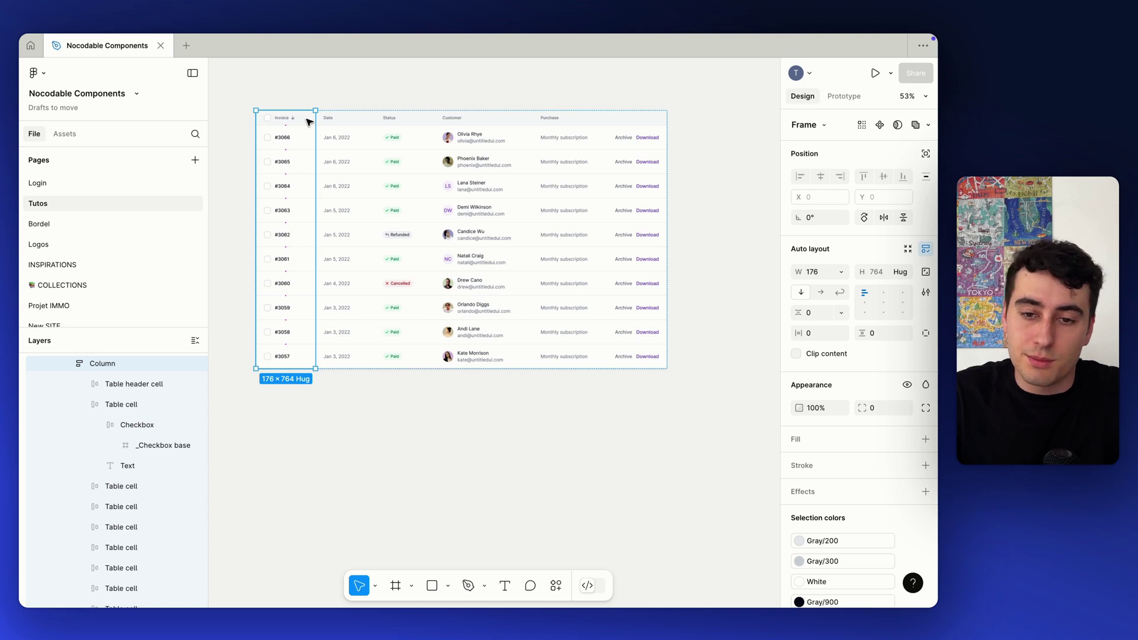
{"action": "left_click", "coordinate": [396, 103]}
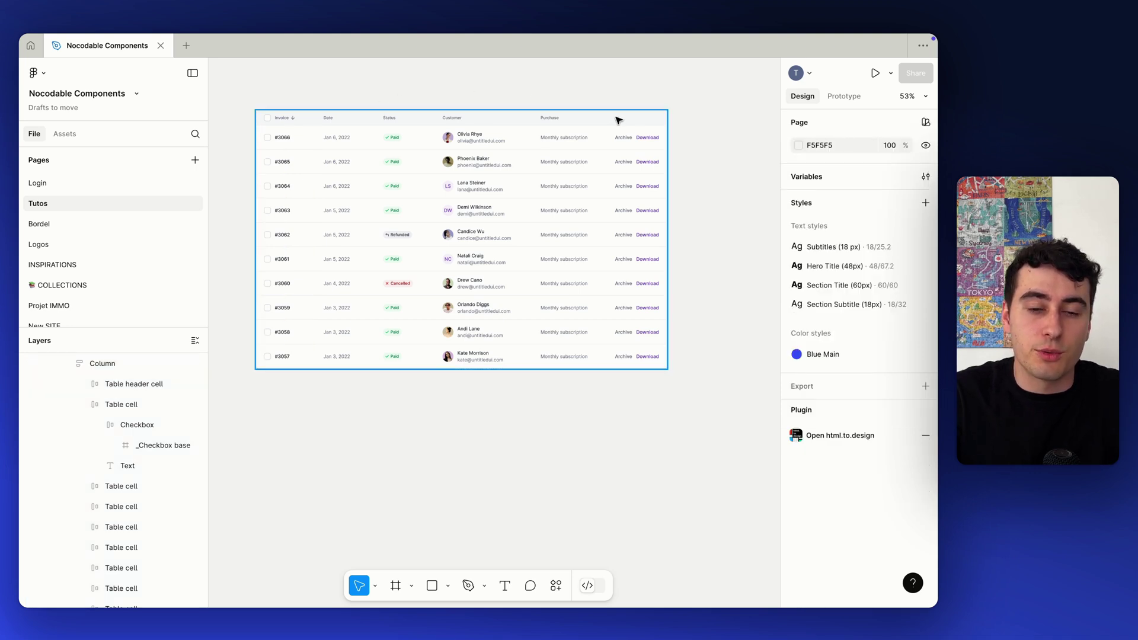
Step: Examine the table's header row and inspect the layout of the Invoice header cell
{"action": "scroll", "coordinate": [323, 107], "scroll_direction": "up", "scroll_amount": 3}
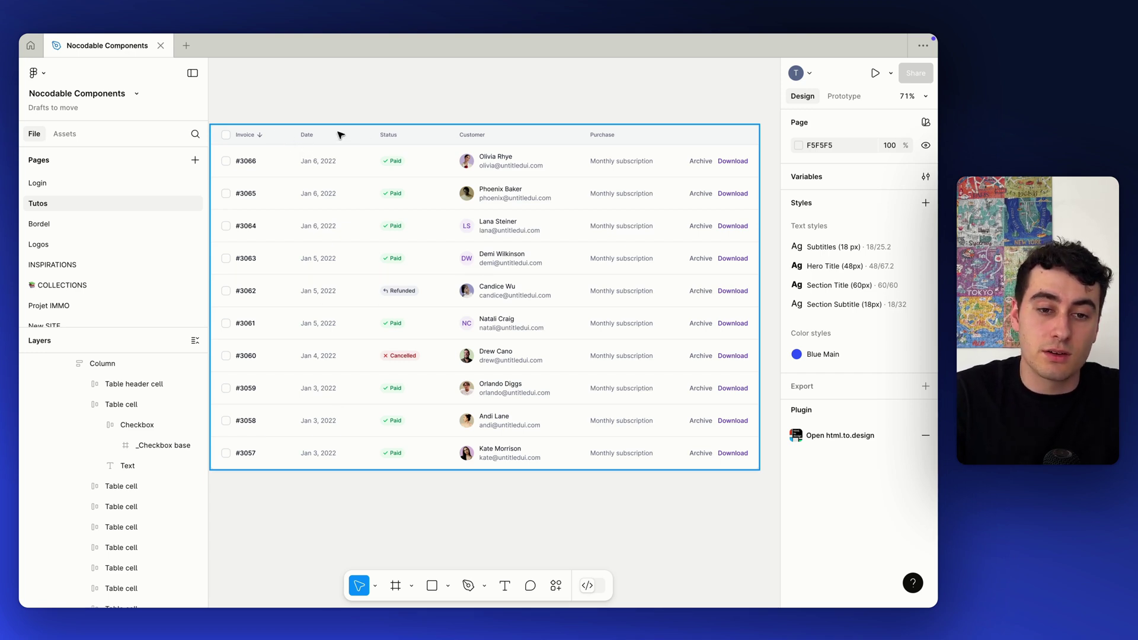
{"action": "scroll", "coordinate": [348, 102], "scroll_direction": "left", "scroll_amount": 1}
{"action": "scroll", "coordinate": [347, 102], "scroll_direction": "right", "scroll_amount": 1}
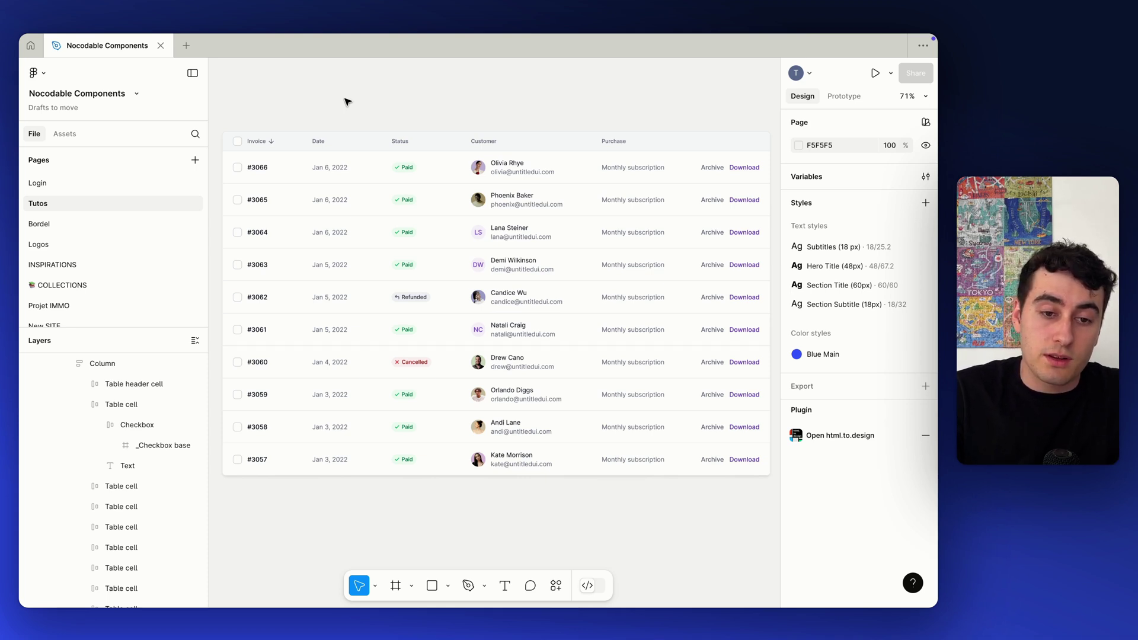
{"action": "left_click", "coordinate": [261, 144]}
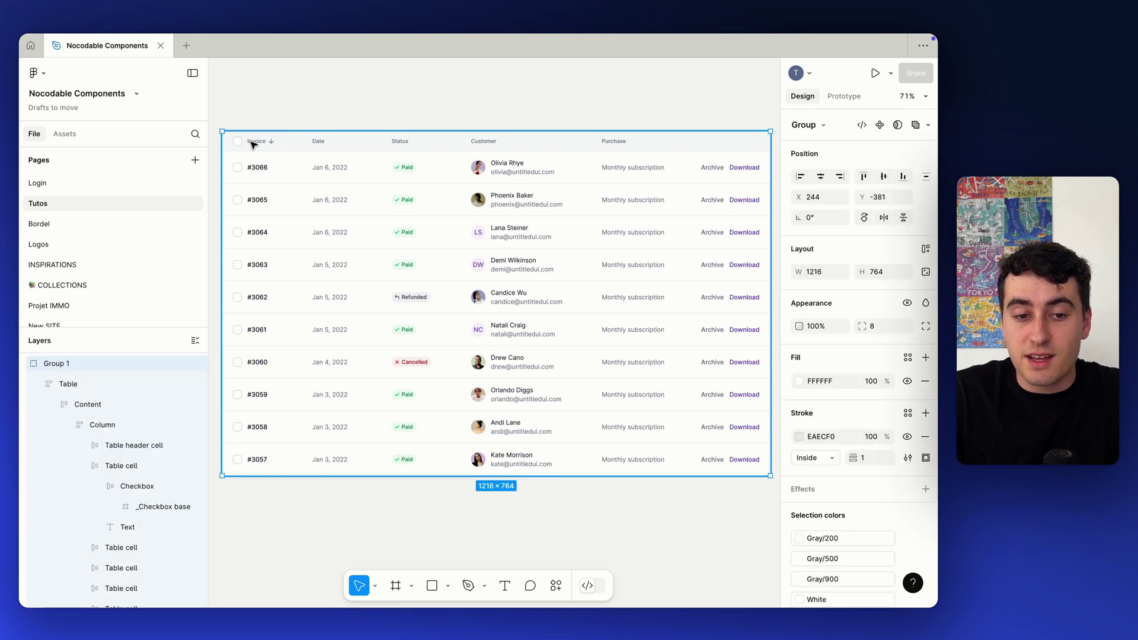
{"action": "double_click", "coordinate": [261, 144]}
{"action": "left_click", "coordinate": [261, 144]}
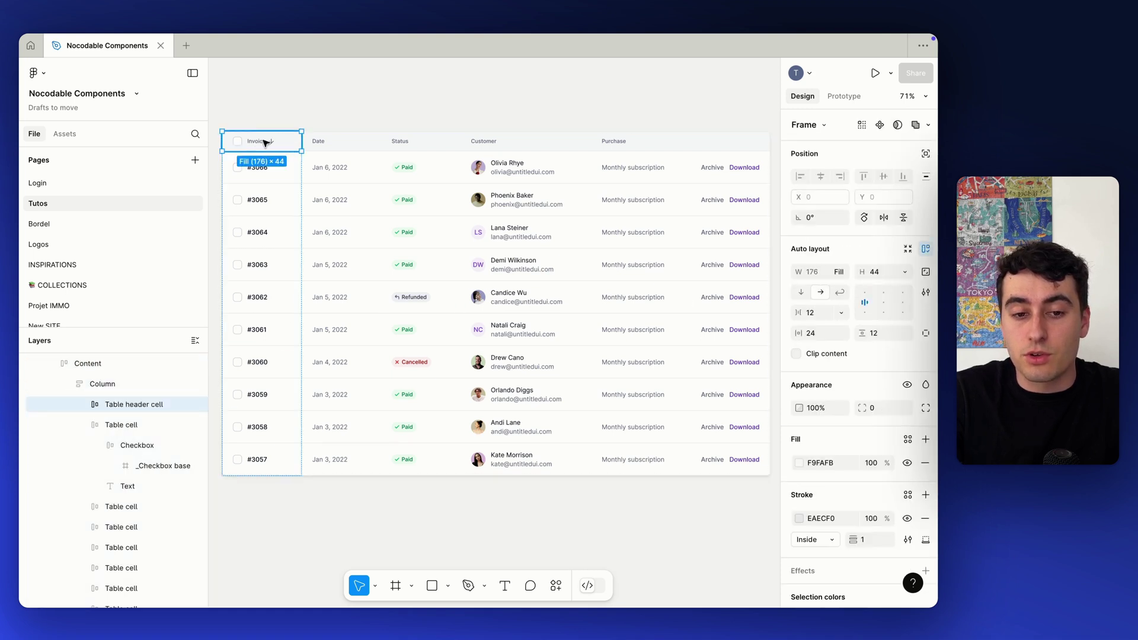
{"action": "left_click", "coordinate": [309, 114]}
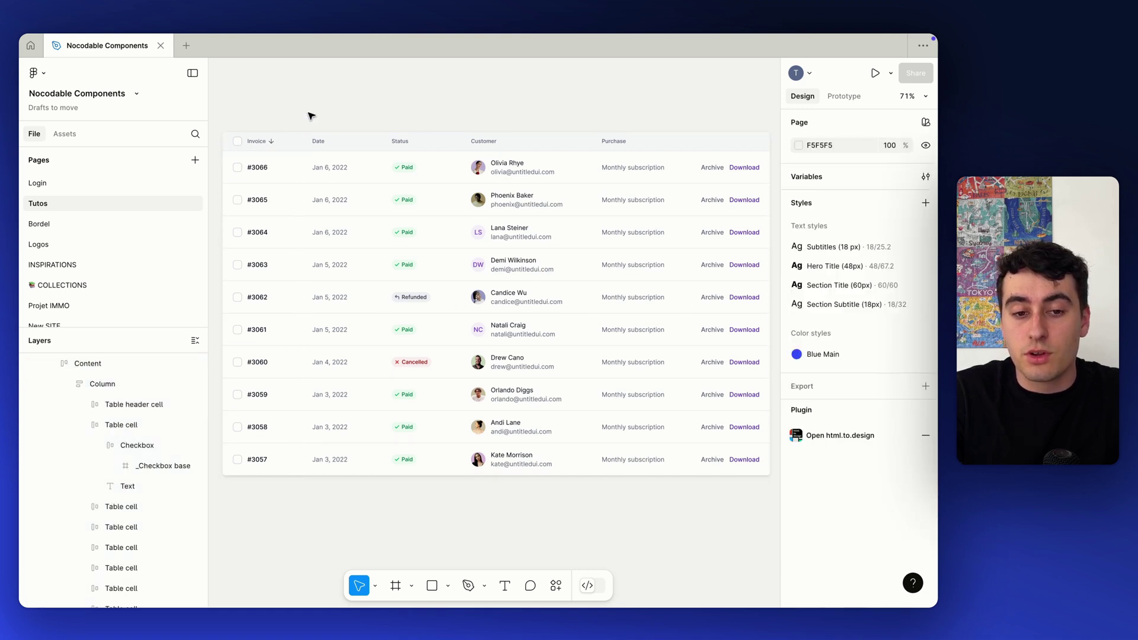
Step: Compare the padding and layout of the Date column's first body cell with those of its header cell
{"action": "left_click", "coordinate": [326, 147]}
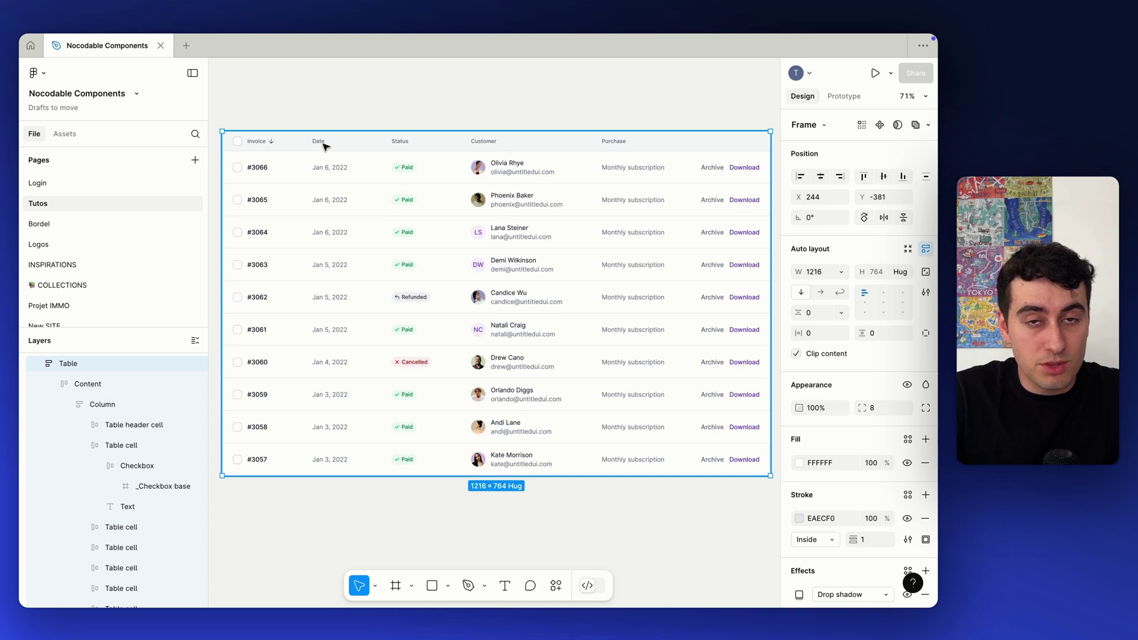
{"action": "double_click", "coordinate": [325, 147]}
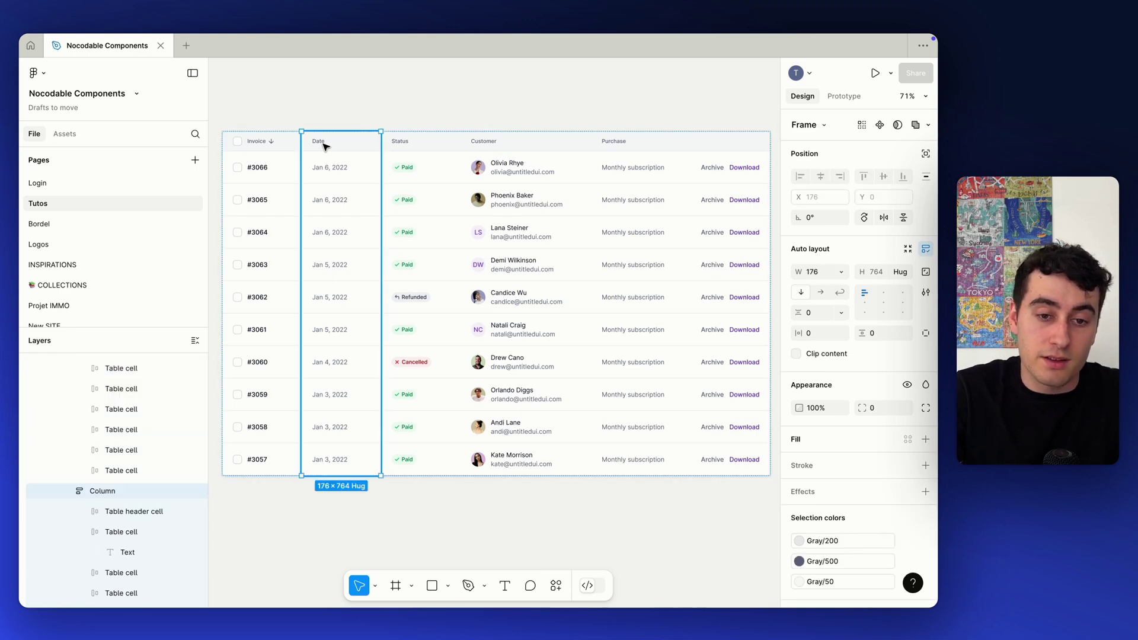
{"action": "double_click", "coordinate": [325, 172]}
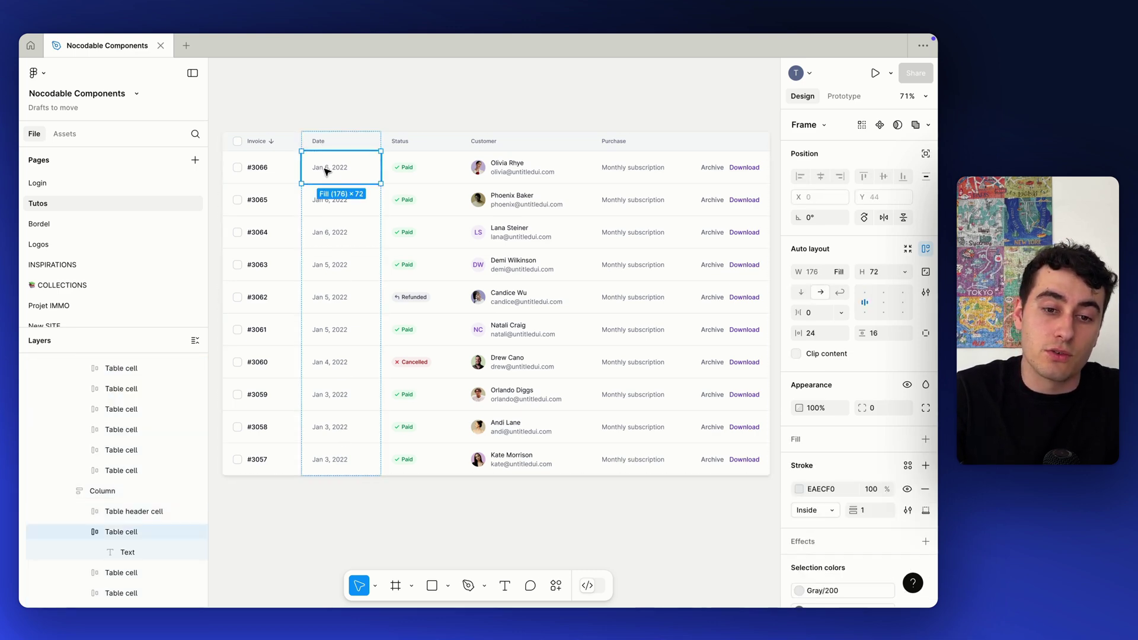
{"action": "scroll", "coordinate": [325, 172], "scroll_direction": "up", "scroll_amount": 5}
{"action": "scroll", "coordinate": [375, 179], "scroll_direction": "up", "scroll_amount": 1}
{"action": "left_click", "coordinate": [401, 213]}
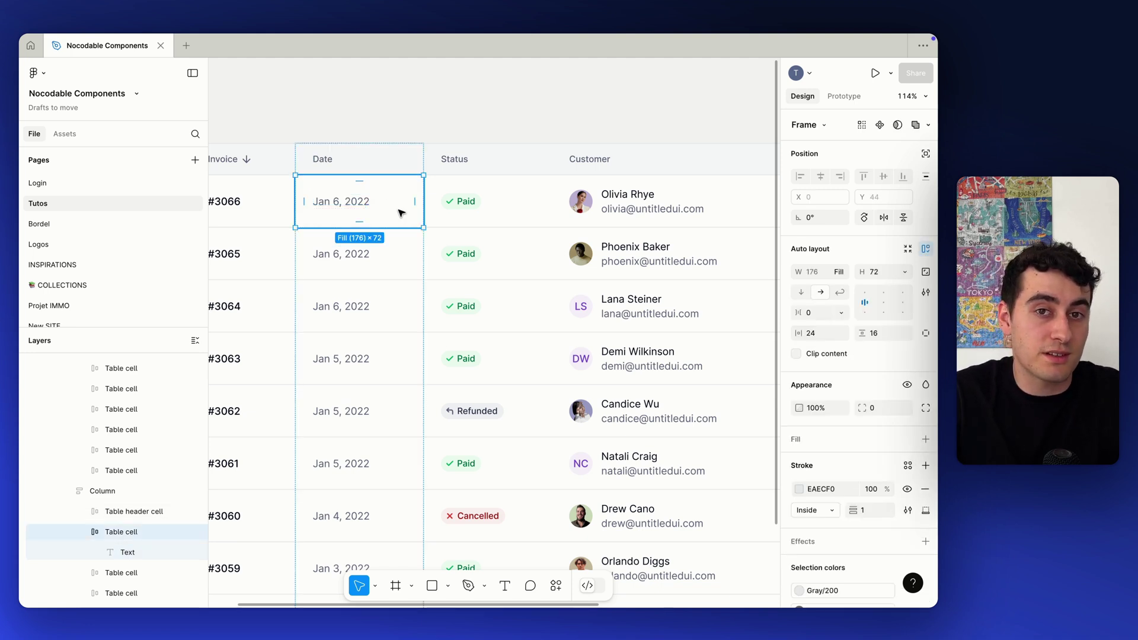
{"action": "left_click", "coordinate": [326, 160]}
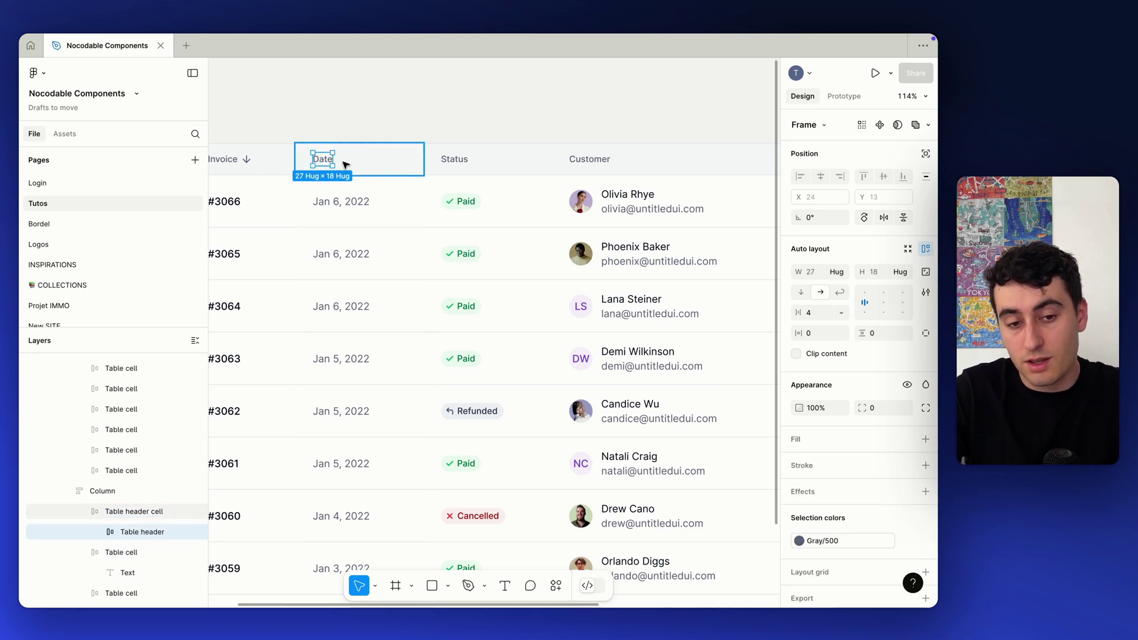
{"action": "left_click", "coordinate": [367, 163]}
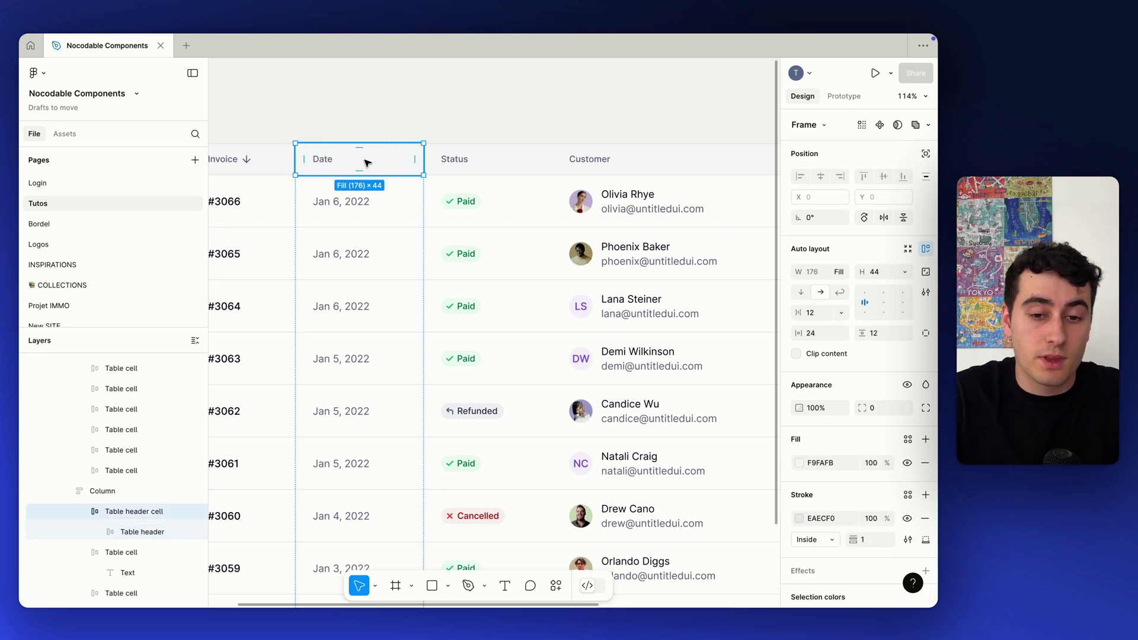
{"action": "key", "text": "minus"}
{"action": "left_click", "coordinate": [400, 124]}
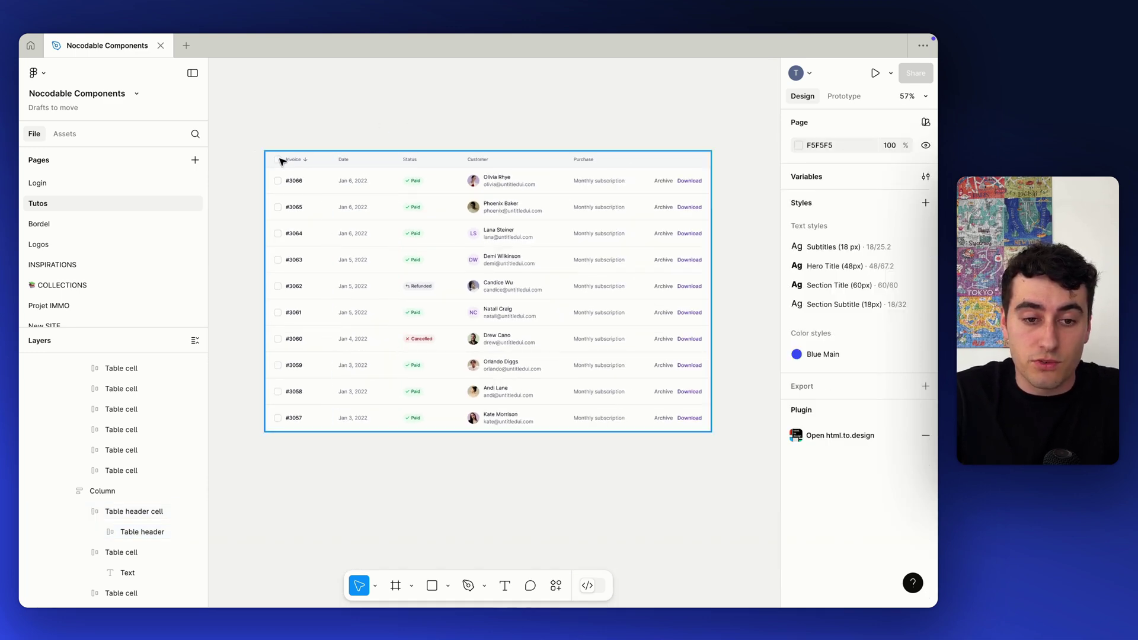
Step: Look up the fill colour code of the Invoice header cell in the table design
{"action": "scroll", "coordinate": [275, 157], "scroll_direction": "up", "scroll_amount": 5}
{"action": "left_click", "coordinate": [259, 157]}
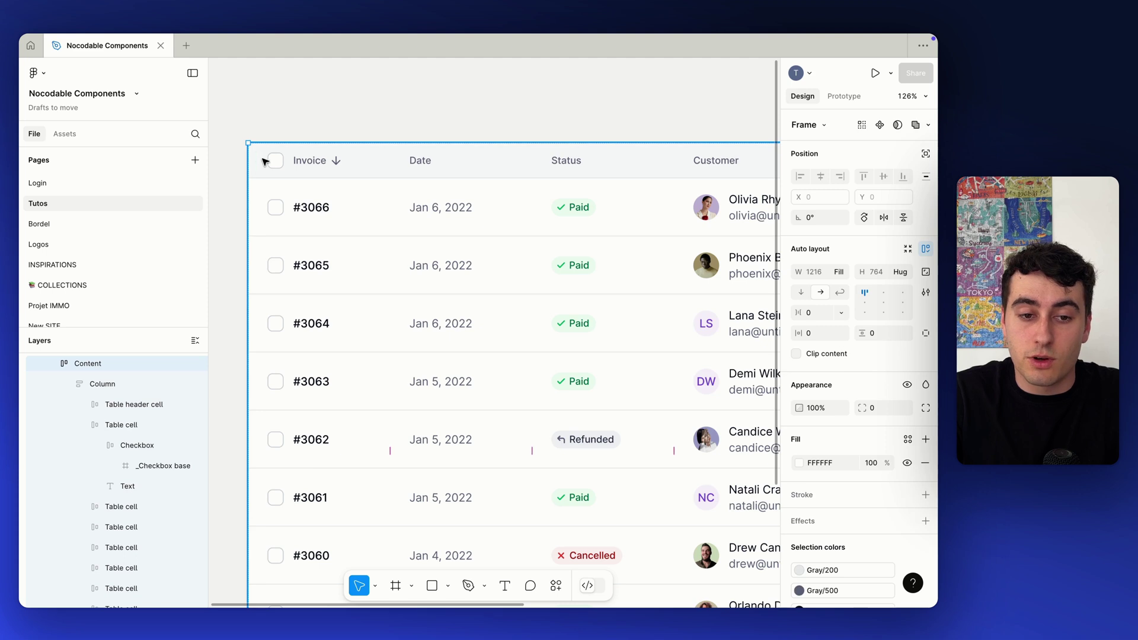
{"action": "double_click", "coordinate": [261, 158]}
{"action": "double_click", "coordinate": [265, 162]}
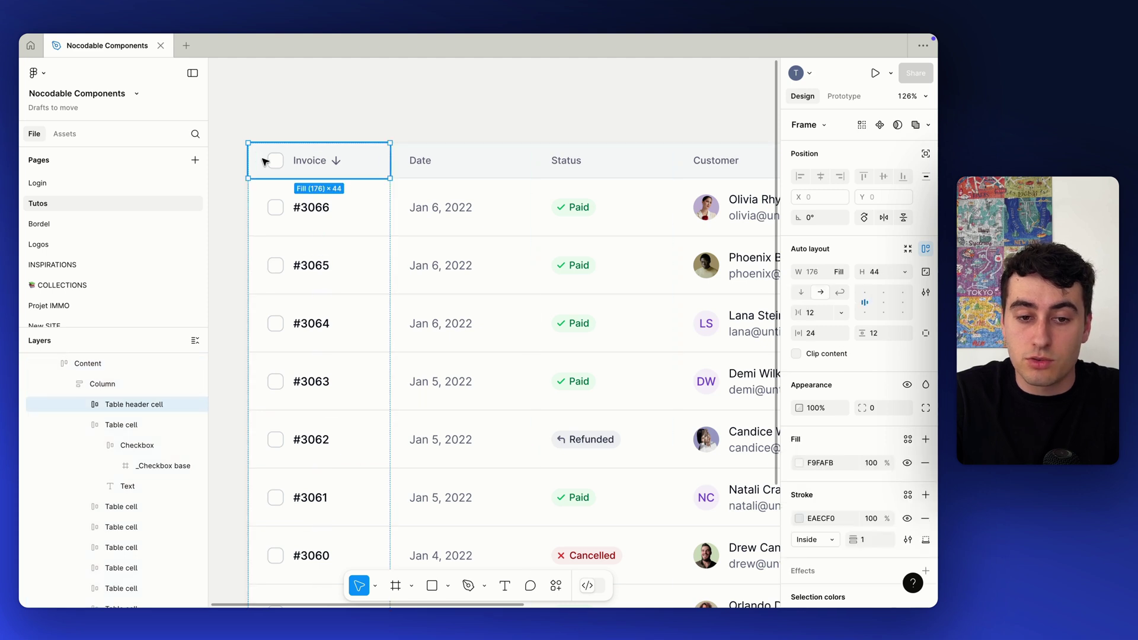
{"action": "left_click", "coordinate": [834, 518]}
{"action": "left_click", "coordinate": [828, 464]}
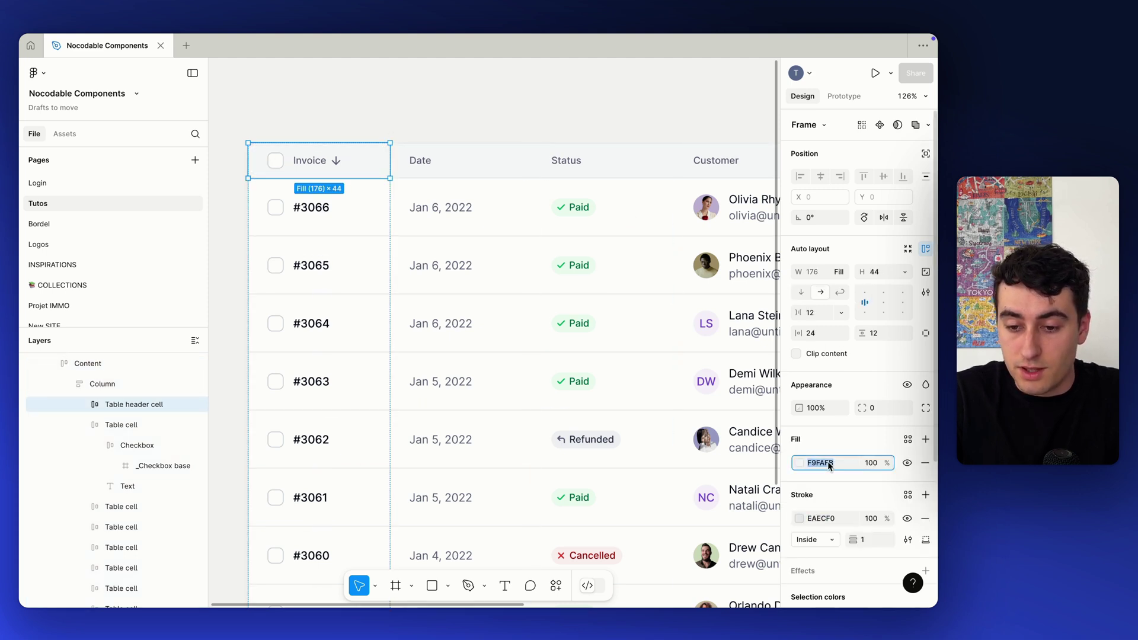
{"action": "left_click", "coordinate": [643, 122]}
{"action": "scroll", "coordinate": [642, 123], "scroll_direction": "down", "scroll_amount": 5}
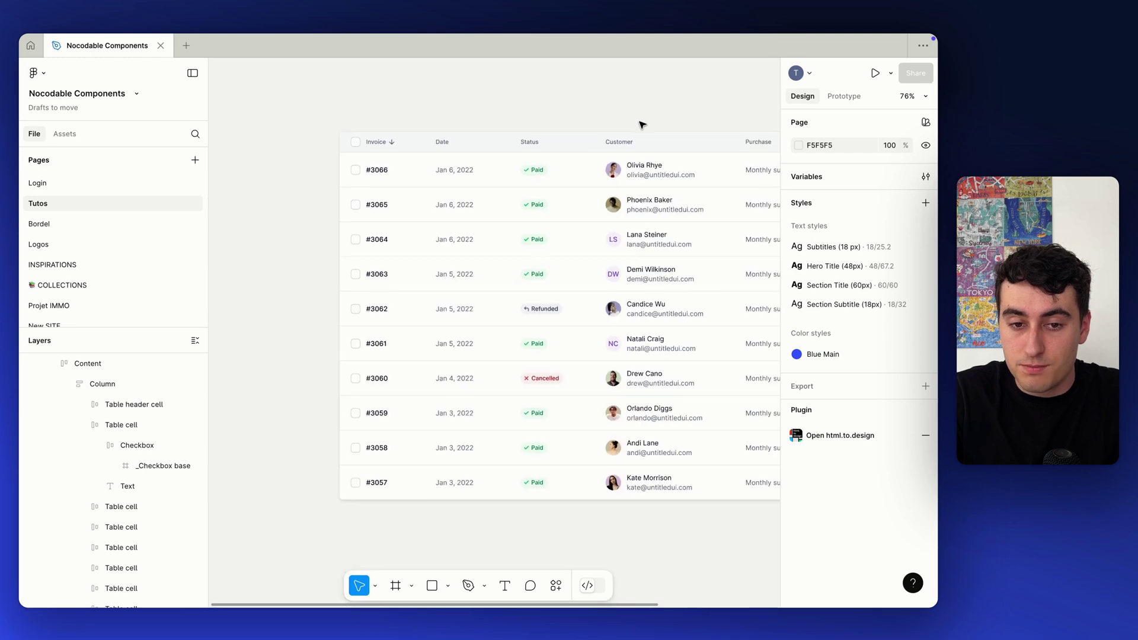
Step: Switch to the Bubble editor and add a group inside RepeatingGroup TABLE, above Group REPEATING ROW
{"action": "key", "text": "ctrl+Up"}
{"action": "left_click", "coordinate": [604, 86]}
{"action": "mouse_move", "coordinate": [188, 36]}
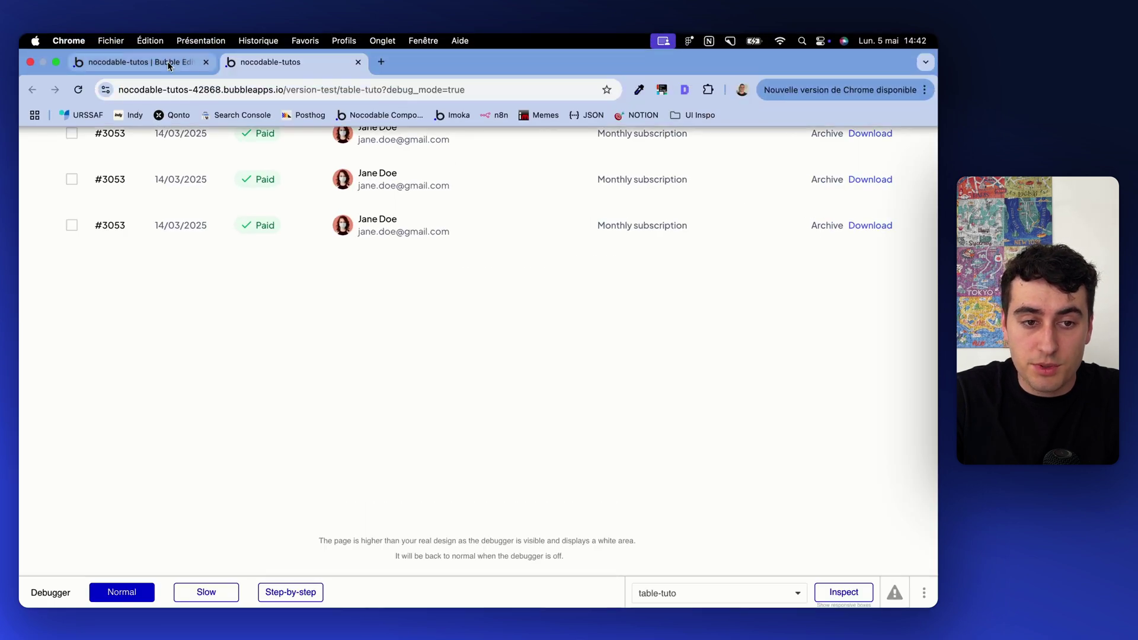
{"action": "left_click", "coordinate": [169, 62]}
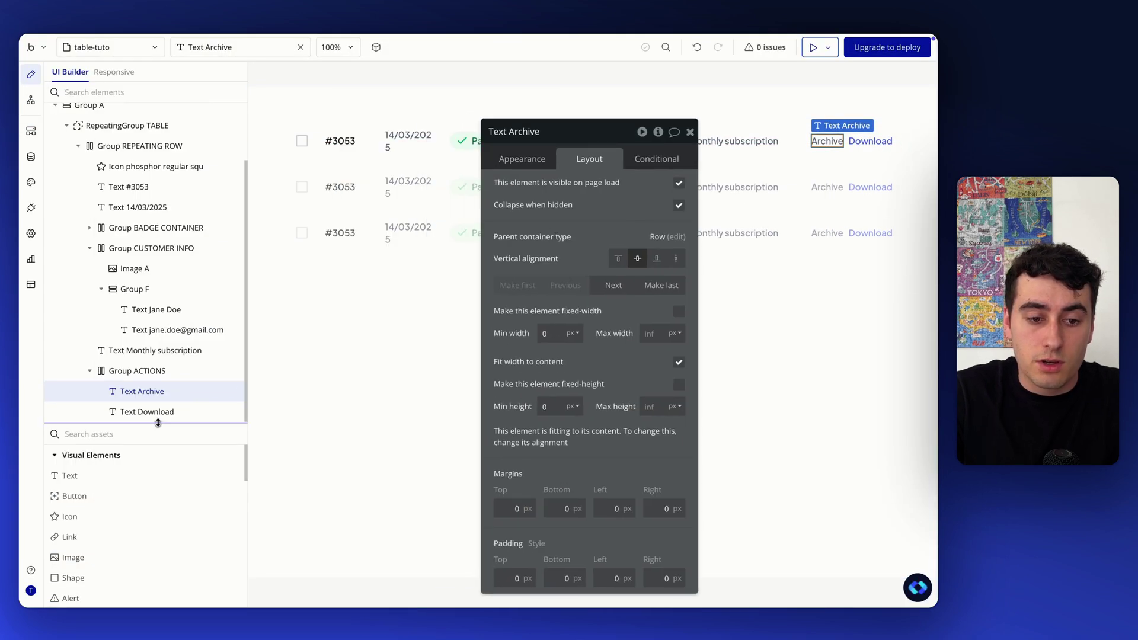
{"action": "left_click", "coordinate": [95, 146]}
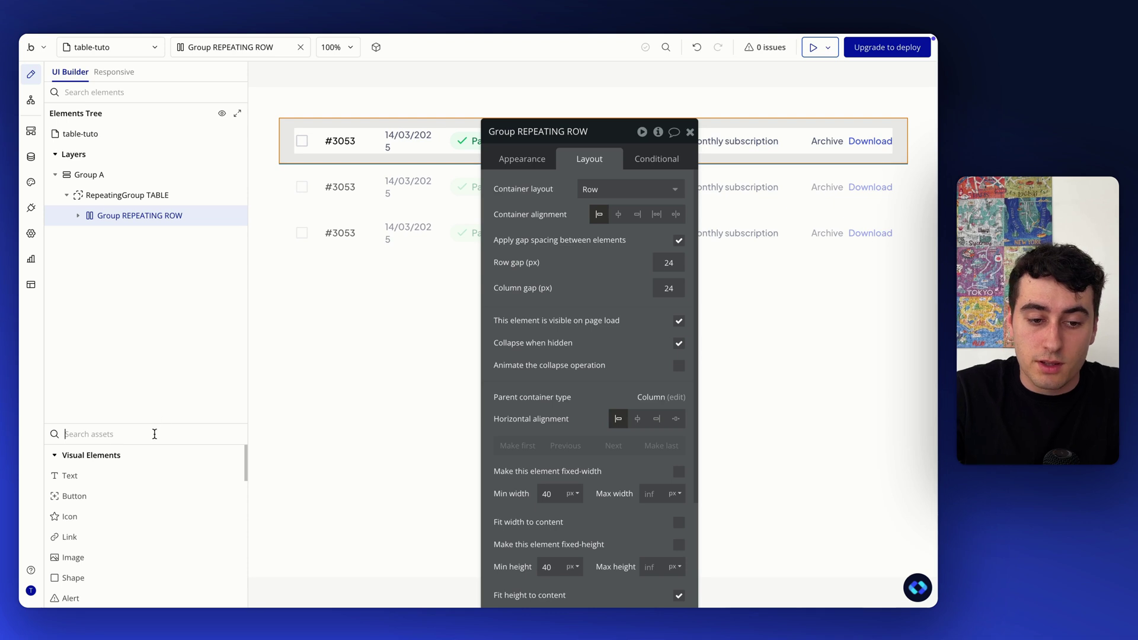
{"action": "type", "text": "group"}
{"action": "left_click_drag", "start_coordinate": [112, 470], "coordinate": [145, 212]}
Step: Rename the new group above the repeating row as Group TABLE HEADER
{"action": "double_click", "coordinate": [138, 211]}
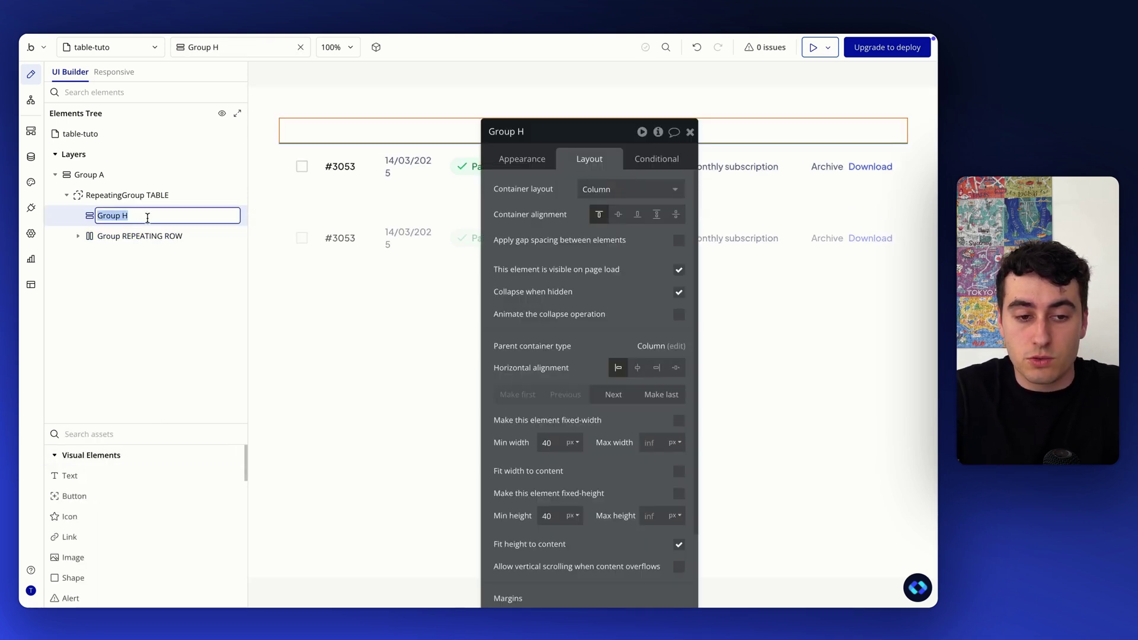
{"action": "key", "text": "End"}
{"action": "key", "text": "BackSpace"}
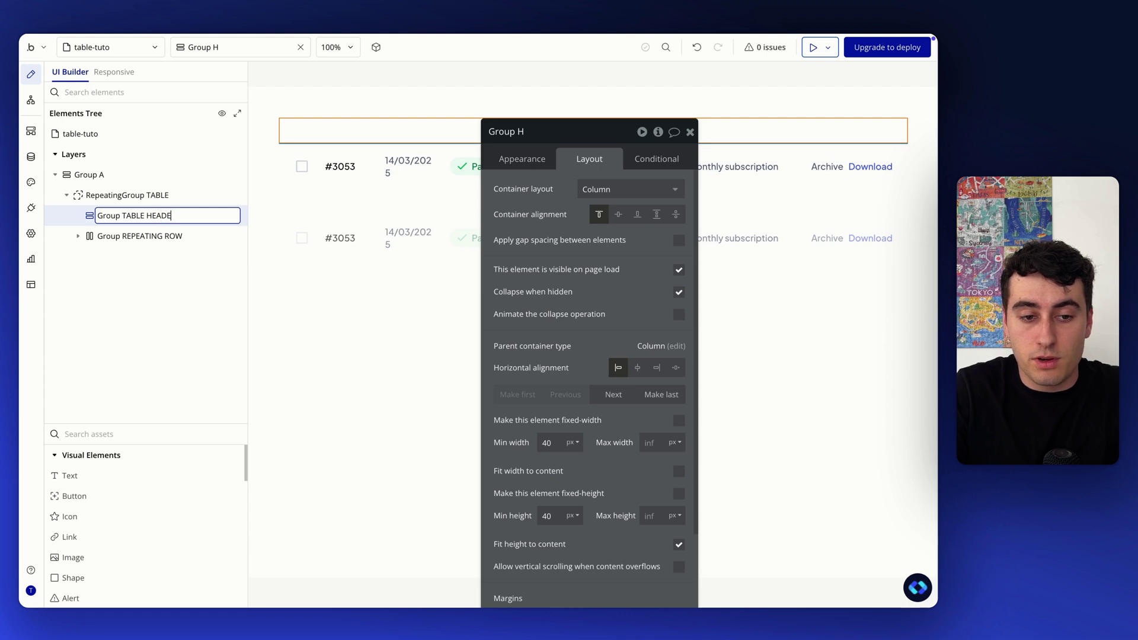
{"action": "key", "text": "Return"}
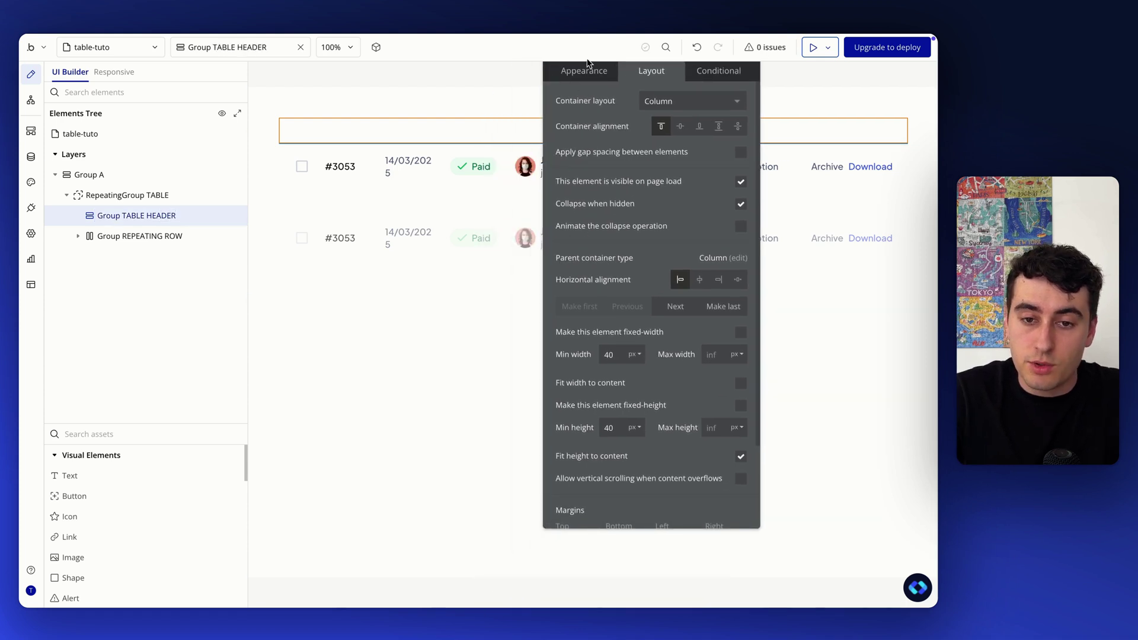
Step: Give Group TABLE HEADER a flat background colour of #F9FAFB
{"action": "left_click", "coordinate": [584, 70]}
{"action": "scroll", "coordinate": [721, 261], "scroll_direction": "down", "scroll_amount": 1}
{"action": "left_click", "coordinate": [678, 304]}
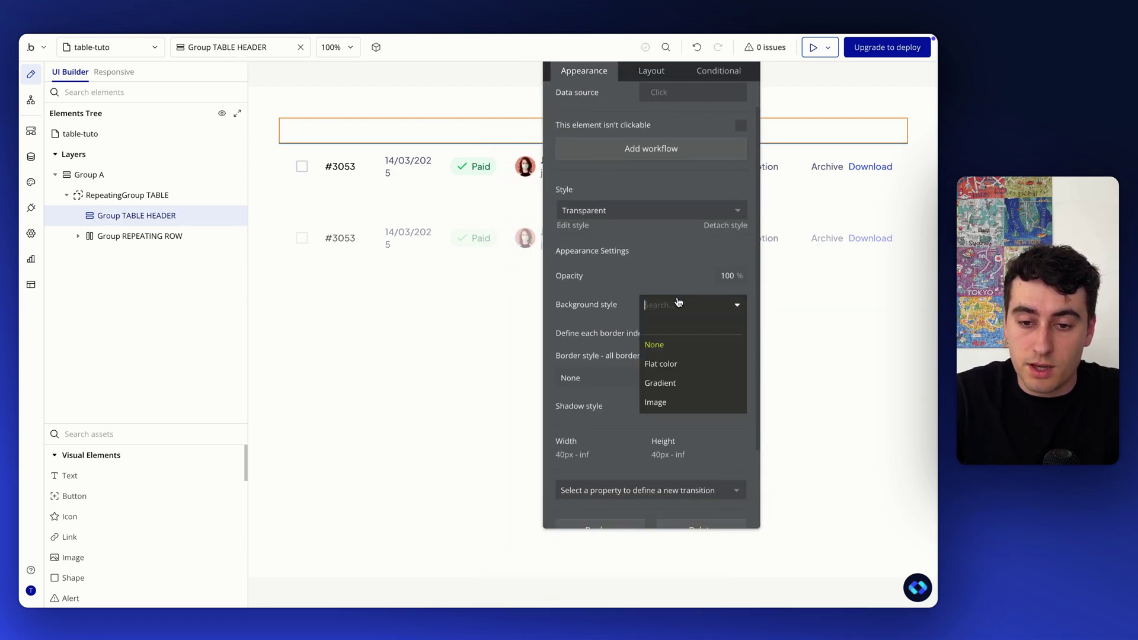
{"action": "left_click", "coordinate": [678, 360]}
{"action": "left_click", "coordinate": [673, 330]}
{"action": "type", "text": "F9FAFB"}
{"action": "key", "text": "Return"}
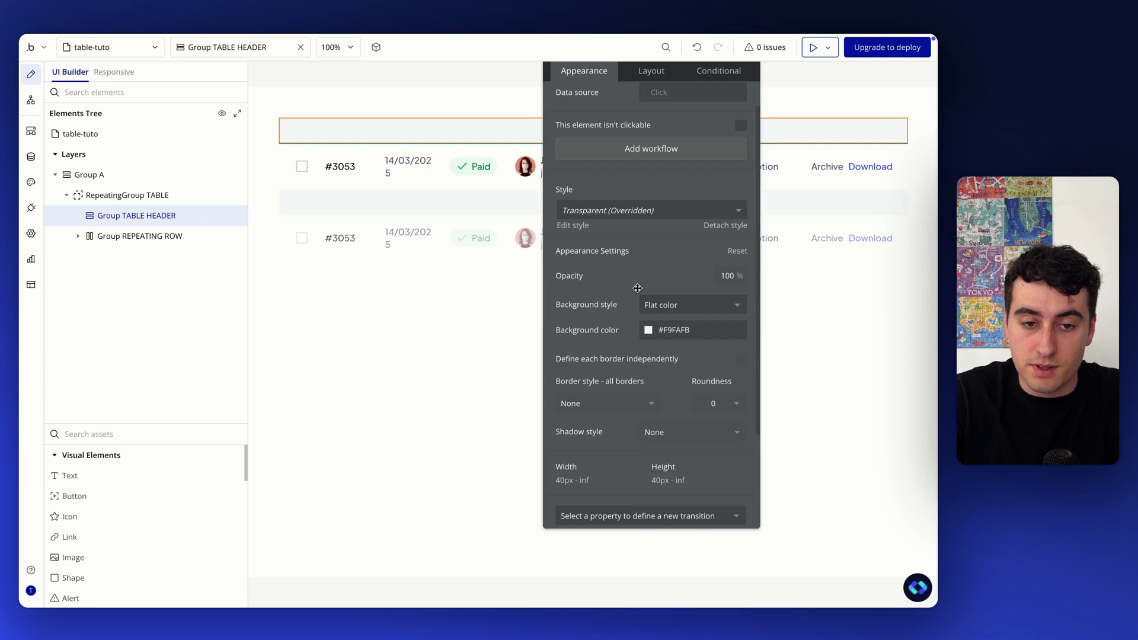
Step: Examine how the header group repeats within RepeatingGroup TABLE and review both elements' appearance settings
{"action": "left_click", "coordinate": [589, 390]}
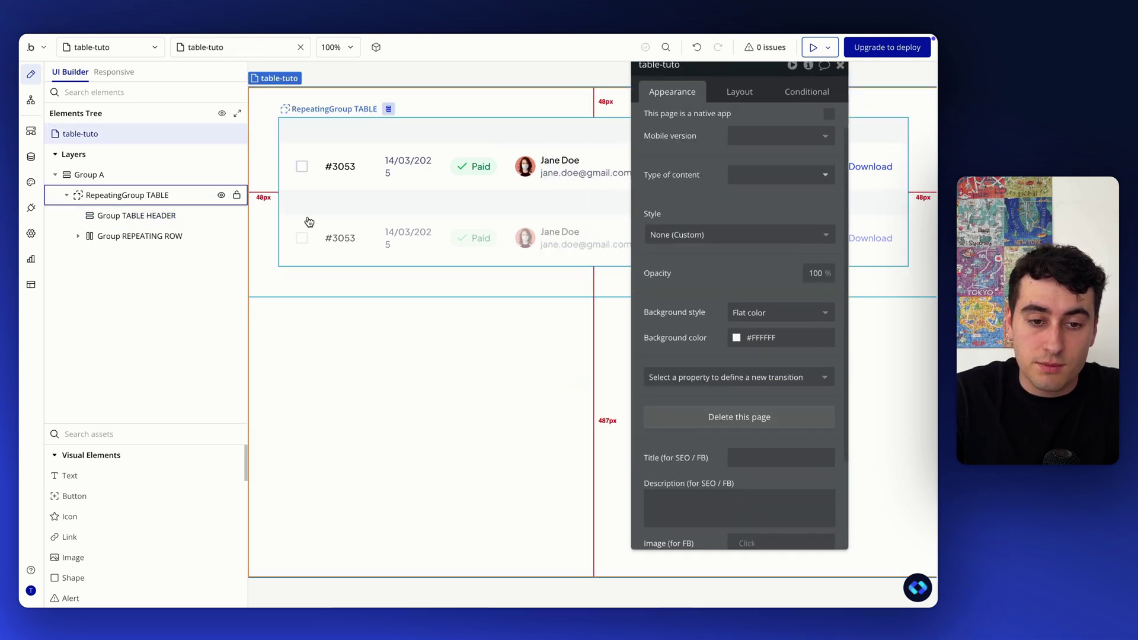
{"action": "left_click", "coordinate": [316, 136]}
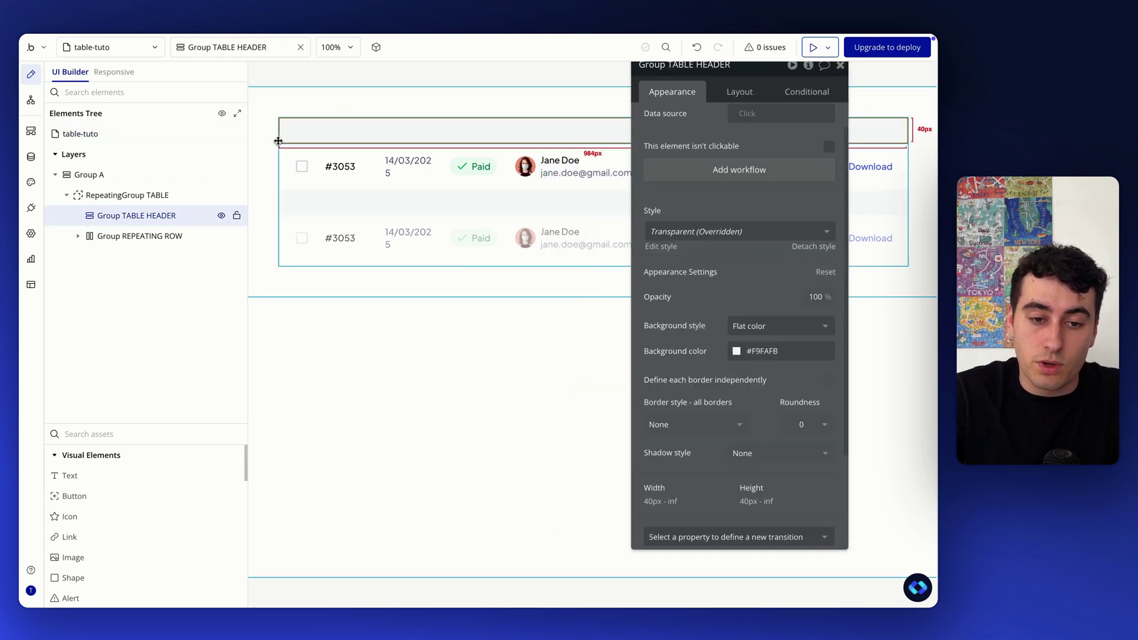
{"action": "left_click", "coordinate": [314, 205]}
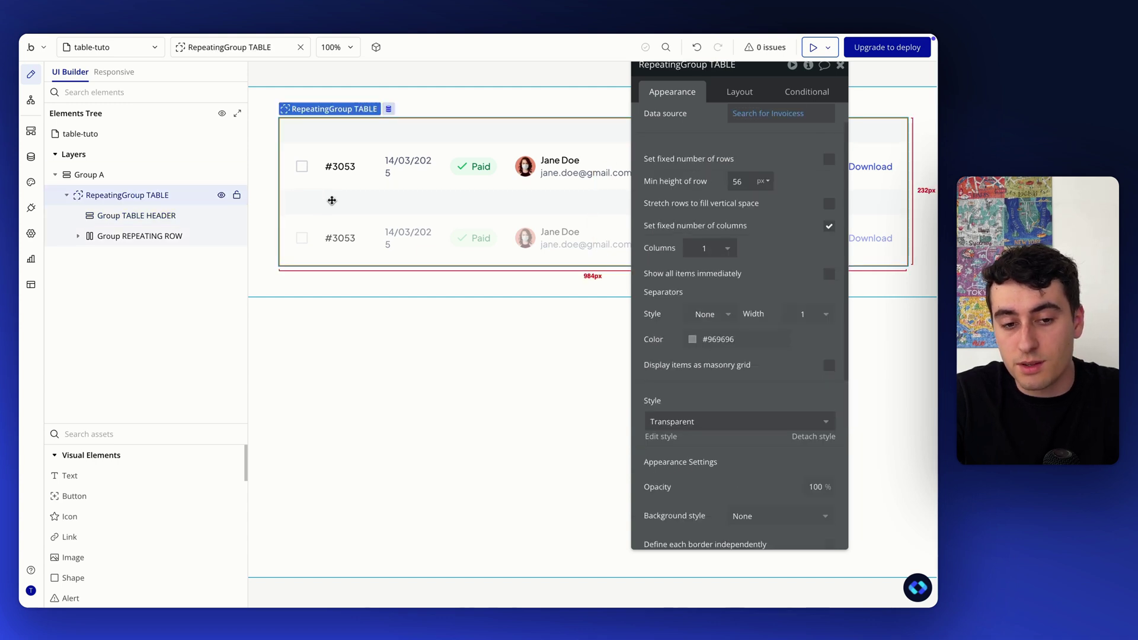
{"action": "left_click_drag", "start_coordinate": [676, 158], "coordinate": [694, 251]}
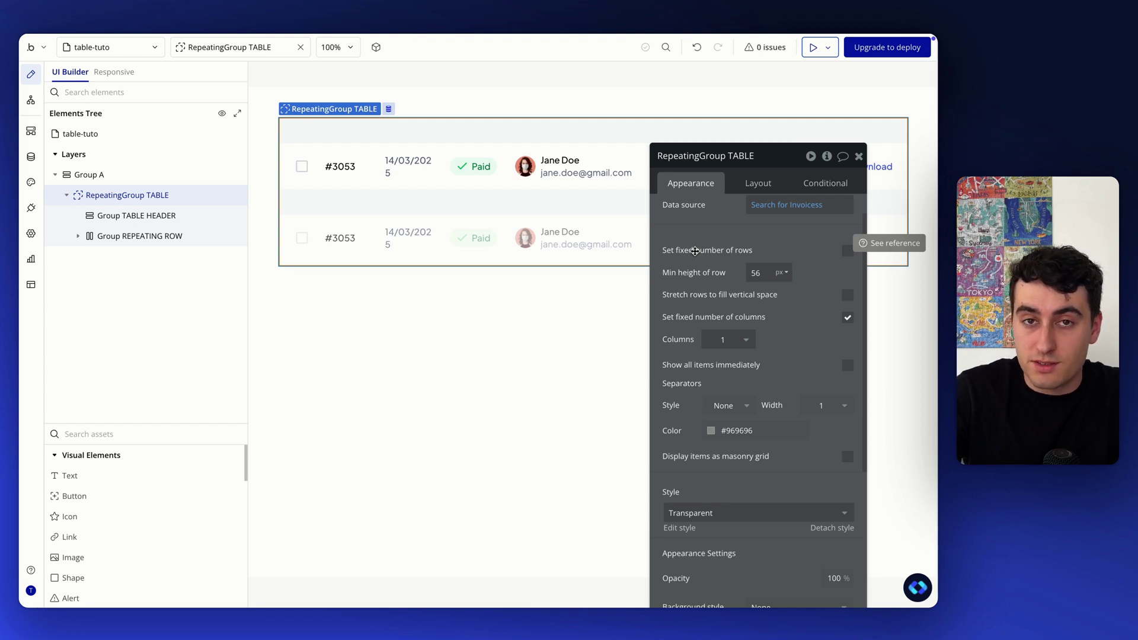
{"action": "scroll", "coordinate": [694, 251], "scroll_direction": "up", "scroll_amount": 1}
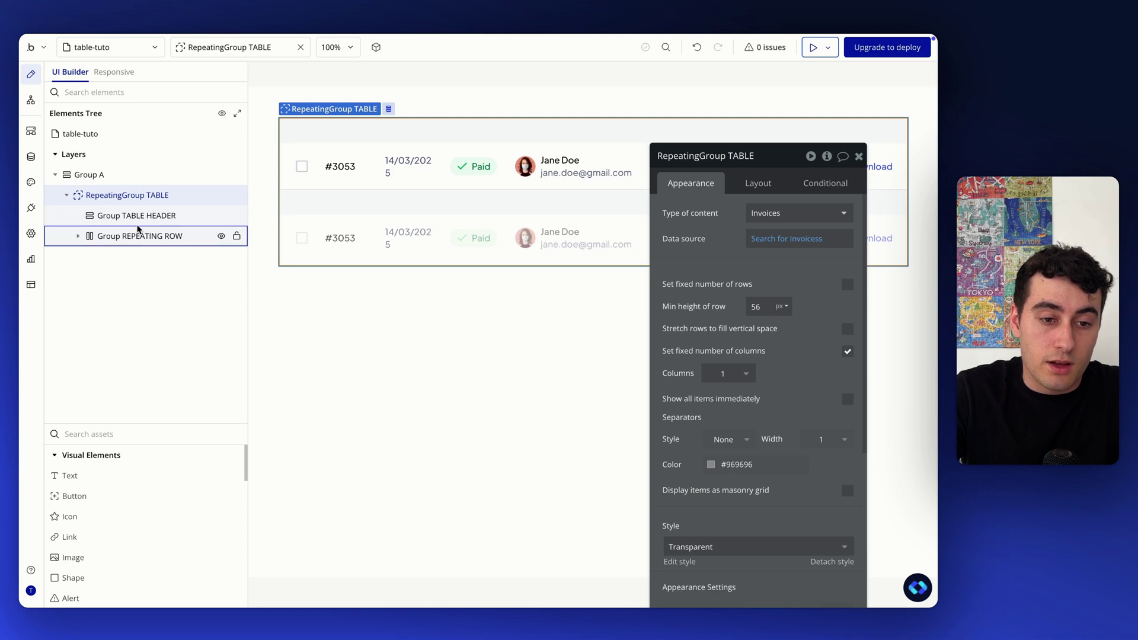
{"action": "left_click", "coordinate": [140, 220]}
{"action": "scroll", "coordinate": [711, 240], "scroll_direction": "down", "scroll_amount": 1}
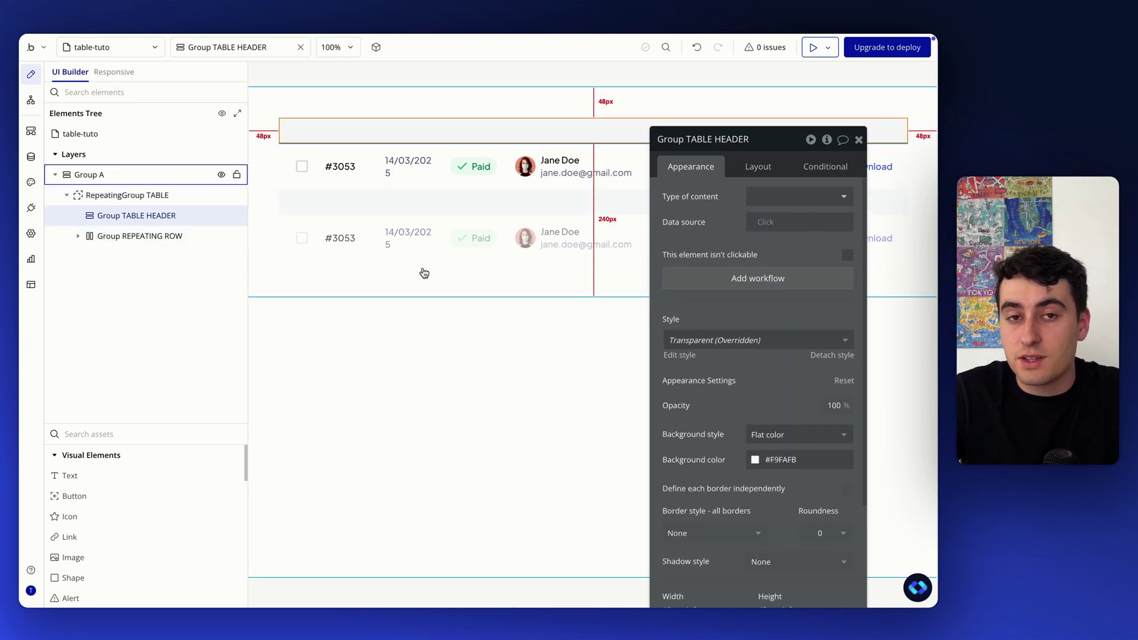
Step: Check Group REPEATING ROW's padding and set the table header group's left and right padding to 24 px to match
{"action": "left_click", "coordinate": [285, 174]}
{"action": "scroll", "coordinate": [771, 296], "scroll_direction": "down", "scroll_amount": 4}
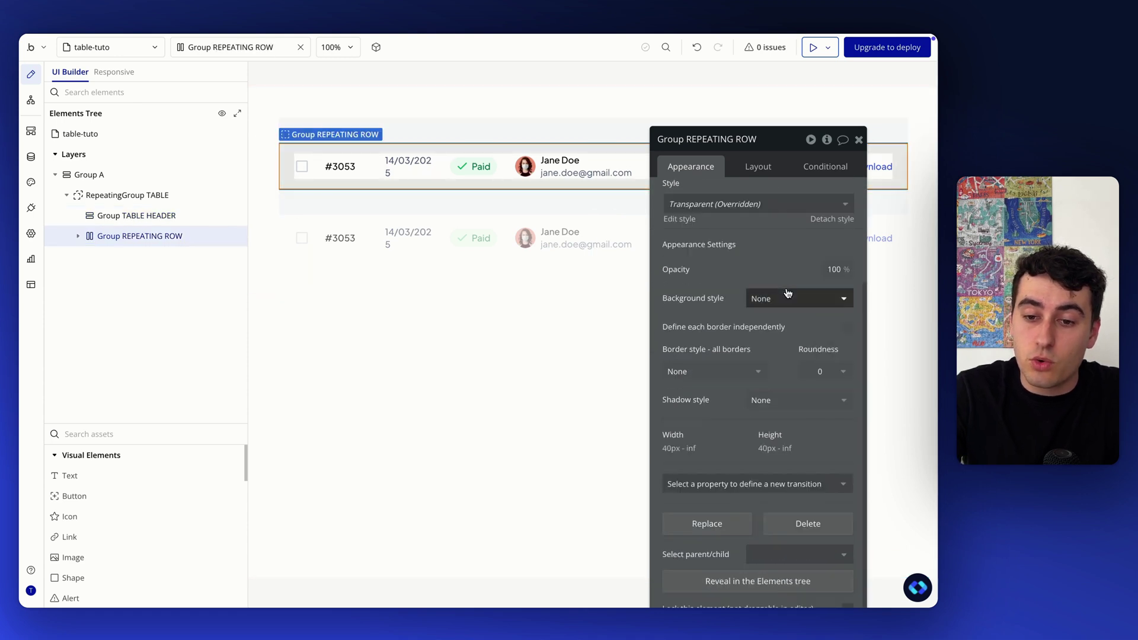
{"action": "left_click", "coordinate": [760, 167]}
{"action": "scroll", "coordinate": [756, 354], "scroll_direction": "down", "scroll_amount": 1}
{"action": "left_click_drag", "start_coordinate": [772, 455], "coordinate": [817, 362]}
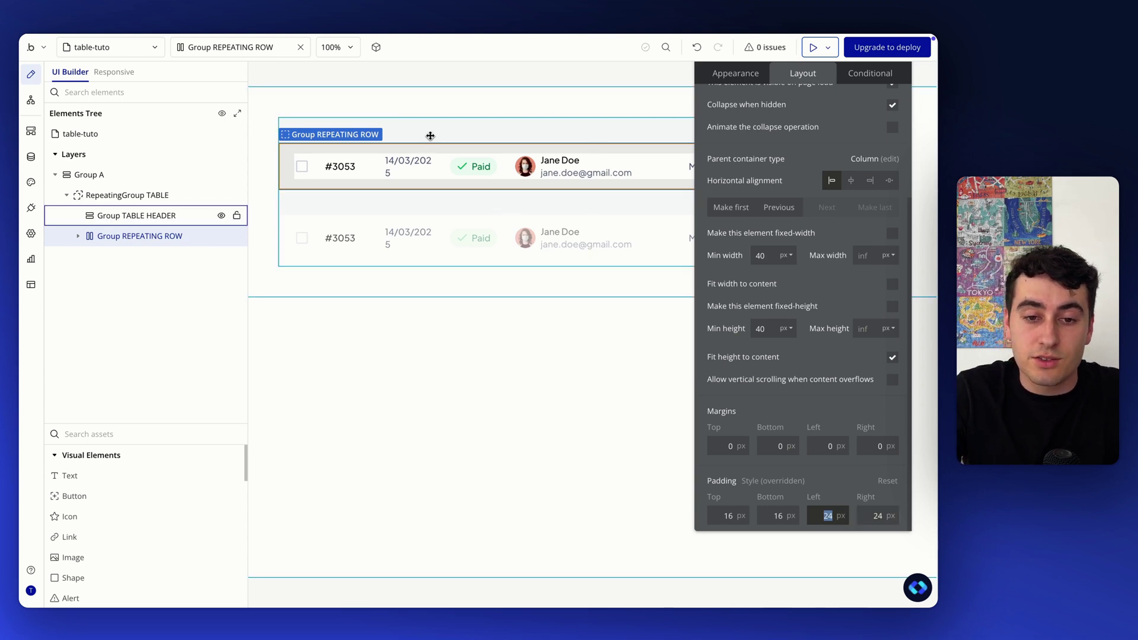
{"action": "left_click", "coordinate": [429, 135]}
{"action": "double_click", "coordinate": [821, 516]}
{"action": "type", "text": "24"}
{"action": "left_click", "coordinate": [876, 516]}
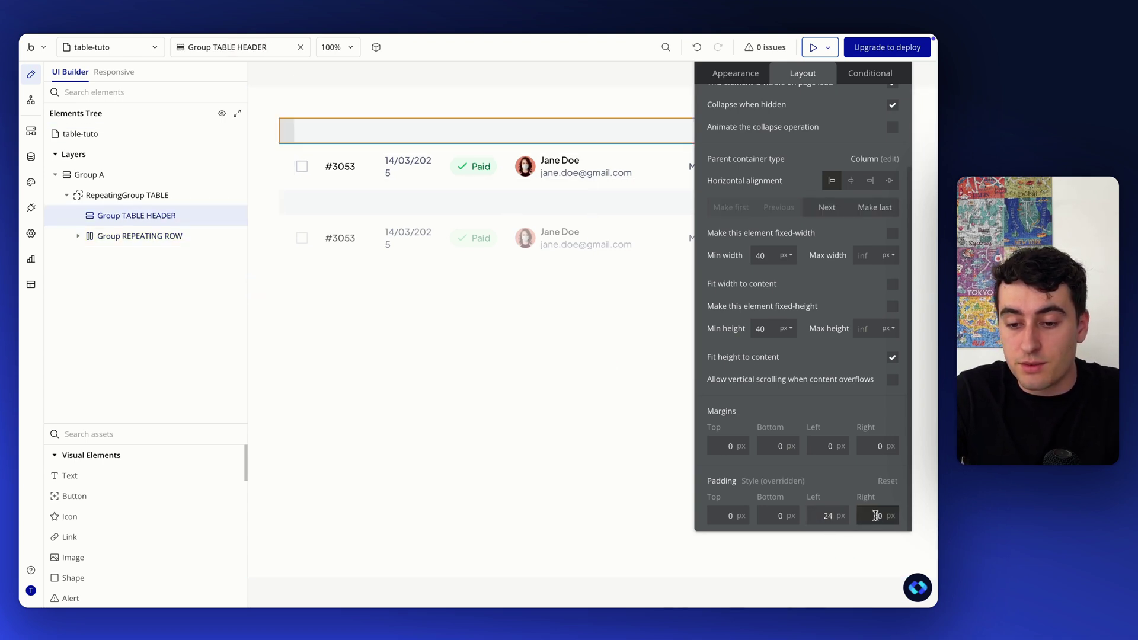
{"action": "type", "text": "24"}
Step: Set the table header group's top and bottom padding to 10 px
{"action": "left_click", "coordinate": [722, 516]}
{"action": "left_click", "coordinate": [722, 516]}
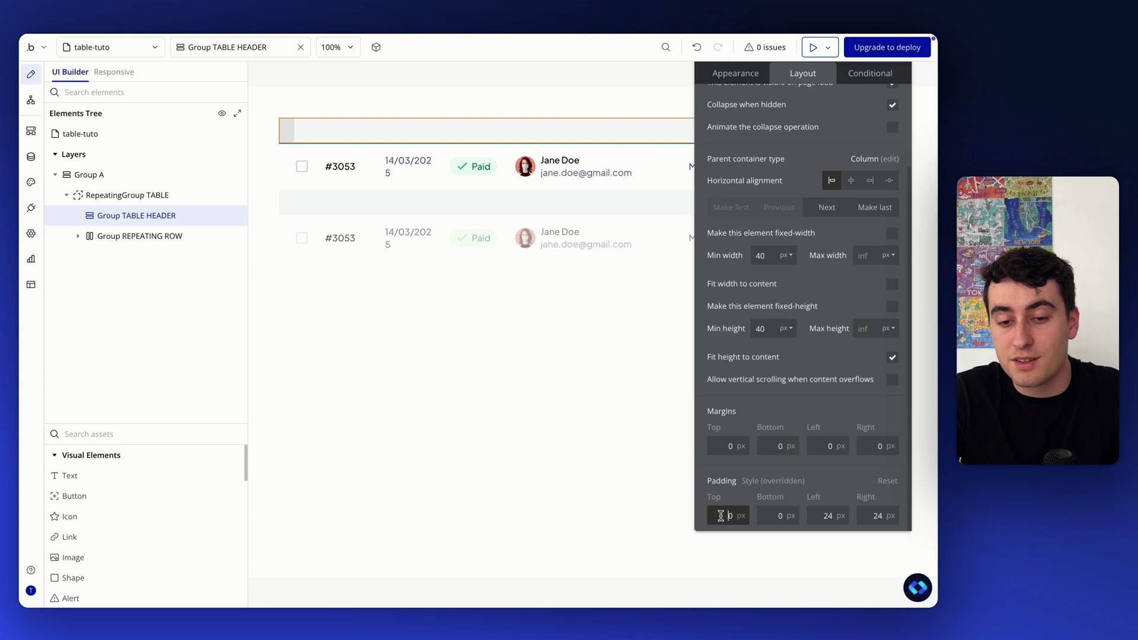
{"action": "type", "text": "1"}
{"action": "left_click", "coordinate": [771, 516]}
{"action": "type", "text": "1"}
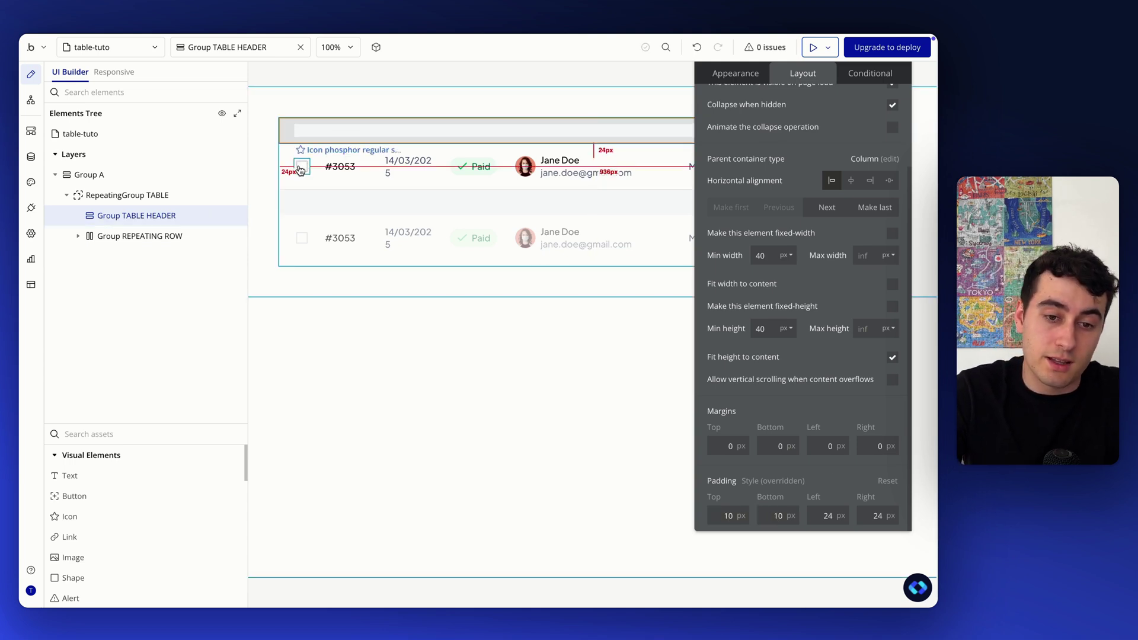
Step: Copy the checkbox icon and the invoice number text from the repeating row into the table header group
{"action": "left_click", "coordinate": [299, 169]}
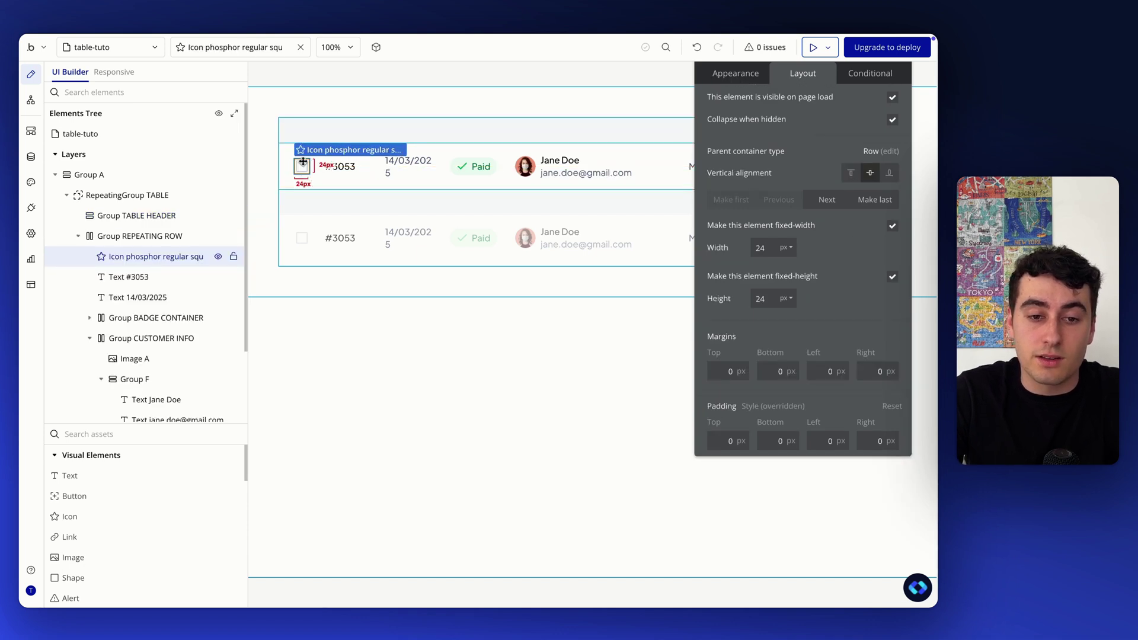
{"action": "left_click_drag", "start_coordinate": [303, 146], "coordinate": [300, 129]}
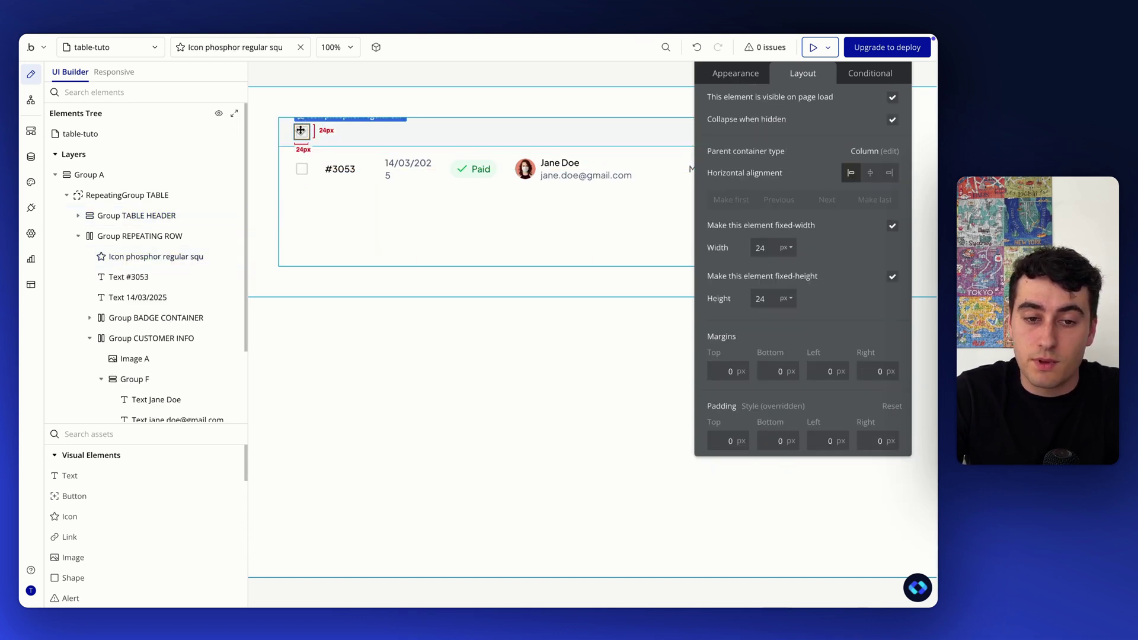
{"action": "left_click", "coordinate": [330, 170]}
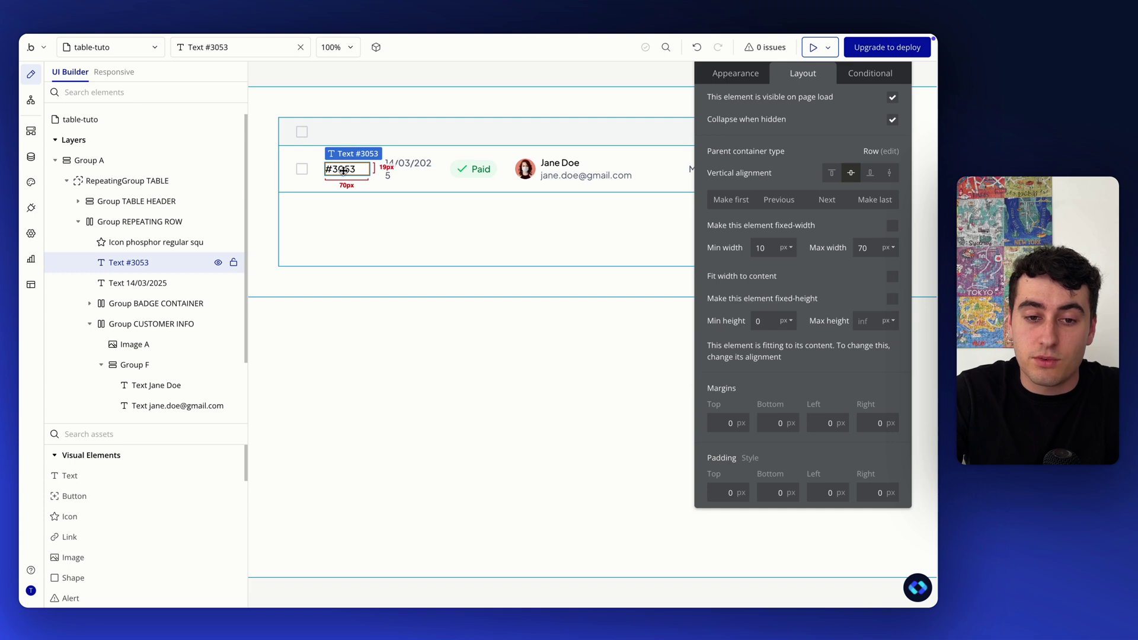
{"action": "left_click_drag", "start_coordinate": [343, 170], "coordinate": [416, 131]}
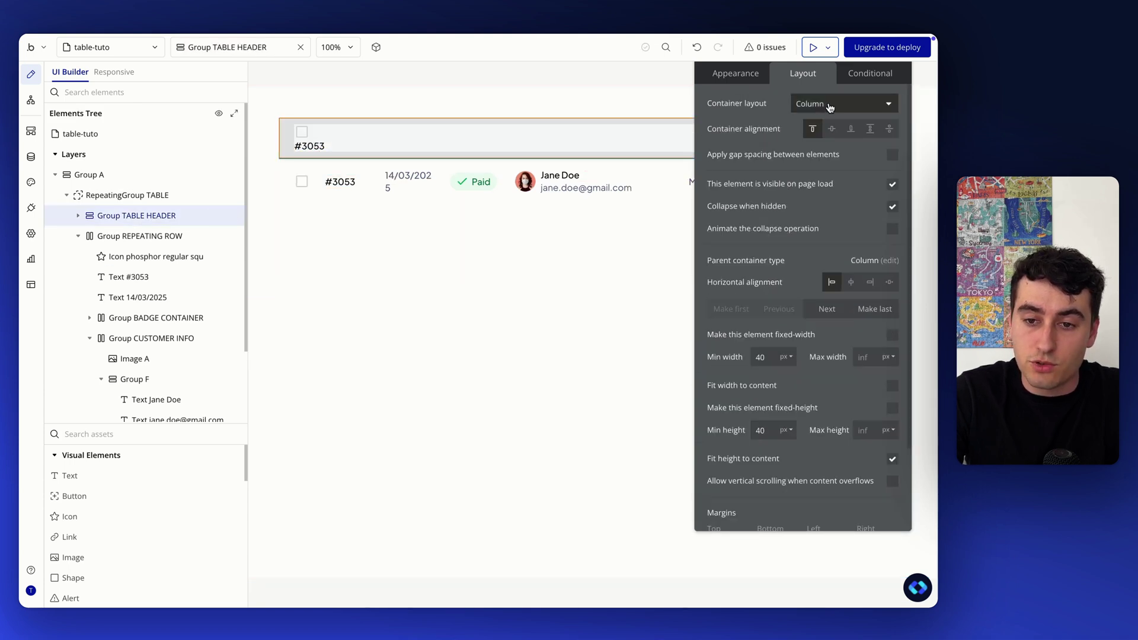
Step: Set the table header group's container layout to Row, with row and column gaps of 24 px like the repeating row
{"action": "left_click", "coordinate": [836, 104]}
{"action": "left_click", "coordinate": [827, 159]}
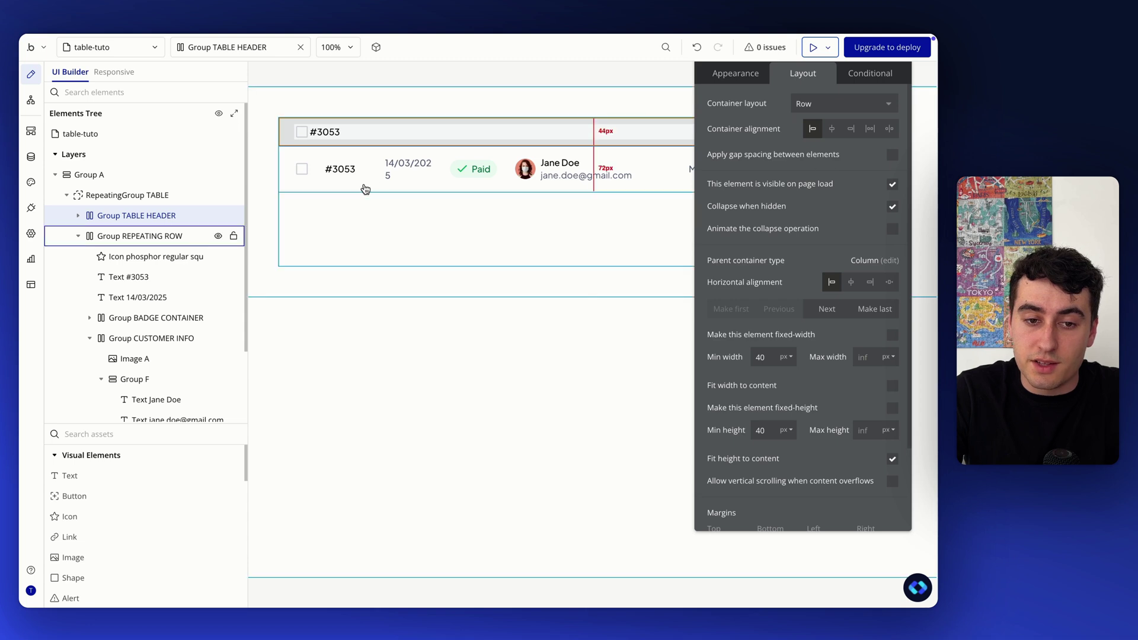
{"action": "left_click", "coordinate": [363, 187]}
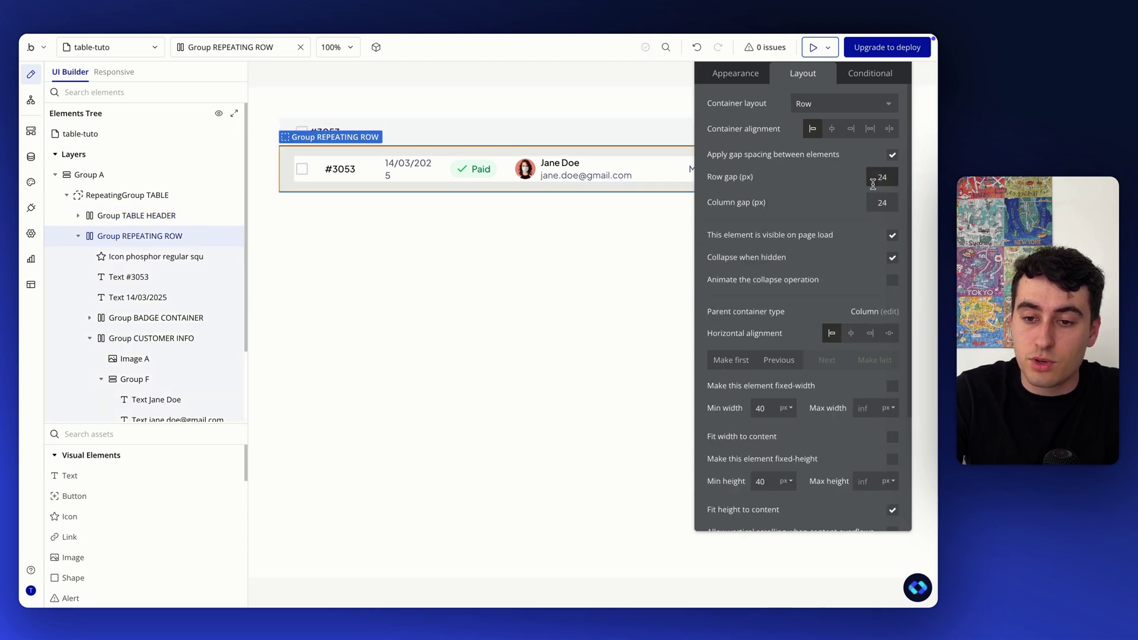
{"action": "left_click", "coordinate": [538, 127]}
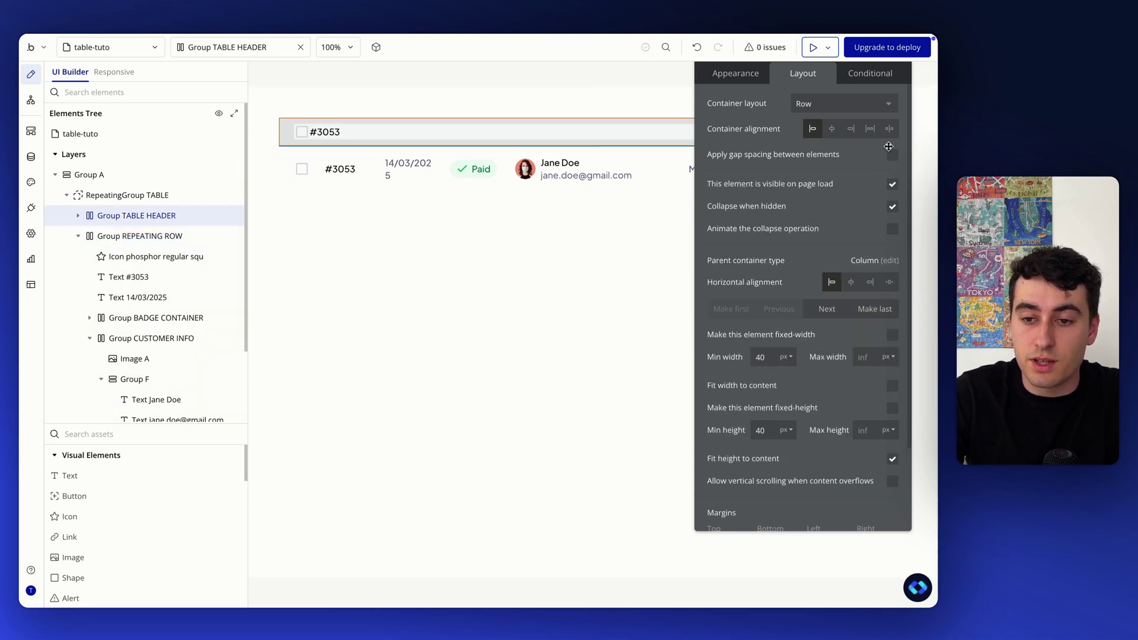
{"action": "left_click", "coordinate": [892, 155]}
{"action": "left_click", "coordinate": [873, 201]}
{"action": "type", "text": "24"}
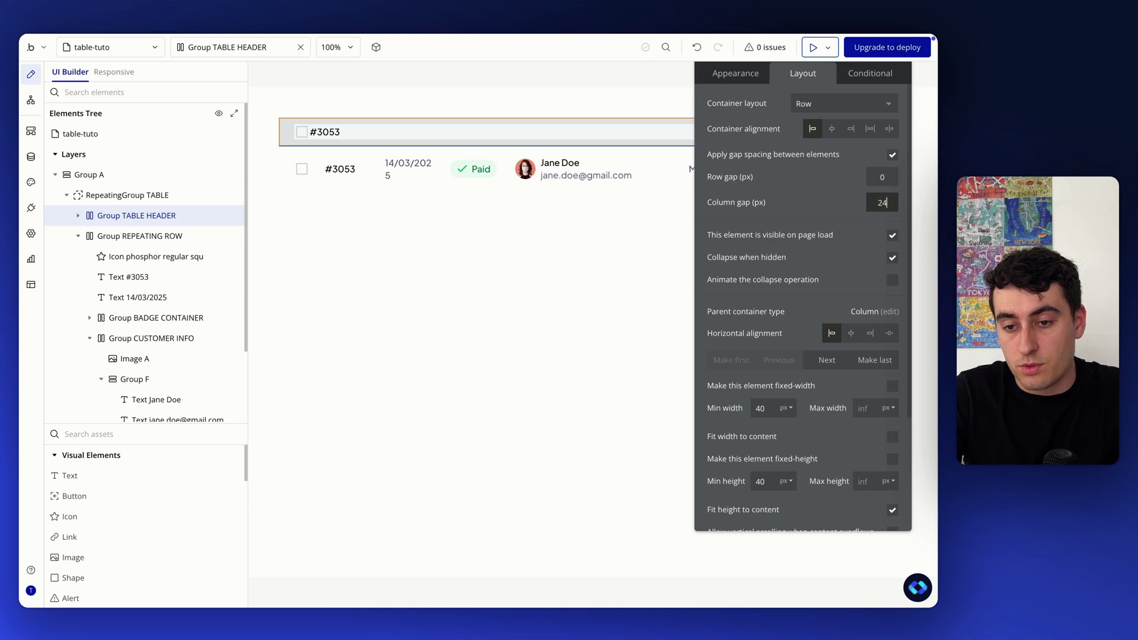
{"action": "left_click", "coordinate": [874, 177]}
{"action": "type", "text": "24"}
Step: Change the copied invoice number text in the table header to "Number"
{"action": "left_click", "coordinate": [335, 134]}
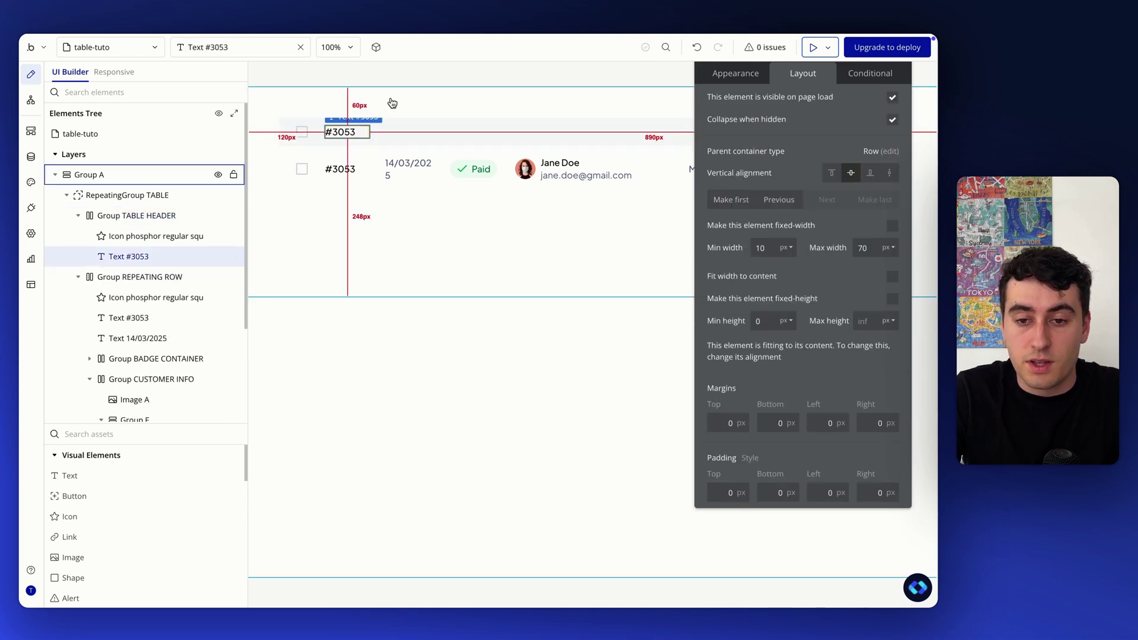
{"action": "left_click", "coordinate": [735, 73]}
{"action": "triple_click", "coordinate": [745, 119]}
{"action": "type", "text": "Number"}
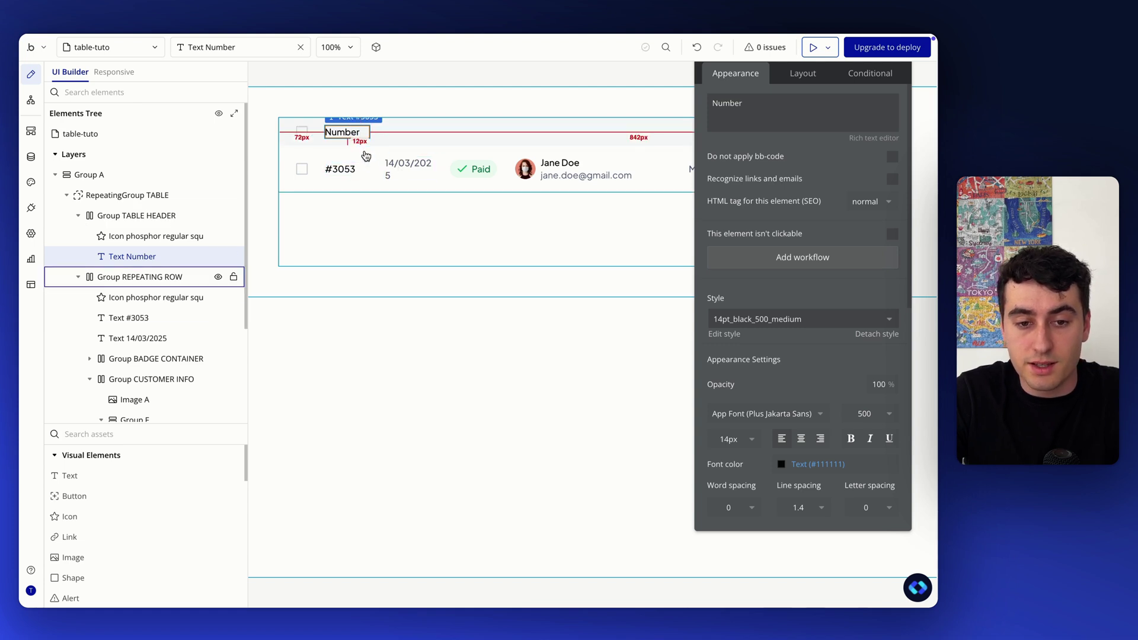
Step: Duplicate the Number header text and change the copy's content to "Date"
{"action": "key", "text": "ctrl+c"}
{"action": "key", "text": "ctrl+v"}
{"action": "double_click", "coordinate": [762, 117]}
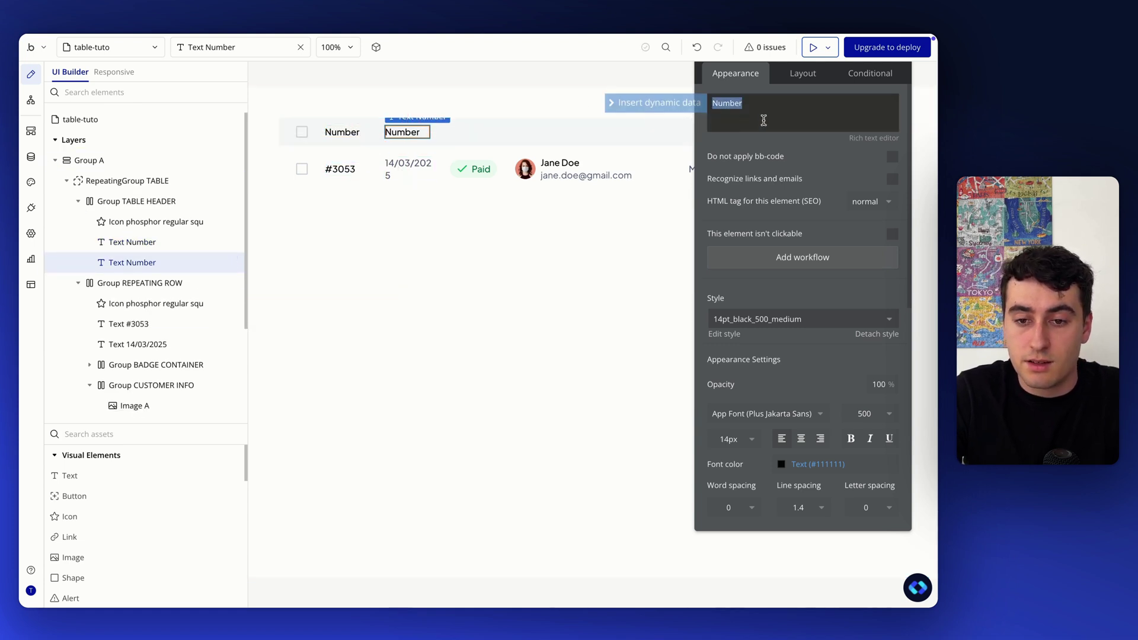
{"action": "type", "text": "Date"}
{"action": "left_click", "coordinate": [799, 198]}
{"action": "left_click_drag", "start_coordinate": [799, 176], "coordinate": [773, 249]}
Step: Compare the row's date text widths with the Date header text and set the header text's max width to 100 px
{"action": "left_click", "coordinate": [410, 174]}
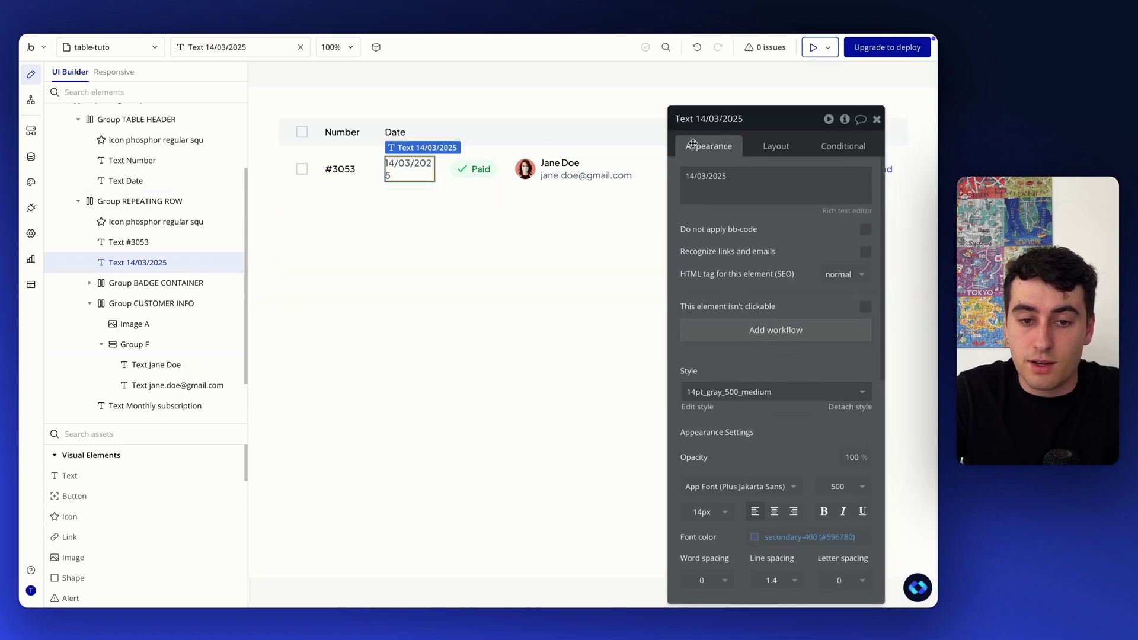
{"action": "left_click", "coordinate": [765, 148]}
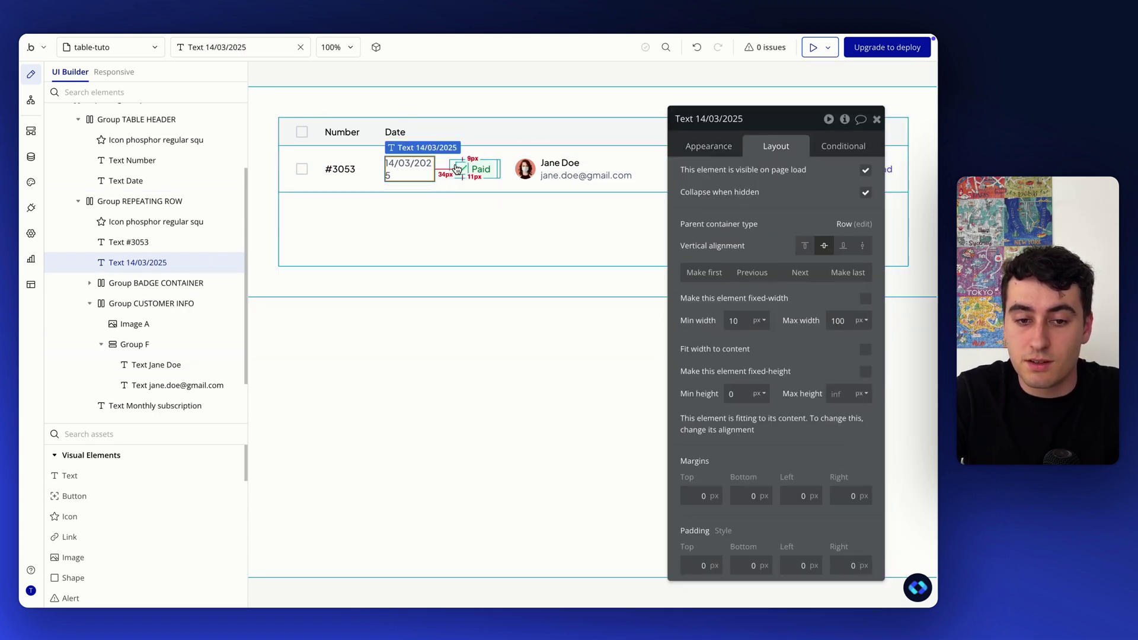
{"action": "left_click", "coordinate": [737, 326]}
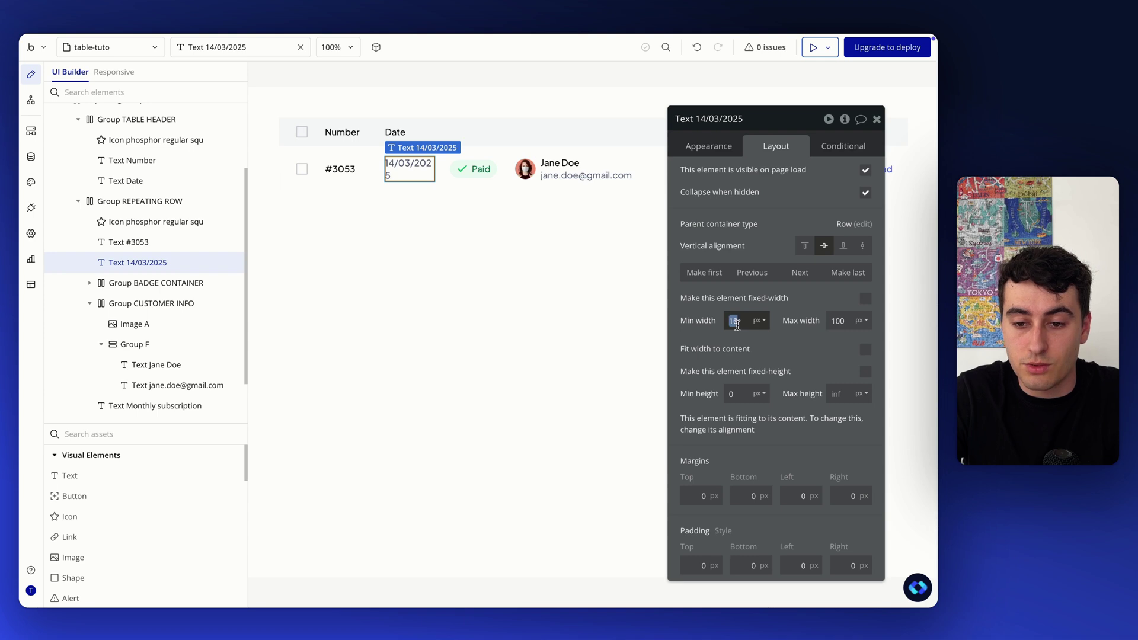
{"action": "left_click", "coordinate": [394, 132]}
{"action": "left_click", "coordinate": [393, 131]}
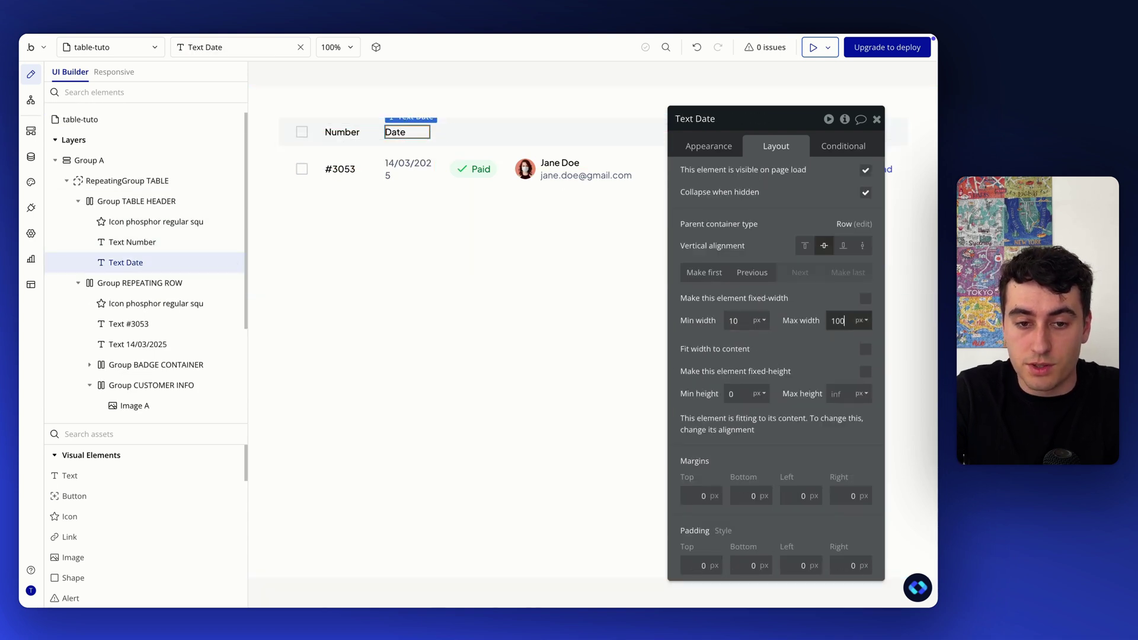
{"action": "left_click", "coordinate": [421, 166]}
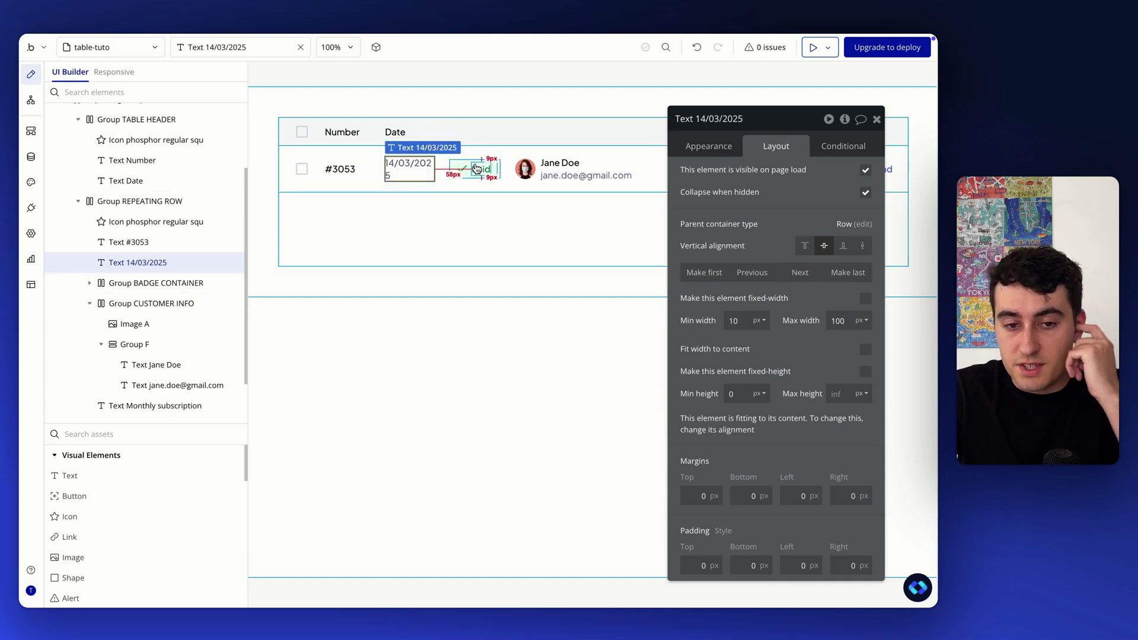
Step: Duplicate the Date header text and change the copy's content to "Status"
{"action": "left_click", "coordinate": [412, 133]}
{"action": "key", "text": "ctrl+d"}
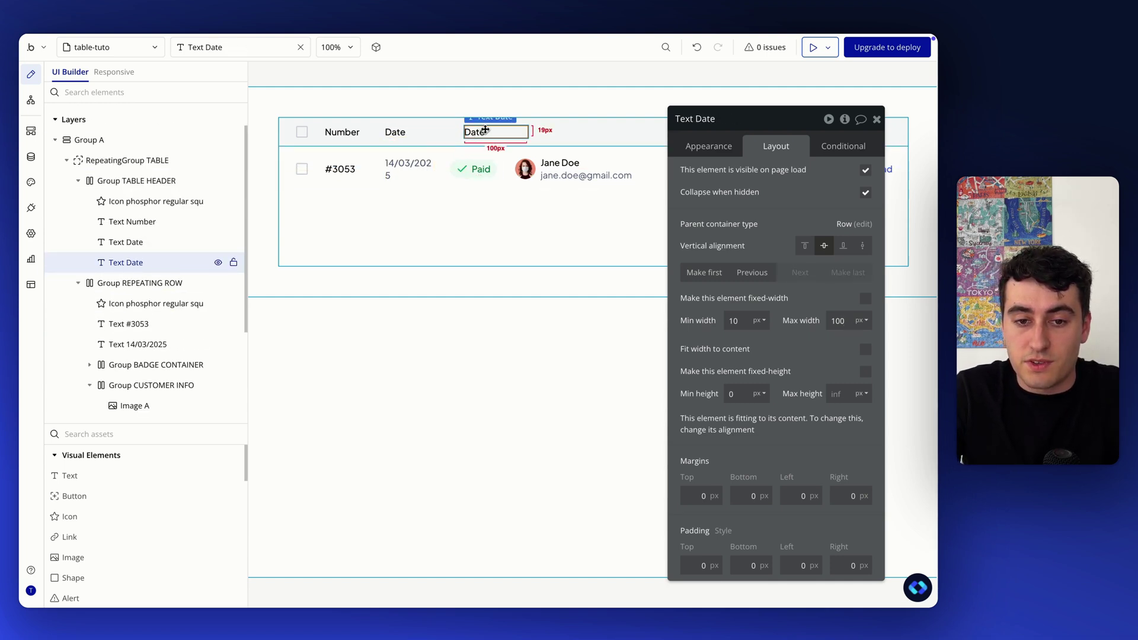
{"action": "double_click", "coordinate": [485, 130]}
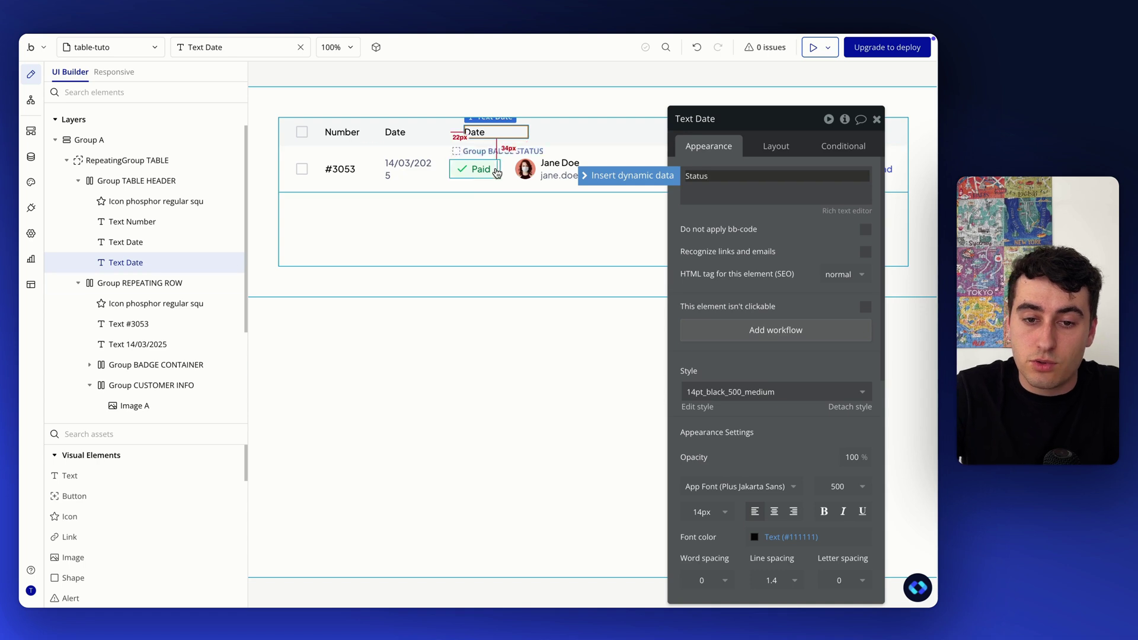
Step: Check the badge container's width limits in the repeating row and set the Status header text's max width to 130 px
{"action": "left_click", "coordinate": [156, 364]}
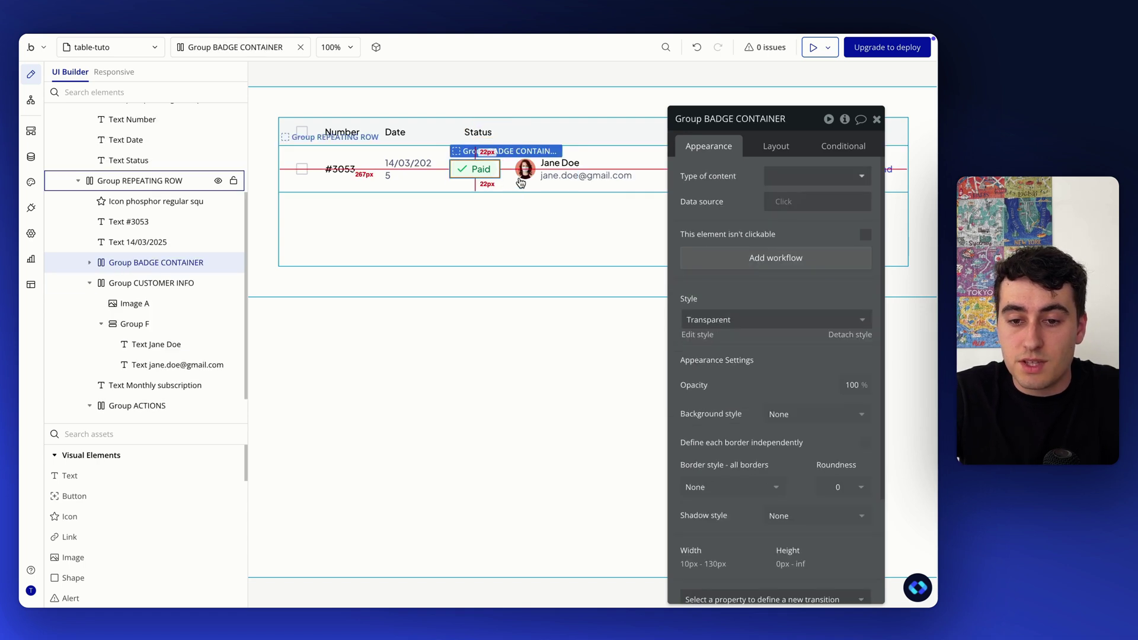
{"action": "left_click", "coordinate": [776, 146]}
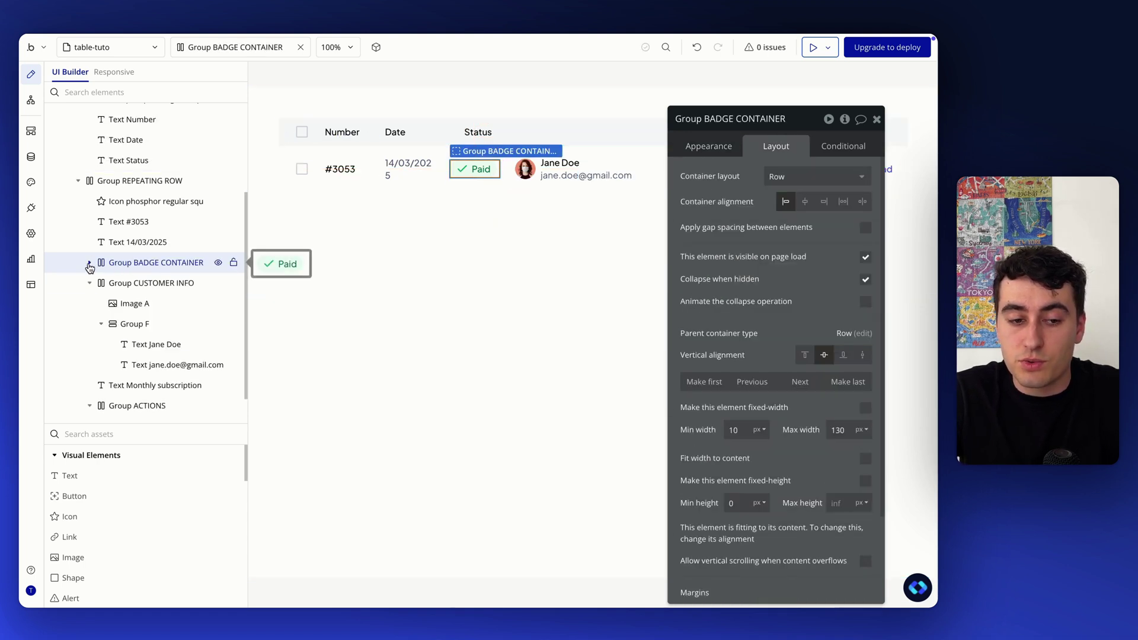
{"action": "scroll", "coordinate": [830, 391], "scroll_direction": "down", "scroll_amount": 1}
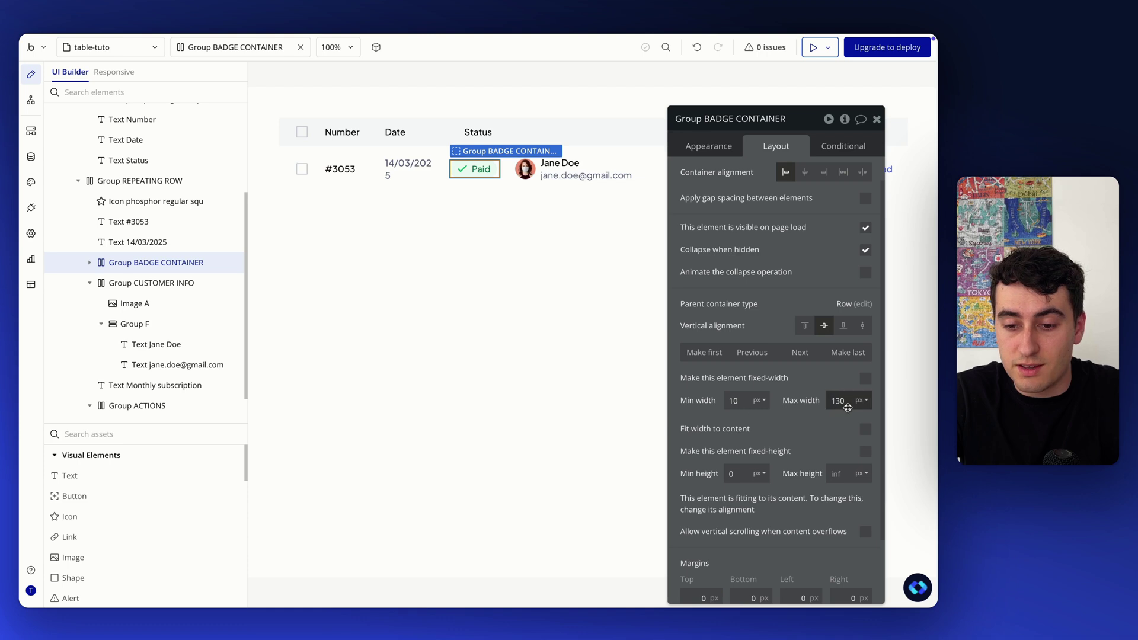
{"action": "left_click", "coordinate": [477, 131]}
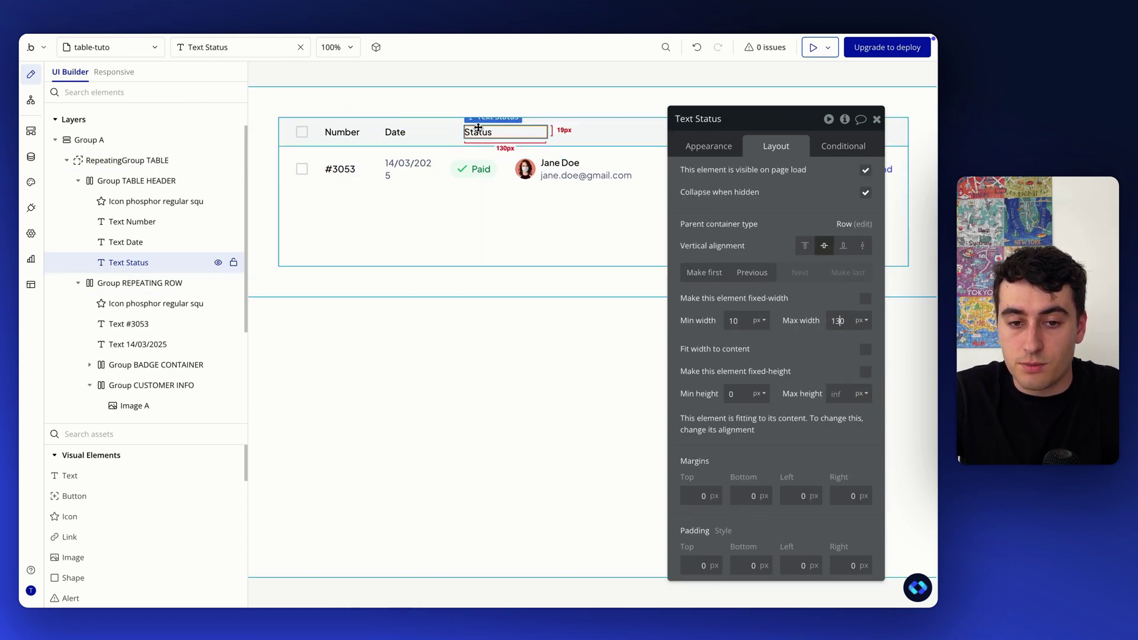
Step: Duplicate the Status header text, check the customer info group's widths, and change the copy's content to "Customer"
{"action": "key", "text": "ctrl+v"}
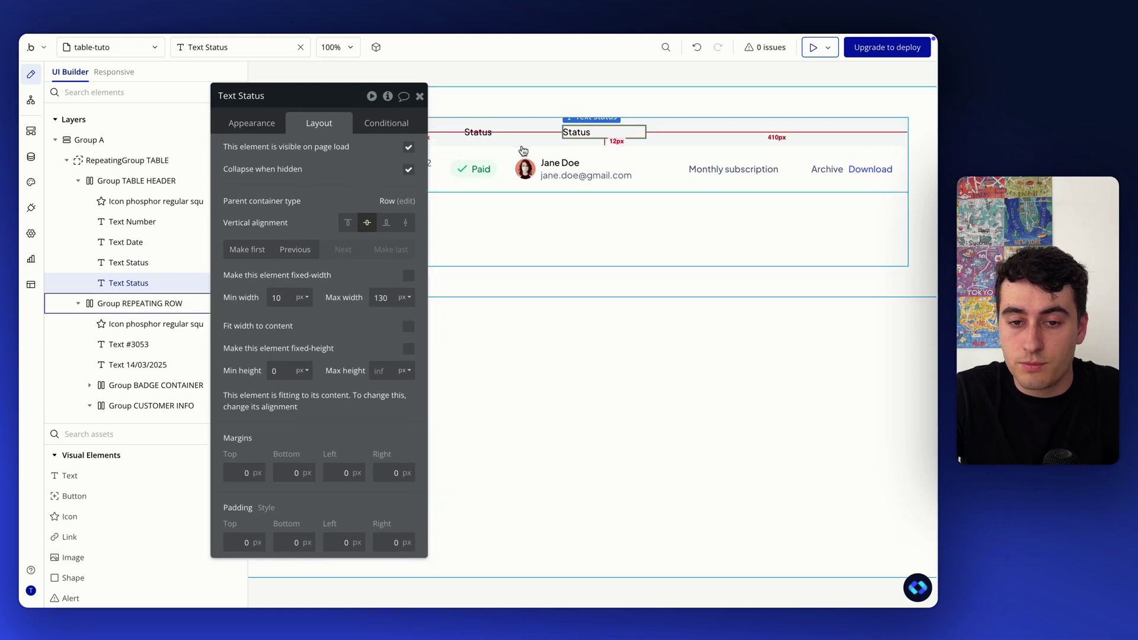
{"action": "left_click", "coordinate": [546, 176]}
{"action": "scroll", "coordinate": [274, 417], "scroll_direction": "down", "scroll_amount": 2}
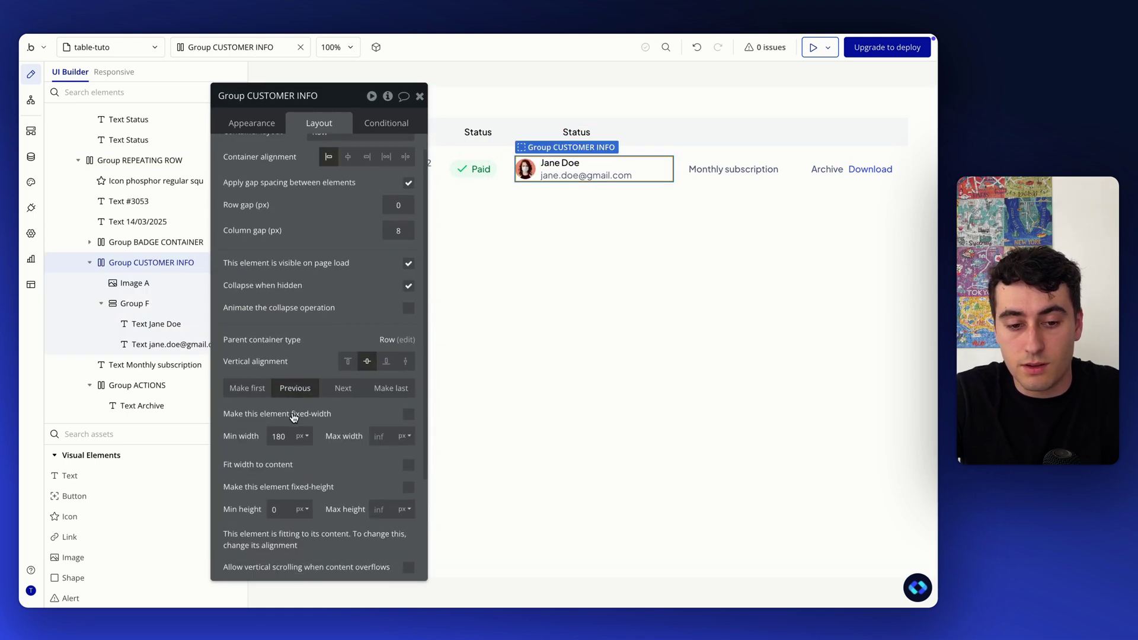
{"action": "left_click", "coordinate": [586, 132]}
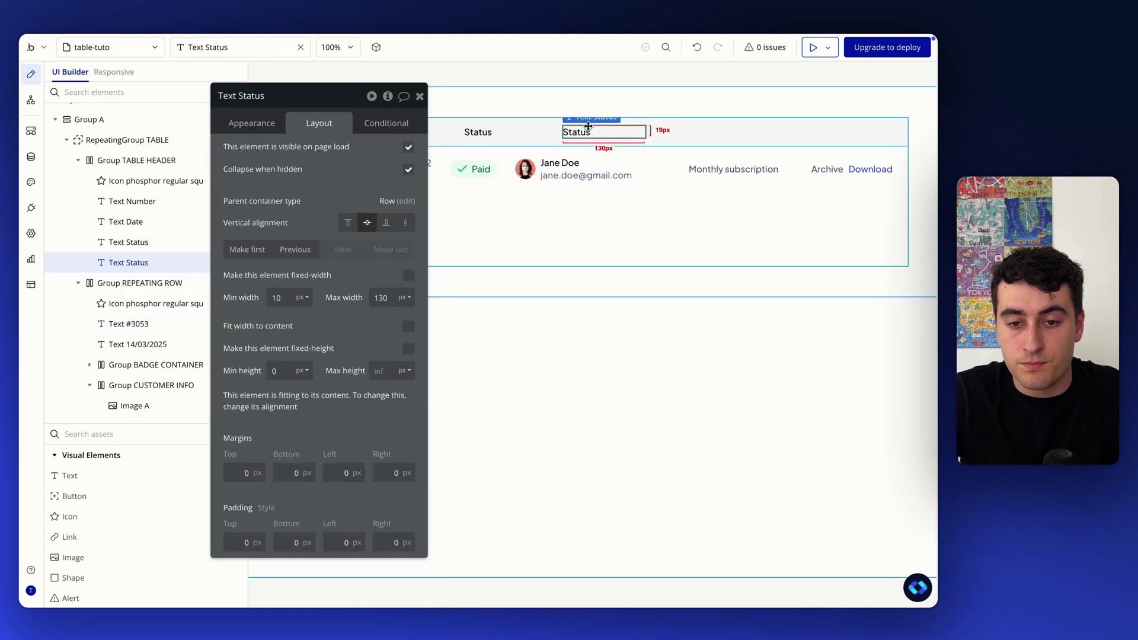
{"action": "left_click", "coordinate": [264, 123]}
{"action": "triple_click", "coordinate": [279, 152]}
{"action": "type", "text": "Custome"}
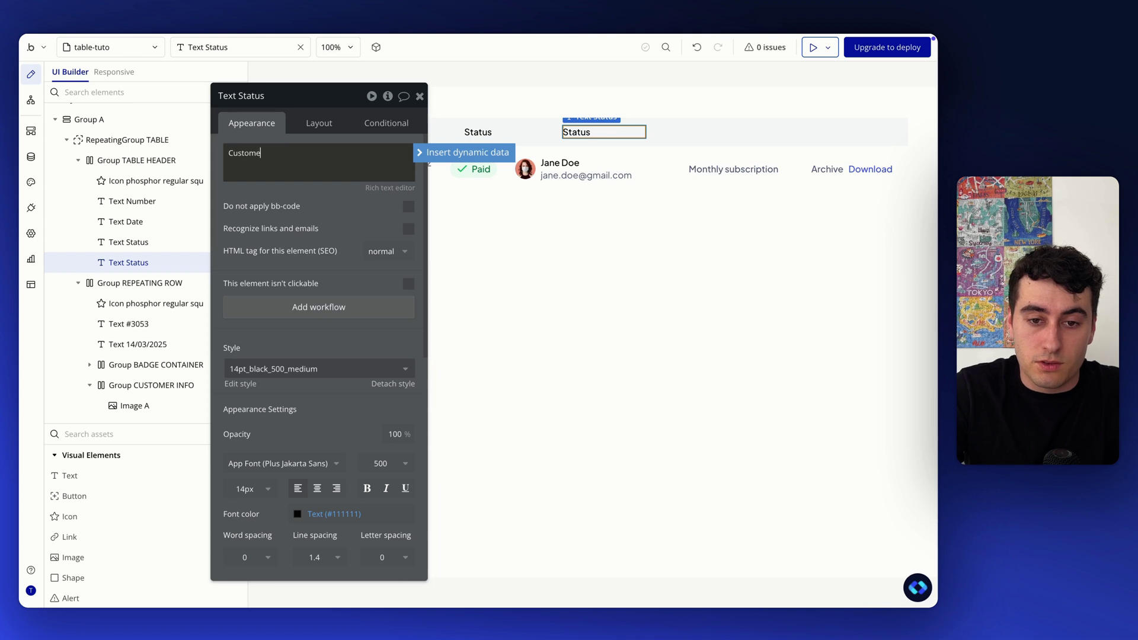
{"action": "type", "text": "r"}
Step: Set the Customer header text's min width to 180 px and clear its max width
{"action": "left_click", "coordinate": [316, 278]}
{"action": "left_click", "coordinate": [314, 122]}
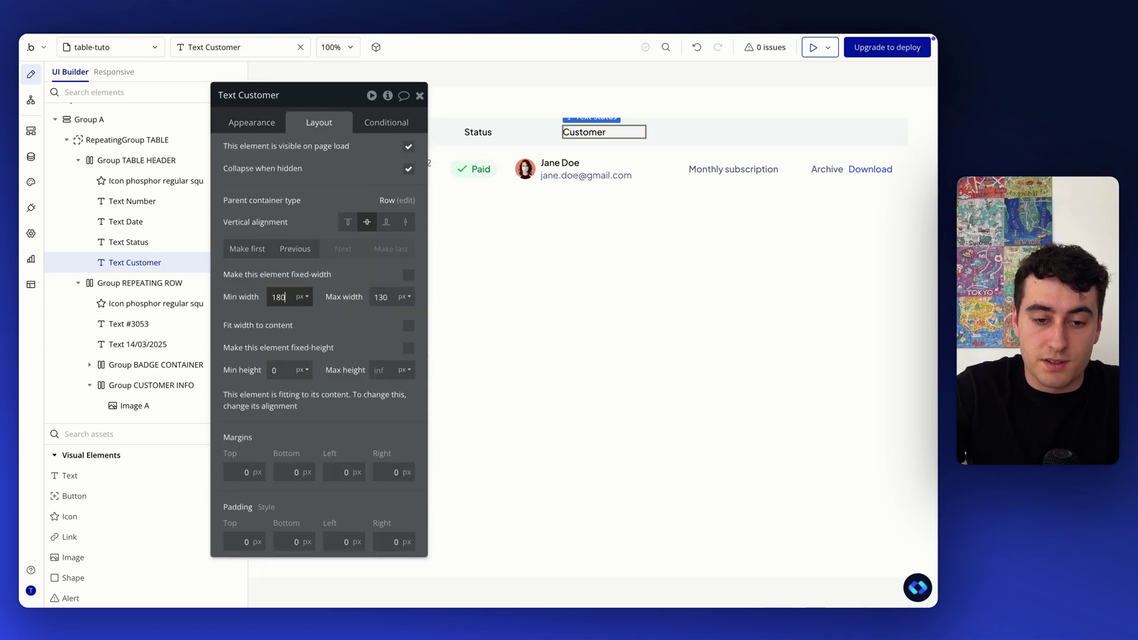
{"action": "left_click", "coordinate": [380, 296]}
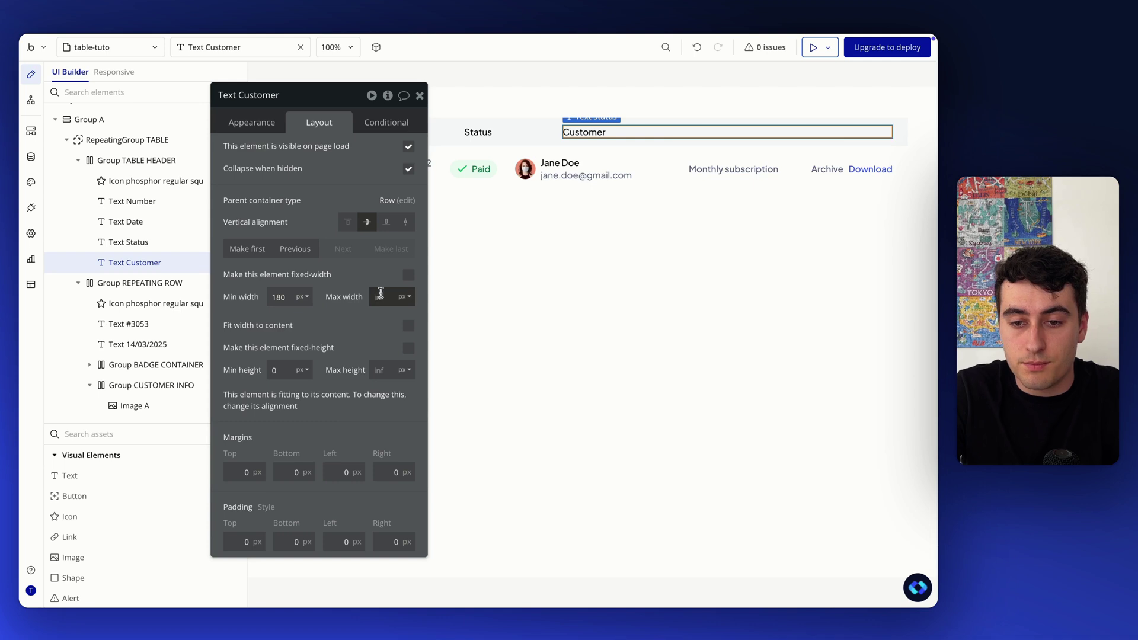
Step: Duplicate the Customer header text for the subscription column and set the copy's min width to 100 px
{"action": "left_click", "coordinate": [742, 176]}
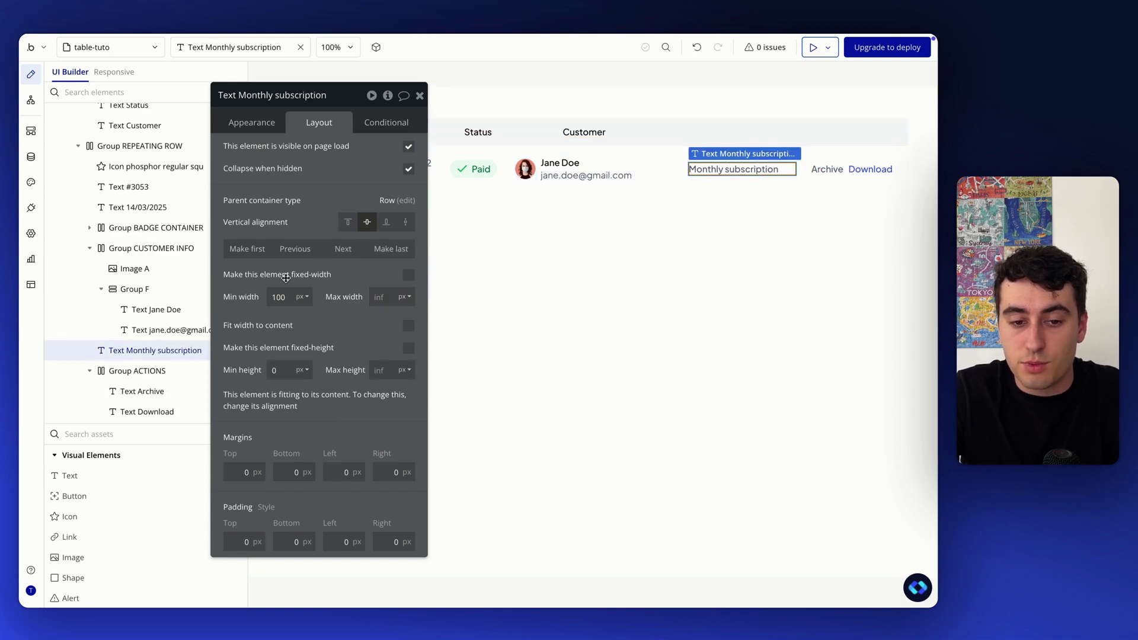
{"action": "left_click", "coordinate": [617, 134]}
{"action": "key", "text": "ctrl+c"}
{"action": "key", "text": "ctrl+v"}
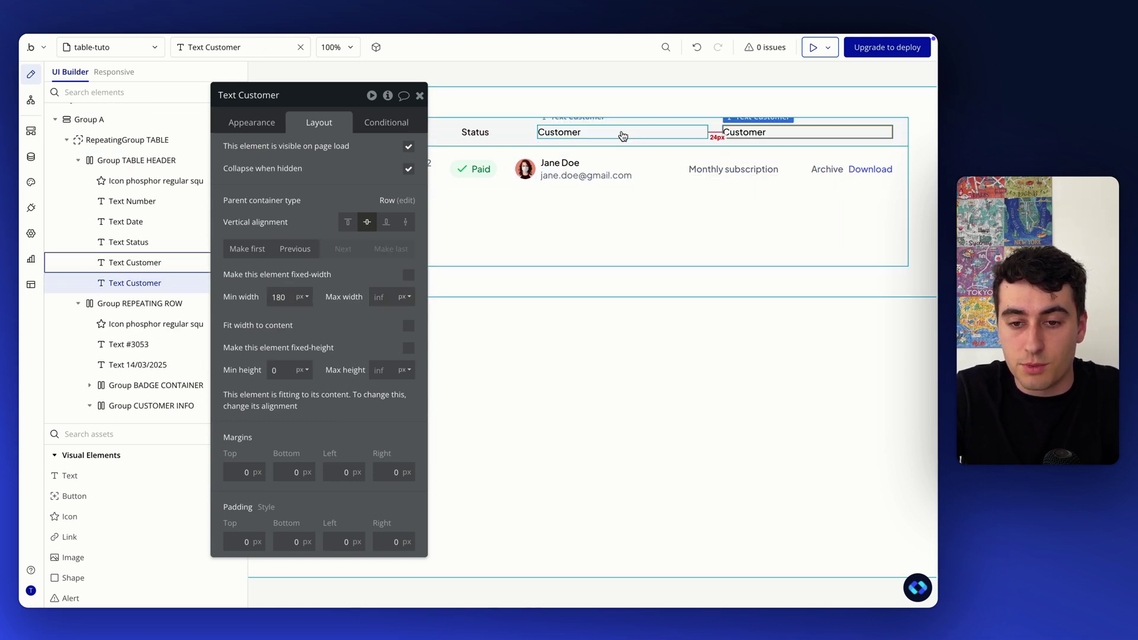
{"action": "double_click", "coordinate": [278, 296]}
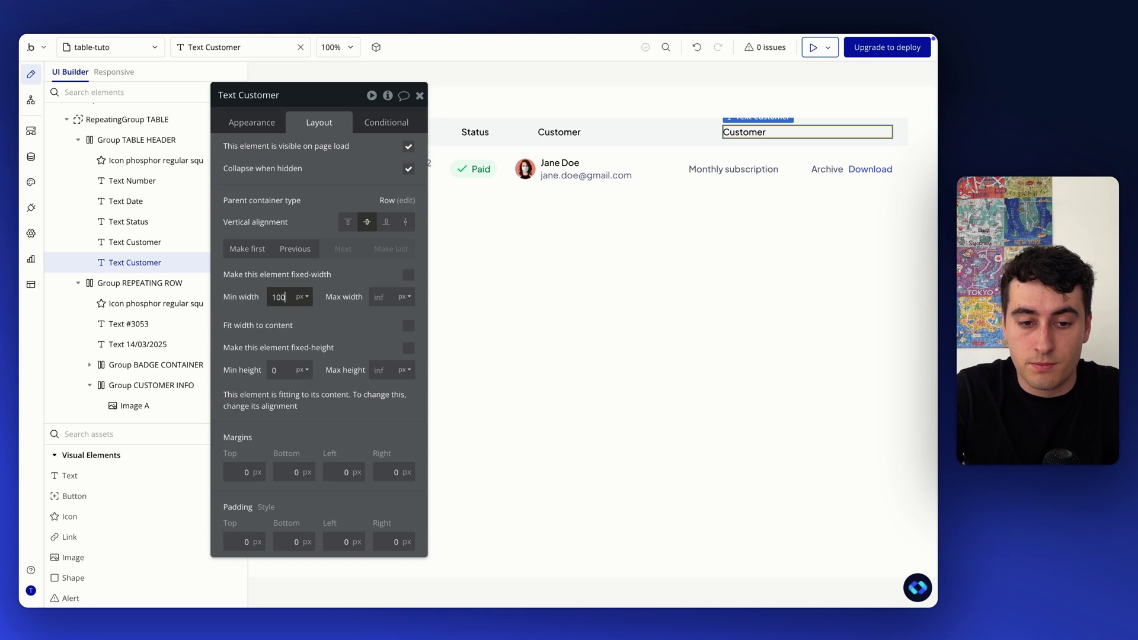
{"action": "key", "text": "Return"}
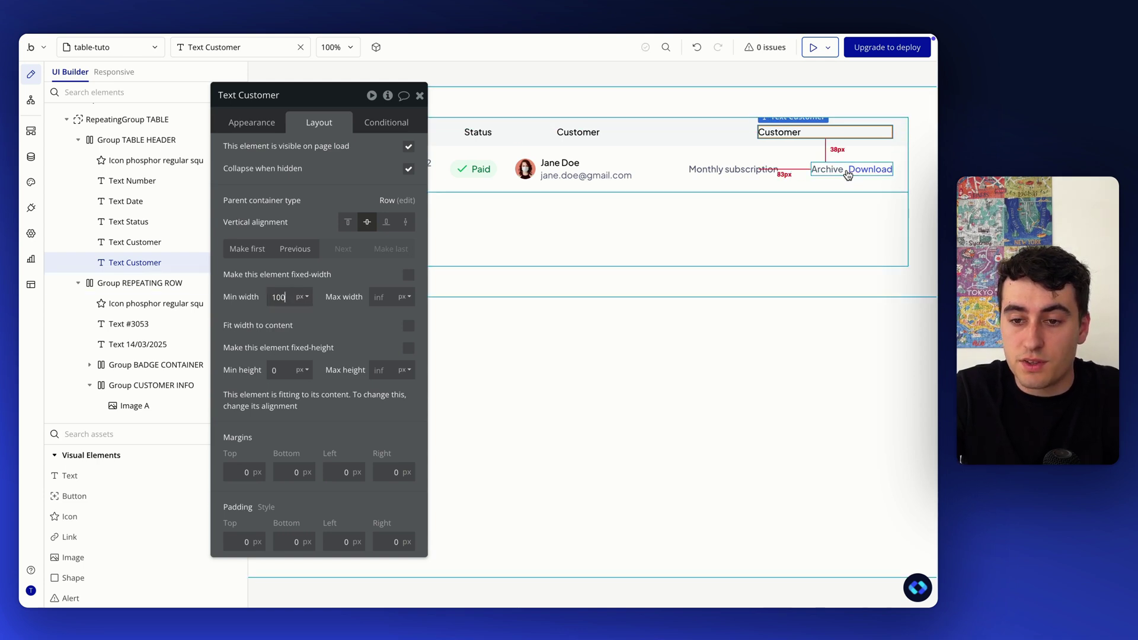
Step: Add a group to the table header as its last element, above the row's actions group
{"action": "left_click", "coordinate": [848, 172]}
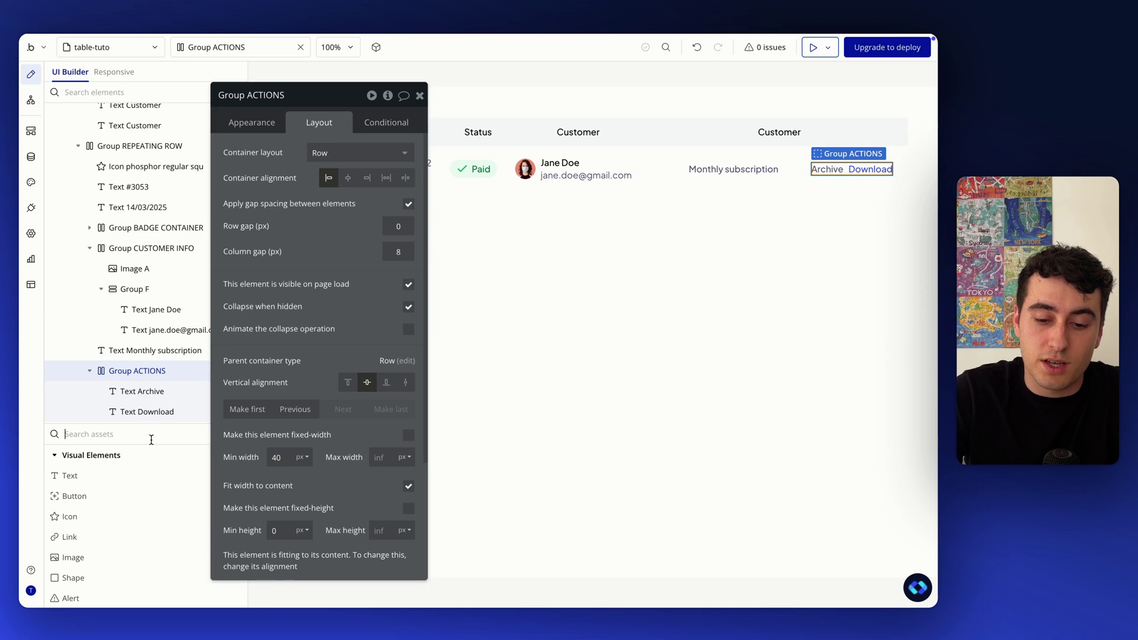
{"action": "type", "text": "group"}
{"action": "left_click_drag", "start_coordinate": [73, 475], "coordinate": [744, 127]}
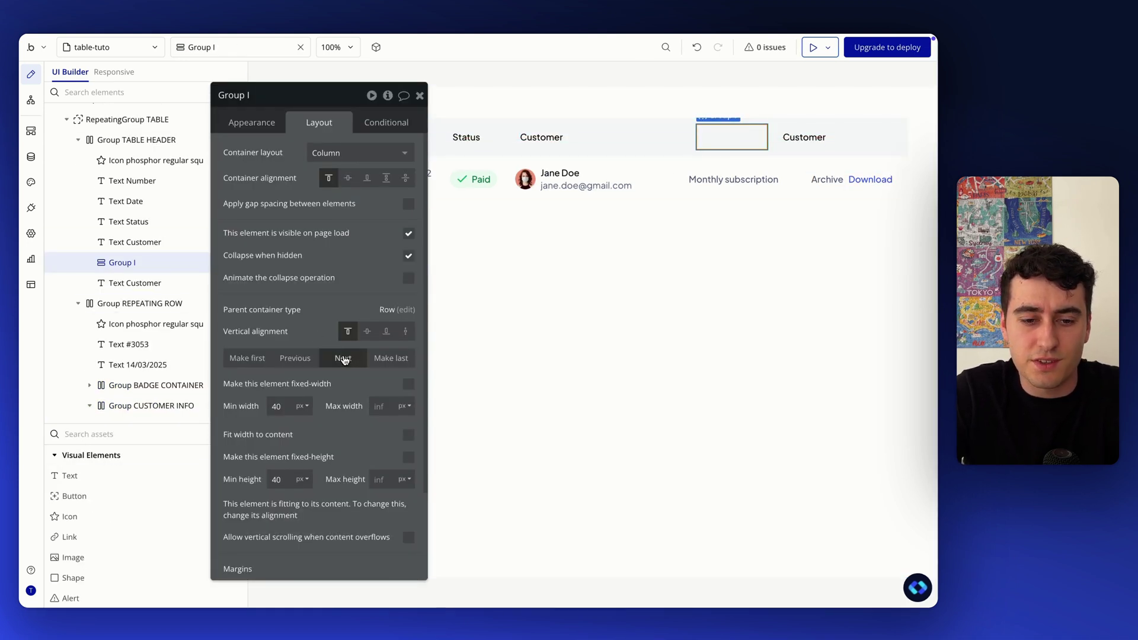
{"action": "left_click", "coordinate": [343, 359]}
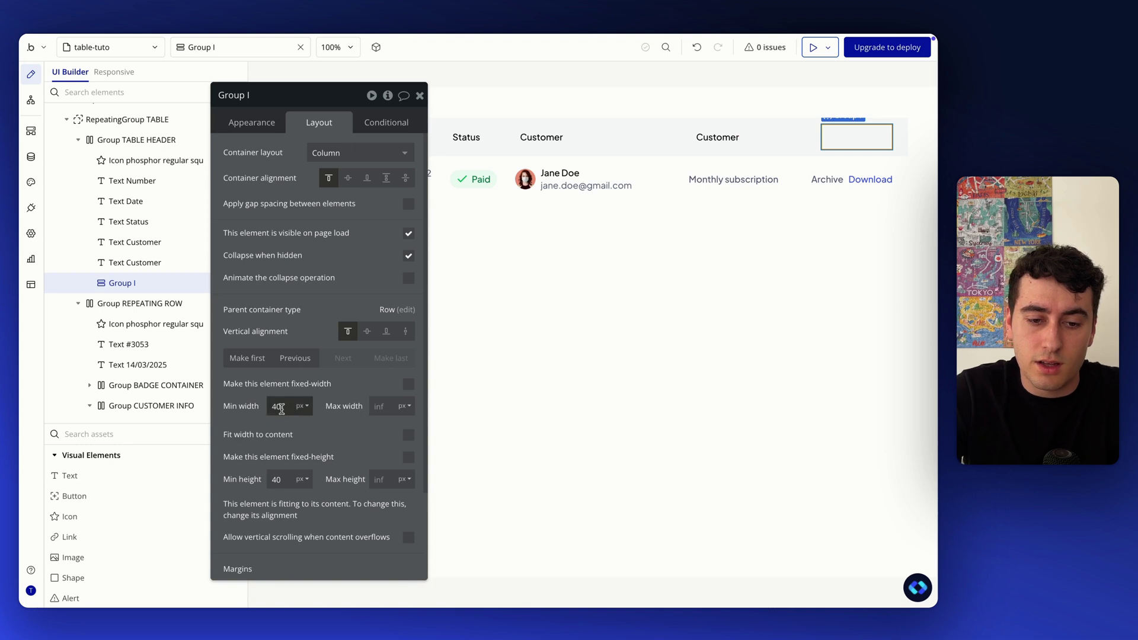
Step: Give the new header group a fixed width of 127 px and min height 0, and rename it "Group SPACER"
{"action": "left_click", "coordinate": [409, 384]}
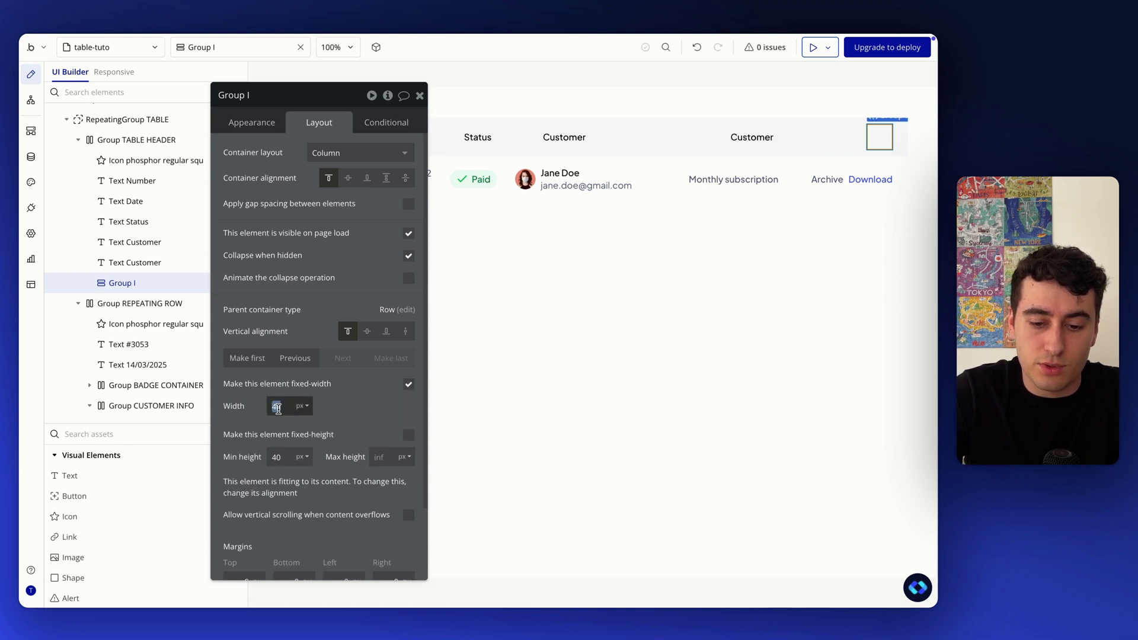
{"action": "key", "text": "Return"}
{"action": "scroll", "coordinate": [291, 429], "scroll_direction": "down", "scroll_amount": 1}
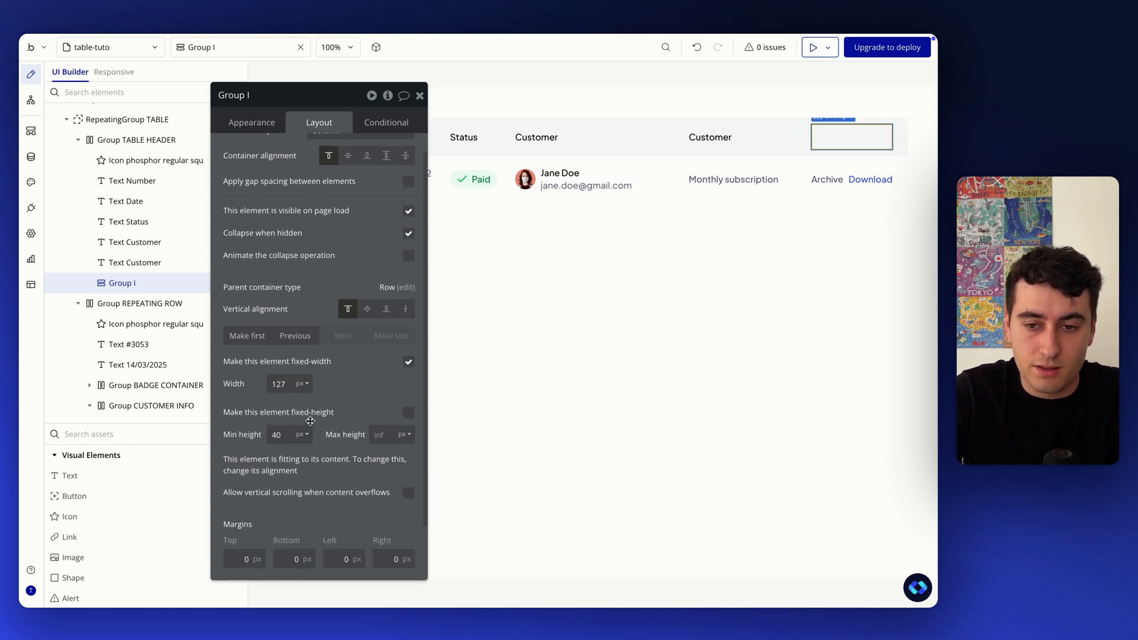
{"action": "left_click", "coordinate": [277, 438]}
{"action": "key", "text": "BackSpace"}
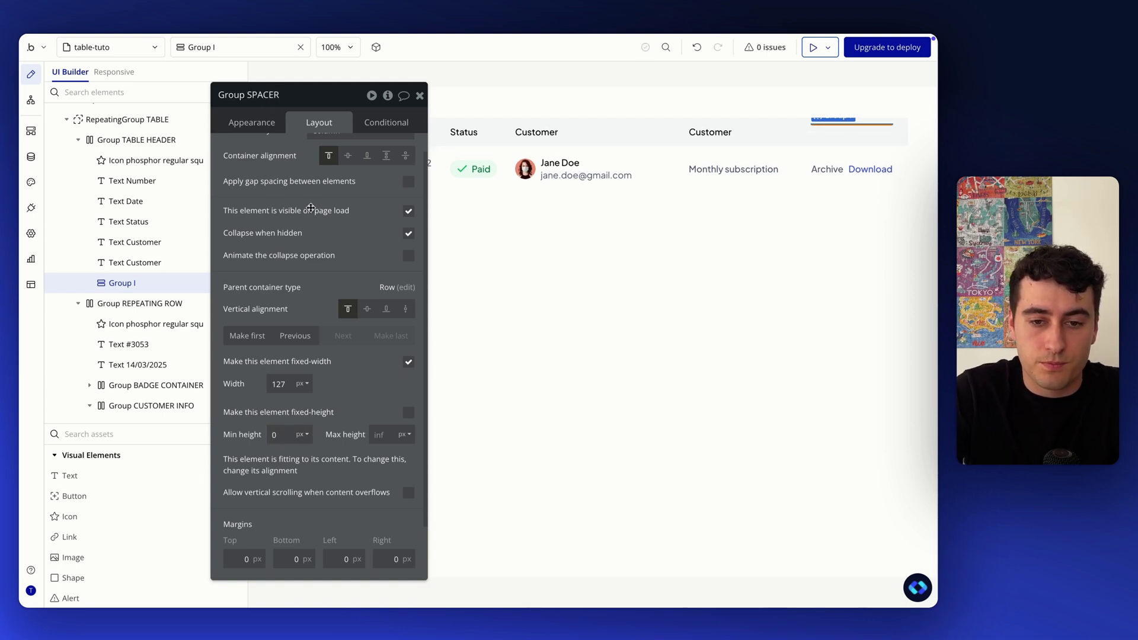
Step: Increase the min width of the row's date text and apply the same min width to the Date header text
{"action": "left_click_drag", "start_coordinate": [310, 208], "coordinate": [135, 190]}
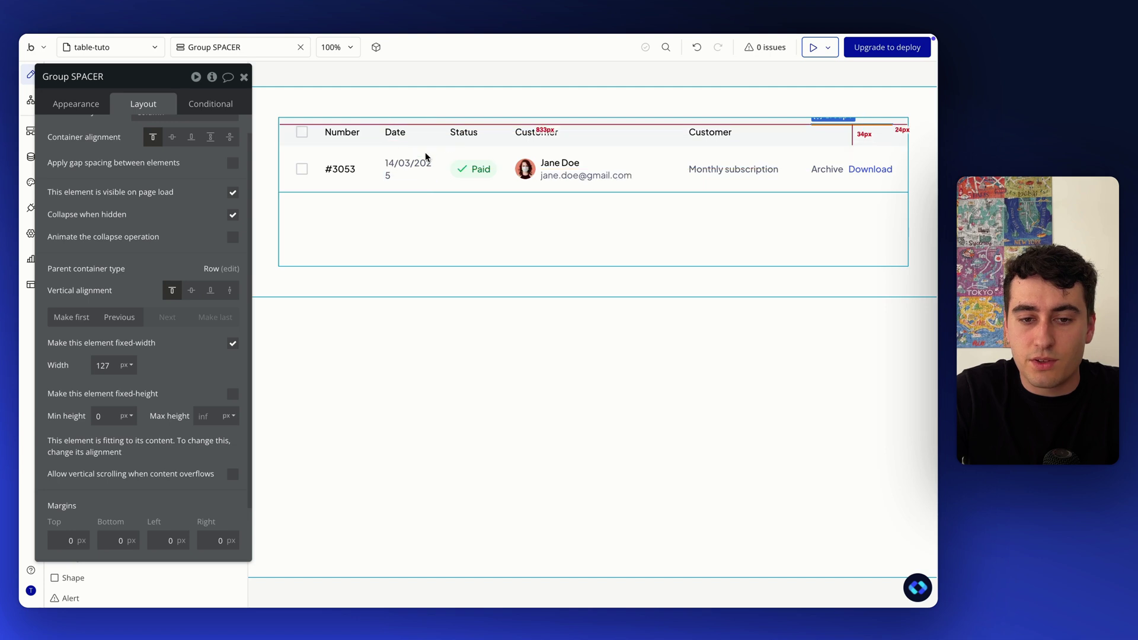
{"action": "left_click", "coordinate": [392, 170]}
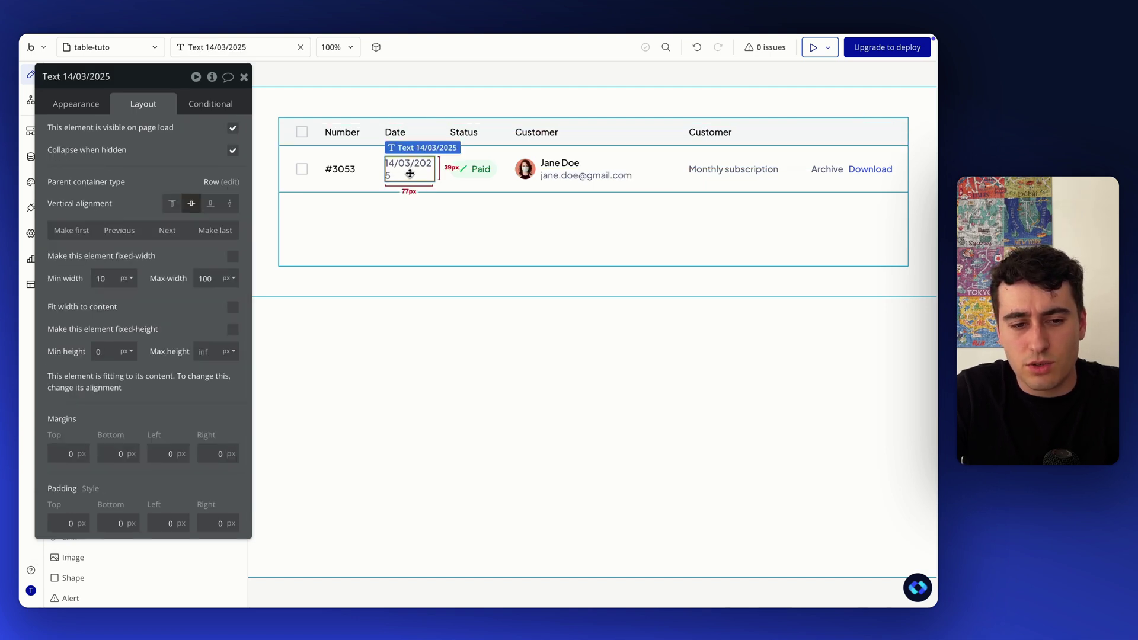
{"action": "mouse_move", "coordinate": [402, 174]}
{"action": "left_mouse_down"}
{"action": "mouse_move", "coordinate": [256, 170]}
{"action": "mouse_move", "coordinate": [314, 183]}
{"action": "mouse_move", "coordinate": [401, 169]}
{"action": "left_mouse_up"}
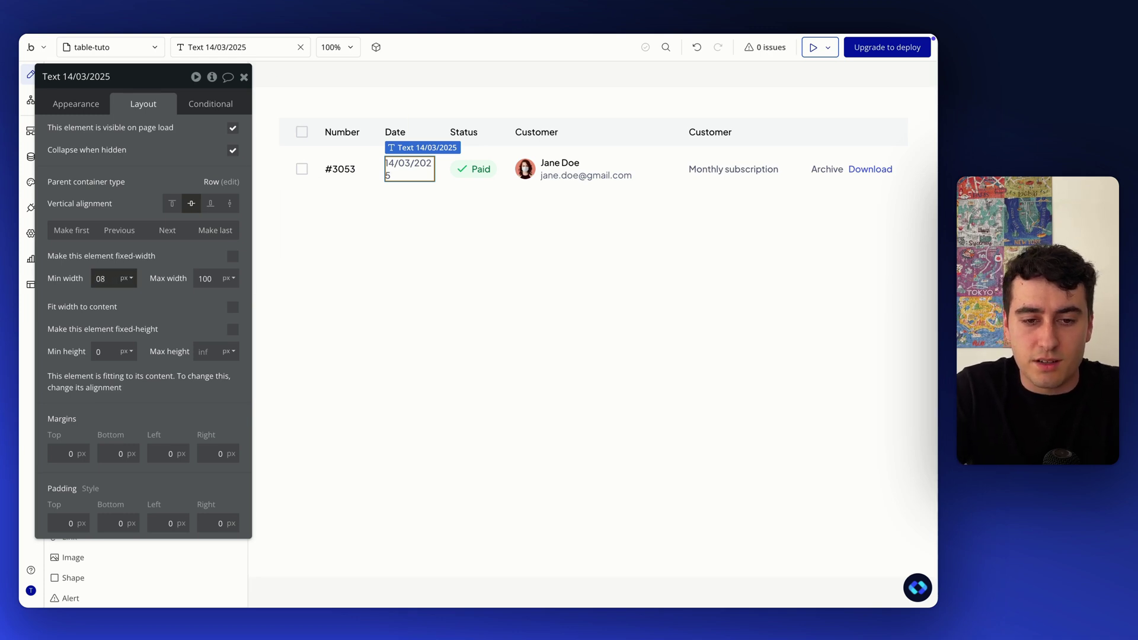
{"action": "left_click", "coordinate": [400, 132]}
{"action": "double_click", "coordinate": [102, 280]}
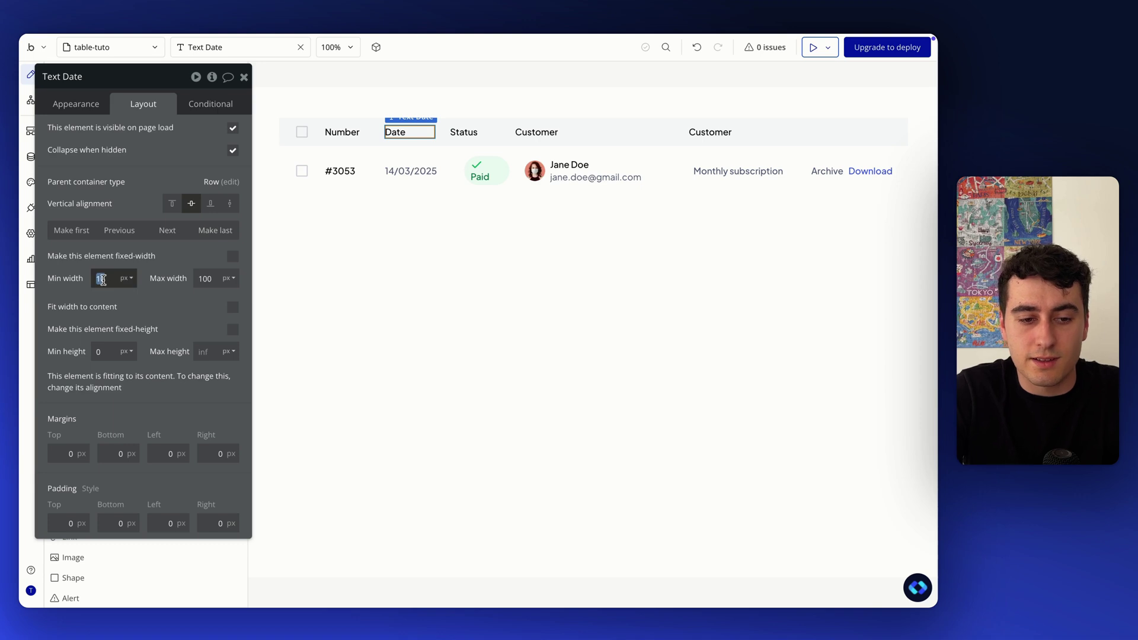
Step: Check the Paid badge's layout and raise the badge status group's min width to 75 px
{"action": "left_click", "coordinate": [511, 176]}
{"action": "left_click", "coordinate": [505, 179]}
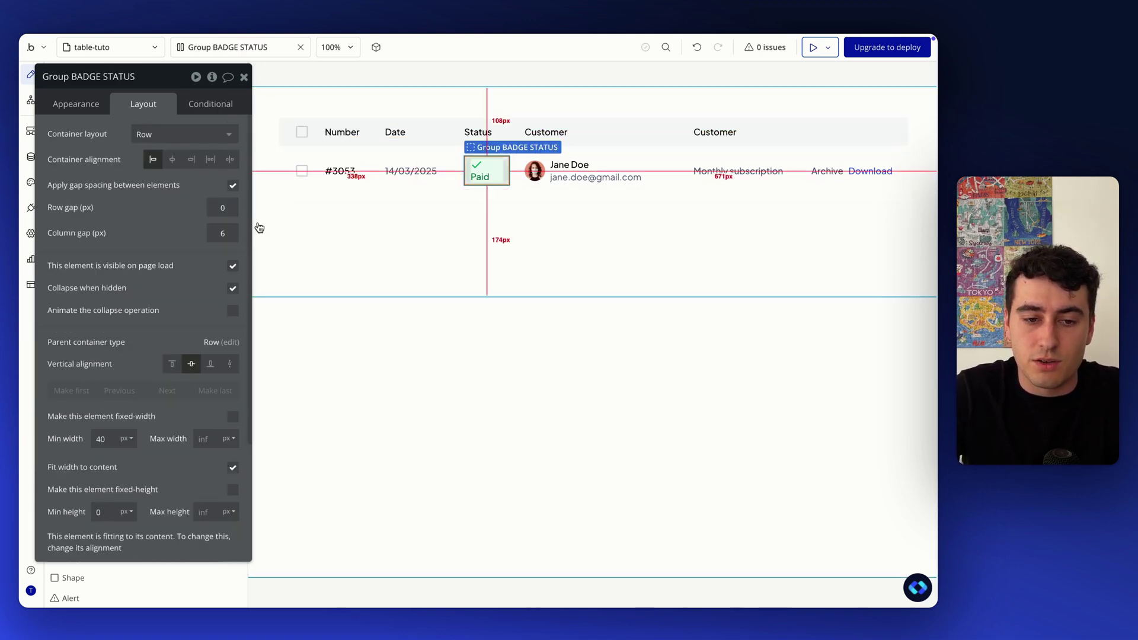
{"action": "left_click_drag", "start_coordinate": [144, 255], "coordinate": [244, 245]}
{"action": "scroll", "coordinate": [245, 245], "scroll_direction": "down", "scroll_amount": 2}
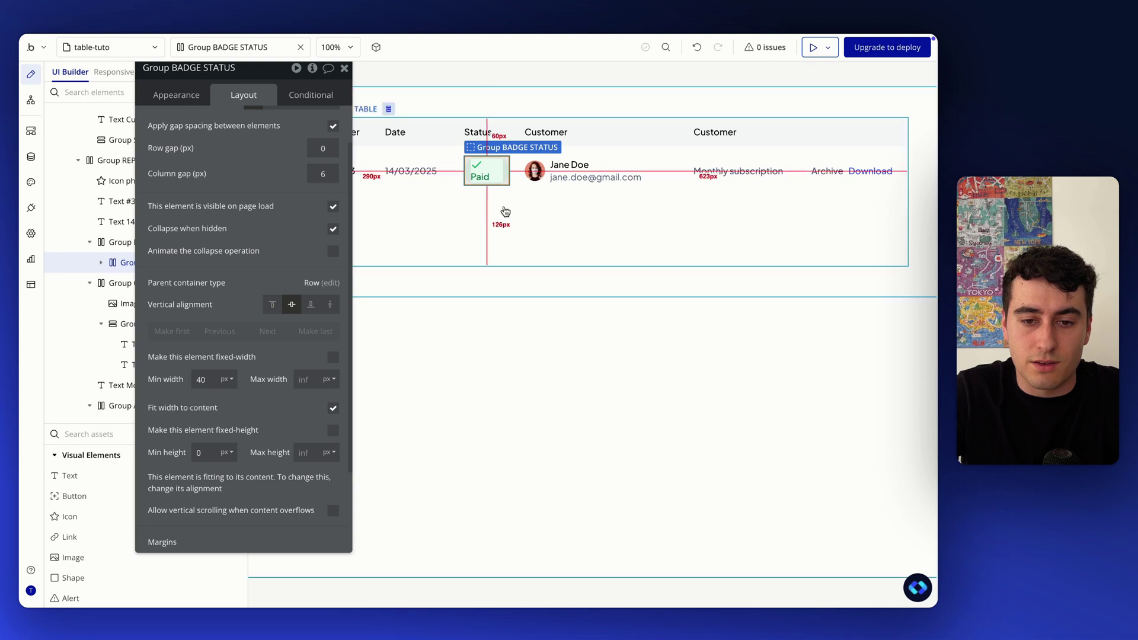
{"action": "left_click", "coordinate": [482, 178]}
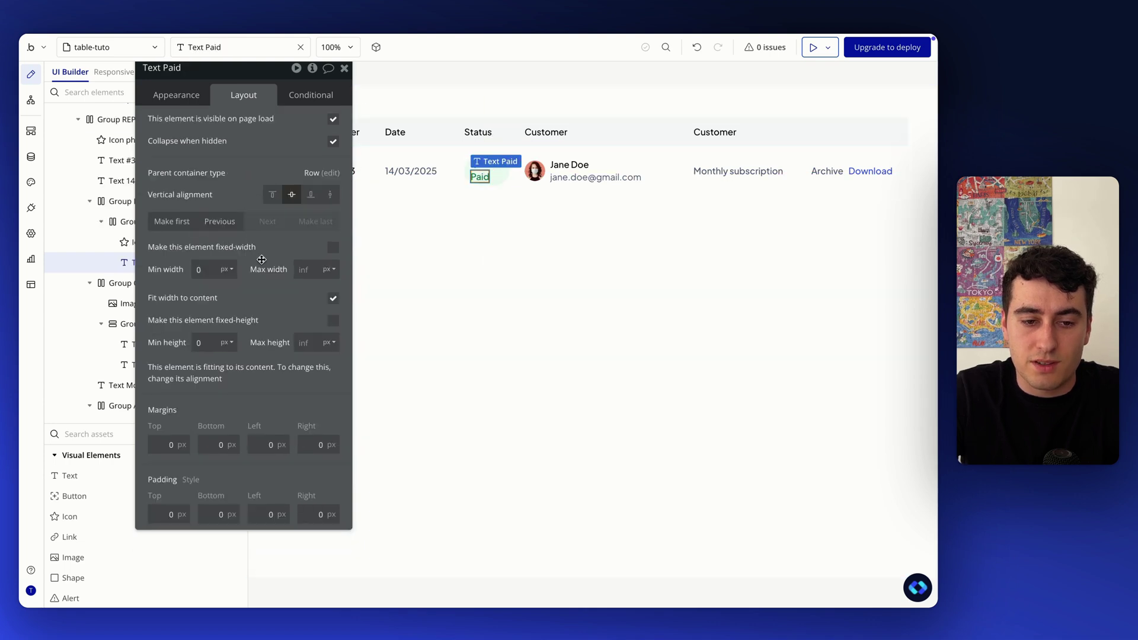
{"action": "left_click_drag", "start_coordinate": [138, 256], "coordinate": [227, 256]}
{"action": "left_click", "coordinate": [154, 222]}
{"action": "scroll", "coordinate": [290, 385], "scroll_direction": "down", "scroll_amount": 1}
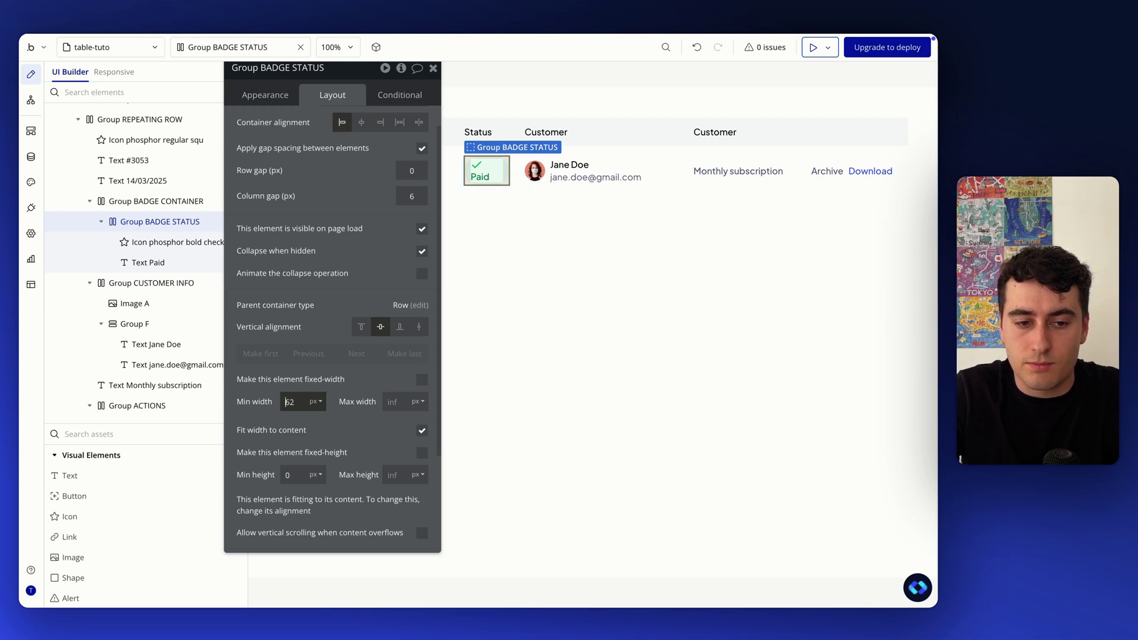
{"action": "key", "text": "Up"}
{"action": "key", "text": "Up"}
{"action": "key", "text": "Up"}
{"action": "key", "text": "Up"}
{"action": "key", "text": "Up"}
{"action": "key", "text": "Up"}
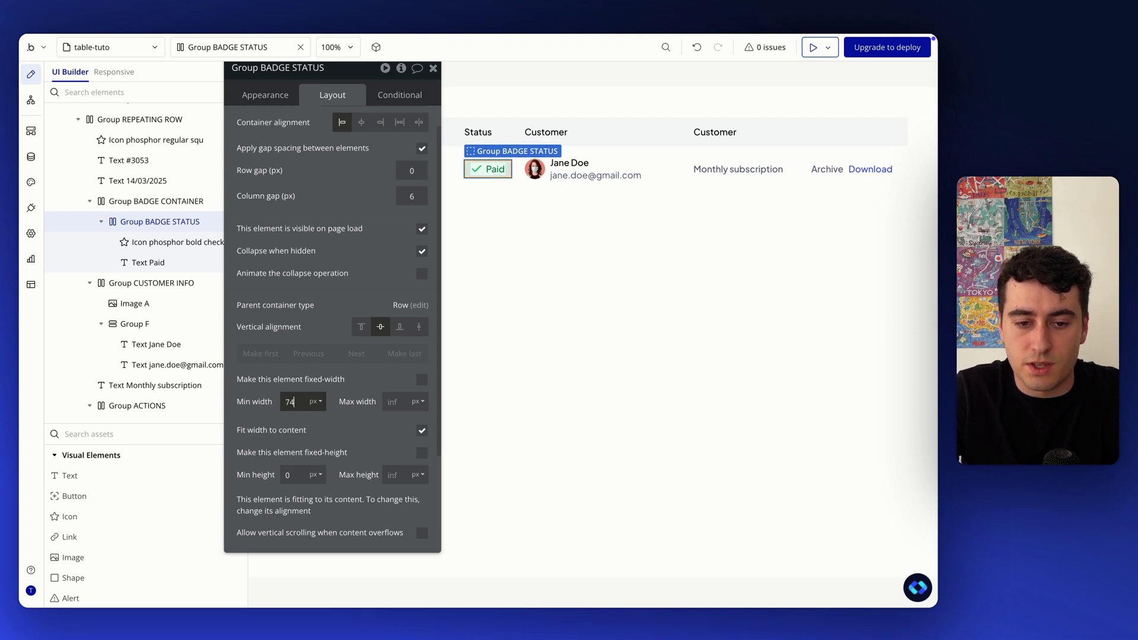
{"action": "key", "text": "Down"}
{"action": "key", "text": "Up"}
{"action": "key", "text": "Up"}
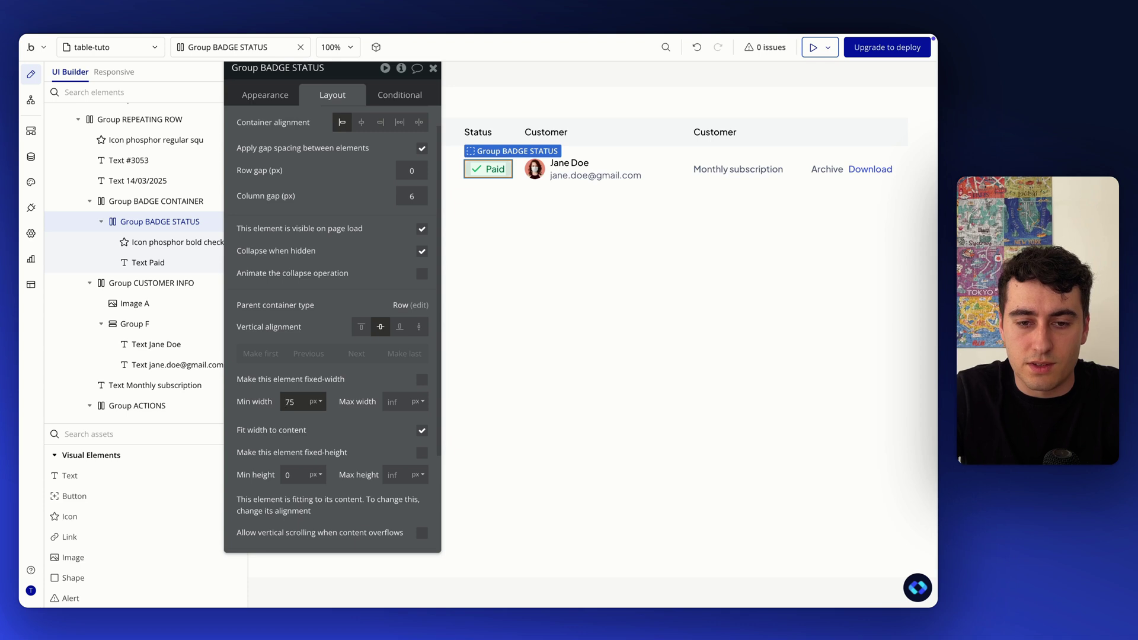
{"action": "left_click", "coordinate": [433, 68]}
Step: Set the min width of the row's badge container group to 80 px after checking the Status header text and badge status layouts
{"action": "double_click", "coordinate": [515, 226]}
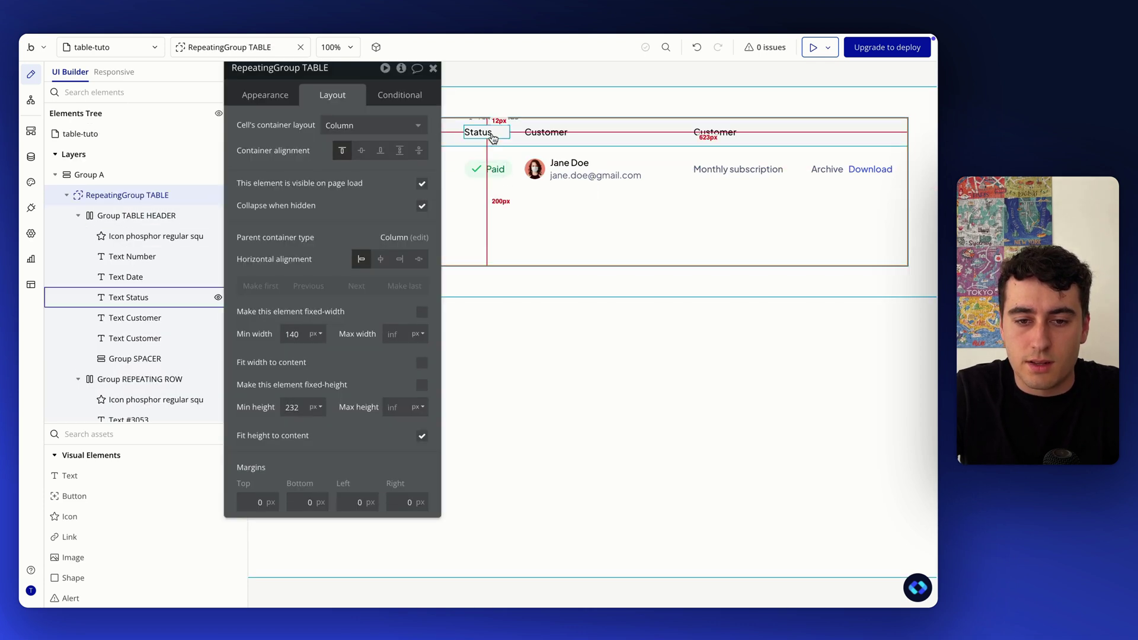
{"action": "left_click", "coordinate": [499, 135]}
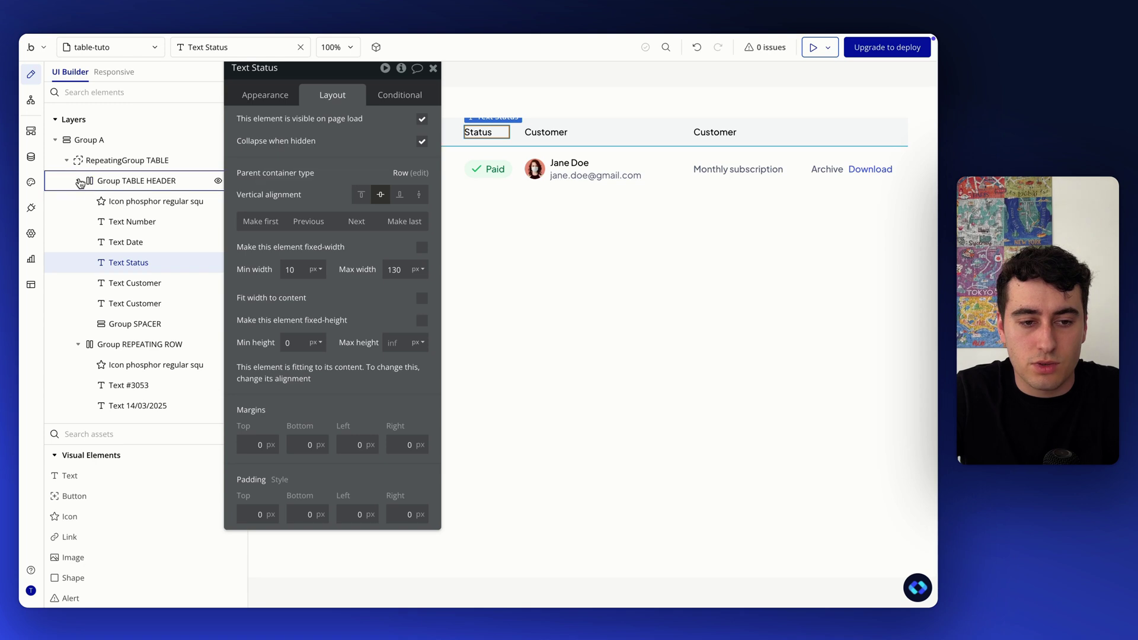
{"action": "scroll", "coordinate": [118, 278], "scroll_direction": "down", "scroll_amount": 3}
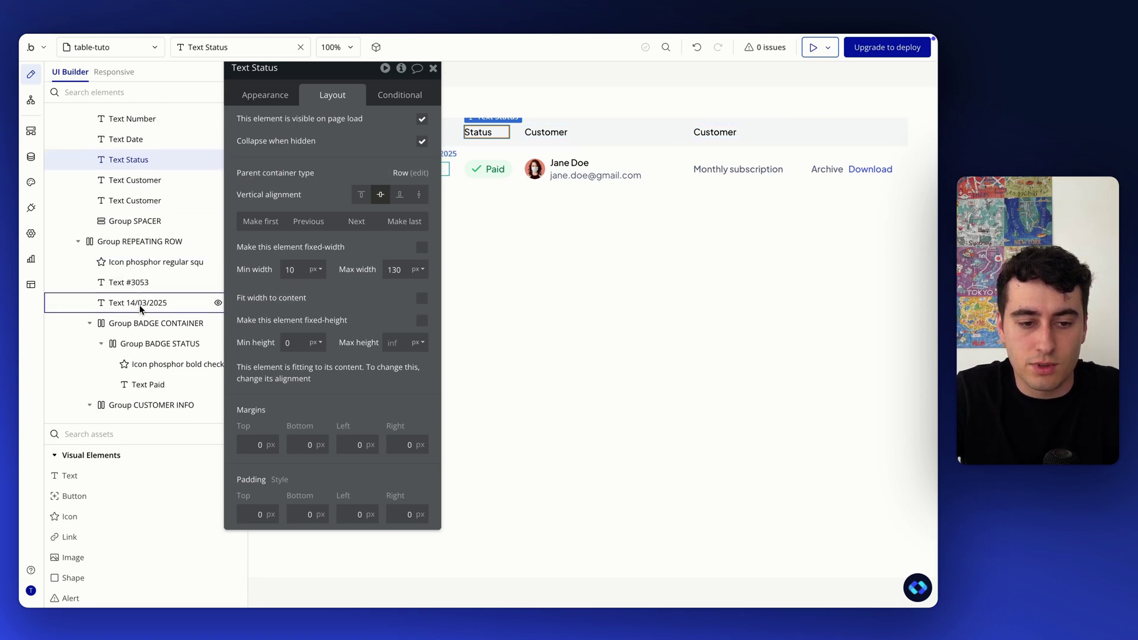
{"action": "left_click", "coordinate": [140, 323]}
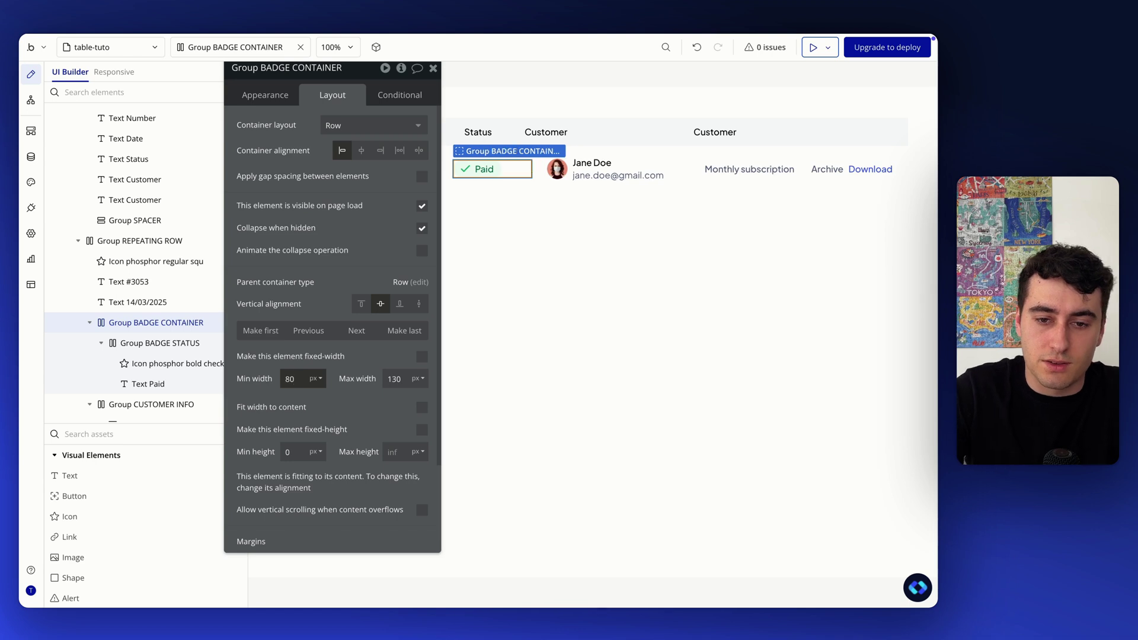
{"action": "left_click", "coordinate": [168, 349]}
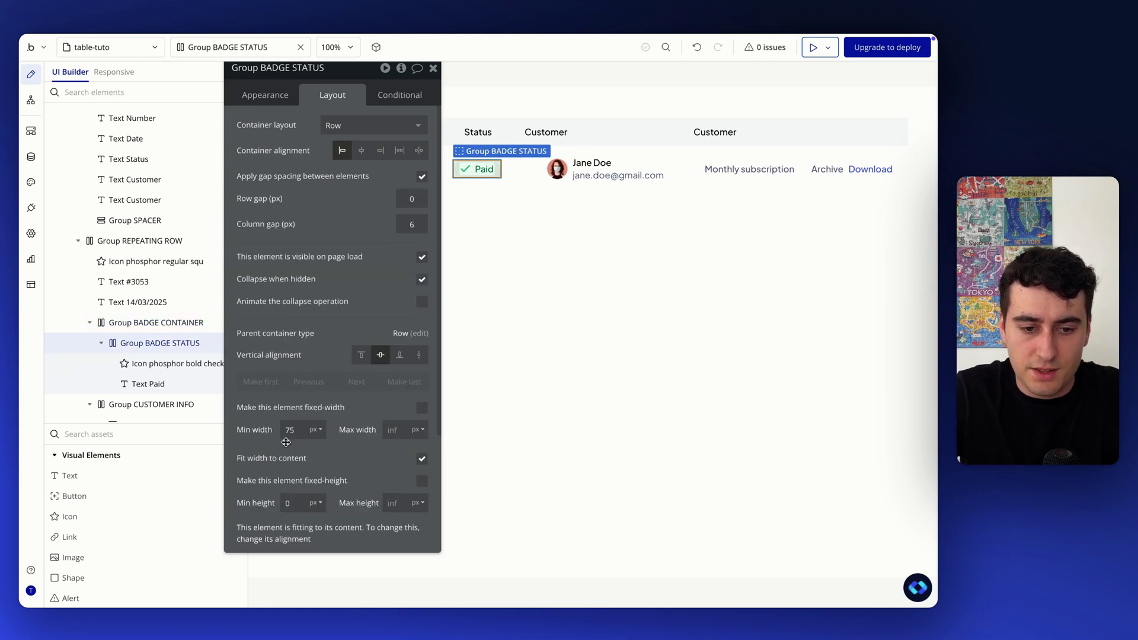
{"action": "left_click", "coordinate": [150, 320]}
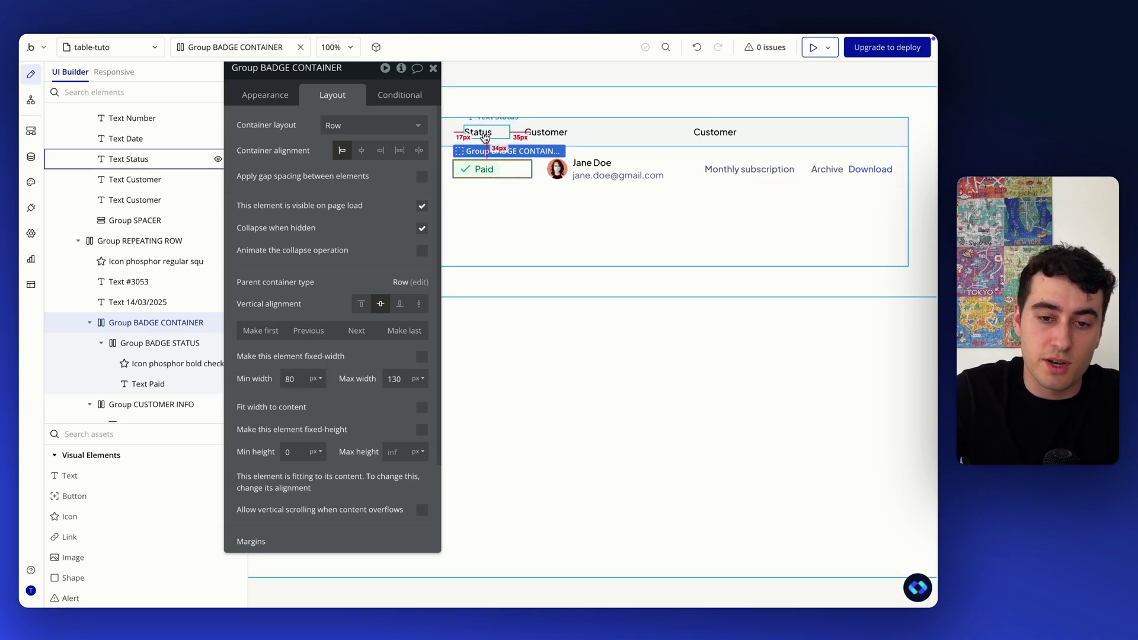
Step: Set the Status header text's min width to 80 px and close its properties
{"action": "left_click", "coordinate": [484, 135]}
{"action": "double_click", "coordinate": [291, 269]}
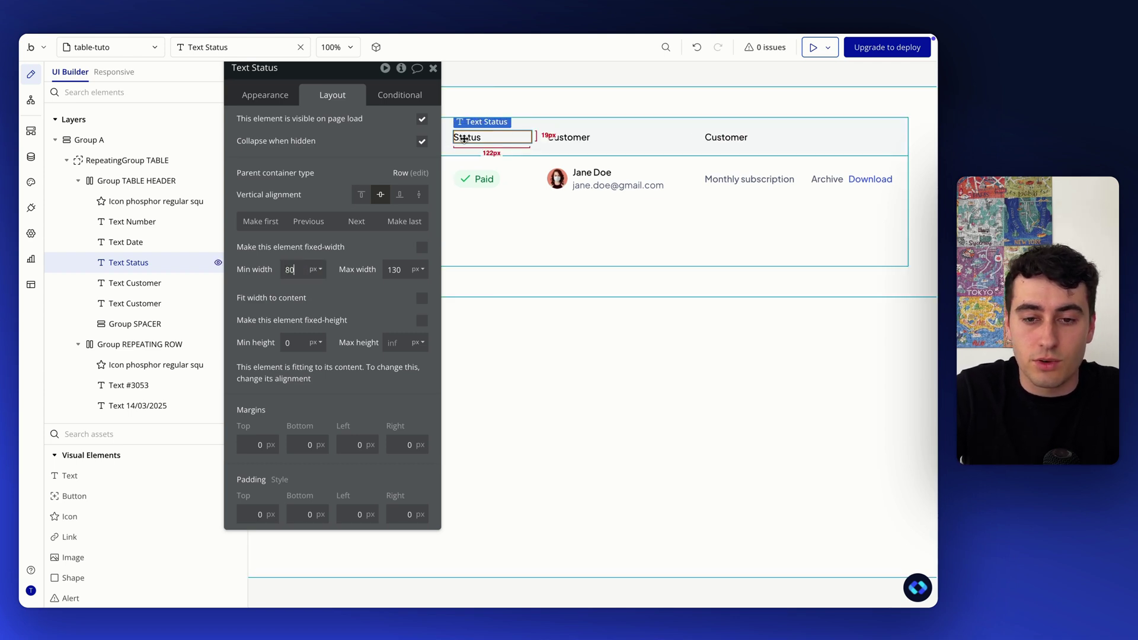
{"action": "left_click", "coordinate": [433, 68]}
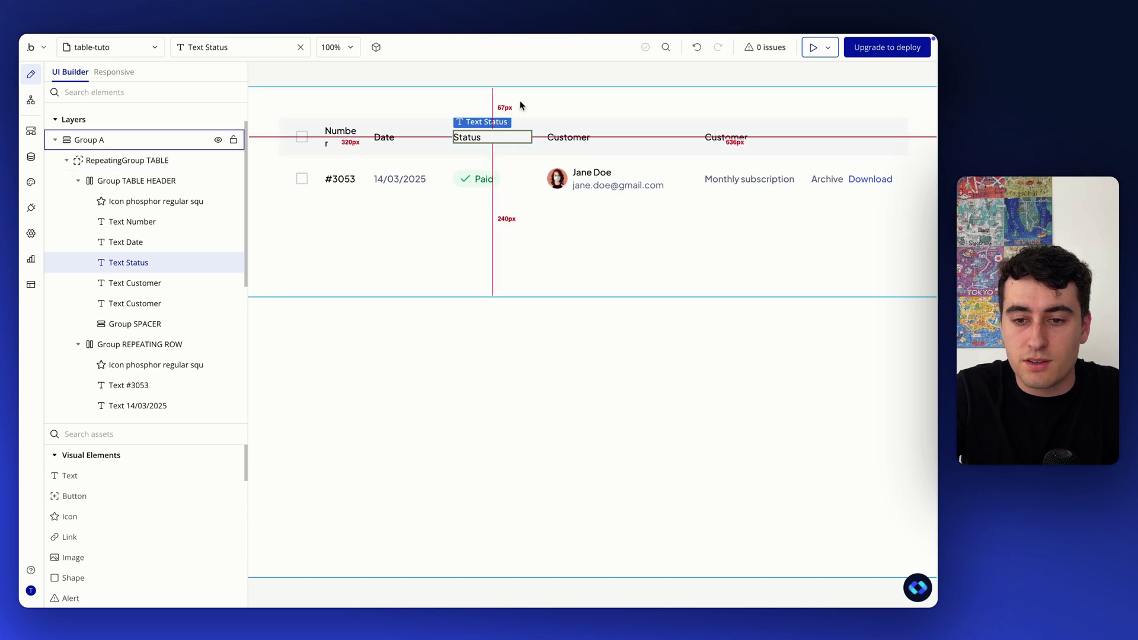
Step: Set the min width of the Number header text and the row's number text to 50 px, and check the date column's widths
{"action": "double_click", "coordinate": [337, 136]}
{"action": "left_click_drag", "start_coordinate": [434, 256], "coordinate": [646, 256]}
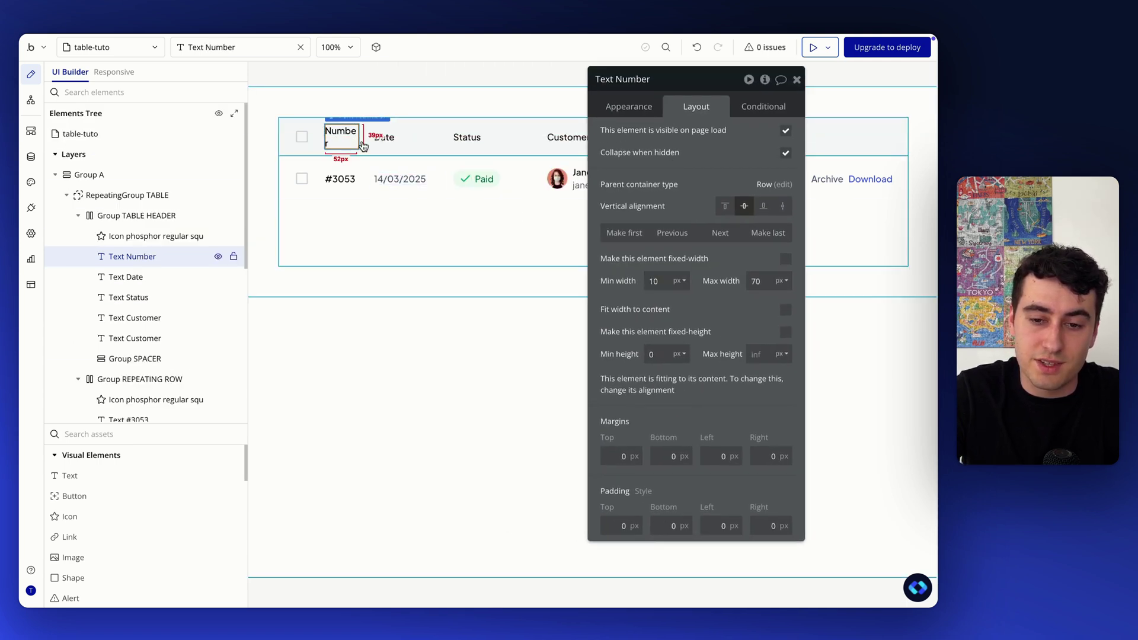
{"action": "left_click", "coordinate": [654, 280]}
{"action": "type", "text": "50"}
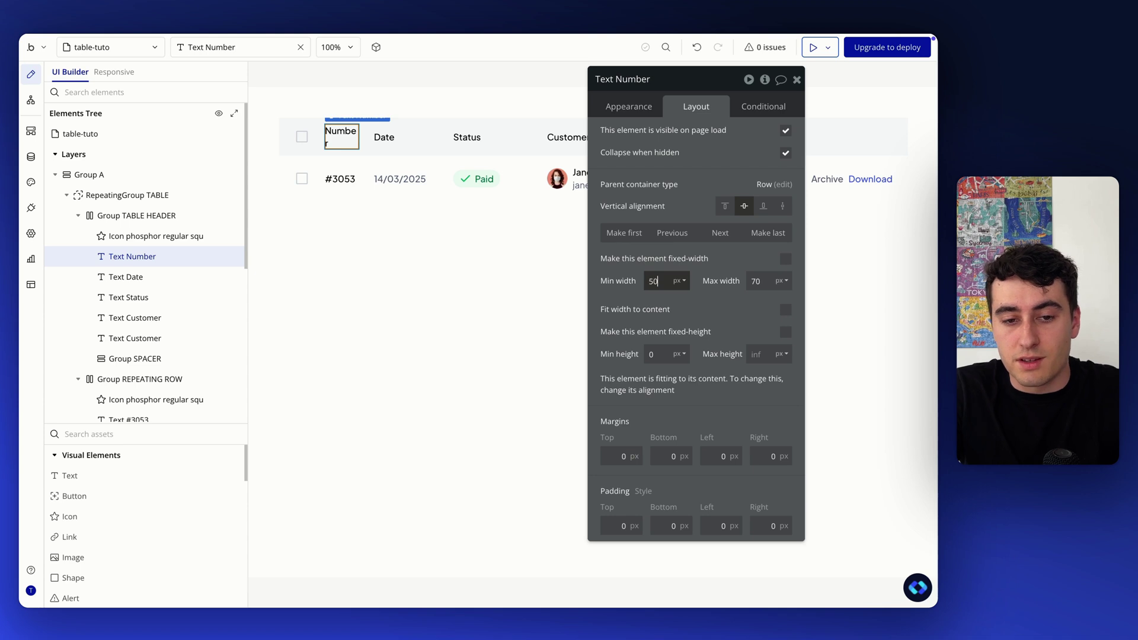
{"action": "left_click", "coordinate": [335, 171]}
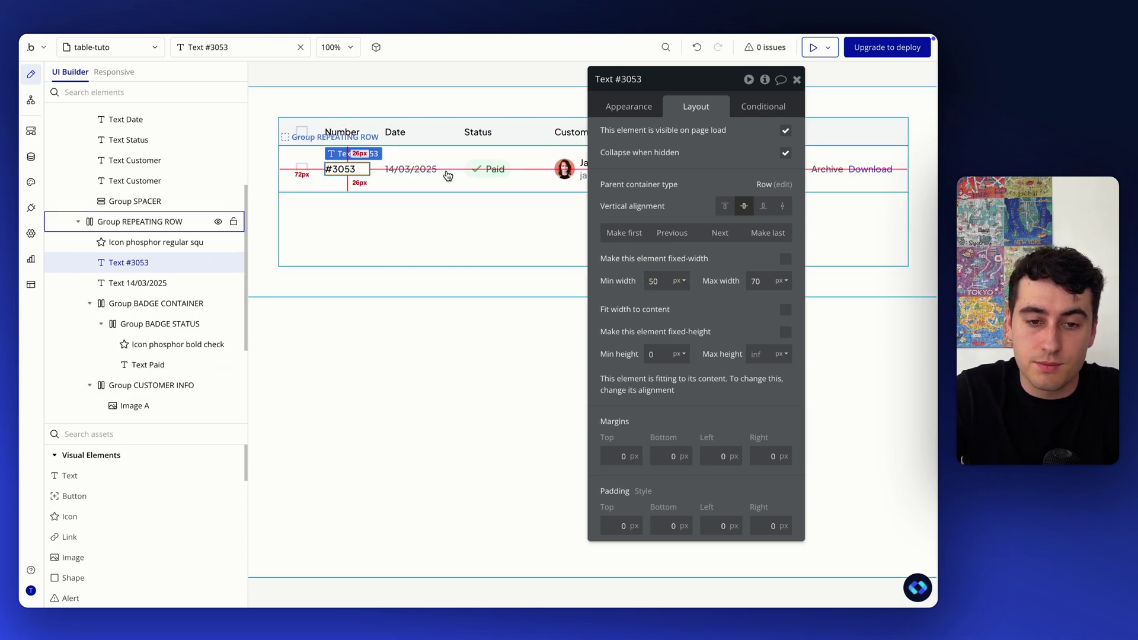
{"action": "left_click", "coordinate": [394, 132]}
{"action": "left_click", "coordinate": [403, 171]}
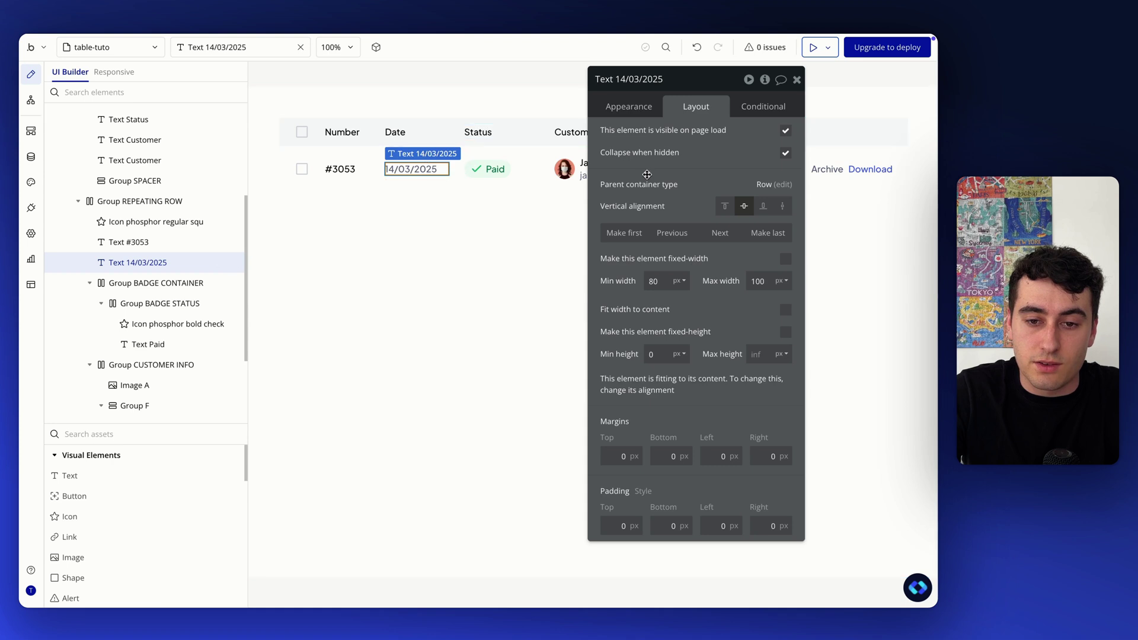
Step: Set the min width of the row's Monthly subscription text and the Customer header text above it to 150 px
{"action": "left_click", "coordinate": [720, 171]}
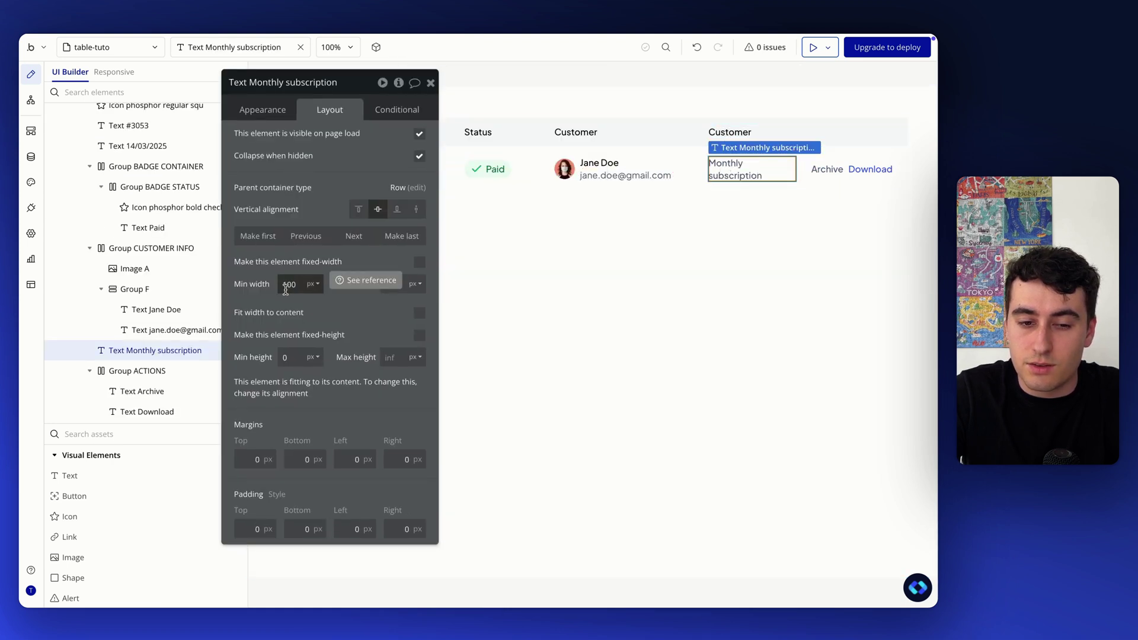
{"action": "left_click", "coordinate": [742, 134]}
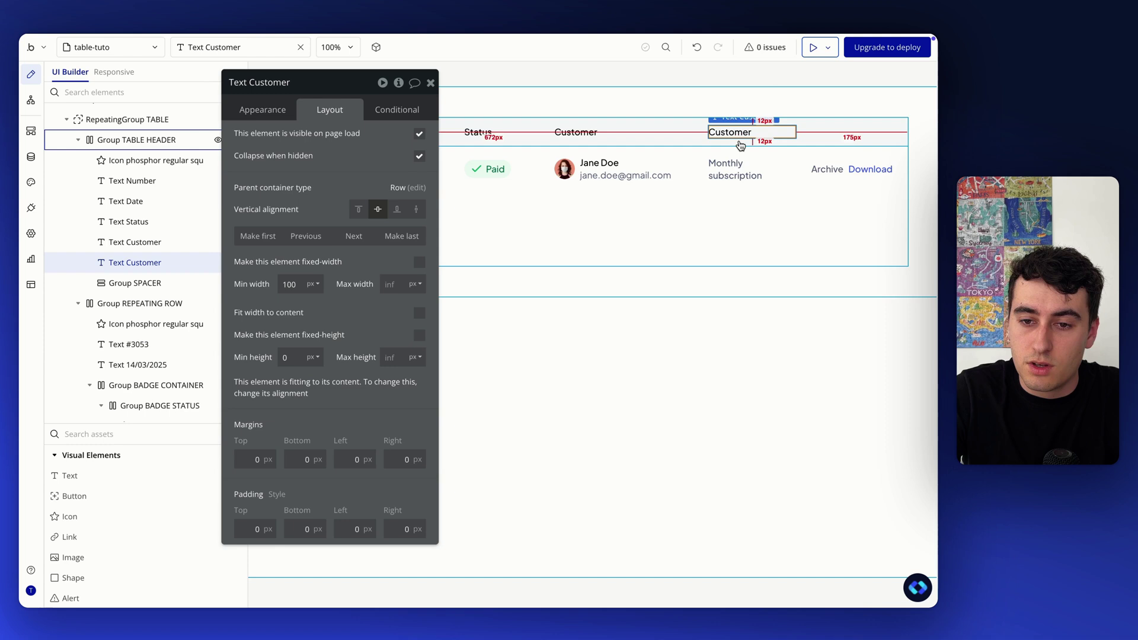
{"action": "left_click", "coordinate": [735, 171]}
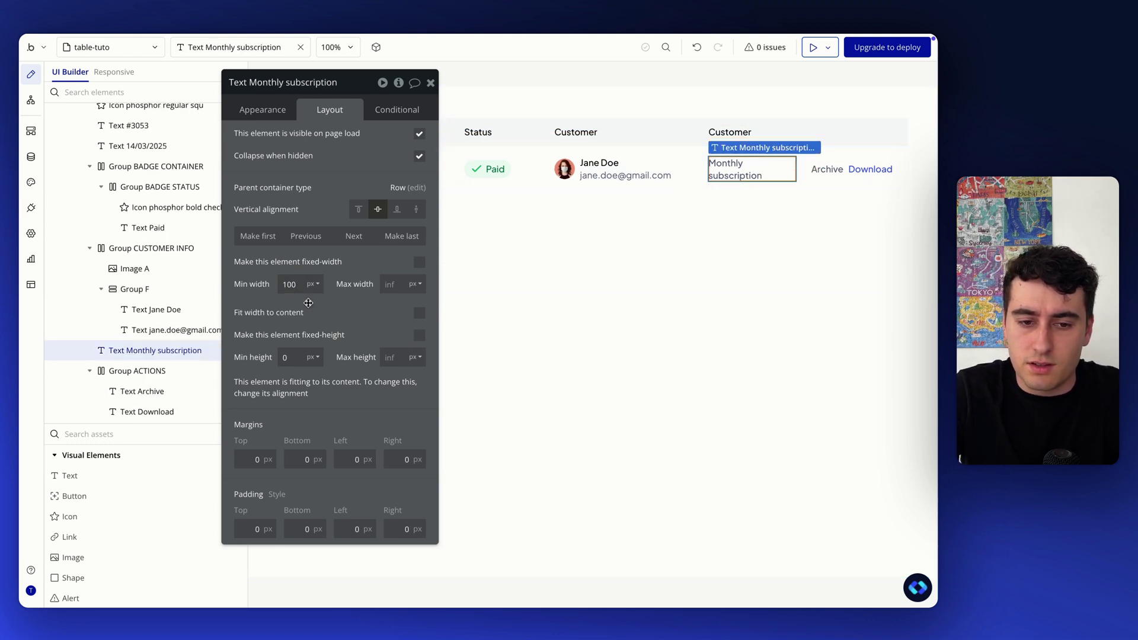
{"action": "left_click", "coordinate": [291, 283]}
{"action": "key", "text": "BackSpace"}
{"action": "type", "text": "5"}
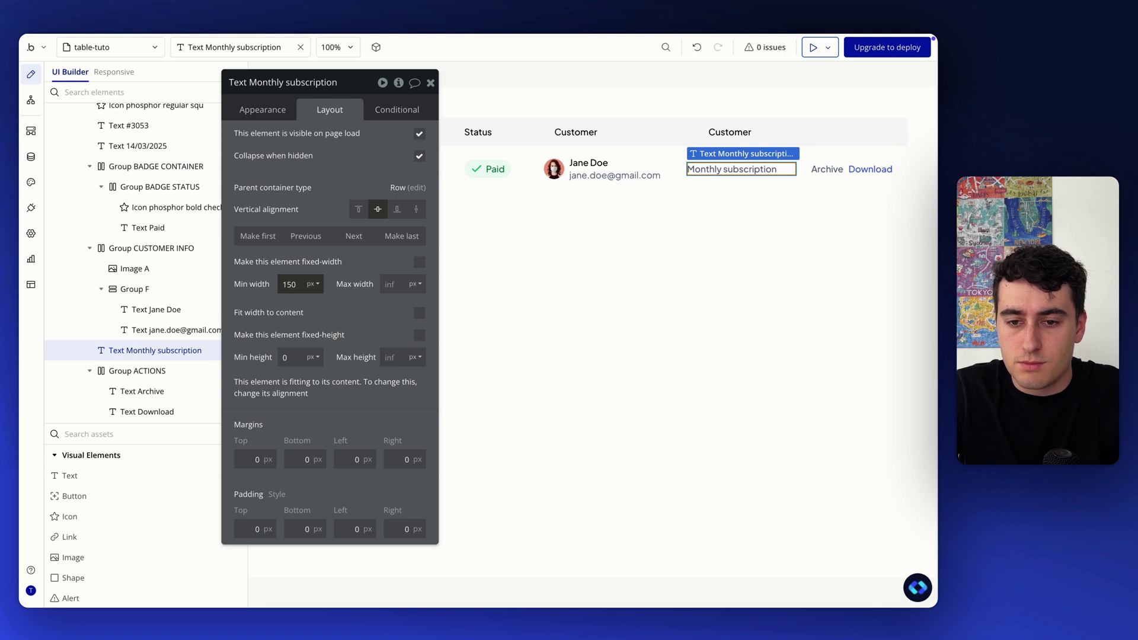
{"action": "left_click", "coordinate": [735, 132]}
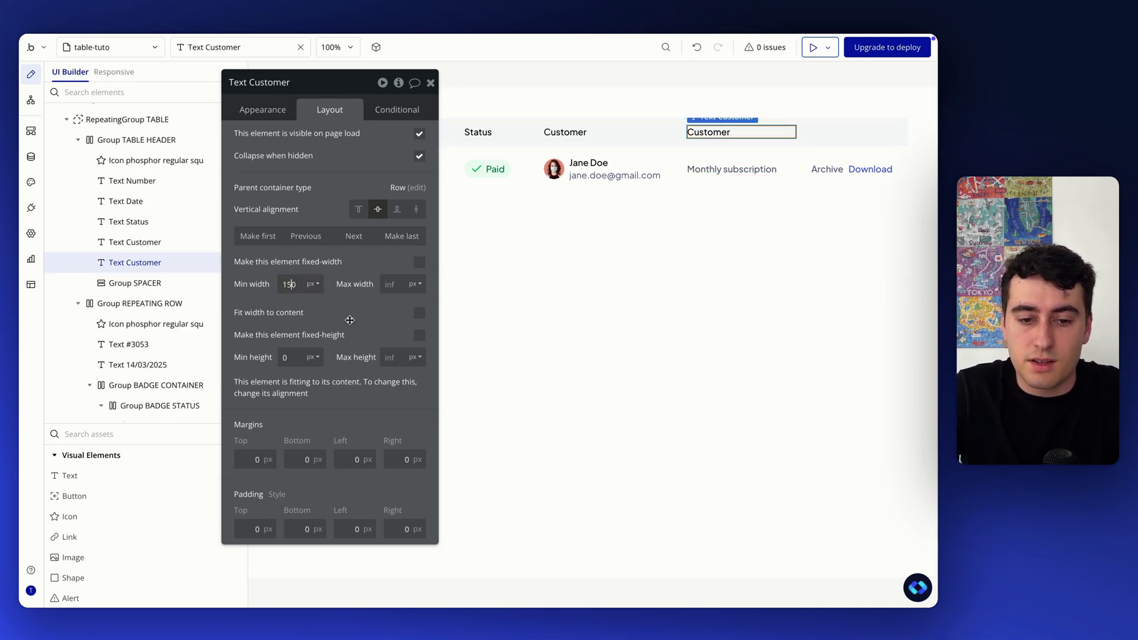
{"action": "left_click_drag", "start_coordinate": [350, 321], "coordinate": [224, 320]}
Step: Reload the page preview to check how the header aligns with the rows, and return to the page editor
{"action": "mouse_move", "coordinate": [472, 36]}
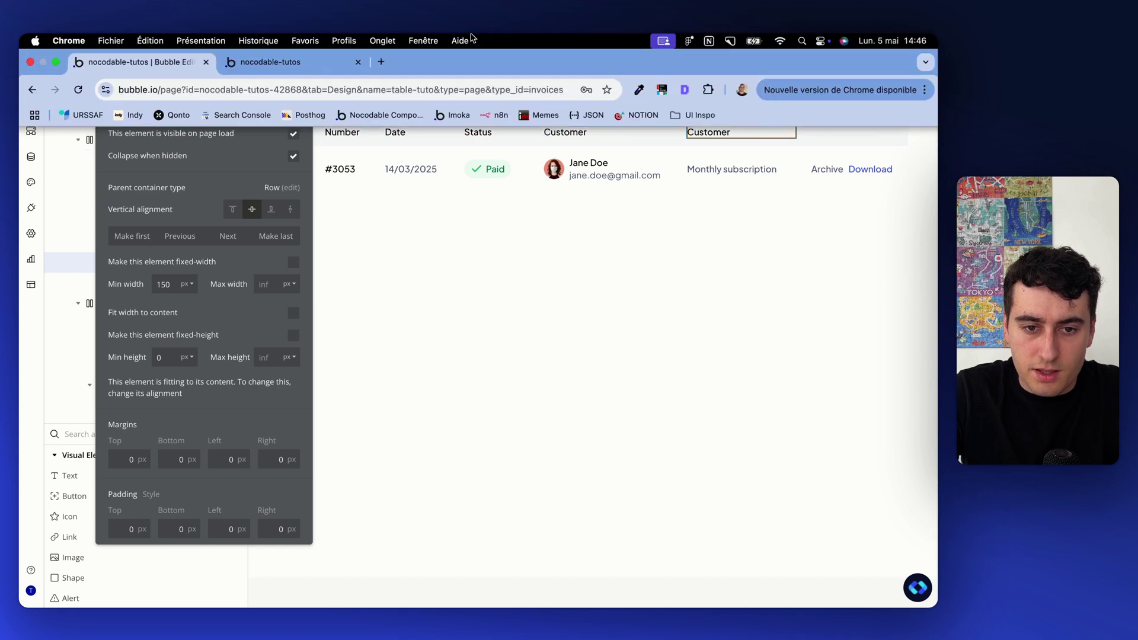
{"action": "left_click", "coordinate": [304, 64]}
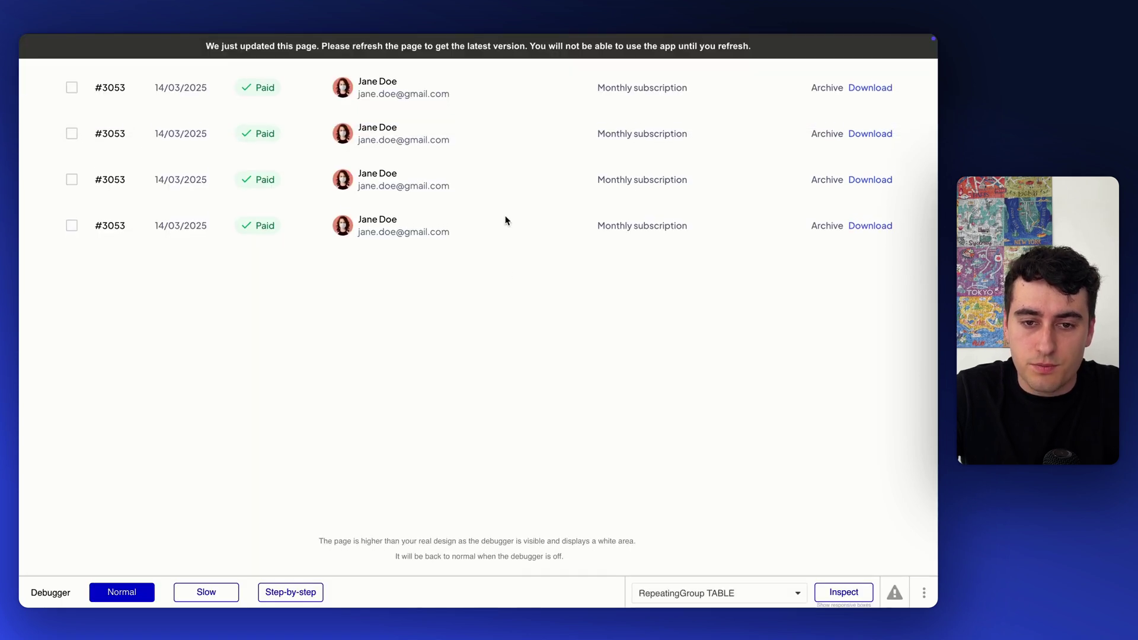
{"action": "left_click_drag", "start_coordinate": [505, 219], "coordinate": [518, 49]}
{"action": "key", "text": "super+r"}
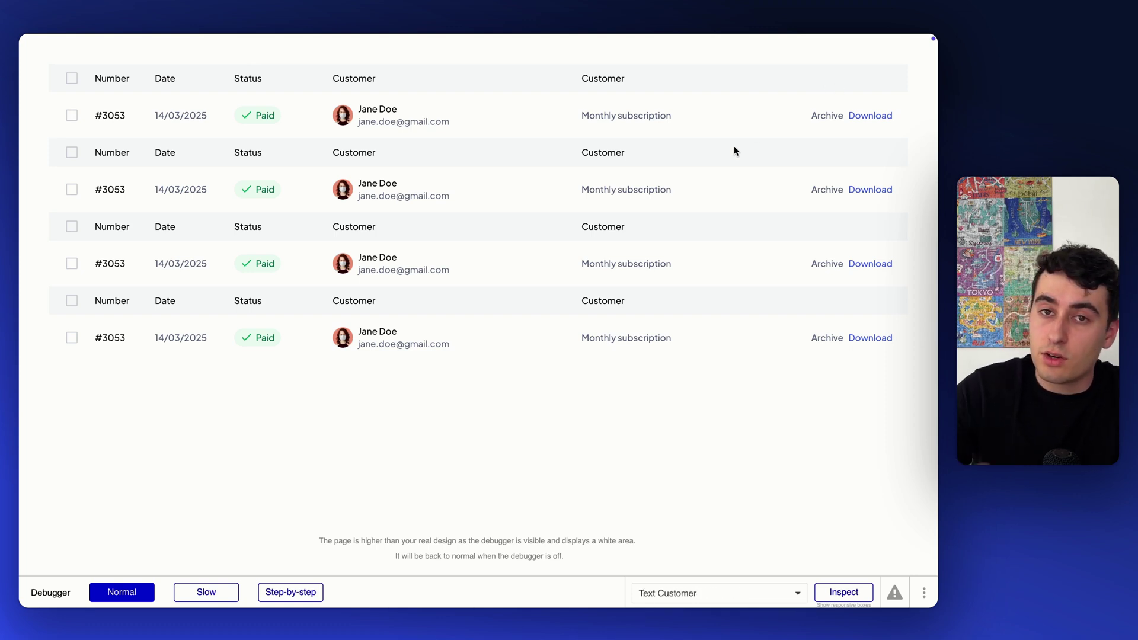
{"action": "mouse_move", "coordinate": [183, 35]}
{"action": "left_click", "coordinate": [156, 56]}
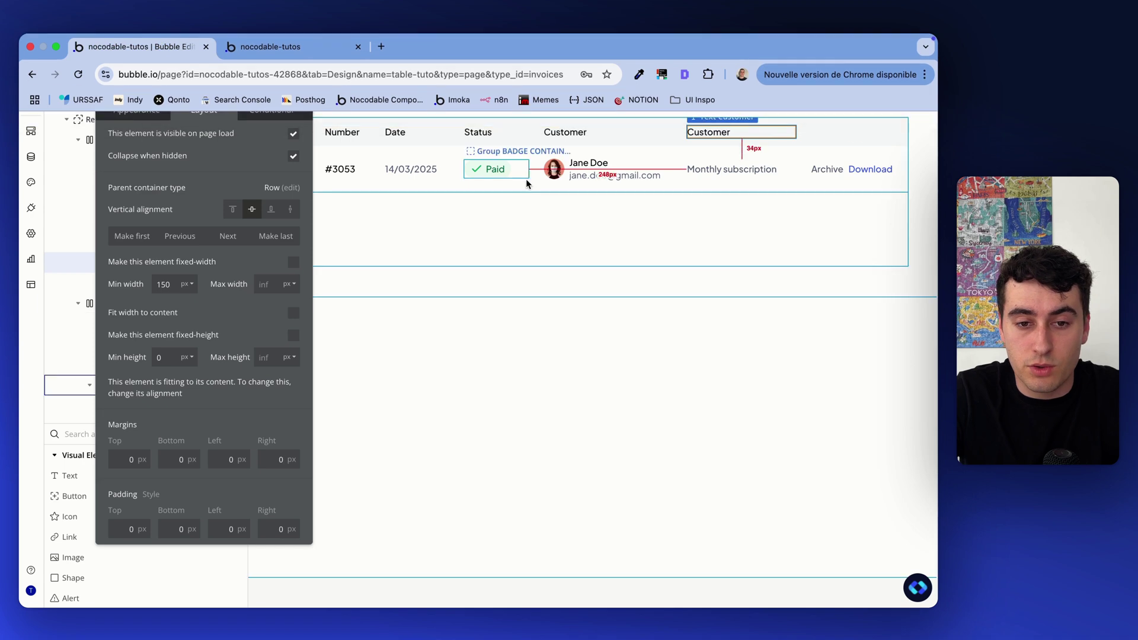
Step: Hide the table header group on page load and add a condition making it visible when Current cell's index is 1
{"action": "left_click", "coordinate": [883, 141]}
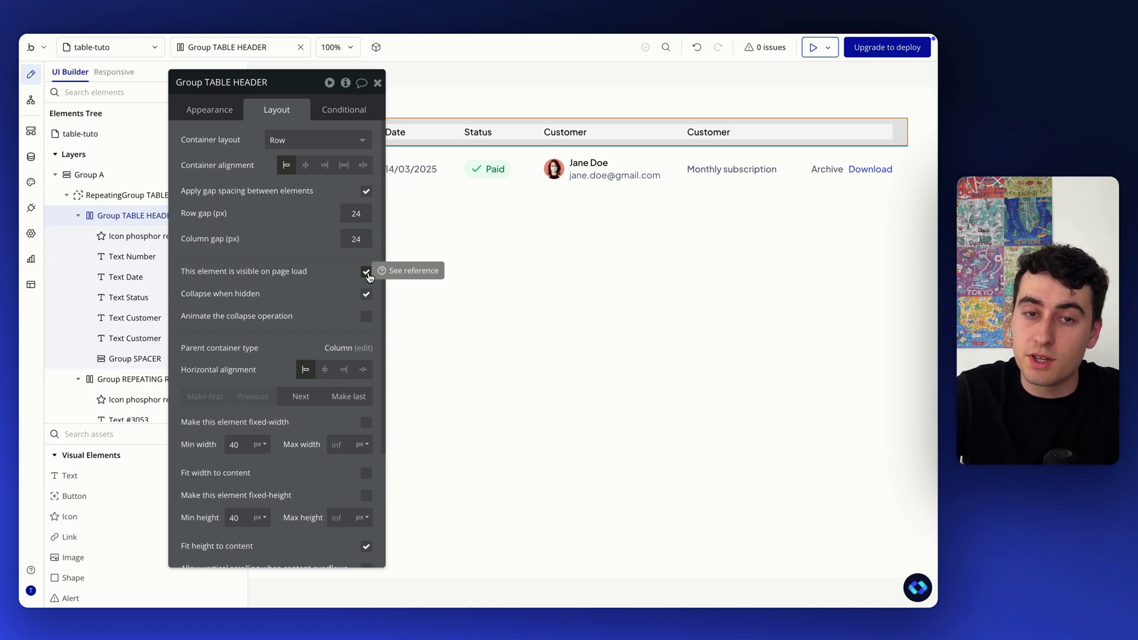
{"action": "left_click", "coordinate": [366, 272]}
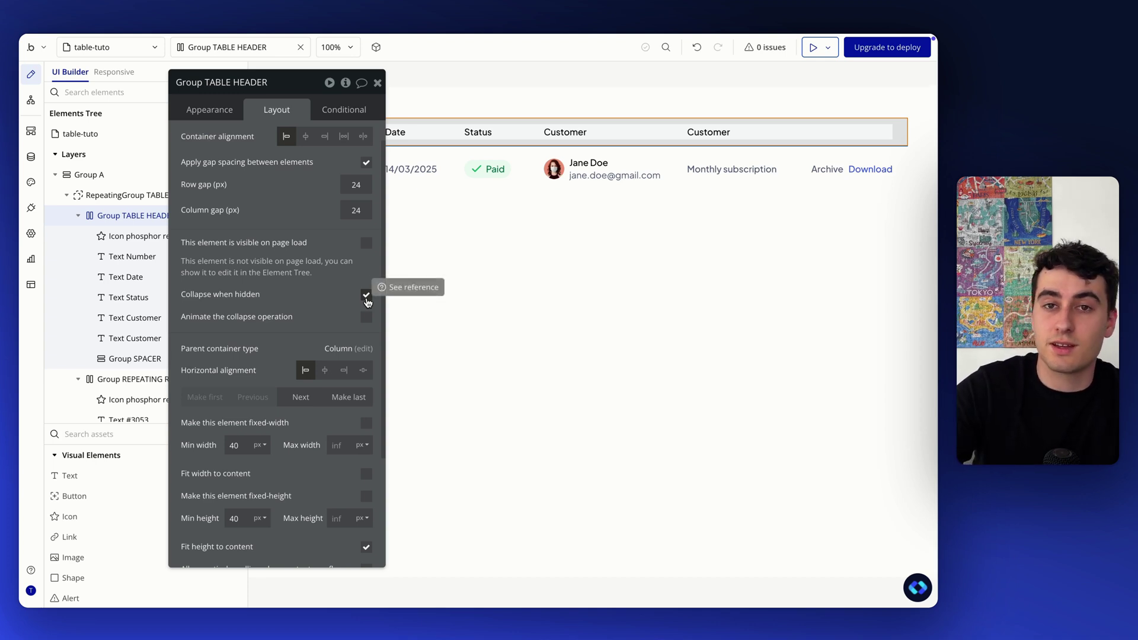
{"action": "left_click", "coordinate": [338, 112]}
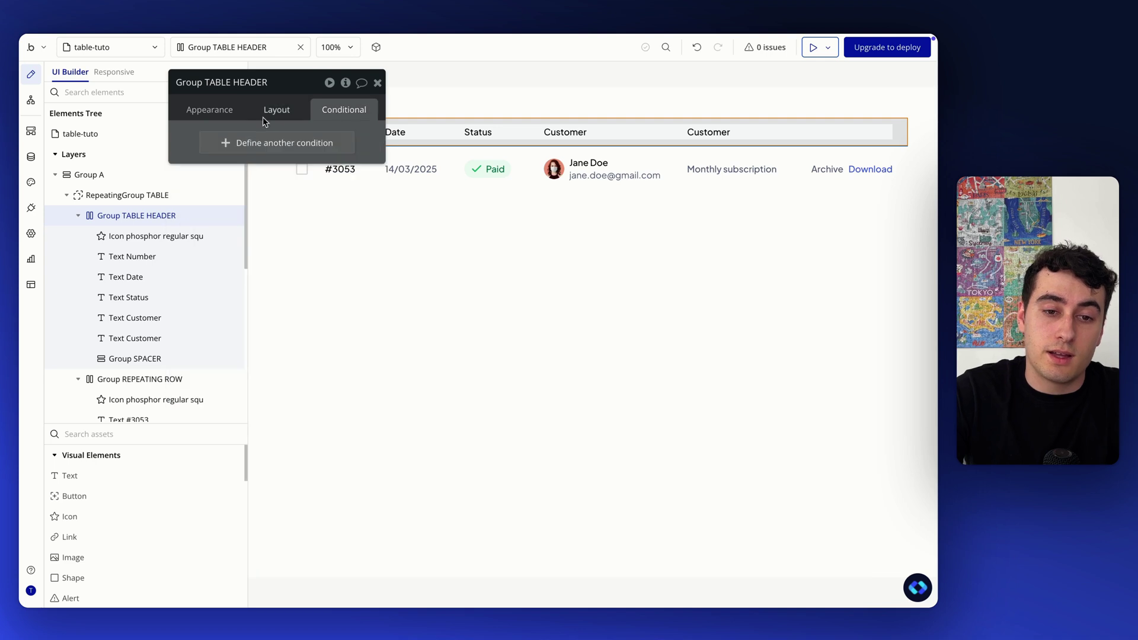
{"action": "left_click", "coordinate": [225, 142]}
{"action": "left_click", "coordinate": [224, 146]}
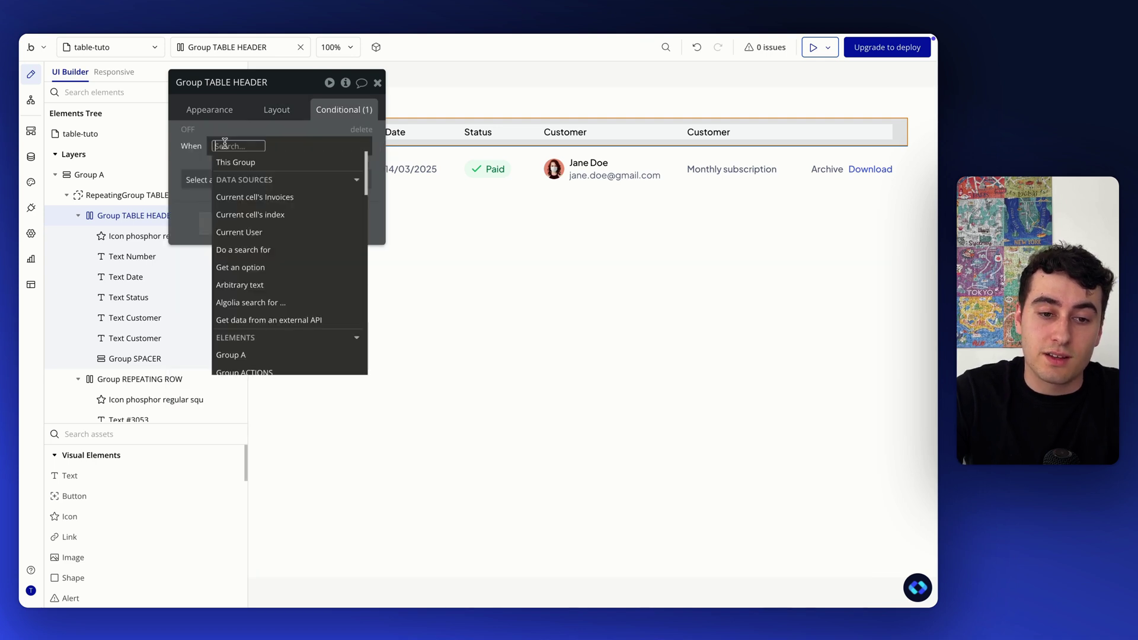
{"action": "left_click", "coordinate": [285, 196]}
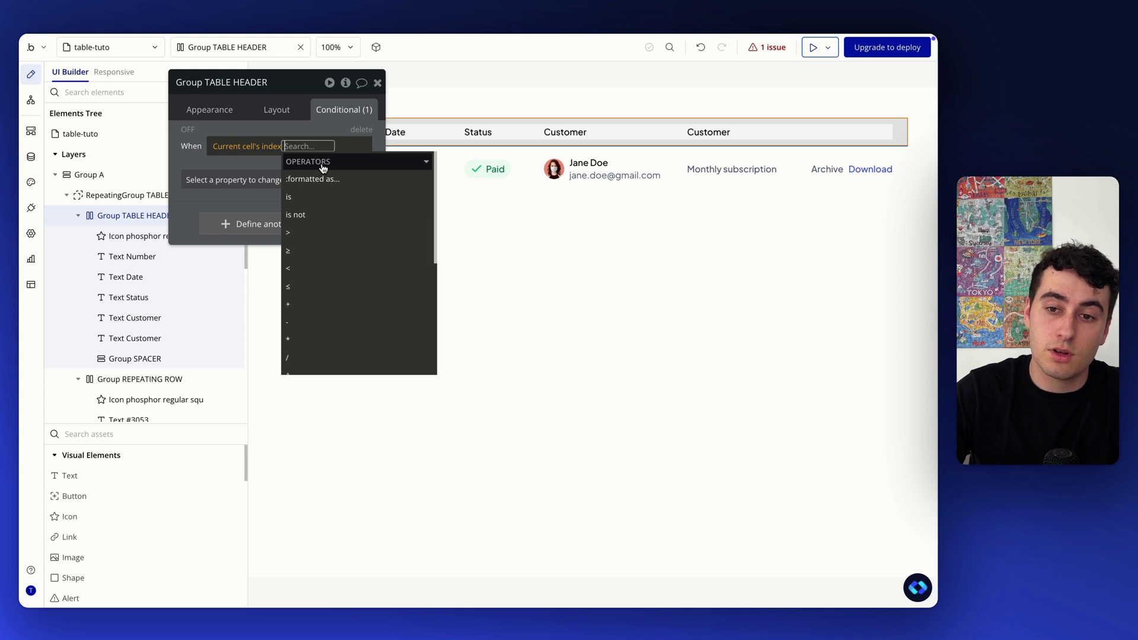
{"action": "left_click", "coordinate": [317, 202]}
{"action": "type", "text": "1"}
{"action": "key", "text": "Return"}
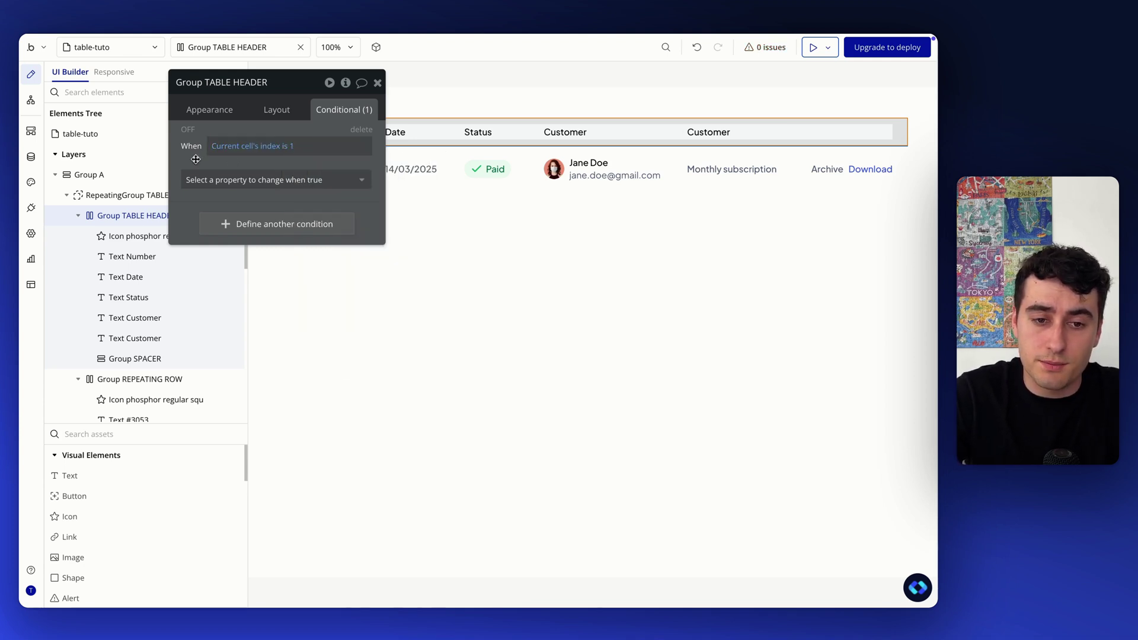
{"action": "left_click", "coordinate": [235, 181]}
{"action": "left_click", "coordinate": [273, 219]}
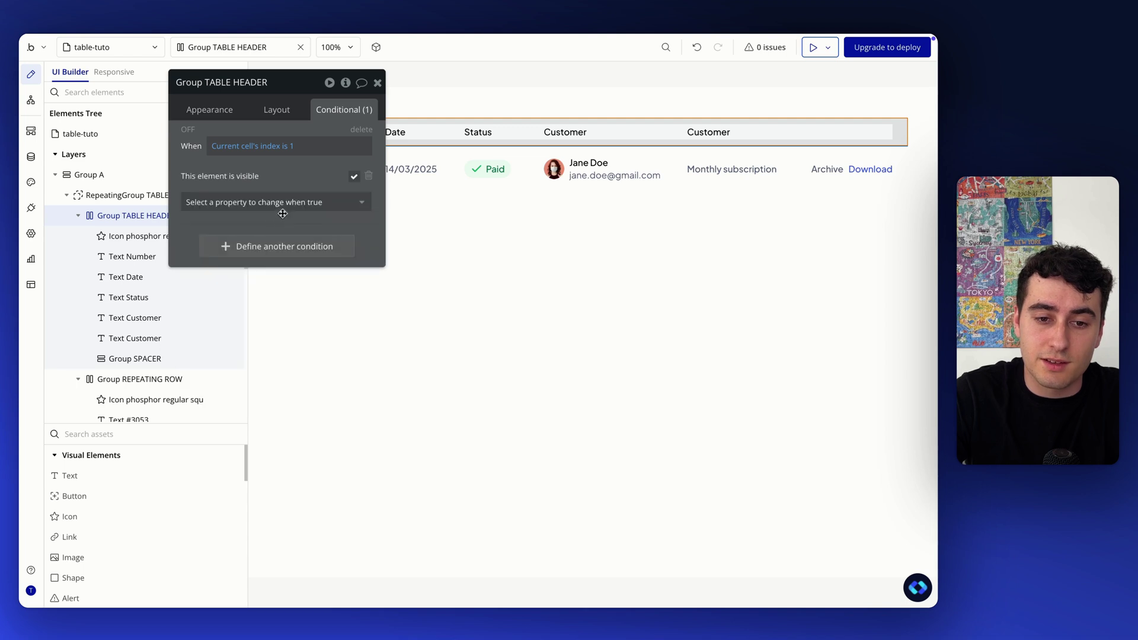
{"action": "left_click_drag", "start_coordinate": [328, 180], "coordinate": [284, 252]}
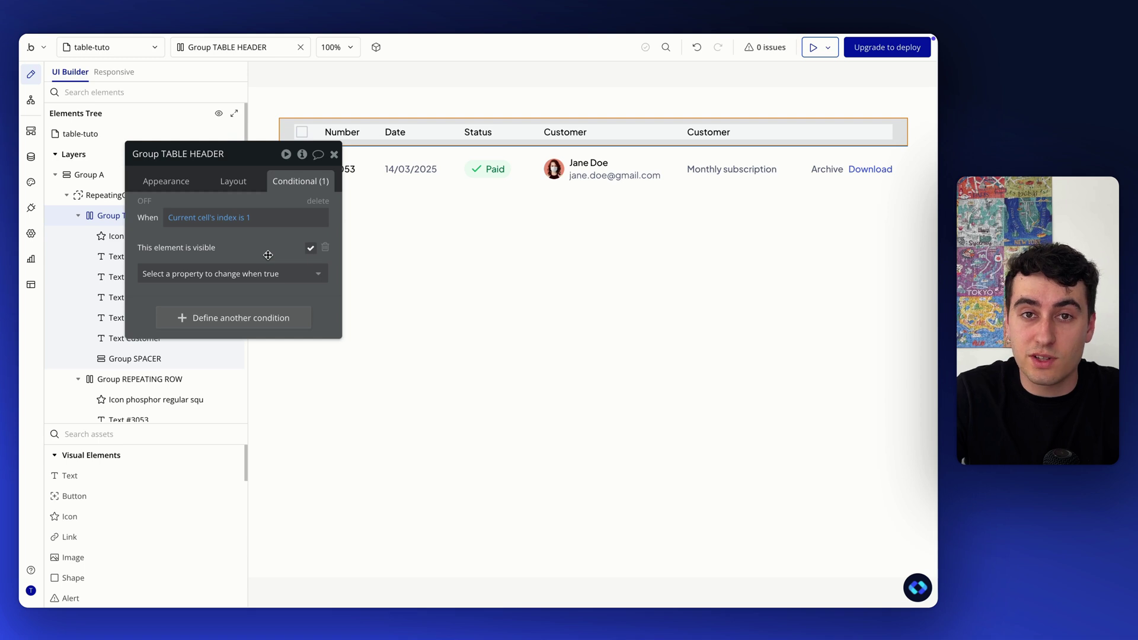
Step: Reload the page preview and examine where the table header is shown and how its labels line up with the columns
{"action": "left_click", "coordinate": [284, 31]}
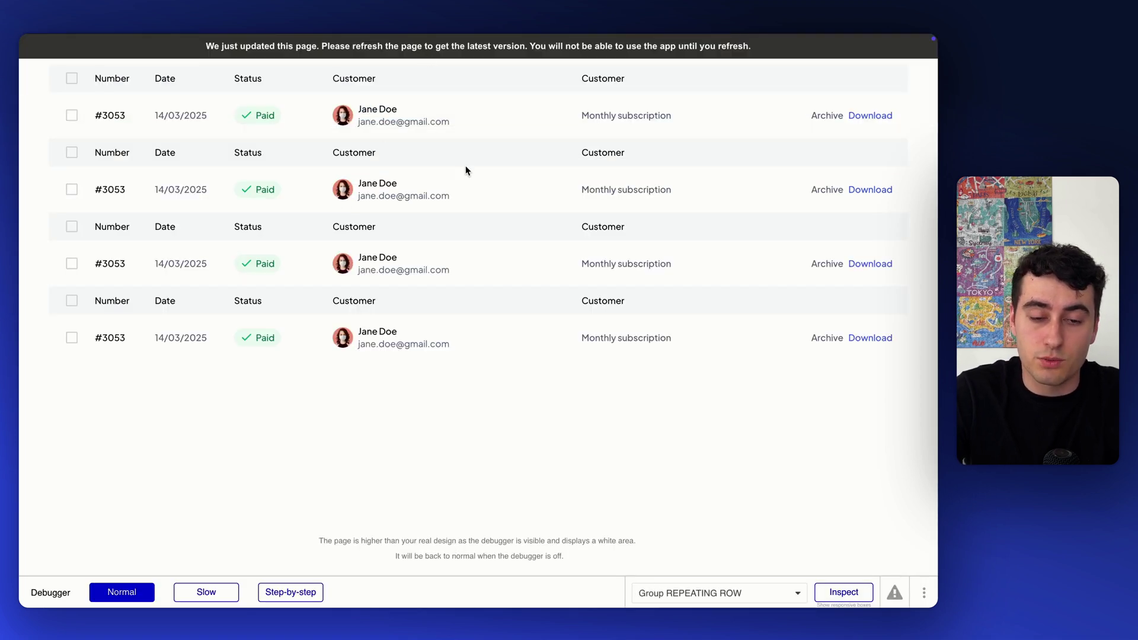
{"action": "key", "text": "super+r"}
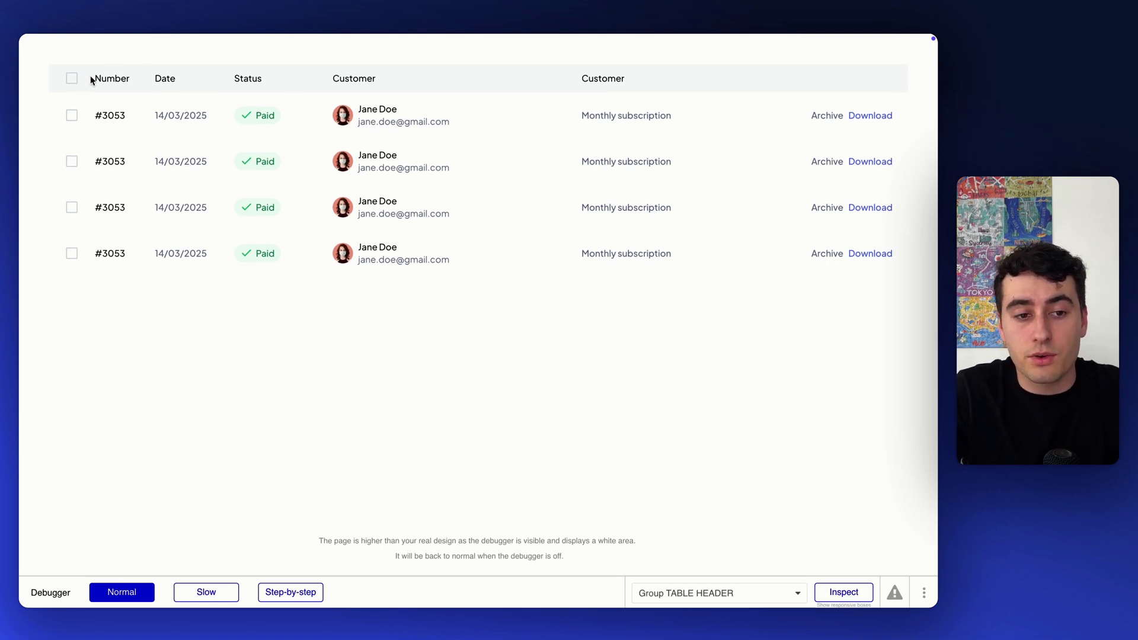
{"action": "left_click_drag", "start_coordinate": [92, 79], "coordinate": [232, 85]}
{"action": "double_click", "coordinate": [245, 78]}
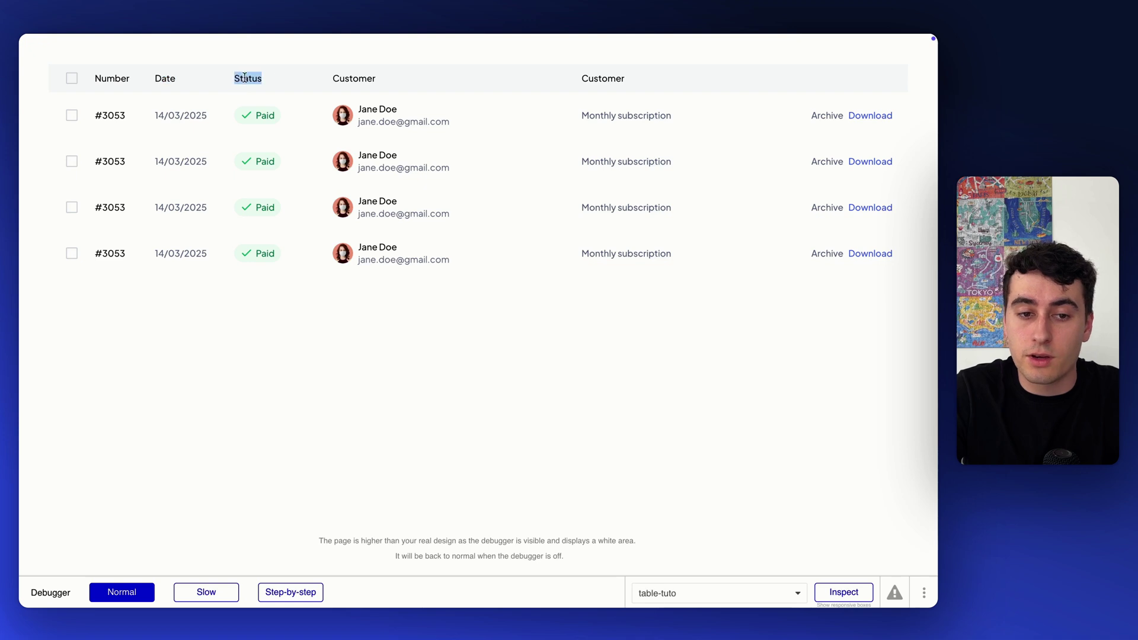
{"action": "left_click", "coordinate": [342, 77]}
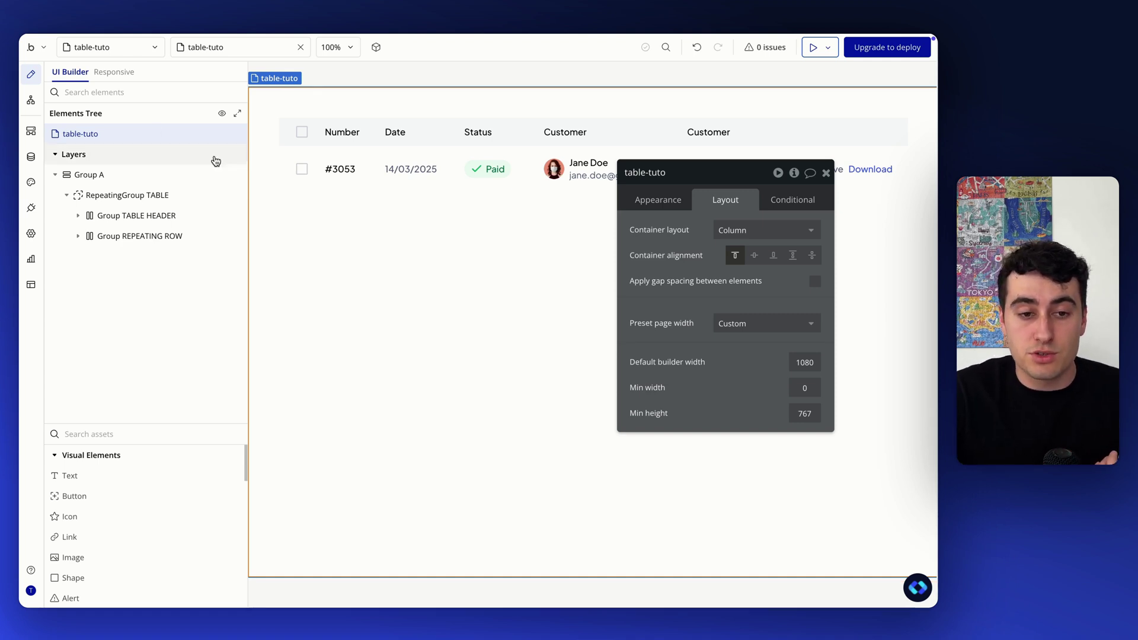
Step: Switch the page to the responsive view and show the hidden table header group there
{"action": "left_click", "coordinate": [115, 73]}
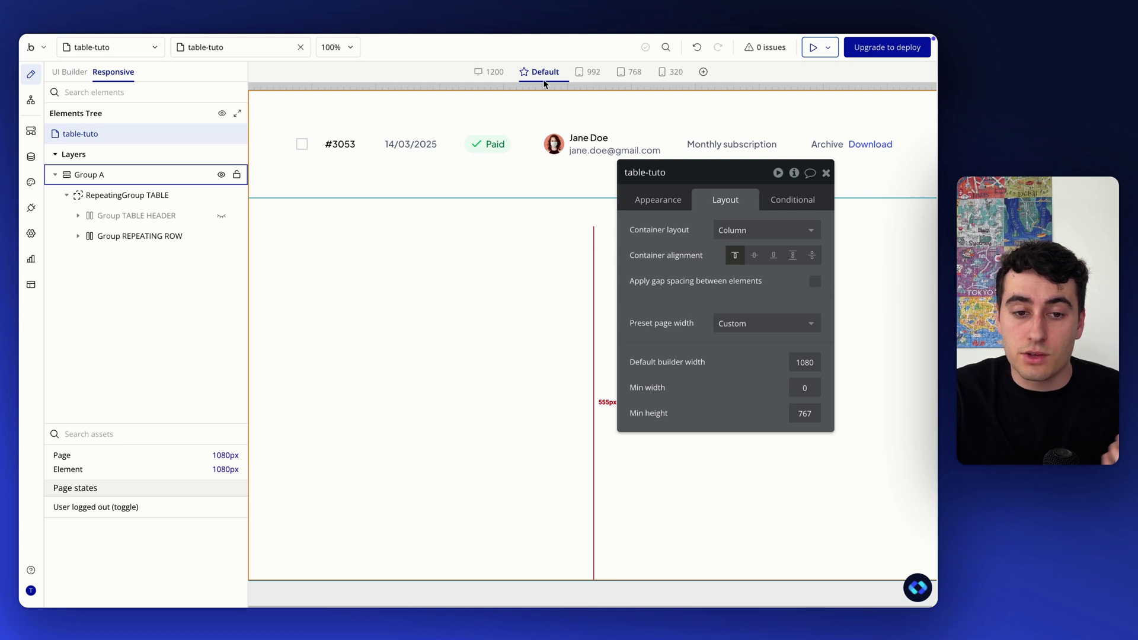
{"action": "left_click", "coordinate": [219, 219]}
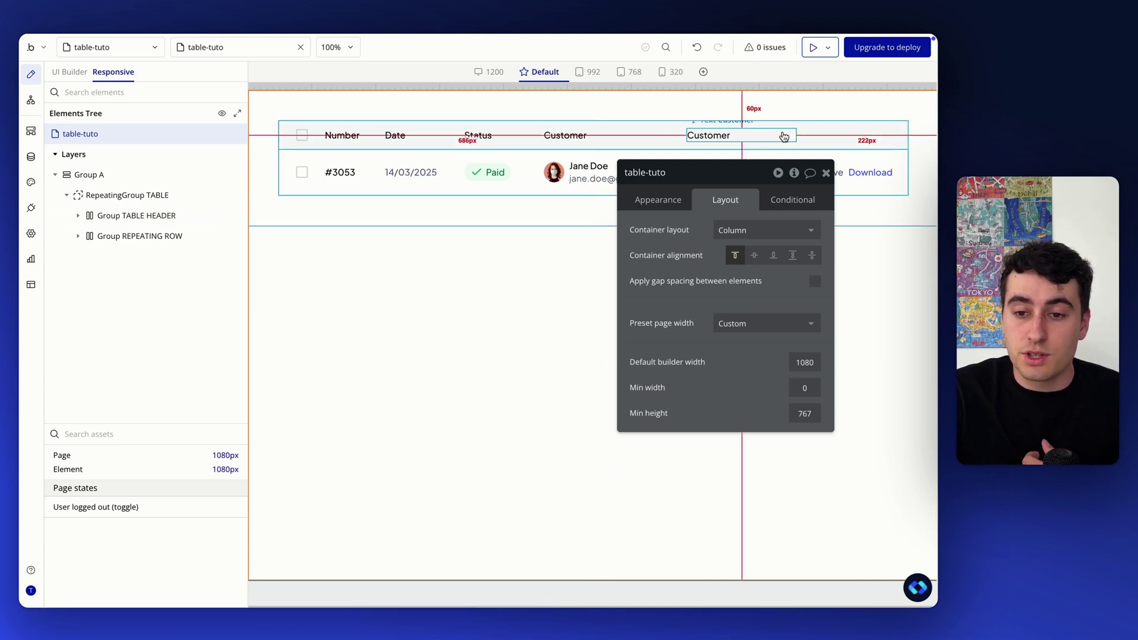
Step: Examine how the table wraps at 992 px and at about 474 px page width, and return to the default width
{"action": "left_click", "coordinate": [590, 77]}
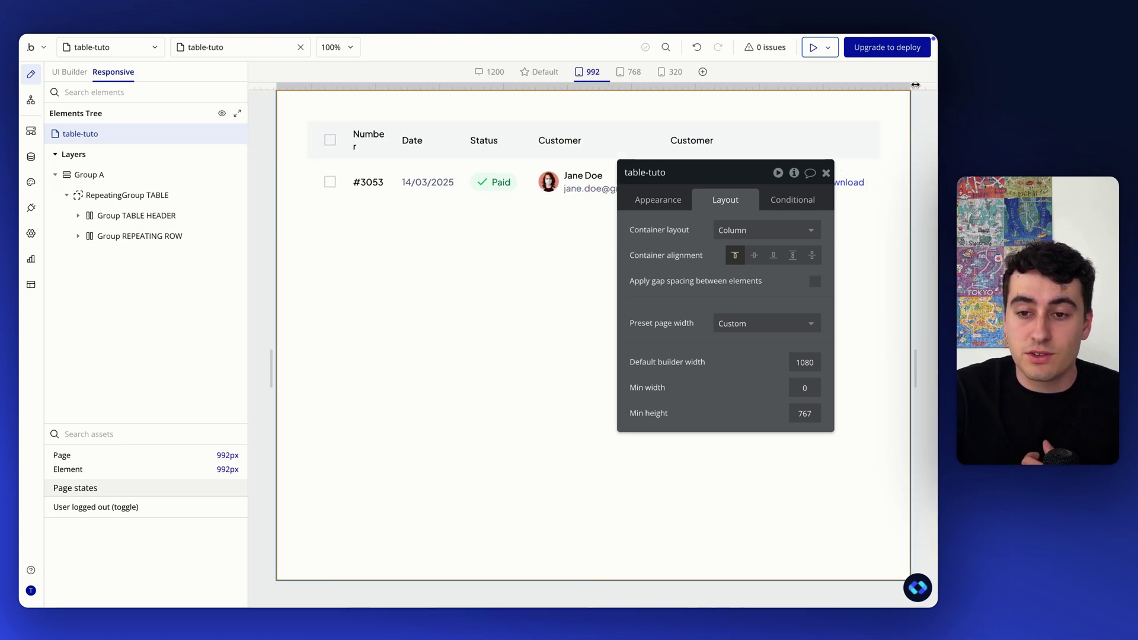
{"action": "left_click_drag", "start_coordinate": [911, 89], "coordinate": [745, 97]}
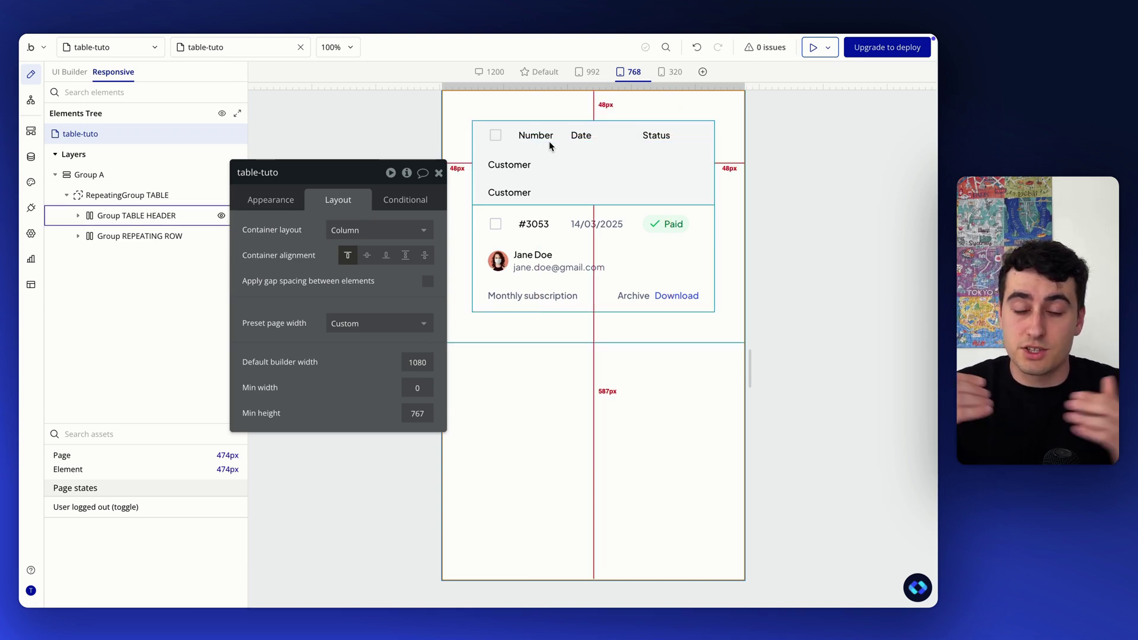
{"action": "left_click", "coordinate": [543, 74]}
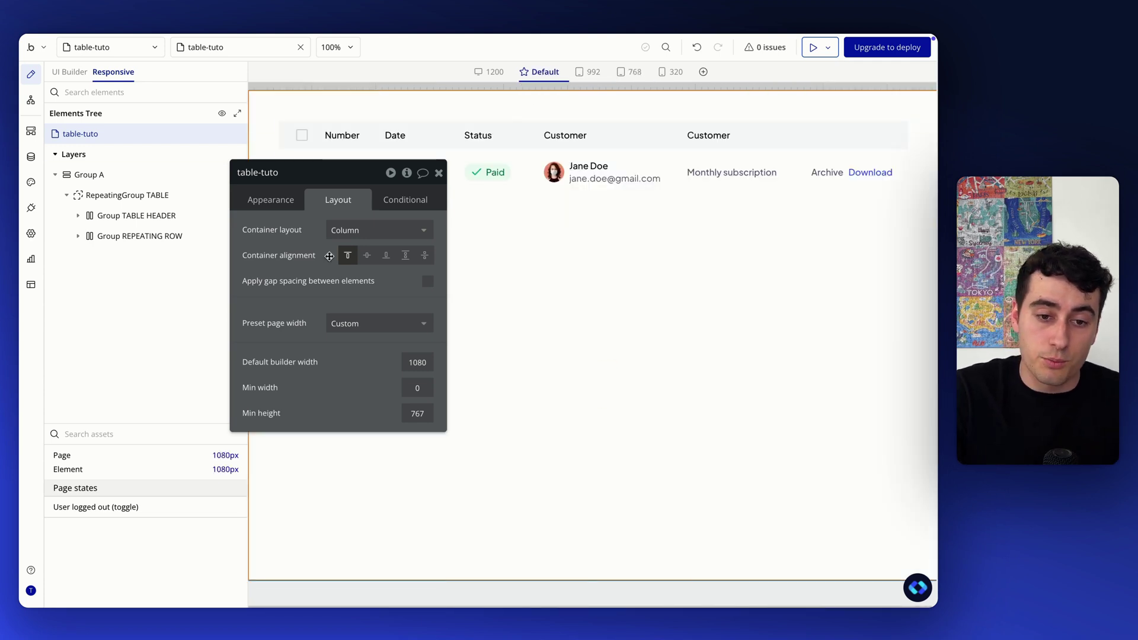
{"action": "left_click_drag", "start_coordinate": [295, 248], "coordinate": [673, 303]}
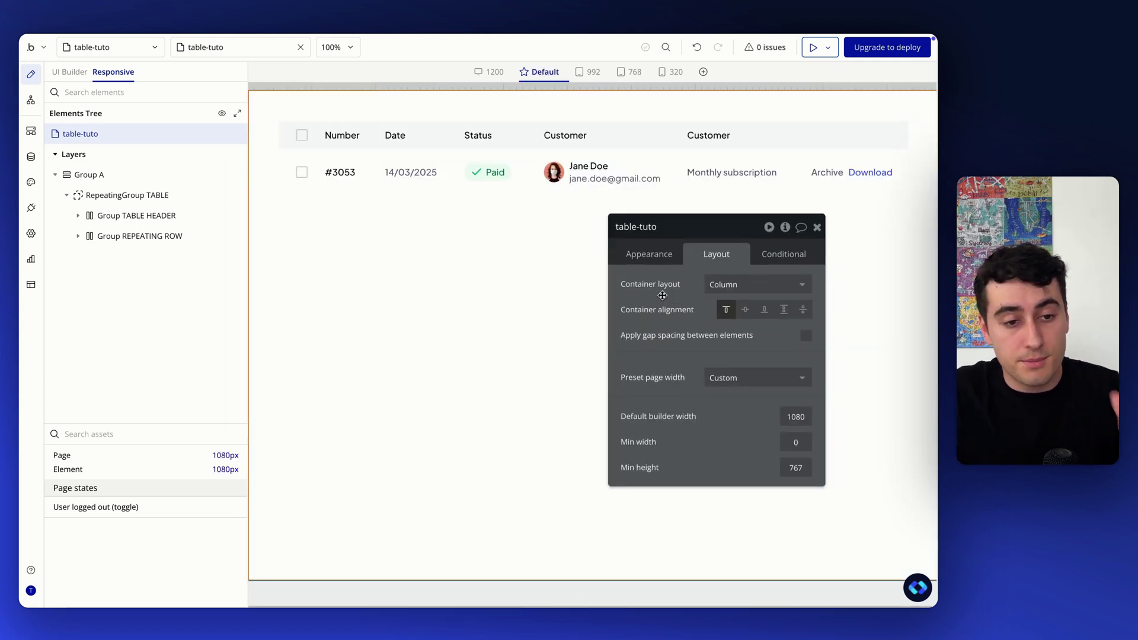
Step: Narrow the page to about 1000 px and set the minimum width of Group TABLE HEADER to 950 px
{"action": "left_click", "coordinate": [165, 212]}
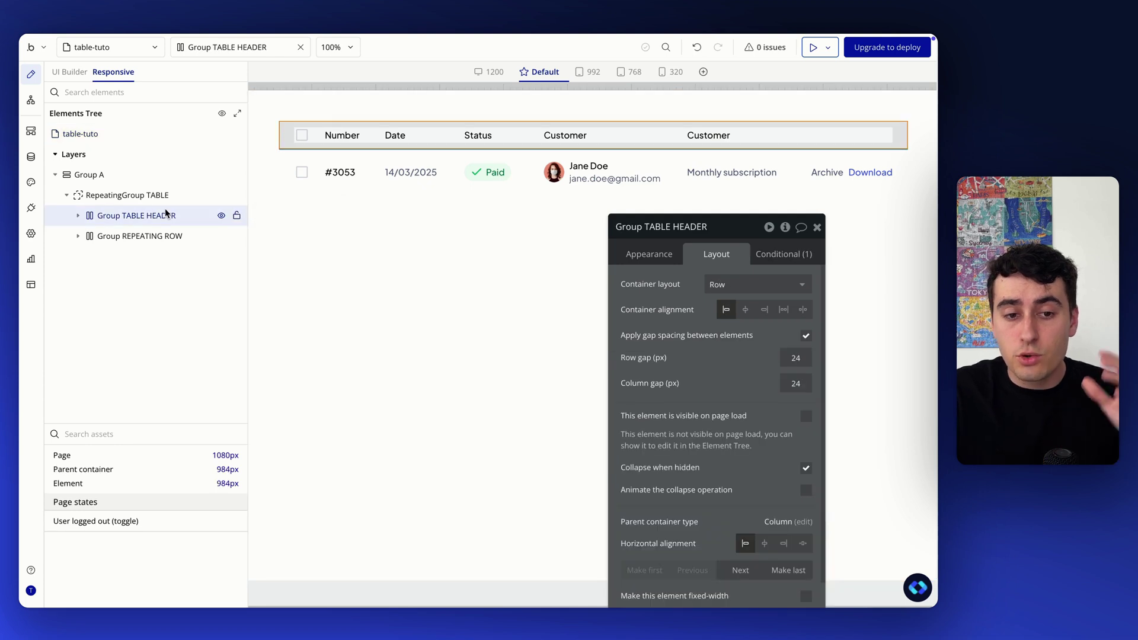
{"action": "left_click", "coordinate": [150, 194]}
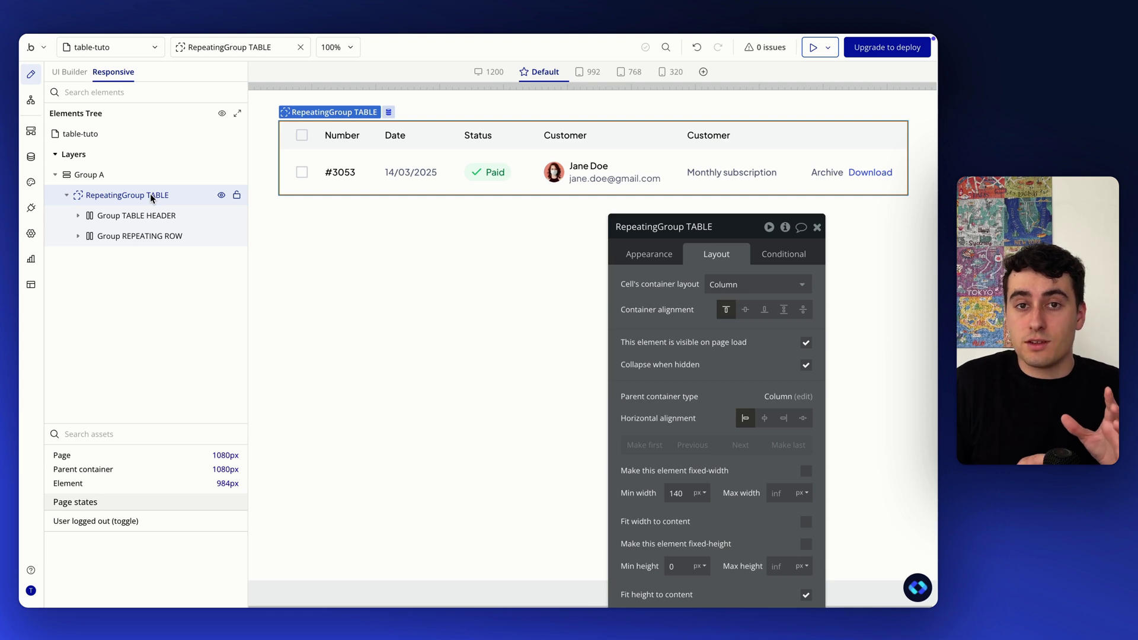
{"action": "left_click", "coordinate": [152, 215]}
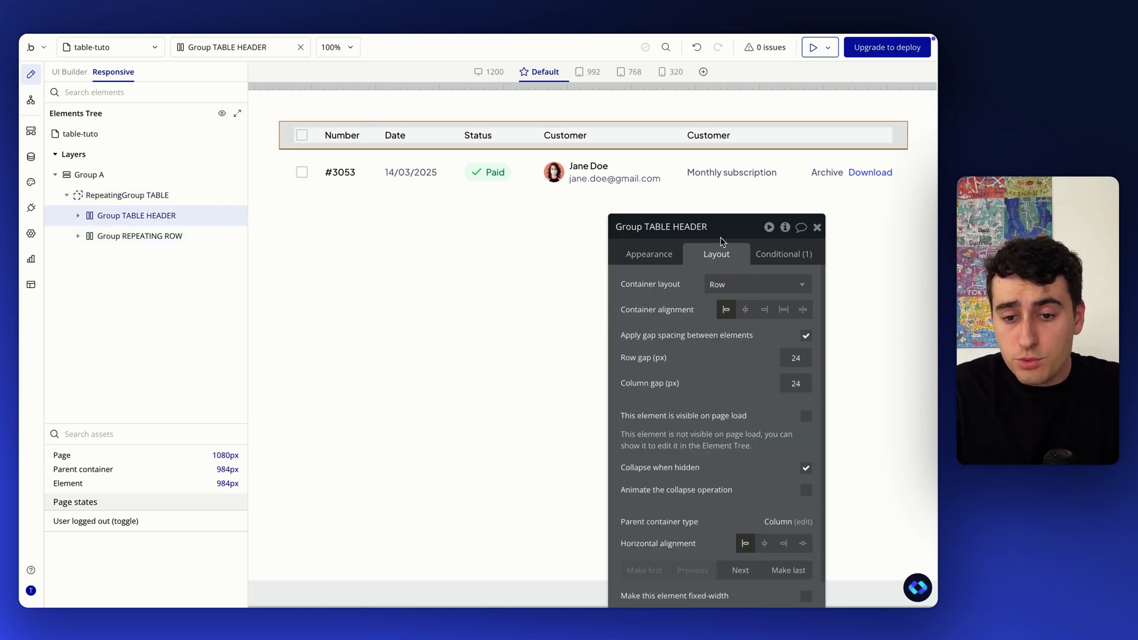
{"action": "scroll", "coordinate": [713, 317], "scroll_direction": "down", "scroll_amount": 5}
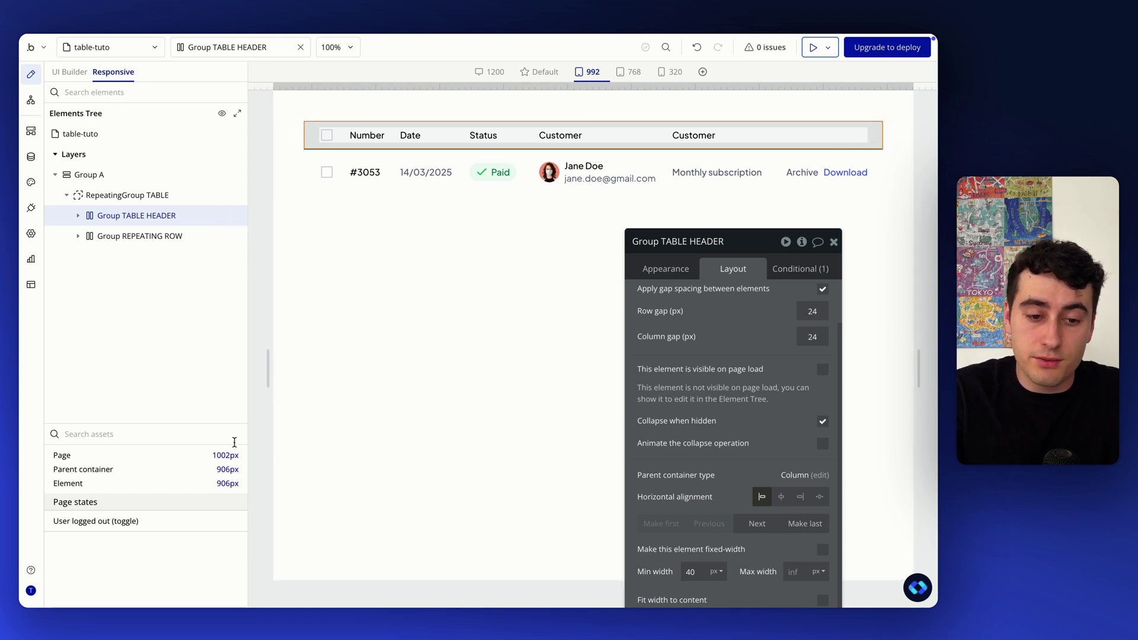
{"action": "left_click_drag", "start_coordinate": [914, 86], "coordinate": [915, 85]}
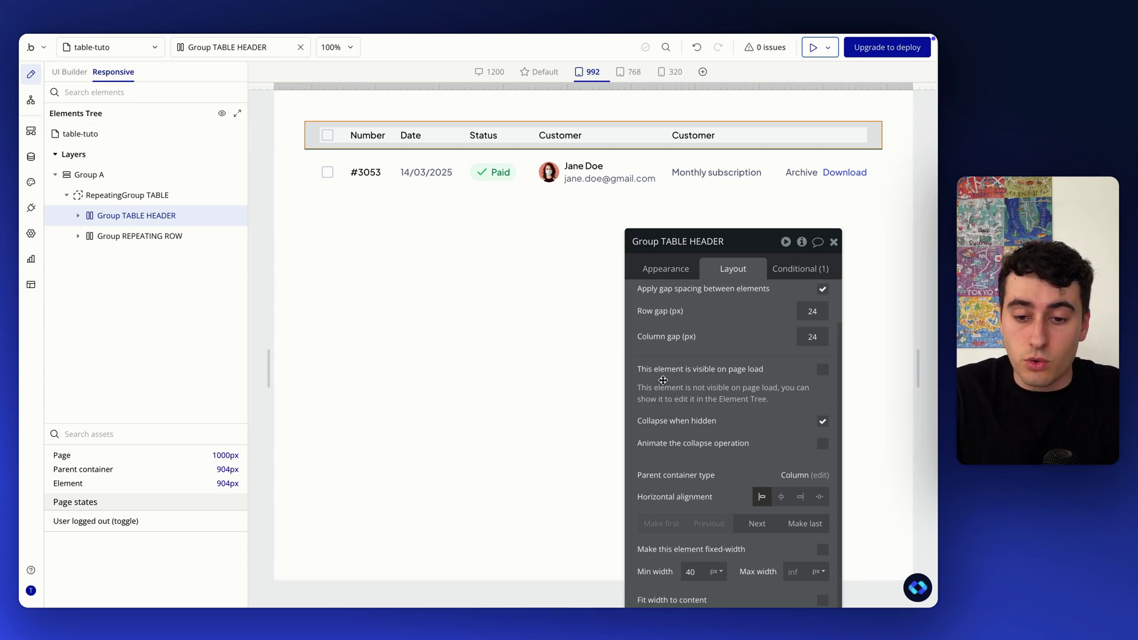
{"action": "left_click_drag", "start_coordinate": [684, 403], "coordinate": [750, 281]}
{"action": "scroll", "coordinate": [751, 281], "scroll_direction": "down", "scroll_amount": 2}
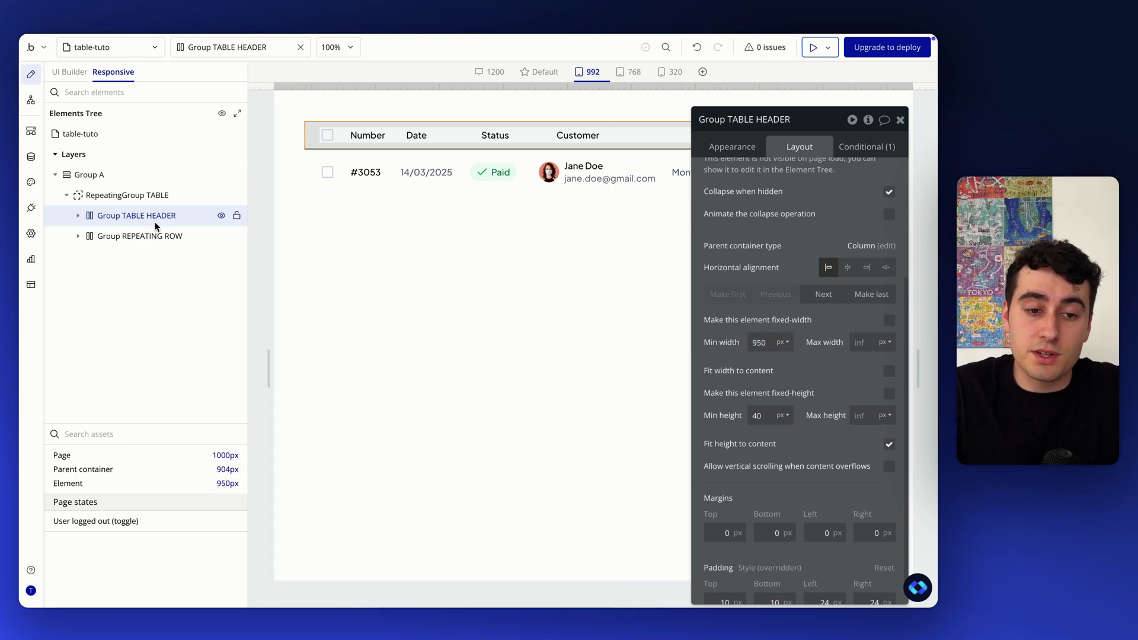
Step: Set the minimum width of Group REPEATING ROW to 950 px
{"action": "left_click", "coordinate": [341, 186]}
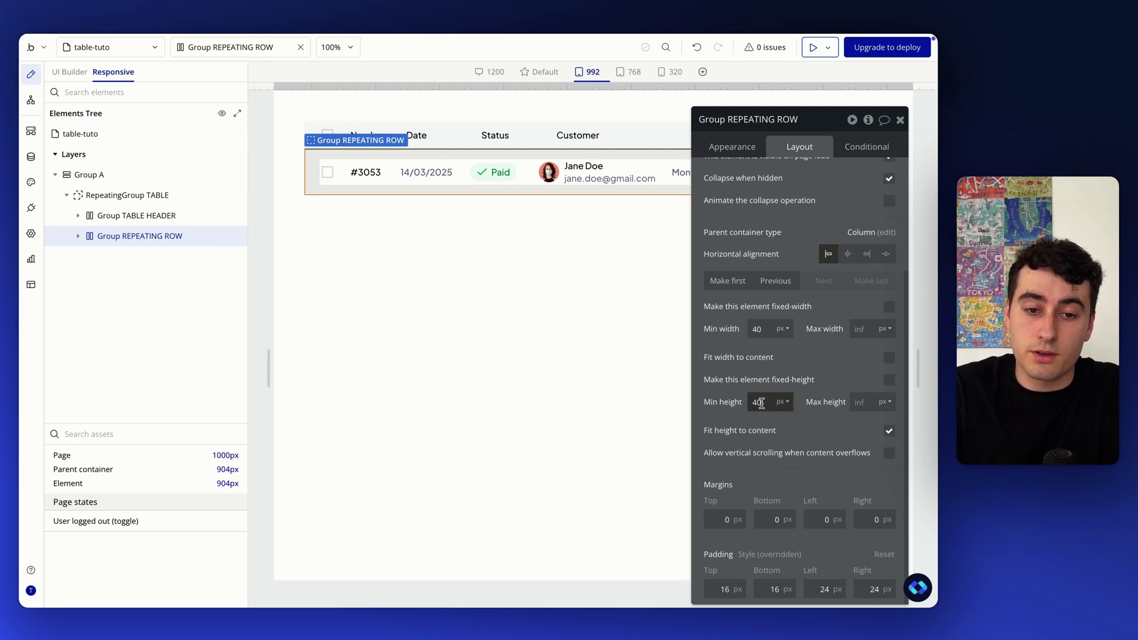
{"action": "double_click", "coordinate": [760, 329]}
{"action": "type", "text": "950"}
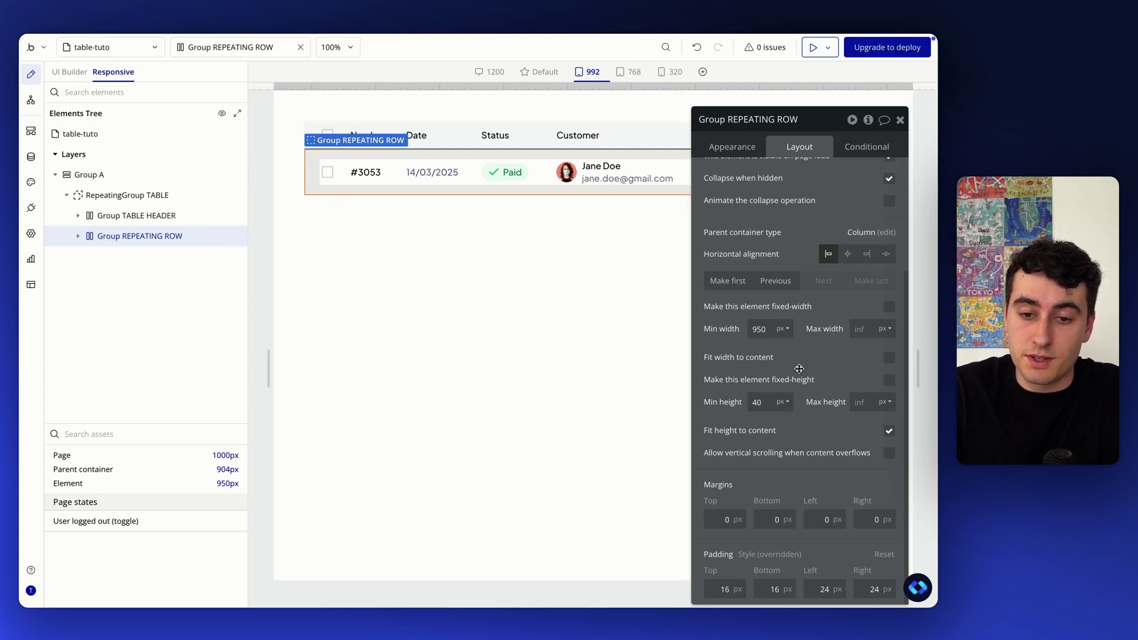
Step: Narrow the page to about 848 px to check how the header and row overflow together
{"action": "left_click_drag", "start_coordinate": [799, 368], "coordinate": [608, 523]}
{"action": "left_click", "coordinate": [847, 303]}
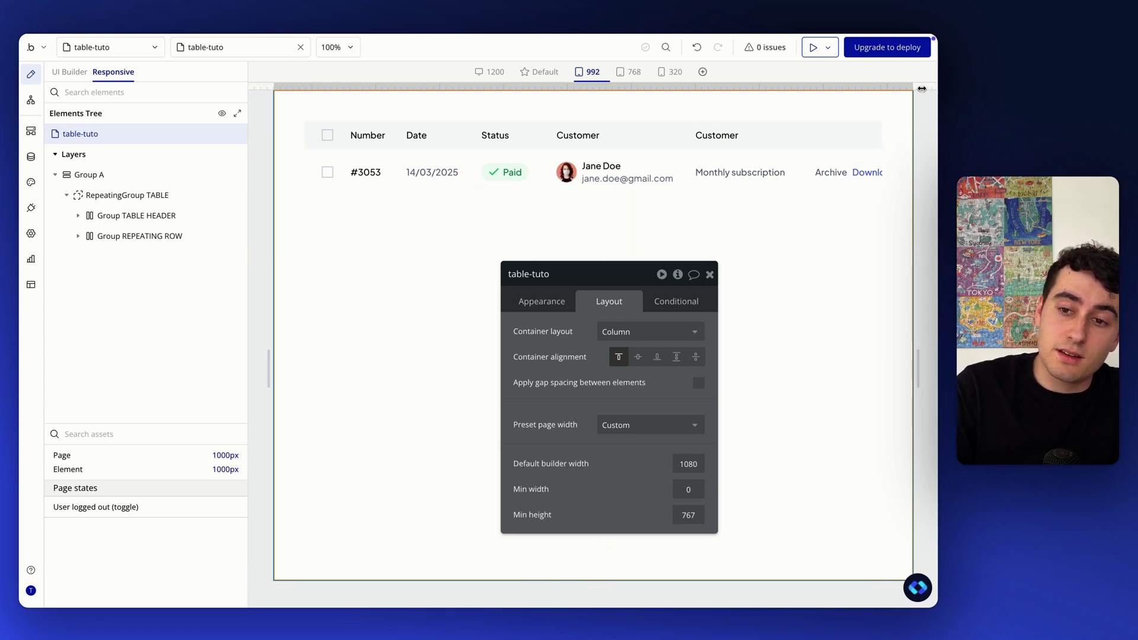
{"action": "left_click_drag", "start_coordinate": [917, 90], "coordinate": [866, 90]}
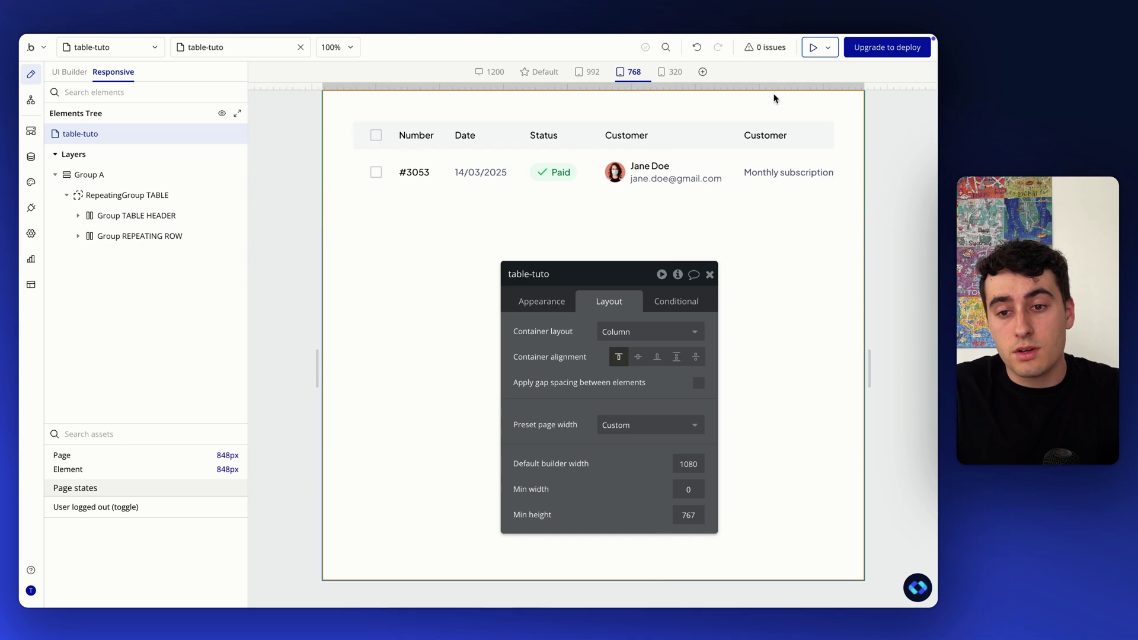
Step: Switch to the reloaded page preview and open the browser's developer tools with a wide responsive device view
{"action": "left_click", "coordinate": [304, 71]}
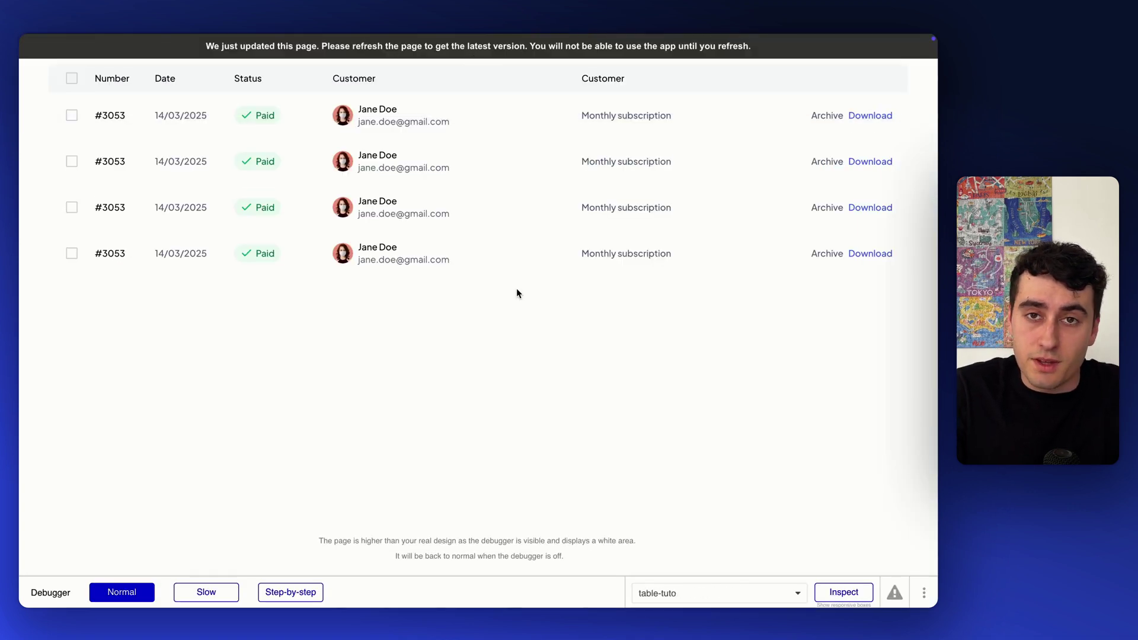
{"action": "right_click", "coordinate": [471, 323]}
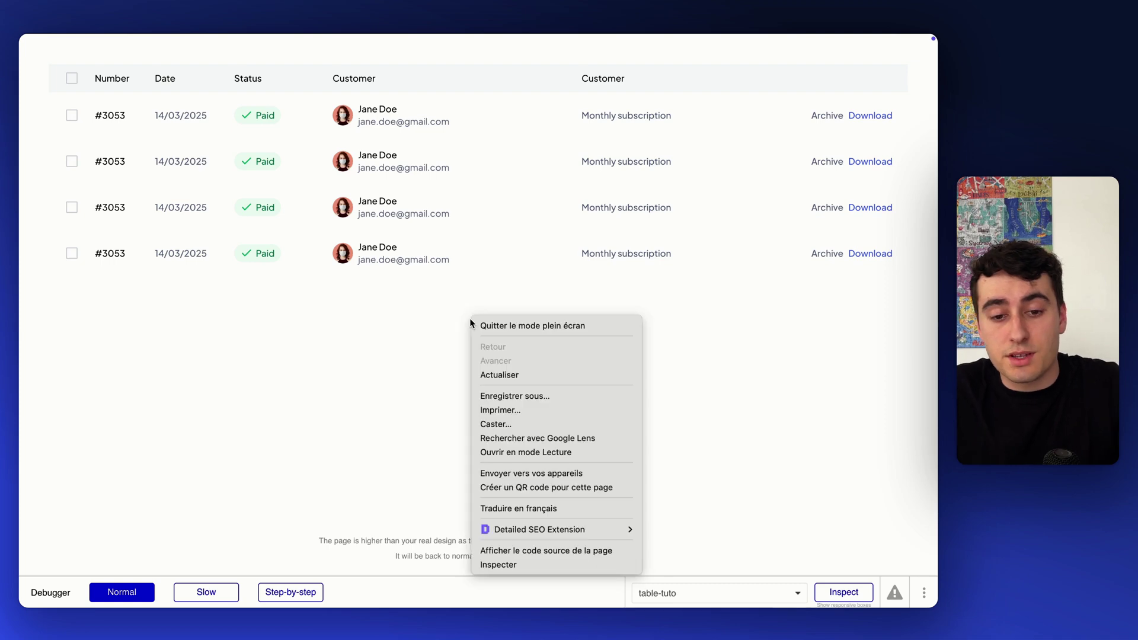
{"action": "left_click", "coordinate": [508, 564]}
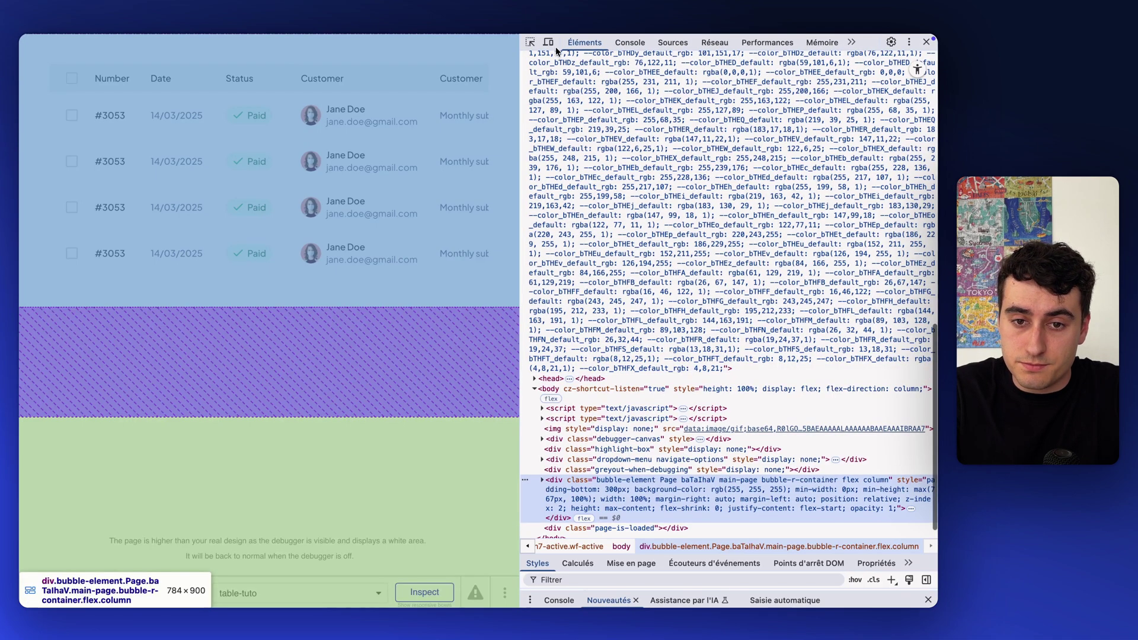
{"action": "left_click", "coordinate": [548, 41]}
{"action": "left_click_drag", "start_coordinate": [521, 82], "coordinate": [854, 81]}
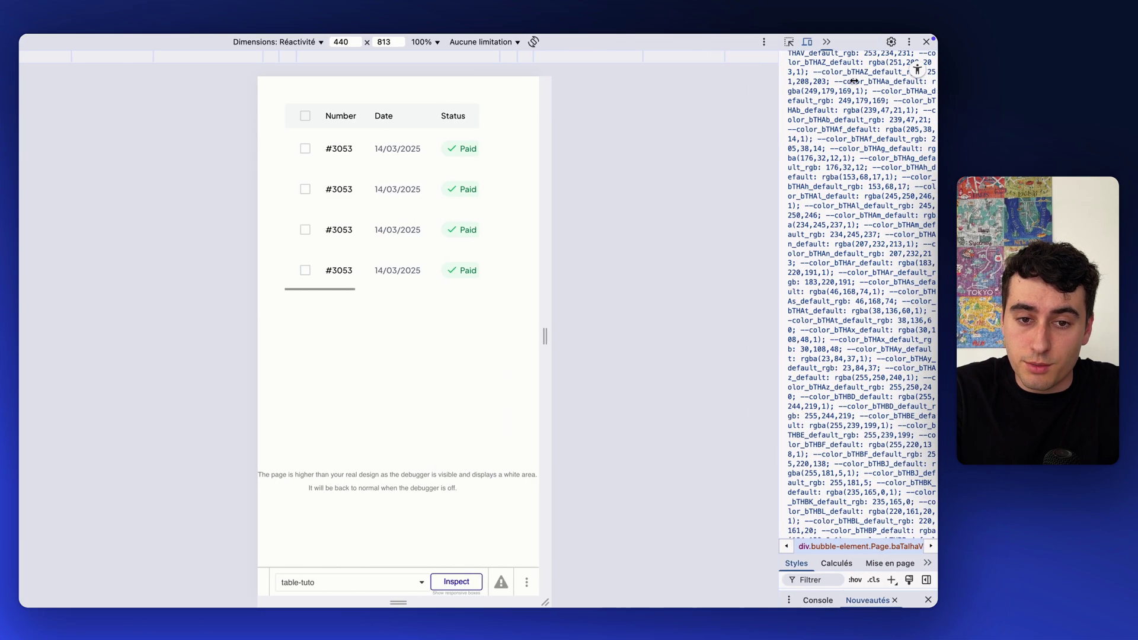
Step: Test the table's horizontal scrolling in the preview at about 766 px and about 521 px width
{"action": "left_click_drag", "start_coordinate": [552, 186], "coordinate": [643, 197]}
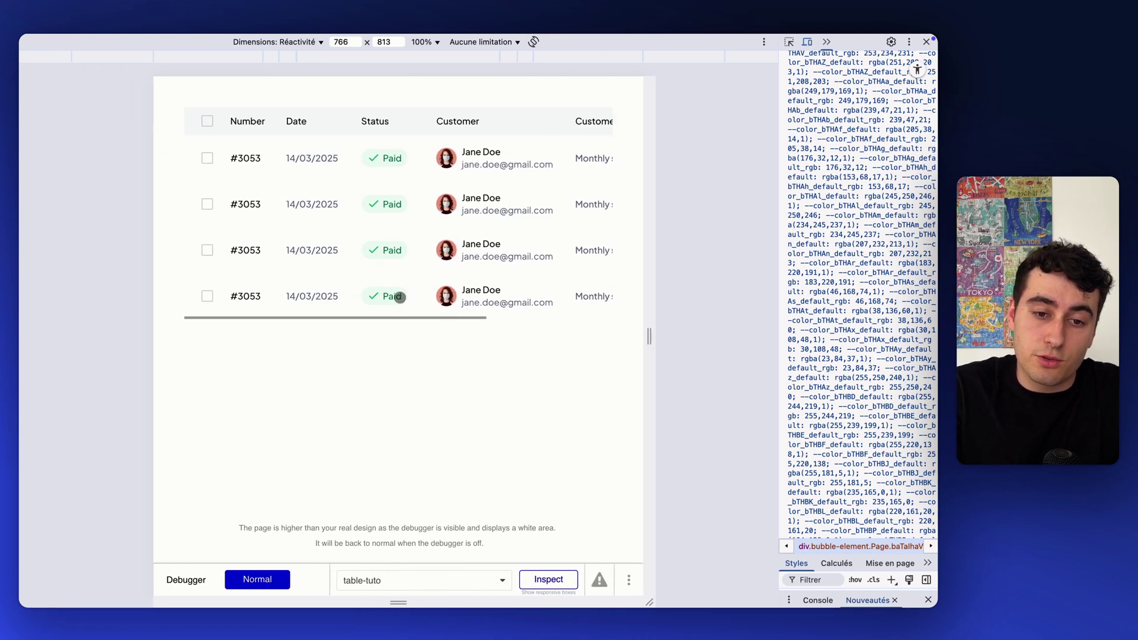
{"action": "scroll", "coordinate": [432, 224], "scroll_direction": "right", "scroll_amount": 5}
{"action": "scroll", "coordinate": [432, 223], "scroll_direction": "left", "scroll_amount": 5}
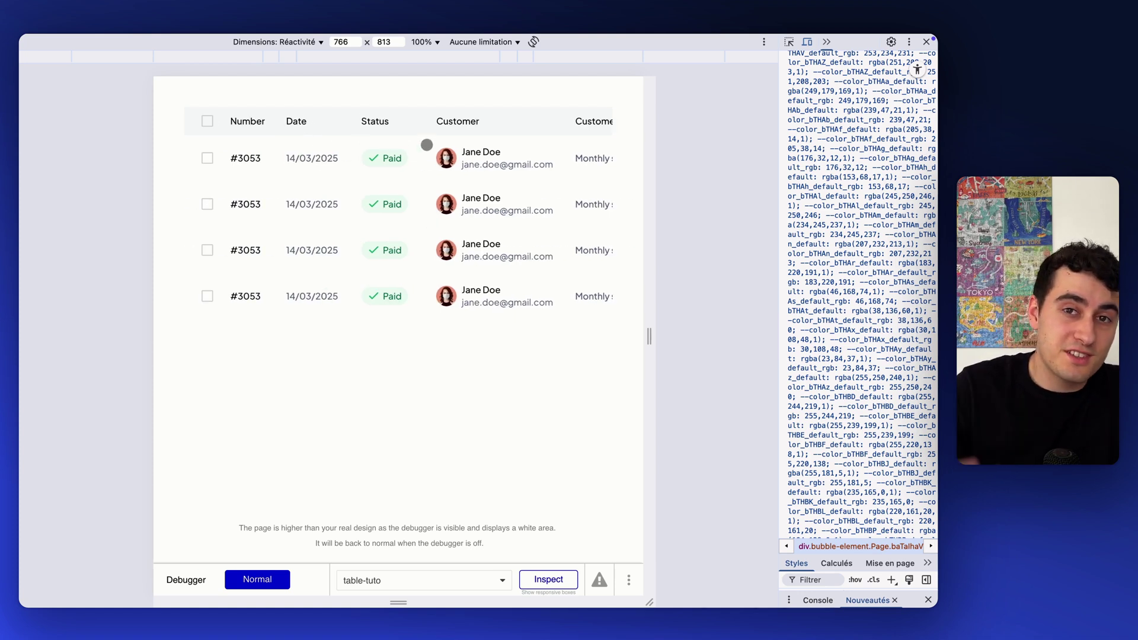
{"action": "left_click_drag", "start_coordinate": [649, 121], "coordinate": [573, 117]}
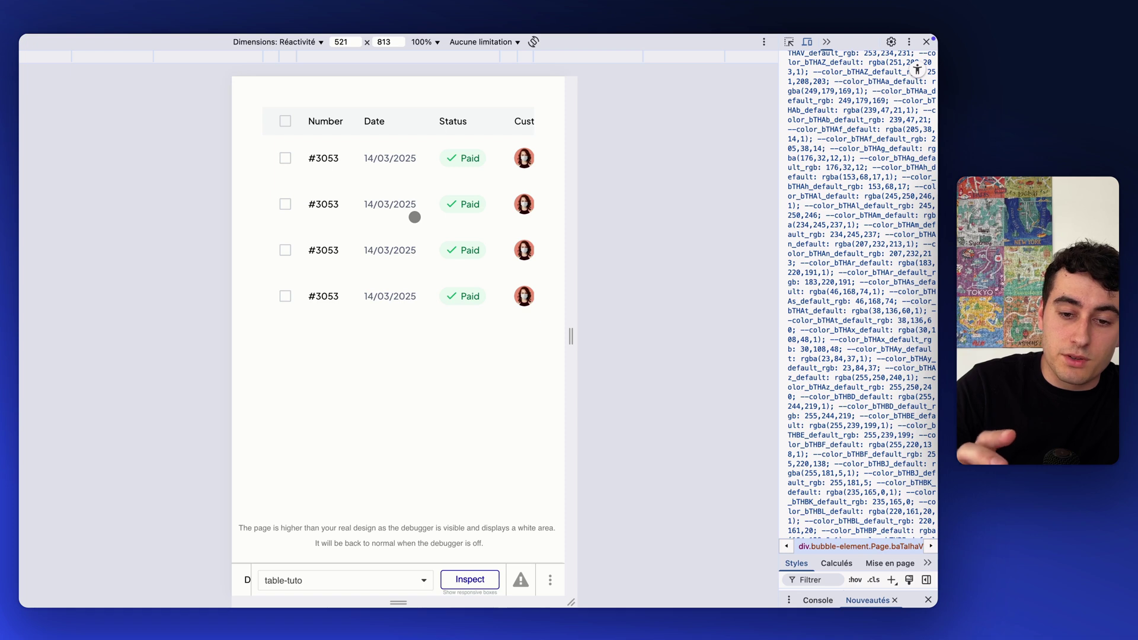
{"action": "scroll", "coordinate": [414, 217], "scroll_direction": "right", "scroll_amount": 10}
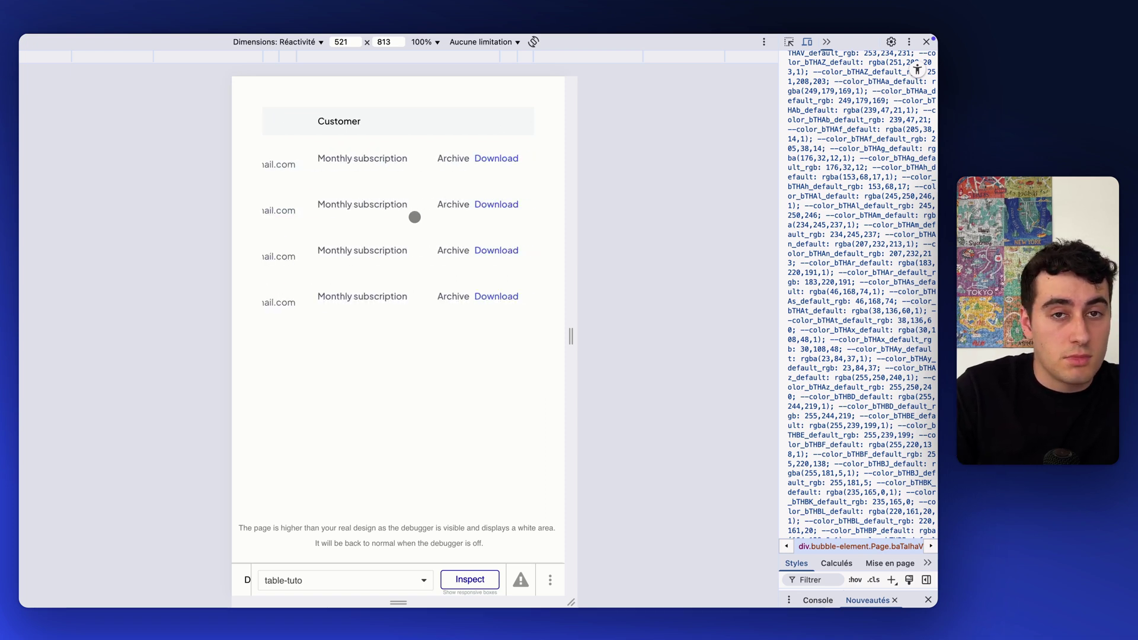
{"action": "scroll", "coordinate": [415, 217], "scroll_direction": "left", "scroll_amount": 10}
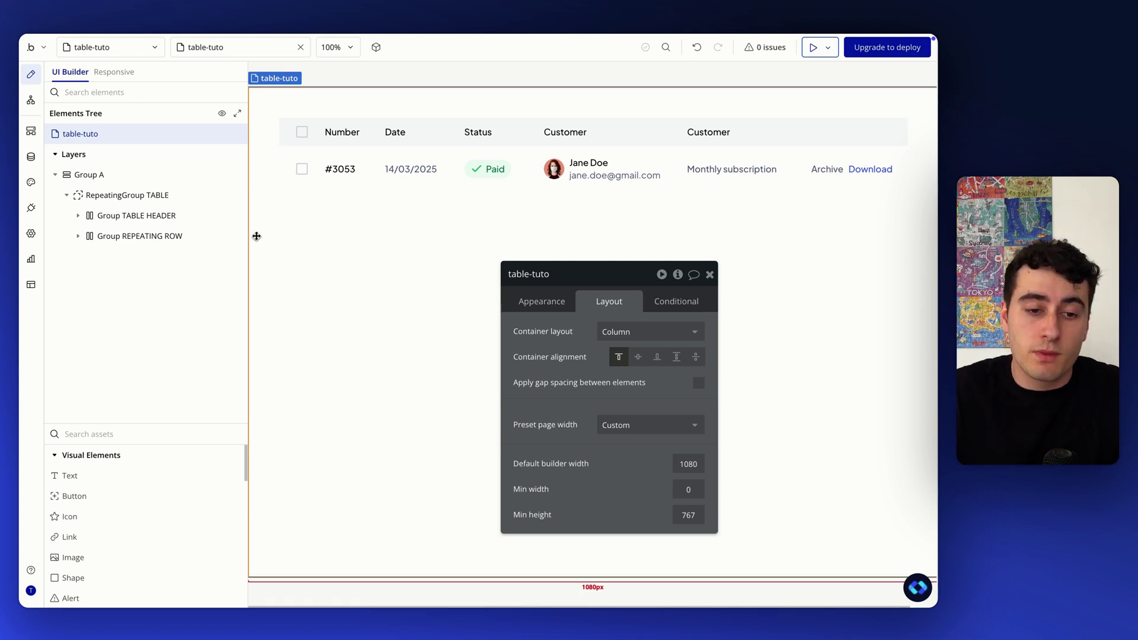
Step: In the page editor, examine the content settings of RepeatingGroup TABLE and the elements nested in Group REPEATING ROW
{"action": "left_click", "coordinate": [178, 236]}
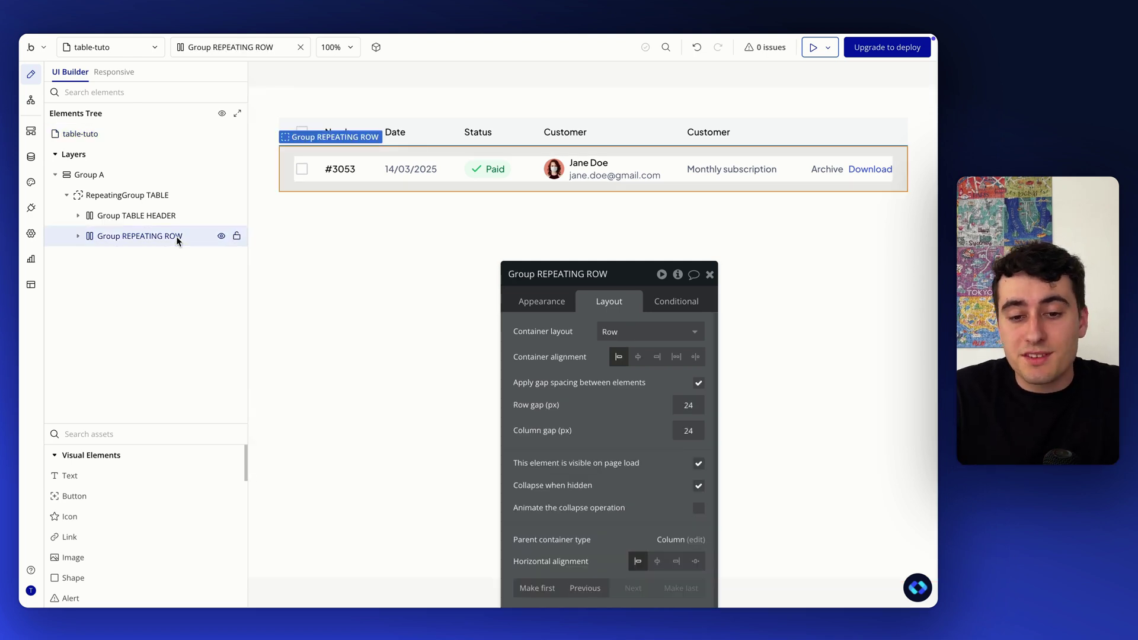
{"action": "left_click", "coordinate": [542, 301]}
{"action": "left_click", "coordinate": [121, 195]}
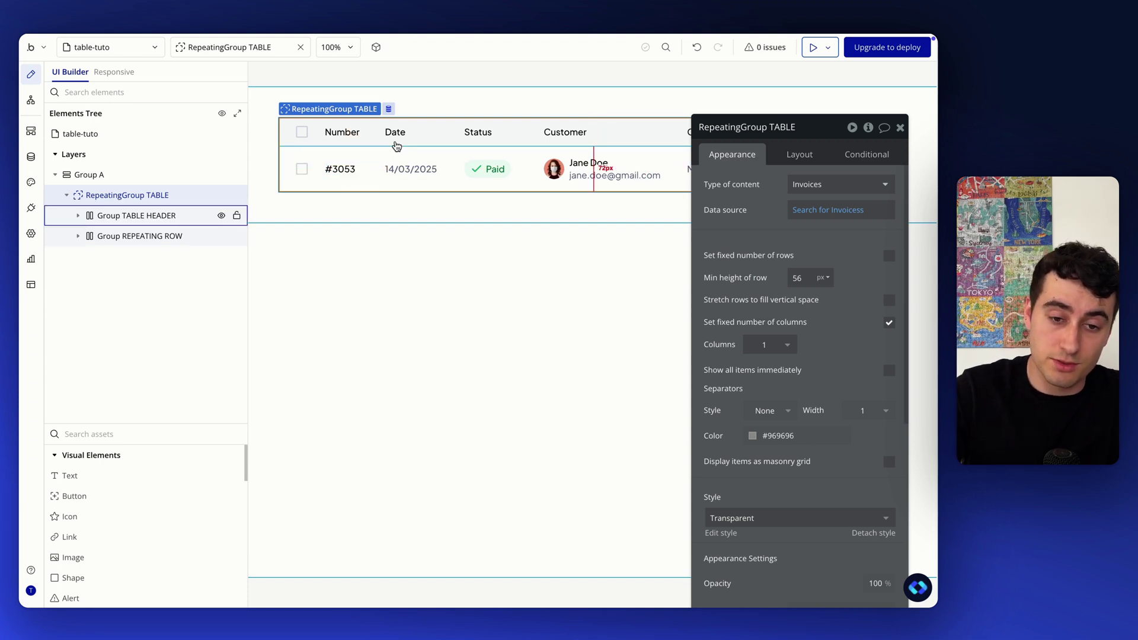
{"action": "left_click", "coordinate": [342, 173]}
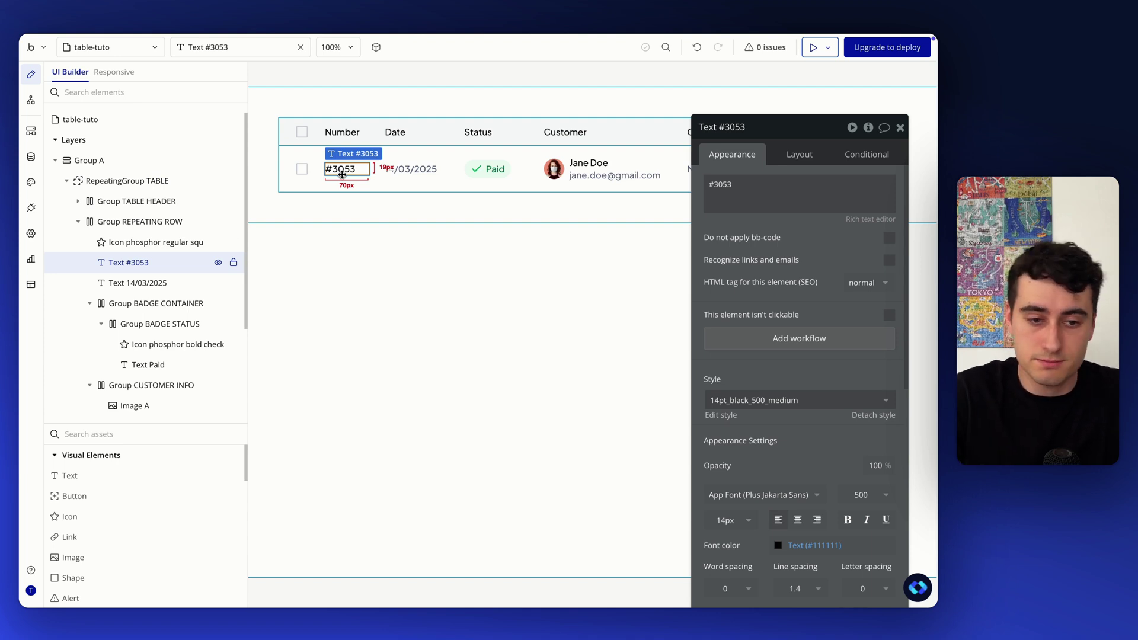
{"action": "left_click", "coordinate": [166, 223]}
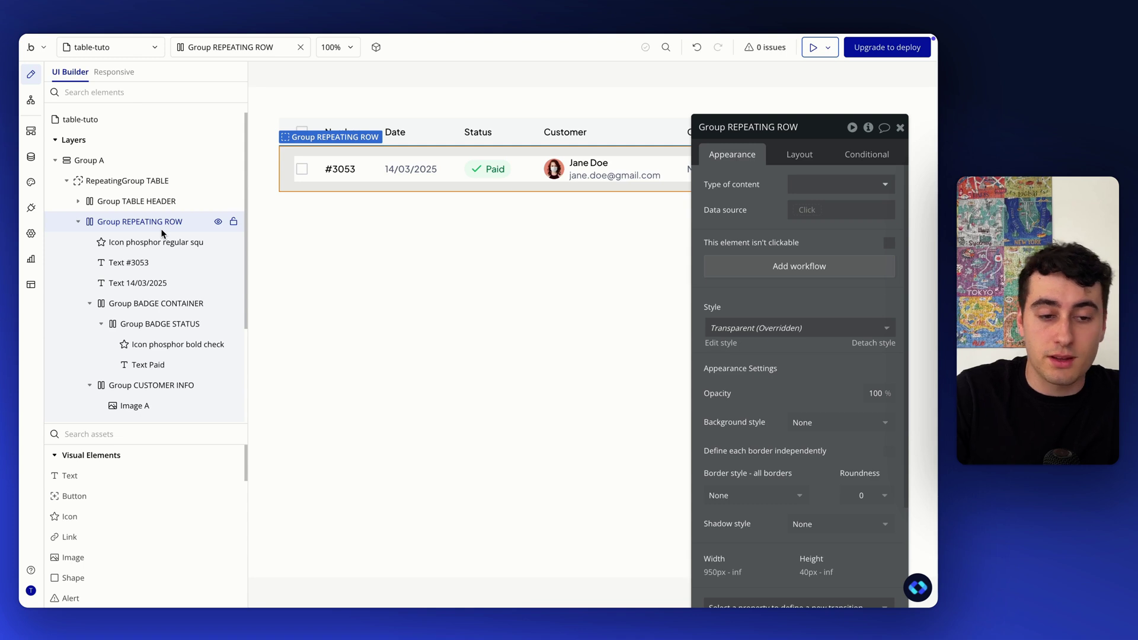
{"action": "left_click", "coordinate": [152, 184]}
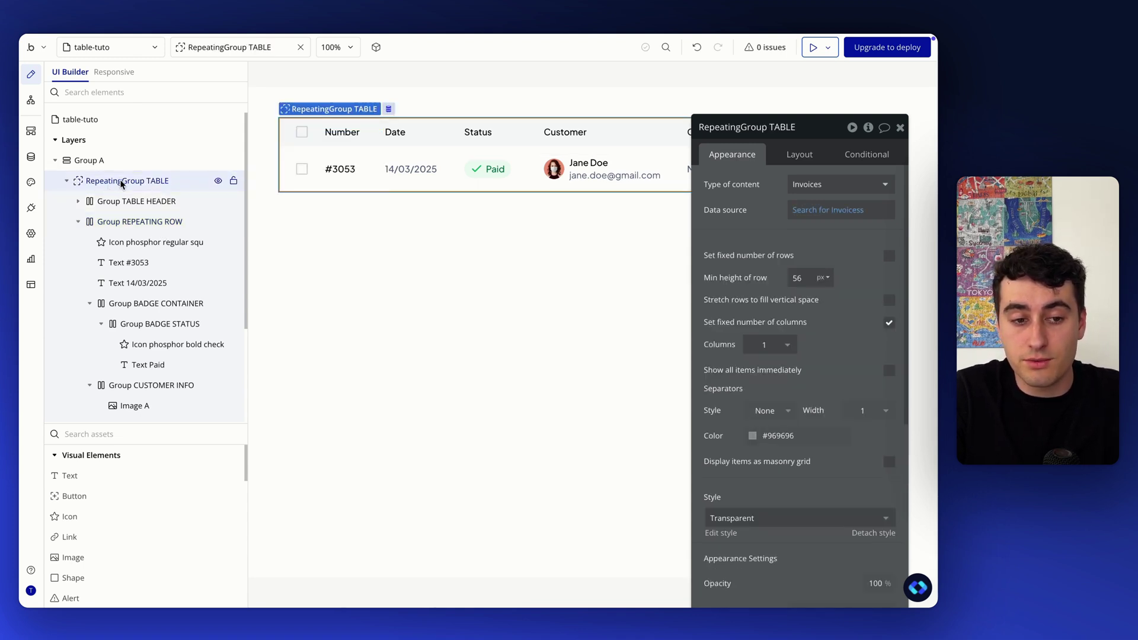
{"action": "left_click", "coordinate": [136, 223]}
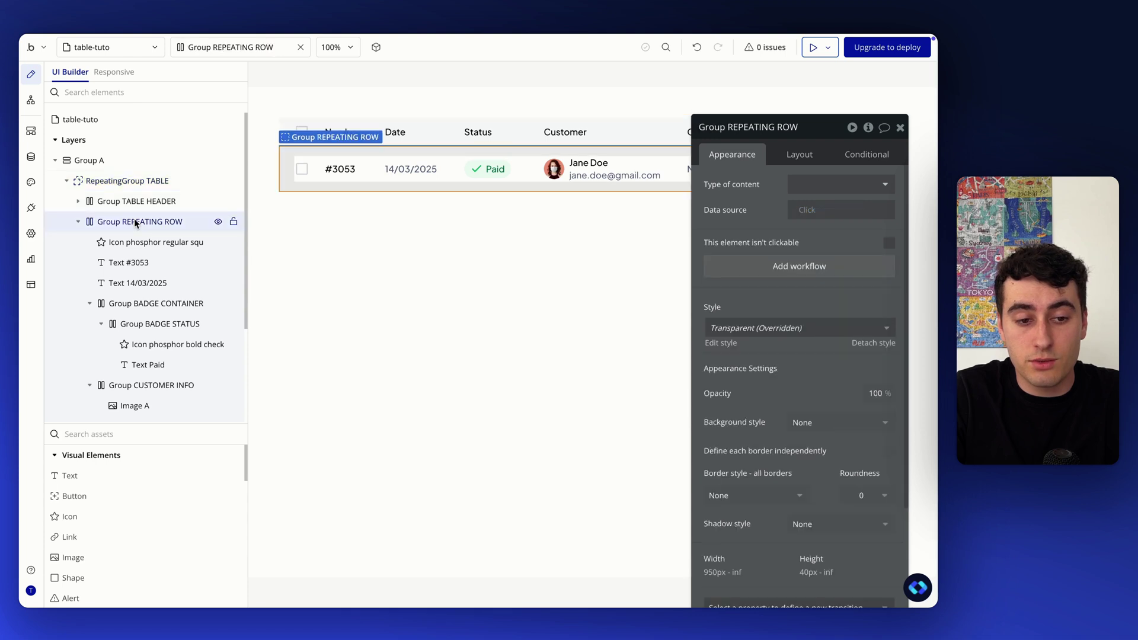
{"action": "scroll", "coordinate": [135, 249], "scroll_direction": "down", "scroll_amount": 1}
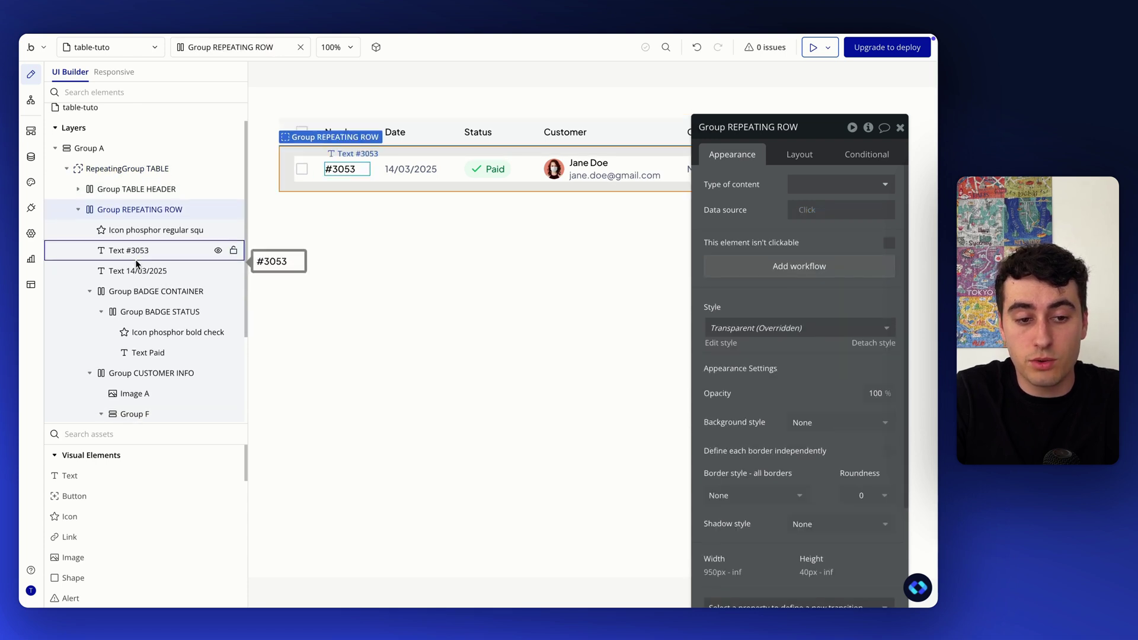
{"action": "scroll", "coordinate": [142, 255], "scroll_direction": "down", "scroll_amount": 3}
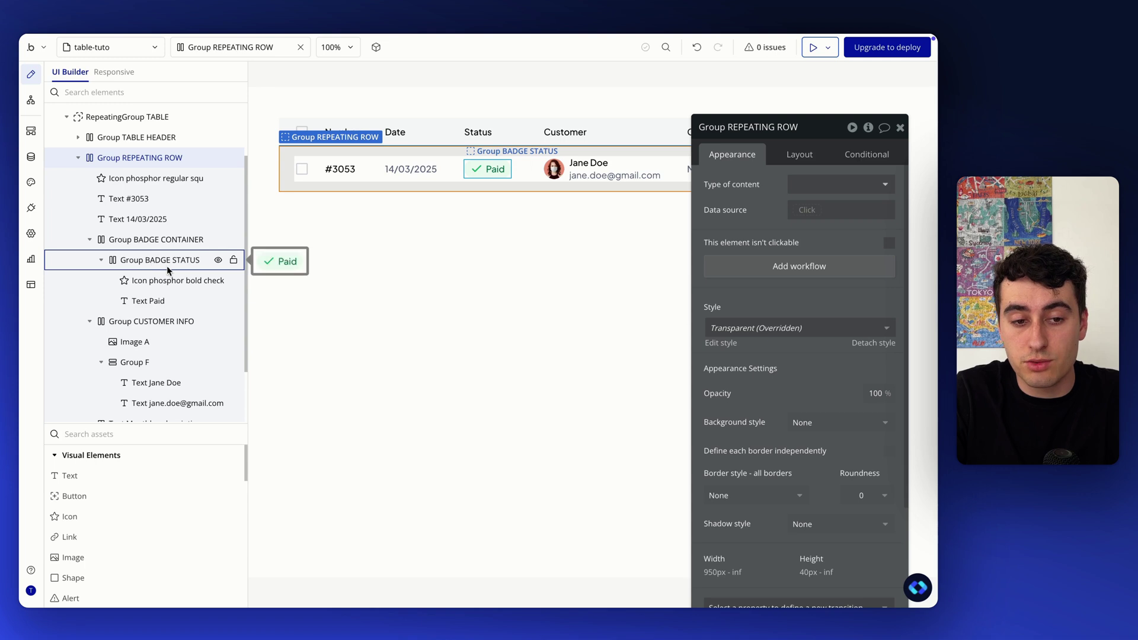
{"action": "scroll", "coordinate": [166, 265], "scroll_direction": "up", "scroll_amount": 3}
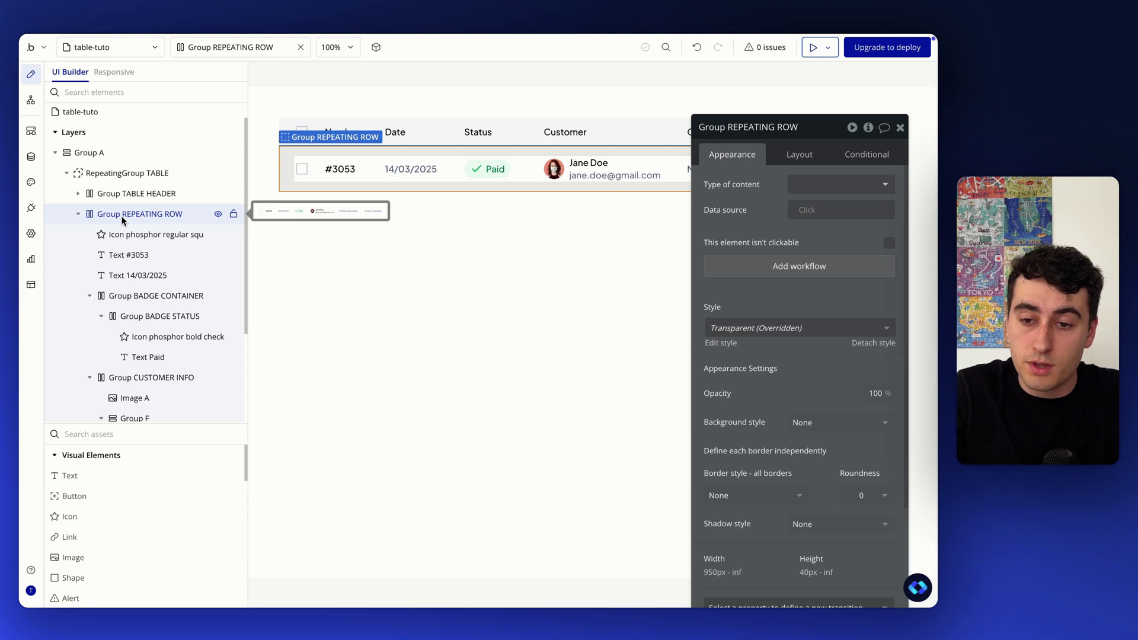
Step: Set Group REPEATING ROW's type of content to Invoices and its data source to Current cell's Invoices
{"action": "left_click", "coordinate": [825, 186]}
{"action": "type", "text": "inv"}
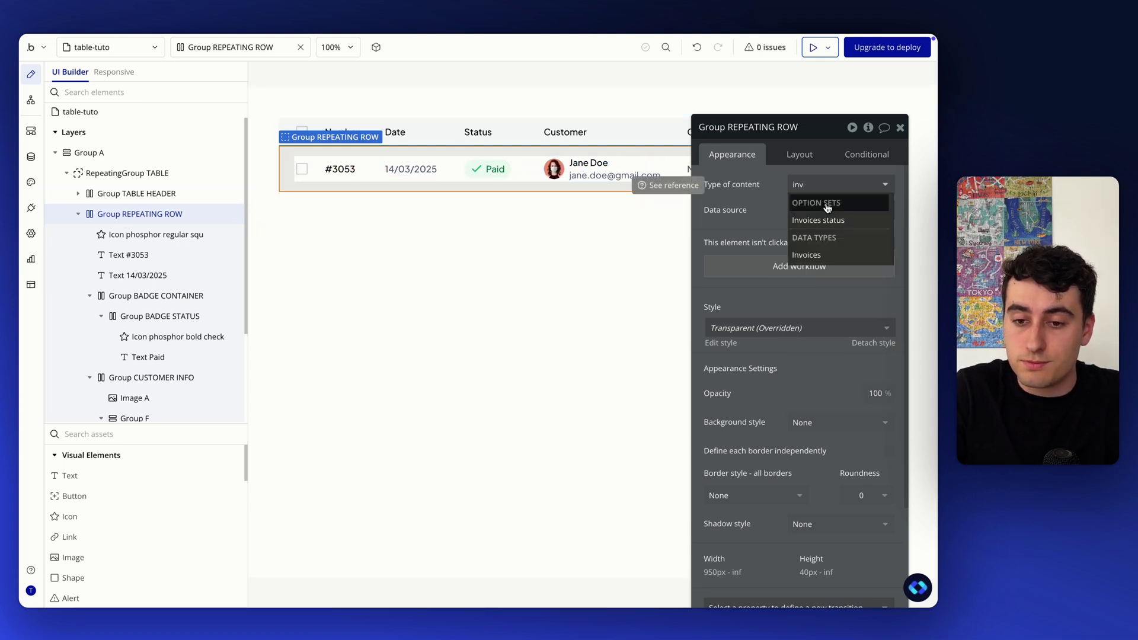
{"action": "left_click", "coordinate": [828, 256]}
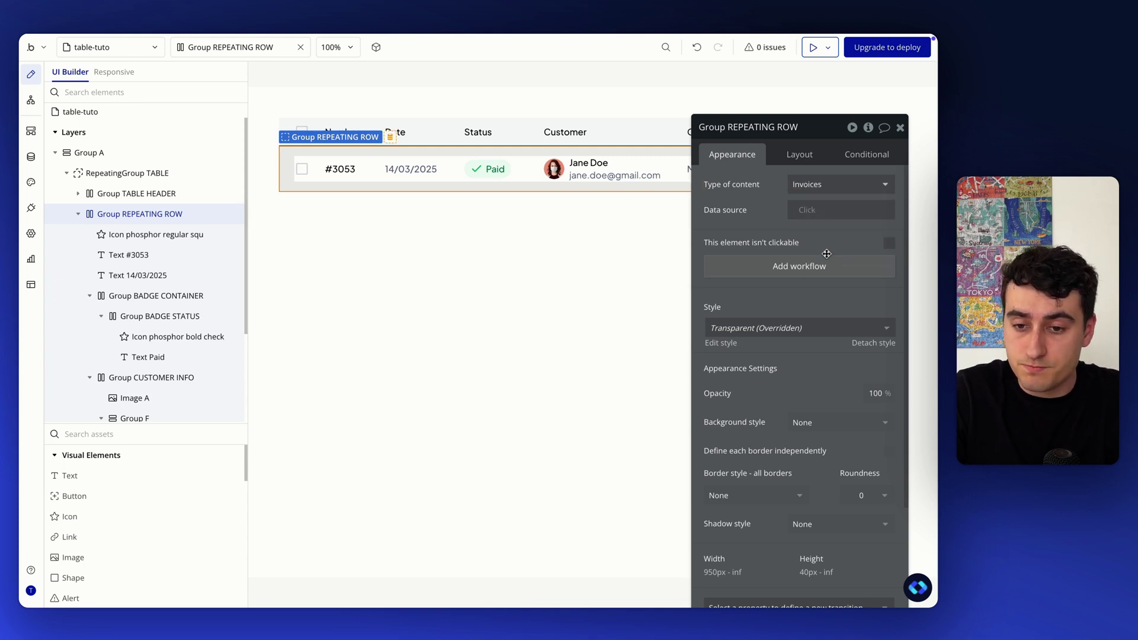
{"action": "left_click", "coordinate": [830, 210]}
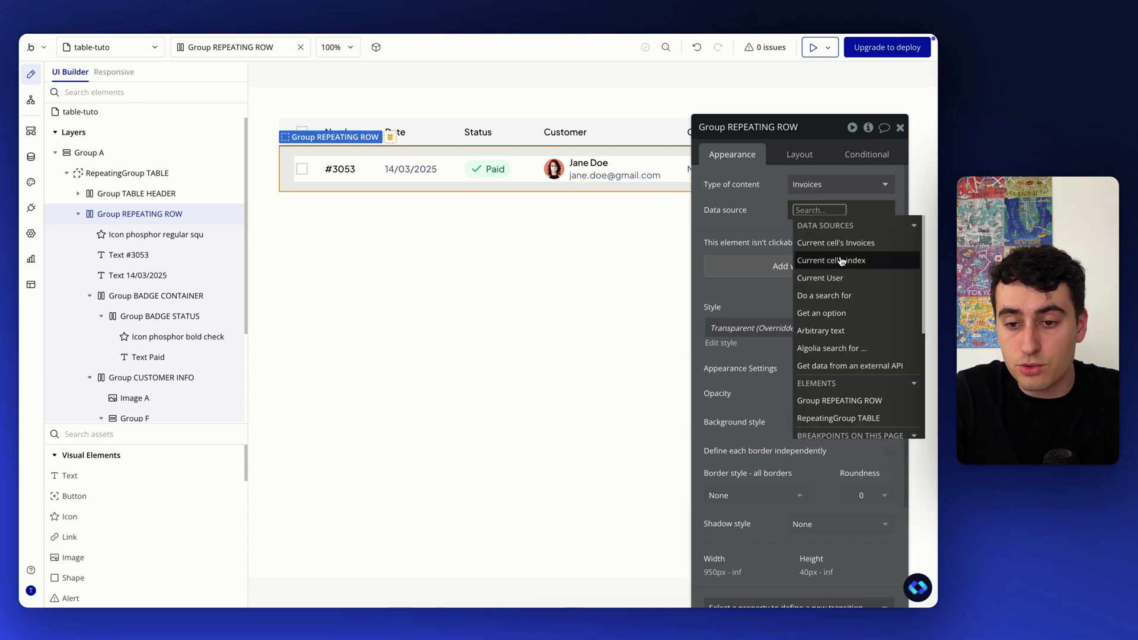
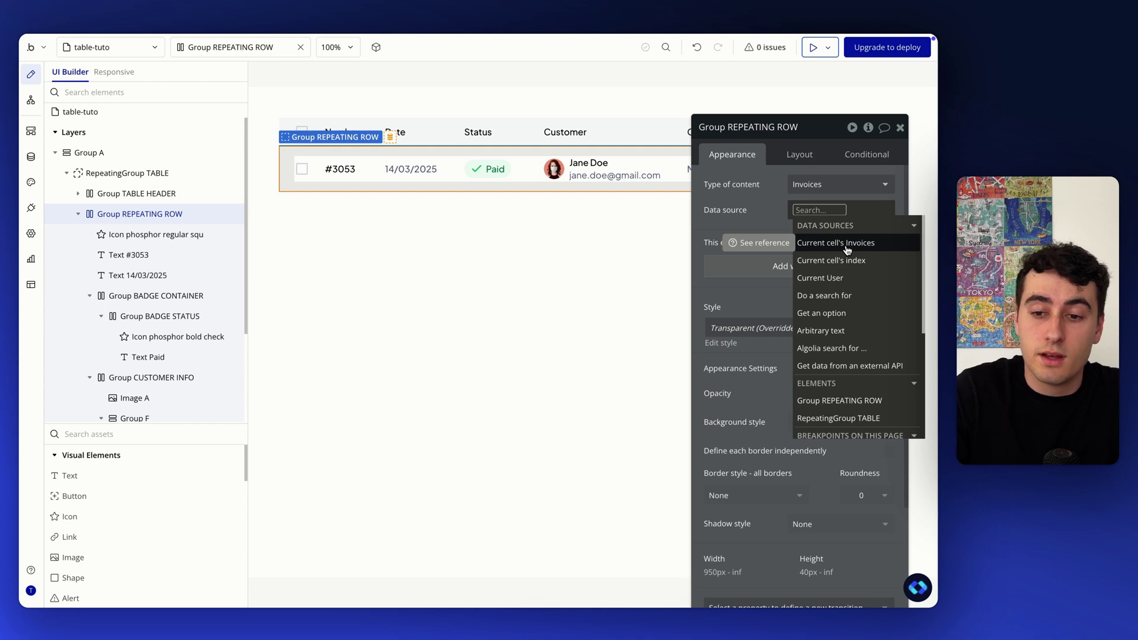
{"action": "left_click", "coordinate": [848, 249]}
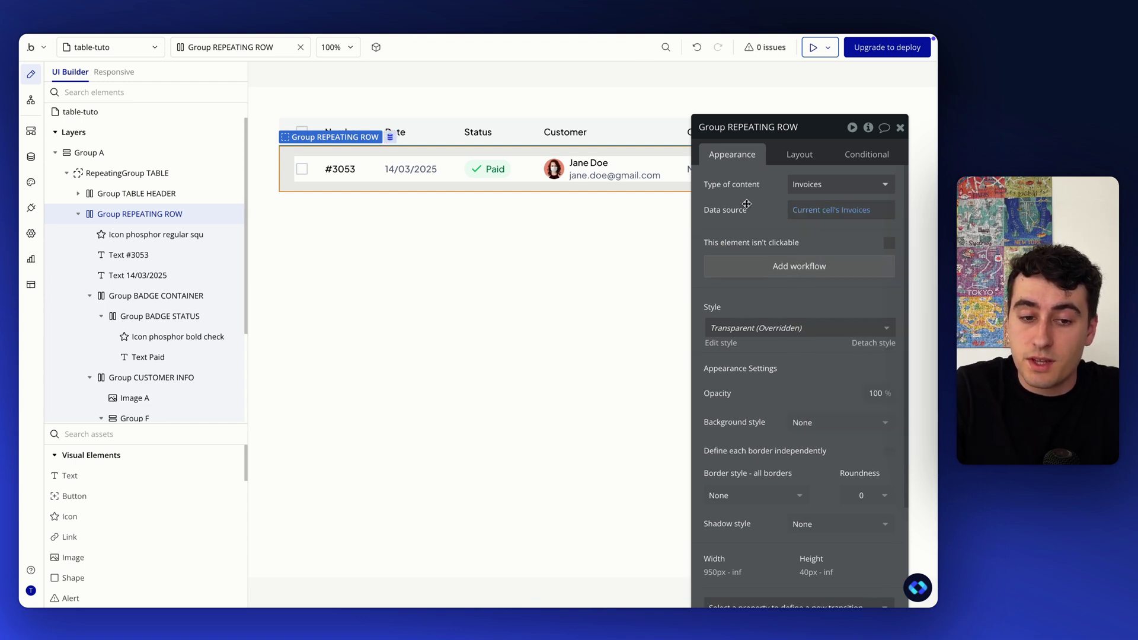
Step: Make the row's number text show # followed by Parent group's Invoices's Number, with #3000 as canvas placeholder
{"action": "left_click", "coordinate": [140, 254]}
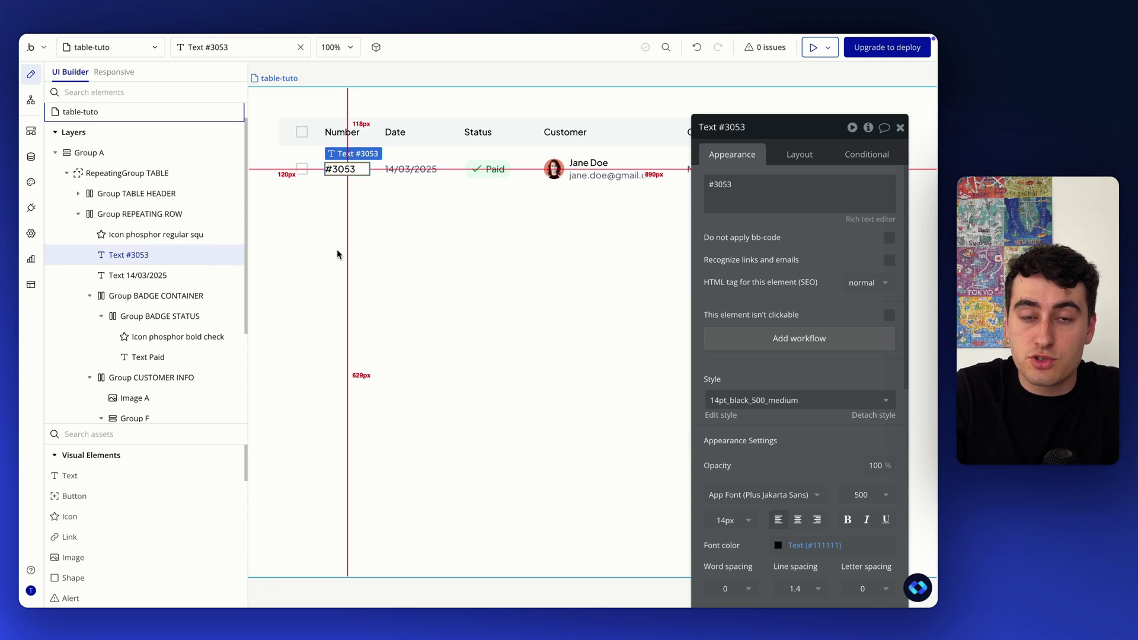
{"action": "left_click", "coordinate": [731, 196]}
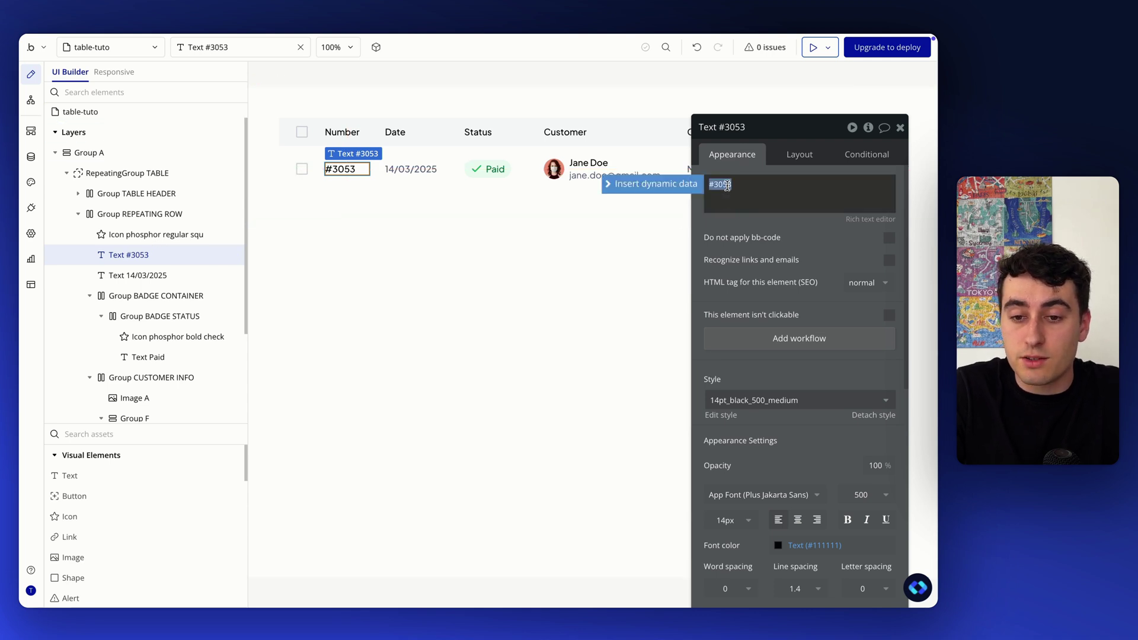
{"action": "double_click", "coordinate": [728, 186]}
{"action": "left_click", "coordinate": [693, 188]}
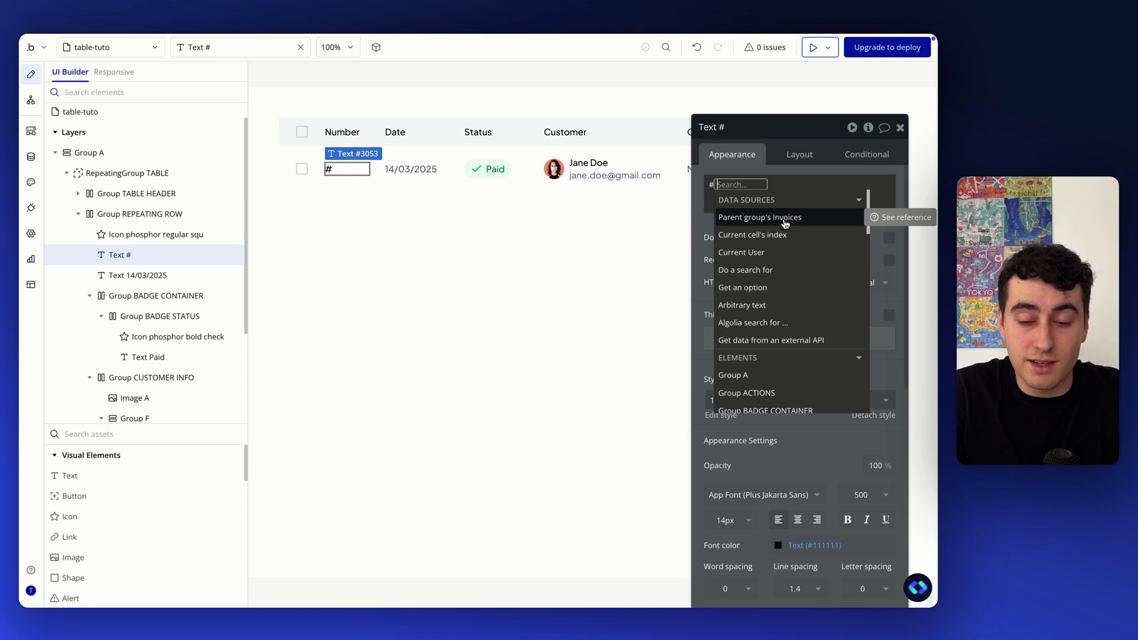
{"action": "left_click", "coordinate": [786, 219]}
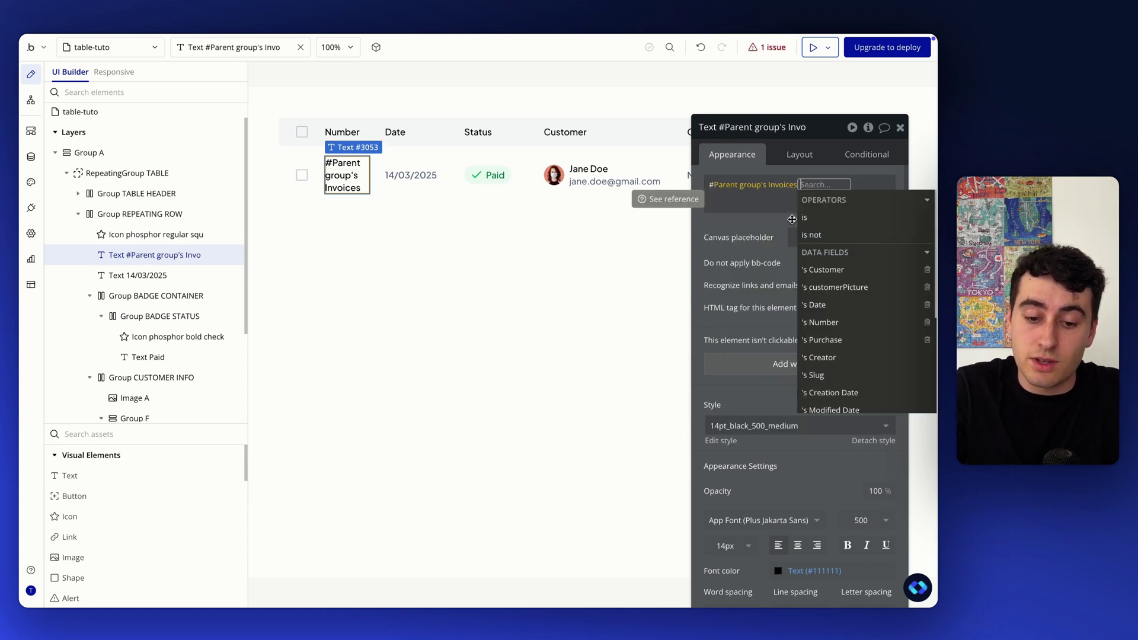
{"action": "scroll", "coordinate": [823, 306], "scroll_direction": "down", "scroll_amount": 1}
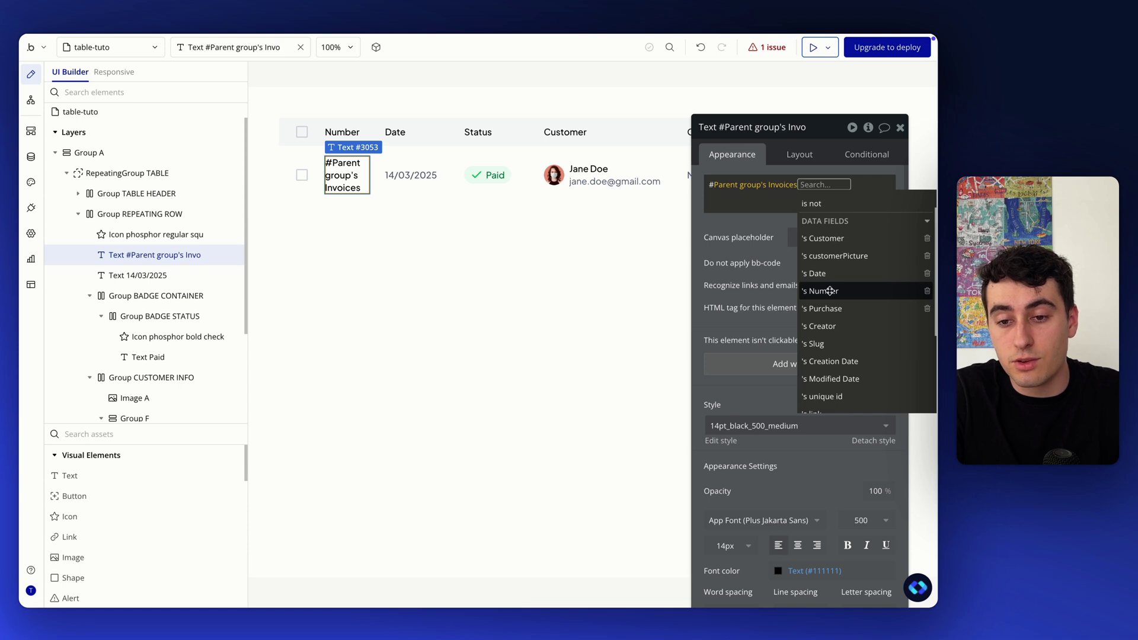
{"action": "left_click", "coordinate": [830, 291]}
{"action": "left_click", "coordinate": [801, 237]}
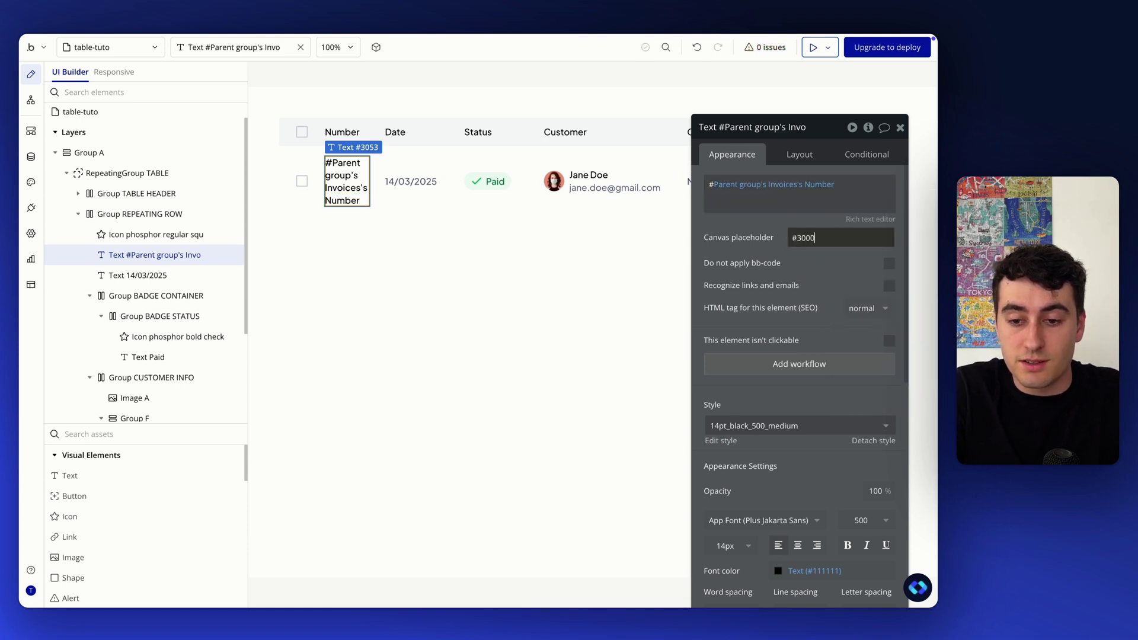
Step: Replace the row's date text with Parent group's Invoices's Date formatted as 5/05/25, using canvas placeholder 04/05/2025
{"action": "left_click", "coordinate": [408, 168]}
{"action": "triple_click", "coordinate": [729, 184]}
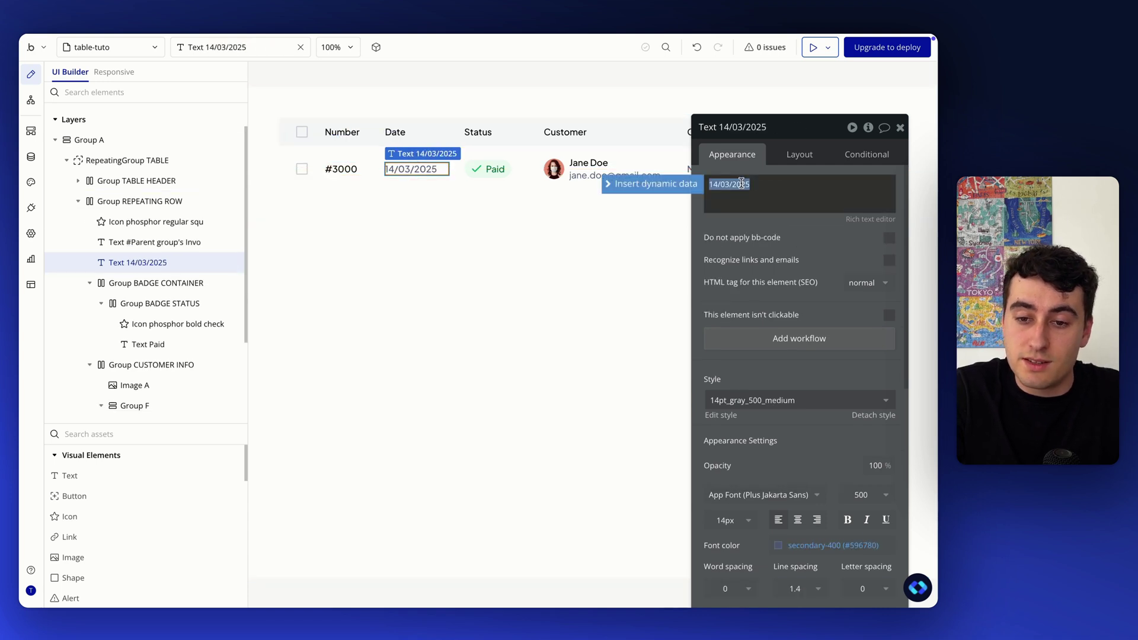
{"action": "left_click", "coordinate": [706, 184]}
{"action": "left_click", "coordinate": [759, 217]}
{"action": "type", "text": "date"}
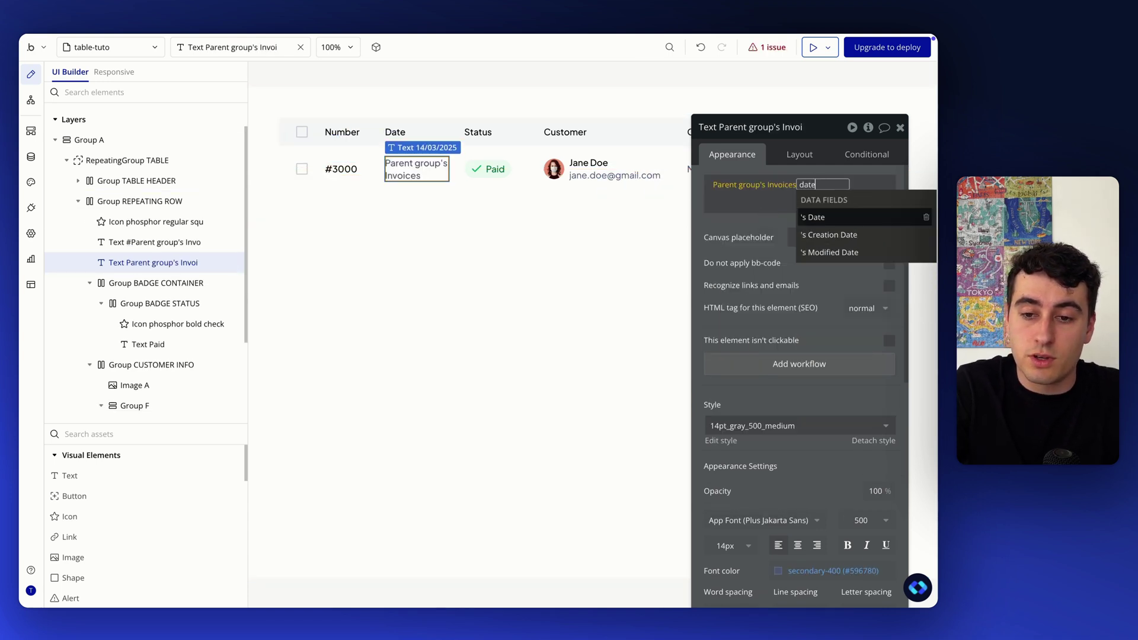
{"action": "left_click", "coordinate": [812, 217]}
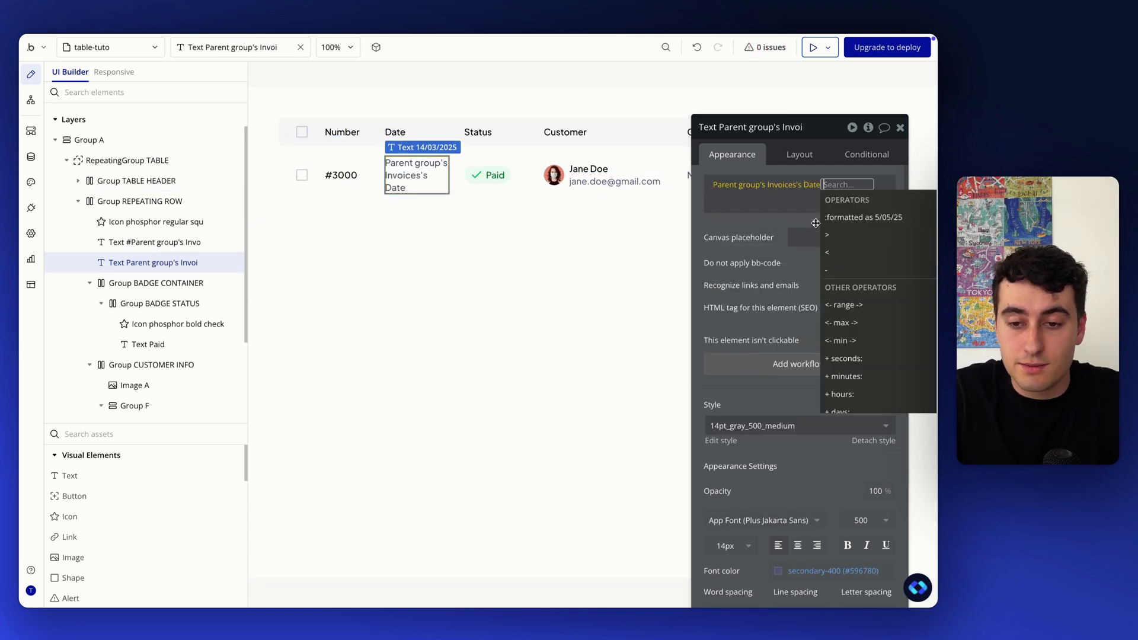
{"action": "left_click", "coordinate": [872, 218]}
{"action": "left_click", "coordinate": [729, 248]}
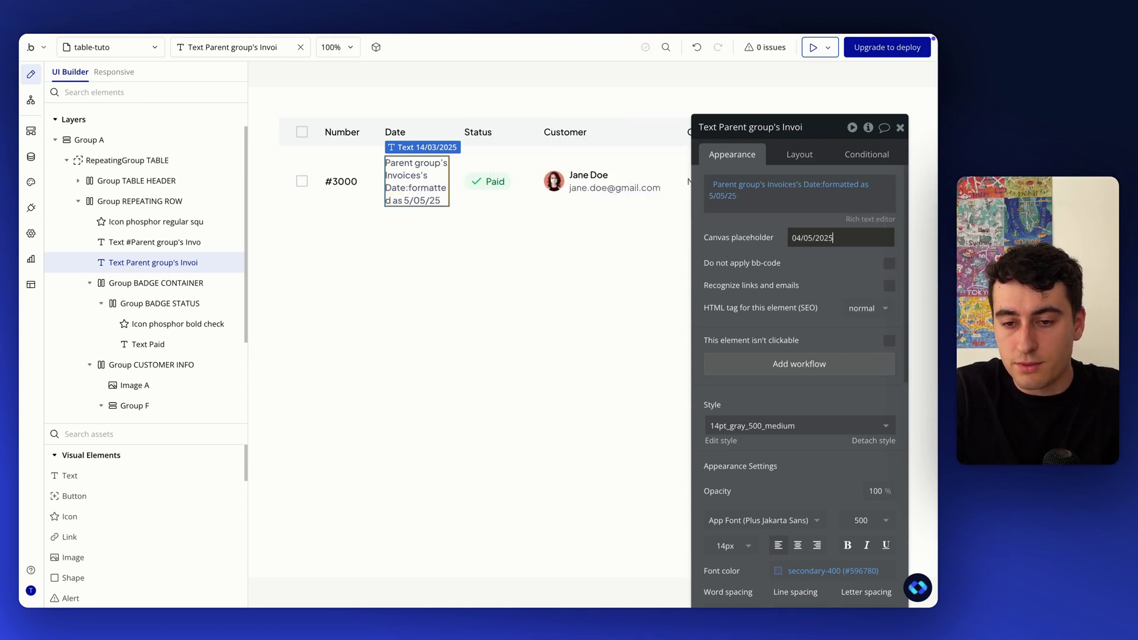
{"action": "left_click", "coordinate": [800, 281]}
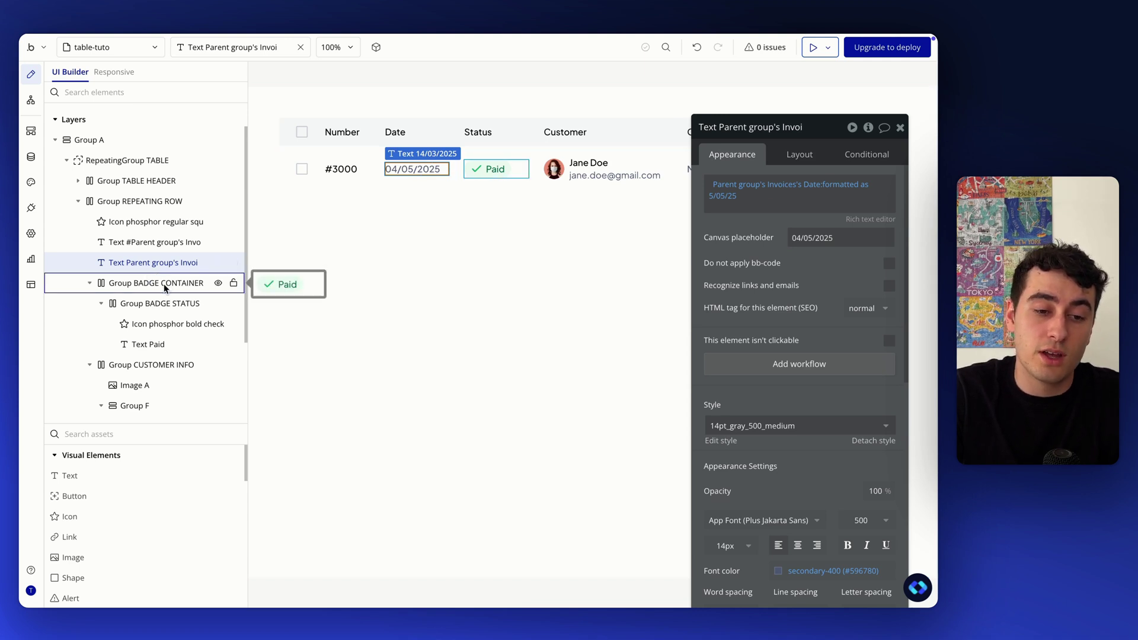
Step: Set Group BADGE CONTAINER's type of content to Invoices and its data source to Parent group's Invoices
{"action": "left_click", "coordinate": [127, 283]}
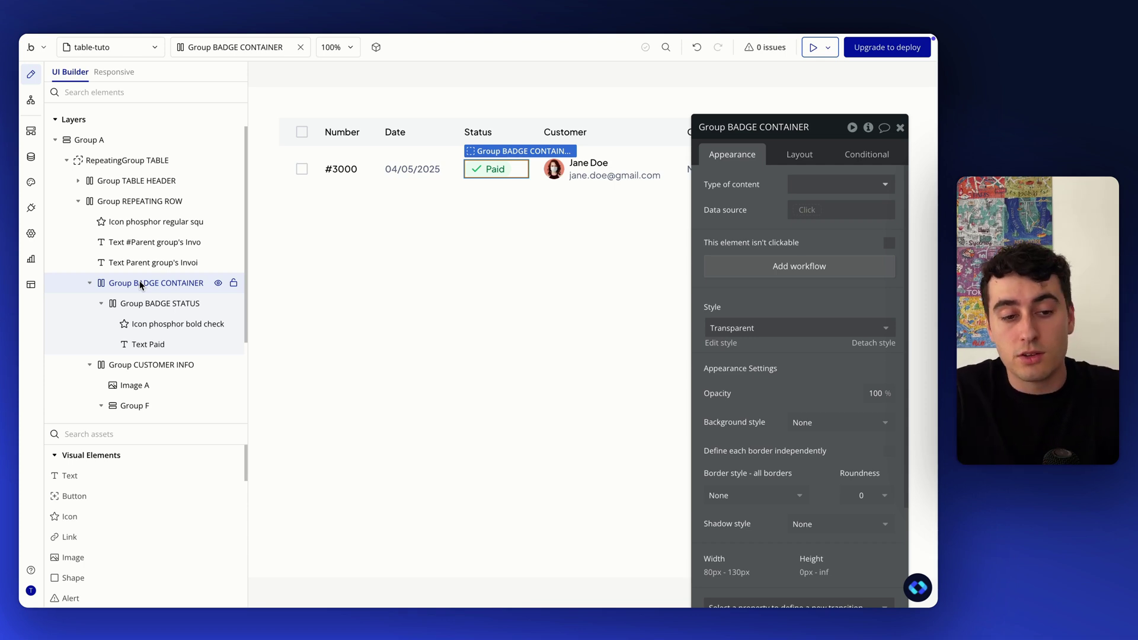
{"action": "left_click", "coordinate": [841, 184]}
{"action": "type", "text": "inv"}
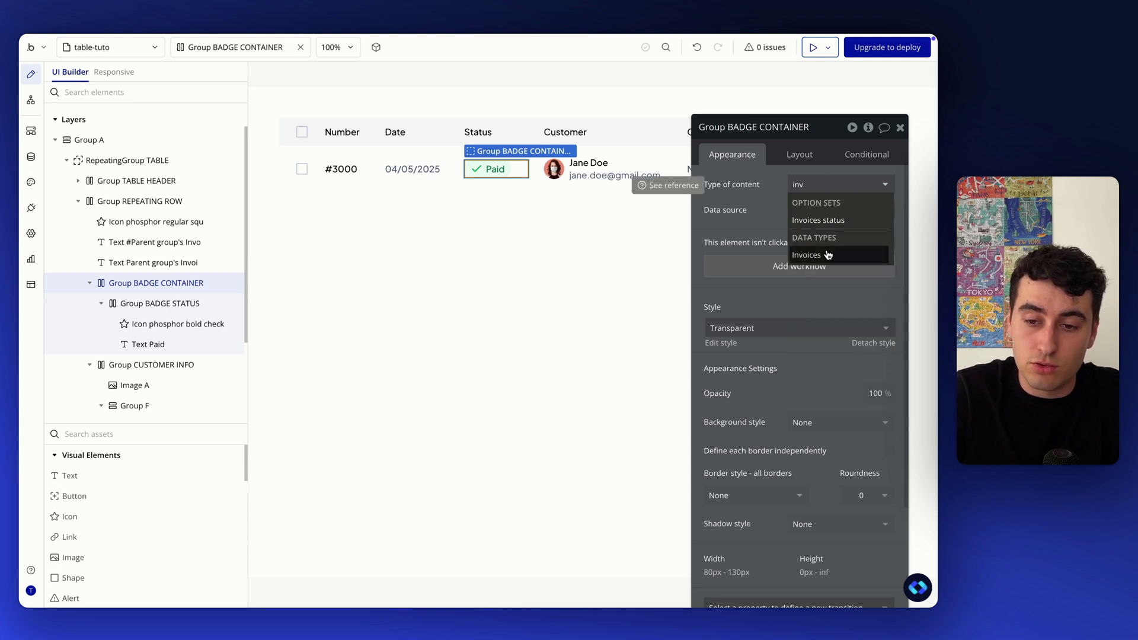
{"action": "left_click", "coordinate": [817, 254]}
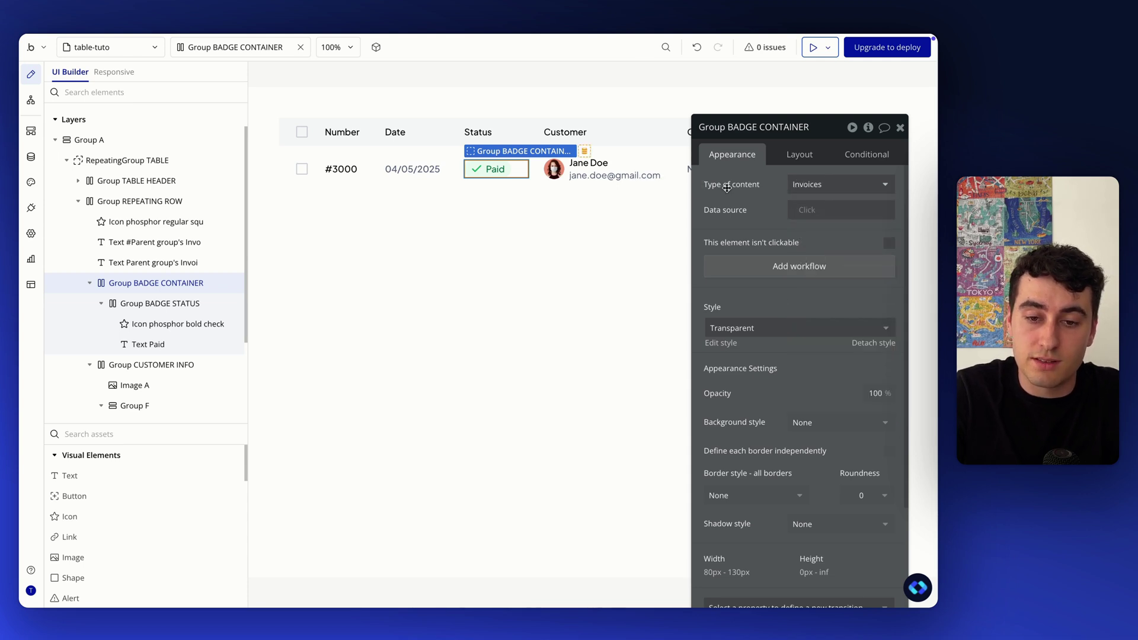
{"action": "left_click", "coordinate": [804, 211]}
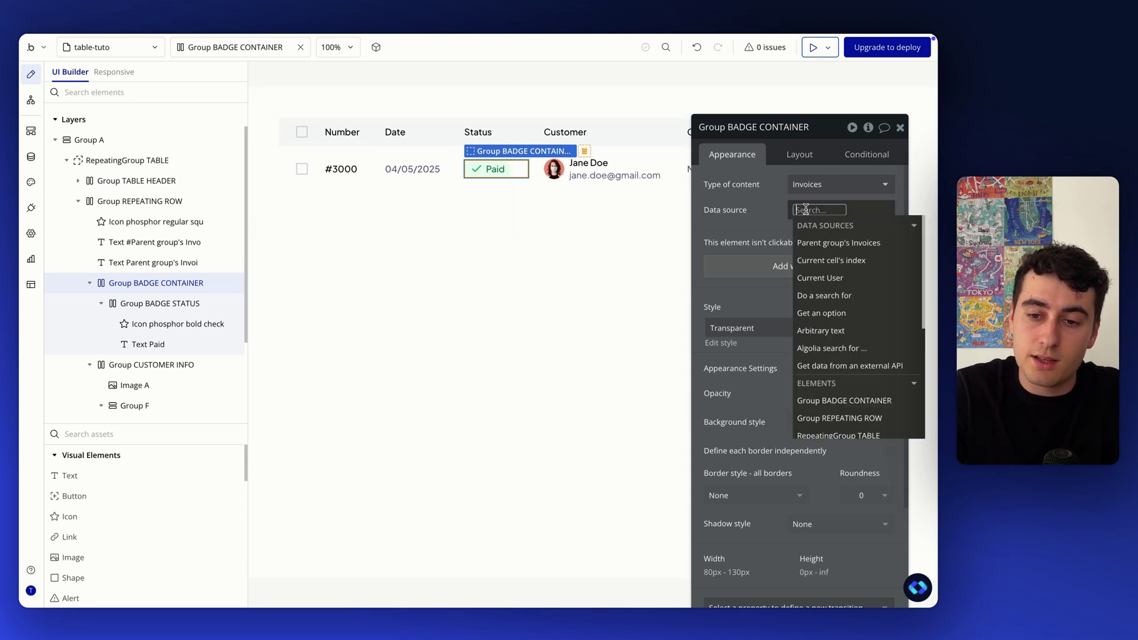
{"action": "left_click", "coordinate": [848, 243]}
{"action": "key", "text": "Escape"}
Step: Give Group BADGE STATUS the content type Invoices with Parent group's Invoices as its data source
{"action": "left_click", "coordinate": [144, 303]}
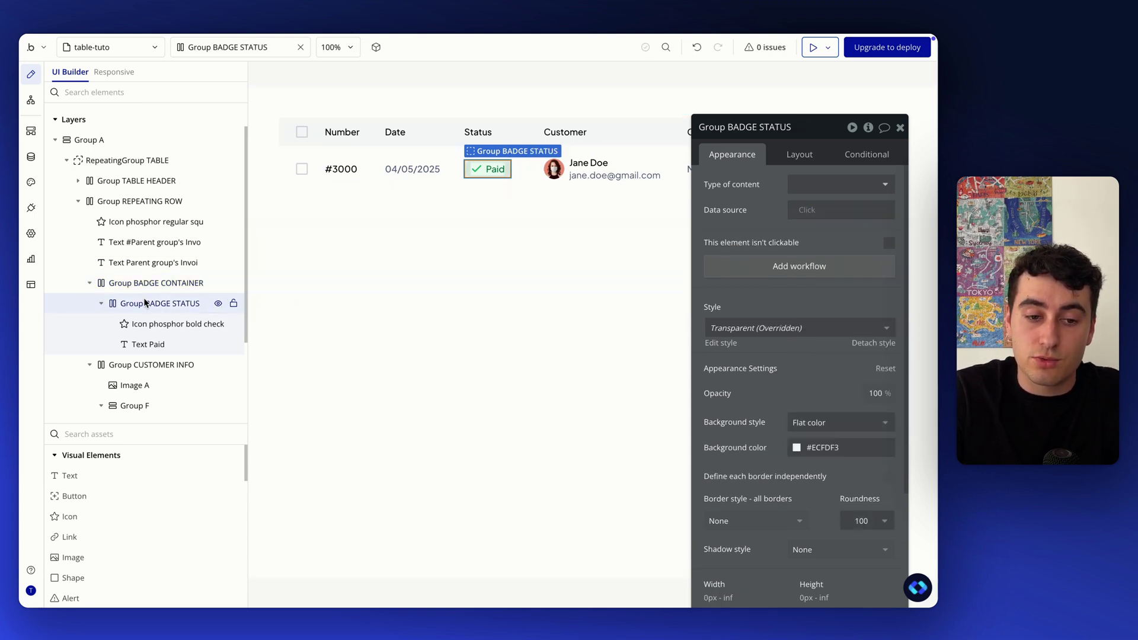
{"action": "left_click", "coordinate": [809, 198]}
{"action": "type", "text": "invo"}
{"action": "left_click", "coordinate": [812, 221]}
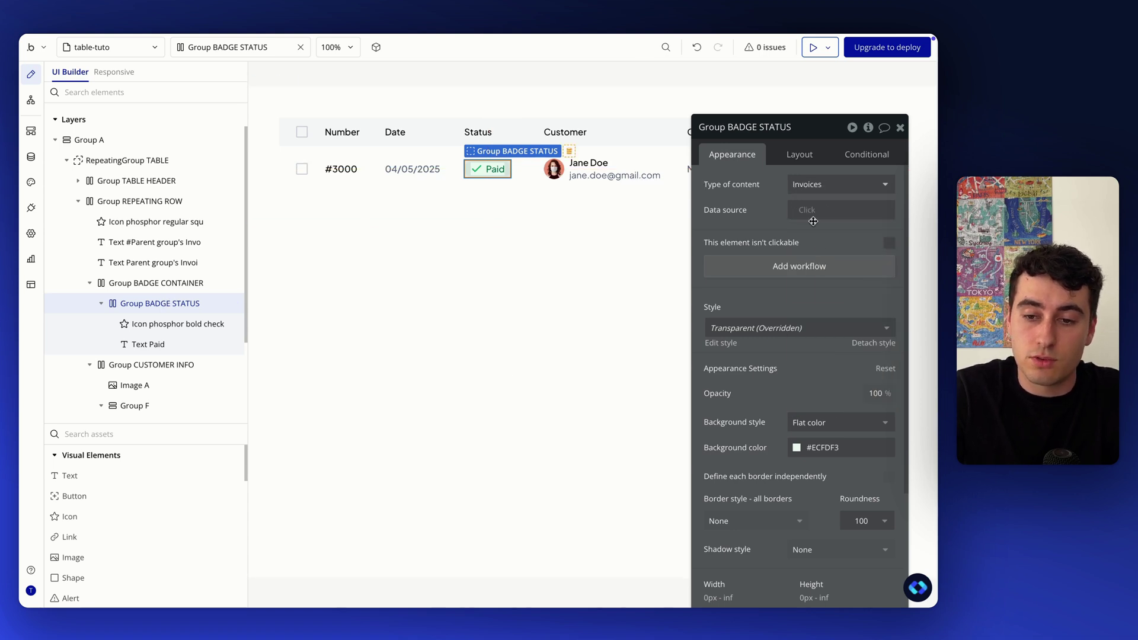
{"action": "left_click", "coordinate": [811, 211]}
{"action": "left_click", "coordinate": [808, 241]}
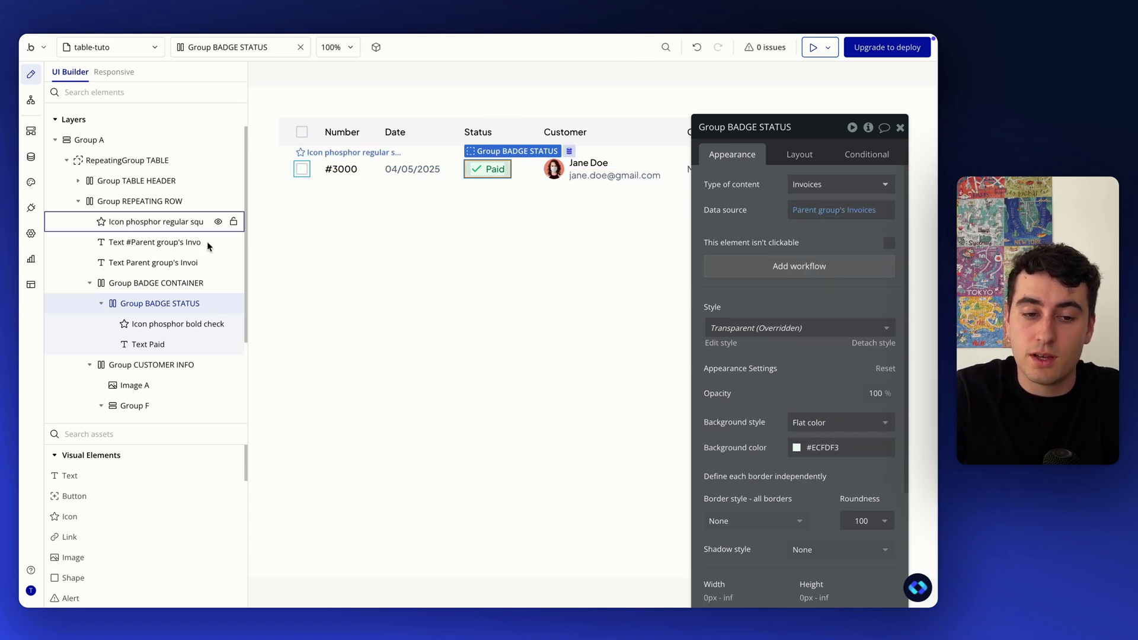
Step: Replace the Paid text inside Group BADGE STATUS with the dynamic expression Parent group's Invoices
{"action": "left_click", "coordinate": [172, 324]}
{"action": "left_click", "coordinate": [170, 343]}
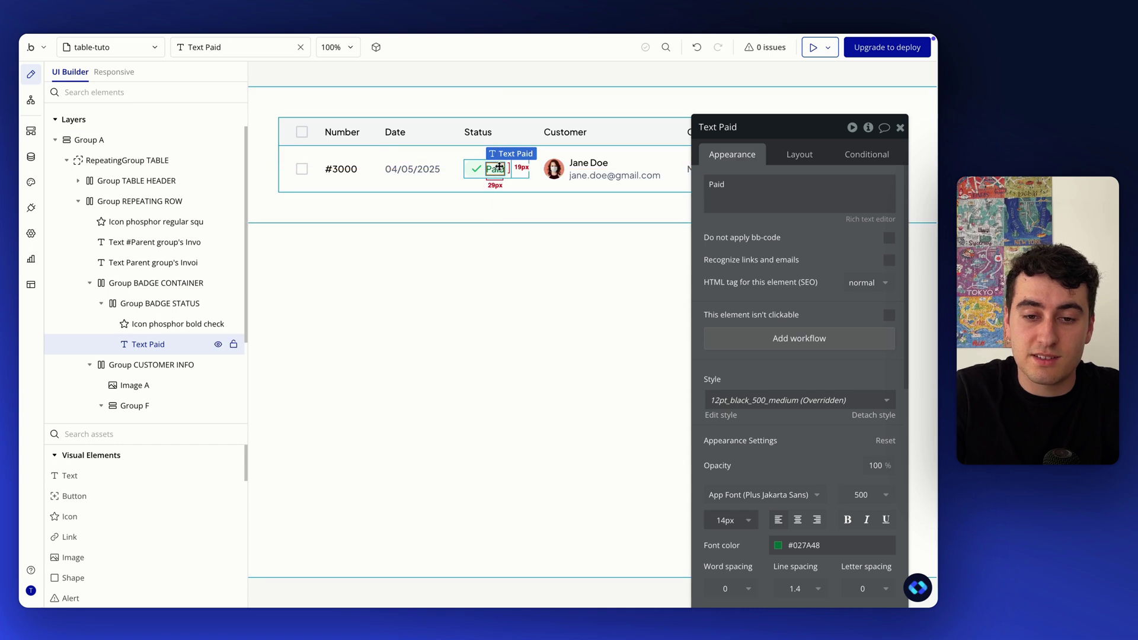
{"action": "double_click", "coordinate": [732, 177]}
{"action": "left_click", "coordinate": [681, 184]}
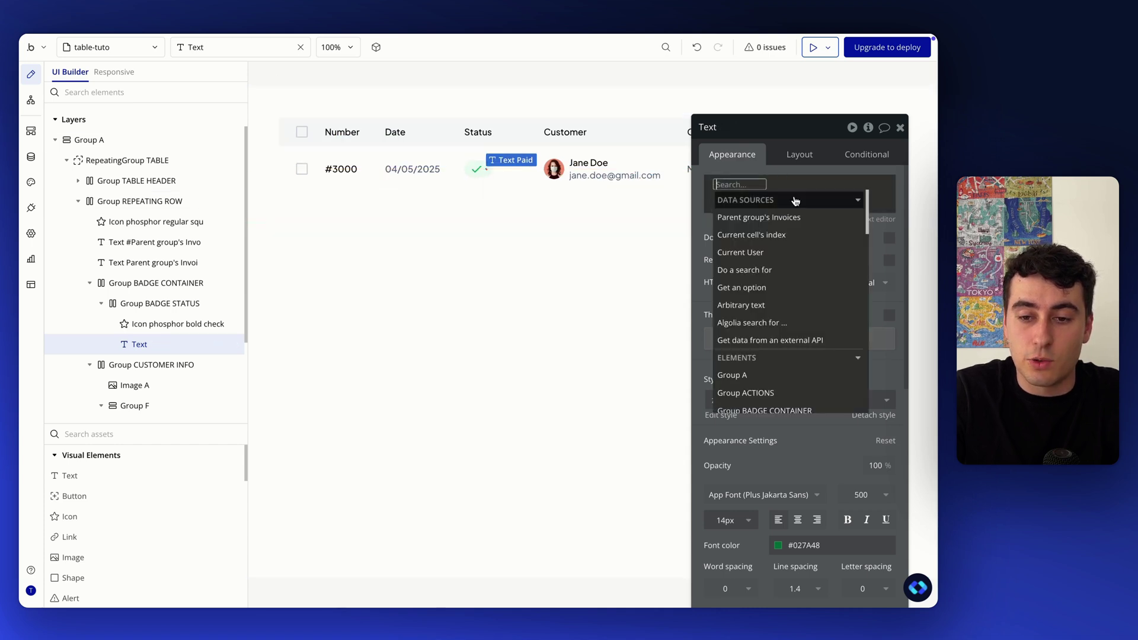
{"action": "left_click", "coordinate": [770, 217]}
Step: Create a new Invoices field named Status with the field type Invoices status from within the badge text's expression
{"action": "type", "text": "stat"}
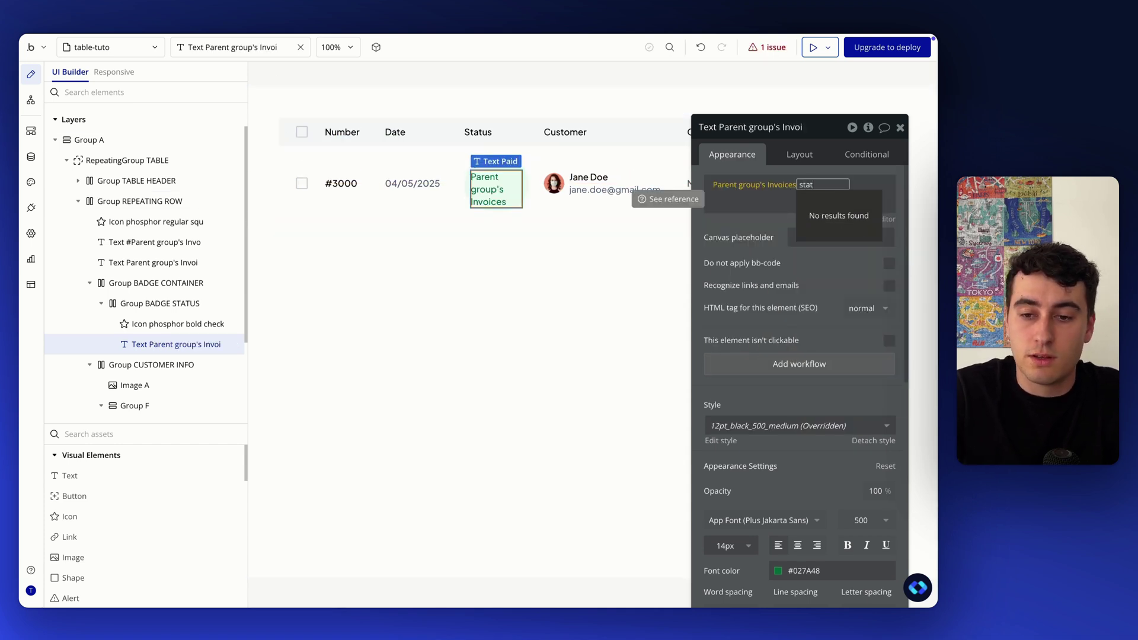
{"action": "key", "text": "BackSpace"}
{"action": "key", "text": "BackSpace"}
{"action": "key", "text": "BackSpace"}
{"action": "key", "text": "BackSpace"}
{"action": "scroll", "coordinate": [845, 323], "scroll_direction": "down", "scroll_amount": 3}
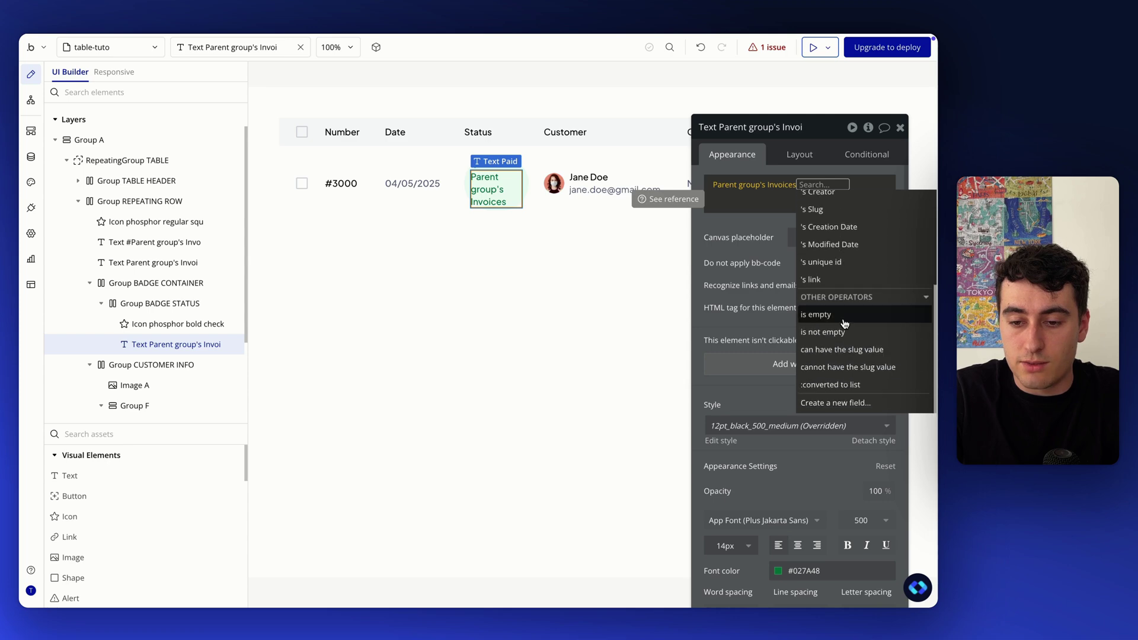
{"action": "left_click", "coordinate": [847, 403]}
{"action": "left_click", "coordinate": [468, 143]}
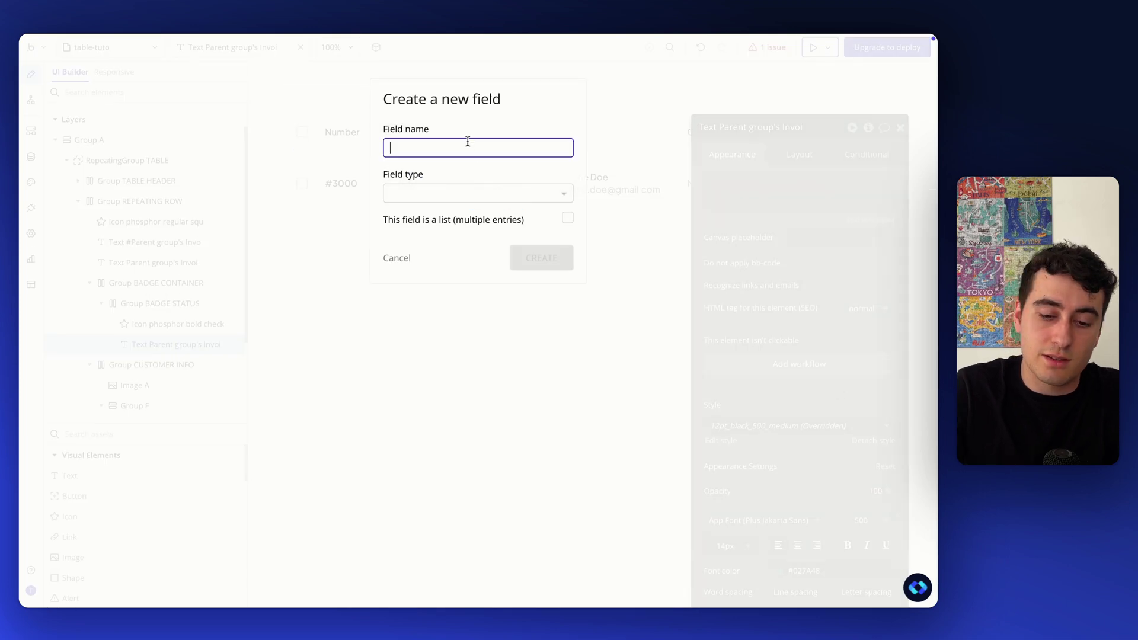
{"action": "left_click", "coordinate": [455, 192]}
{"action": "type", "text": "stat"}
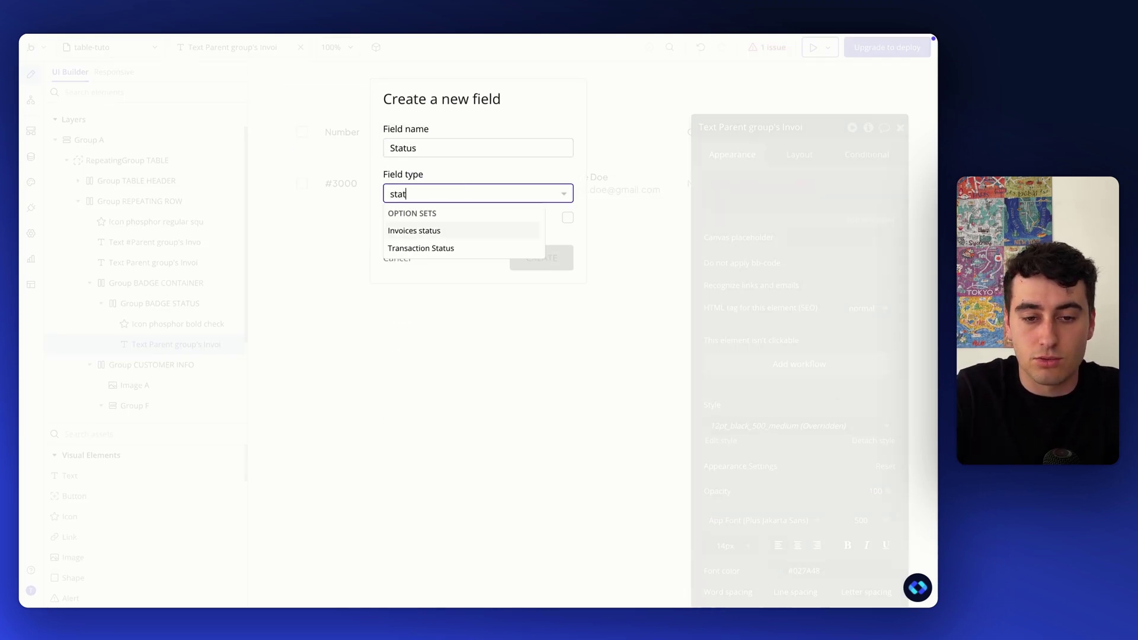
{"action": "left_click", "coordinate": [419, 231]}
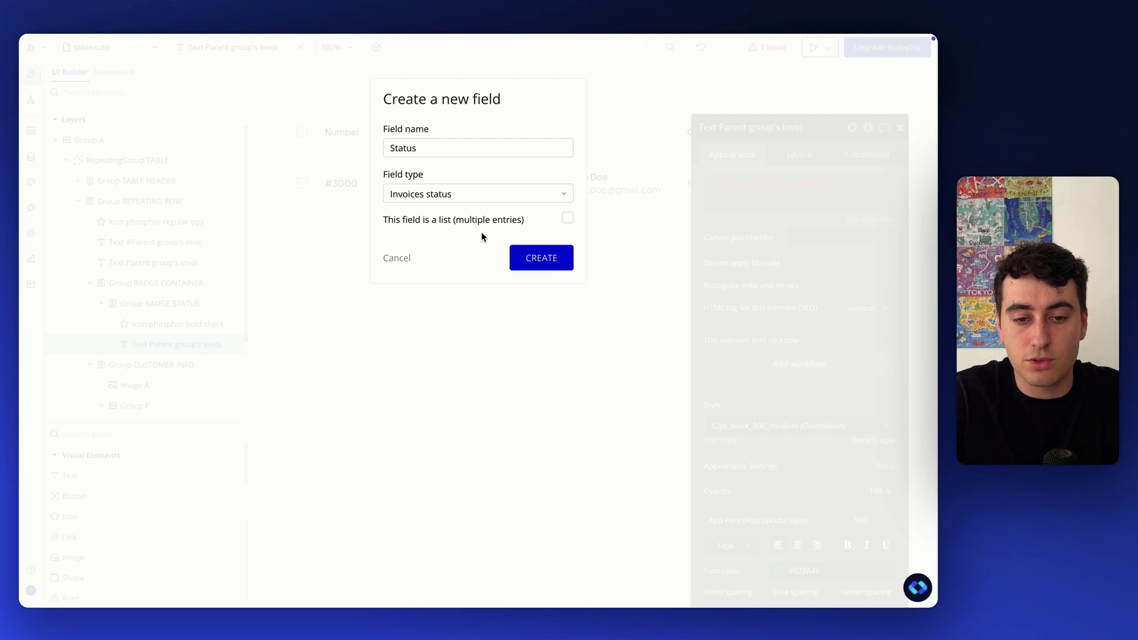
{"action": "left_click", "coordinate": [541, 259]}
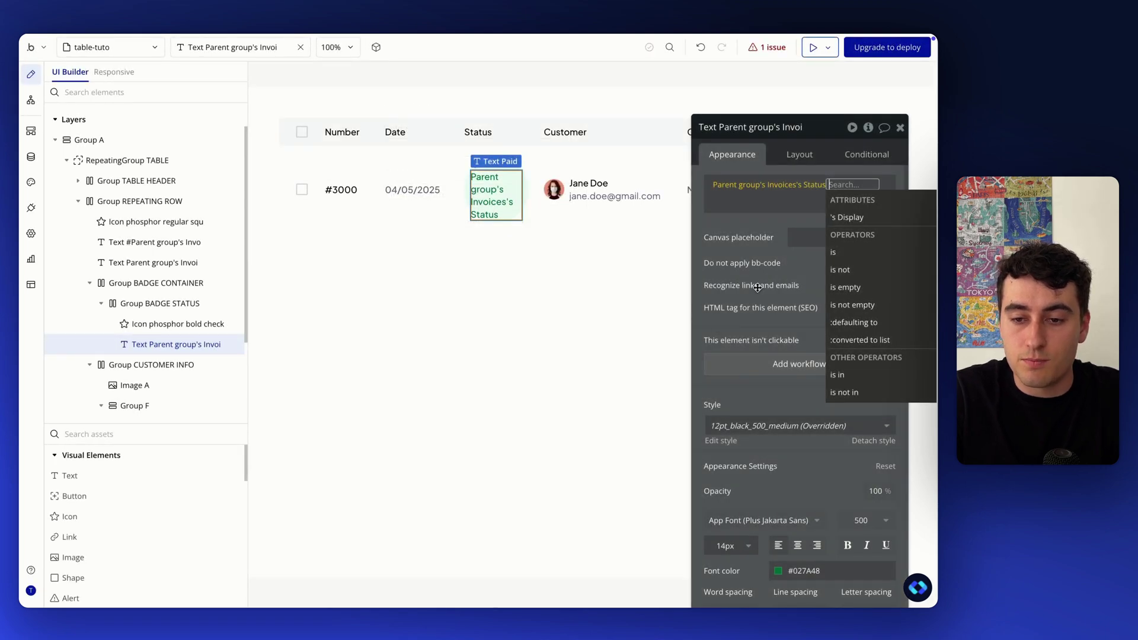
Step: Bind the badge text to Parent group's Invoices's Status's Display and set its canvas placeholder to Paid
{"action": "left_click", "coordinate": [808, 188]}
{"action": "left_click", "coordinate": [727, 271]}
{"action": "left_click", "coordinate": [808, 186]}
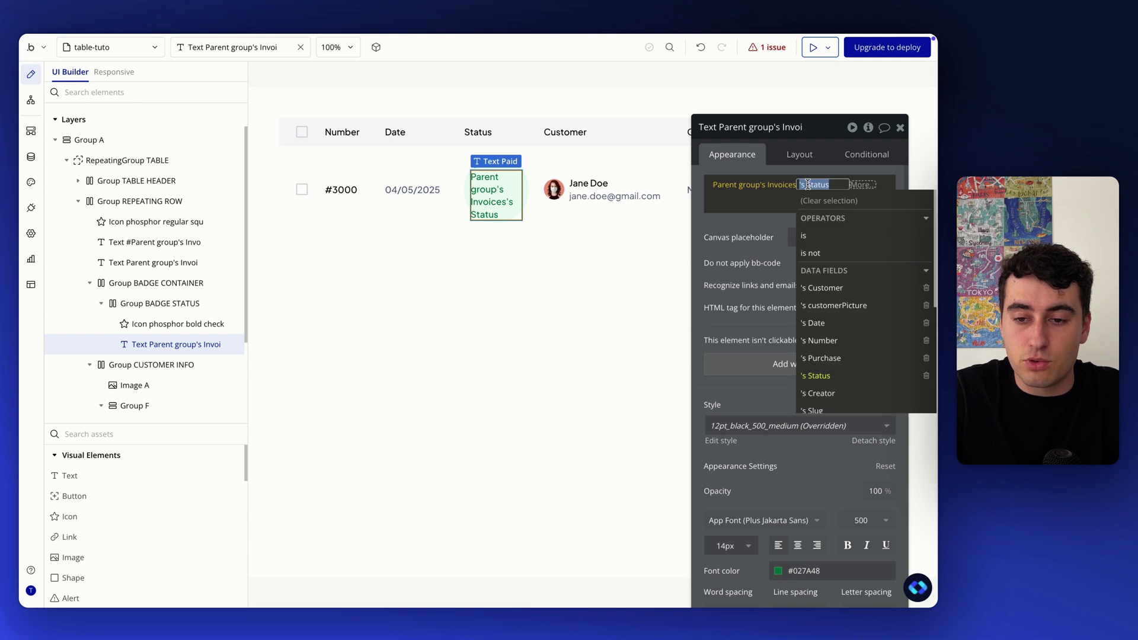
{"action": "scroll", "coordinate": [832, 350], "scroll_direction": "down", "scroll_amount": 1}
{"action": "left_click", "coordinate": [835, 342]}
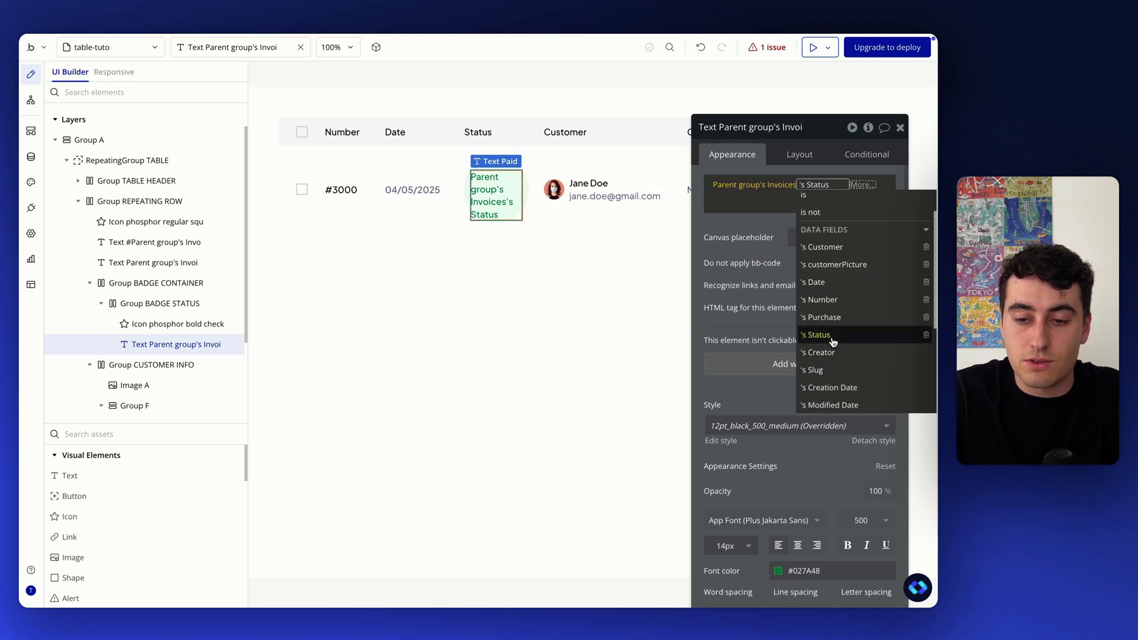
{"action": "left_click", "coordinate": [859, 233]}
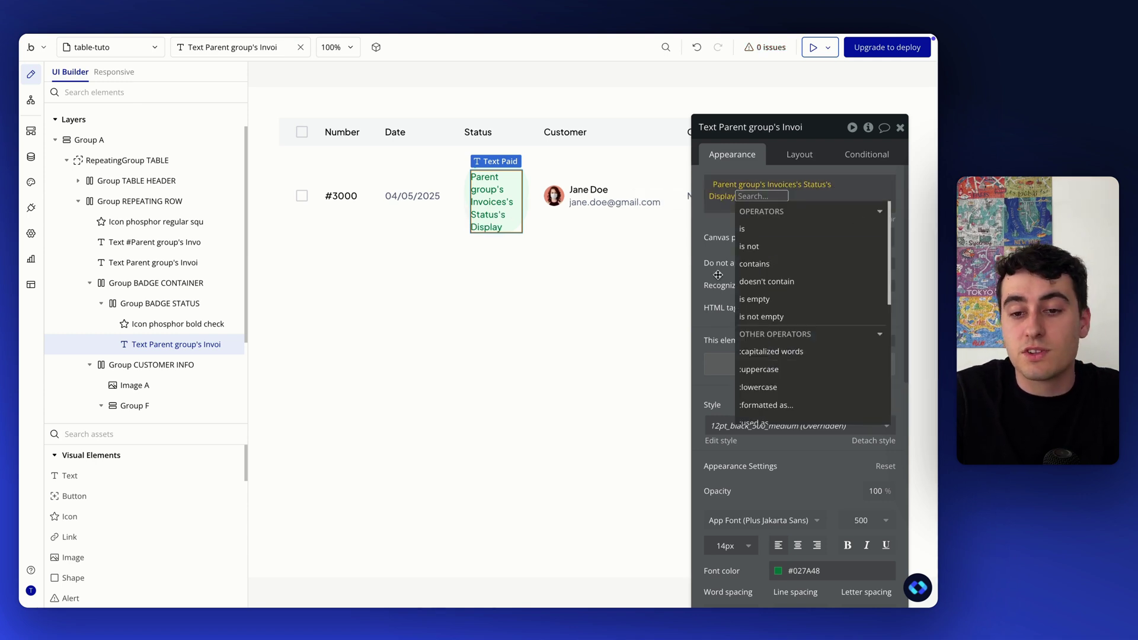
{"action": "left_click", "coordinate": [711, 255]}
{"action": "left_click", "coordinate": [816, 238]}
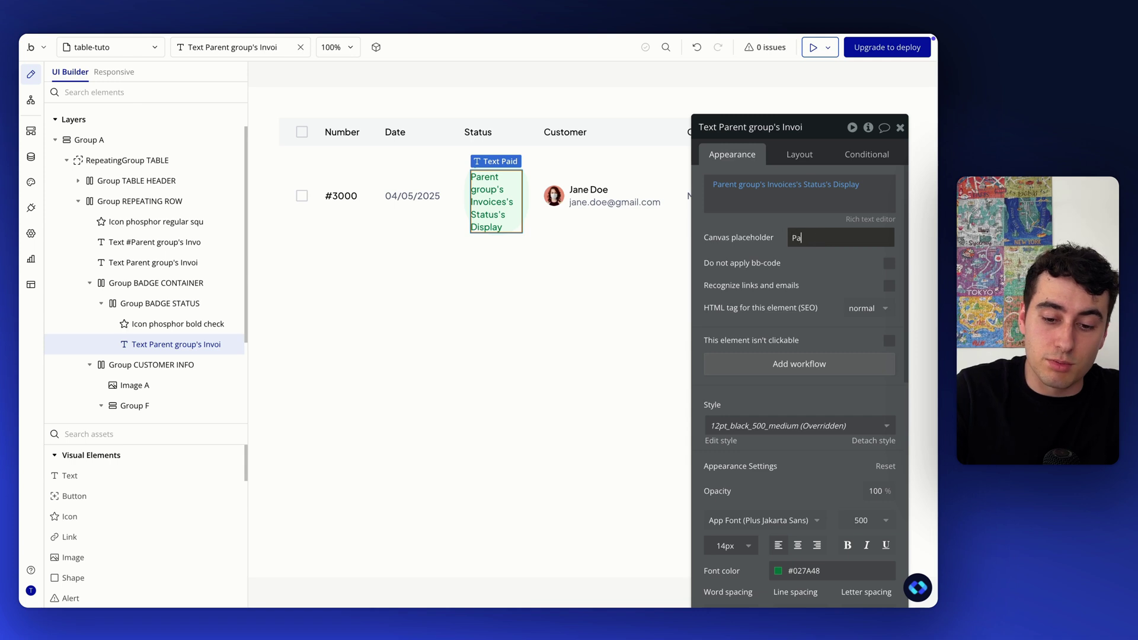
{"action": "left_click", "coordinate": [785, 290]}
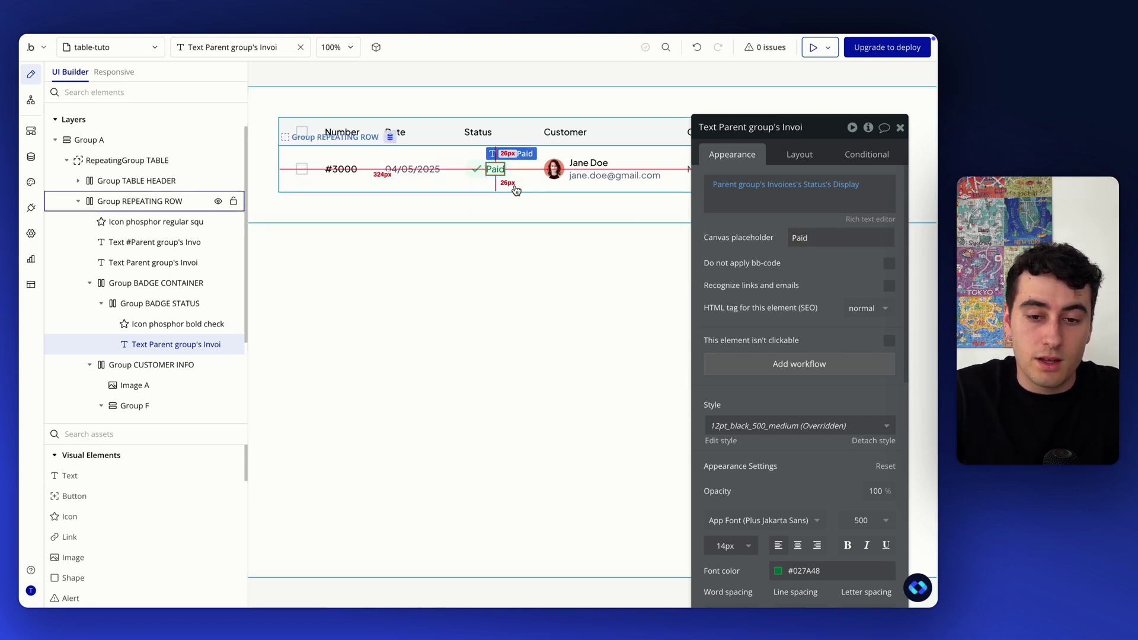
Step: Set Group CUSTOMER INFO's type of content to Invoices and its data source to Parent group's Invoices
{"action": "left_click", "coordinate": [565, 172]}
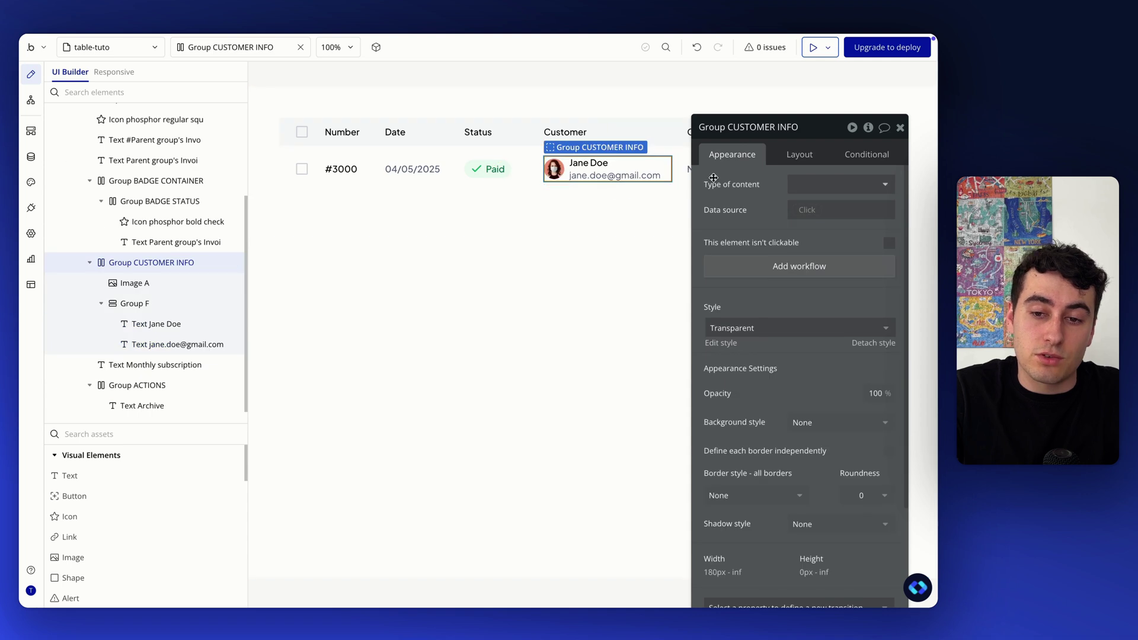
{"action": "left_click", "coordinate": [821, 189]}
{"action": "type", "text": "invo"}
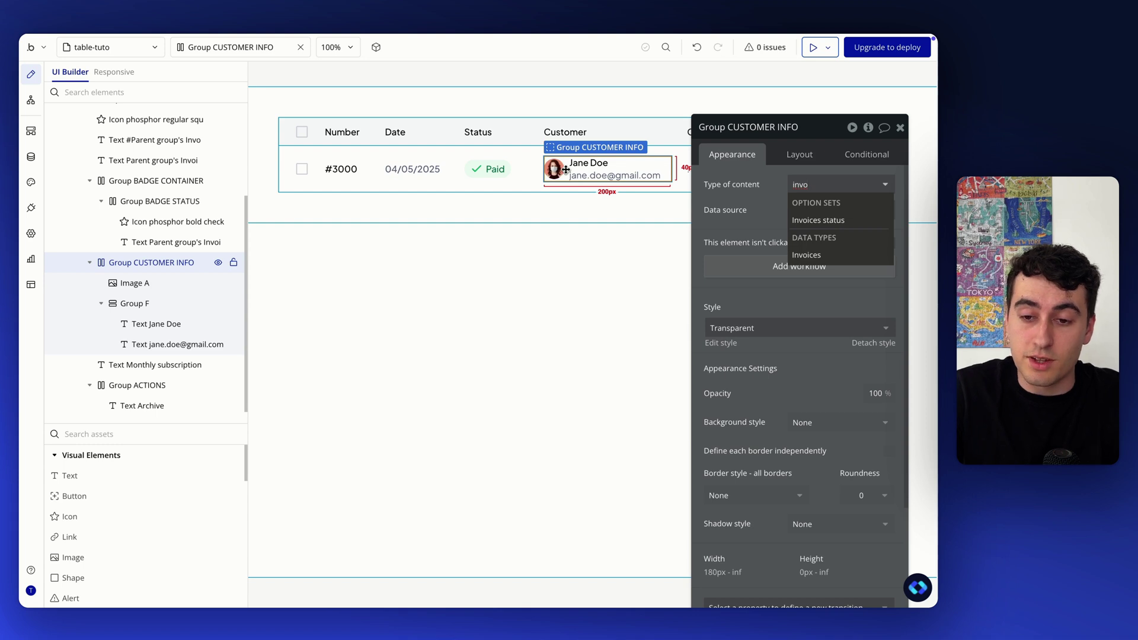
{"action": "left_click", "coordinate": [808, 255]}
{"action": "left_click", "coordinate": [805, 209]}
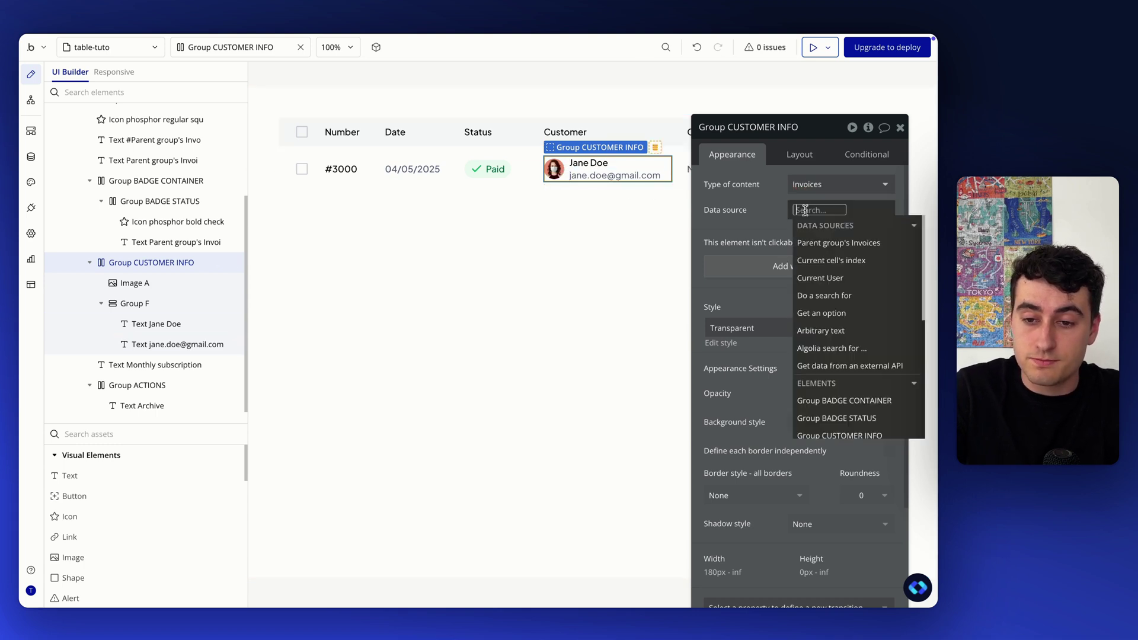
{"action": "left_click", "coordinate": [838, 243]}
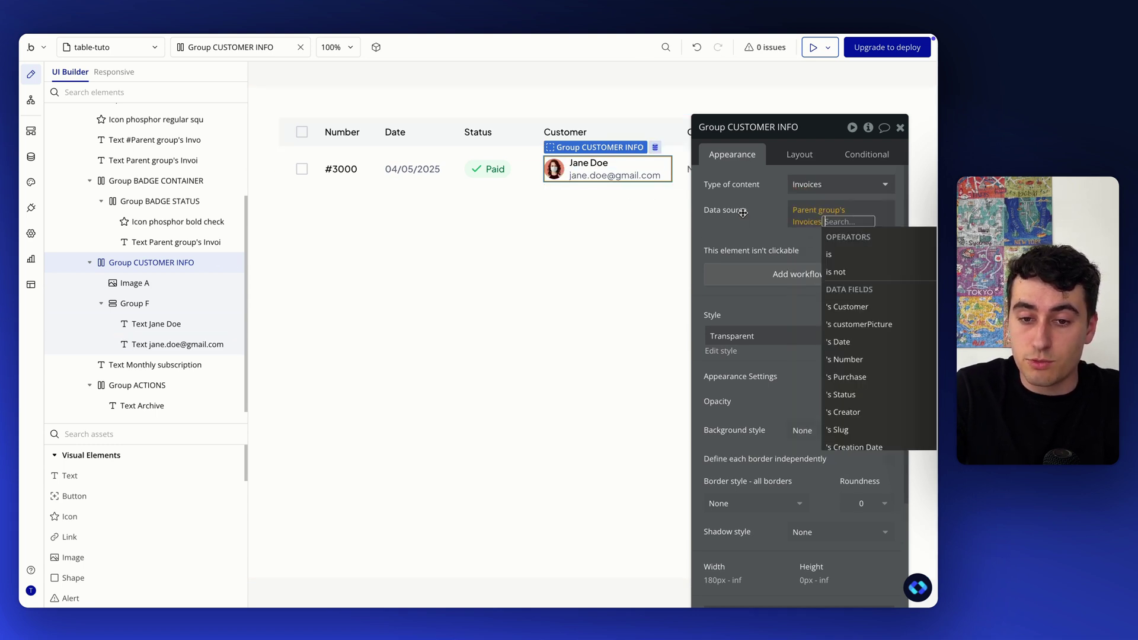
Step: Set the dynamic image of Image A in the customer column to Parent group's Invoices's customerPicture
{"action": "left_click", "coordinate": [552, 178]}
{"action": "left_click", "coordinate": [837, 229]}
{"action": "left_click", "coordinate": [679, 227]}
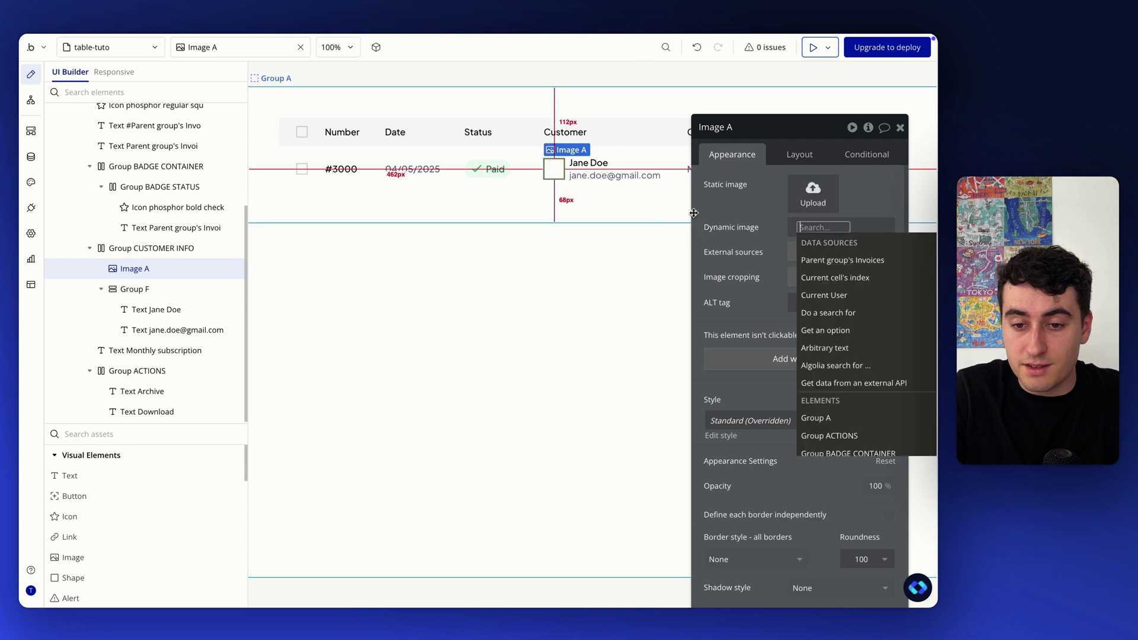
{"action": "left_click", "coordinate": [870, 260]}
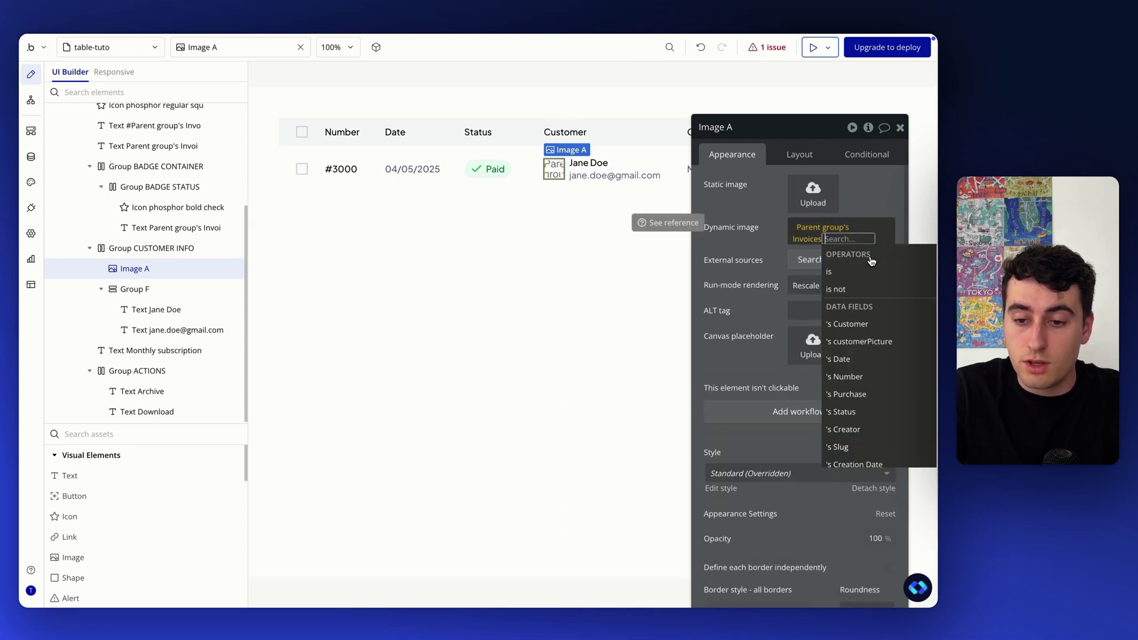
{"action": "left_click", "coordinate": [863, 341]}
{"action": "left_click", "coordinate": [757, 242]}
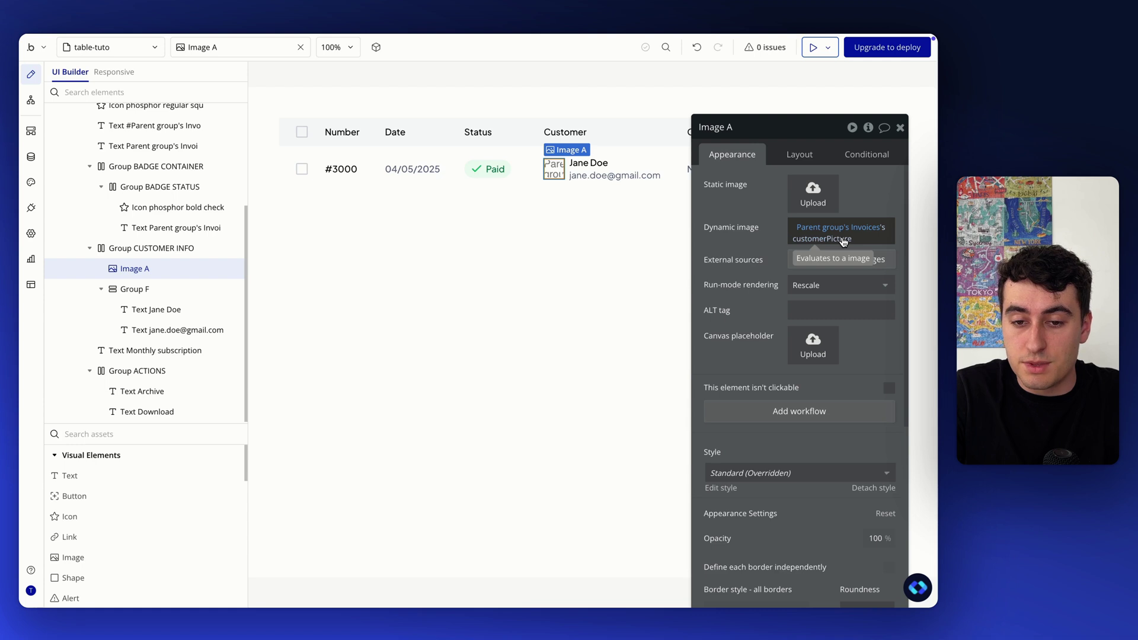
Step: Replace the static customer name in Group F with an empty dynamic expression
{"action": "left_click", "coordinate": [593, 162]}
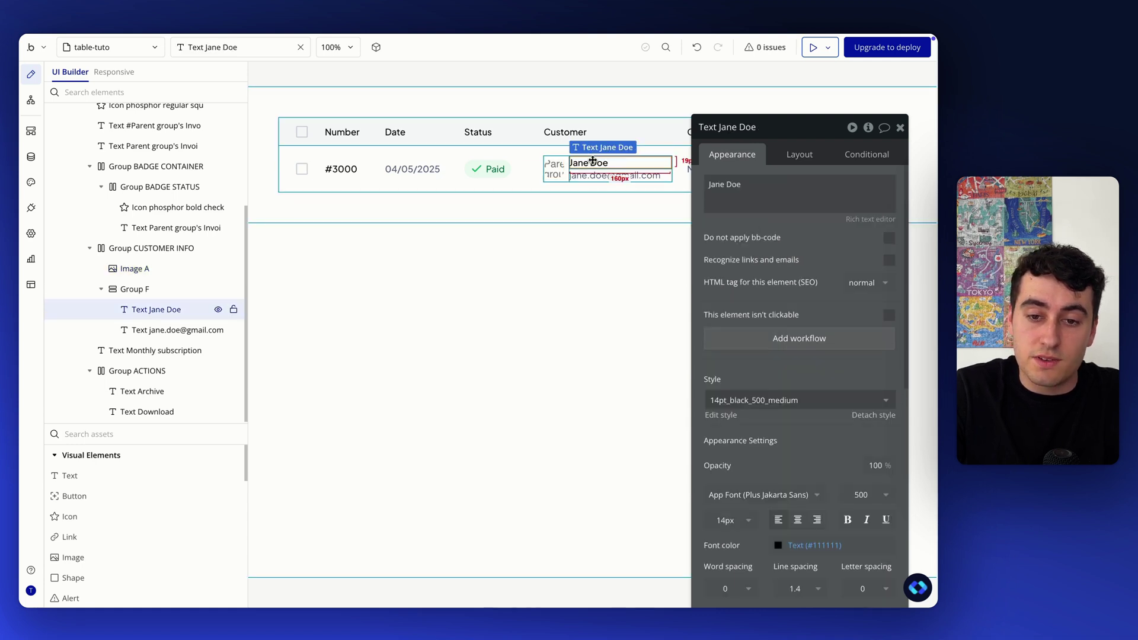
{"action": "triple_click", "coordinate": [735, 186]}
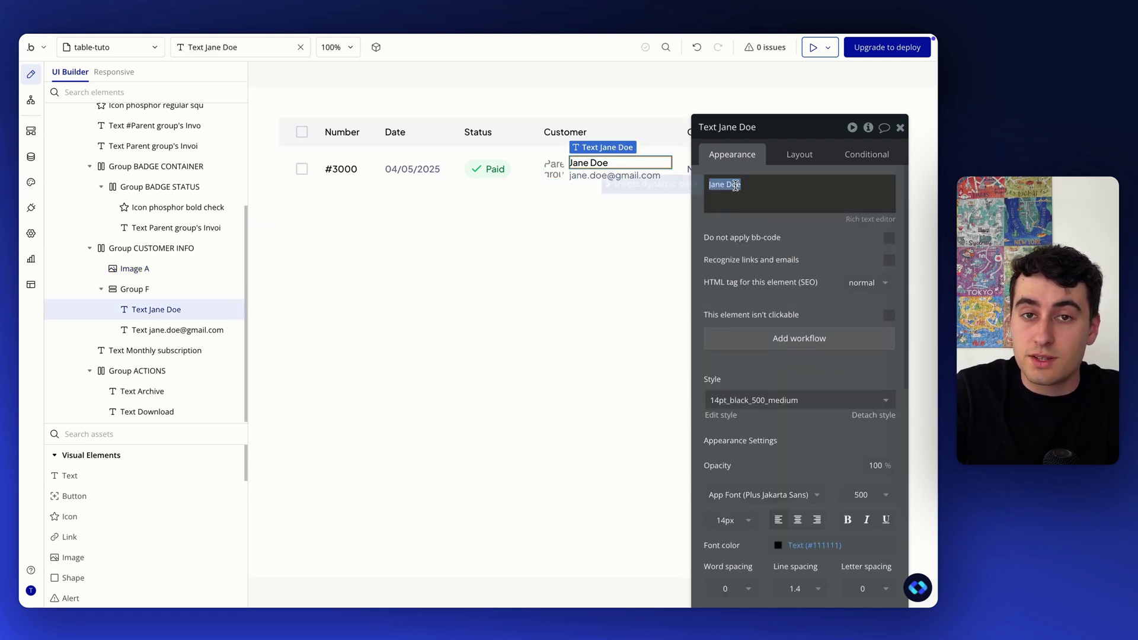
{"action": "left_click", "coordinate": [657, 184]}
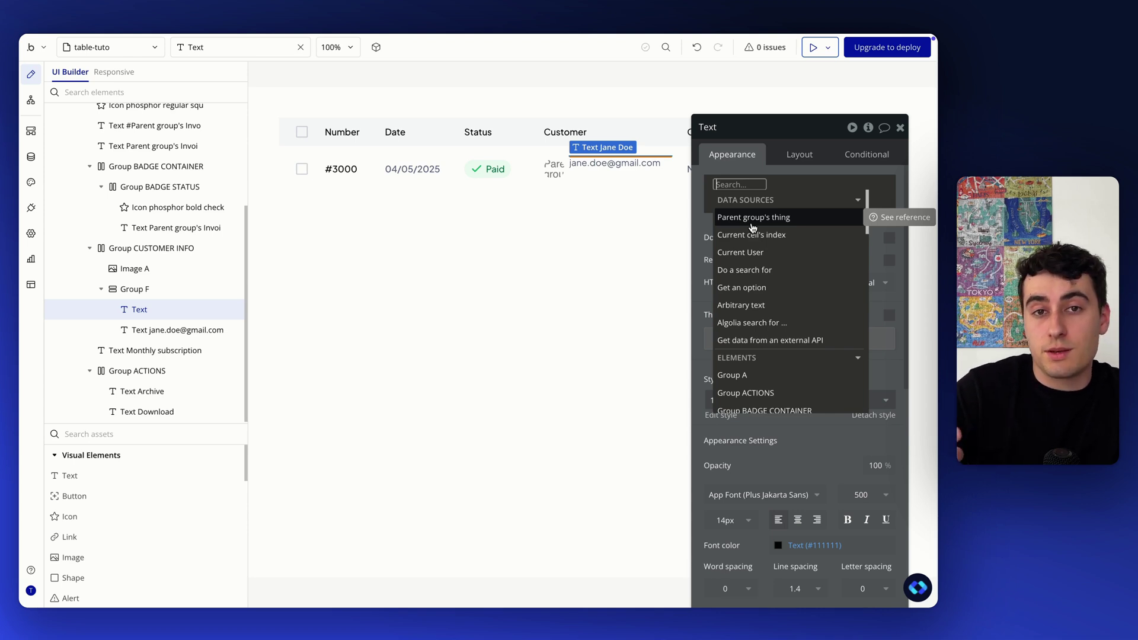
{"action": "left_click", "coordinate": [704, 233]}
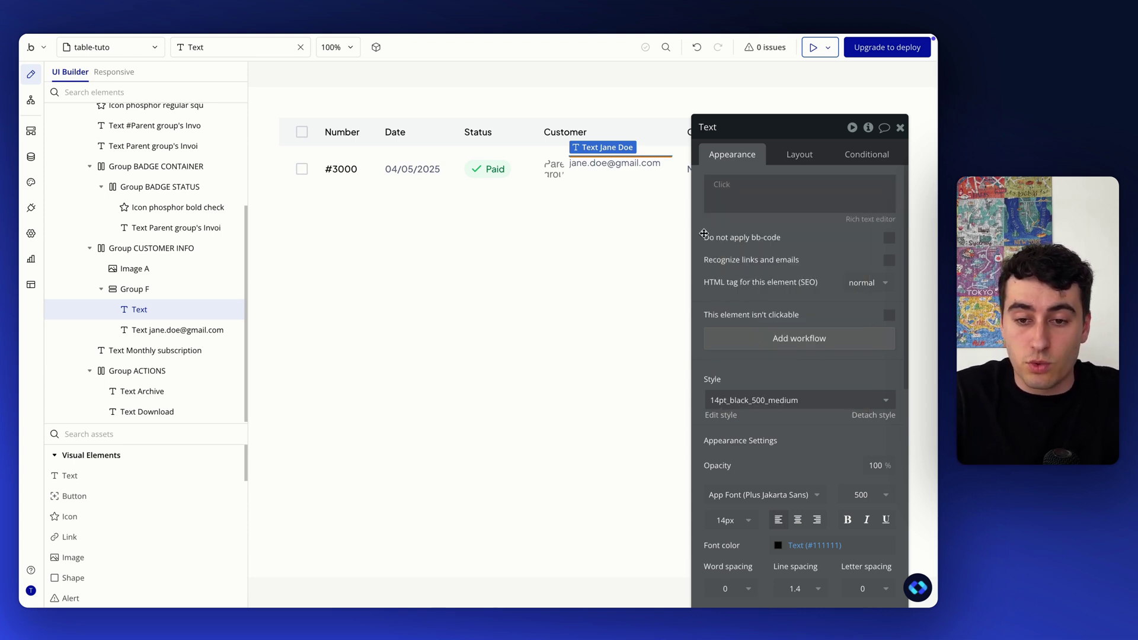
Step: Give Group F the content type Invoices with Parent group's Invoices as its data source
{"action": "left_click", "coordinate": [147, 290]}
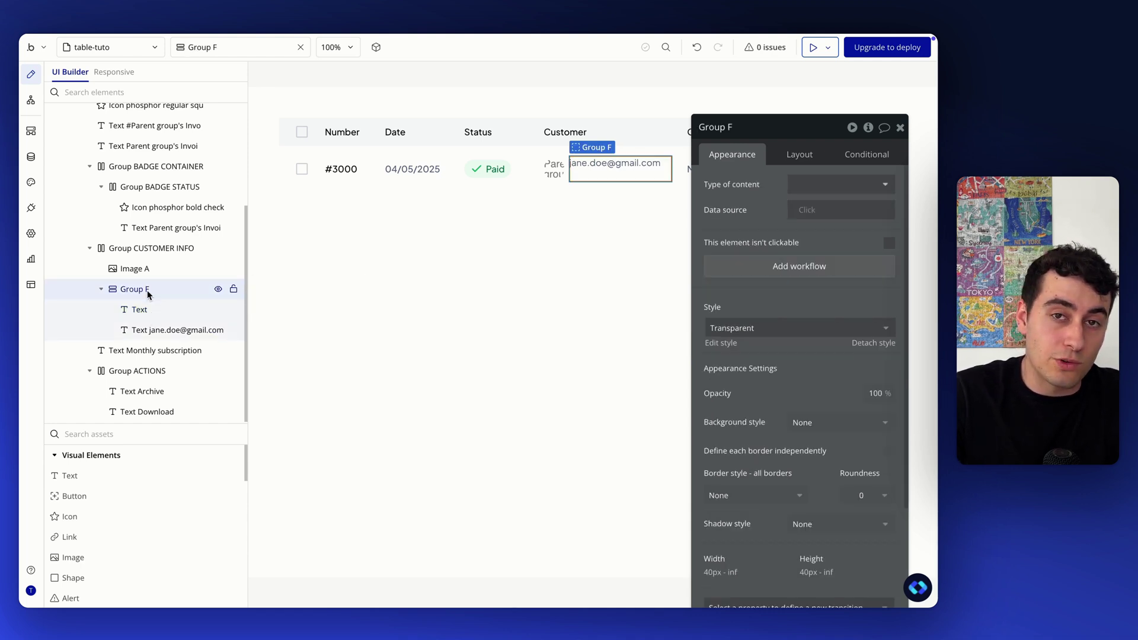
{"action": "left_click", "coordinate": [807, 192]}
{"action": "type", "text": "inv"}
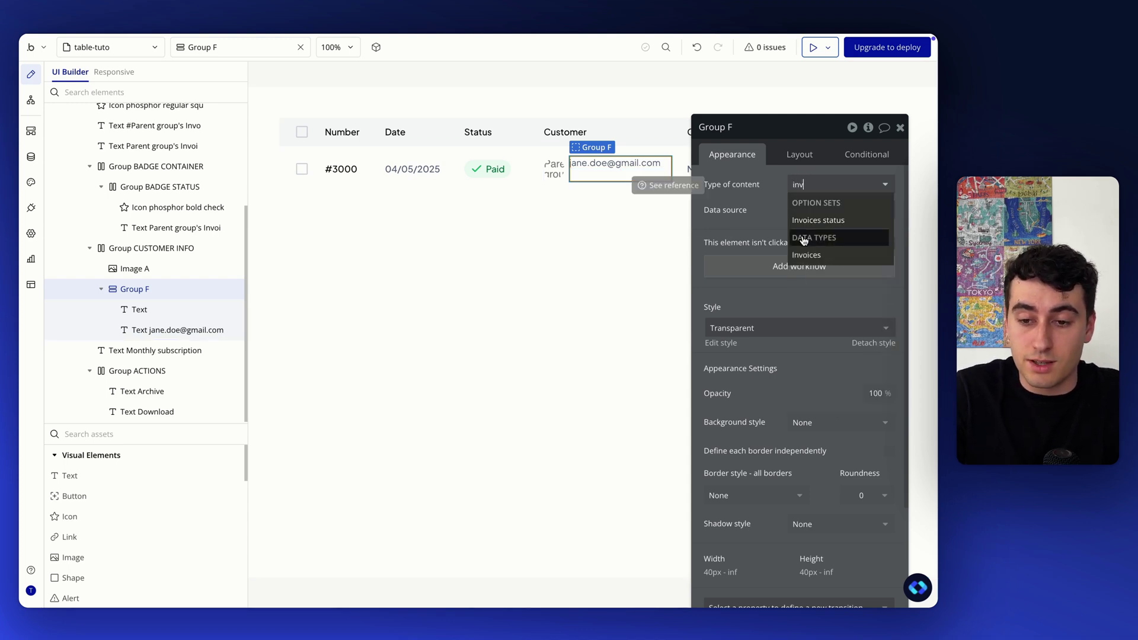
{"action": "left_click", "coordinate": [806, 256]}
{"action": "left_click", "coordinate": [810, 214]}
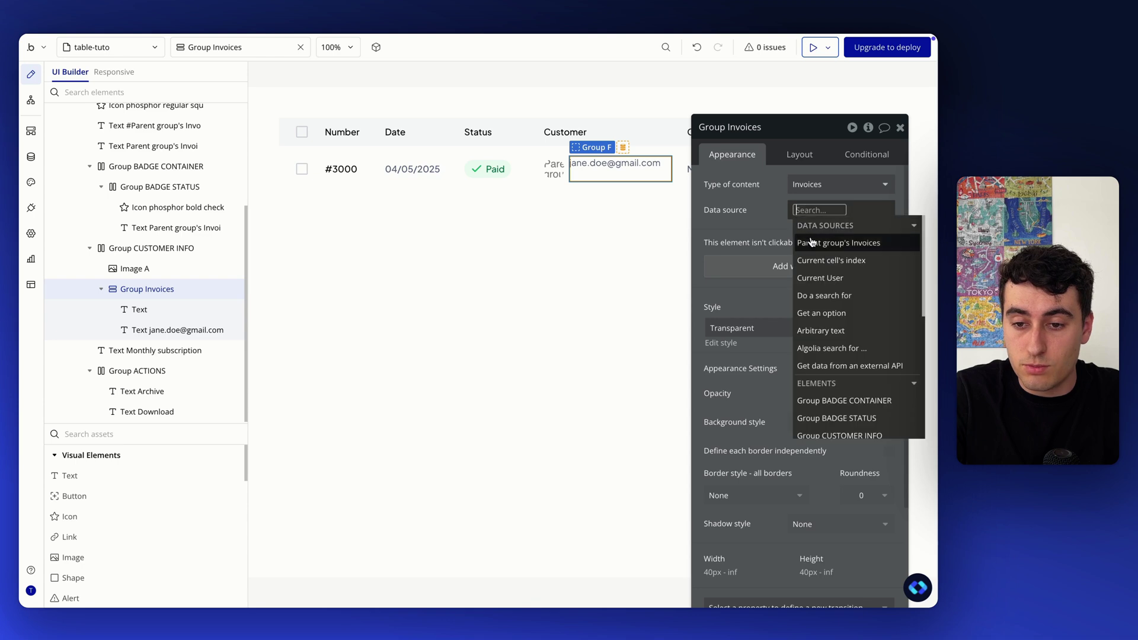
{"action": "left_click", "coordinate": [807, 242]}
{"action": "left_click", "coordinate": [757, 214]}
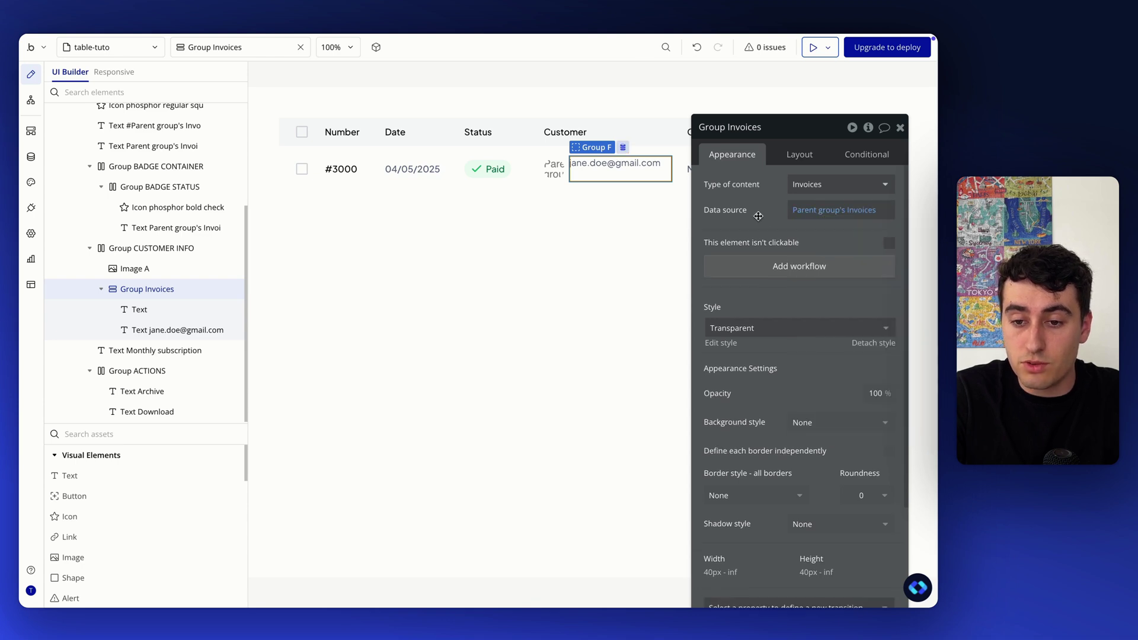
Step: Bind the customer name text to Parent group's Invoices's Customer and enter a sample full name as its canvas placeholder
{"action": "left_click", "coordinate": [150, 310]}
{"action": "left_click", "coordinate": [724, 188]}
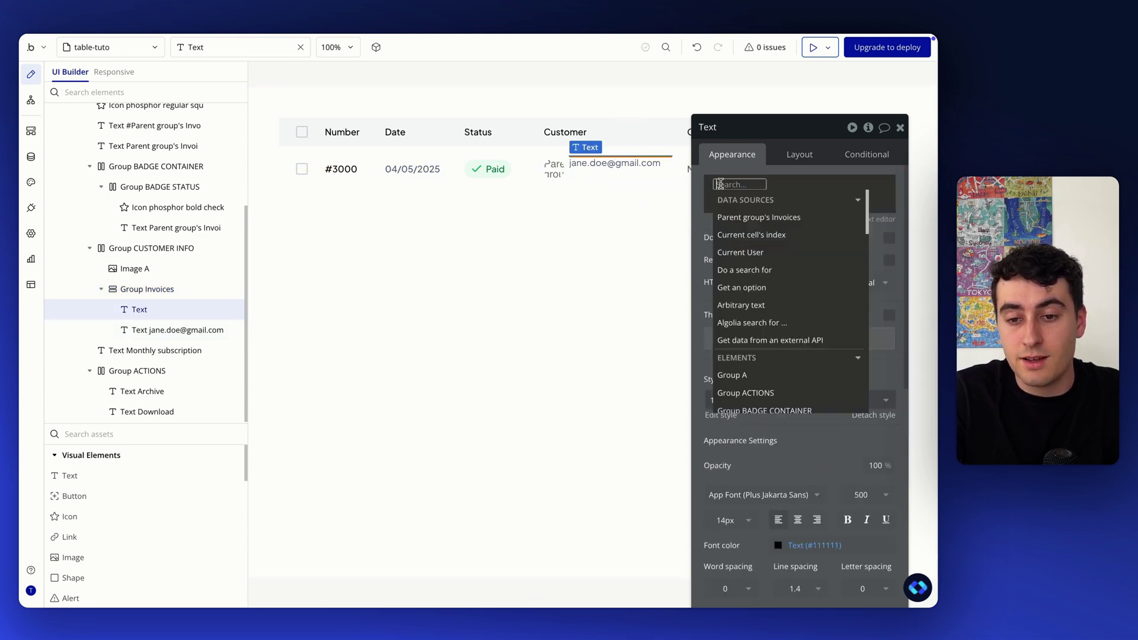
{"action": "left_click", "coordinate": [746, 220]}
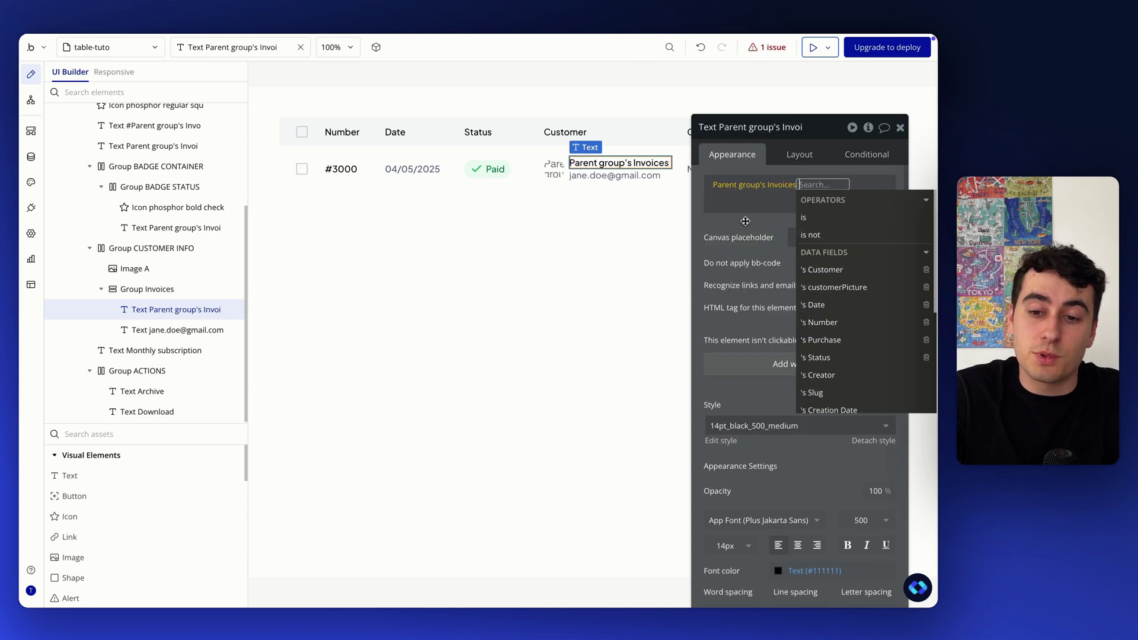
{"action": "type", "text": "cu"}
{"action": "left_click", "coordinate": [833, 218]}
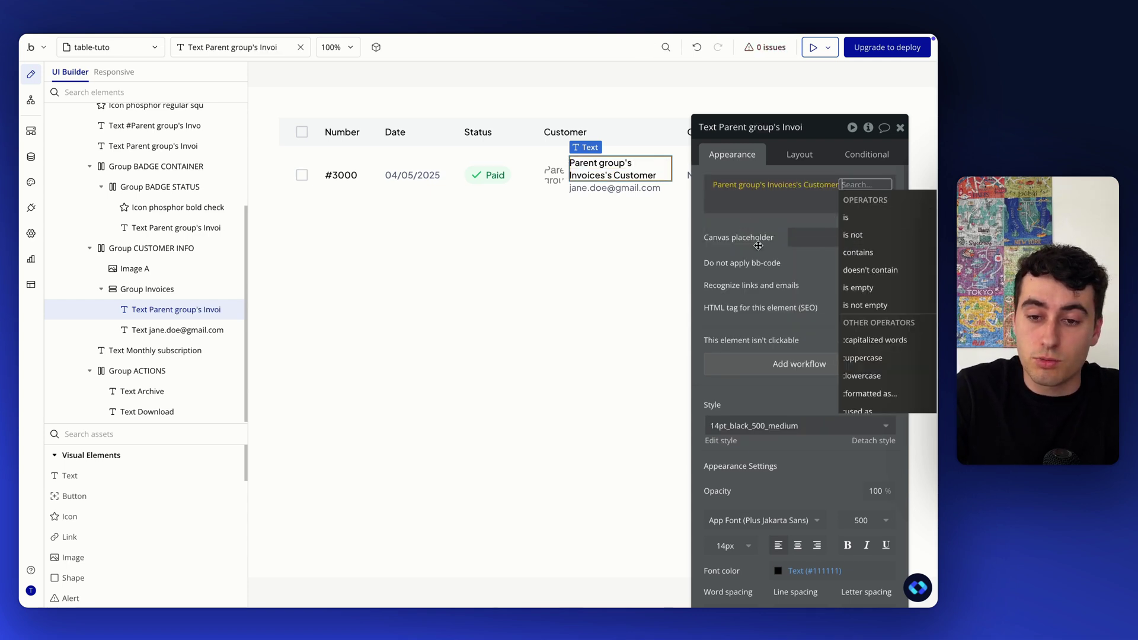
{"action": "left_click", "coordinate": [741, 272]}
{"action": "left_click", "coordinate": [616, 189]}
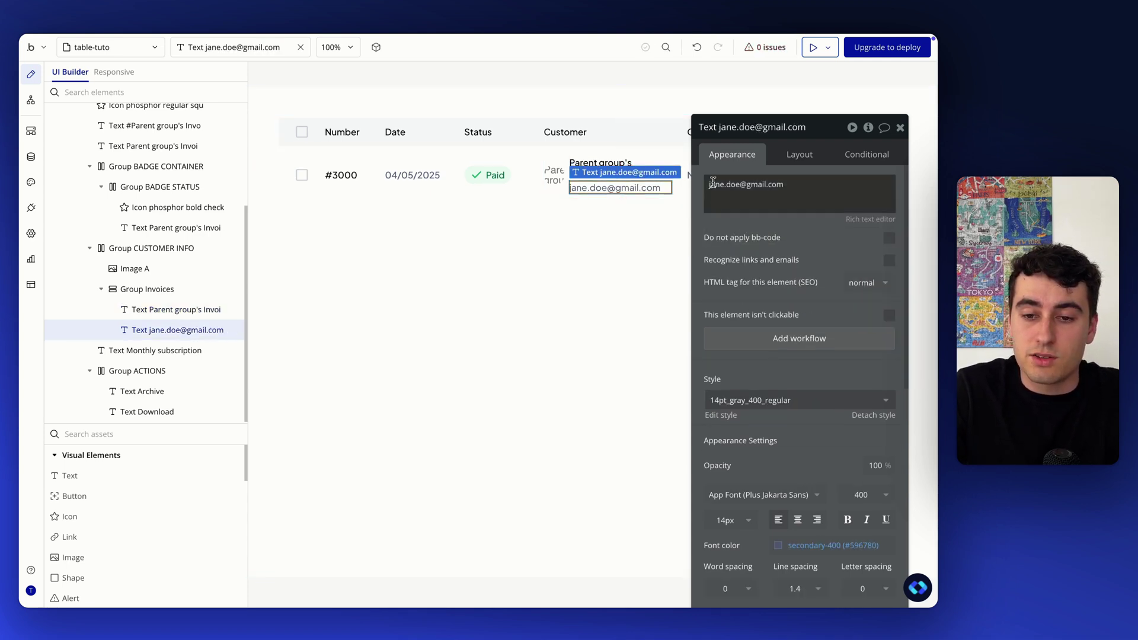
{"action": "left_click", "coordinate": [630, 165]}
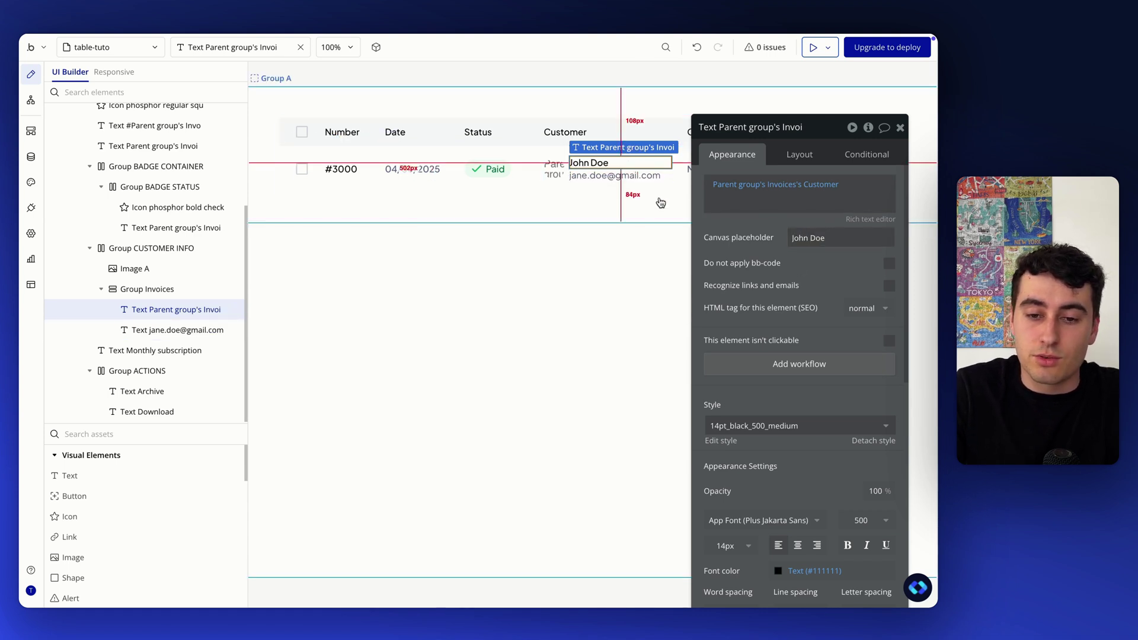
Step: Try to bind the customer e-mail text to Parent group's Invoices, and undo the replacement of its static text
{"action": "left_click", "coordinate": [652, 176]}
{"action": "left_click", "coordinate": [668, 185]}
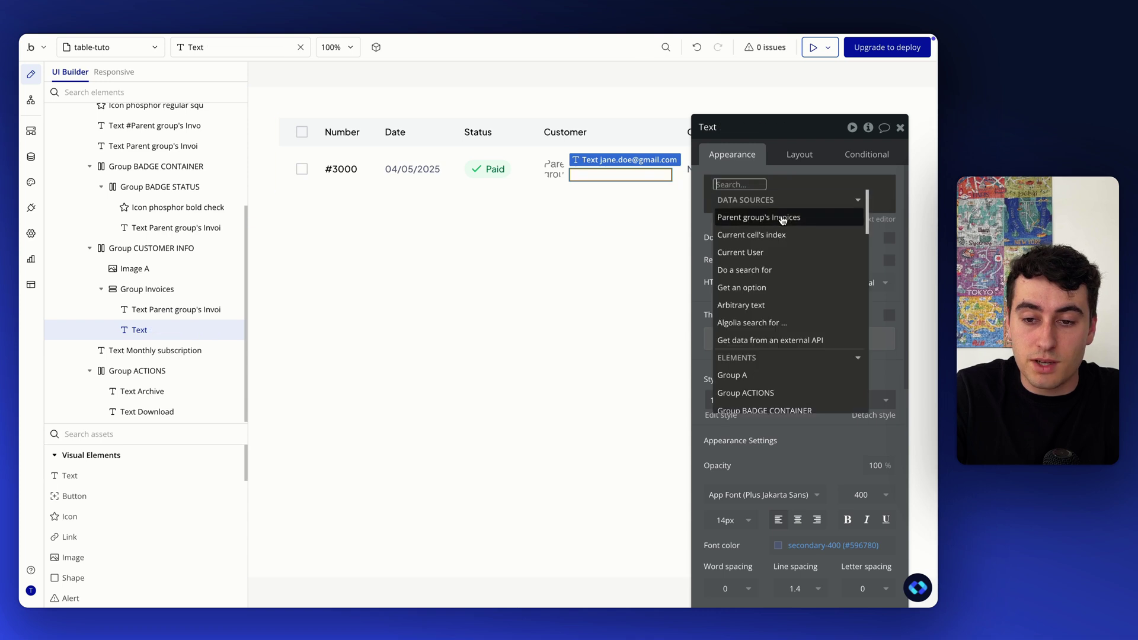
{"action": "left_click", "coordinate": [781, 215]}
{"action": "type", "text": "c"}
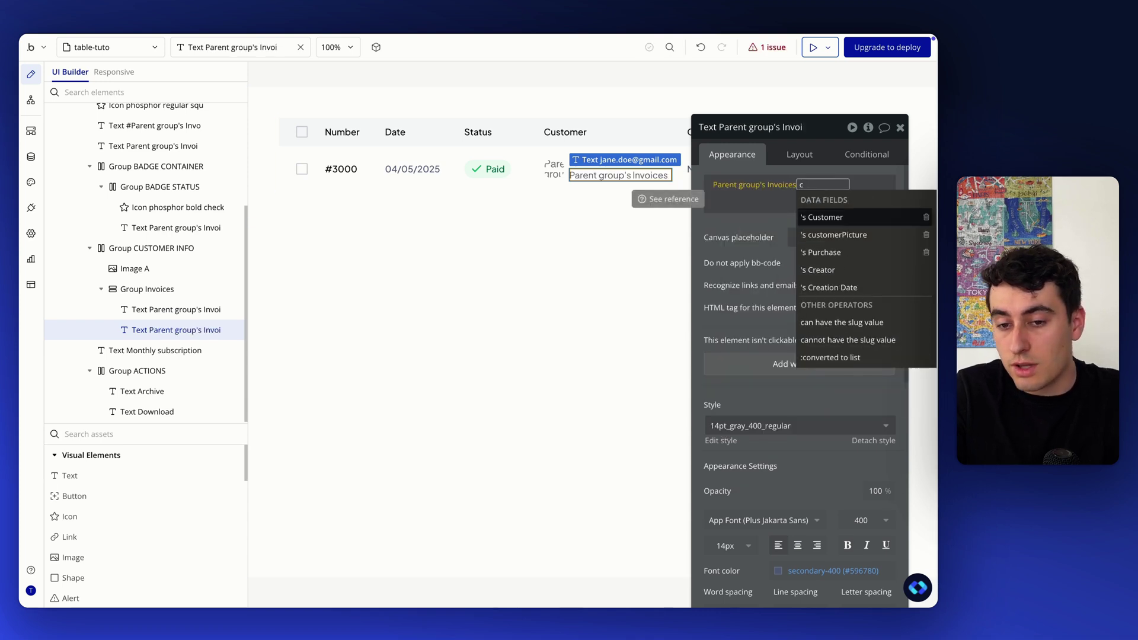
{"action": "left_click", "coordinate": [747, 226]}
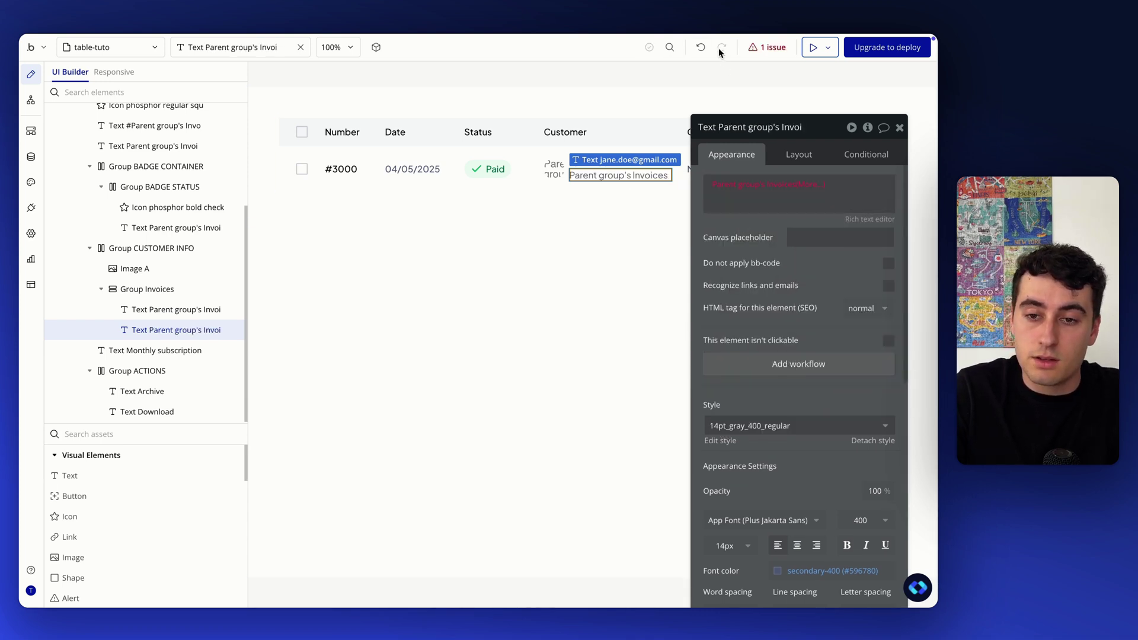
{"action": "left_click", "coordinate": [698, 51]}
{"action": "left_click", "coordinate": [700, 52]}
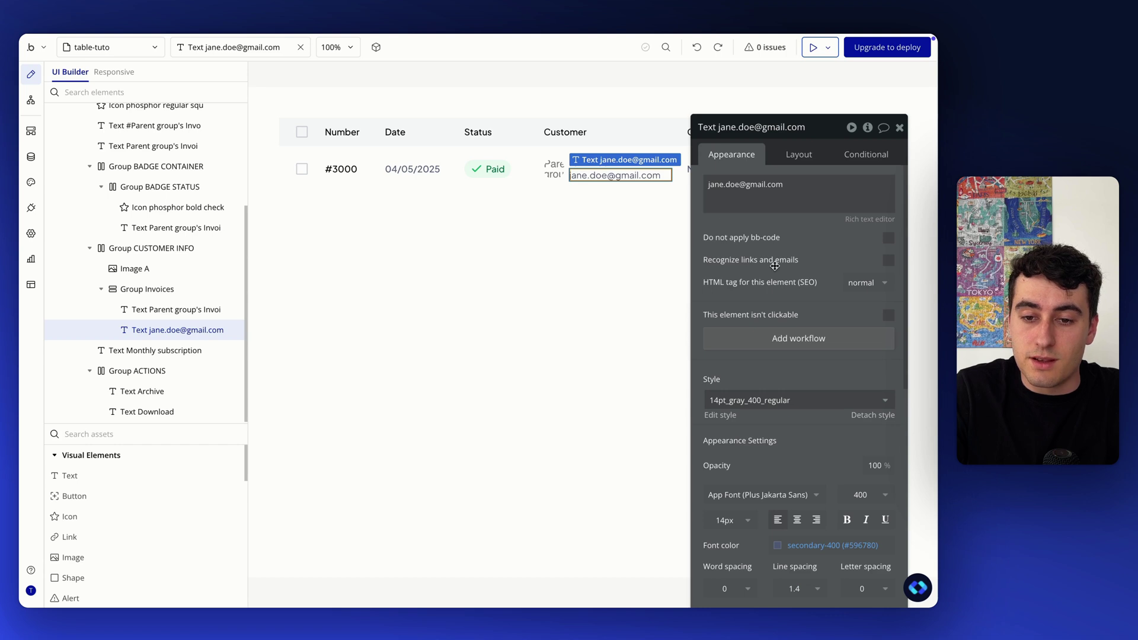
Step: Rename the second Customer header, above the Monthly subscription text, to Purchase
{"action": "left_click_drag", "start_coordinate": [775, 266], "coordinate": [393, 220]}
{"action": "left_click", "coordinate": [735, 171]}
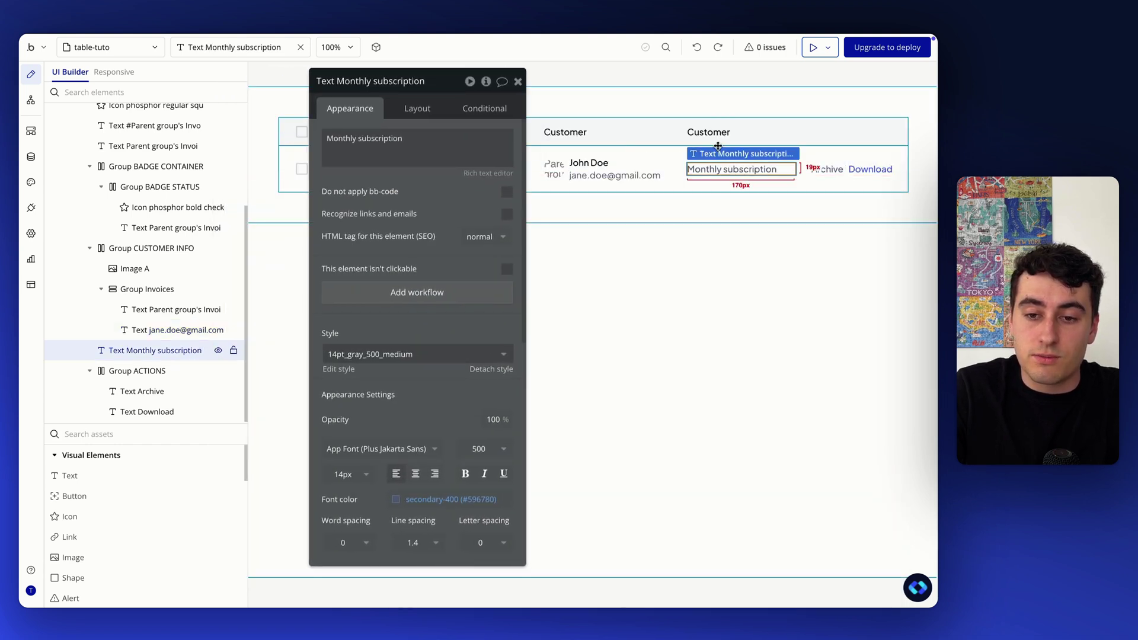
{"action": "double_click", "coordinate": [708, 132]}
{"action": "type", "text": "Purcha"}
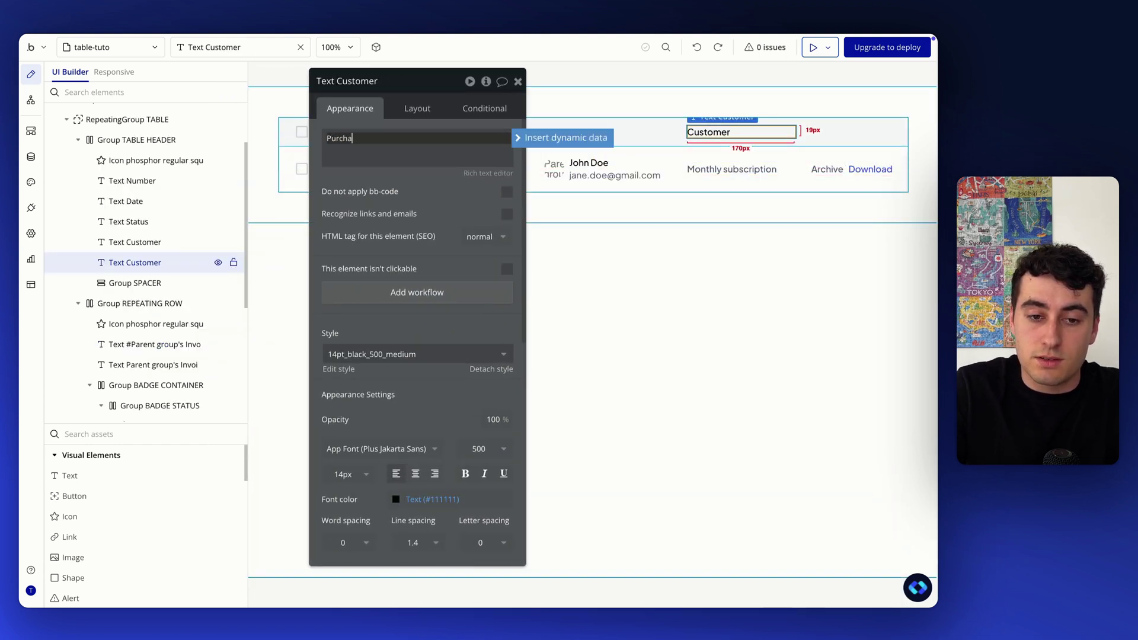
{"action": "type", "text": "se"}
Step: Replace the Monthly subscription text with the dynamic expression Parent group's Invoices's Purchase
{"action": "double_click", "coordinate": [735, 169]}
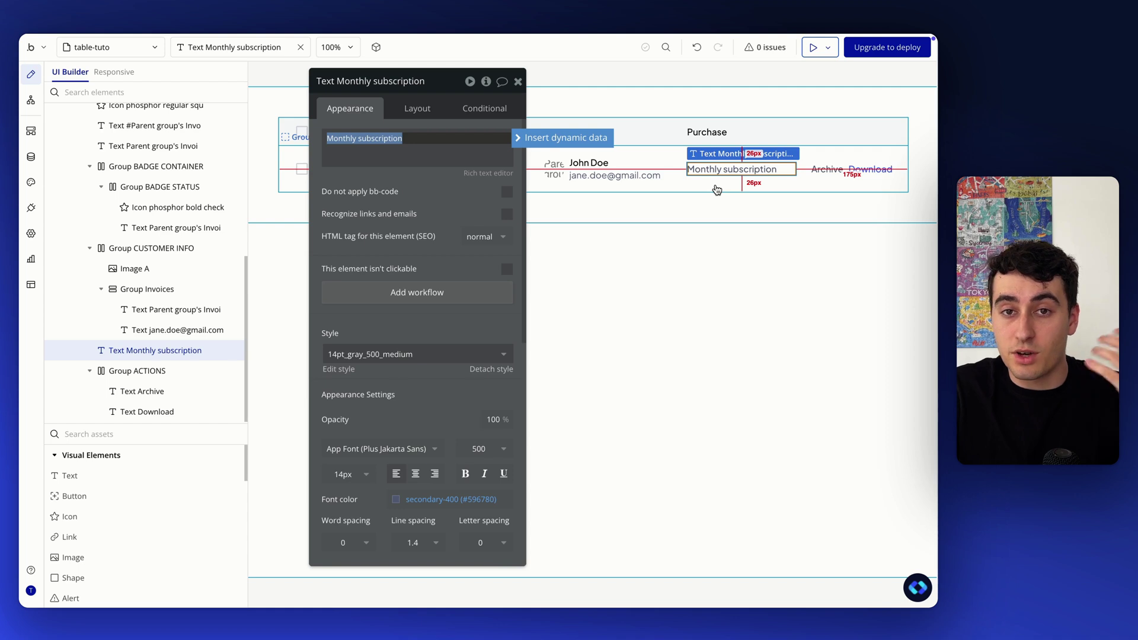
{"action": "left_click", "coordinate": [548, 139]}
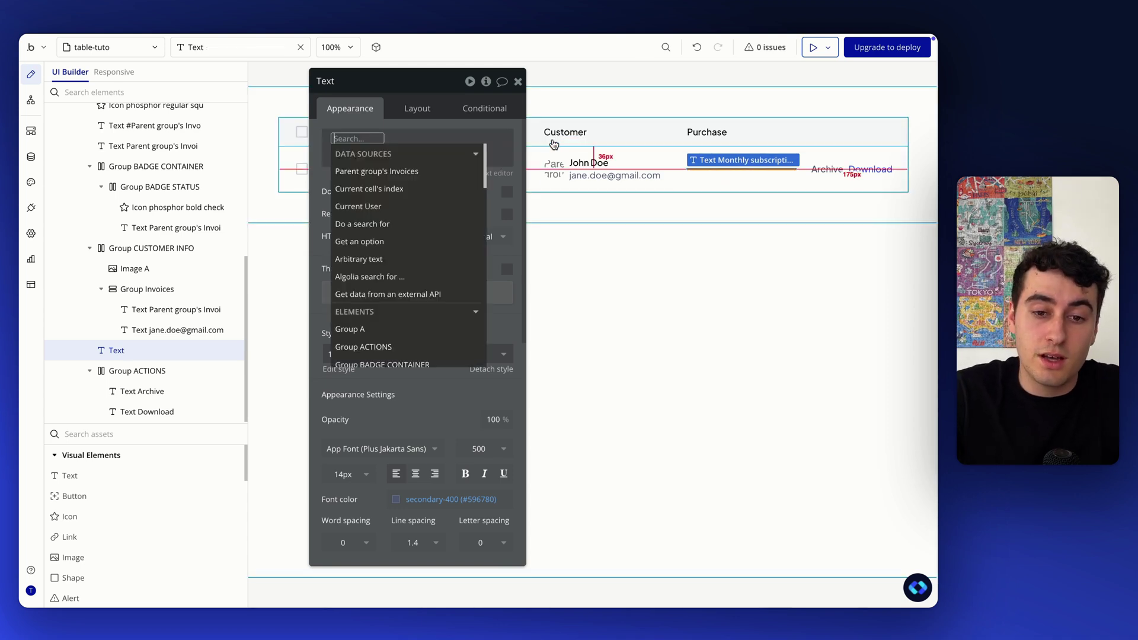
{"action": "left_click", "coordinate": [376, 172]}
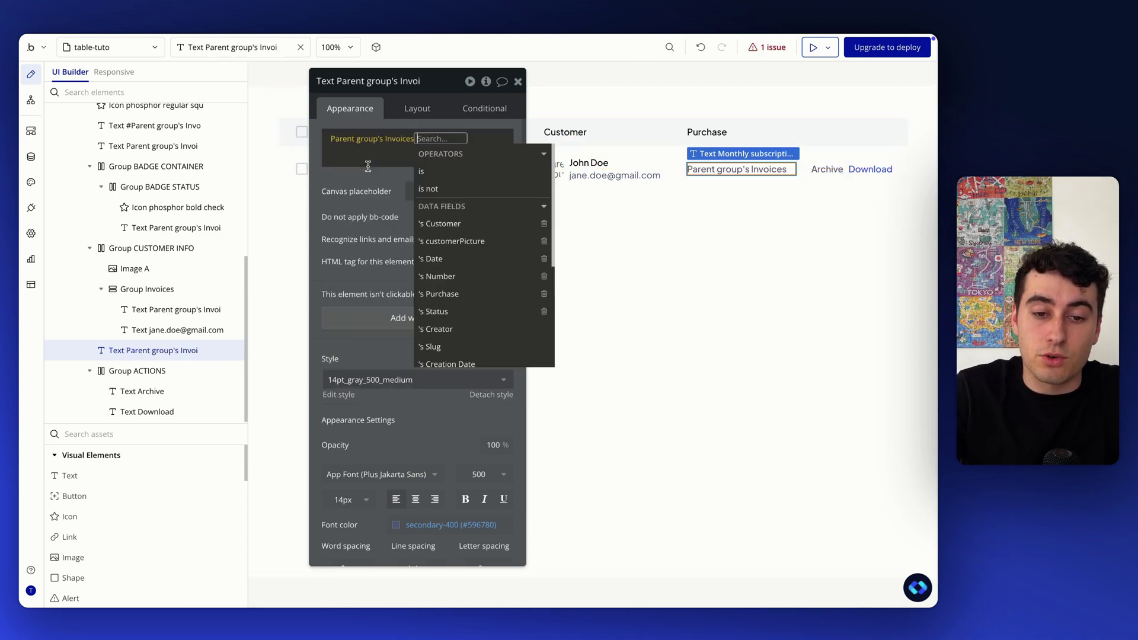
{"action": "left_click", "coordinate": [455, 243]}
{"action": "left_click", "coordinate": [383, 202]}
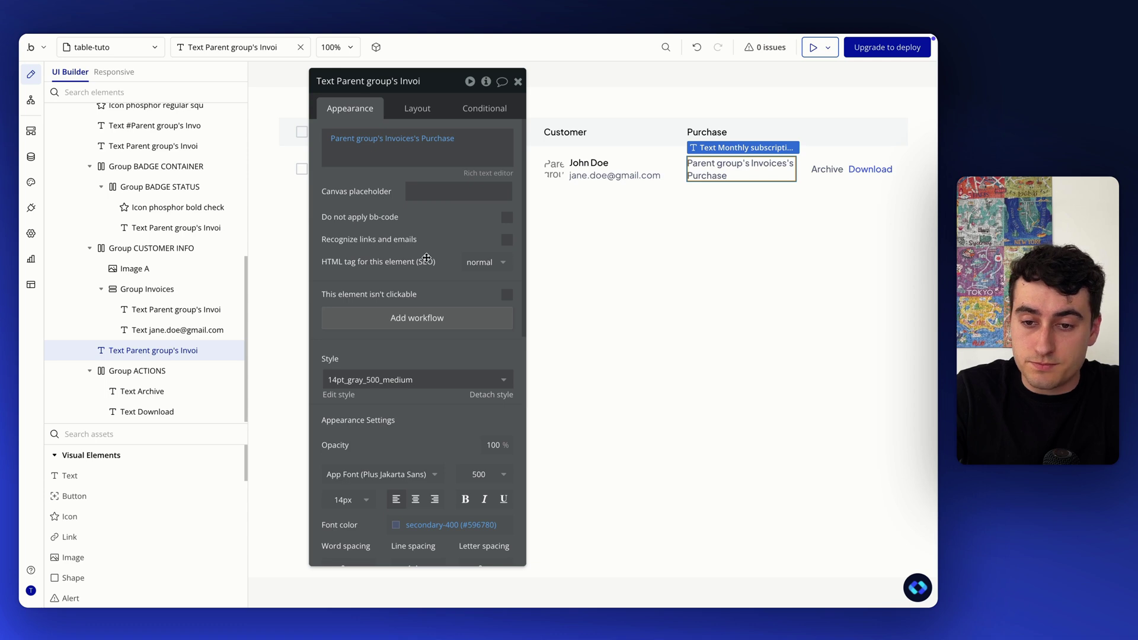
Step: Set the canvas placeholder of the purchase text to Monthly subscription
{"action": "left_click", "coordinate": [452, 192]}
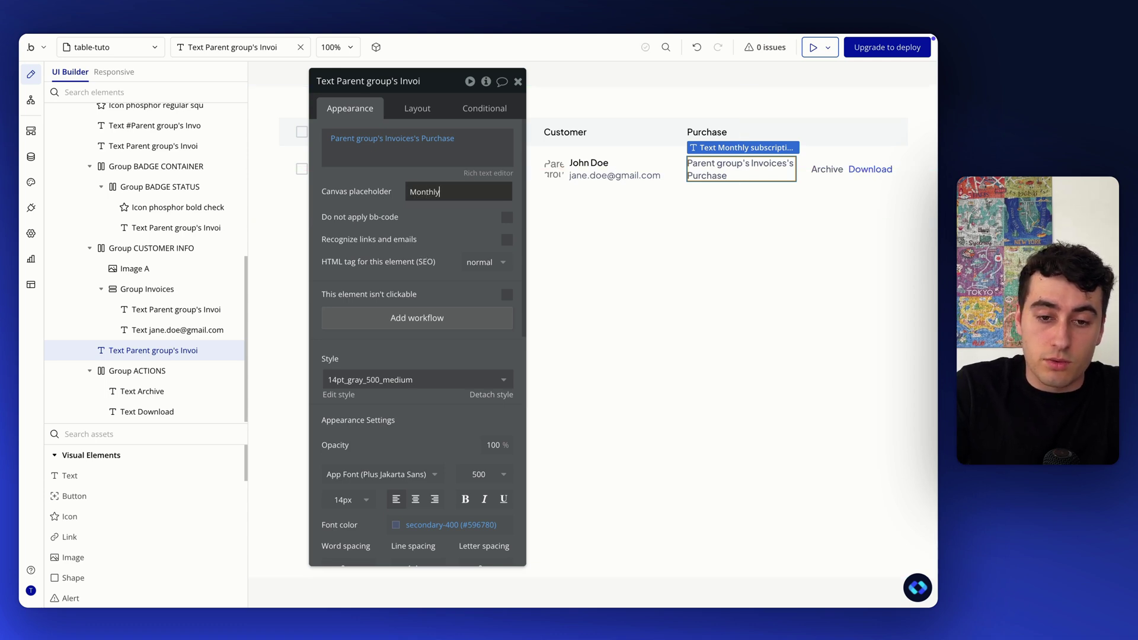
{"action": "left_click", "coordinate": [433, 206]}
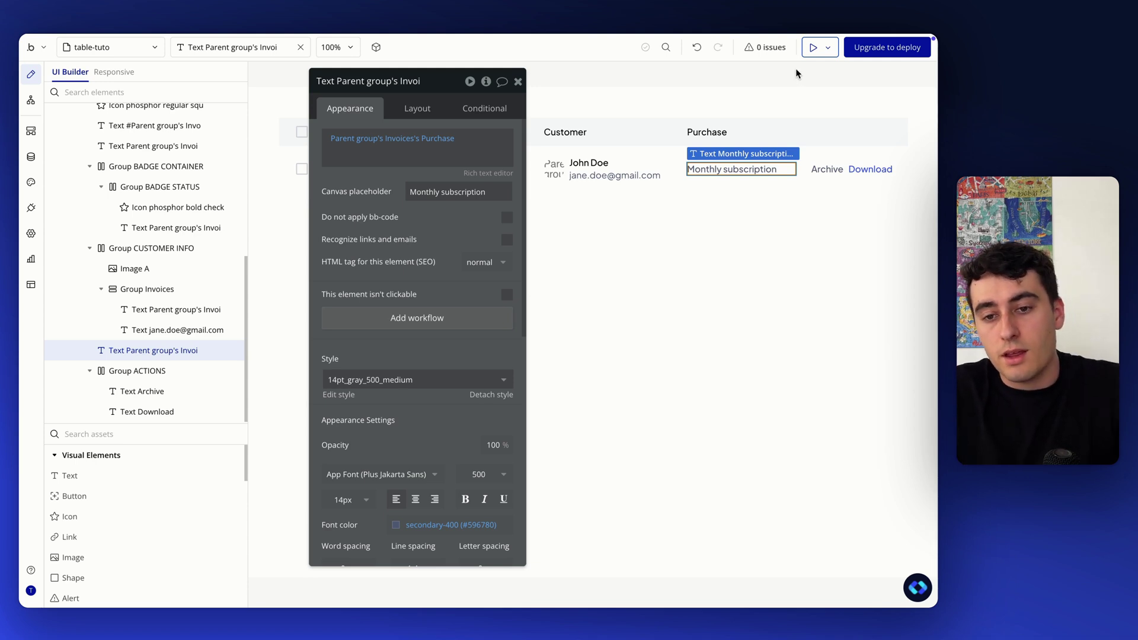
Step: Reload the page preview and check the number, date, status, customer and purchase values in the table rows
{"action": "left_click", "coordinate": [285, 58]}
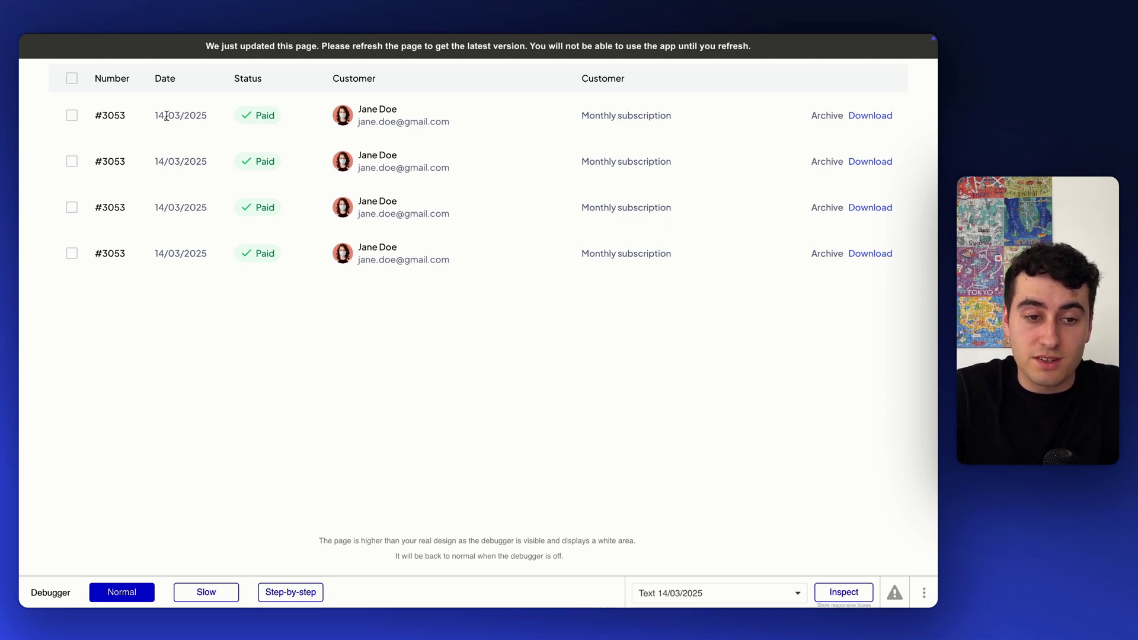
{"action": "left_click_drag", "start_coordinate": [520, 51], "coordinate": [518, 47]}
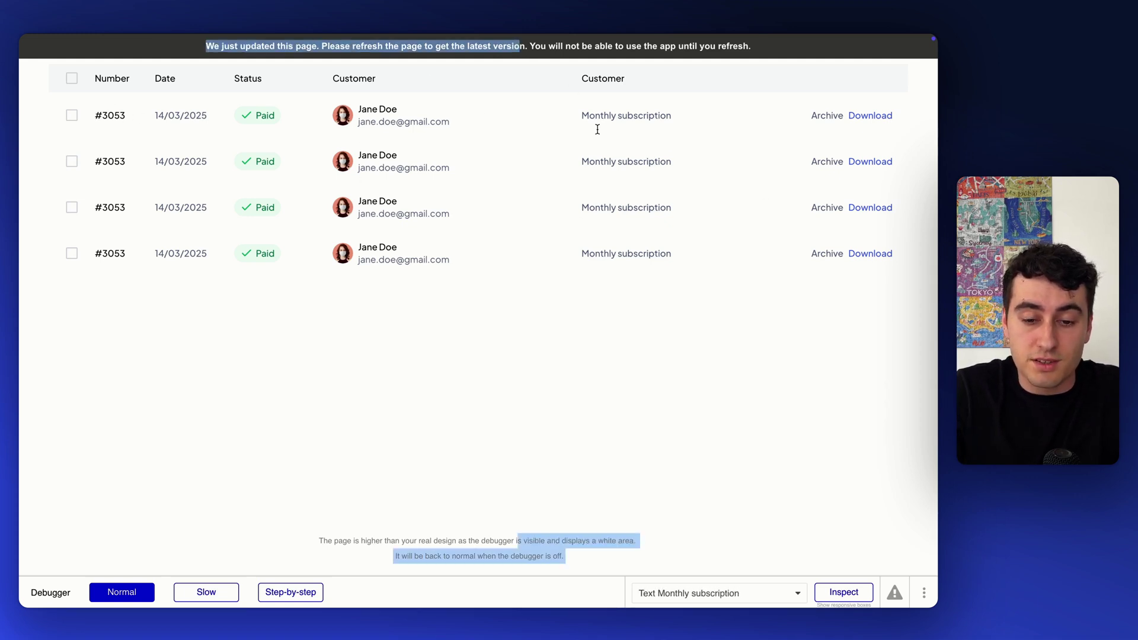
{"action": "key", "text": "super+r"}
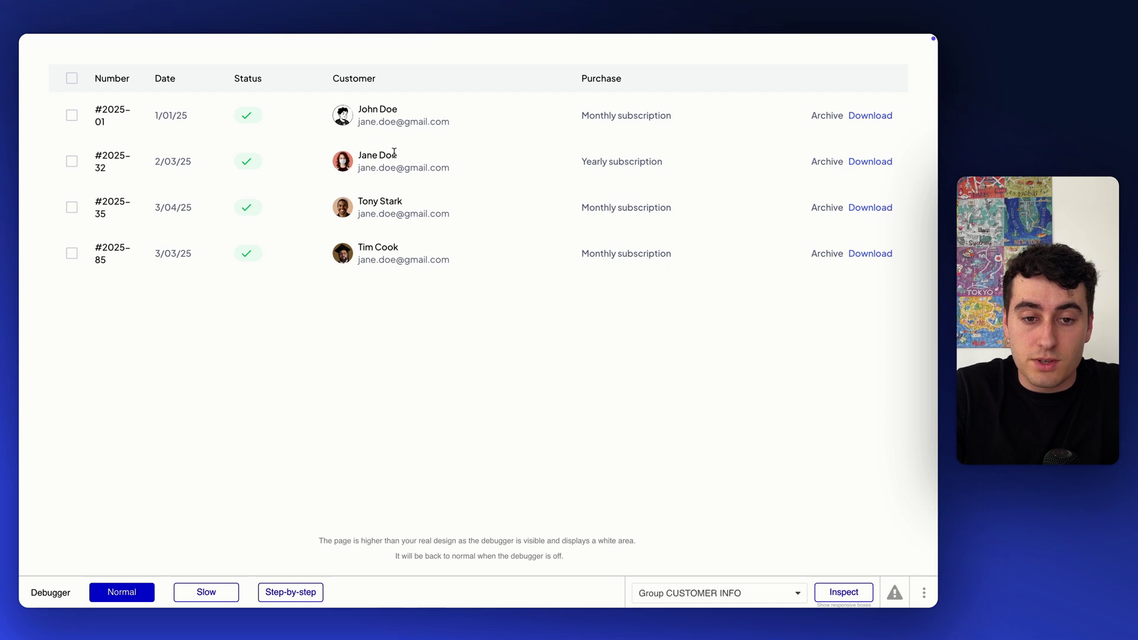
{"action": "left_click_drag", "start_coordinate": [361, 109], "coordinate": [381, 207]}
{"action": "left_click", "coordinate": [403, 258]}
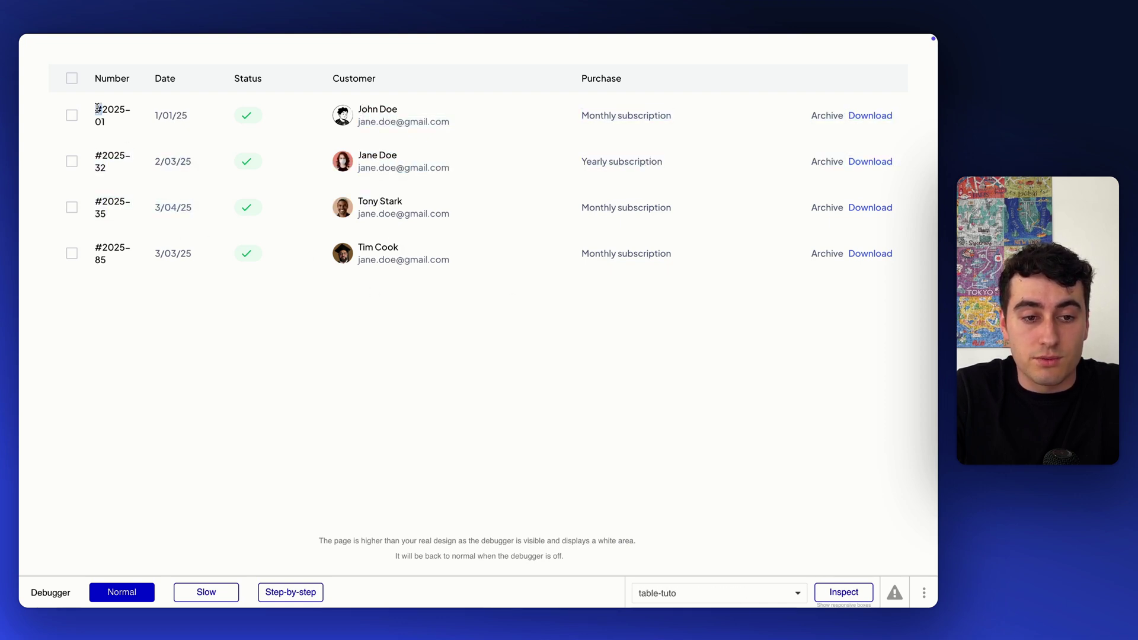
{"action": "double_click", "coordinate": [174, 115]}
{"action": "double_click", "coordinate": [111, 155]}
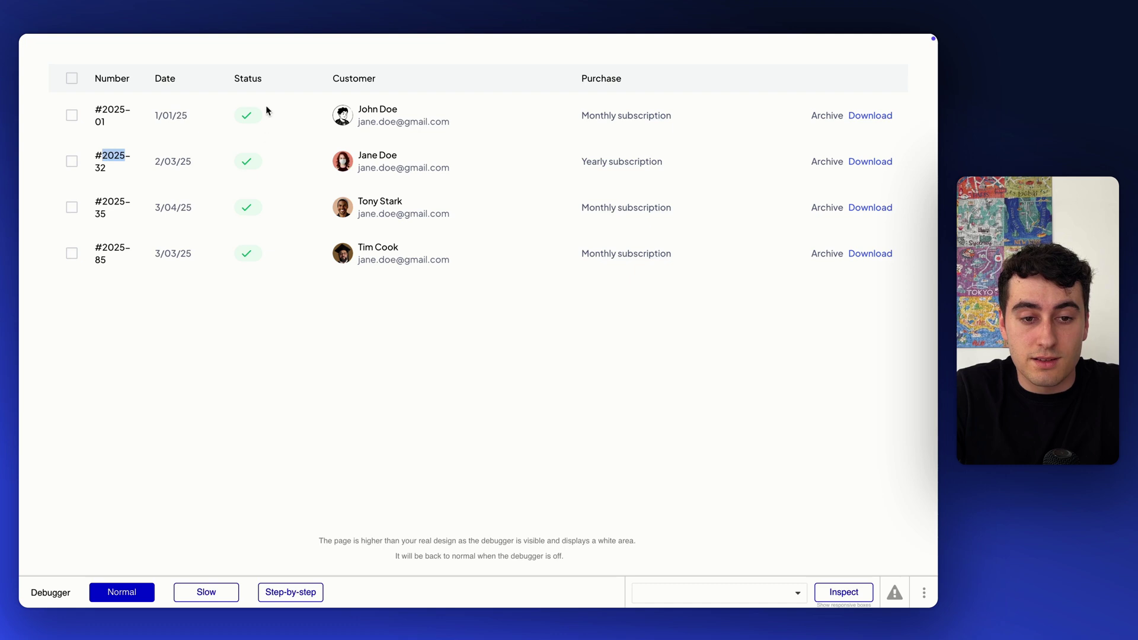
{"action": "left_click", "coordinate": [249, 113]}
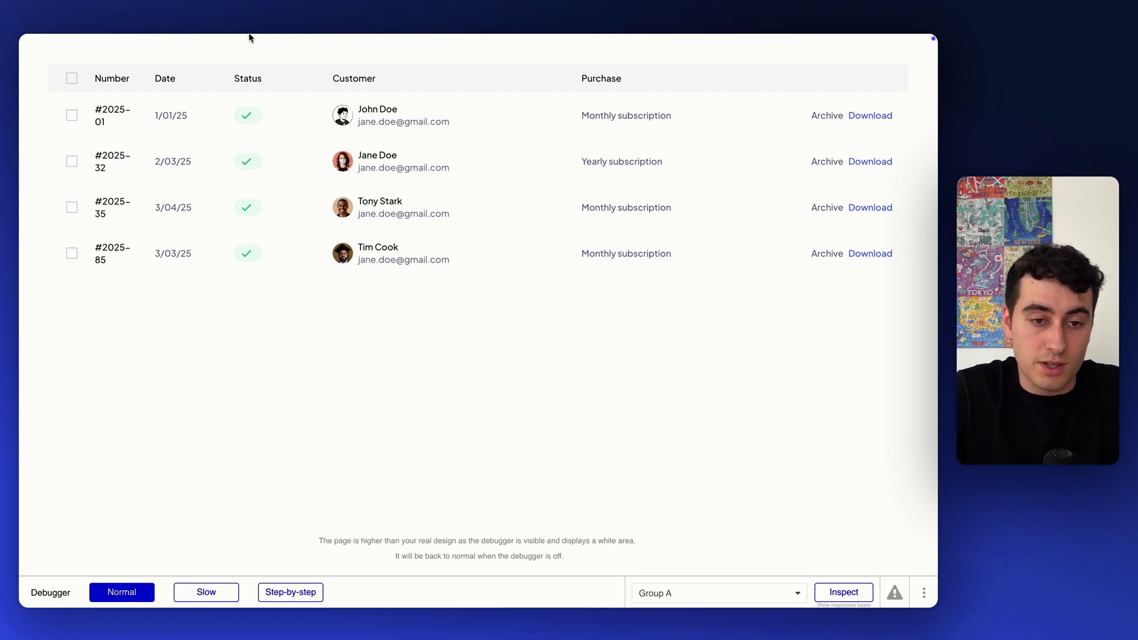
Step: In the app data for All Invoices, set the status of the Mar 3, 2025 entry to Paid and save it
{"action": "left_click", "coordinate": [136, 46]}
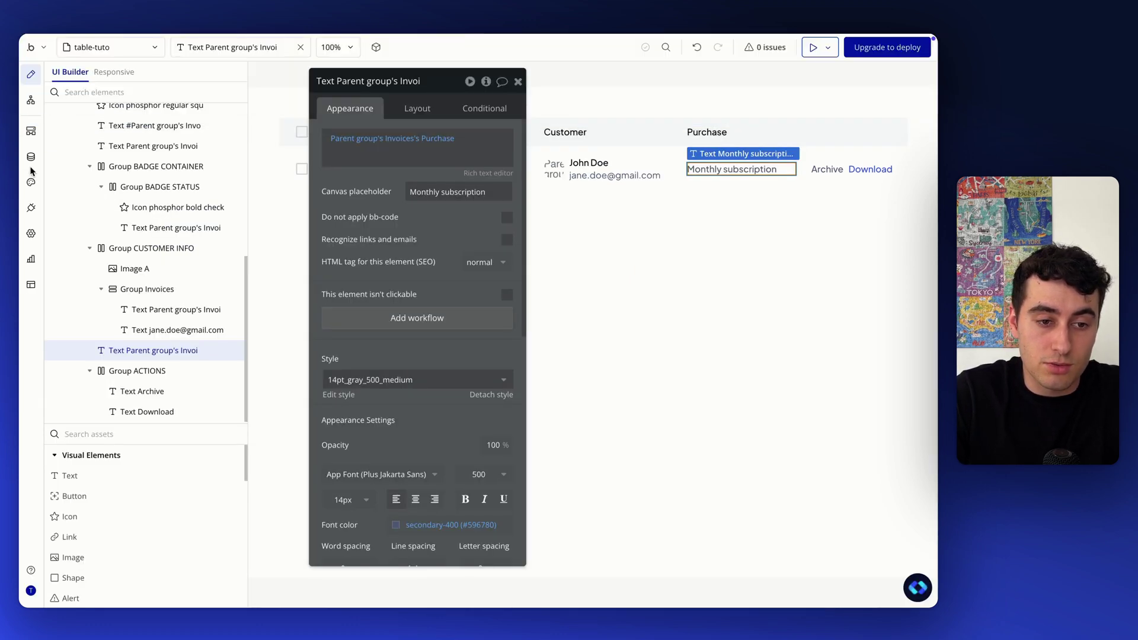
{"action": "left_click", "coordinate": [33, 156]}
{"action": "left_click", "coordinate": [255, 105]}
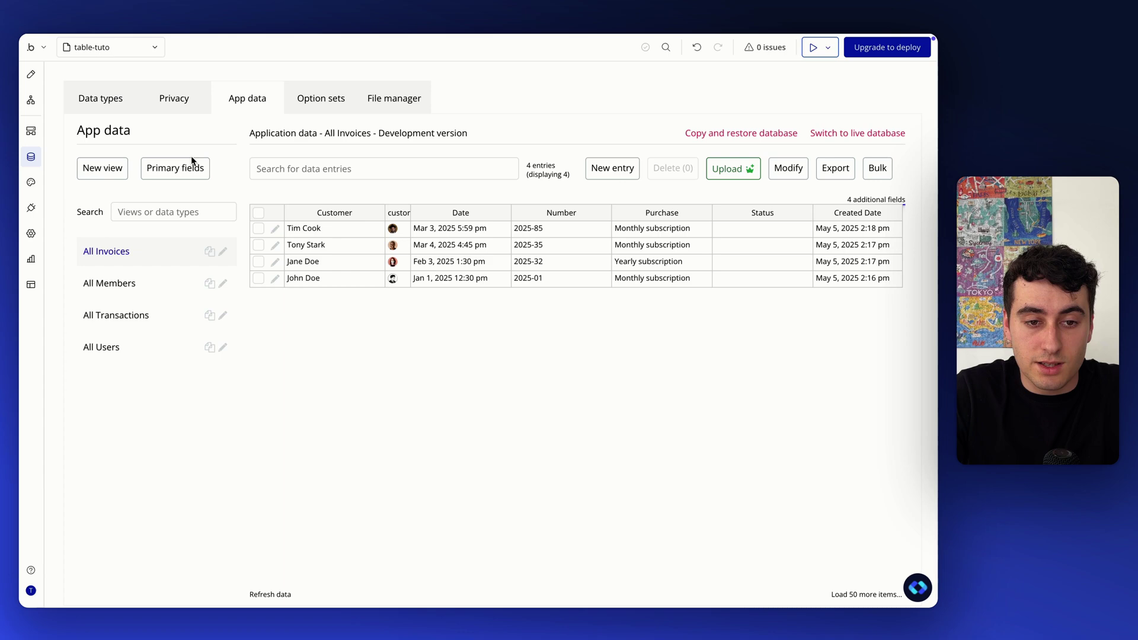
{"action": "left_click", "coordinate": [276, 230]}
{"action": "left_click", "coordinate": [472, 197]}
{"action": "left_click", "coordinate": [467, 230]}
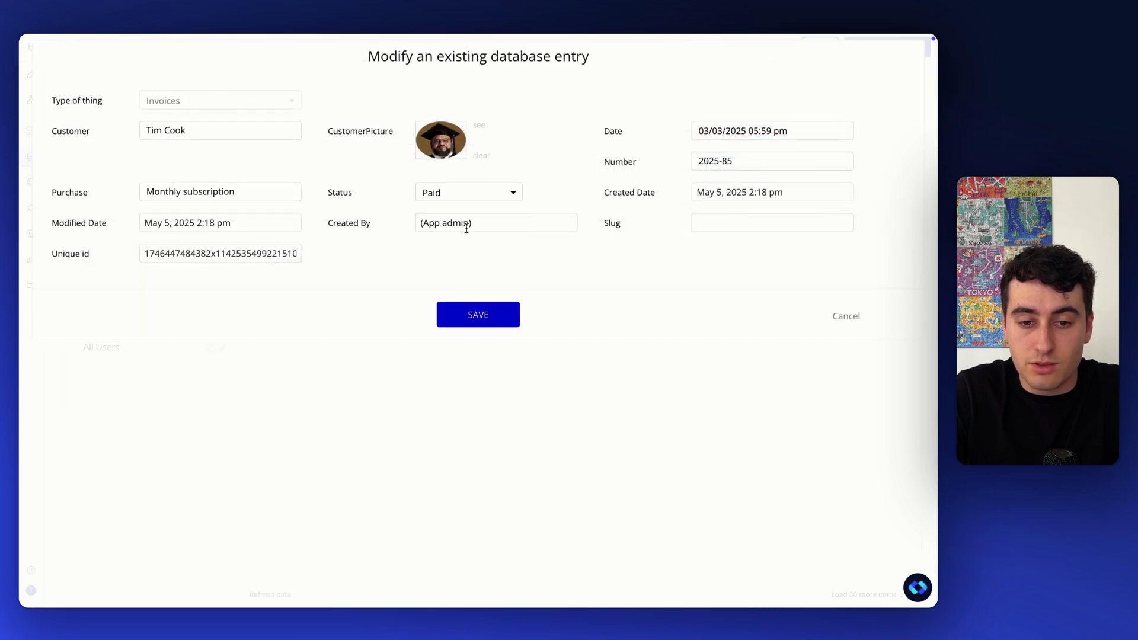
{"action": "left_click", "coordinate": [479, 314]}
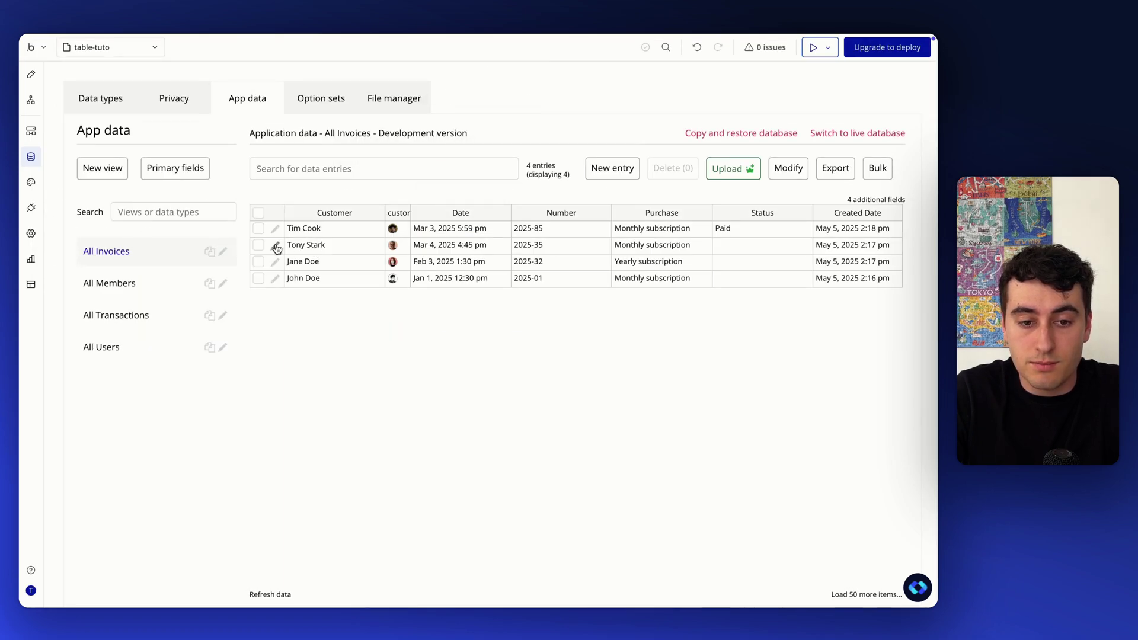
Step: Set the status of the Mar 4, 2025 invoice entry to Paid and save it
{"action": "left_click", "coordinate": [276, 245]}
{"action": "left_click", "coordinate": [453, 199]}
{"action": "left_click", "coordinate": [452, 203]}
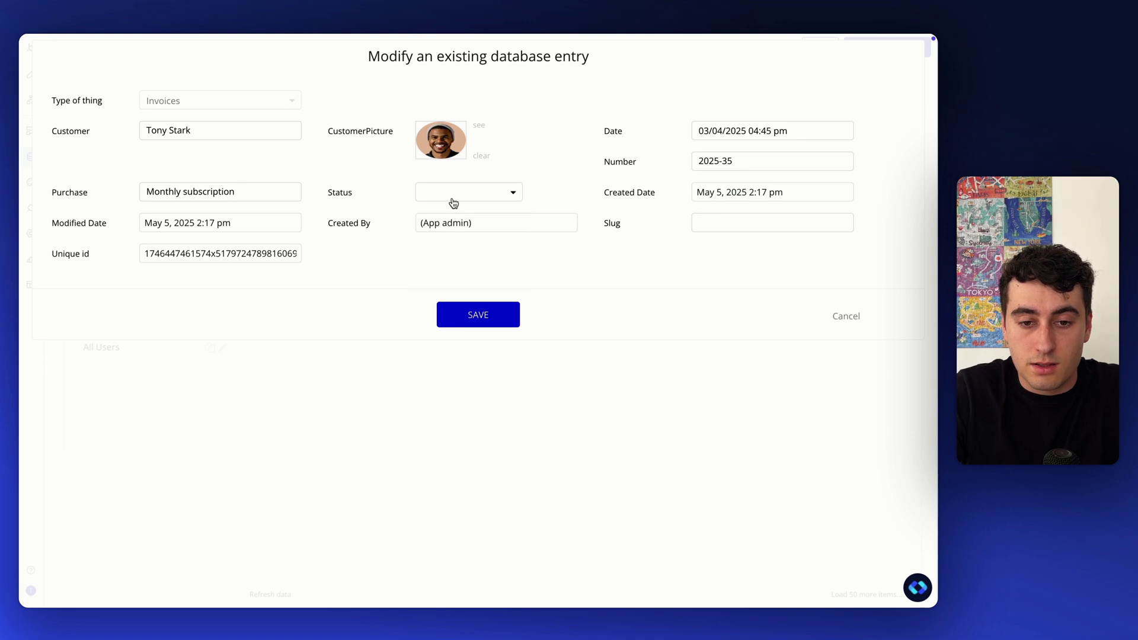
{"action": "left_click", "coordinate": [452, 202]}
{"action": "left_click", "coordinate": [447, 234]}
{"action": "left_click", "coordinate": [468, 320]}
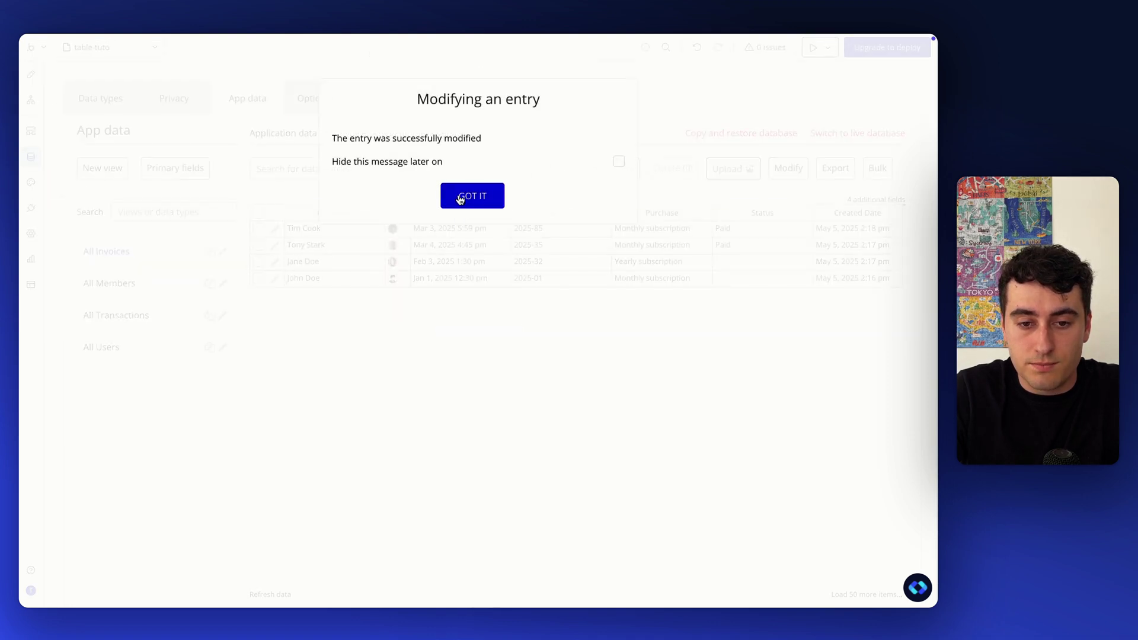
{"action": "left_click", "coordinate": [461, 196]}
Step: Set the status of the Feb 3, 2025 invoice entry to Paid and save it
{"action": "left_click", "coordinate": [277, 261]}
{"action": "left_click", "coordinate": [437, 197]}
{"action": "left_click", "coordinate": [441, 235]}
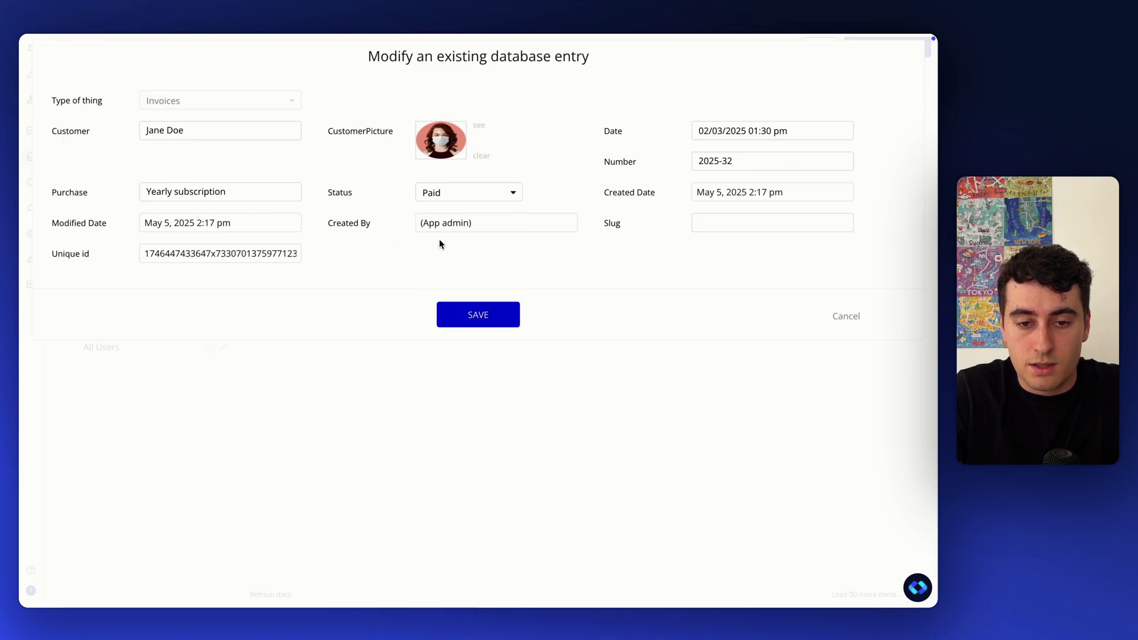
{"action": "left_click", "coordinate": [458, 306]}
{"action": "left_click", "coordinate": [464, 201]}
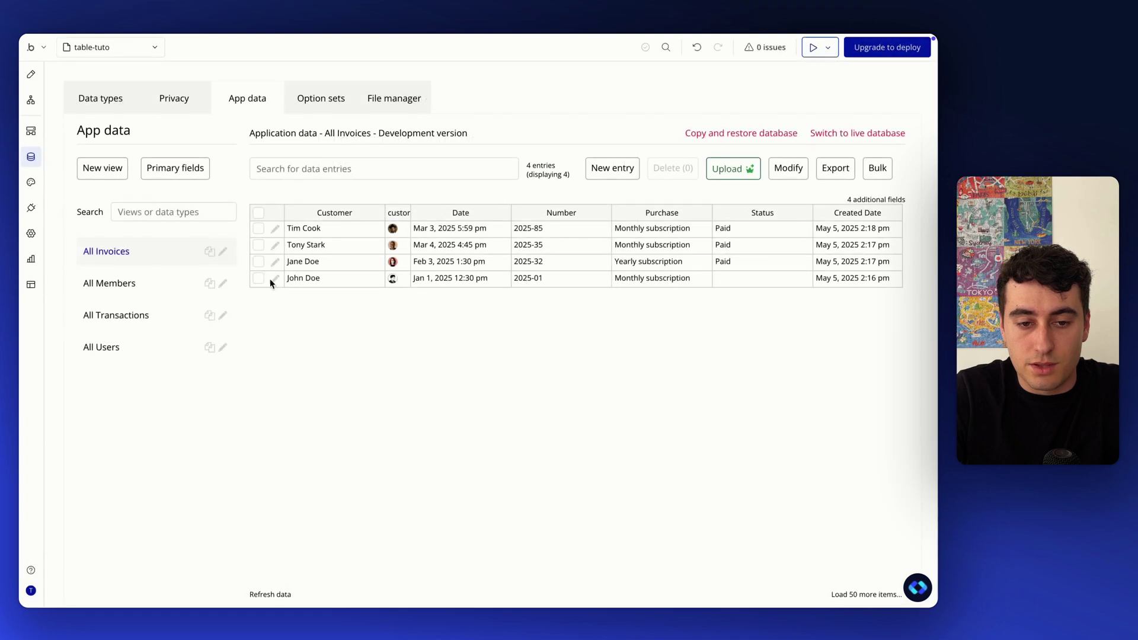
Step: Set the status of the Jan 1, 2025 invoice entry to Paid and save it
{"action": "left_click", "coordinate": [271, 279]}
{"action": "left_click", "coordinate": [474, 192]}
{"action": "left_click", "coordinate": [468, 232]}
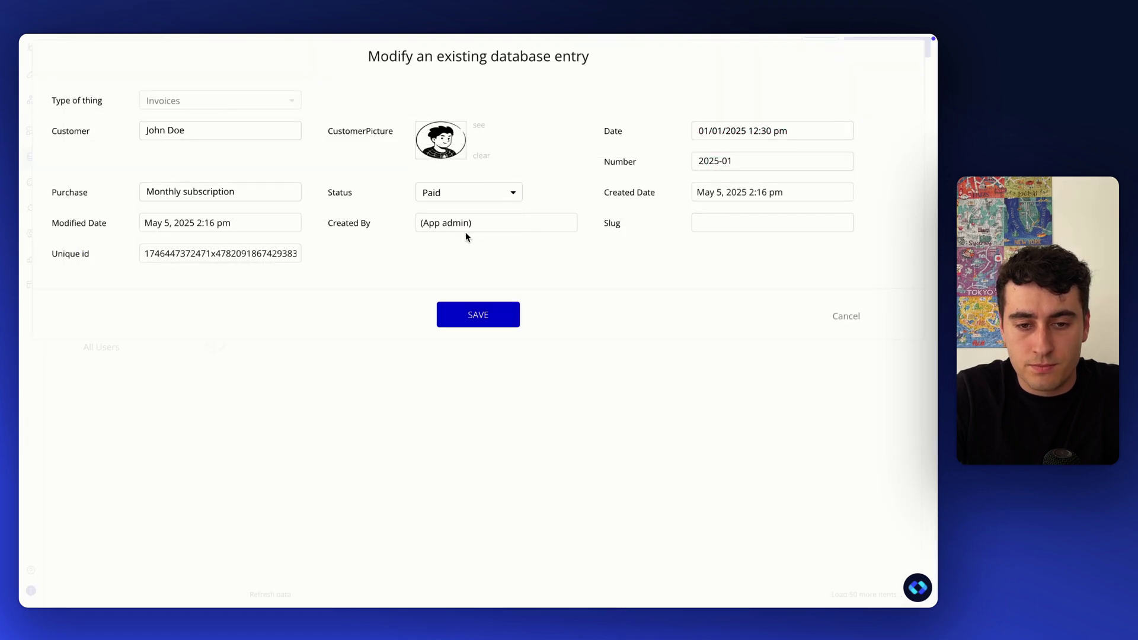
{"action": "left_click", "coordinate": [474, 320]}
{"action": "left_click", "coordinate": [473, 196]}
Step: Return to the table preview and examine the status badges and how the invoice numbers fit in the Number column
{"action": "mouse_move", "coordinate": [255, 12]}
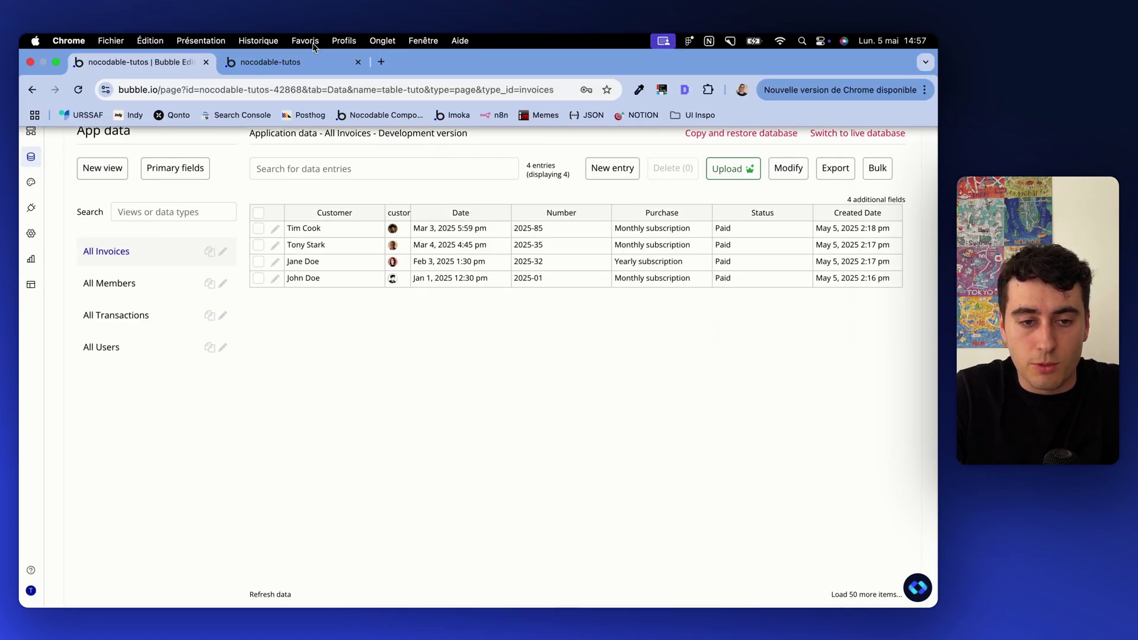
{"action": "left_click", "coordinate": [267, 44]}
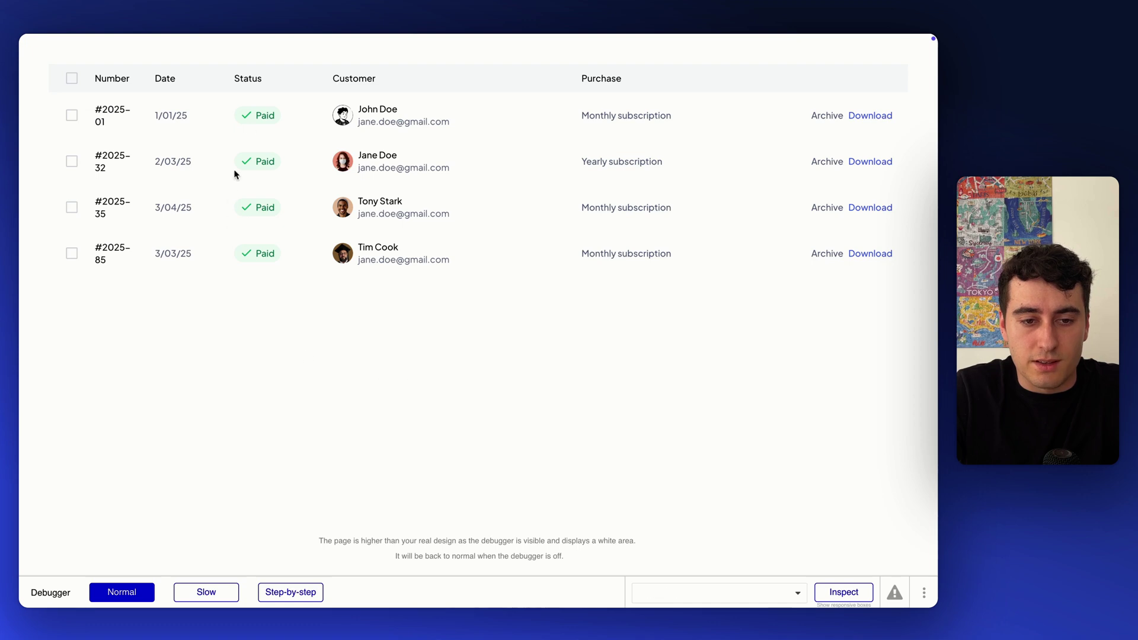
{"action": "double_click", "coordinate": [261, 116]}
{"action": "left_click", "coordinate": [253, 194]}
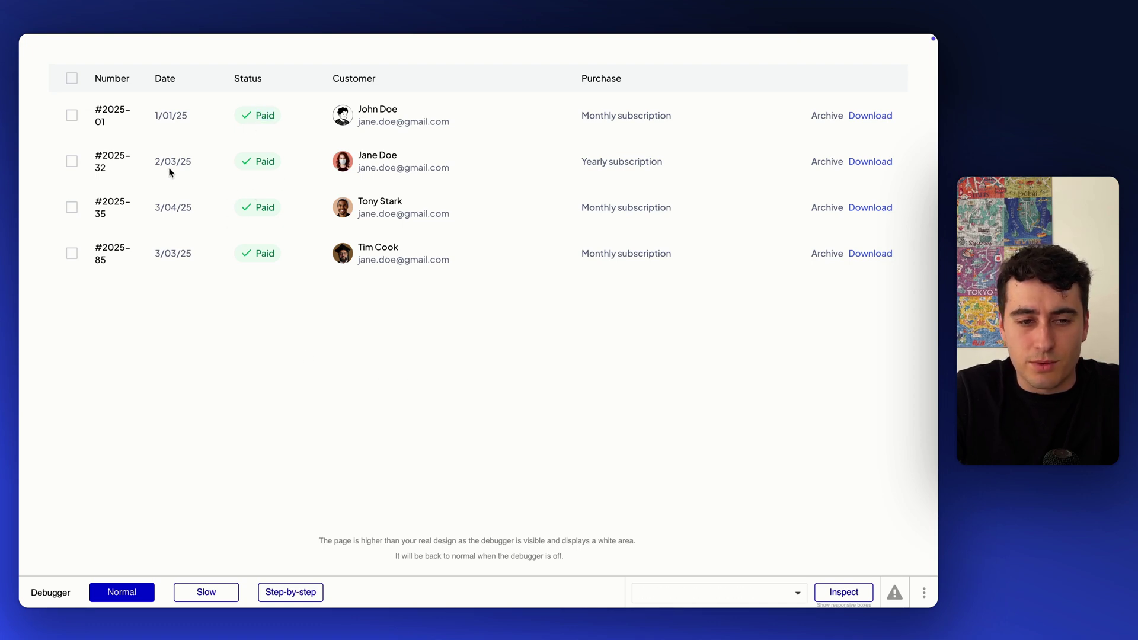
{"action": "triple_click", "coordinate": [101, 119]}
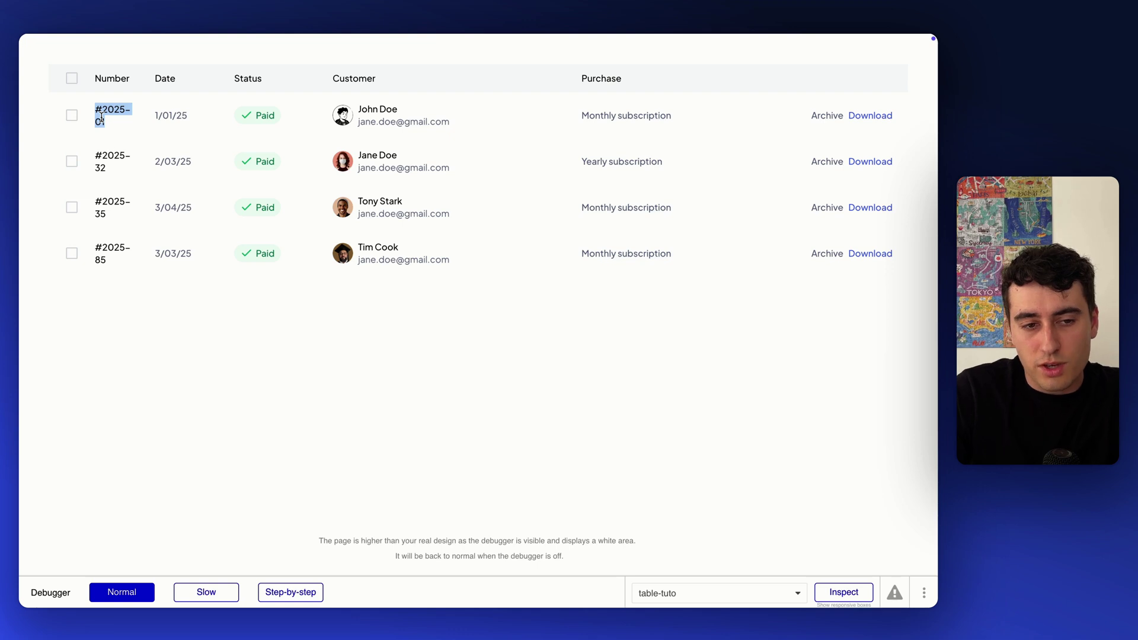
{"action": "left_click", "coordinate": [101, 118]}
{"action": "double_click", "coordinate": [104, 110]}
{"action": "left_click_drag", "start_coordinate": [95, 88], "coordinate": [127, 257]}
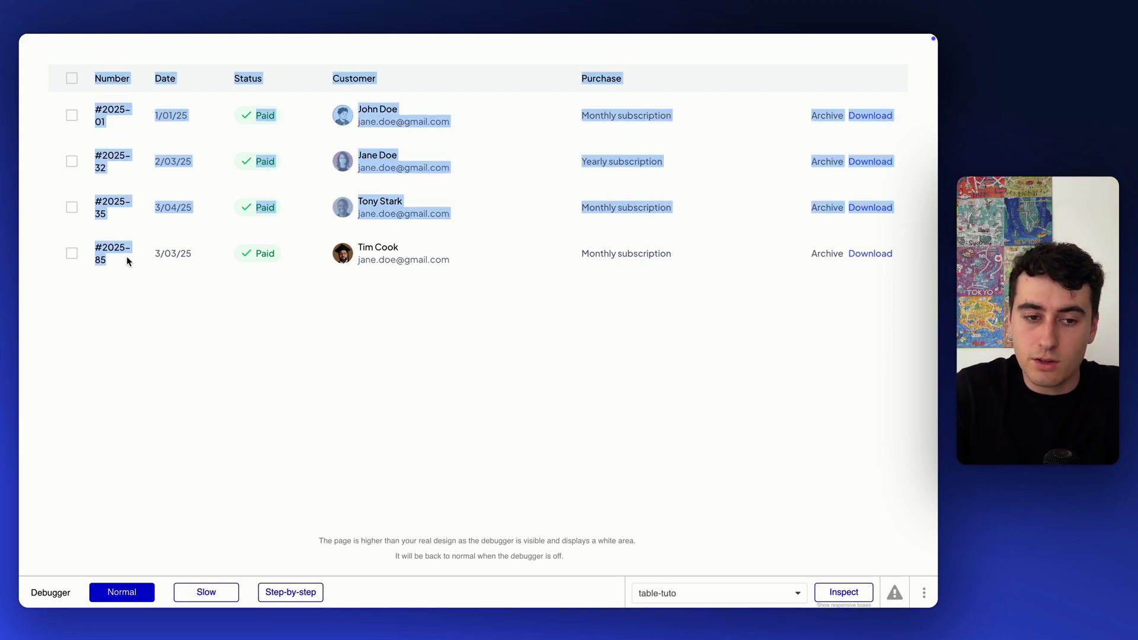
{"action": "left_click", "coordinate": [126, 256]}
{"action": "double_click", "coordinate": [104, 110]}
{"action": "triple_click", "coordinate": [104, 110]}
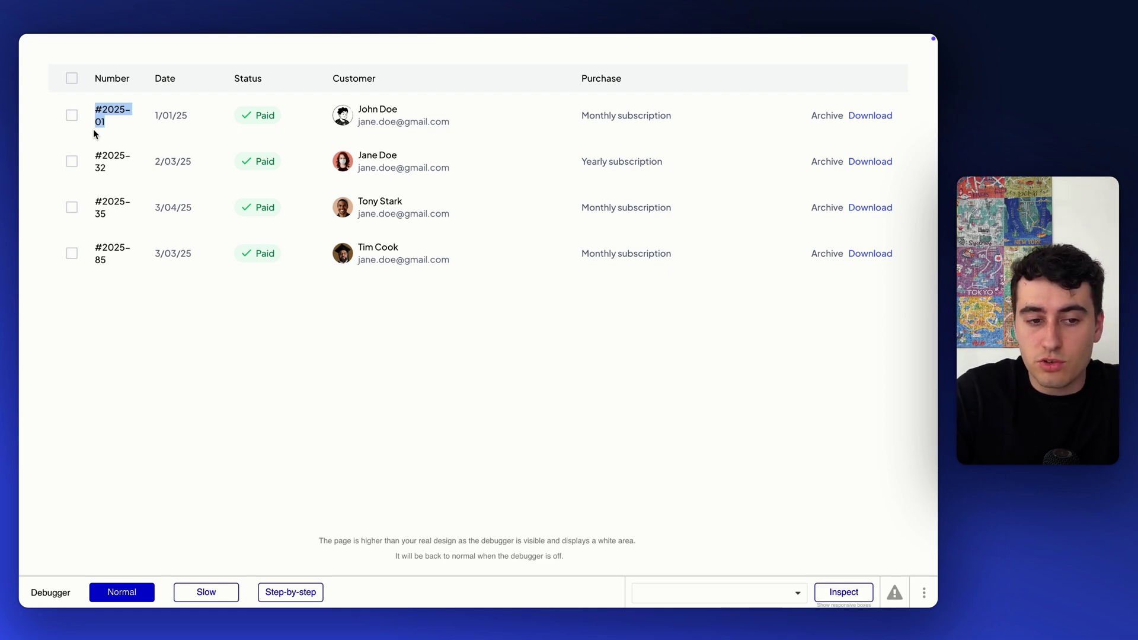
Step: Back in the page editor, set the row's invoice number text to a minimum width of 80 px and a maximum width of 120 px
{"action": "mouse_move", "coordinate": [160, 38]}
{"action": "left_click", "coordinate": [158, 59]}
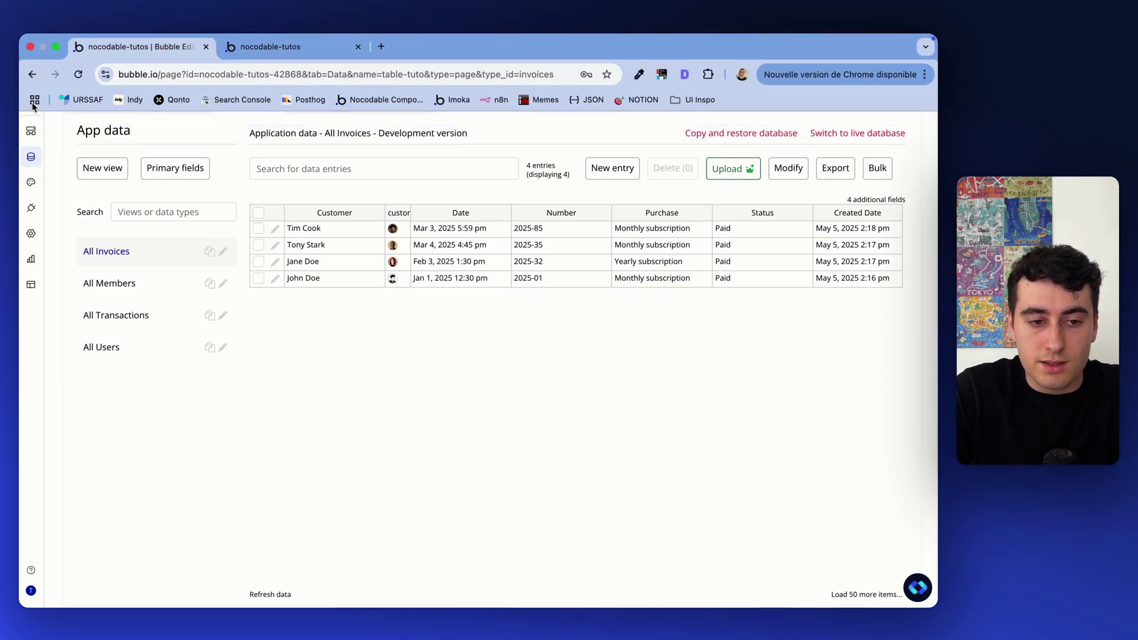
{"action": "left_click", "coordinate": [31, 75]}
{"action": "left_click_drag", "start_coordinate": [404, 240], "coordinate": [618, 239]}
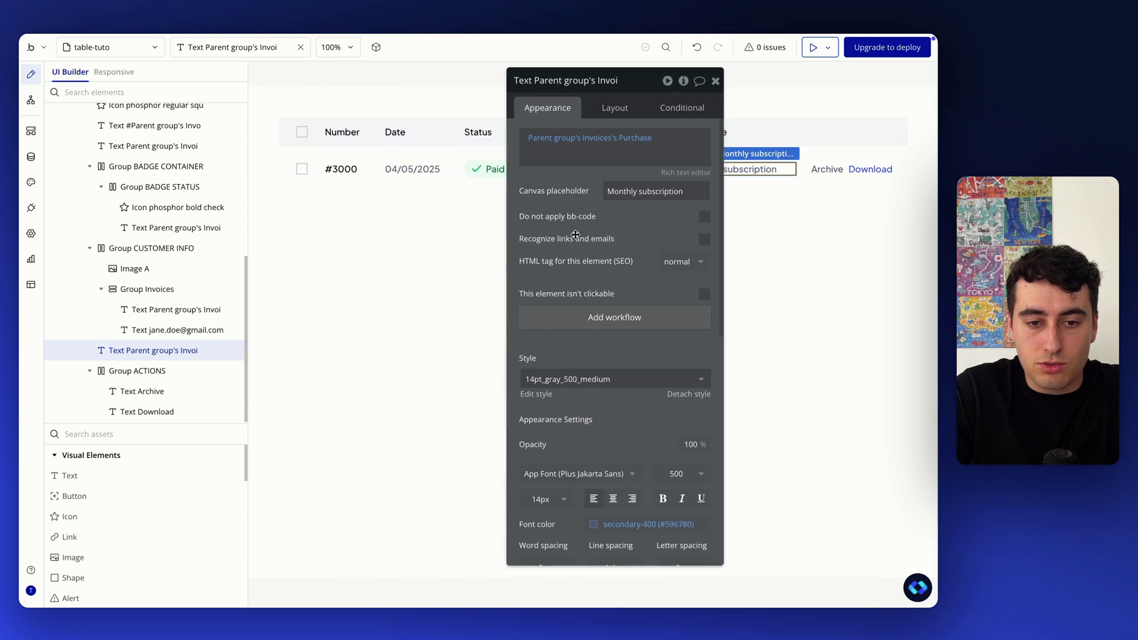
{"action": "left_click", "coordinate": [347, 169]}
{"action": "left_click", "coordinate": [630, 113]}
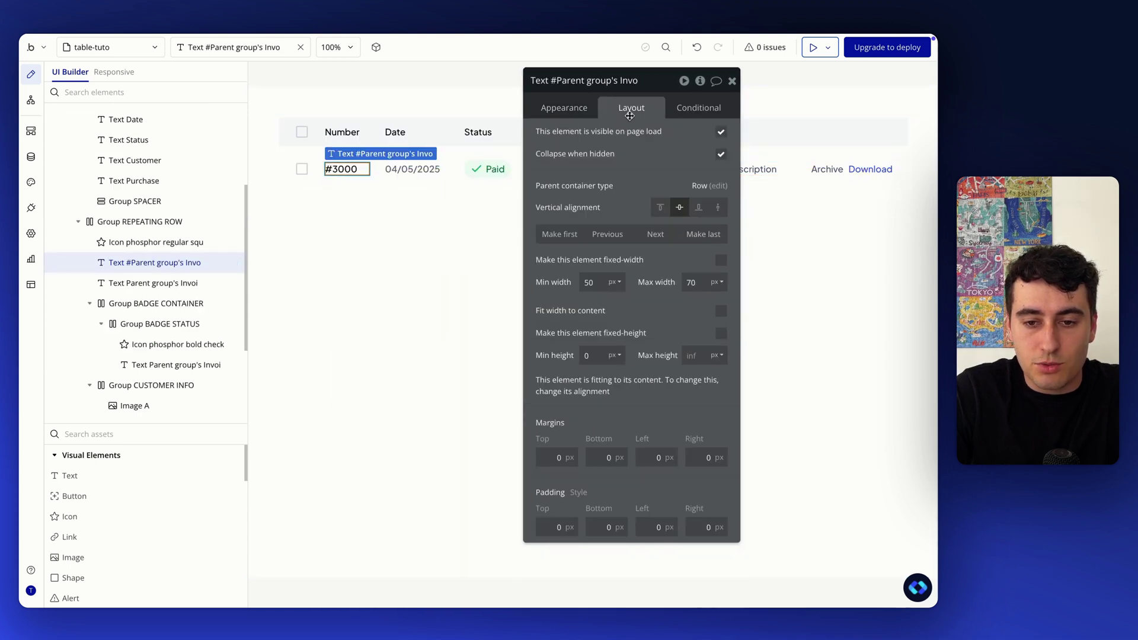
{"action": "left_click", "coordinate": [588, 283]}
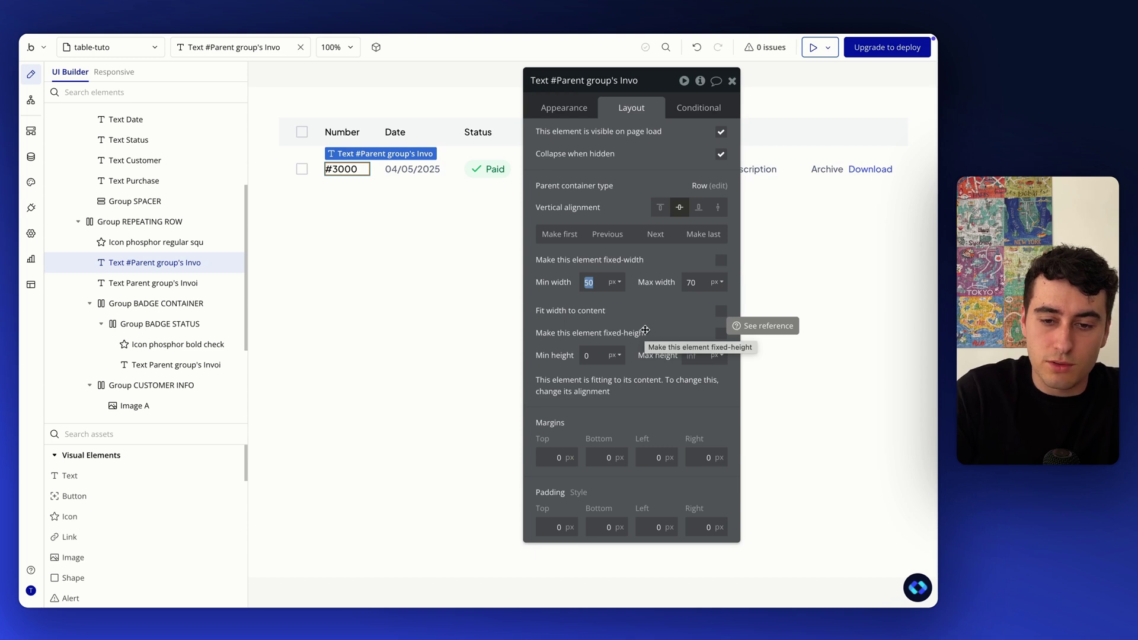
{"action": "type", "text": "80"}
{"action": "key", "text": "Tab"}
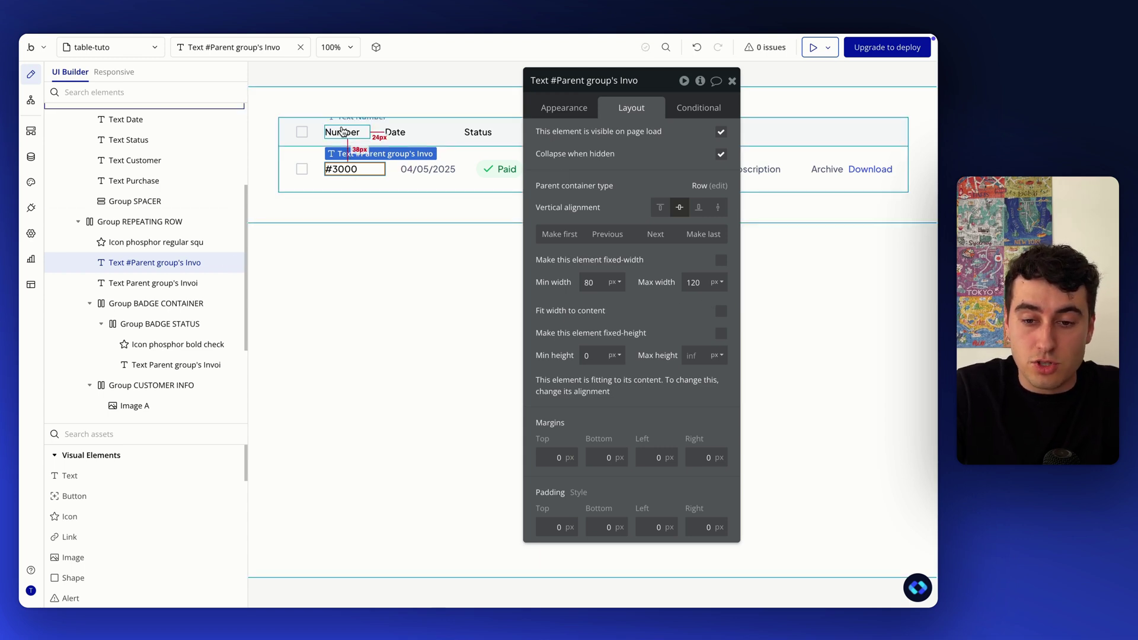
Step: Give the Number header text the same limits: minimum width 80 px and maximum width 120 px
{"action": "left_click", "coordinate": [342, 131]}
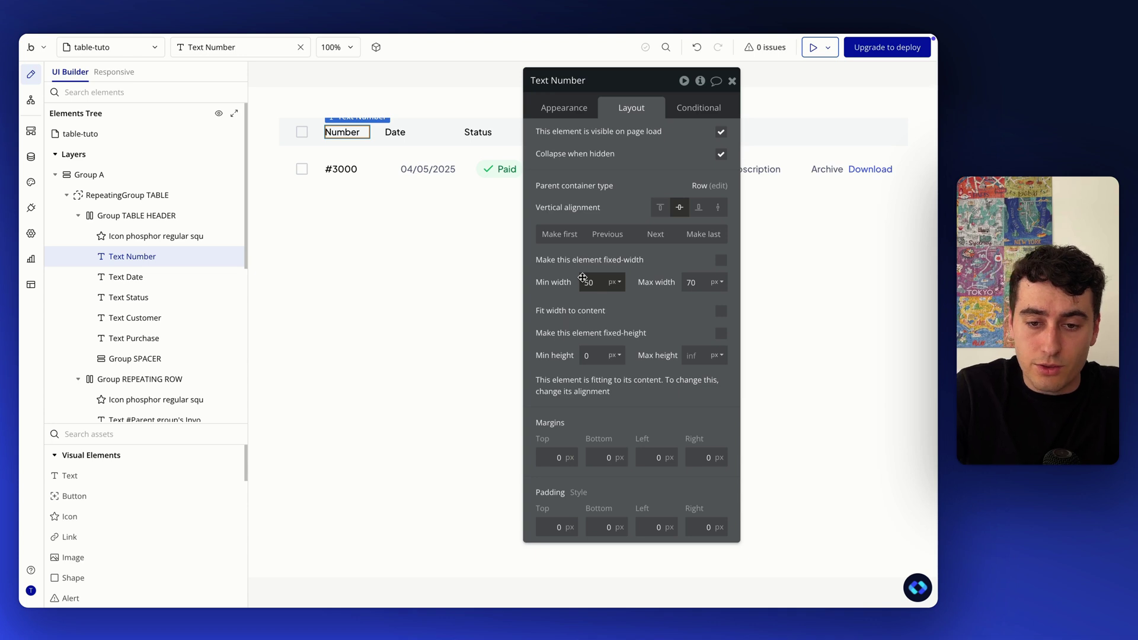
{"action": "type", "text": "80"}
{"action": "key", "text": "Tab"}
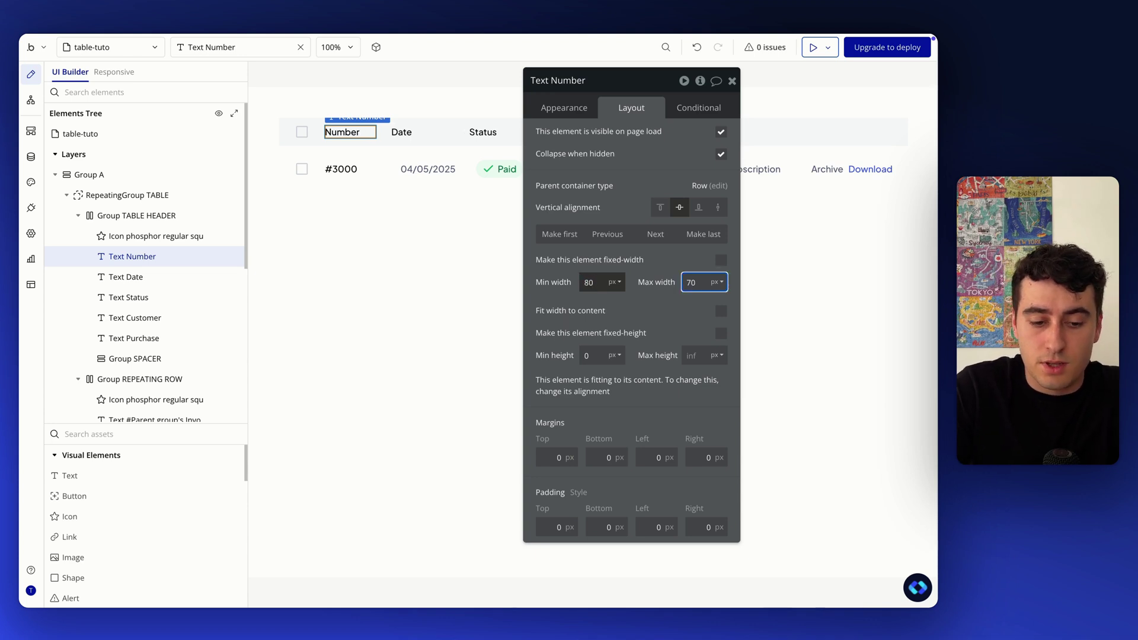
{"action": "type", "text": "12"}
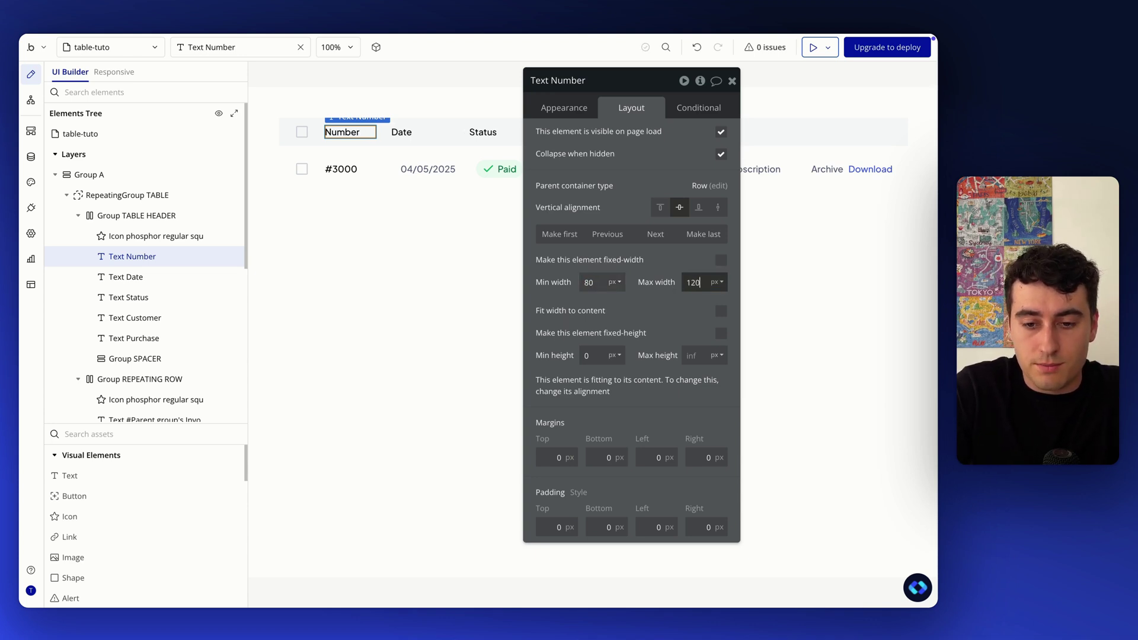
{"action": "type", "text": "0"}
{"action": "left_click", "coordinate": [672, 324]}
Step: Reload the table preview and check the width of the Number column
{"action": "left_click", "coordinate": [271, 60]}
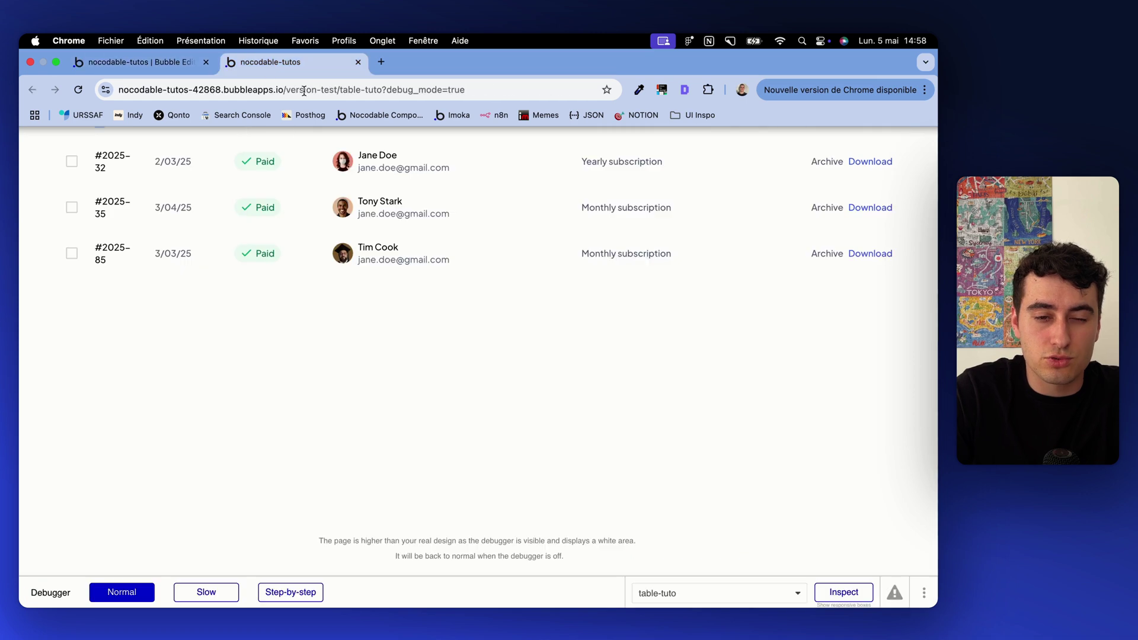
{"action": "left_click", "coordinate": [418, 61]}
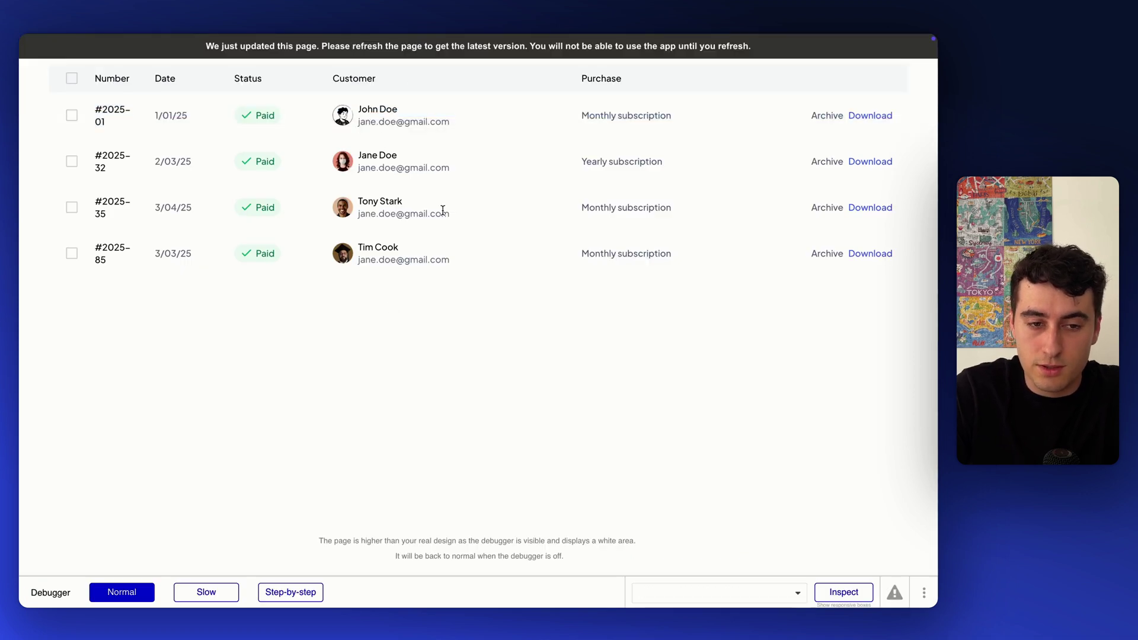
{"action": "key", "text": "super+r"}
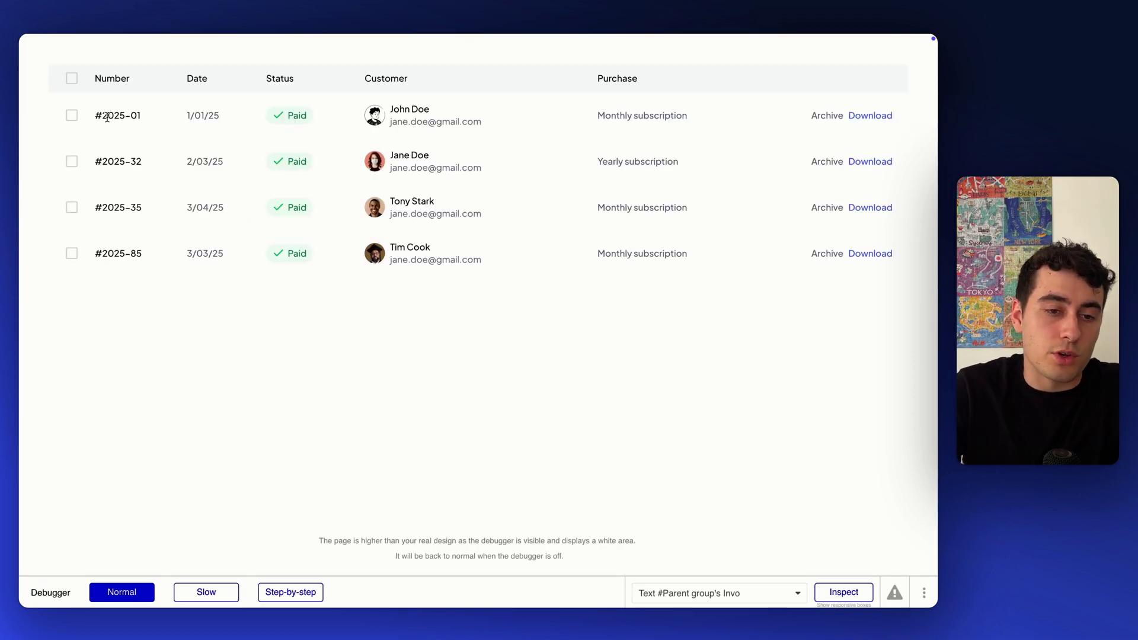
{"action": "left_click_drag", "start_coordinate": [95, 115], "coordinate": [147, 117]}
{"action": "left_click", "coordinate": [128, 102]}
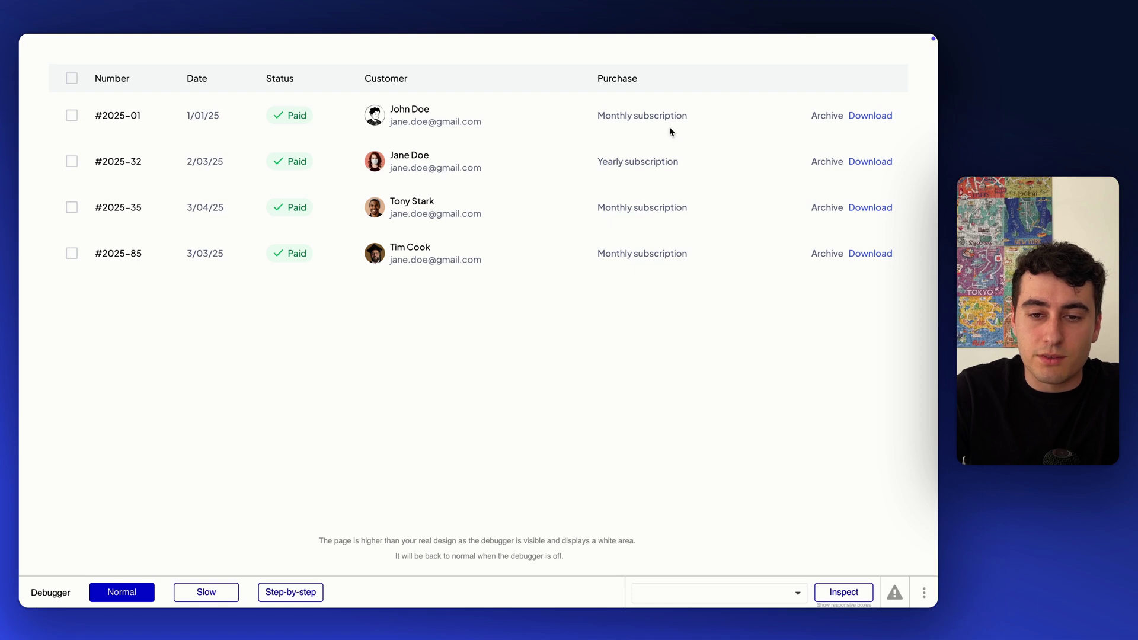